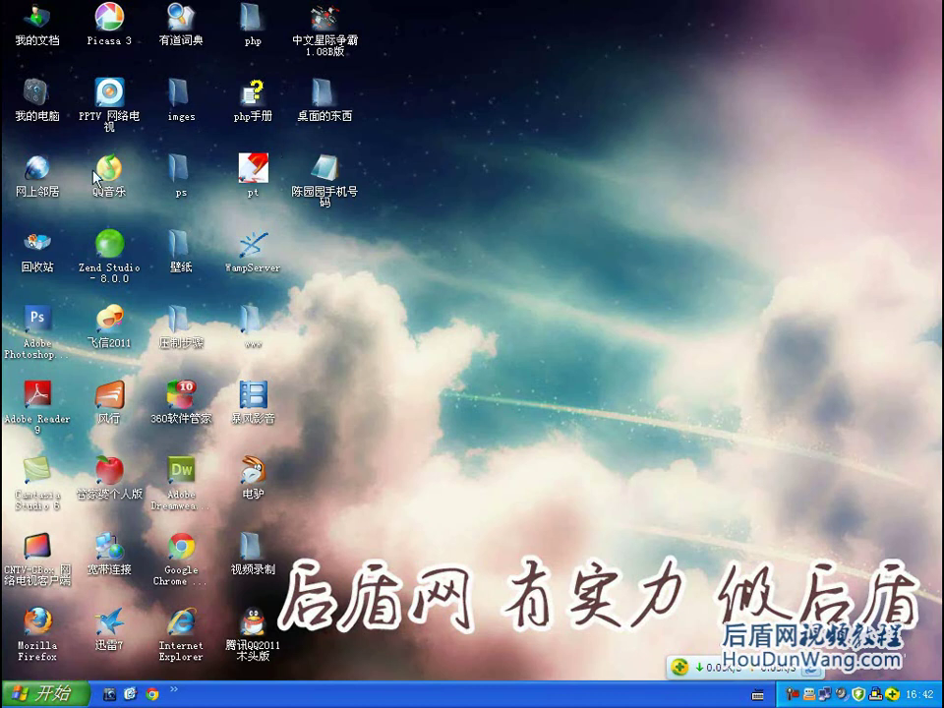
- Launch Adobe Photoshop CS3 from its Windows XP desktop shortcut
double_click(36, 319)
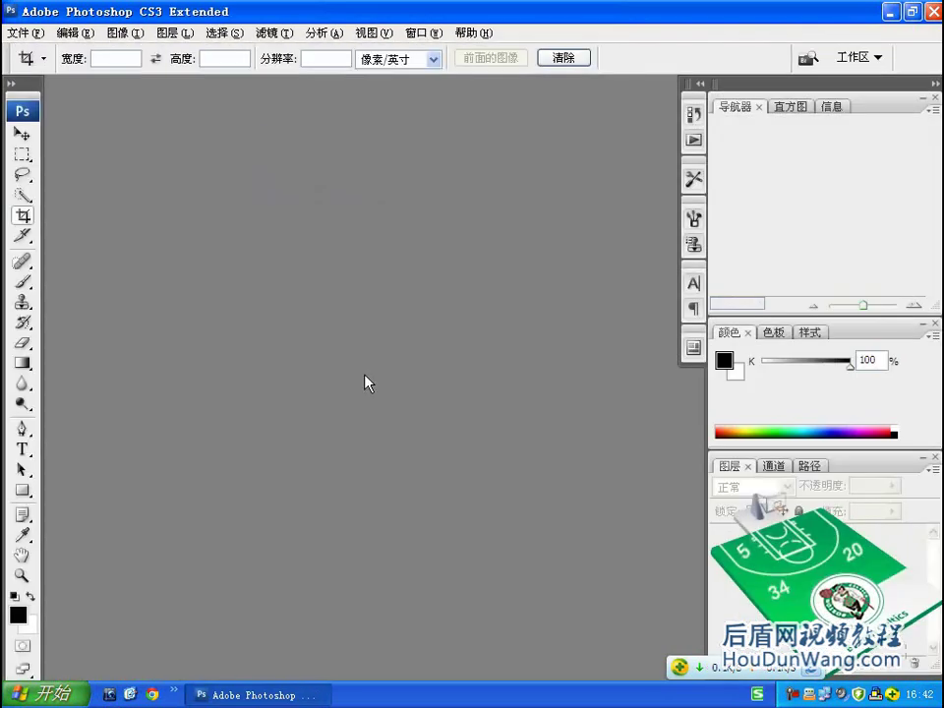
- Apply the saved custom workspace from Window > Workspace
click(417, 35)
mouse_move(443, 67)
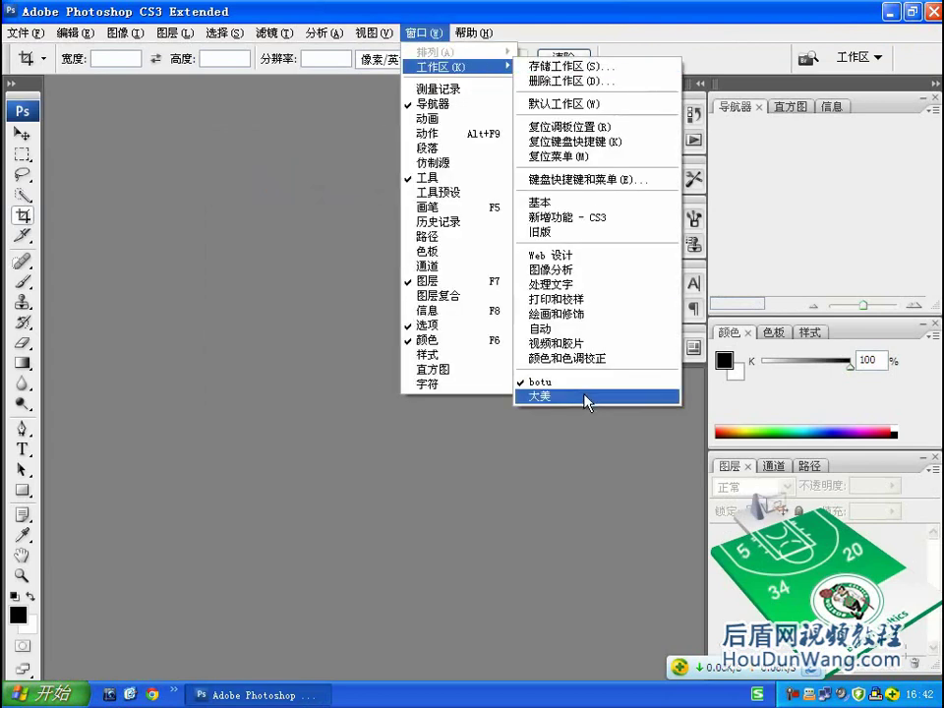
click(572, 383)
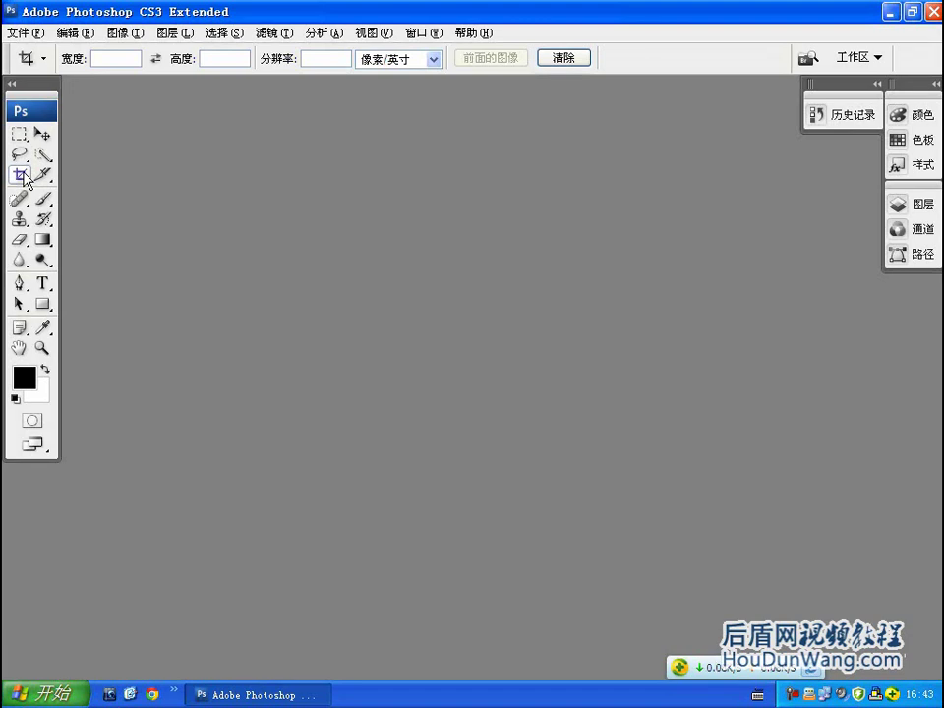
- Open 大黄蜂.jpg from the images > 08 folder and maximize its window
double_click(306, 174)
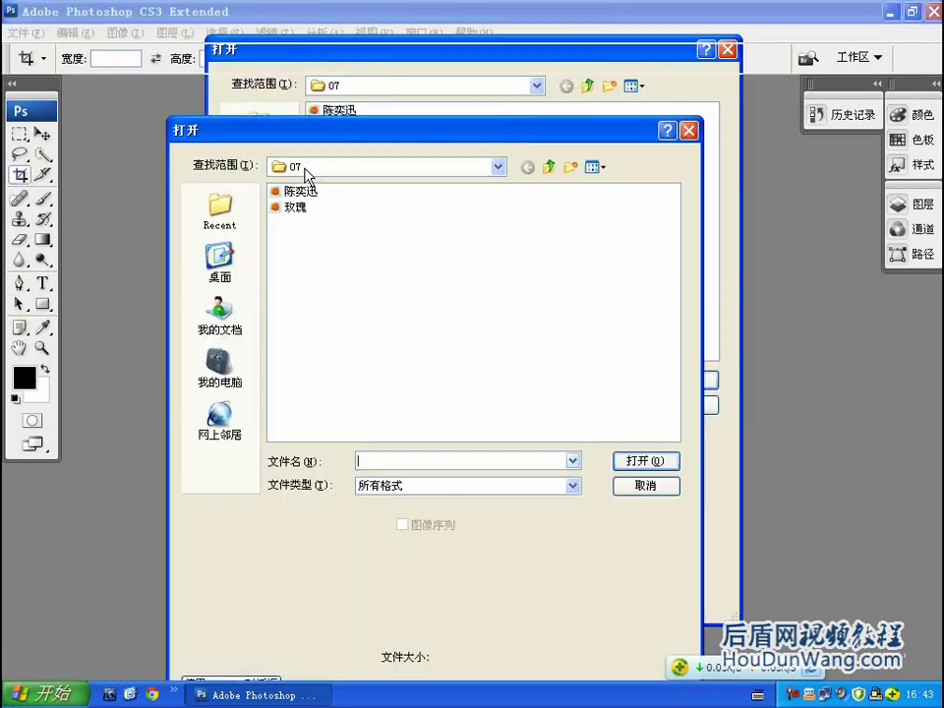
click(549, 167)
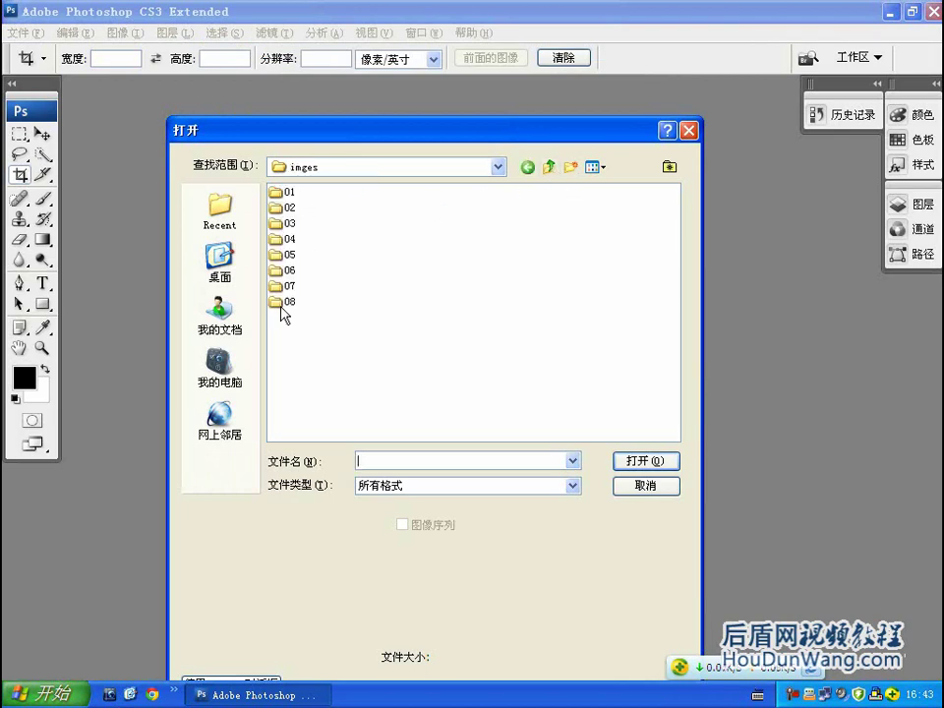
double_click(295, 296)
double_click(301, 192)
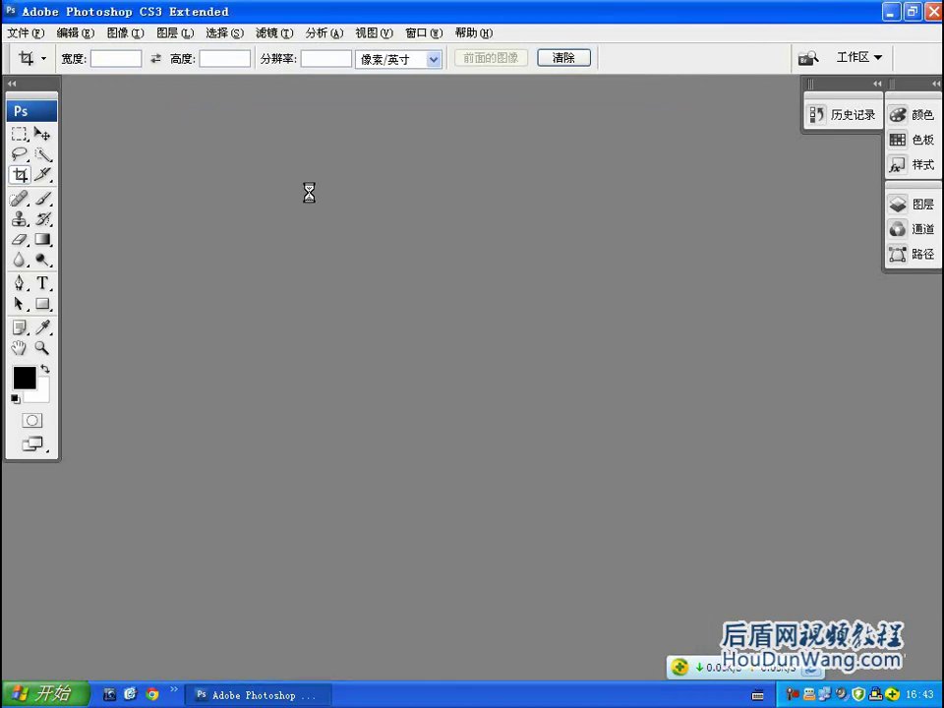
drag(531, 97, 549, 119)
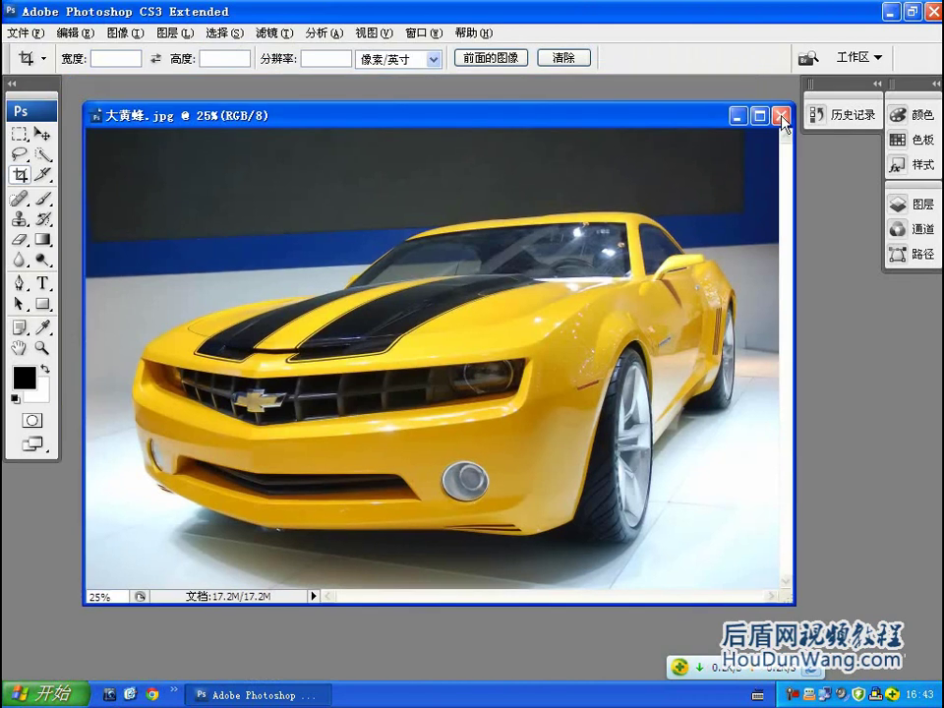
click(765, 116)
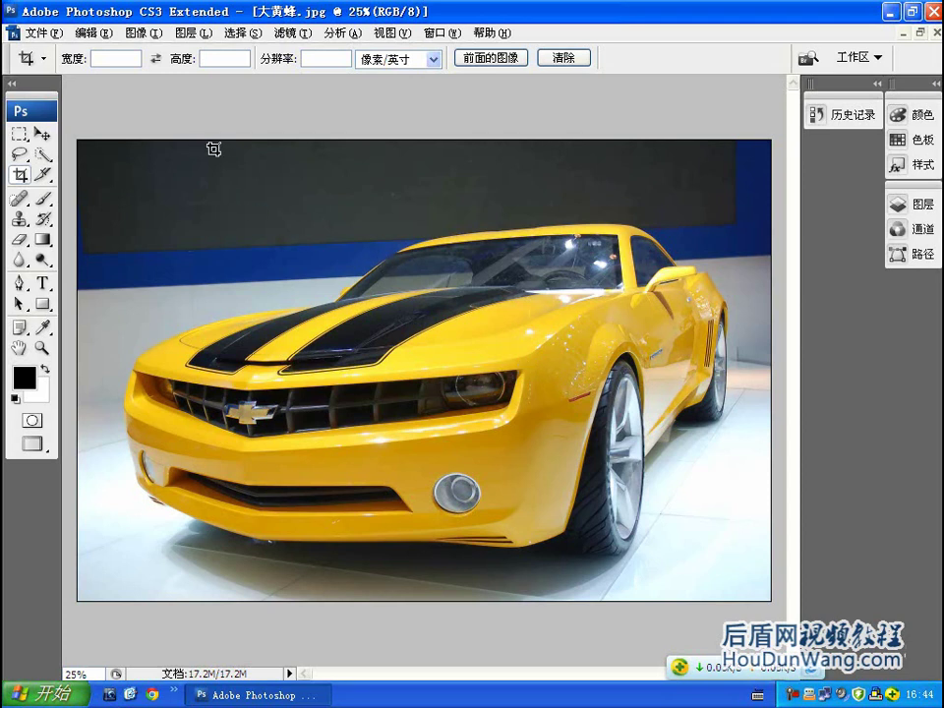
- Give the Crop tool a 50 cm width and 40 cm height, then restore the photo to a floating window
click(118, 56)
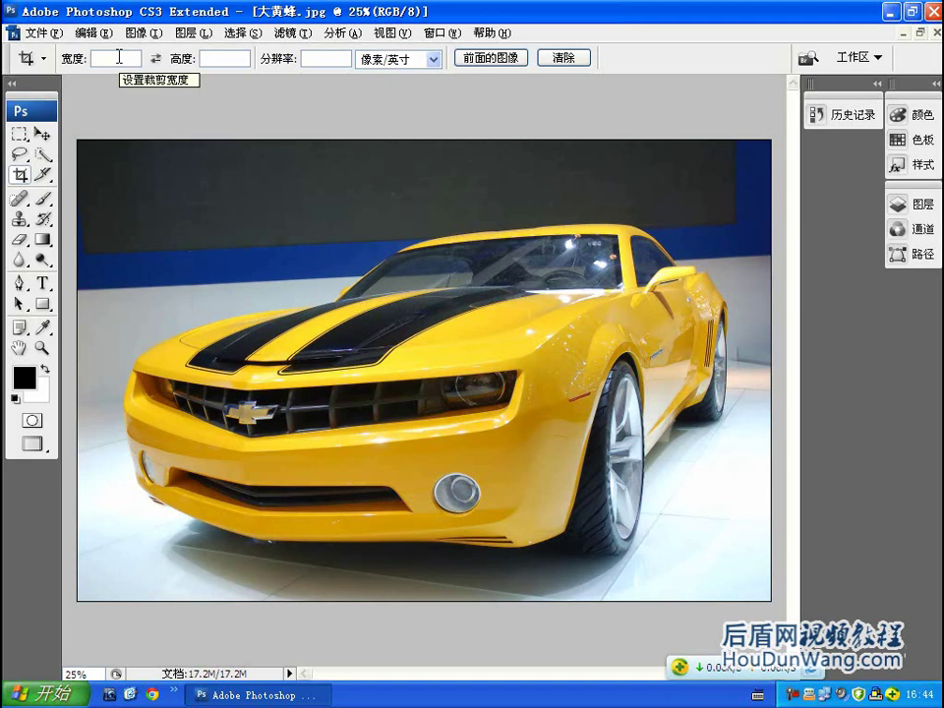
text(50)
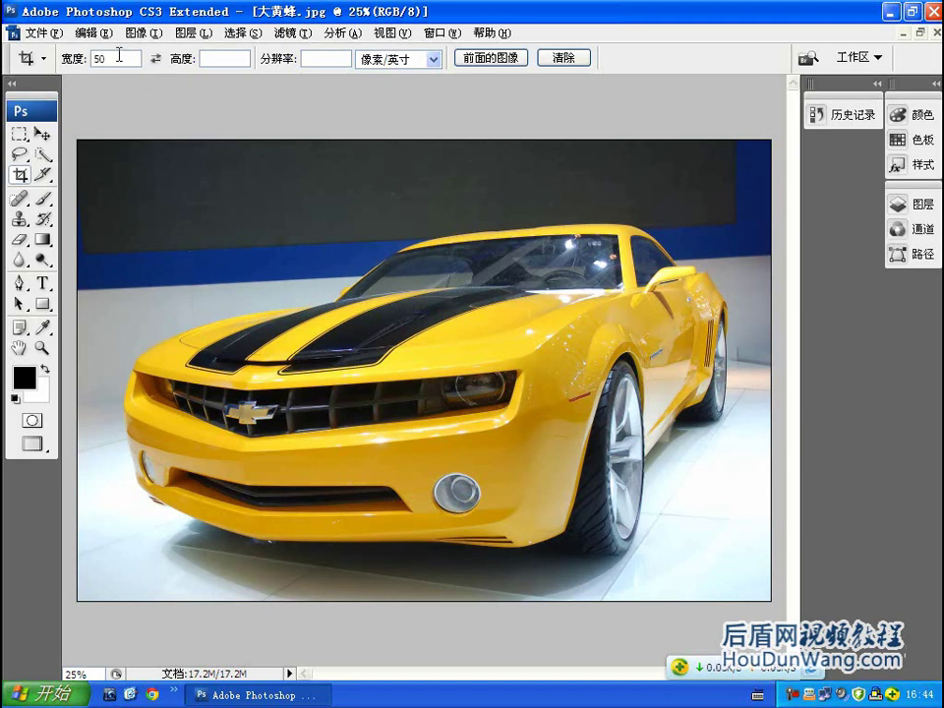
click(240, 60)
text(0)
click(340, 62)
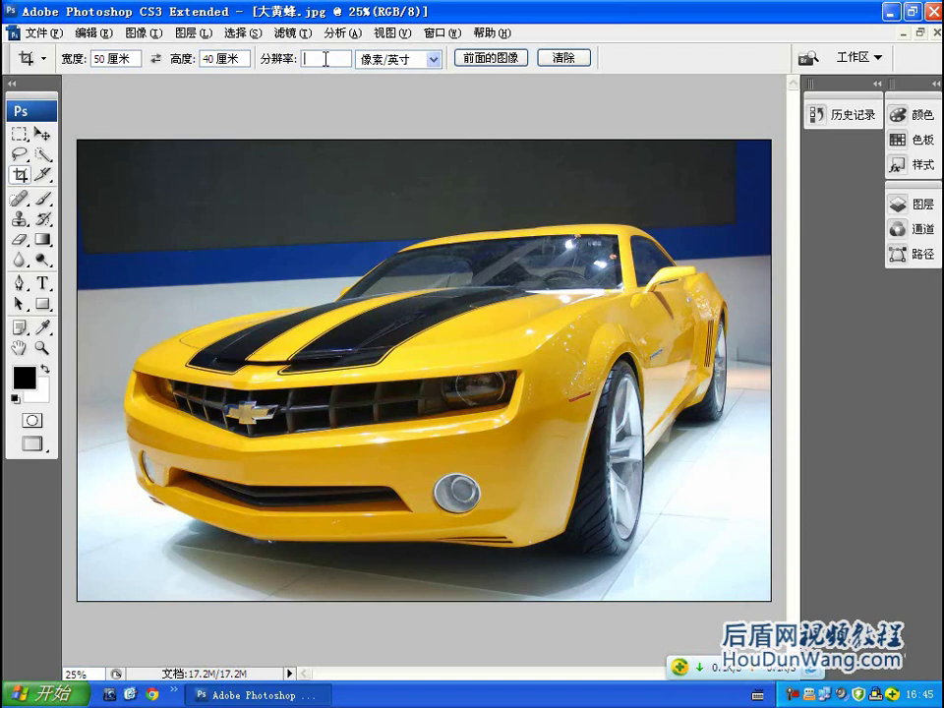
click(919, 35)
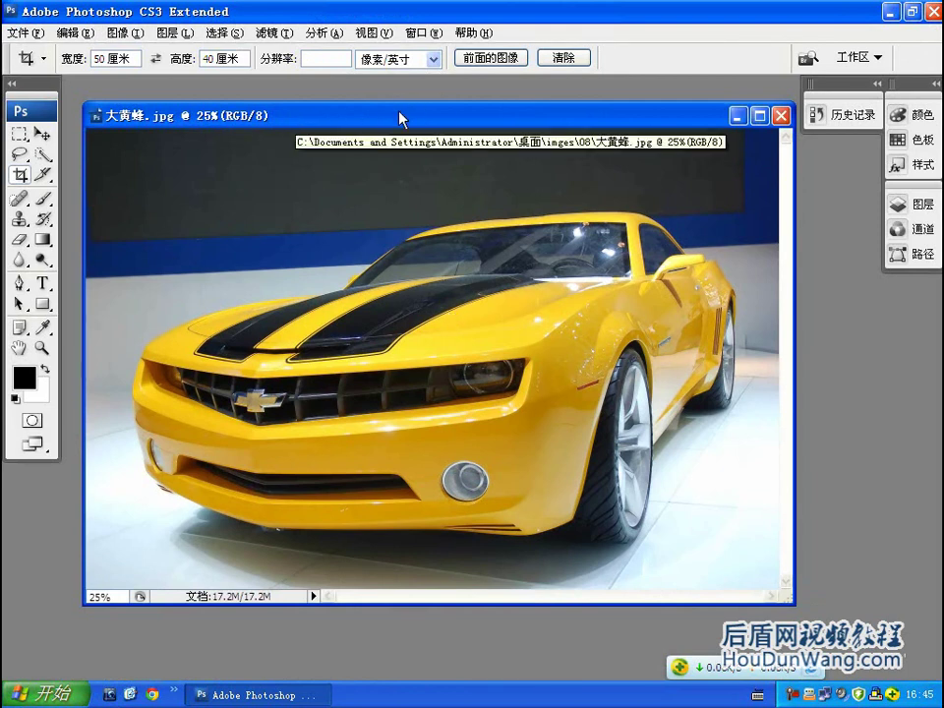
right_click(329, 122)
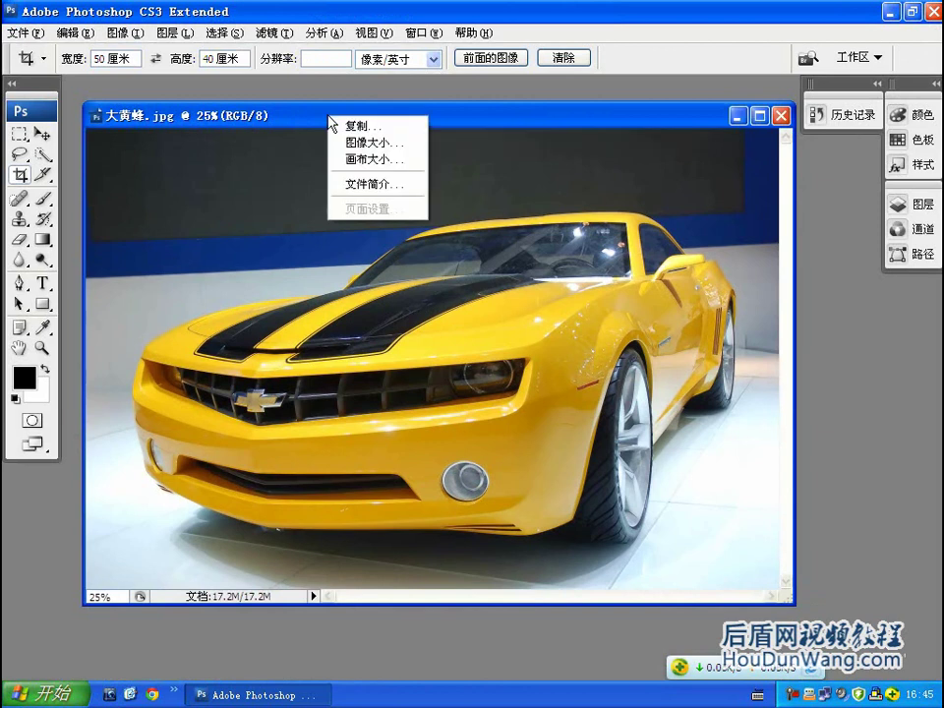
click(379, 143)
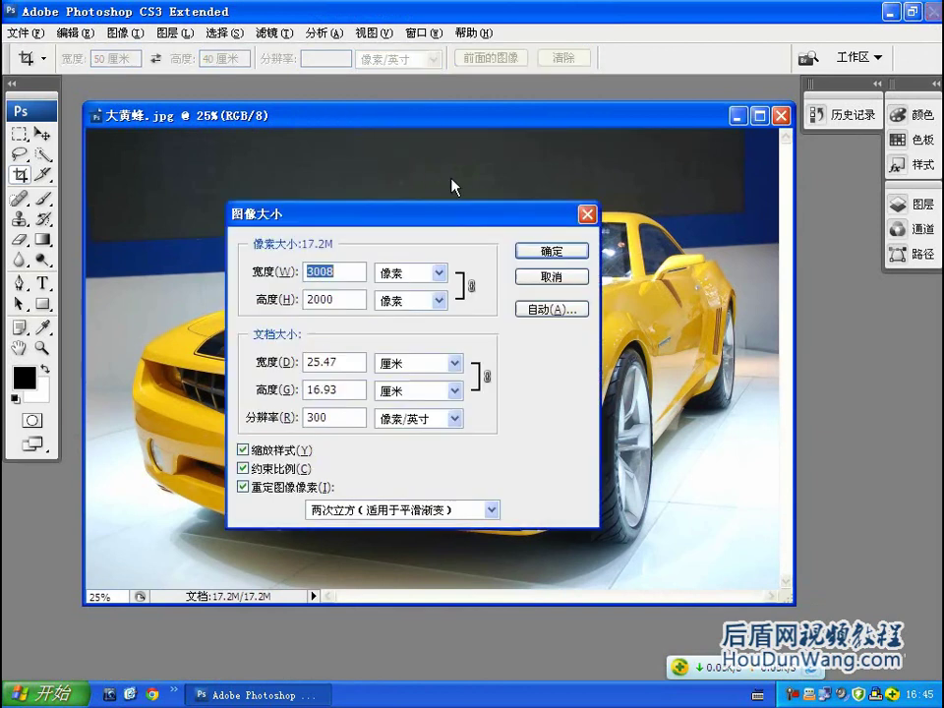
drag(388, 210, 431, 206)
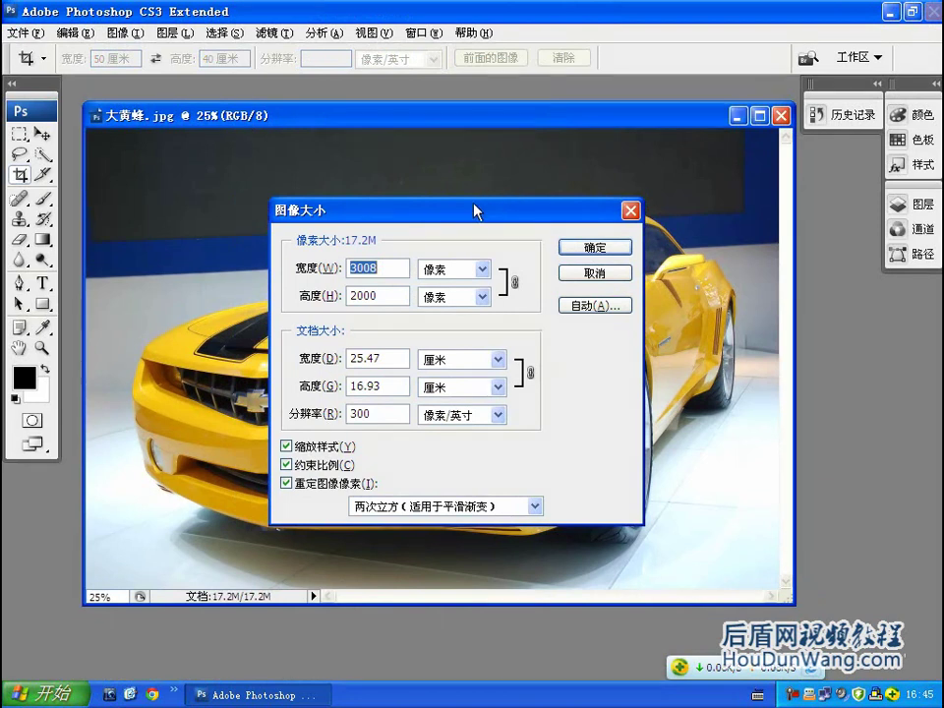
drag(480, 209, 607, 215)
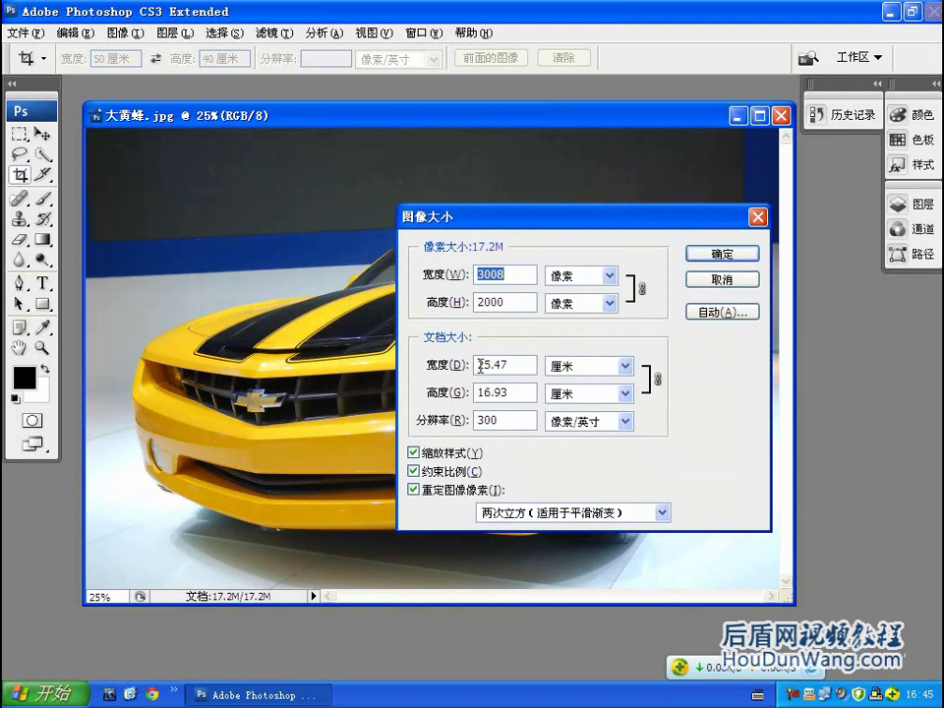
double_click(516, 364)
double_click(521, 391)
click(459, 423)
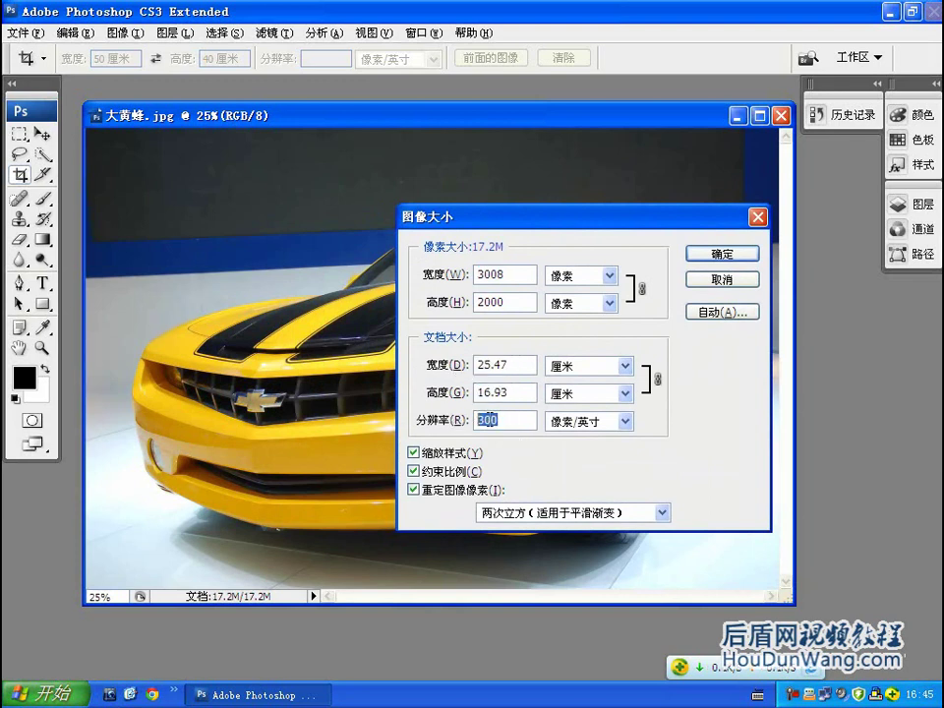
click(623, 421)
click(595, 454)
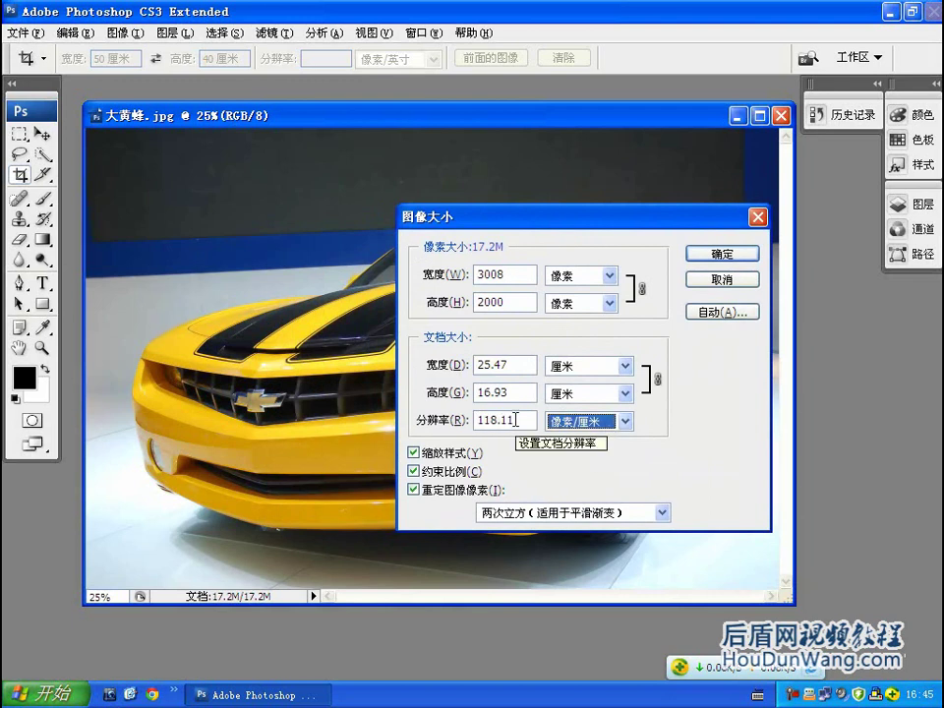
click(754, 252)
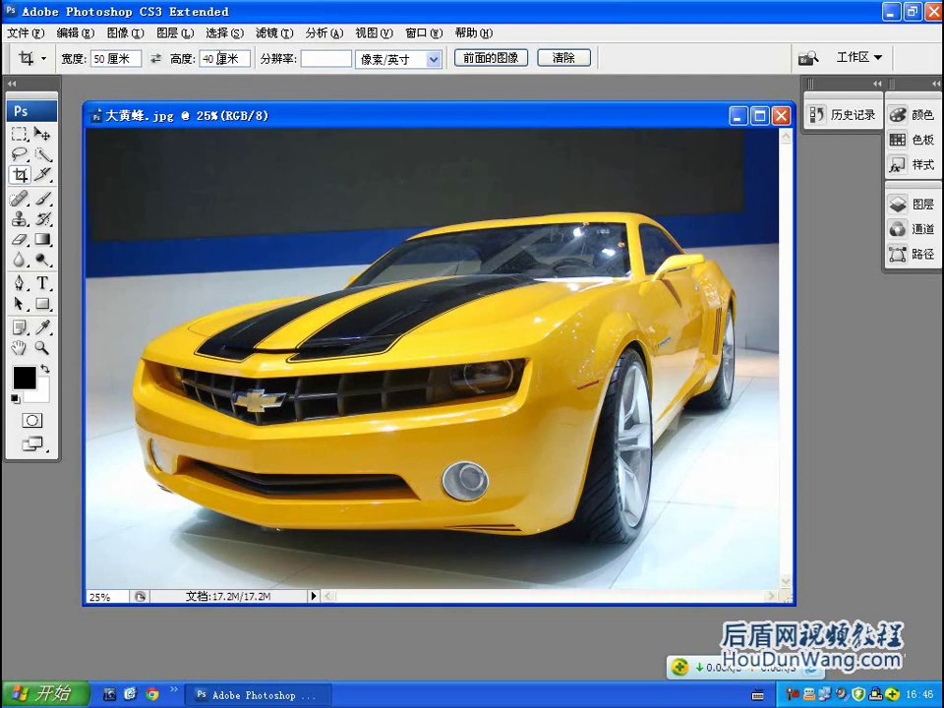
- Set crop resolution to 20 pixels/cm and frame the car's front grille with a crop box
text(20)
click(433, 59)
click(413, 92)
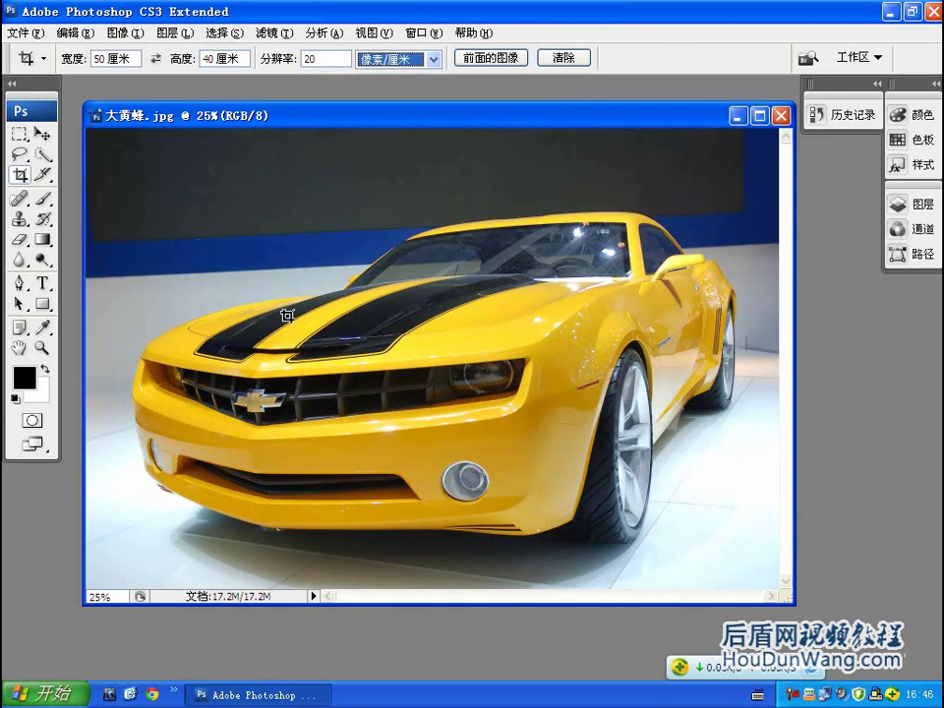
mouse_move(202, 320)
mouse_down()
mouse_move(534, 531)
mouse_move(807, 505)
mouse_move(707, 534)
mouse_move(659, 492)
mouse_move(596, 487)
mouse_up()
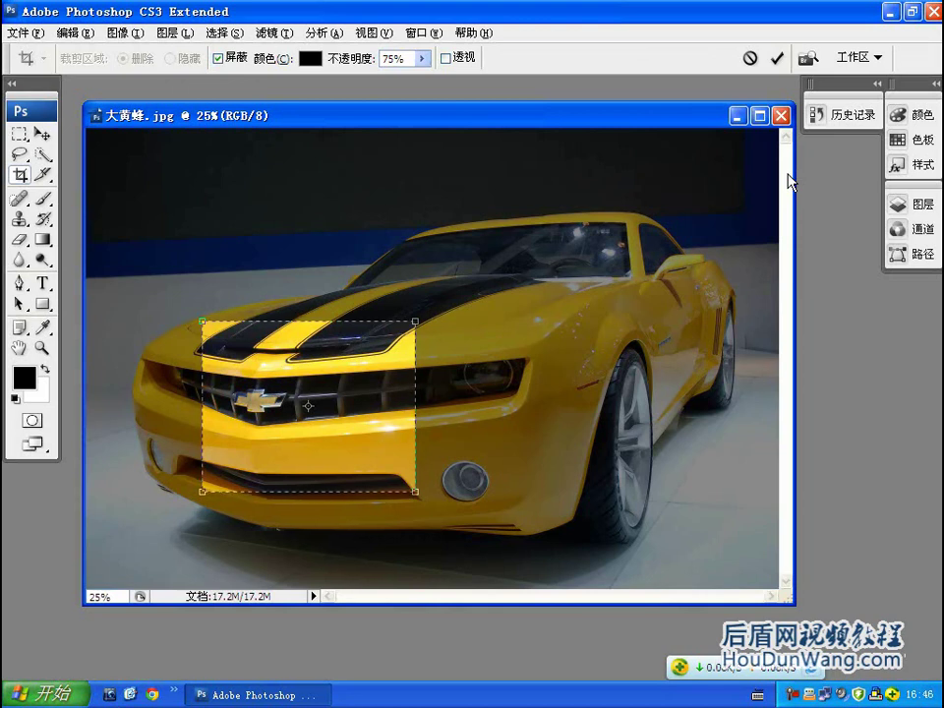
key(Return)
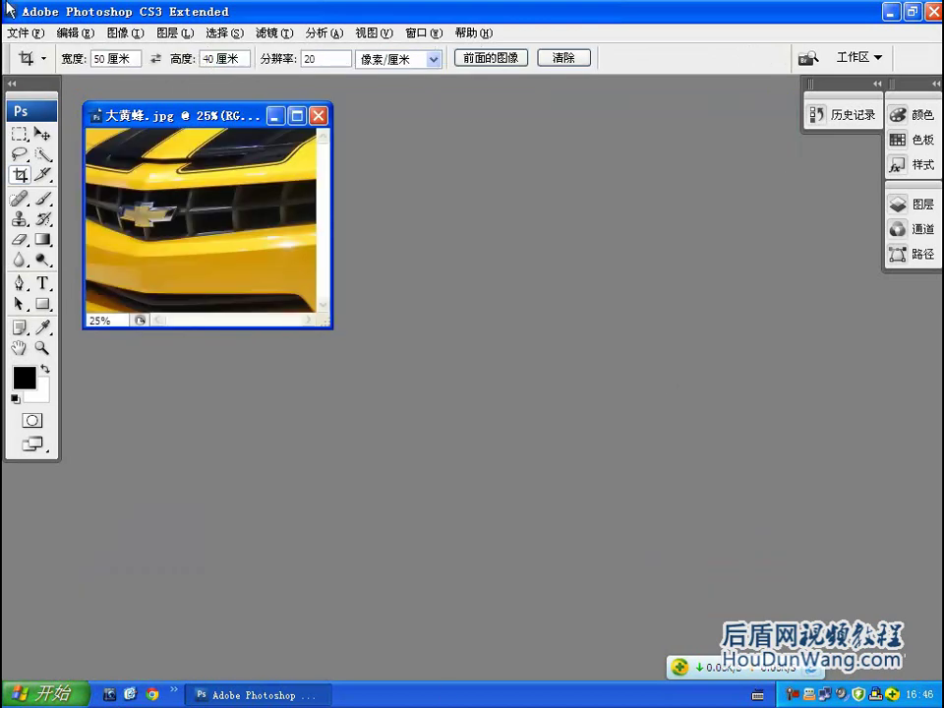
- Reposition and enlarge the photo window, then revert to the uncropped original in History
drag(197, 115, 364, 182)
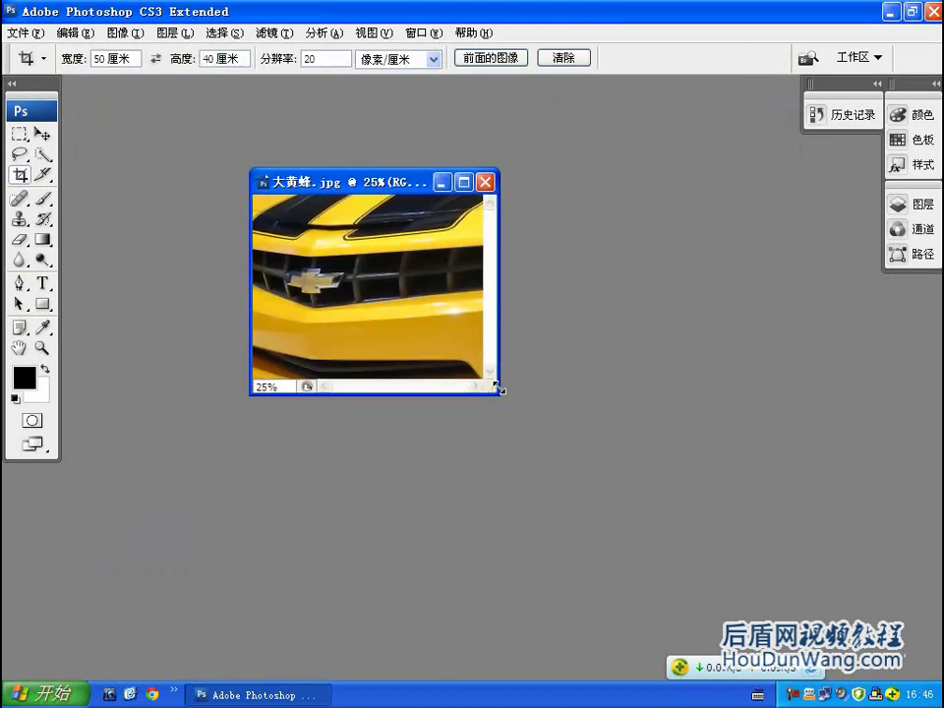
drag(499, 388, 666, 500)
drag(487, 196, 454, 183)
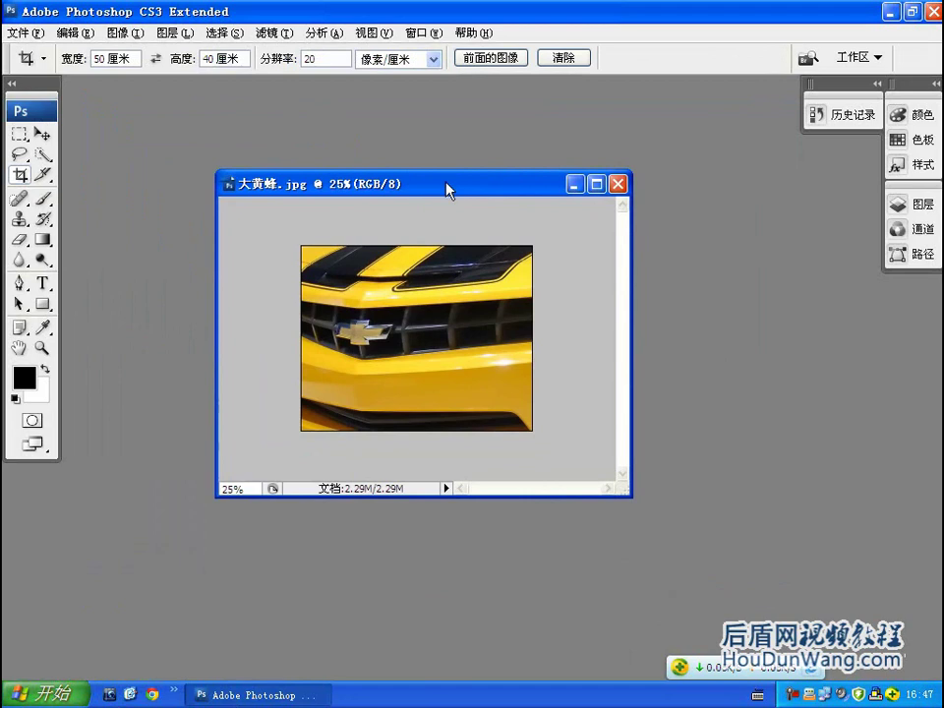
click(851, 115)
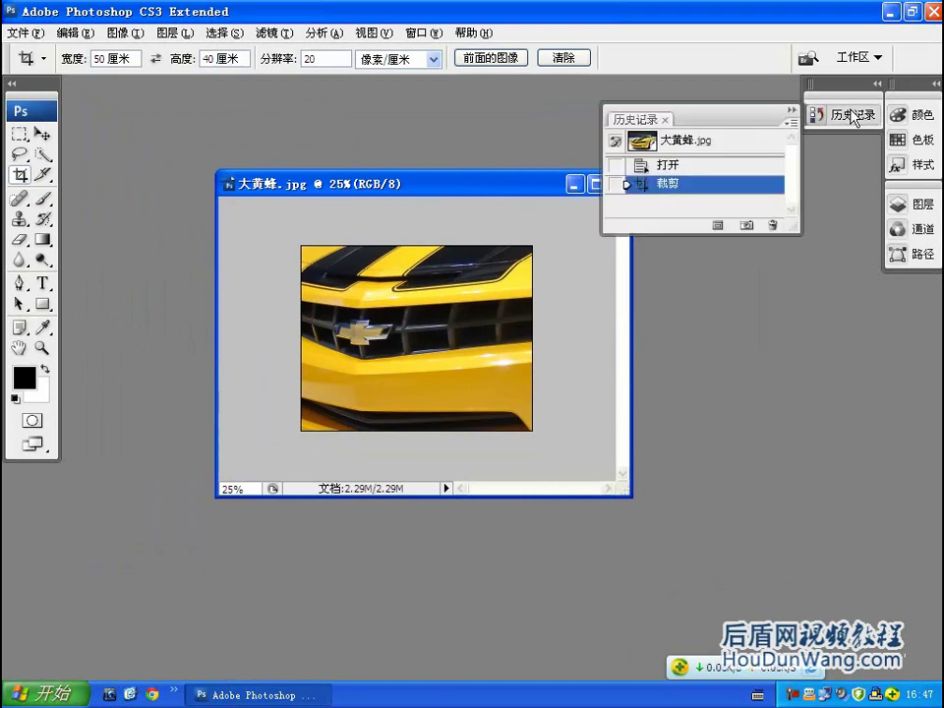
click(702, 141)
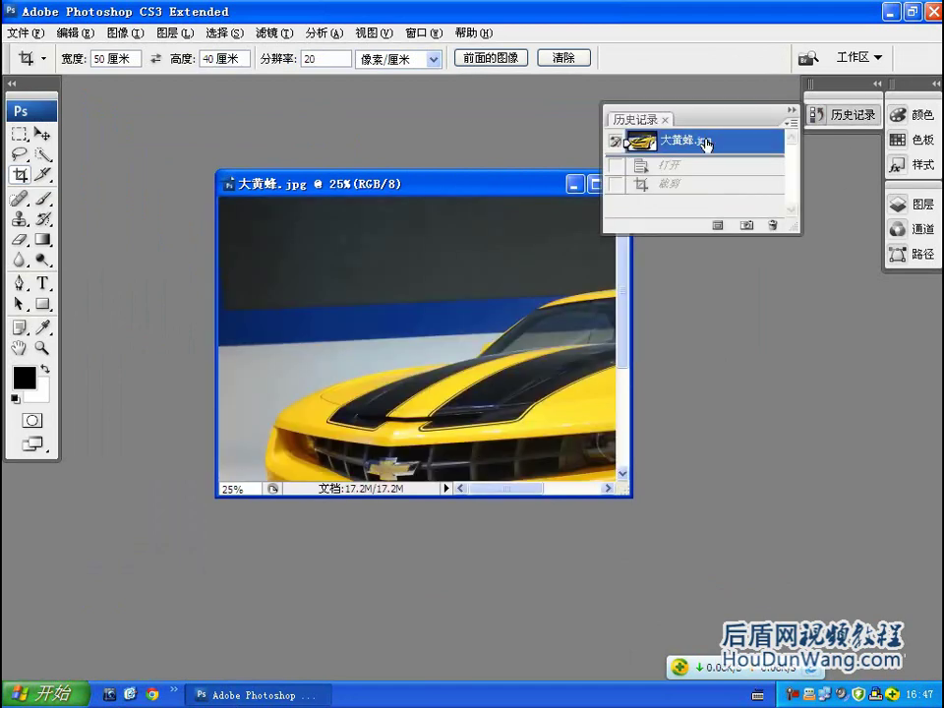
- Cancel a new crop box over the car's front and resize the image window
drag(311, 236, 576, 449)
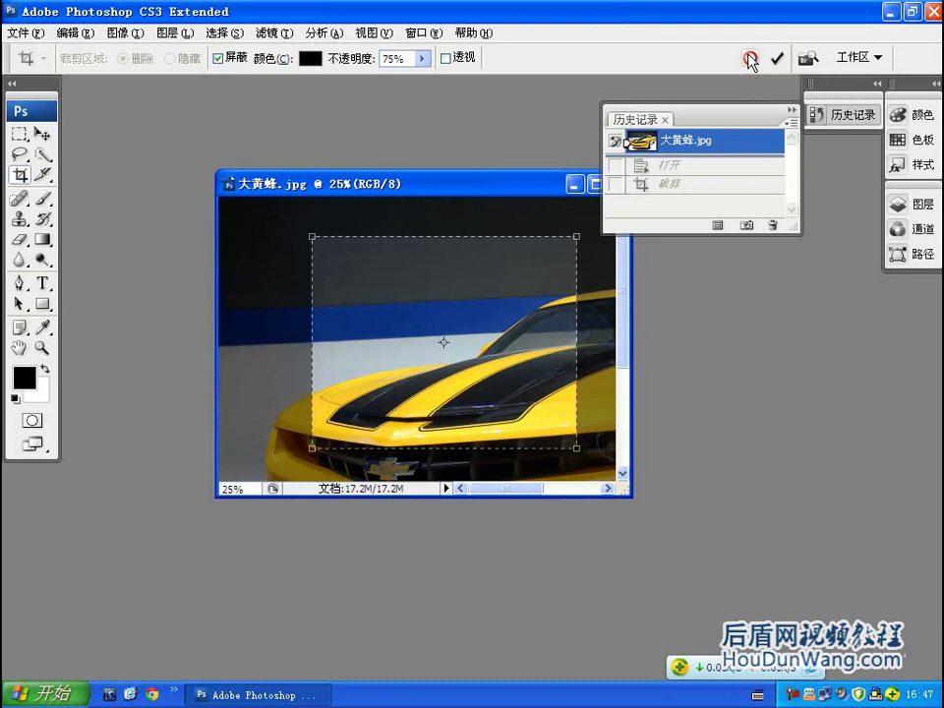
click(750, 61)
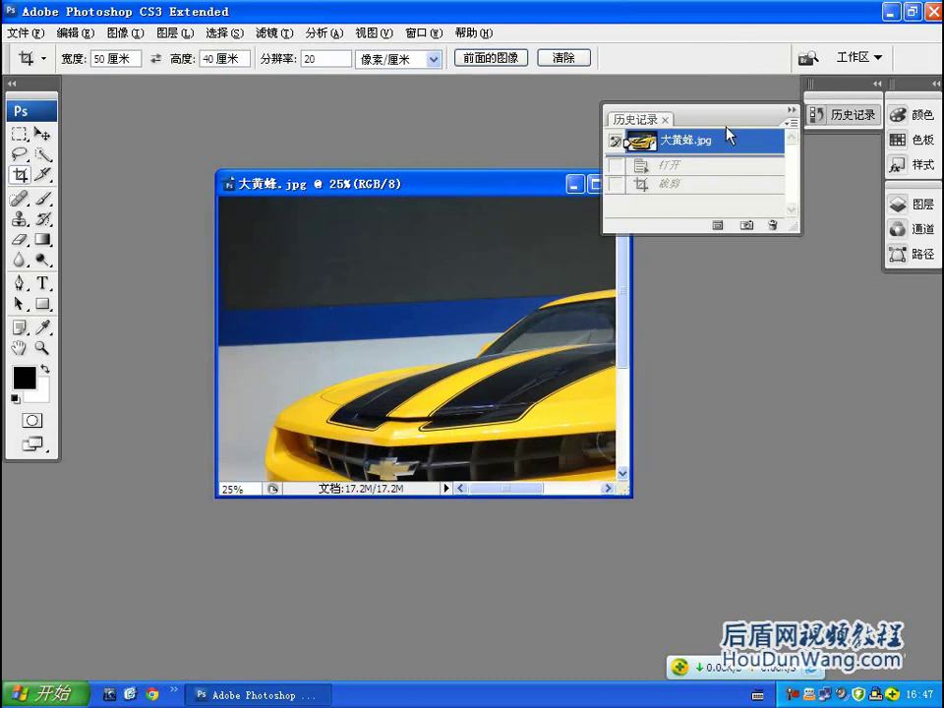
drag(463, 189, 395, 203)
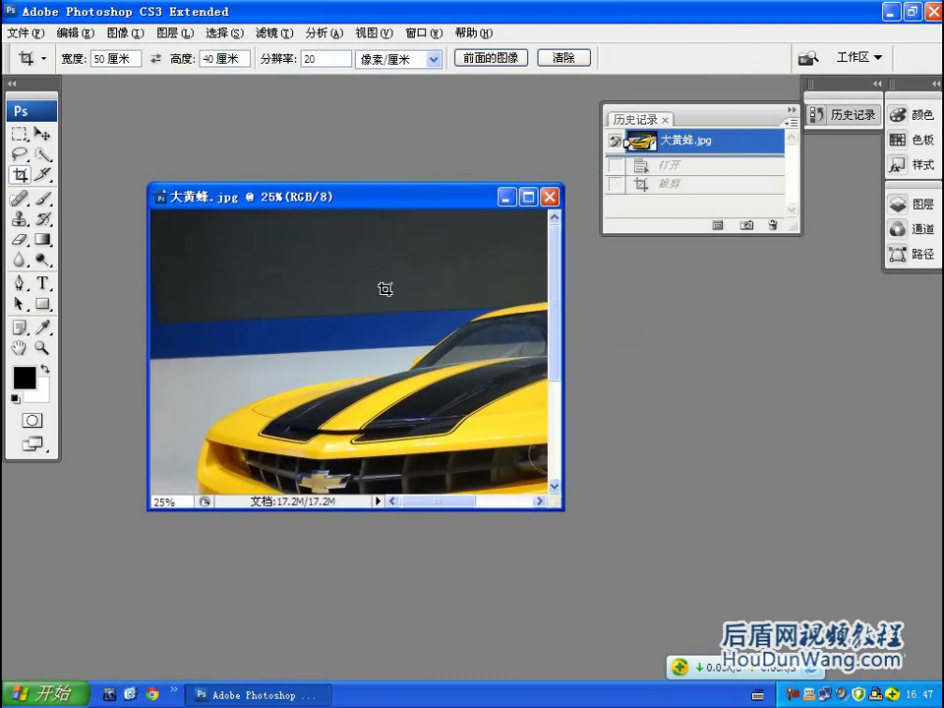
drag(563, 522, 705, 590)
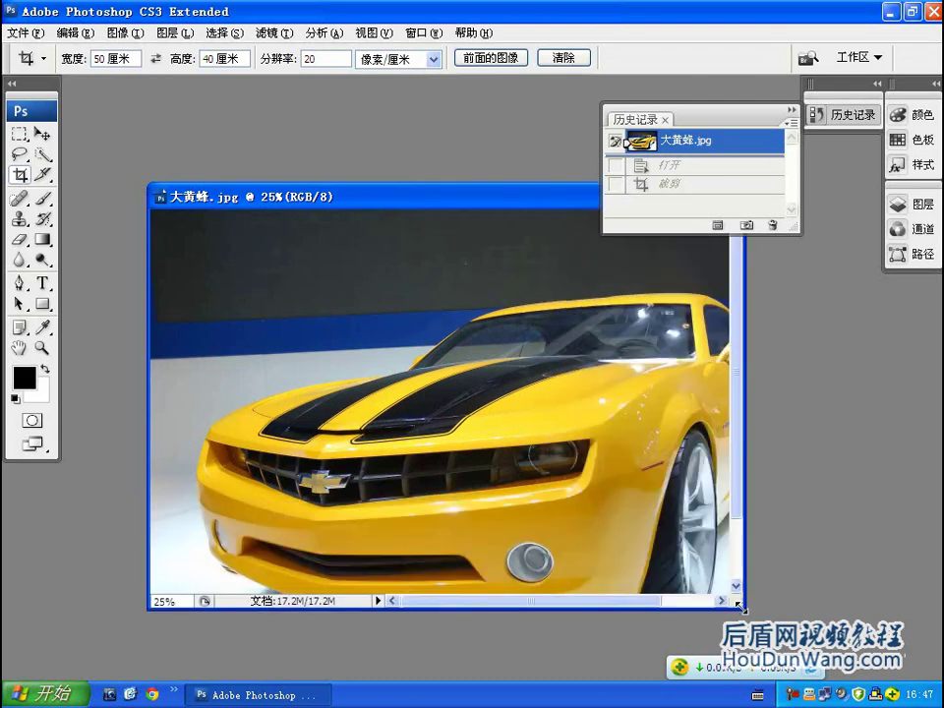
drag(442, 197, 306, 181)
- Commit the grille crop and restore the document window from maximized
click(531, 181)
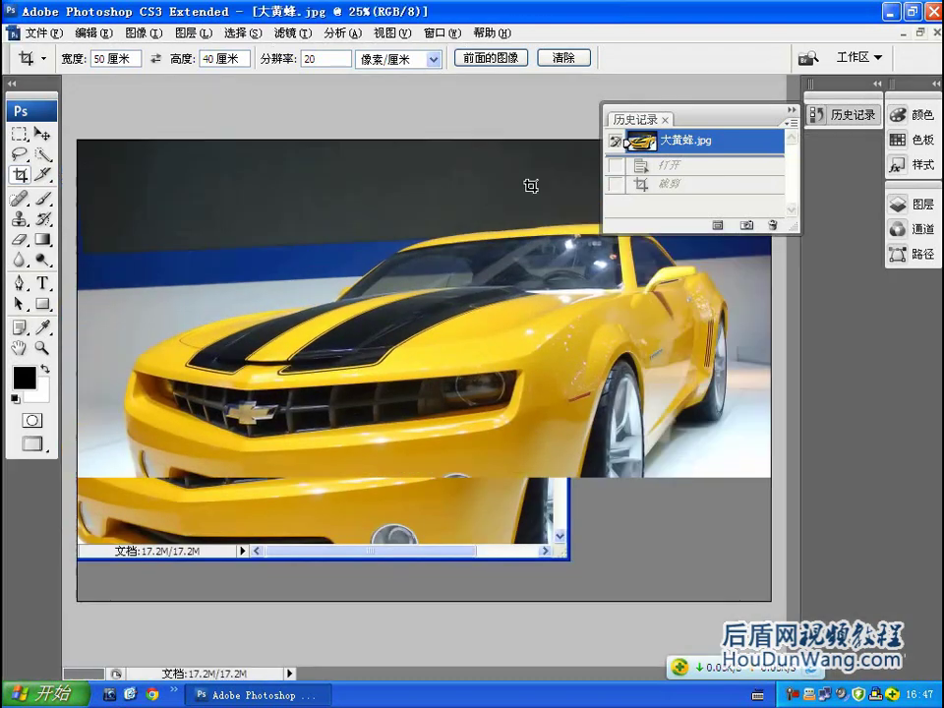
key(Return)
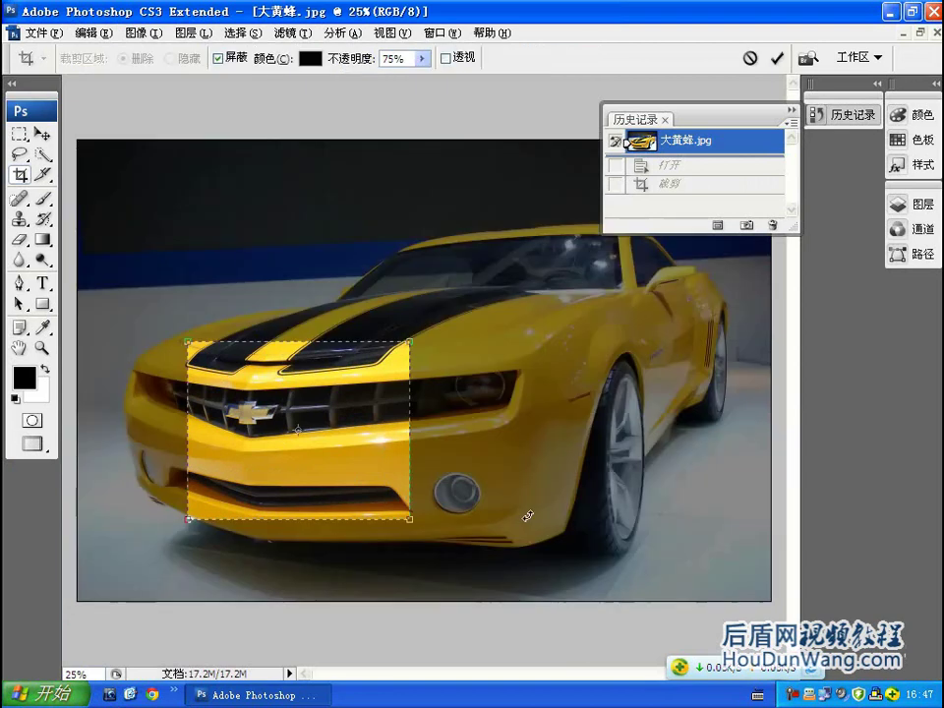
key(Return)
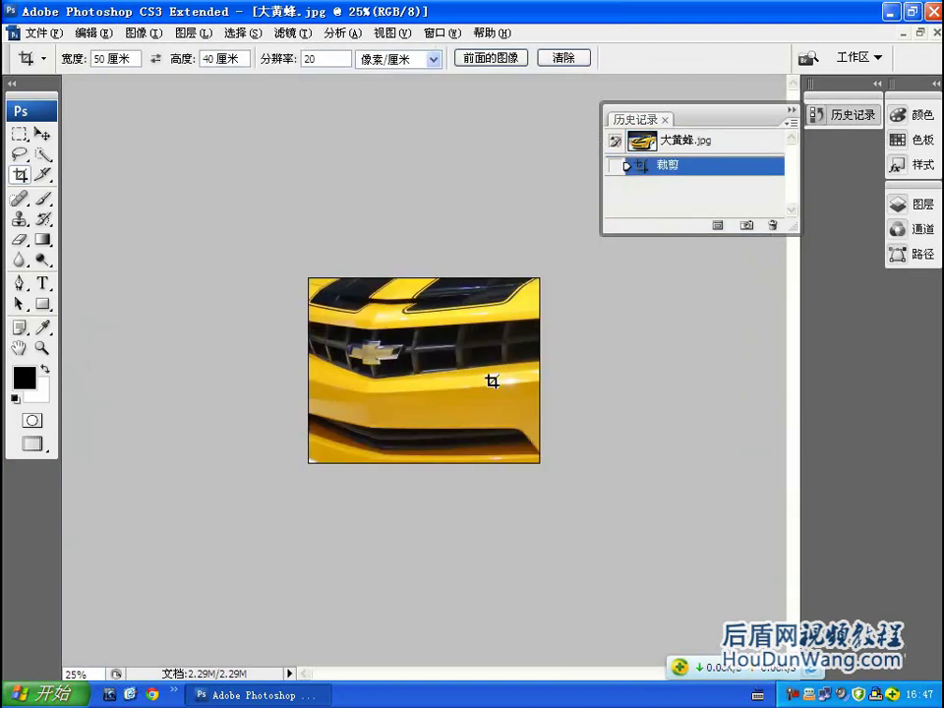
click(921, 33)
- Show Image Size, reading 1000 × 800 pixels, 50 × 40 cm at 20 pixels/cm
right_click(411, 183)
drag(390, 183, 477, 179)
right_click(476, 183)
click(534, 207)
drag(522, 227, 260, 215)
mouse_move(248, 344)
mouse_down()
mouse_move(218, 339)
mouse_move(218, 398)
mouse_up()
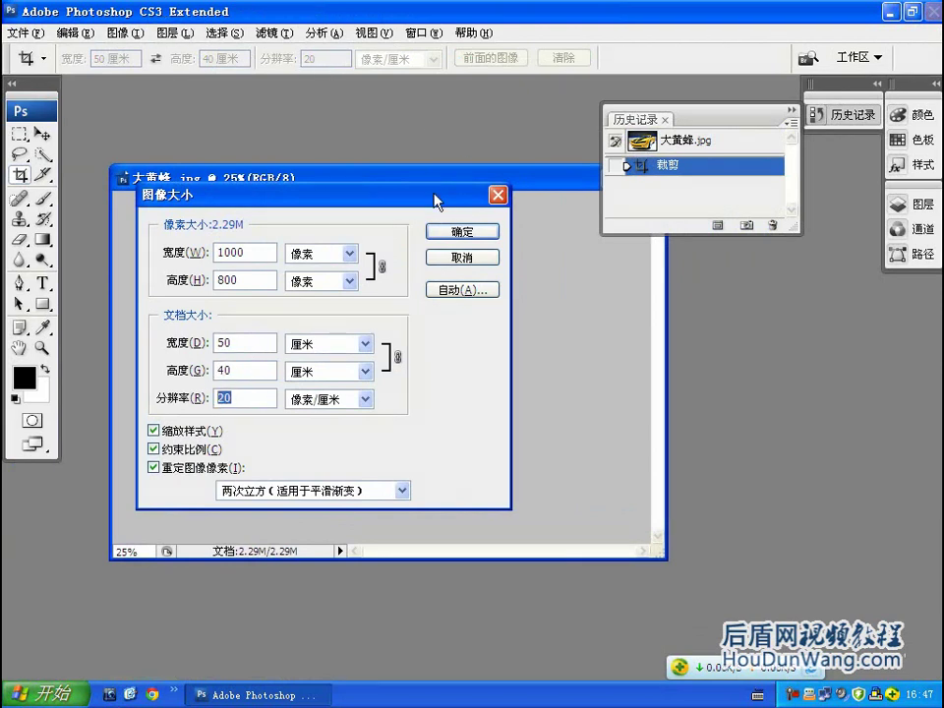
- Close Image Size and revert the car photo to its original History snapshot
click(462, 232)
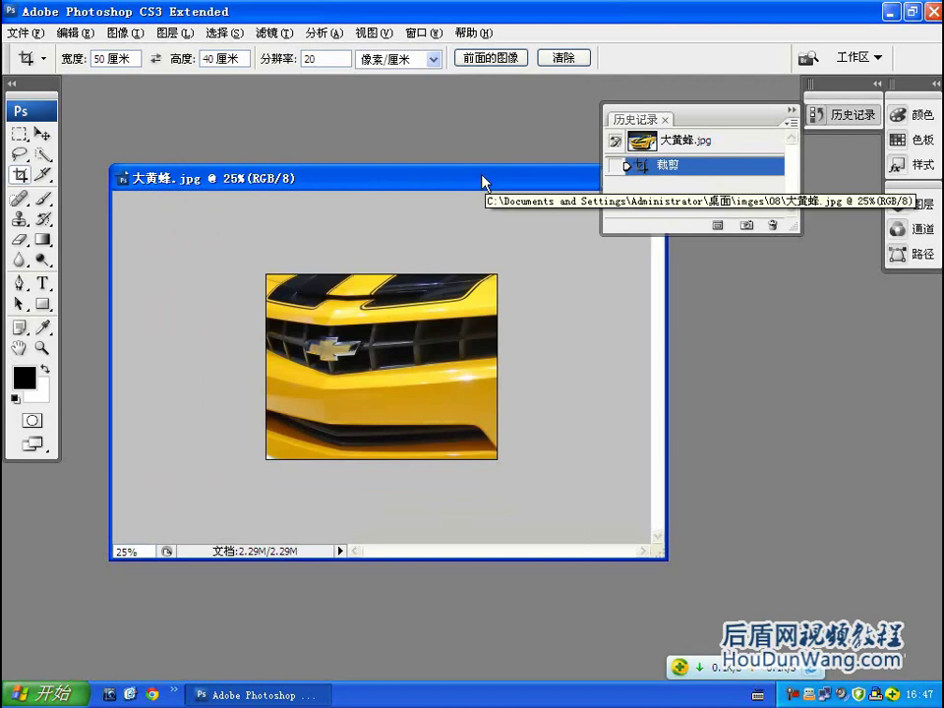
drag(485, 183, 437, 178)
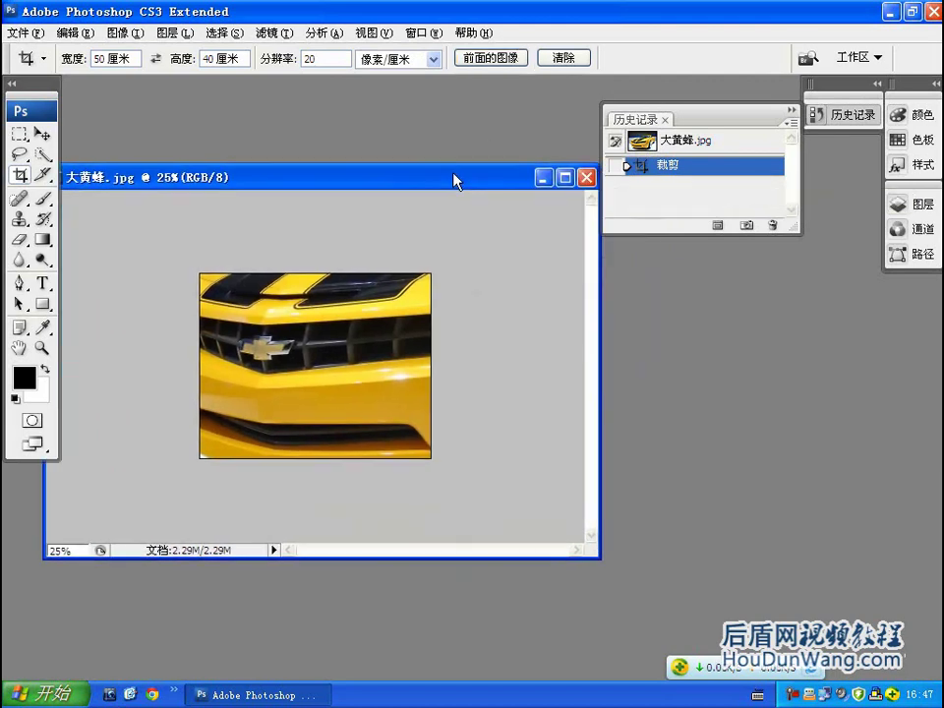
drag(473, 177, 456, 188)
key(ctrl+w)
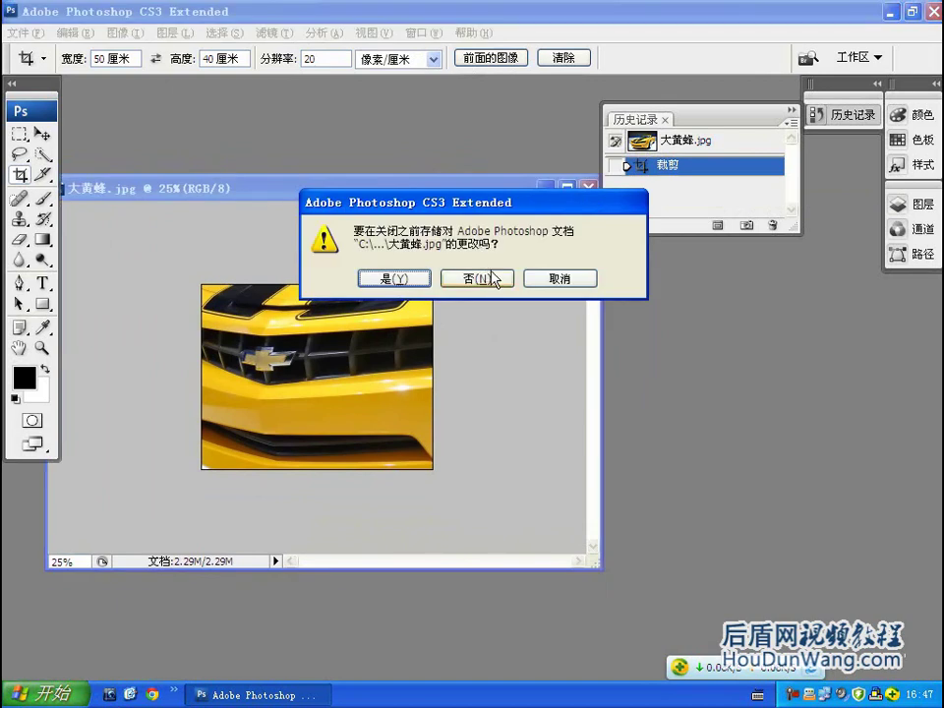
key(Escape)
click(655, 142)
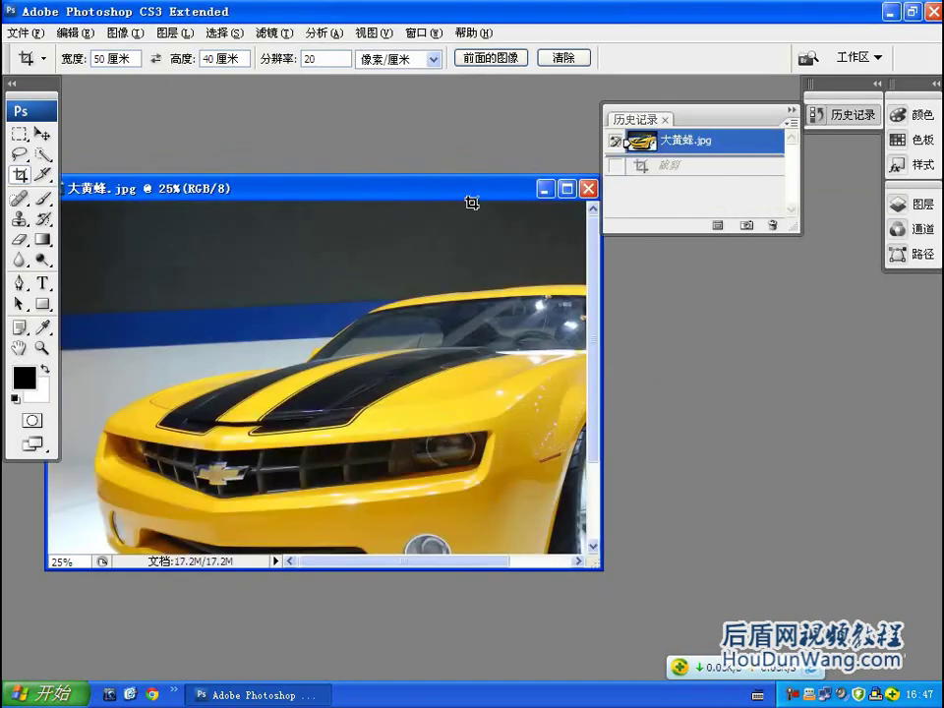
- Show Image Size for the original: 3008 × 2000 pixels at 300 pixels/inch
click(567, 187)
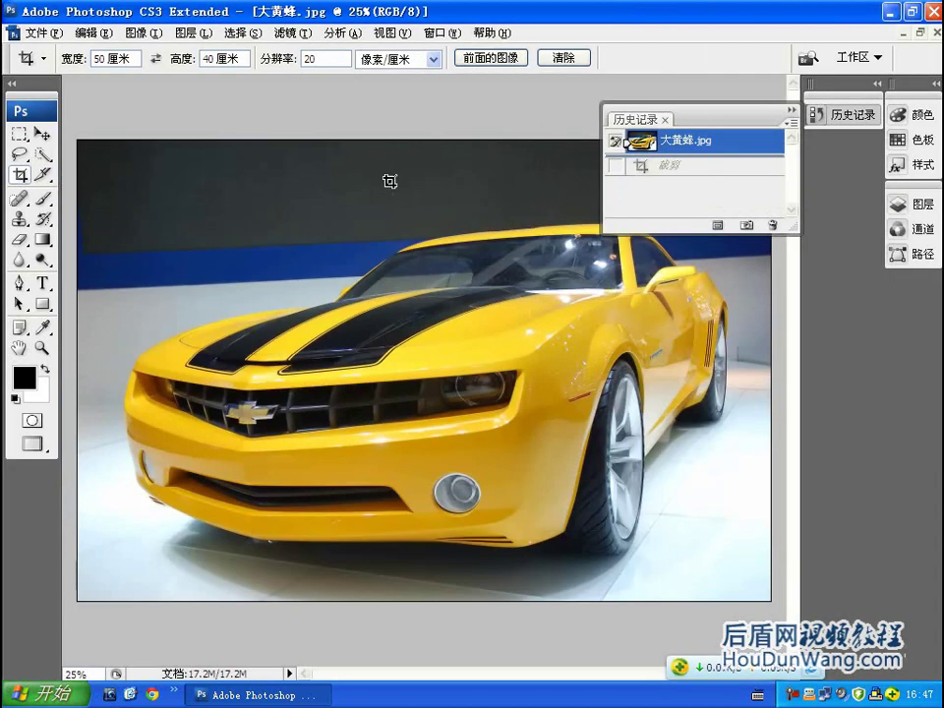
click(921, 32)
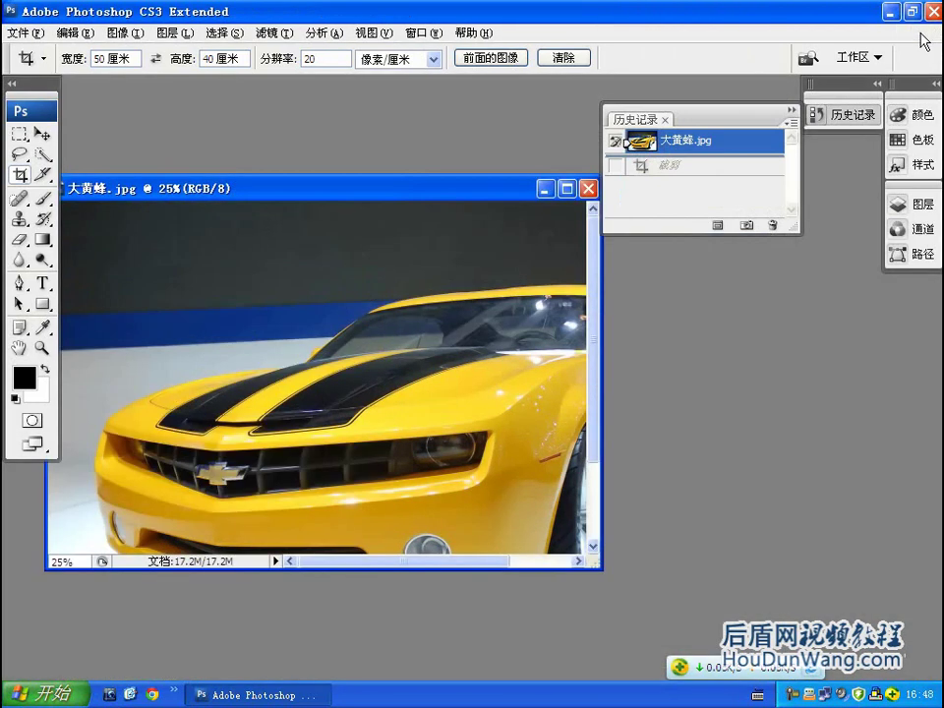
right_click(398, 196)
click(433, 212)
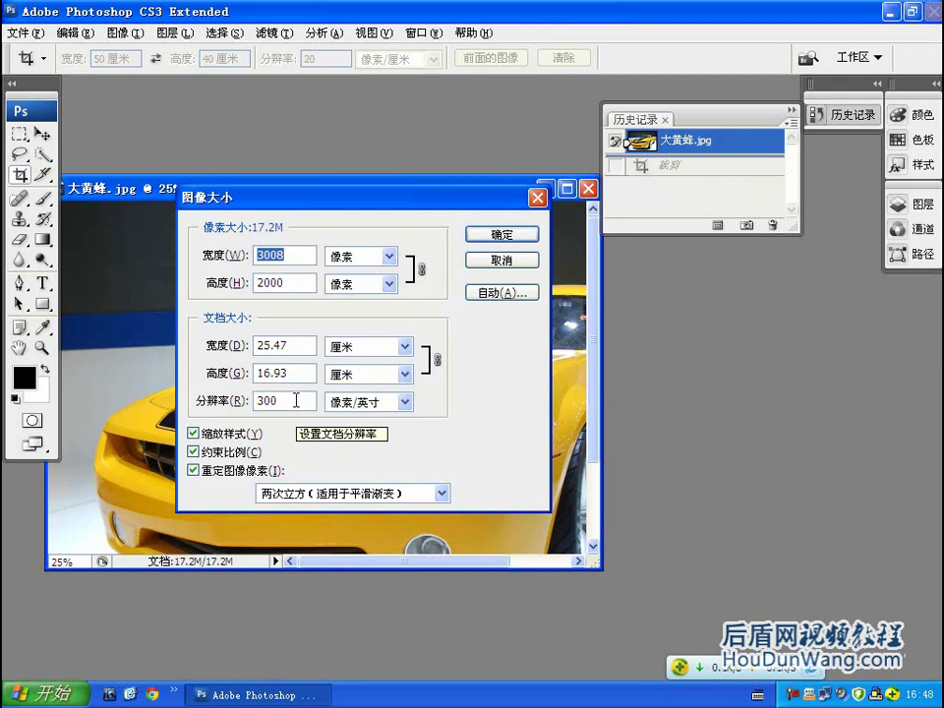
- Fill the crop settings from the front image: 25.468 × 16.933 cm at 300 pixels/inch
click(526, 236)
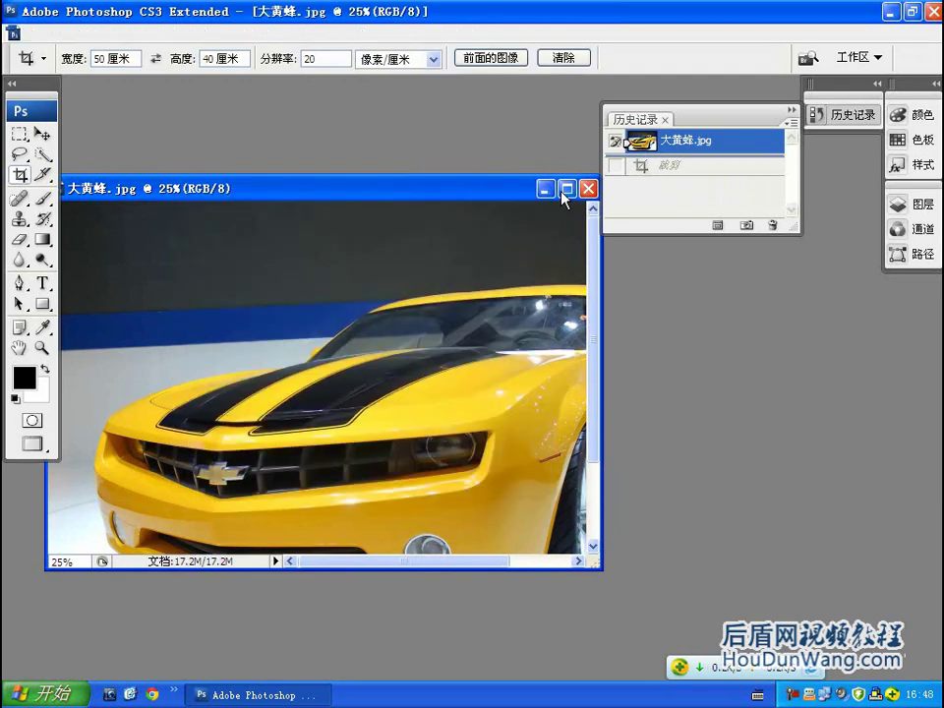
click(567, 189)
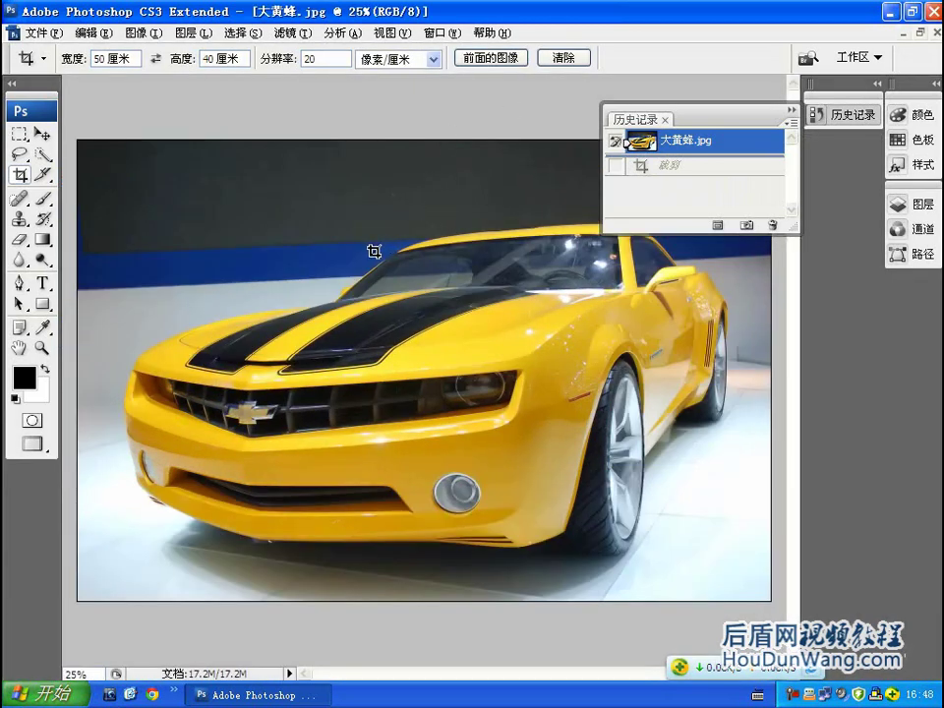
click(485, 61)
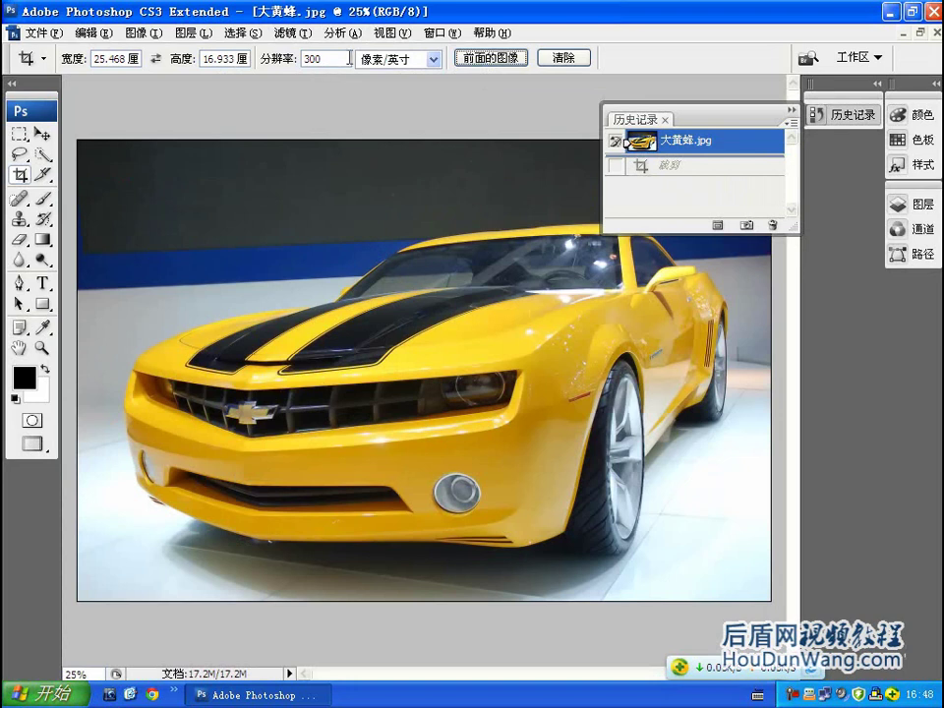
- Reopen Image Size to compare its values with the crop settings, then close it
click(933, 32)
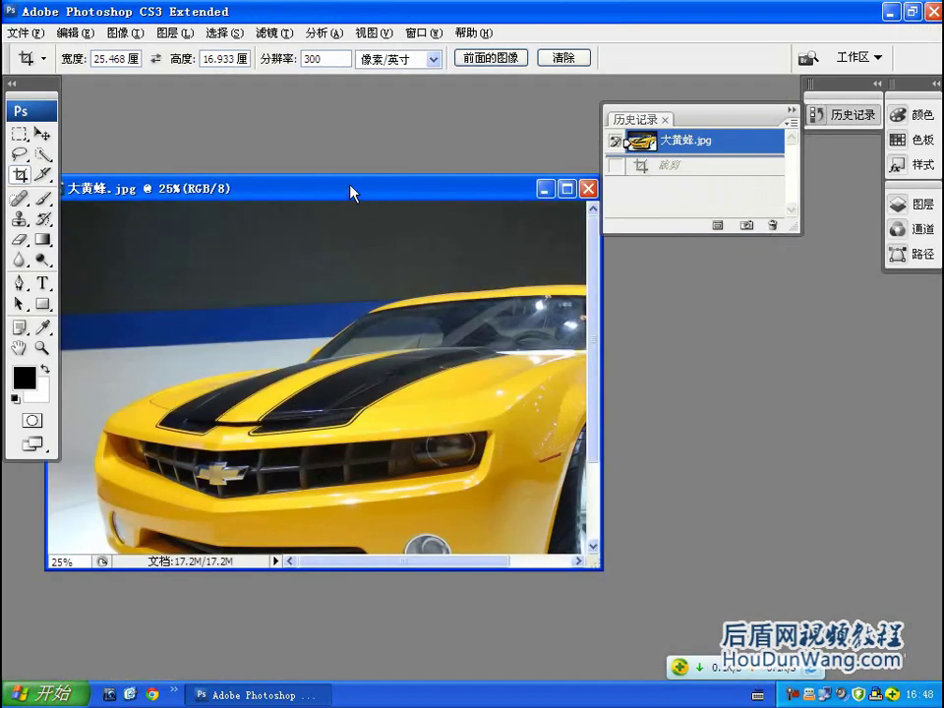
right_click(352, 192)
click(380, 213)
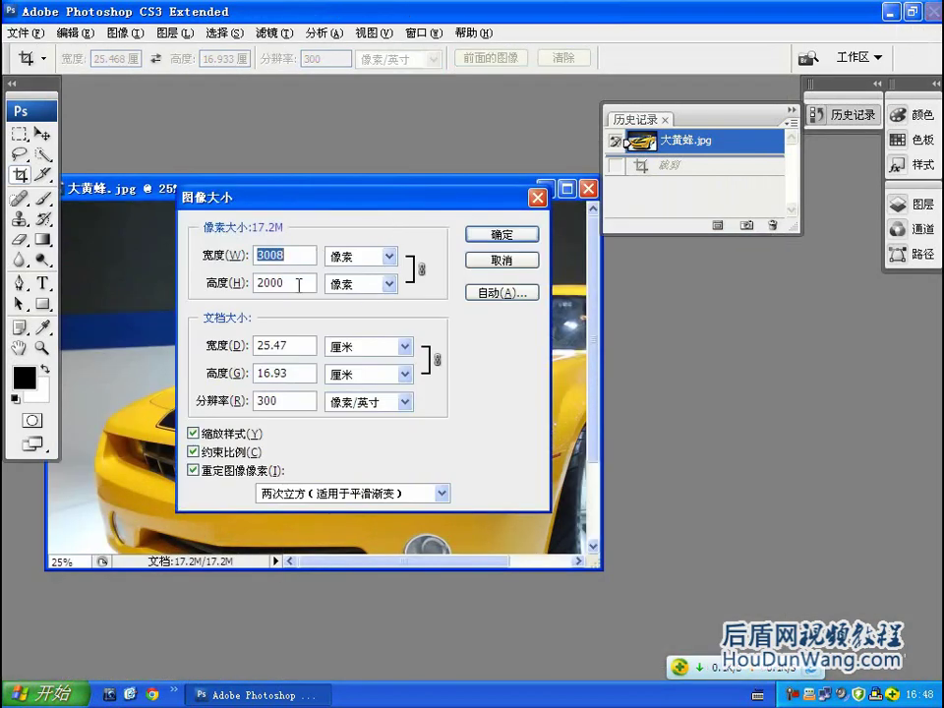
drag(423, 205, 433, 228)
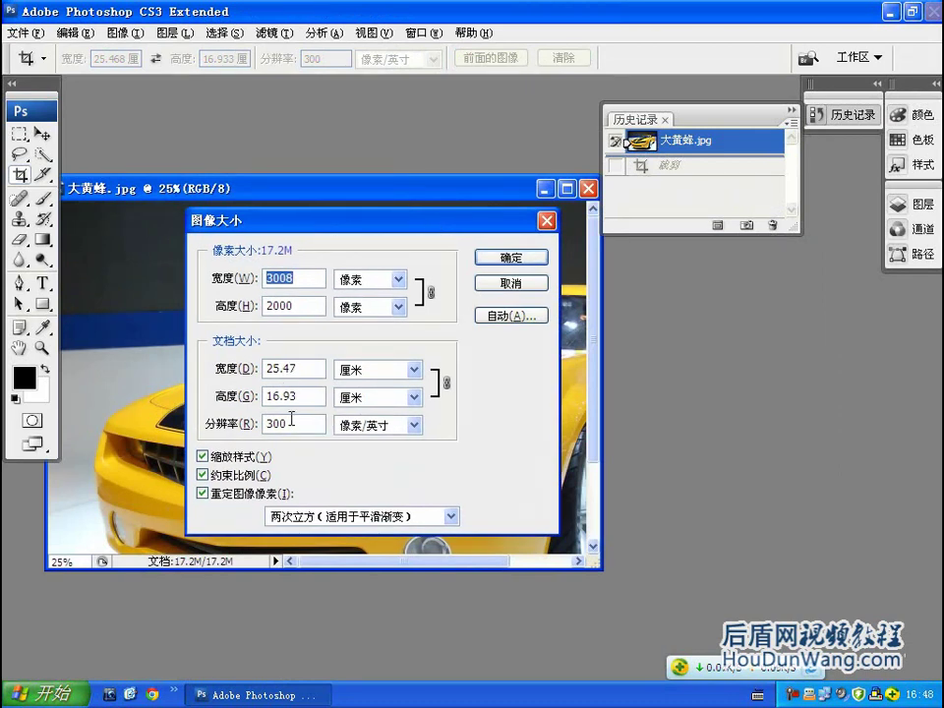
click(516, 258)
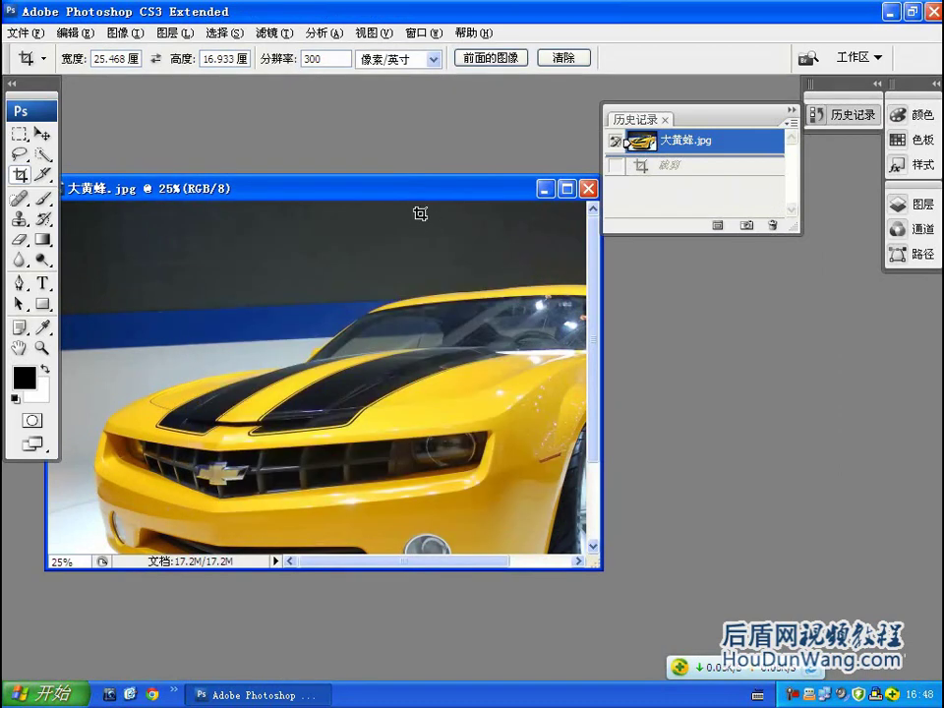
- Clear the crop width, height and resolution, refill them from the photo, then clear them again
drag(404, 190, 434, 186)
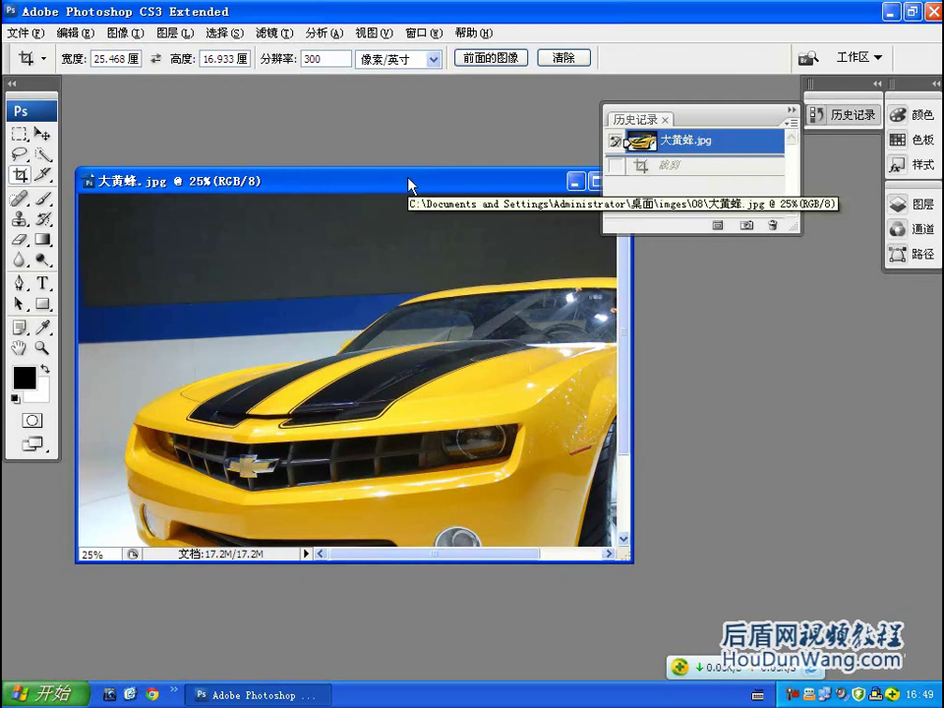
drag(411, 184, 439, 193)
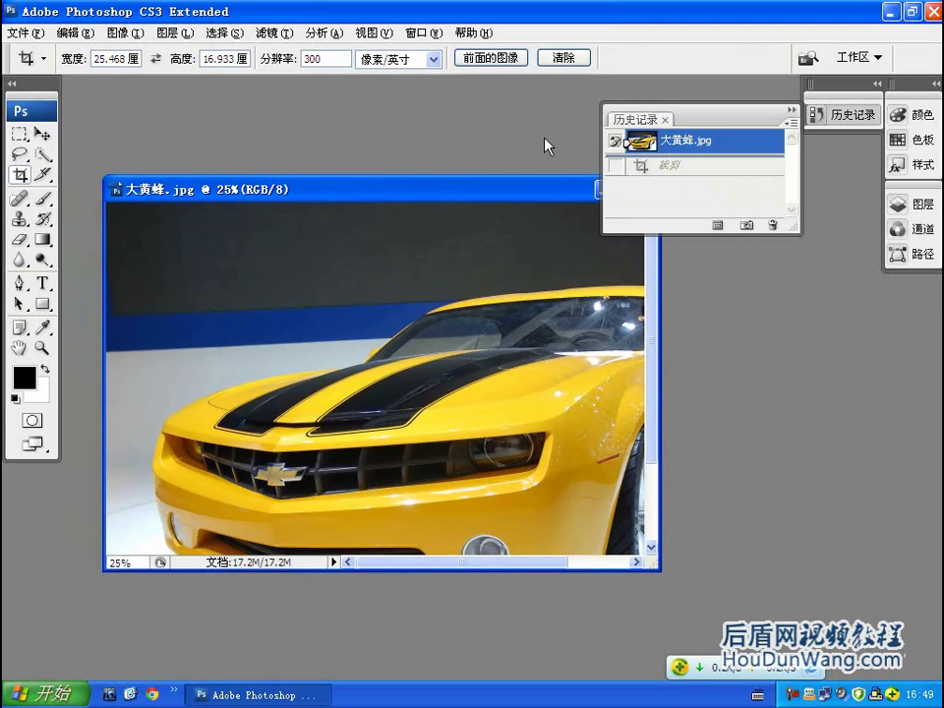
click(576, 61)
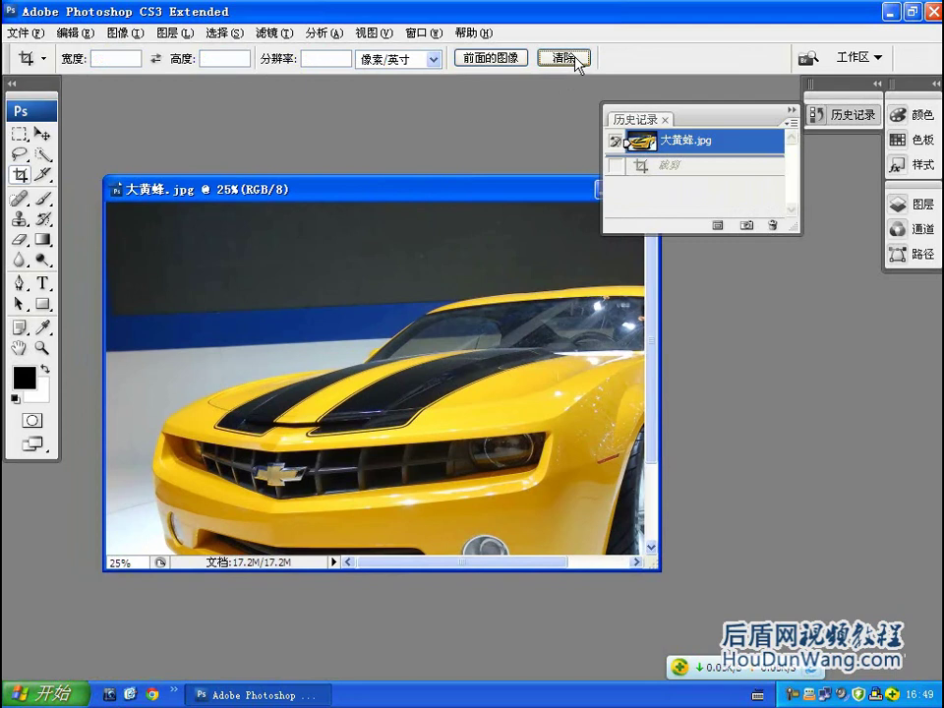
click(456, 59)
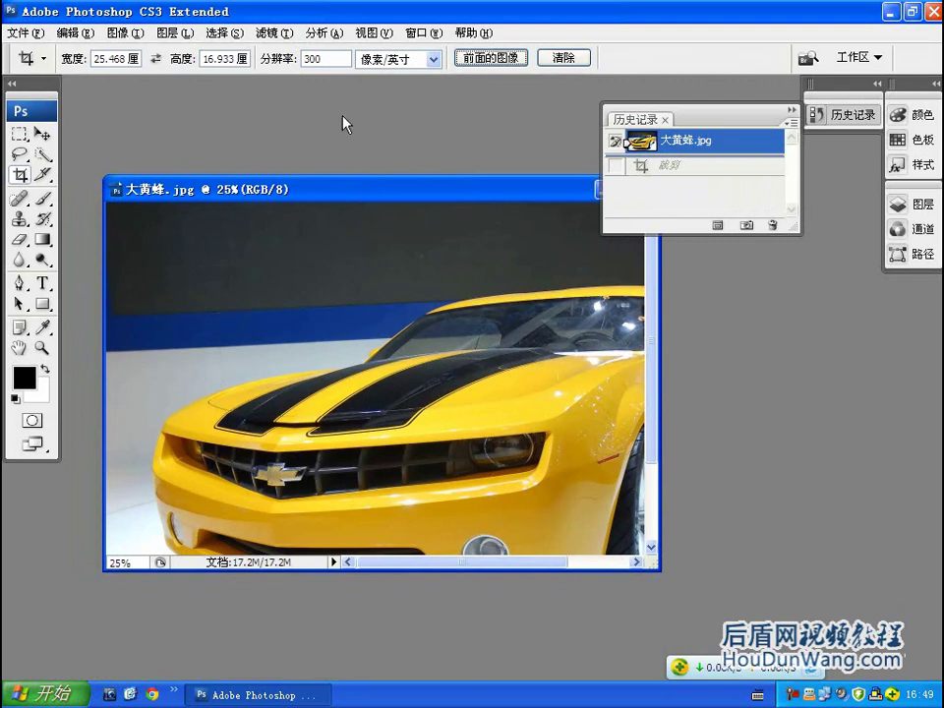
click(589, 58)
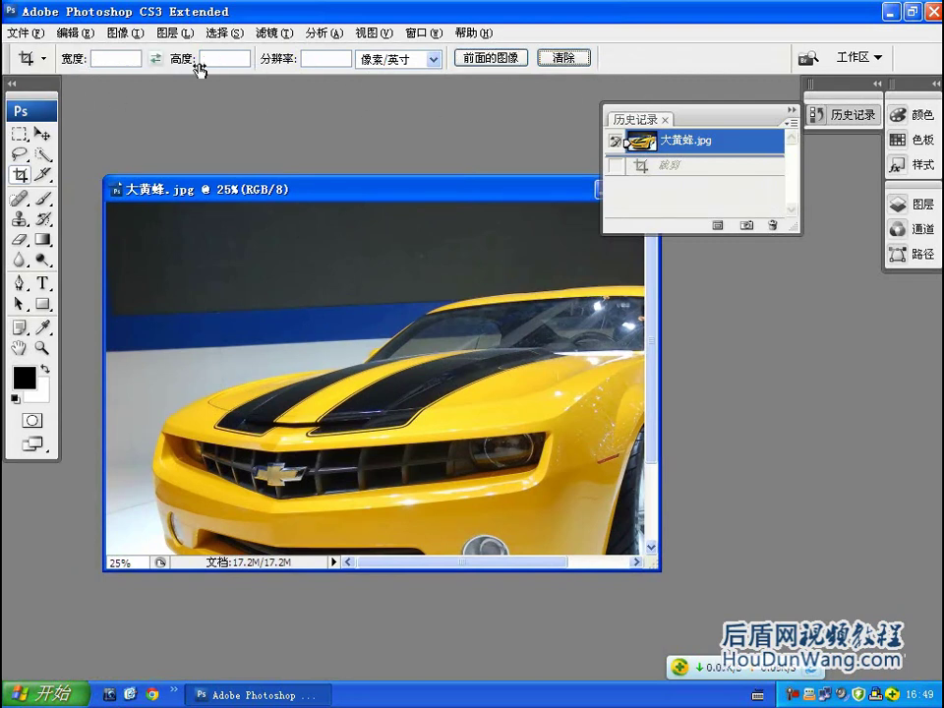
mouse_move(331, 200)
mouse_down()
mouse_move(306, 174)
mouse_move(332, 175)
mouse_up()
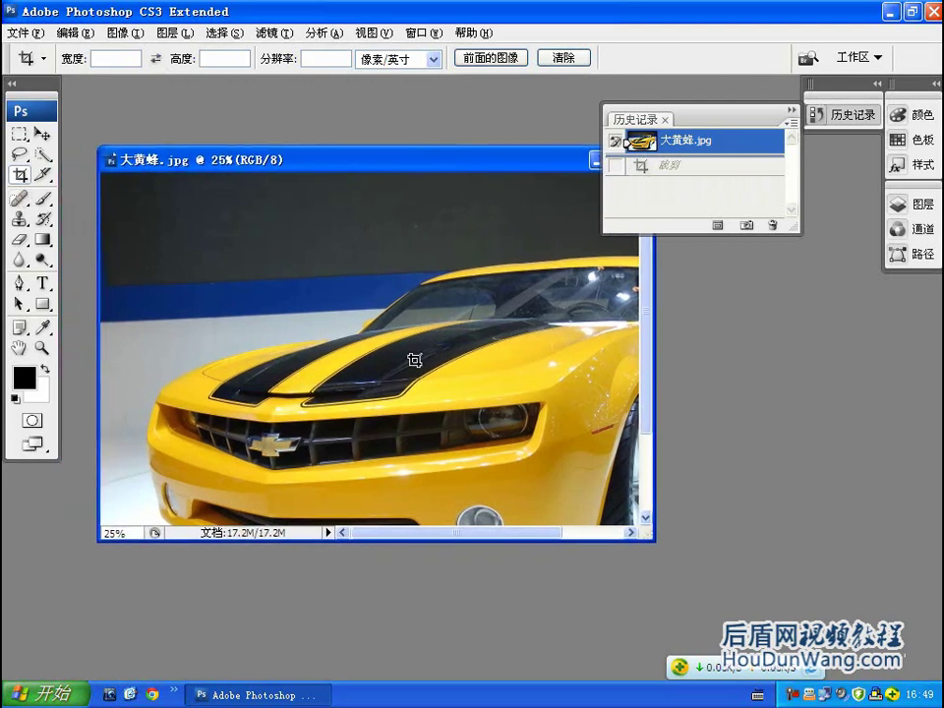
- Hide the History panel, maximize the car photo, and draw a crop area over the car's front
click(793, 110)
double_click(466, 159)
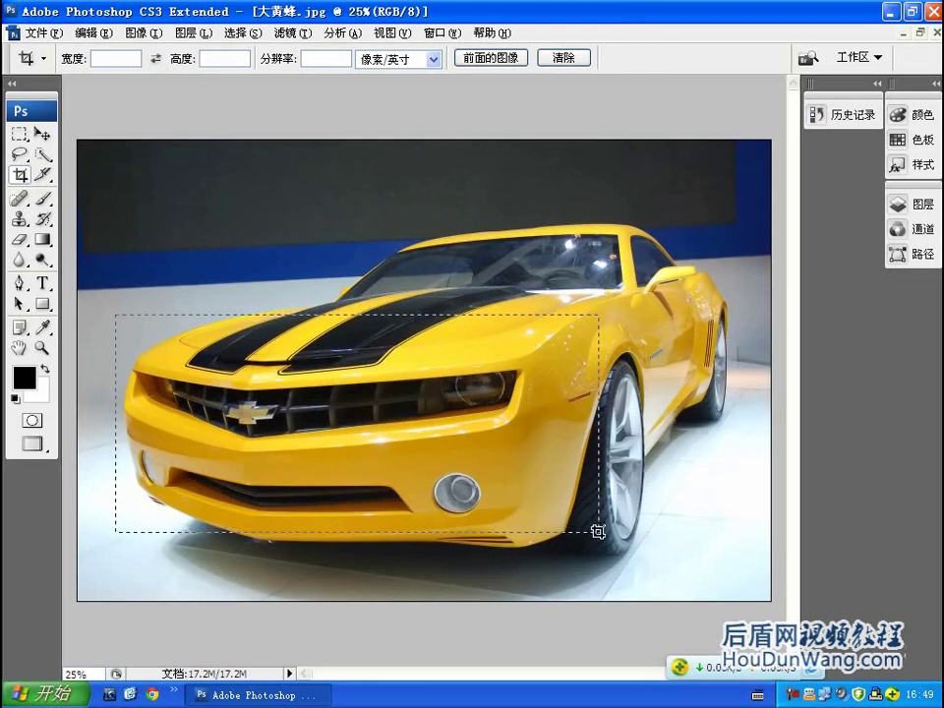
drag(599, 533, 596, 532)
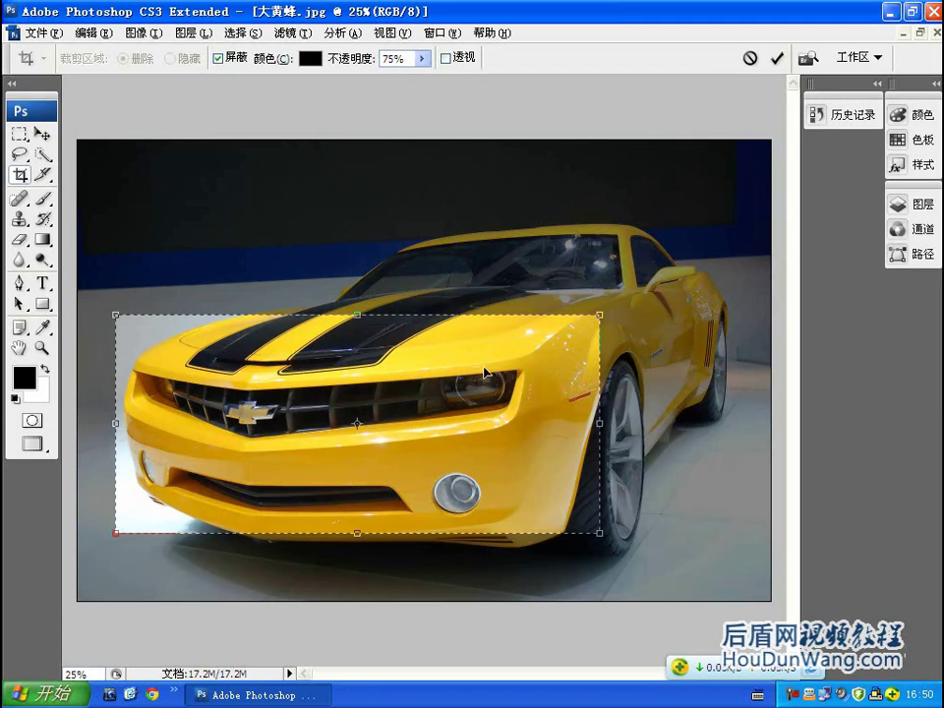
- Set the crop shield colour to near-black 0b0b0b, after previewing red and lime green
click(314, 63)
click(468, 272)
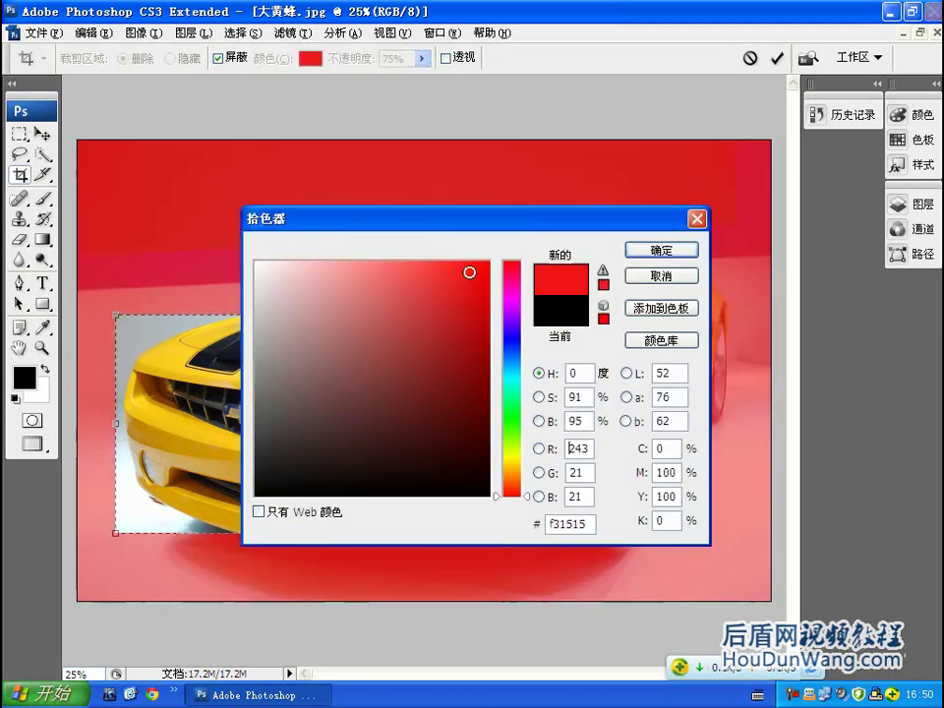
drag(394, 218, 783, 290)
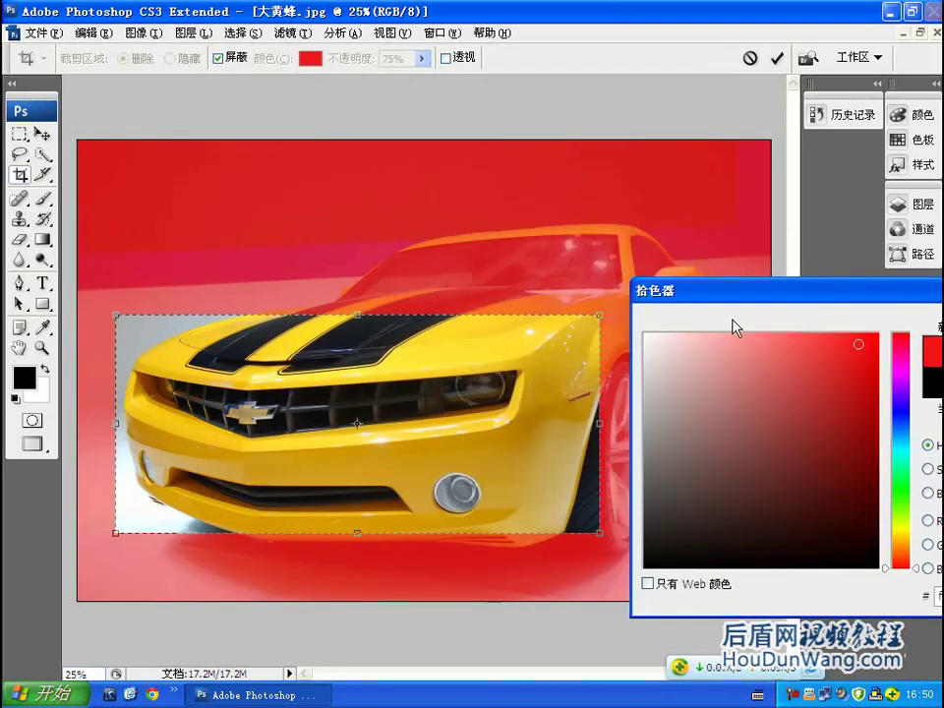
drag(907, 544, 907, 519)
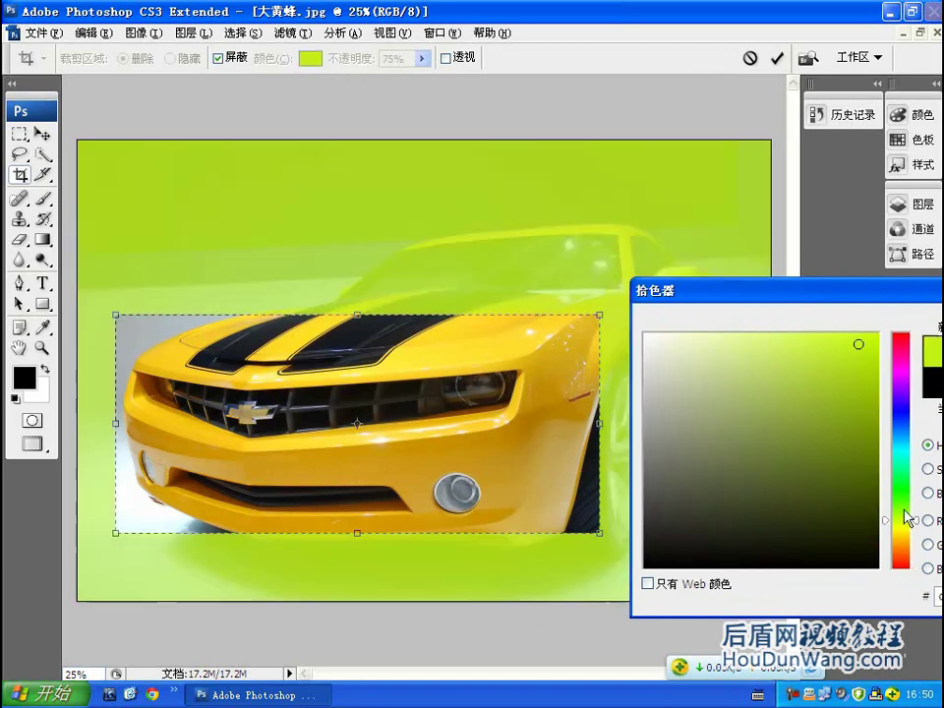
drag(870, 292, 570, 291)
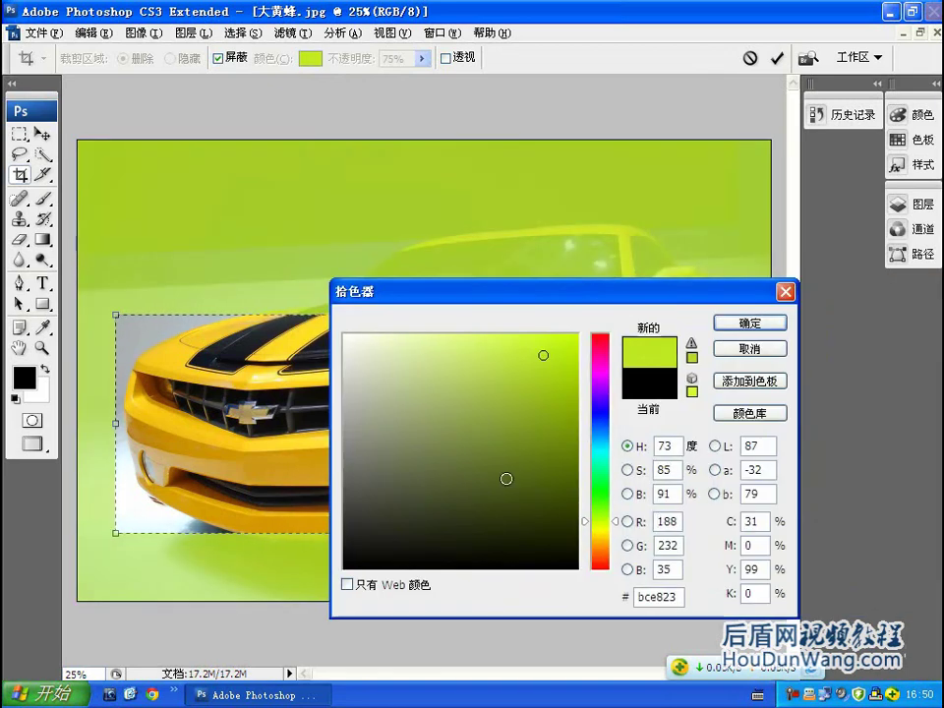
click(354, 556)
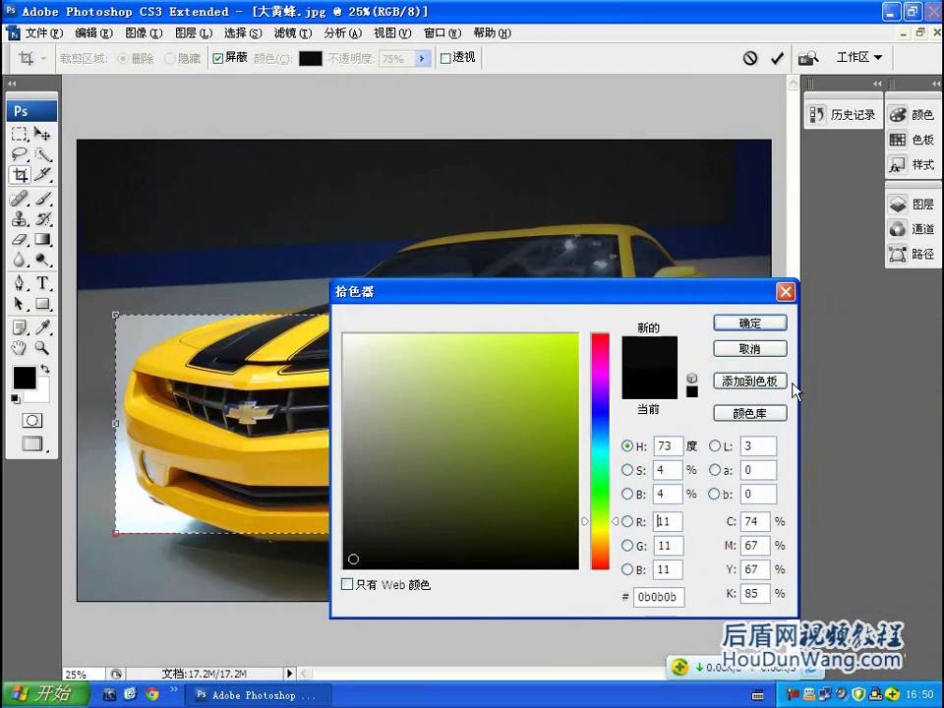
mouse_move(680, 295)
mouse_down()
mouse_move(889, 263)
mouse_move(626, 358)
mouse_up()
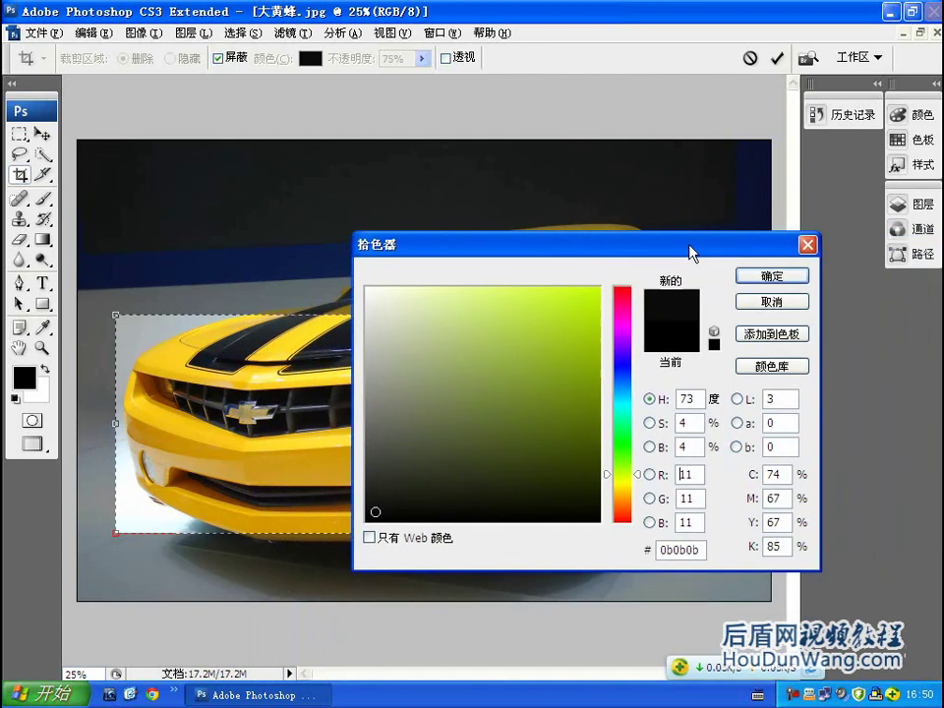
drag(625, 358, 596, 247)
click(662, 271)
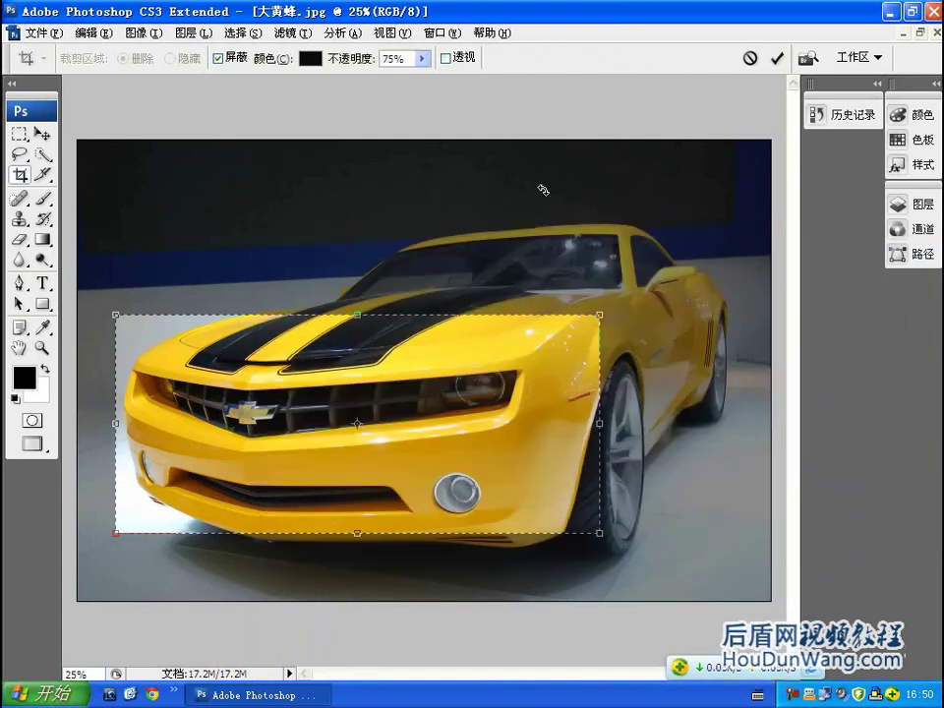
- Set the crop shield opacity to 61% and extend the crop's bottom edge over the lower bumper
drag(451, 74, 499, 88)
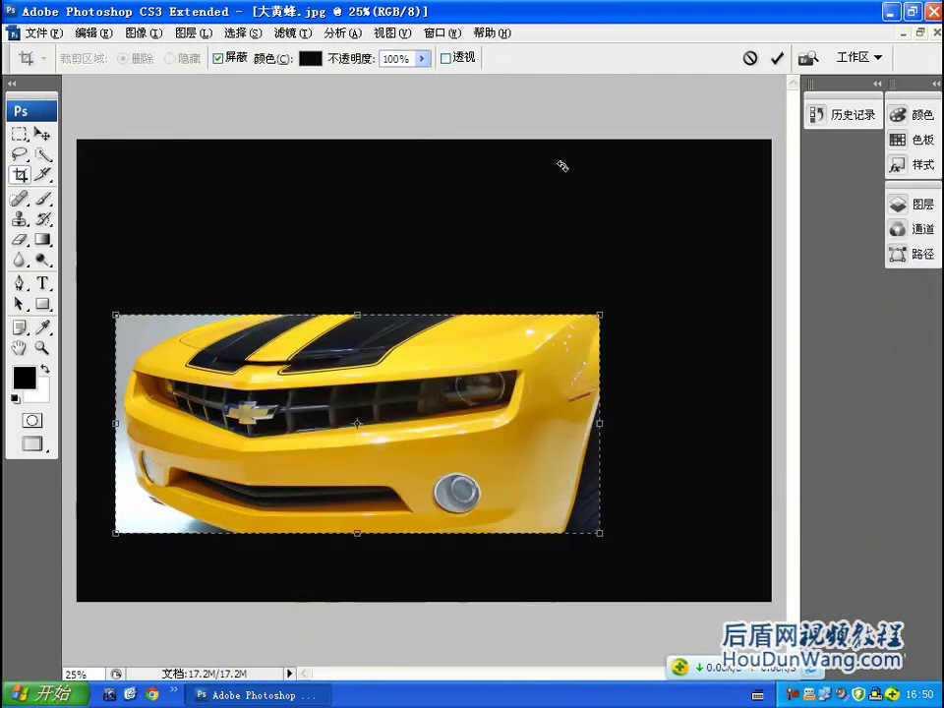
drag(372, 61, 386, 74)
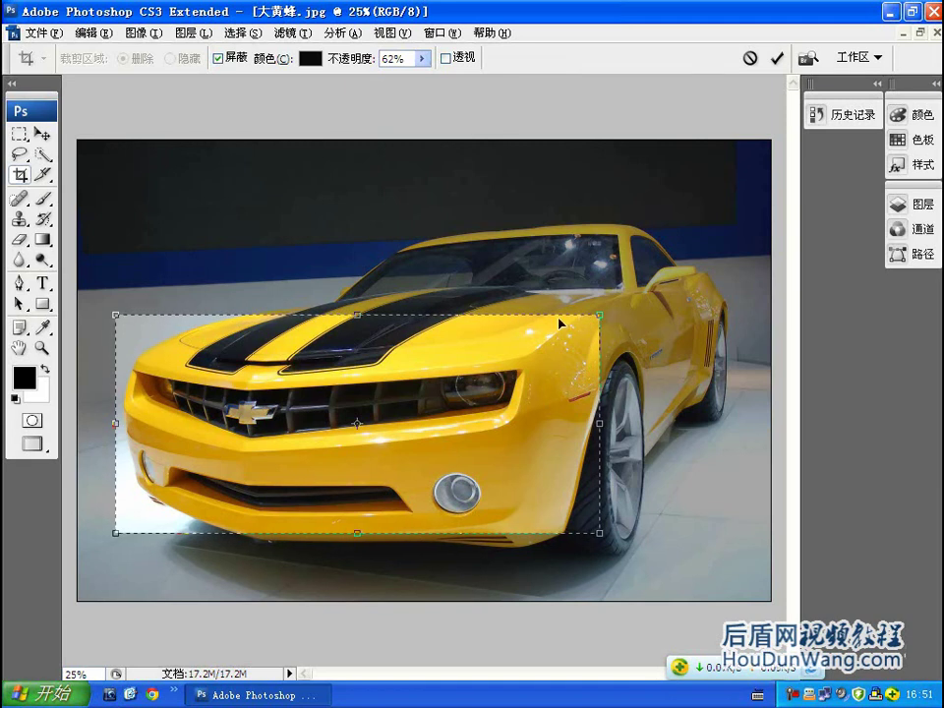
drag(353, 67, 554, 91)
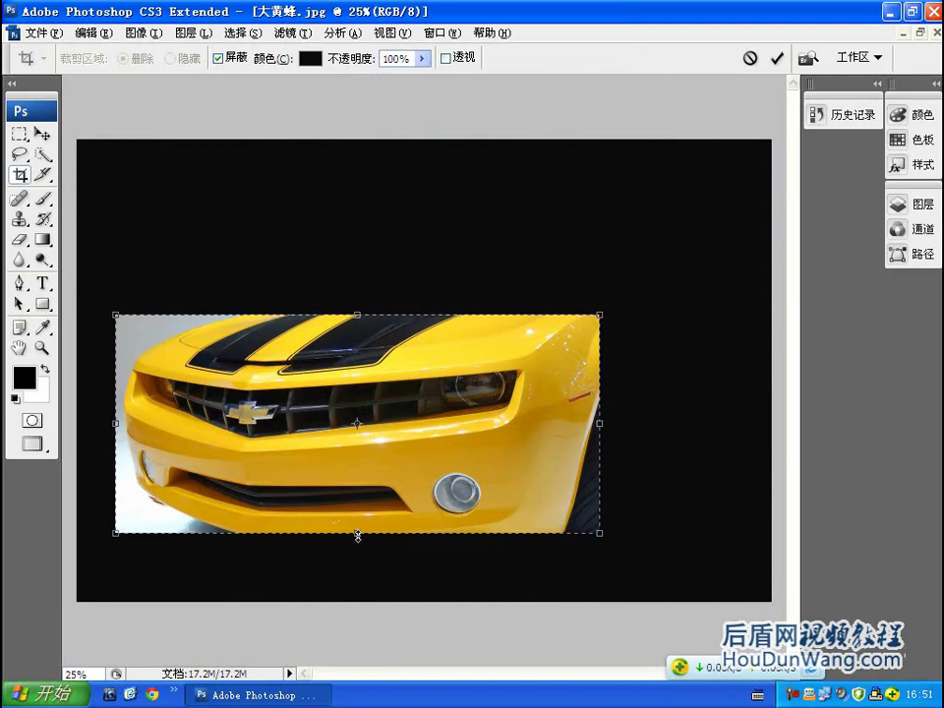
drag(353, 526, 359, 538)
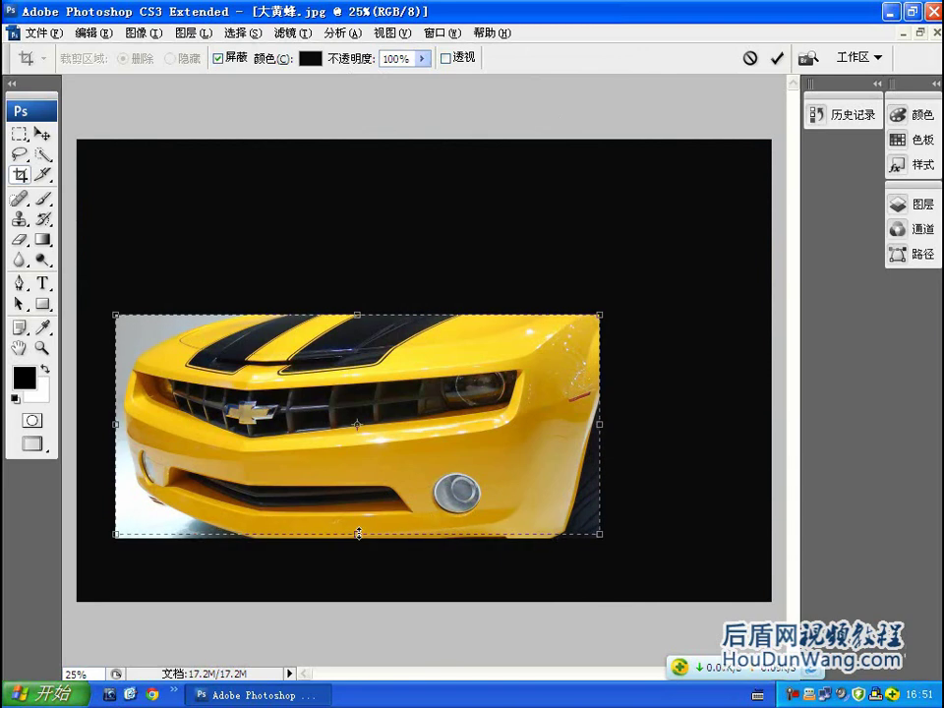
drag(344, 59, 366, 59)
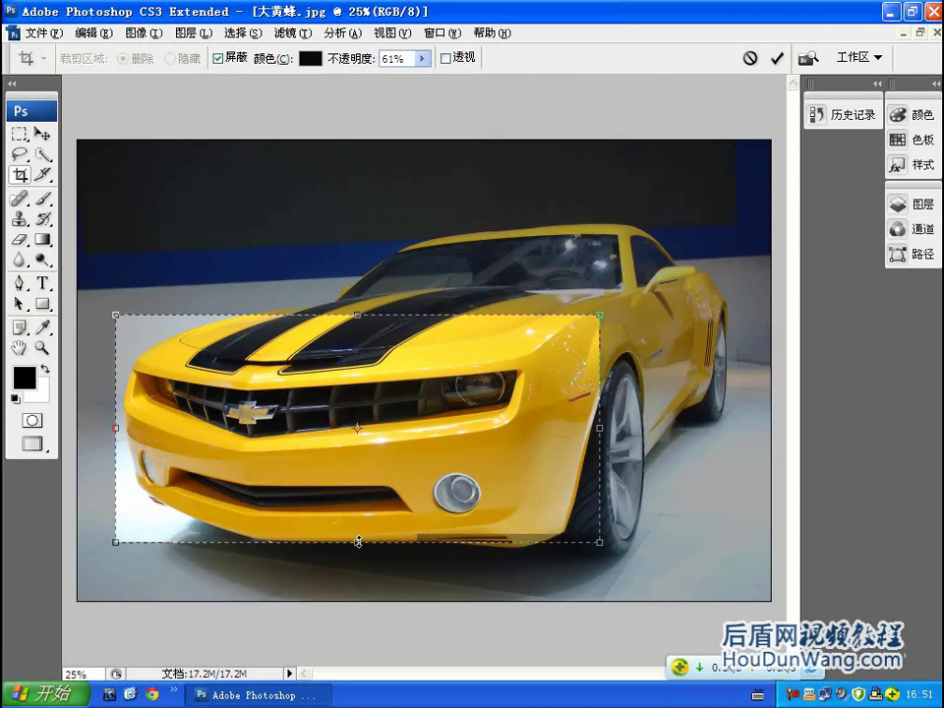
drag(357, 542, 370, 559)
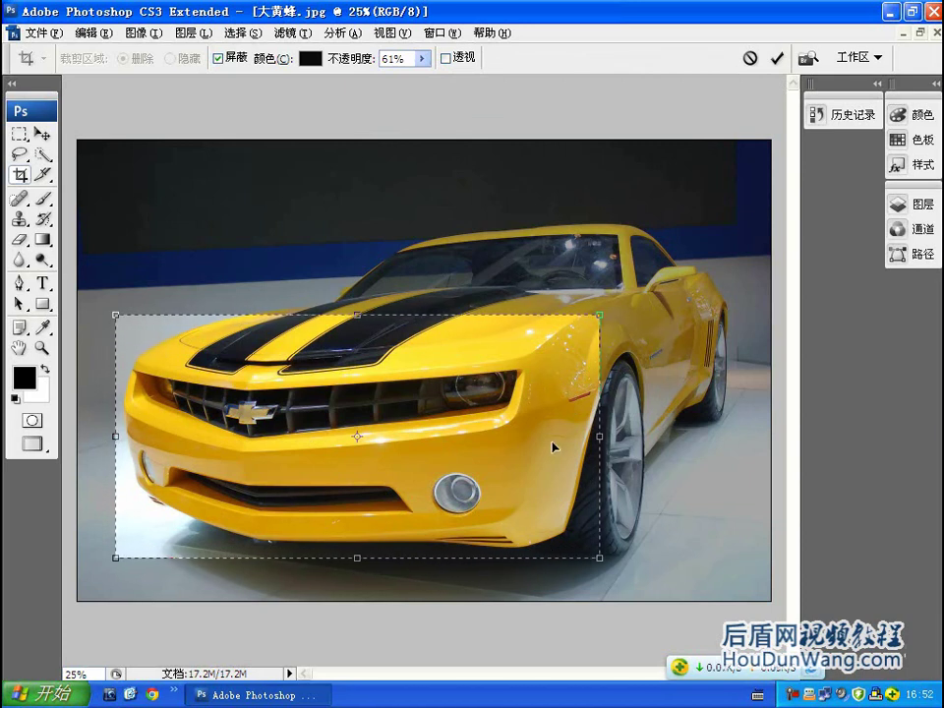
- Resize the crop box from its corners and rotate it to a steep tilt across the car's front
drag(600, 316, 662, 234)
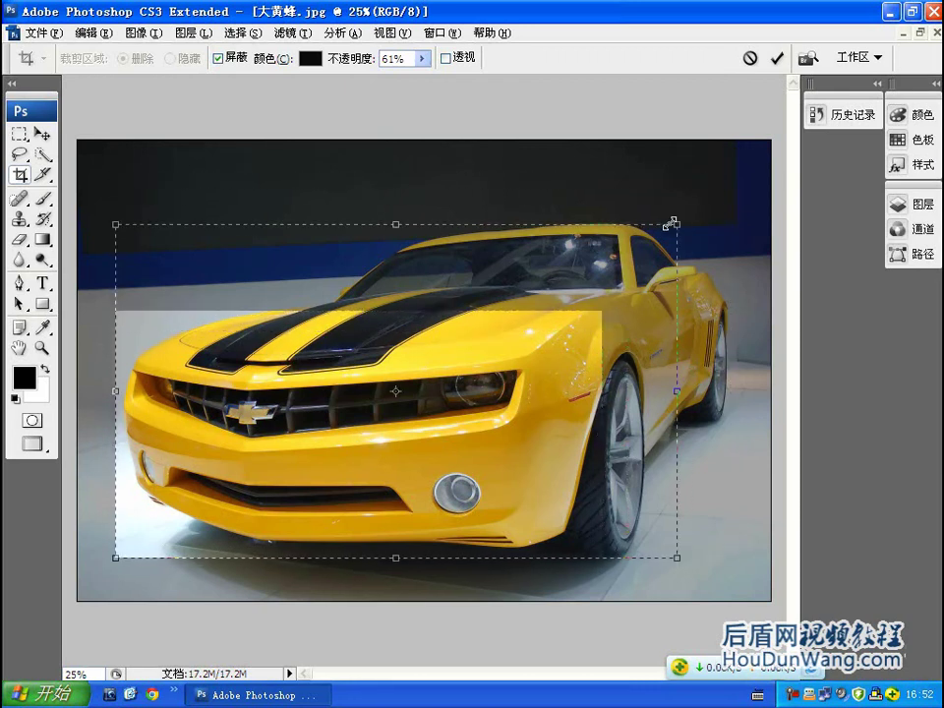
mouse_move(662, 558)
mouse_down()
mouse_move(512, 447)
mouse_move(623, 533)
mouse_up()
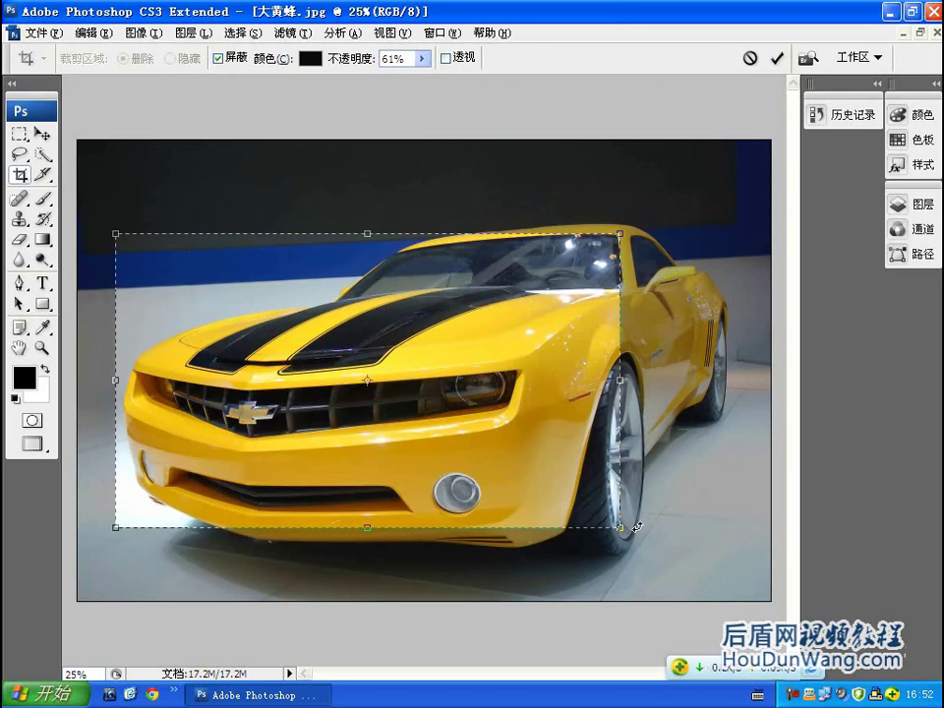
drag(636, 527, 739, 431)
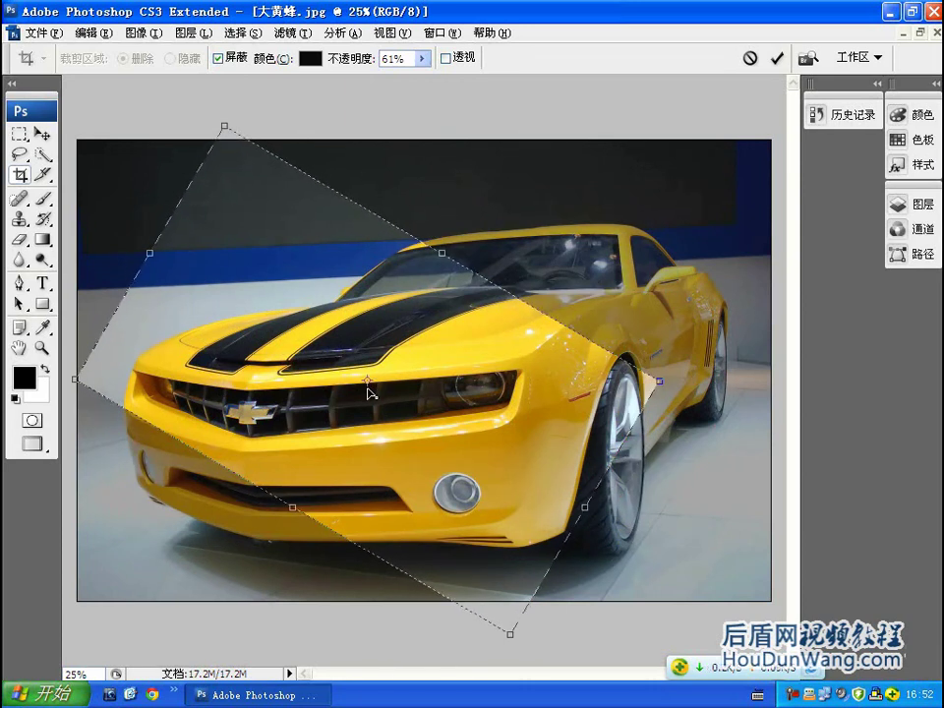
- Rotate the crop back to a slight tilt and stretch its top edge and top-right corner toward the windshield
mouse_move(363, 392)
mouse_down()
mouse_move(519, 348)
mouse_move(501, 304)
mouse_up()
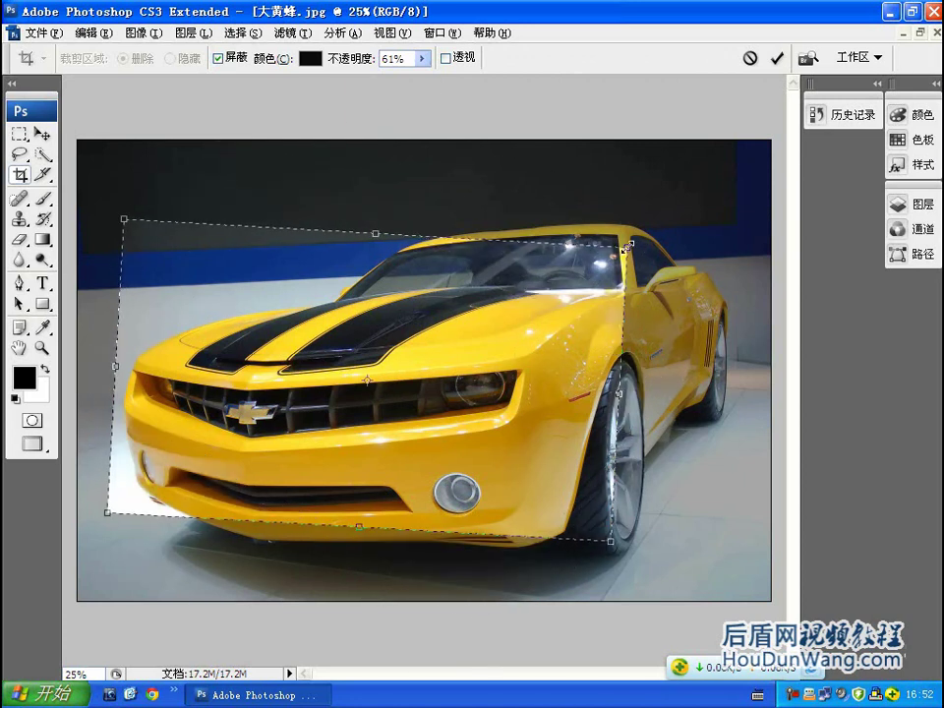
drag(375, 233, 378, 199)
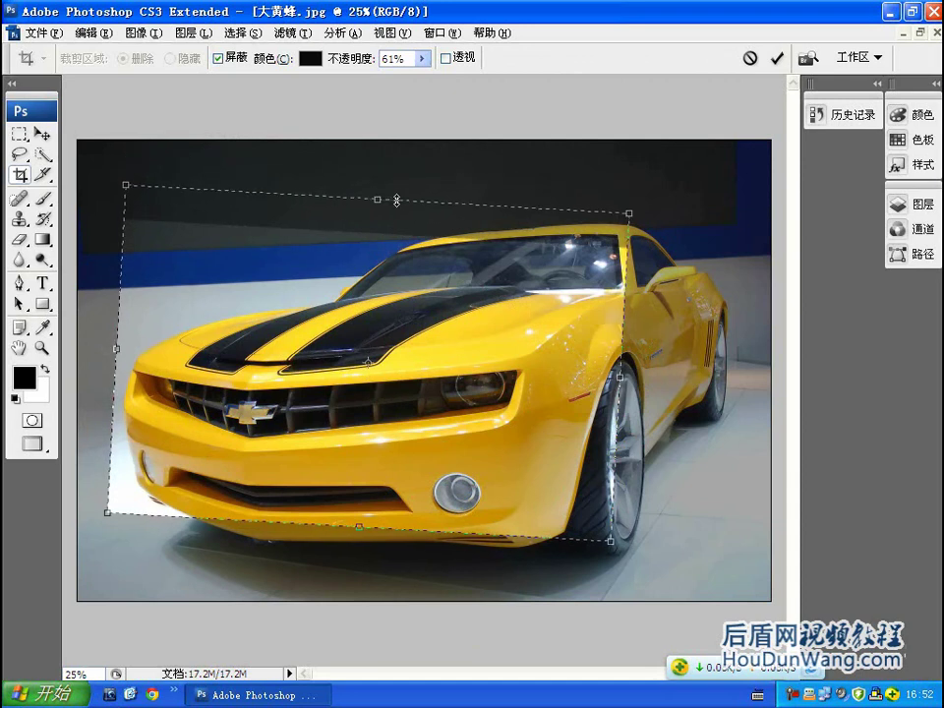
drag(626, 215, 691, 209)
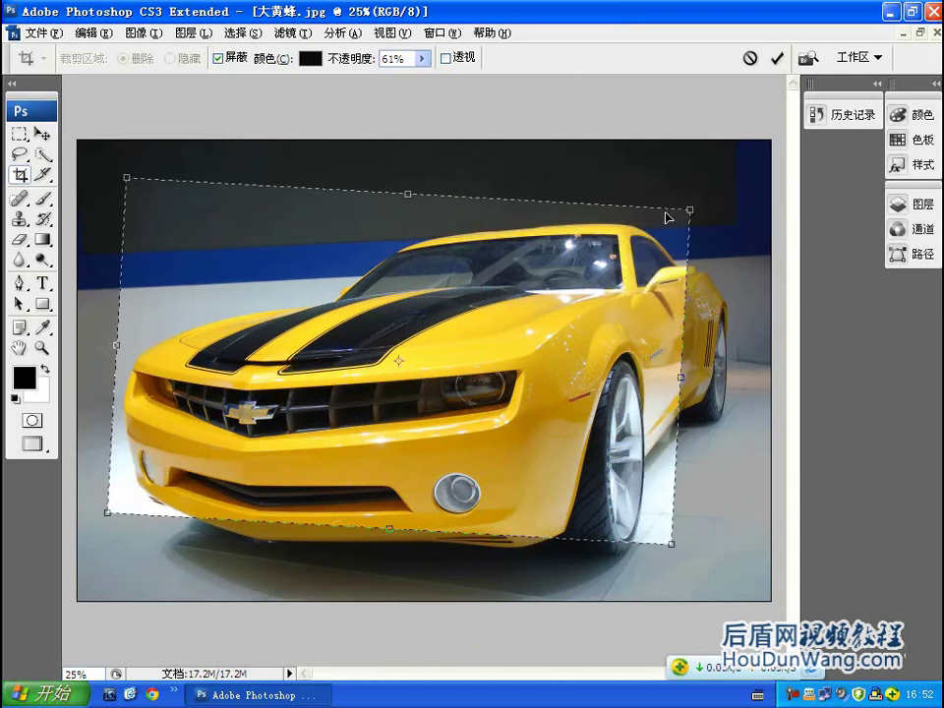
mouse_move(693, 209)
mouse_down()
mouse_move(706, 199)
mouse_move(692, 207)
mouse_up()
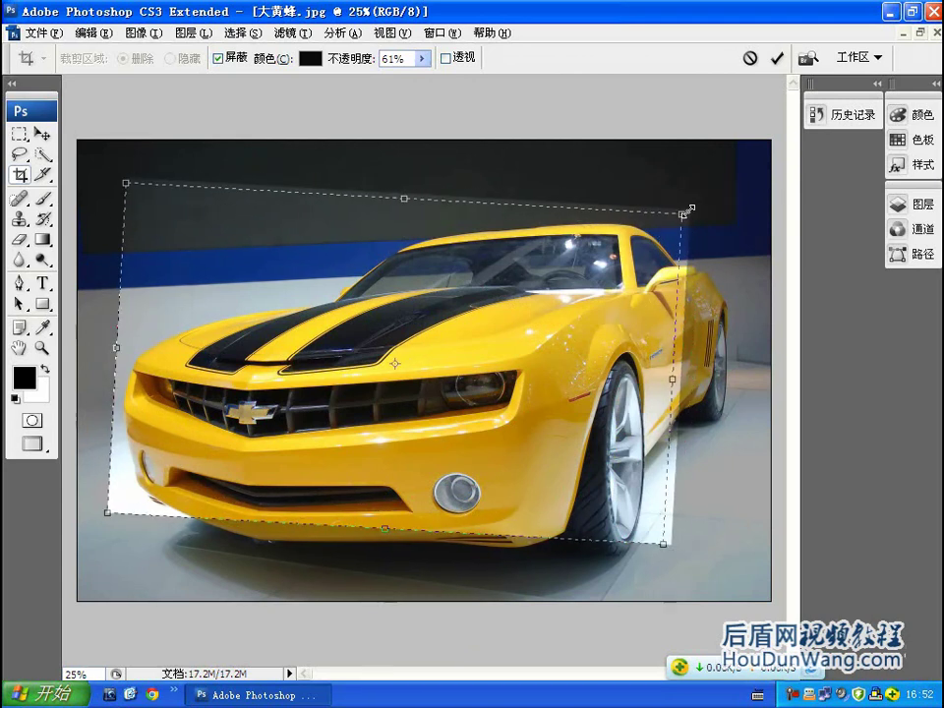
mouse_move(692, 207)
mouse_down()
mouse_move(502, 314)
mouse_move(569, 259)
mouse_move(503, 339)
mouse_move(620, 221)
mouse_move(641, 239)
mouse_move(558, 405)
mouse_move(570, 291)
mouse_move(618, 254)
mouse_up()
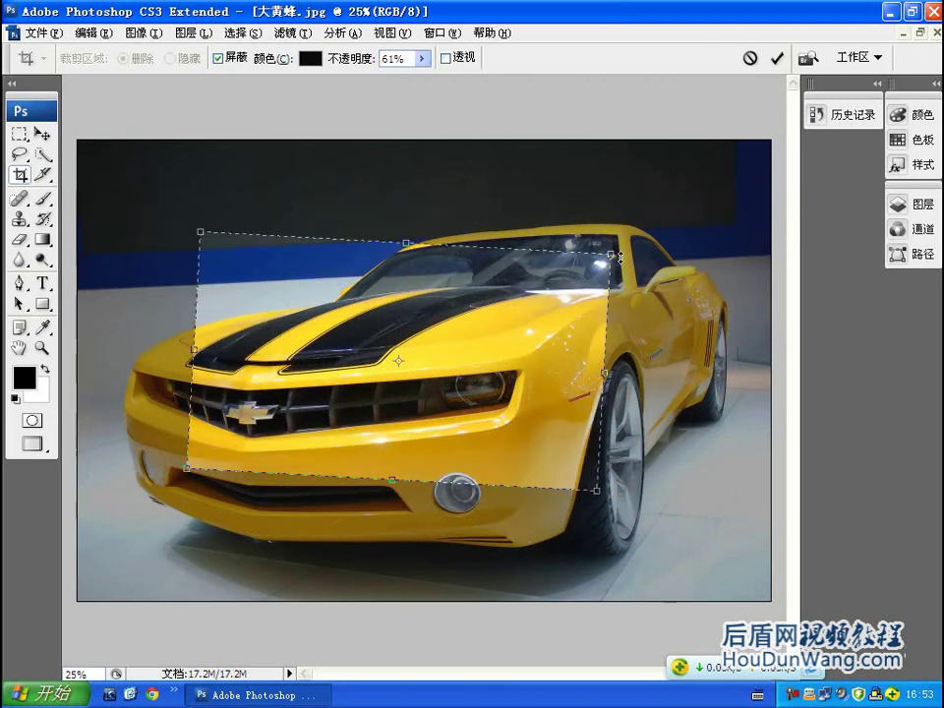
- Rotate and shrink the crop box to frame the hood stripes, grille and lower bumper
mouse_move(618, 254)
mouse_down()
mouse_move(612, 290)
mouse_move(403, 360)
mouse_up()
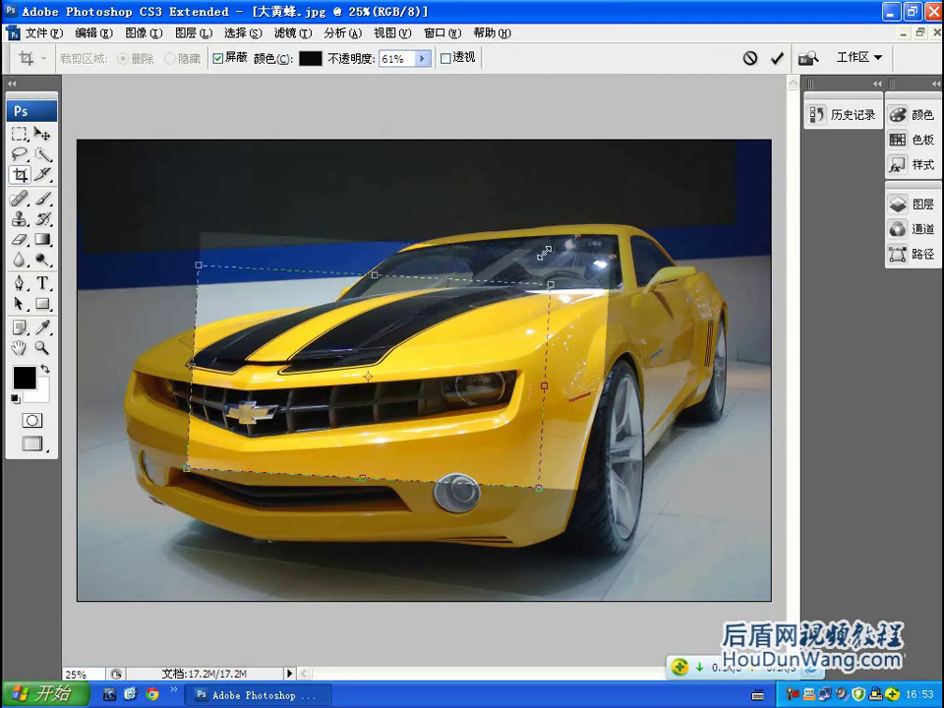
mouse_move(403, 360)
mouse_down()
mouse_move(388, 337)
mouse_move(449, 280)
mouse_move(470, 219)
mouse_up()
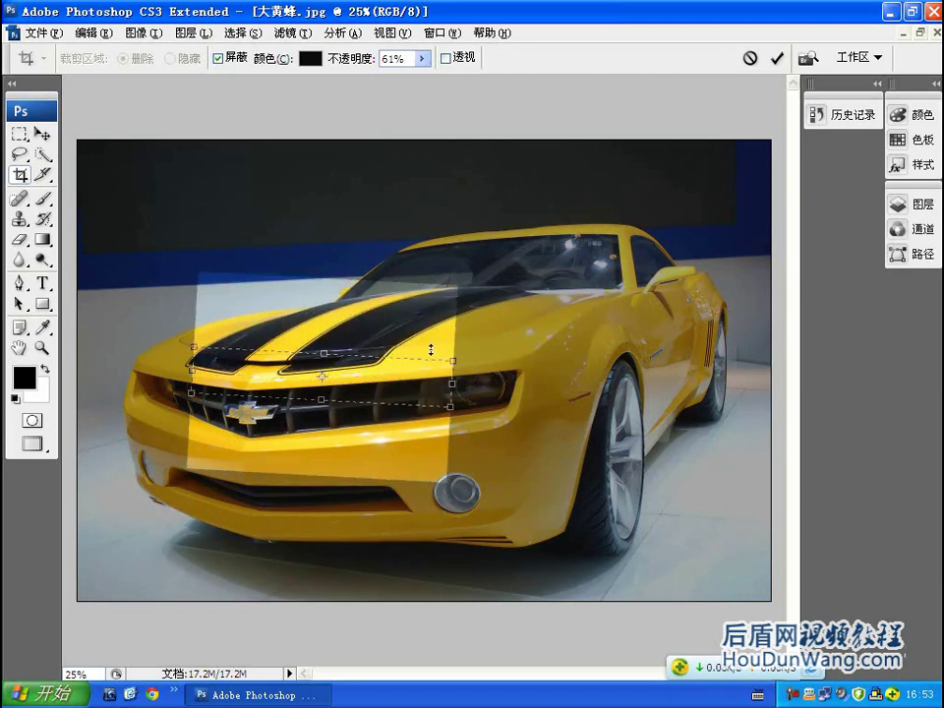
mouse_move(431, 350)
mouse_down()
mouse_move(409, 135)
mouse_move(405, 223)
mouse_up()
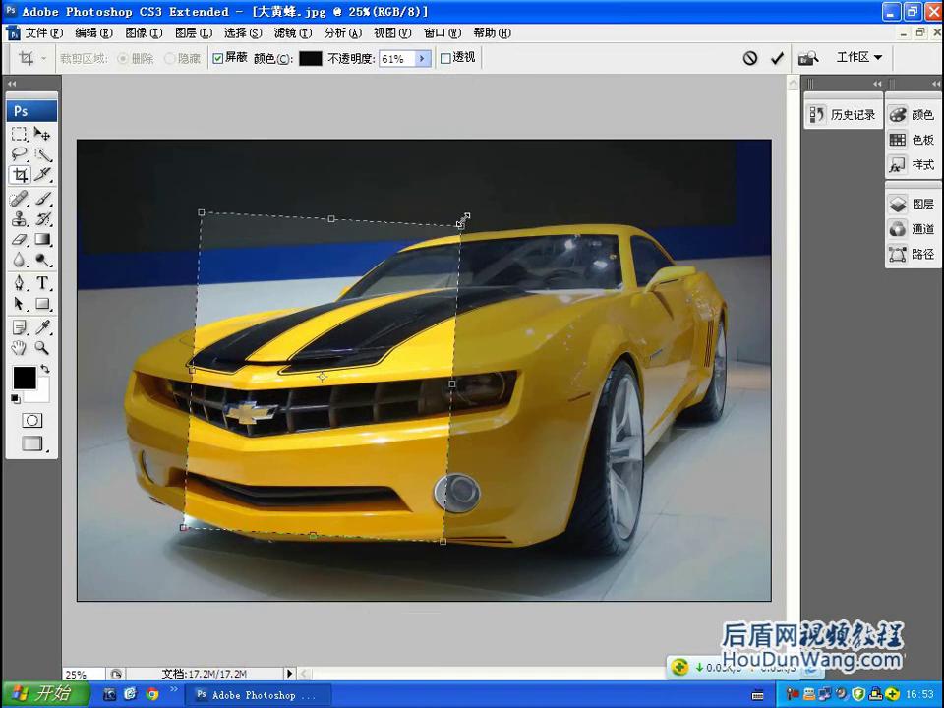
drag(461, 231, 500, 256)
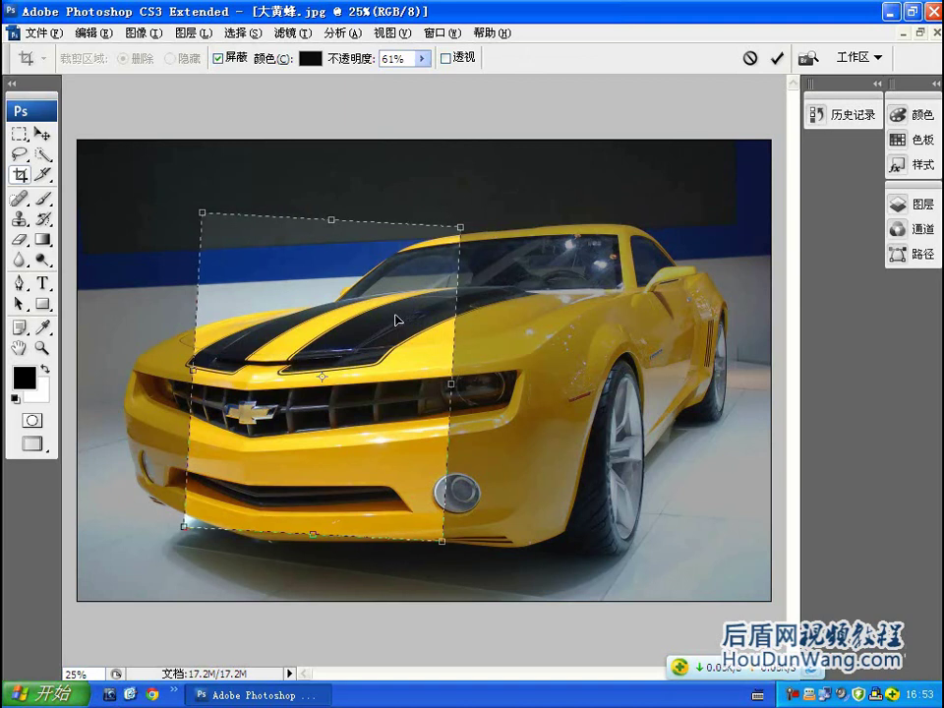
- Cancel the old crop, mark a new one over the hood, grille and left headlight, and enable Perspective
click(753, 60)
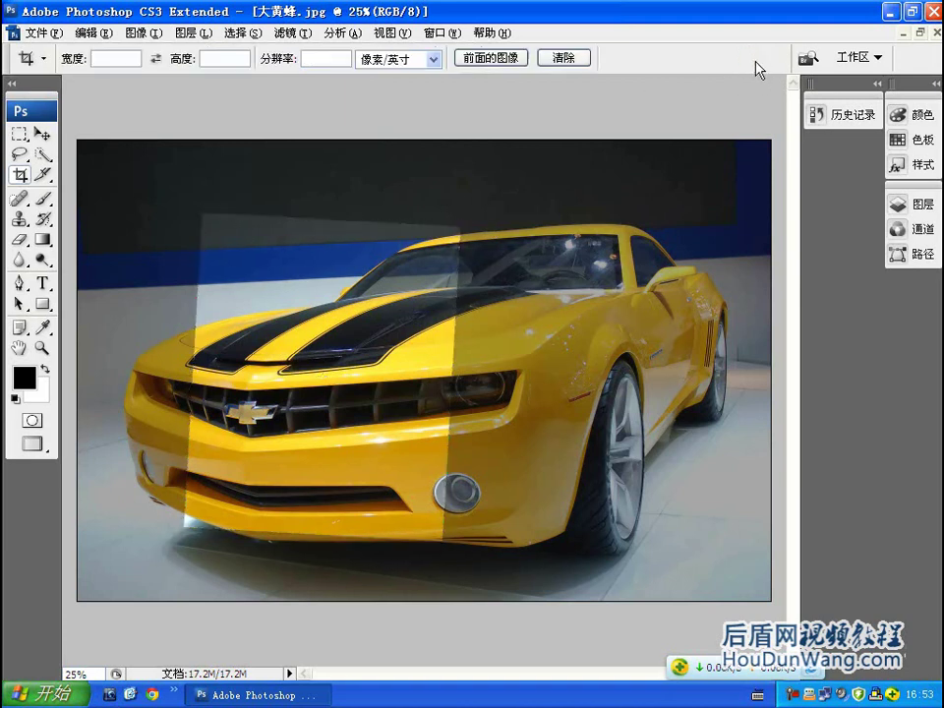
drag(216, 310, 561, 497)
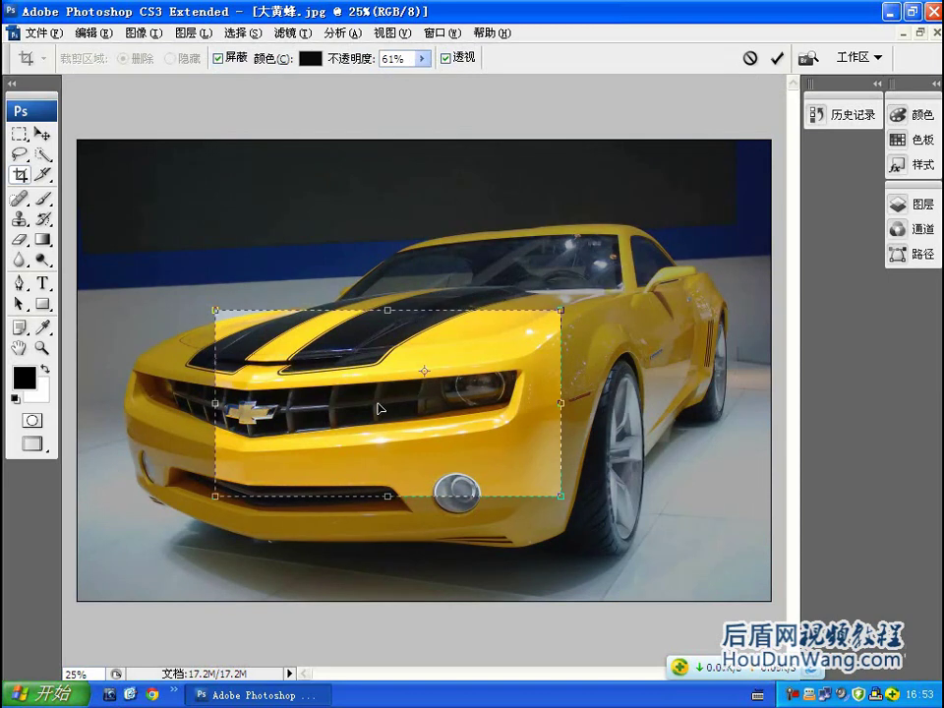
click(445, 58)
- Skew the four crop corners to the windshield, wheel arch and bumper, then commit the perspective crop
mouse_move(561, 311)
mouse_down()
mouse_move(454, 197)
mouse_move(608, 289)
mouse_up()
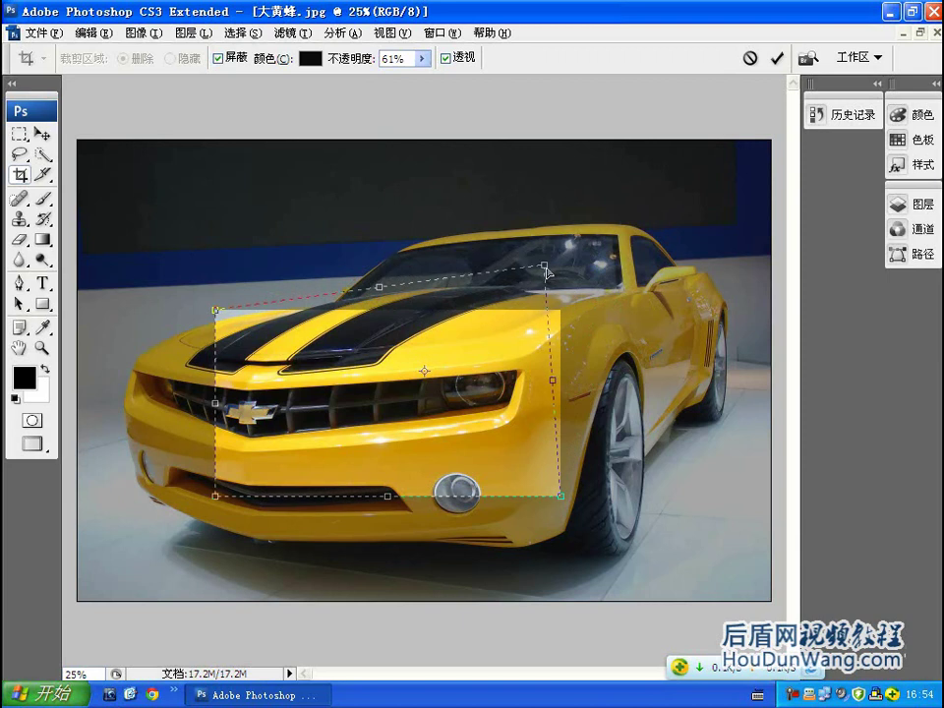
drag(575, 249, 544, 263)
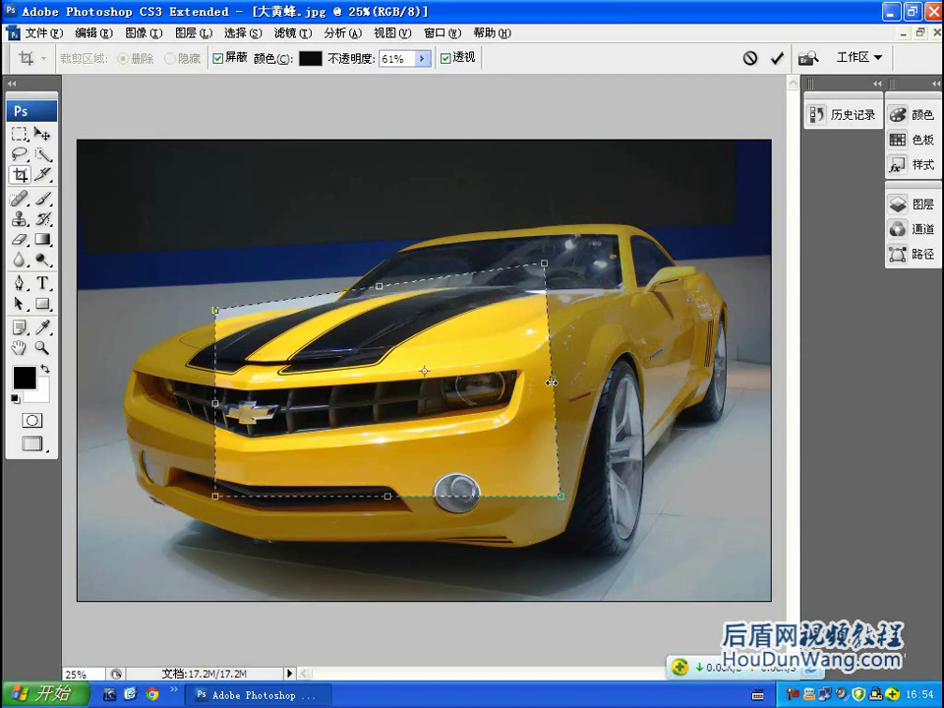
drag(563, 503, 608, 403)
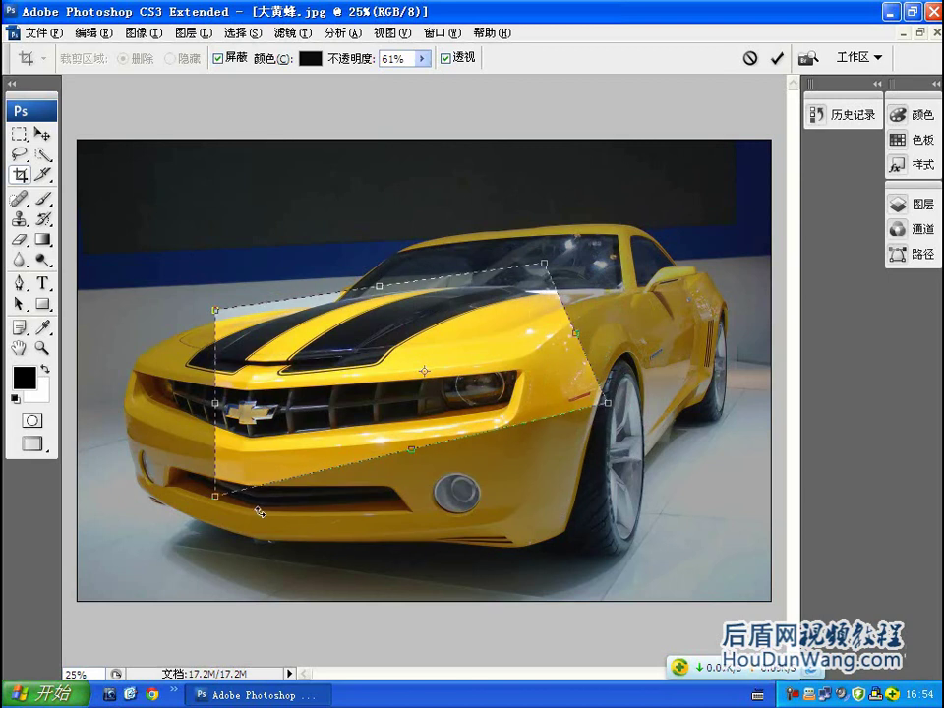
drag(218, 496, 238, 539)
mouse_move(217, 321)
mouse_down()
mouse_move(234, 297)
mouse_move(297, 266)
mouse_up()
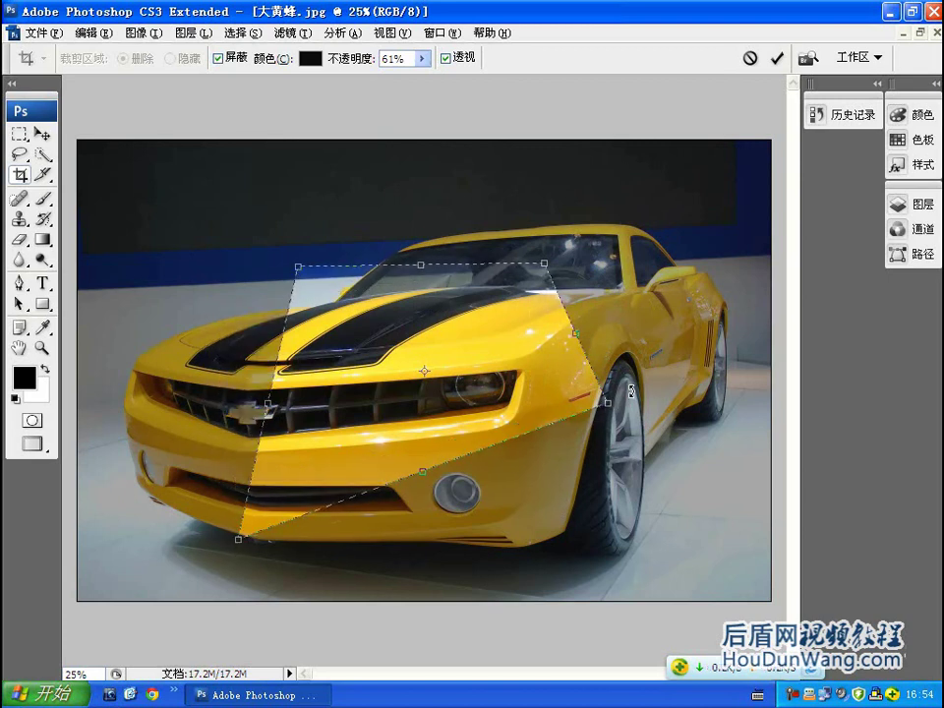
key(Return)
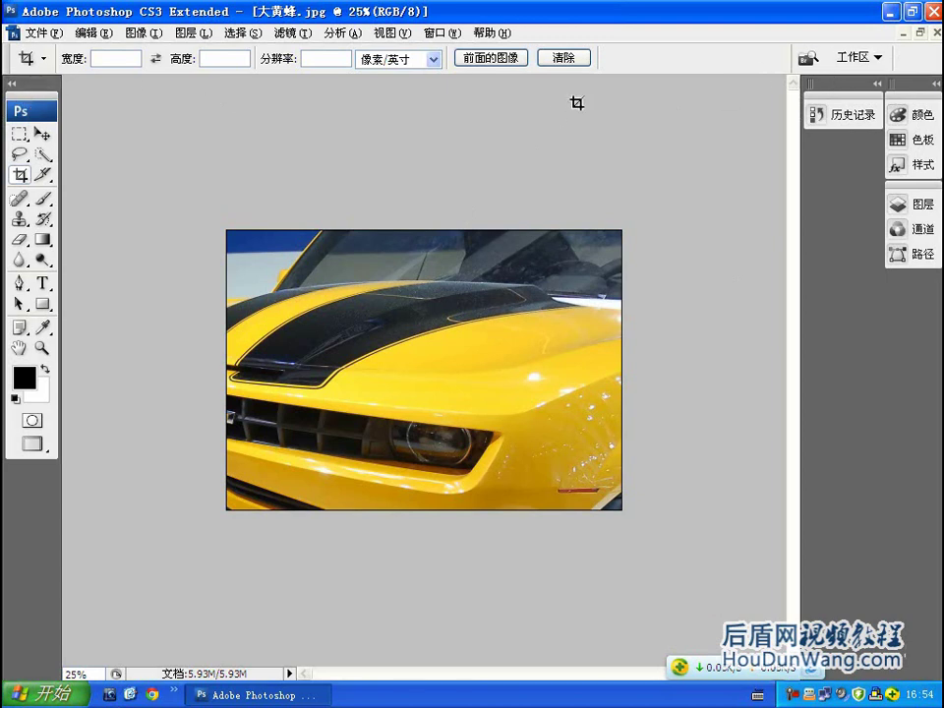
- Revert the car photo to its original uncropped state from the History panel
click(842, 114)
click(680, 146)
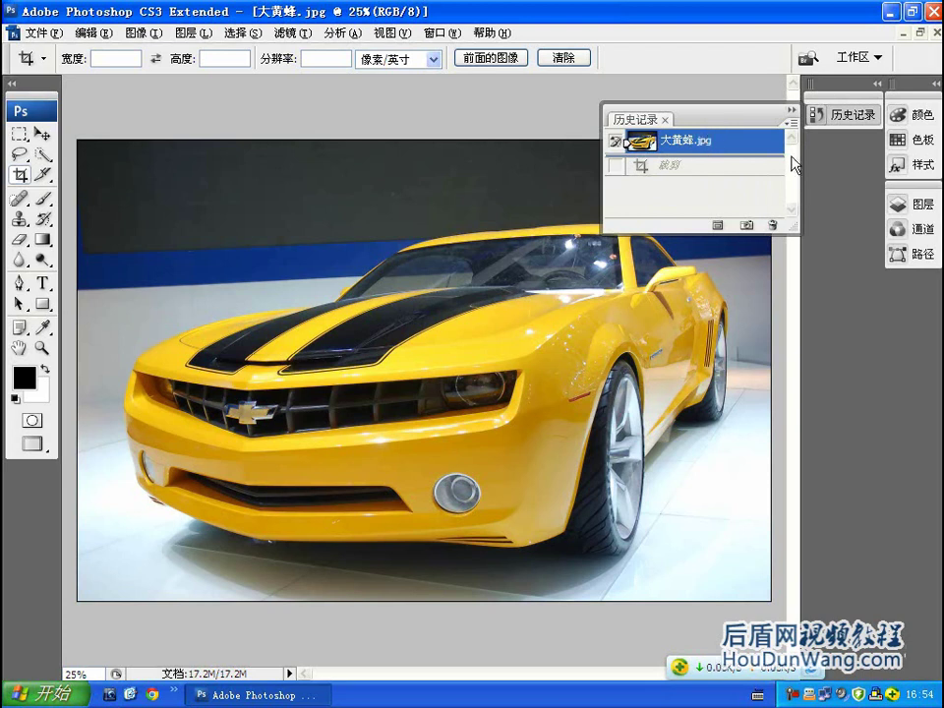
click(793, 112)
- Try crop marquees over the hood and grille with Perspective off, then cancel them
drag(224, 264, 492, 480)
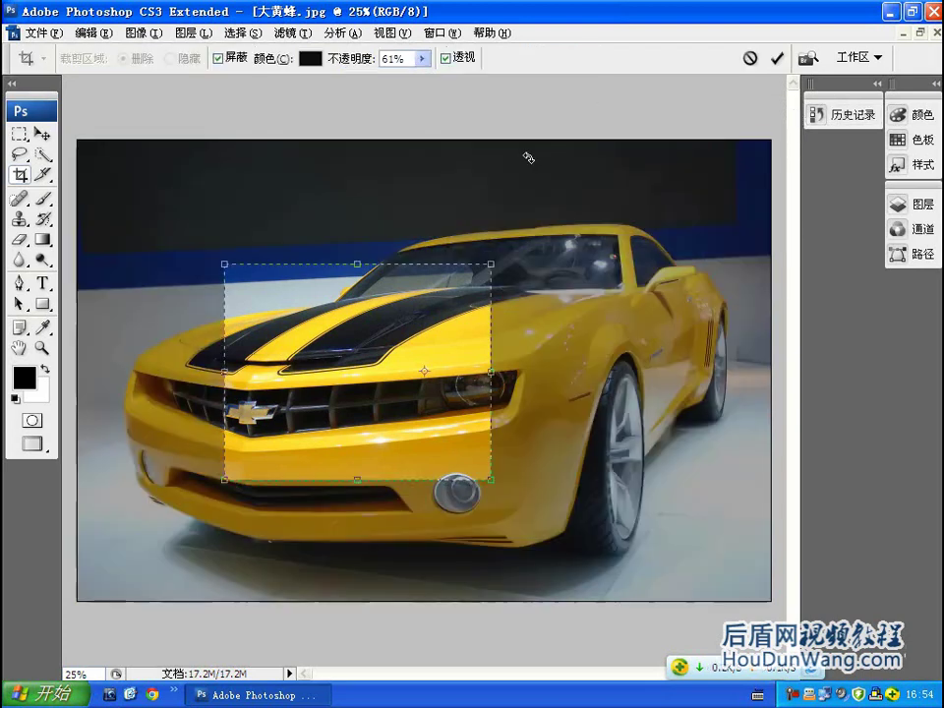
click(448, 58)
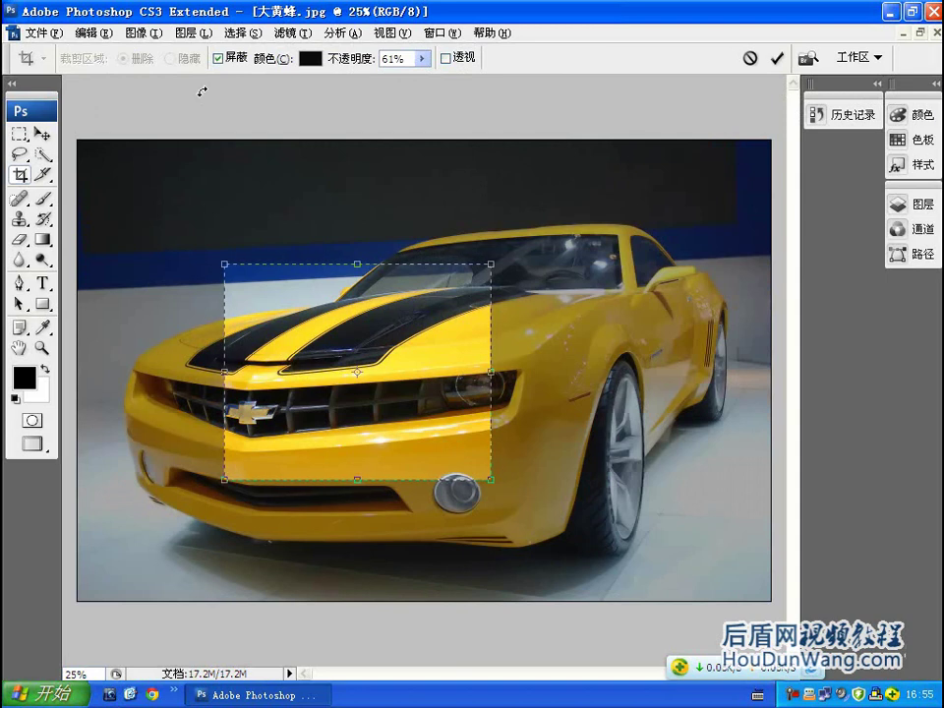
key(Escape)
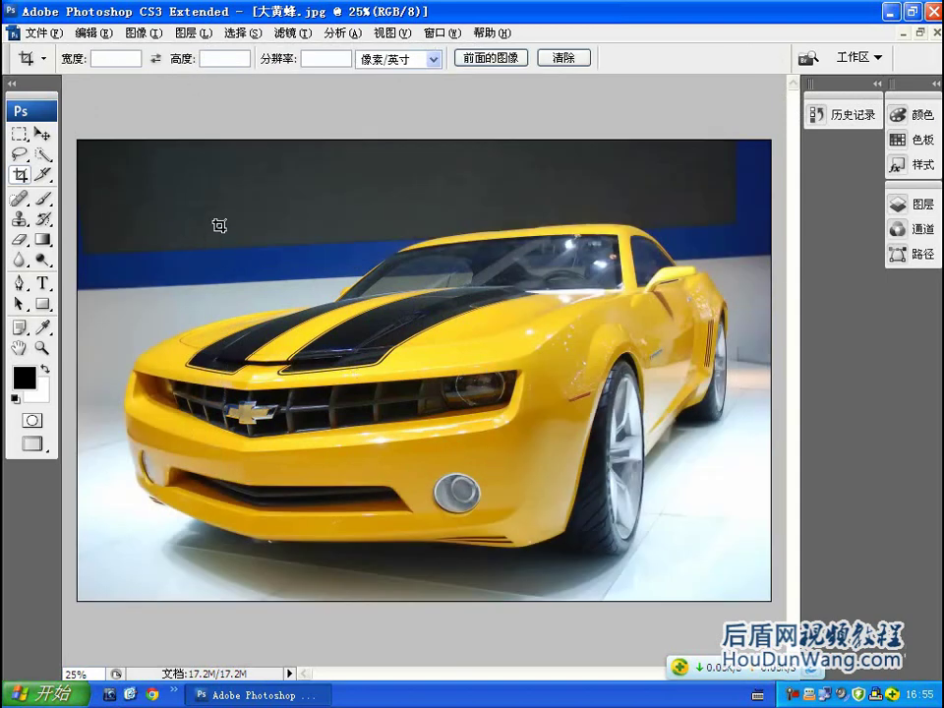
drag(218, 225, 519, 422)
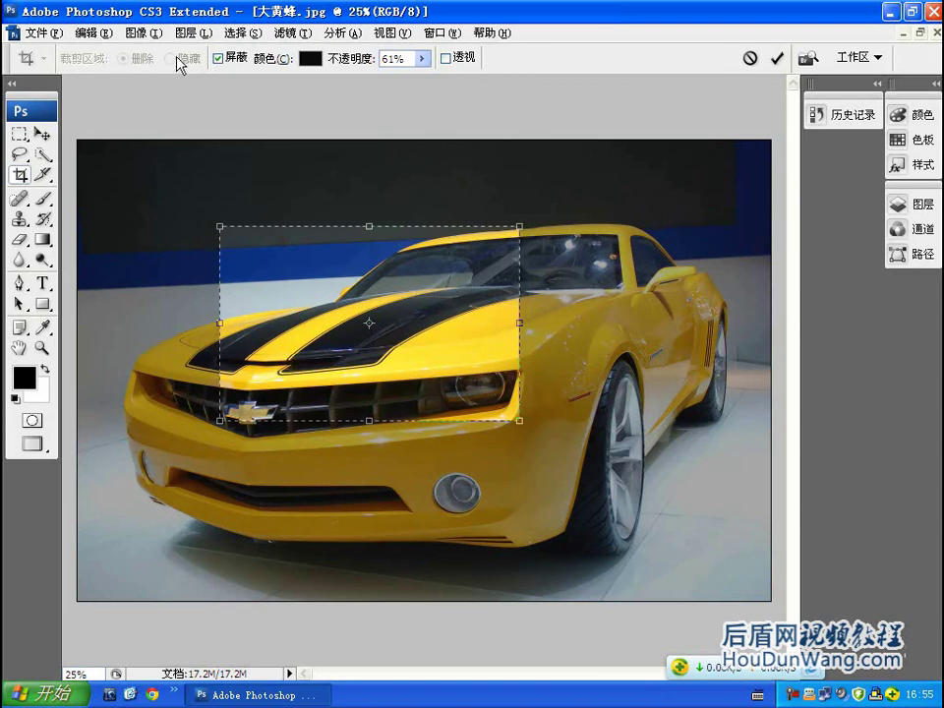
click(751, 58)
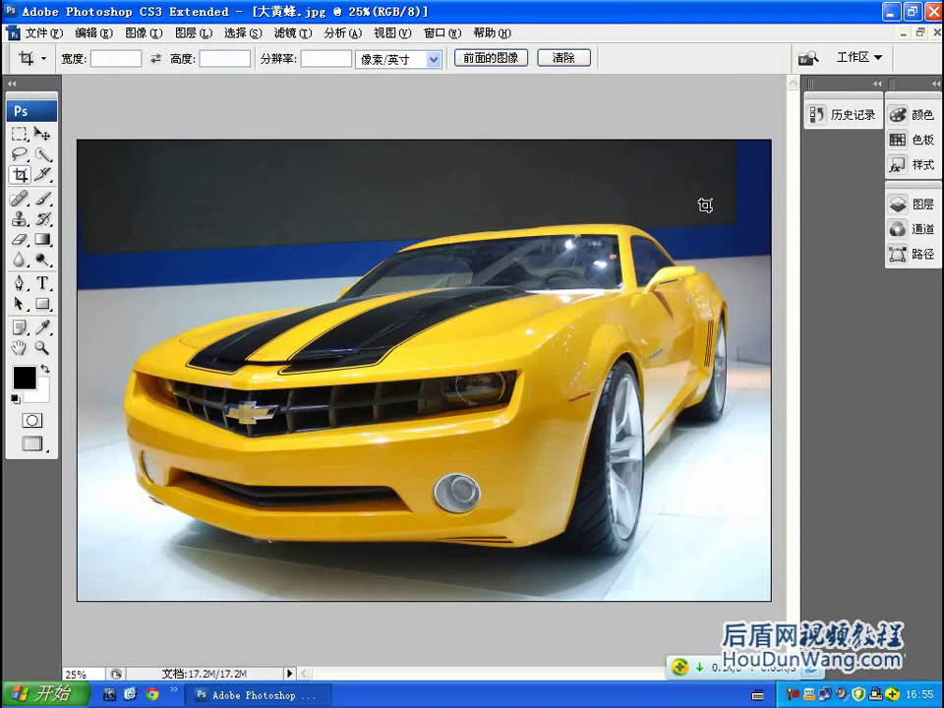
- Float the car window, add empty layer 图层 1 in the Layers panel, and bring up the Open dialog with Ctrl+O
click(916, 31)
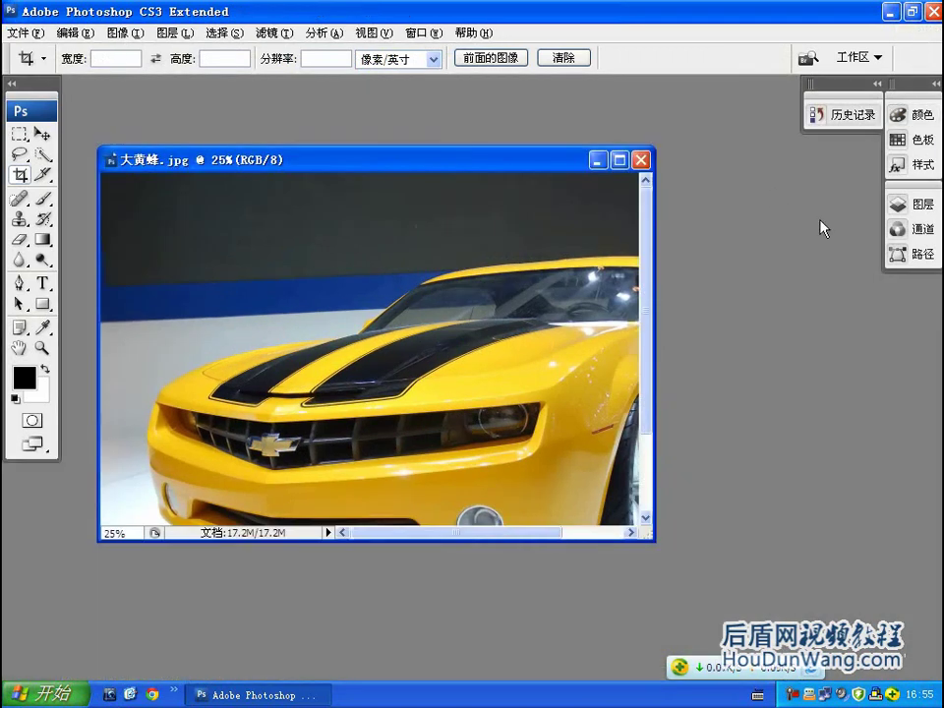
click(922, 209)
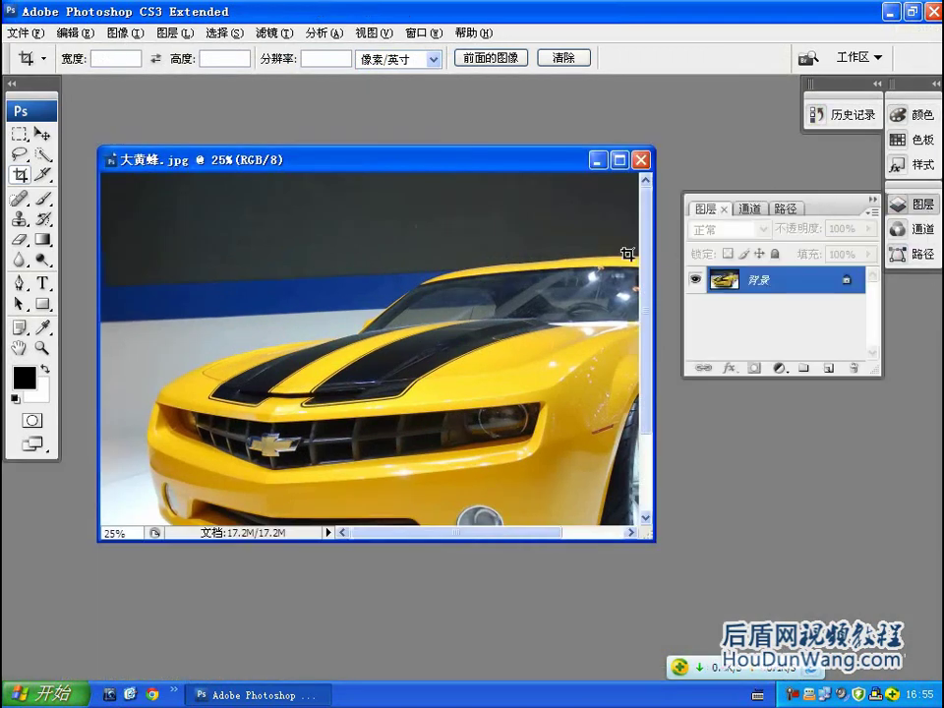
drag(646, 533, 666, 597)
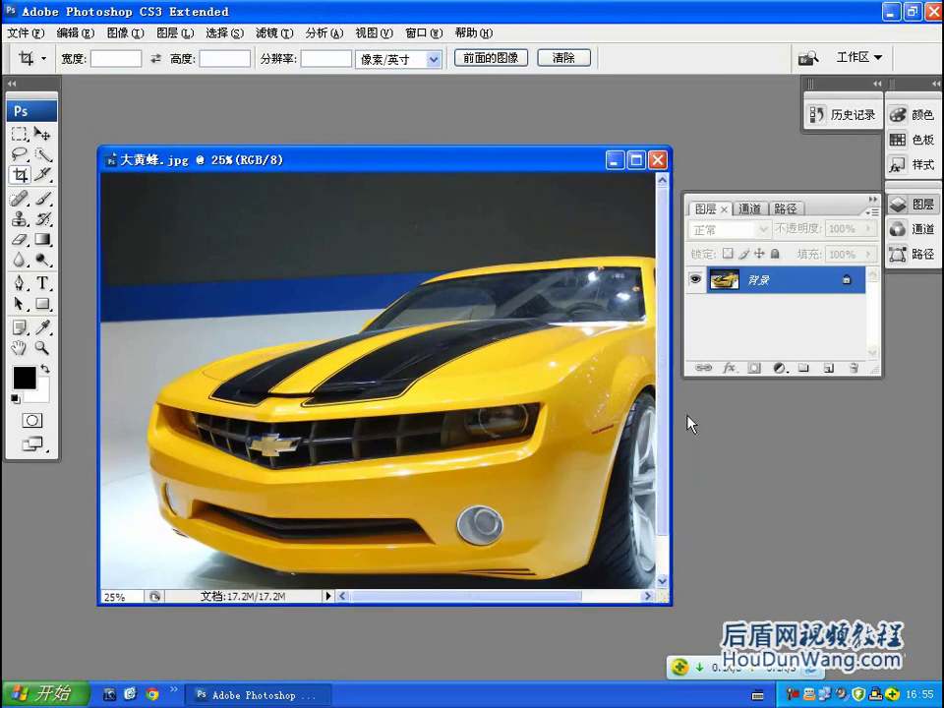
click(829, 368)
key(ctrl+o)
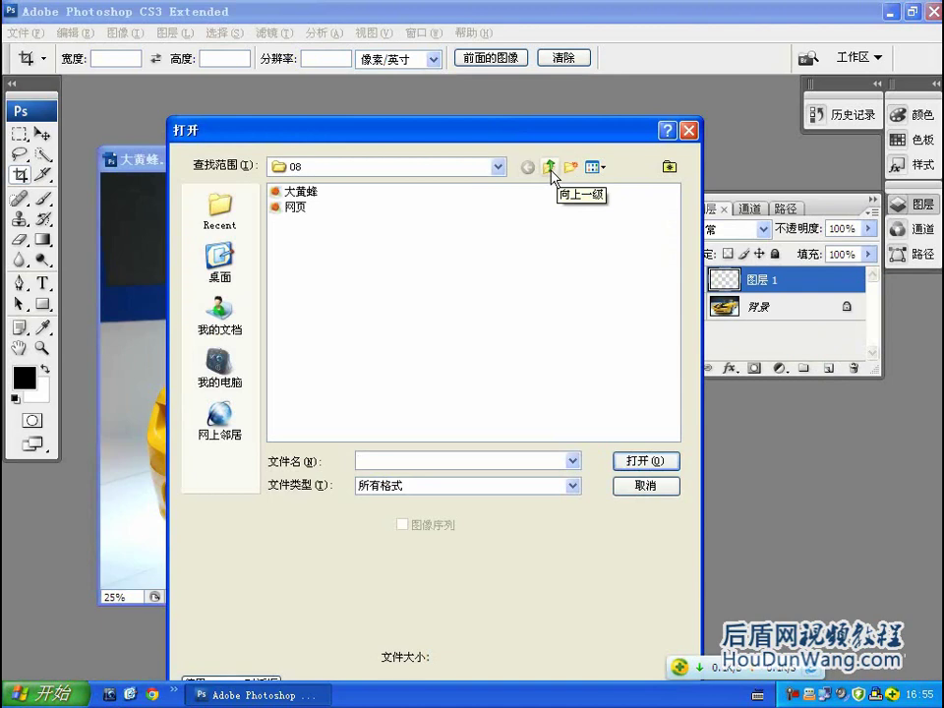
- Open the portrait photo from the Desktop > imges > 07 folder
click(218, 256)
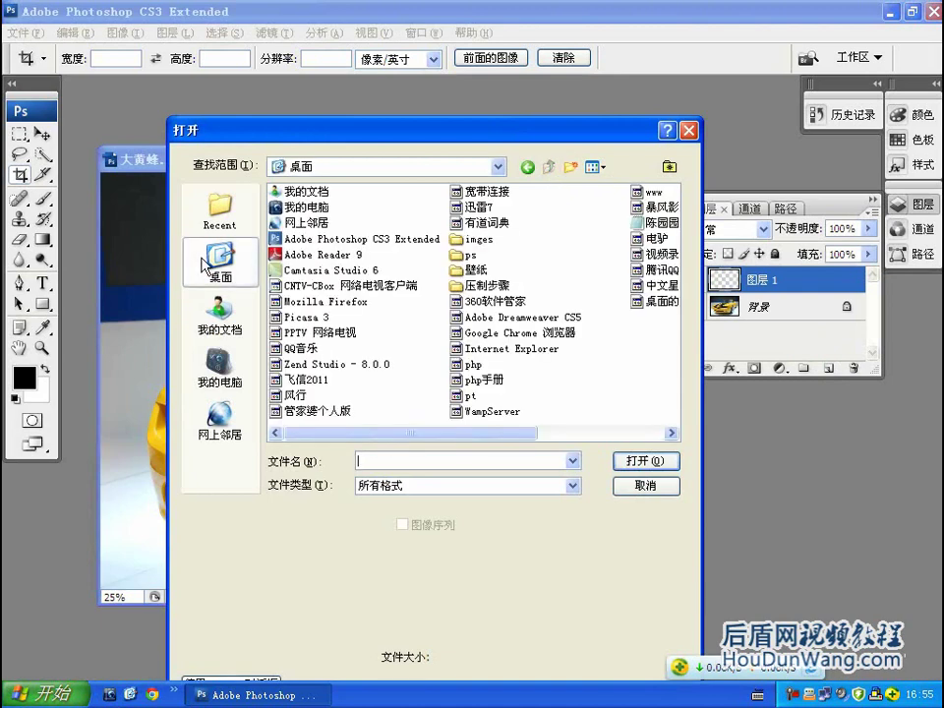
double_click(479, 239)
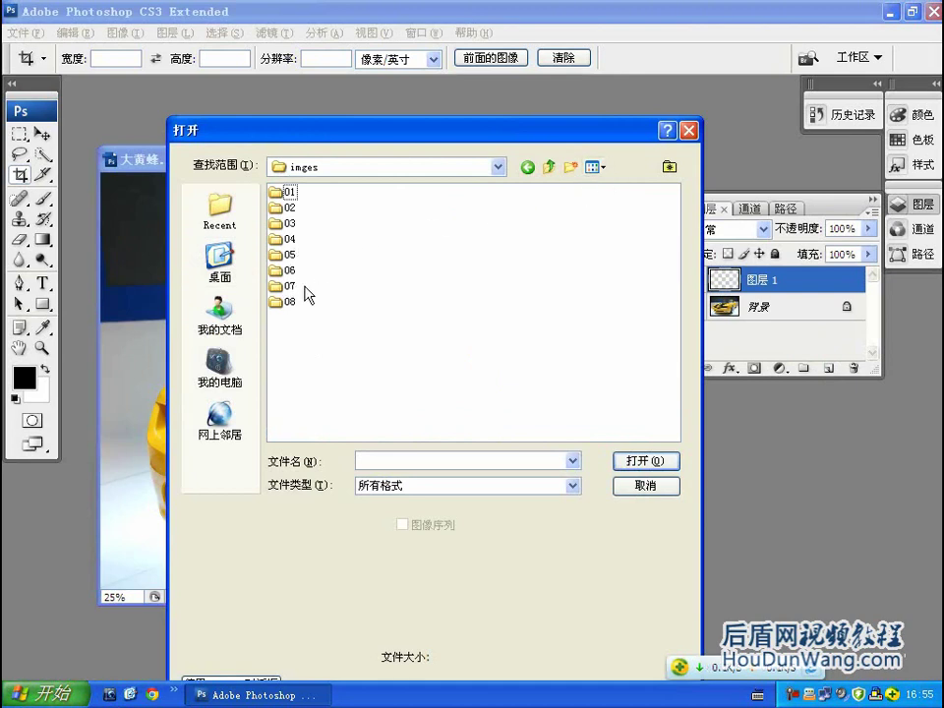
double_click(292, 286)
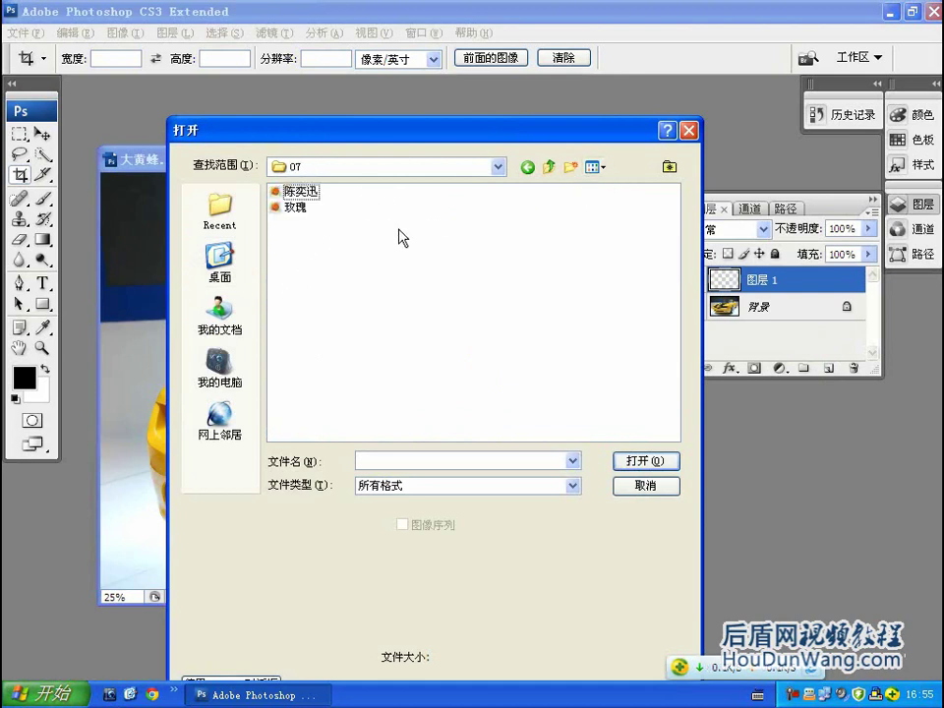
click(300, 191)
click(647, 460)
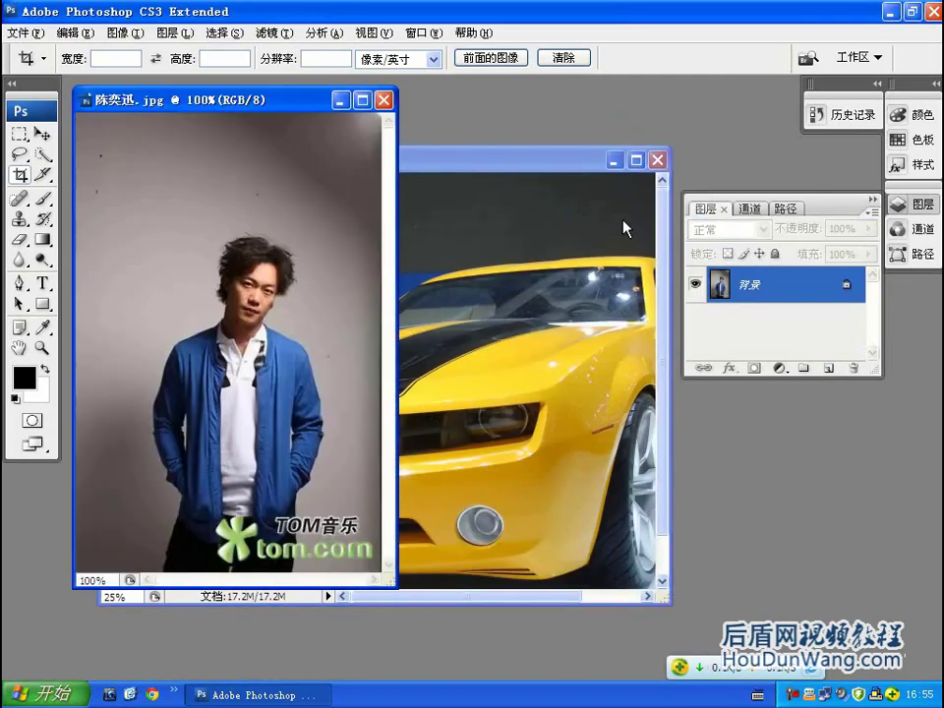
- Try dragging the portrait into the car document with the Move tool, and dismiss the locked-layer error
drag(579, 169, 606, 222)
click(256, 143)
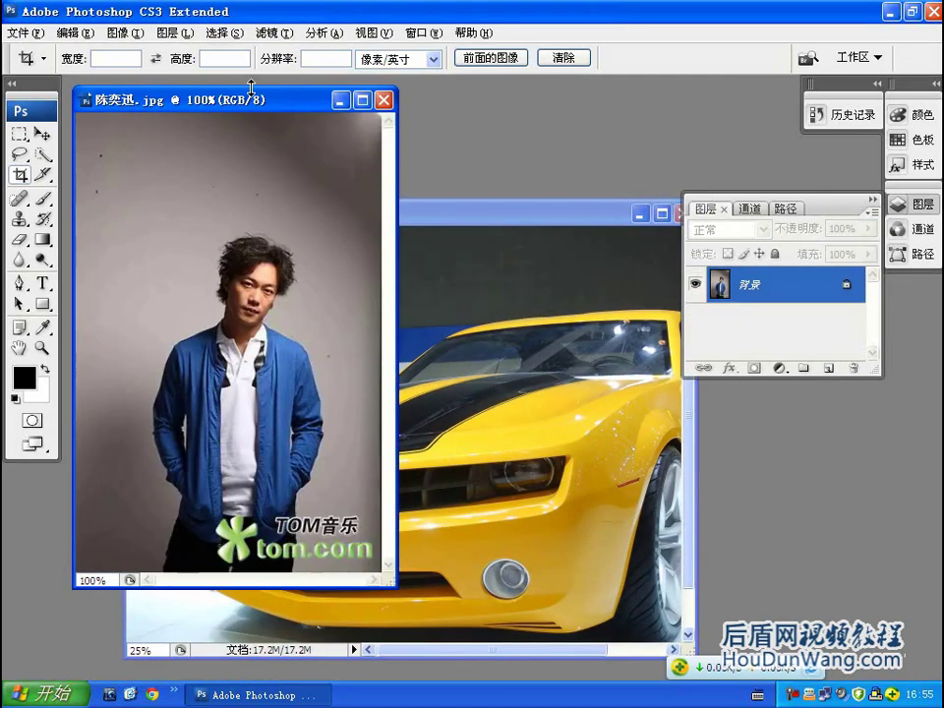
click(41, 134)
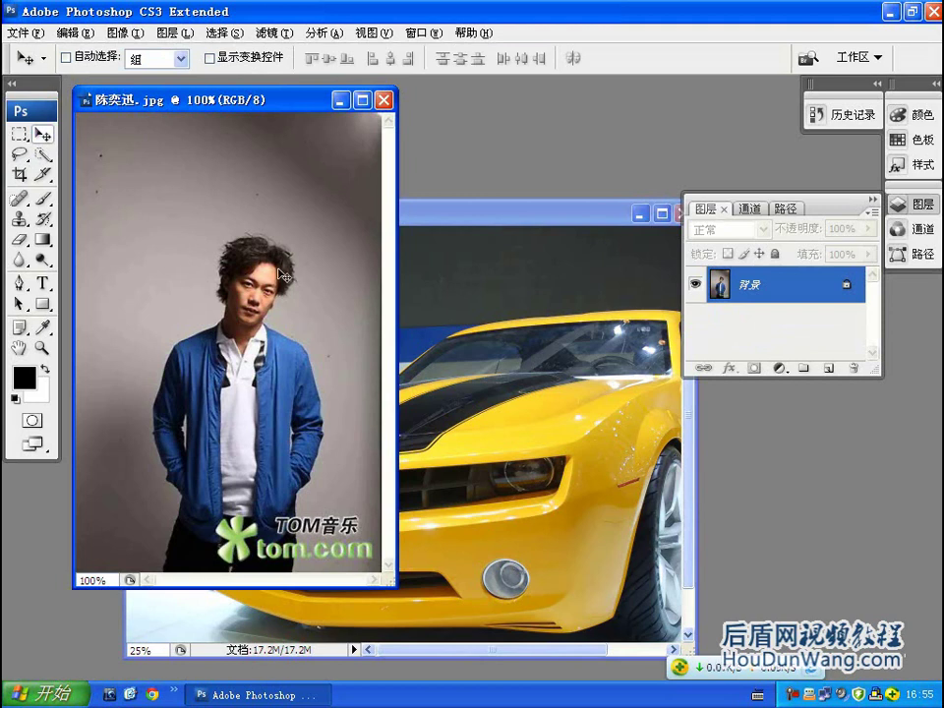
drag(277, 288, 433, 345)
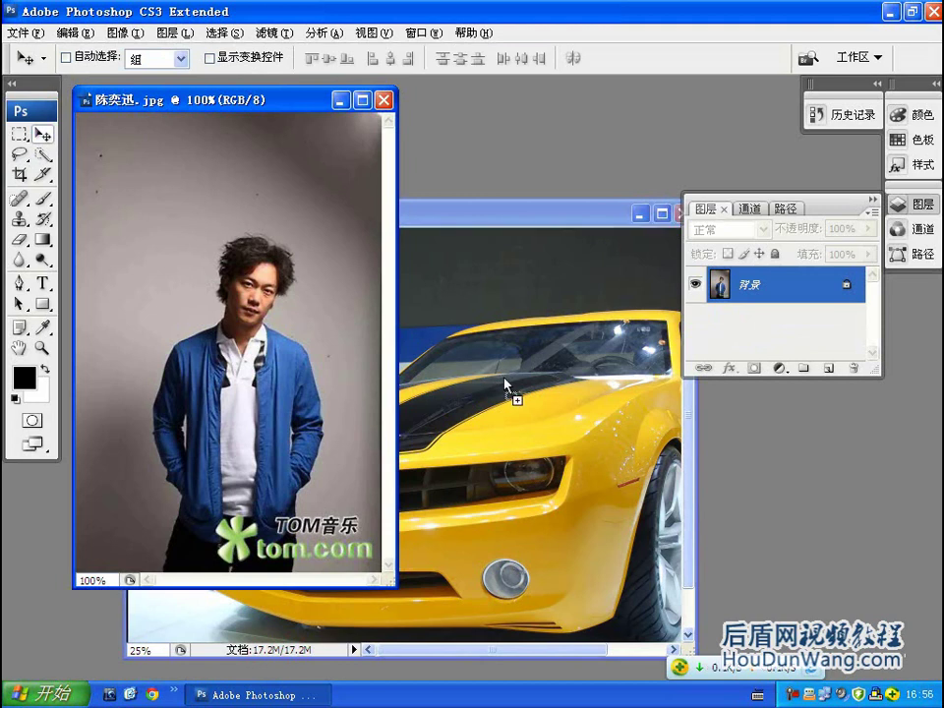
drag(543, 378, 544, 378)
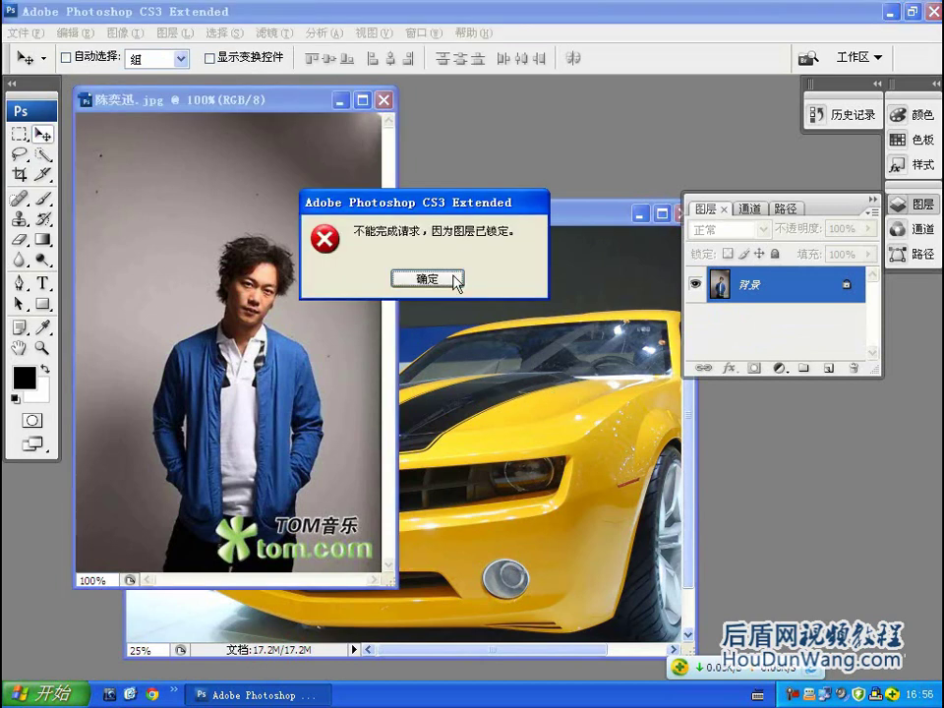
click(455, 279)
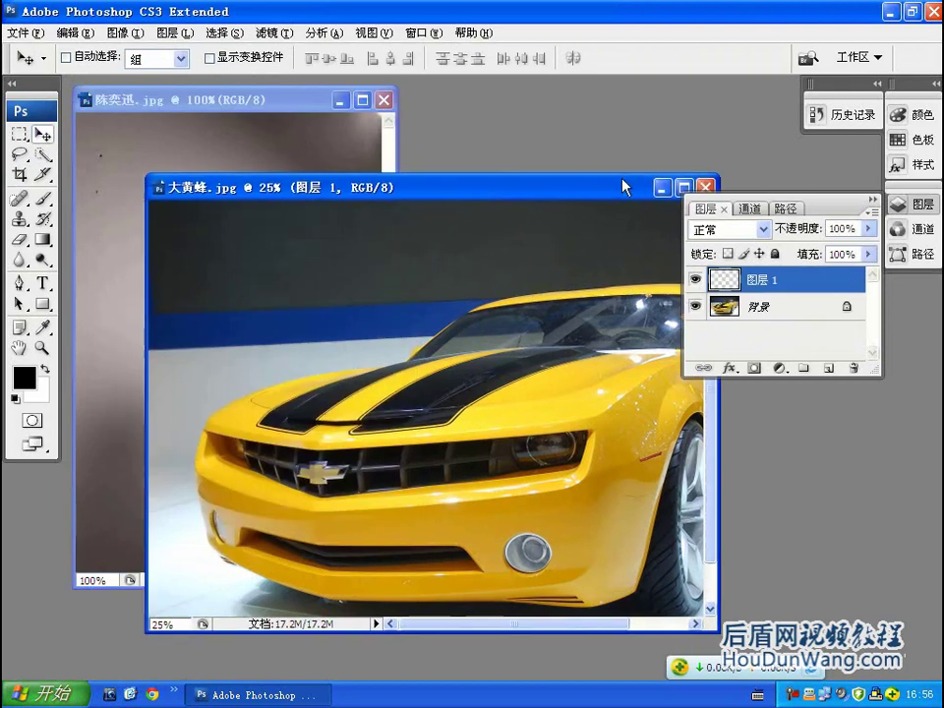
- Copy the portrait into the car image as layer 图层 2 and delete the empty 图层 1
drag(621, 224, 661, 228)
click(282, 143)
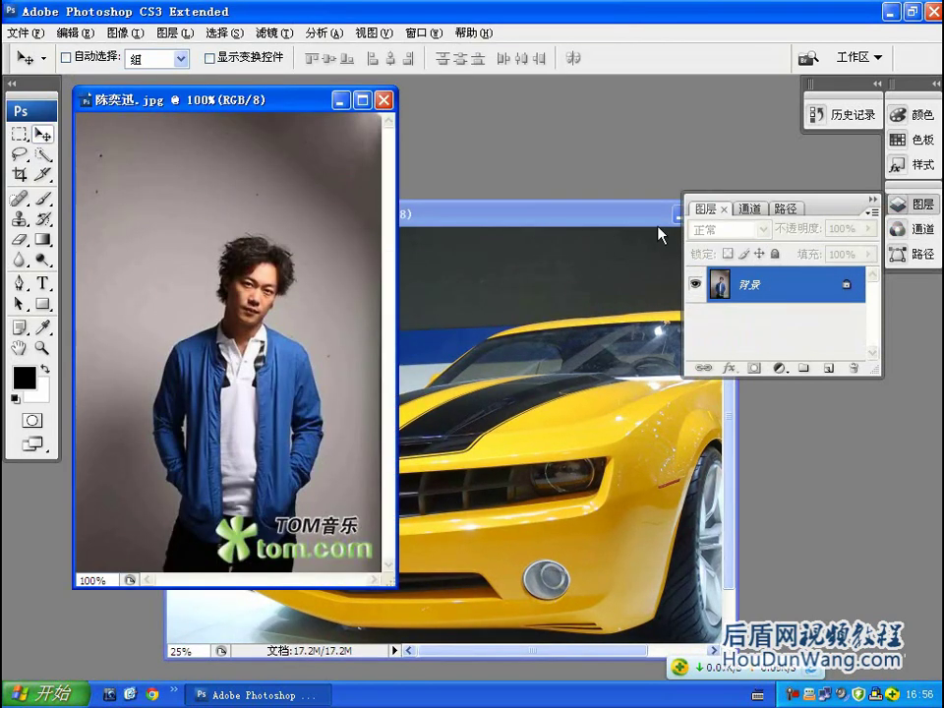
click(658, 227)
click(829, 368)
click(266, 167)
drag(292, 282, 588, 390)
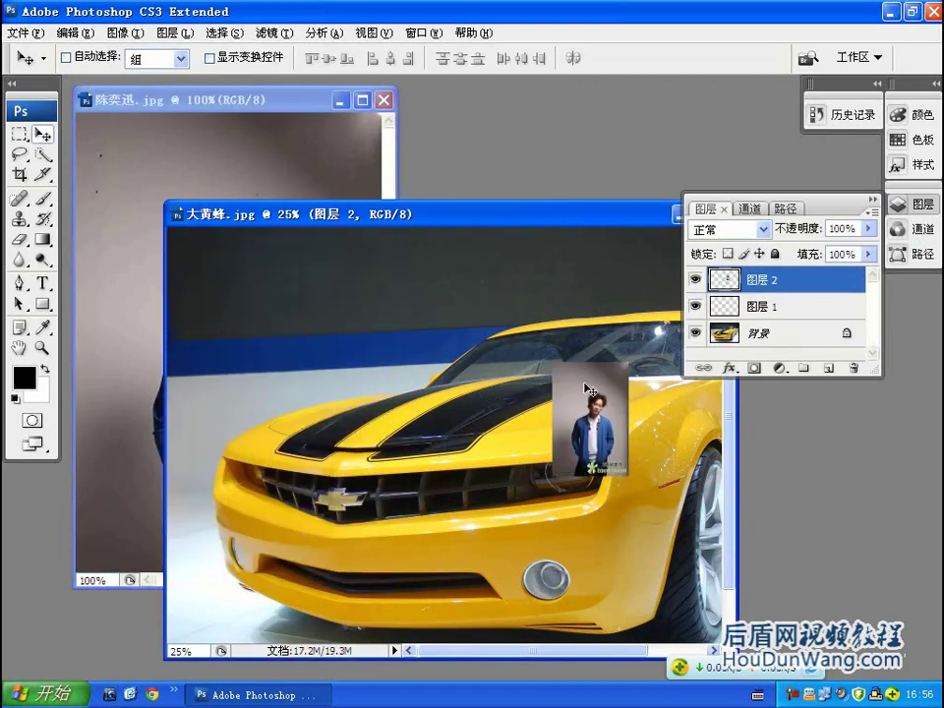
drag(743, 313, 854, 368)
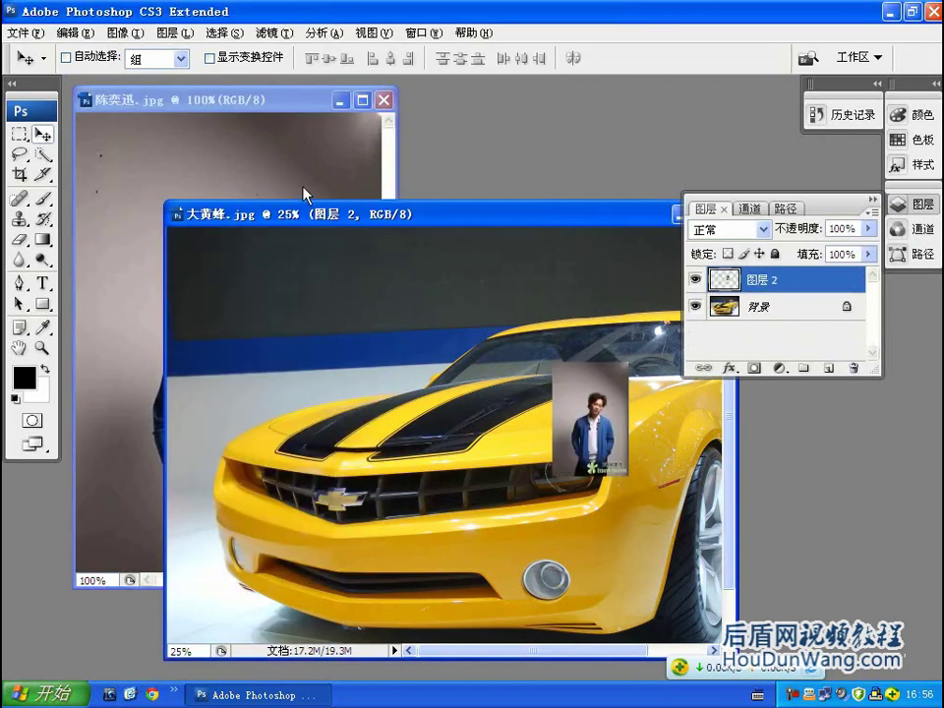
- Close the portrait photo and place its layer small over the car's hood
click(383, 100)
drag(519, 214, 450, 131)
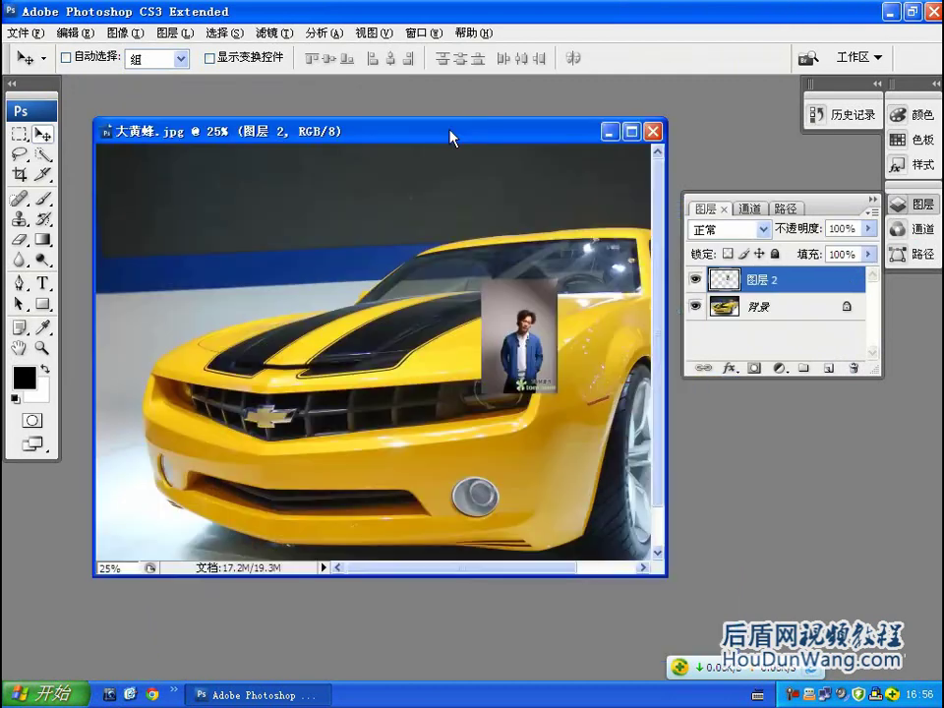
drag(591, 372, 427, 325)
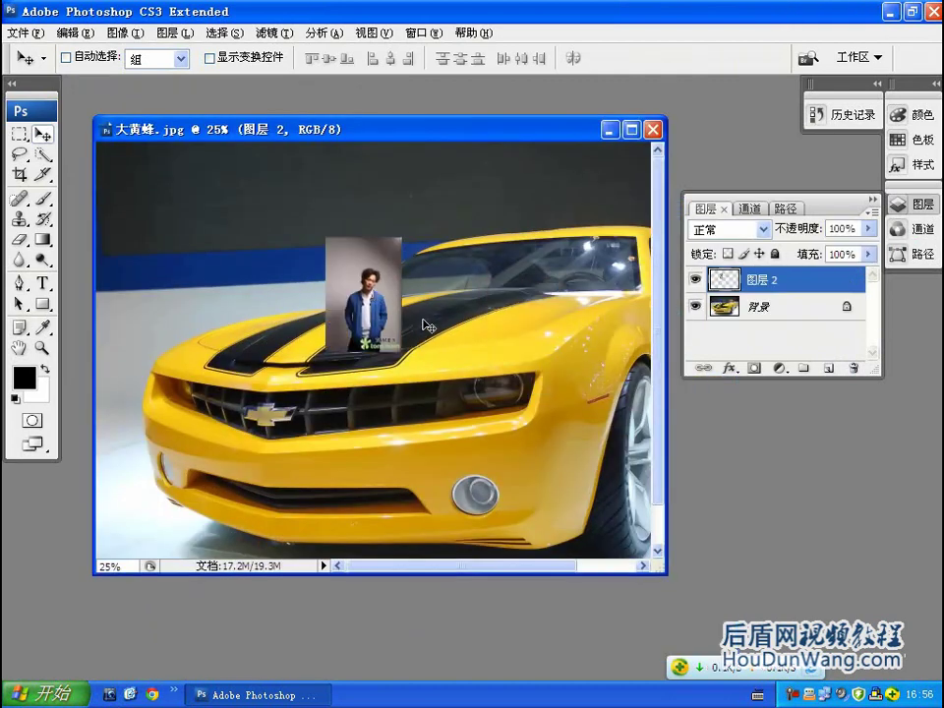
drag(394, 288, 412, 285)
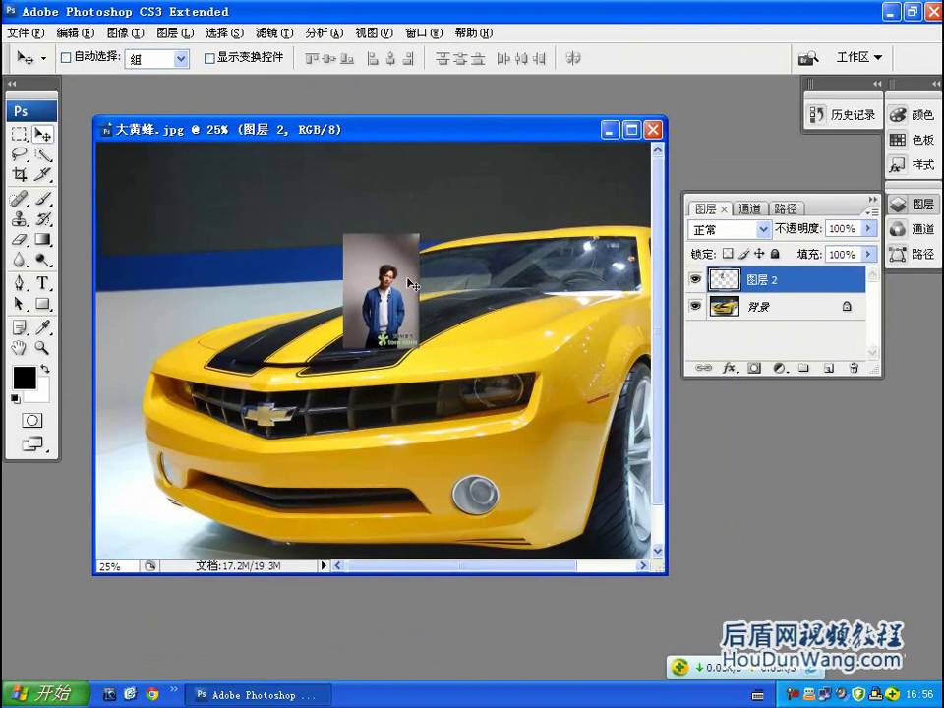
- Scale the portrait layer to about 296% by 227.5% and position it over the car's front
key(ctrl+t)
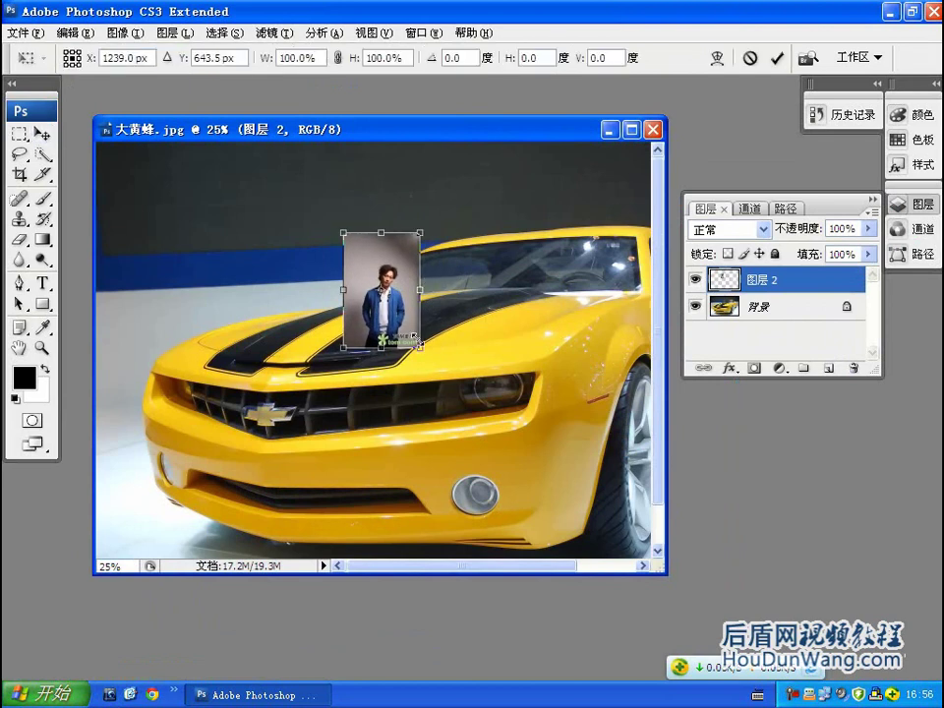
drag(415, 337, 570, 494)
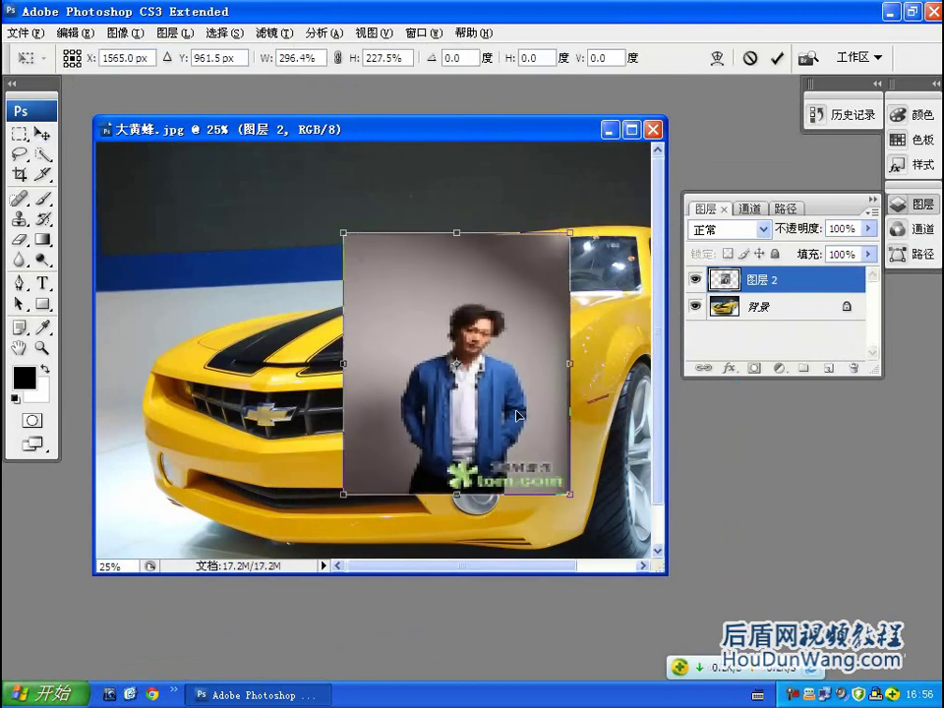
drag(518, 416, 401, 375)
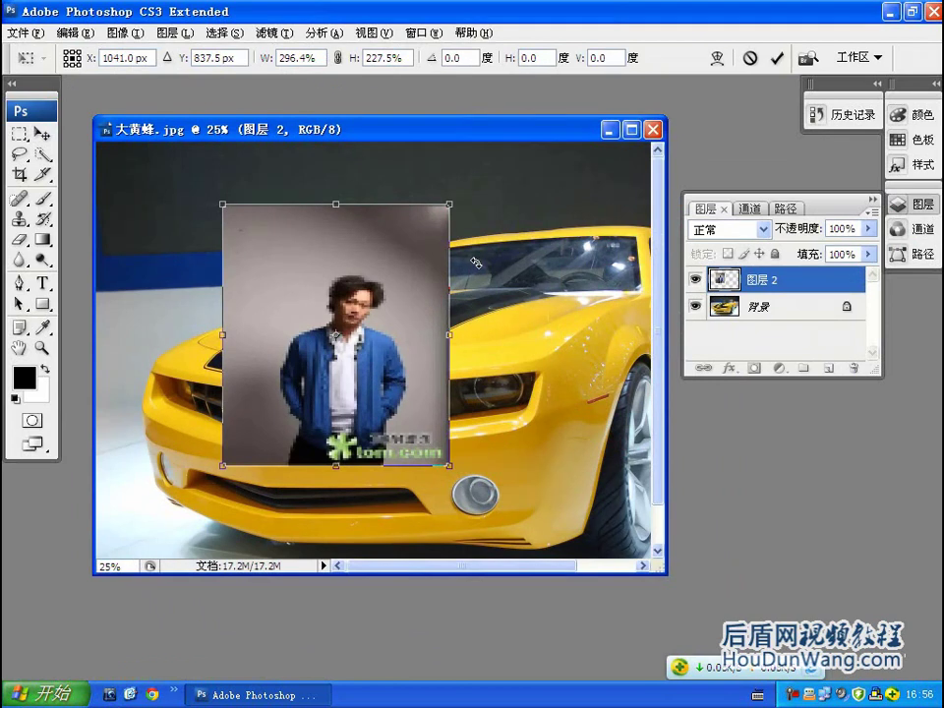
key(Return)
drag(413, 311, 469, 331)
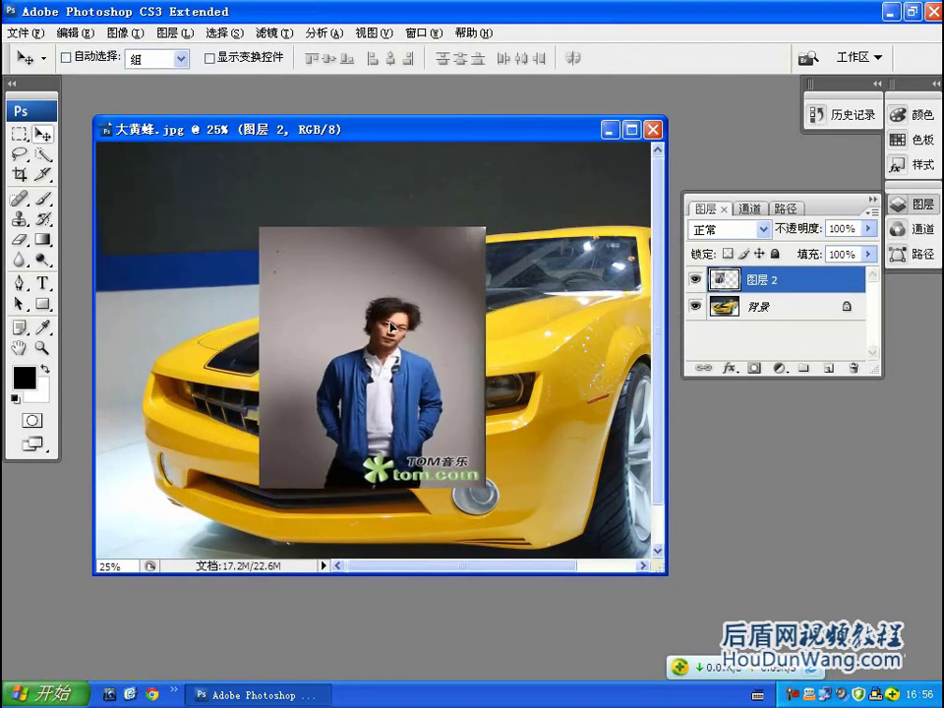
mouse_move(423, 118)
mouse_down()
mouse_move(423, 131)
mouse_move(456, 98)
mouse_up()
mouse_move(417, 257)
mouse_down()
mouse_move(359, 308)
mouse_move(378, 303)
mouse_up()
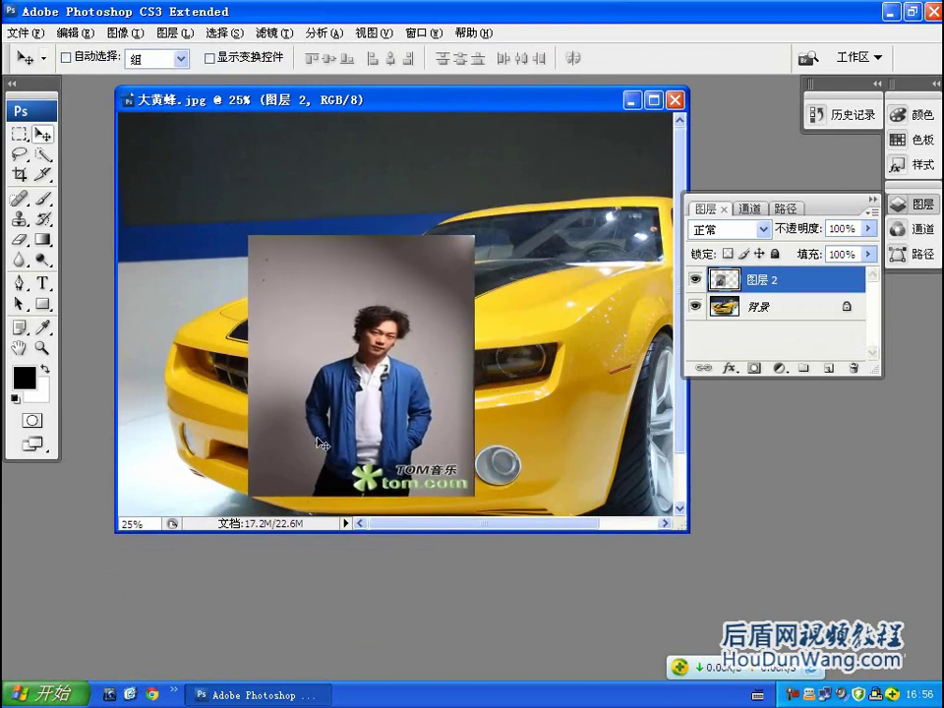
- Crop the car image around the portrait, then nudge the portrait slightly right and up
key(c)
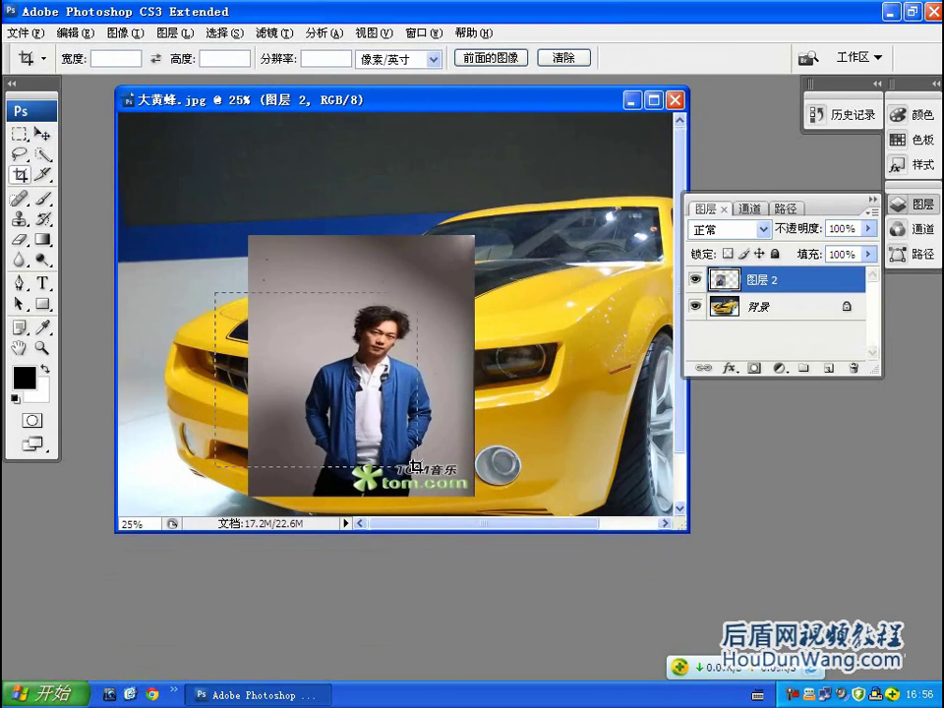
drag(261, 356, 514, 470)
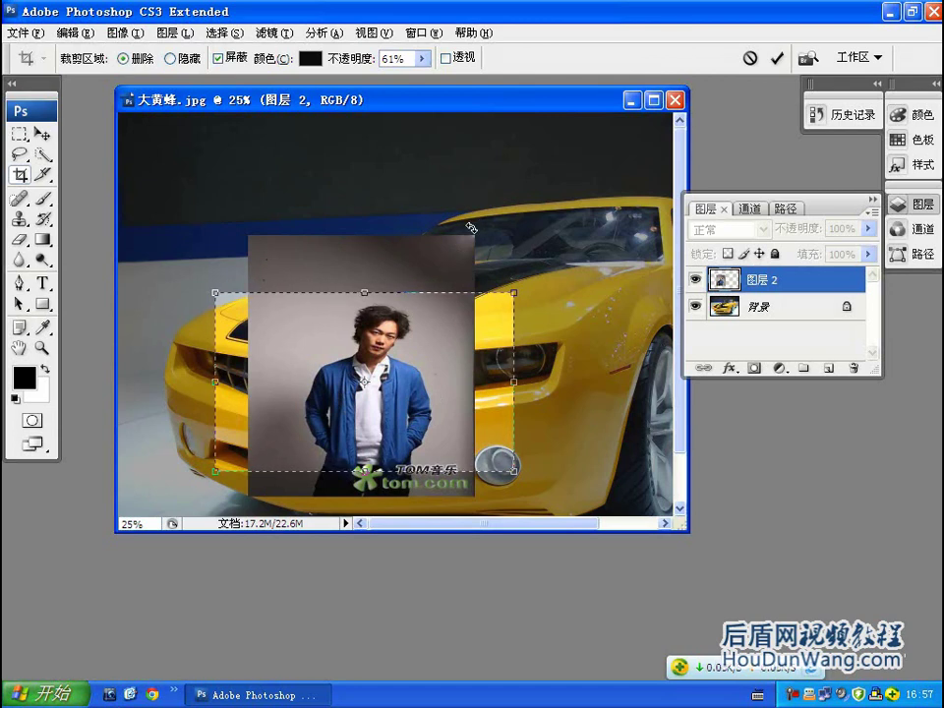
key(Return)
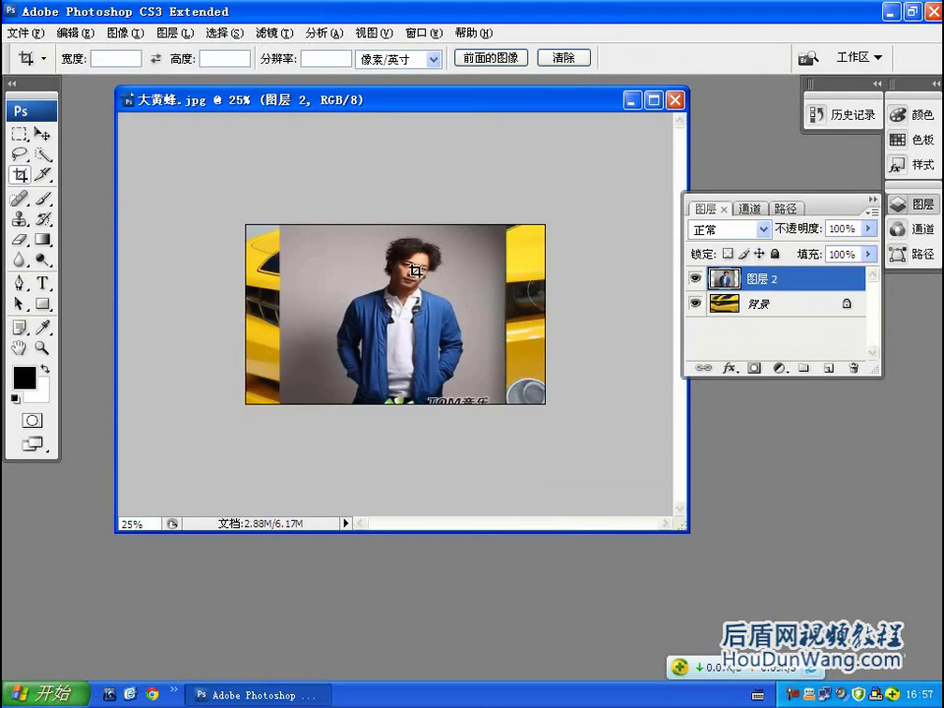
click(42, 134)
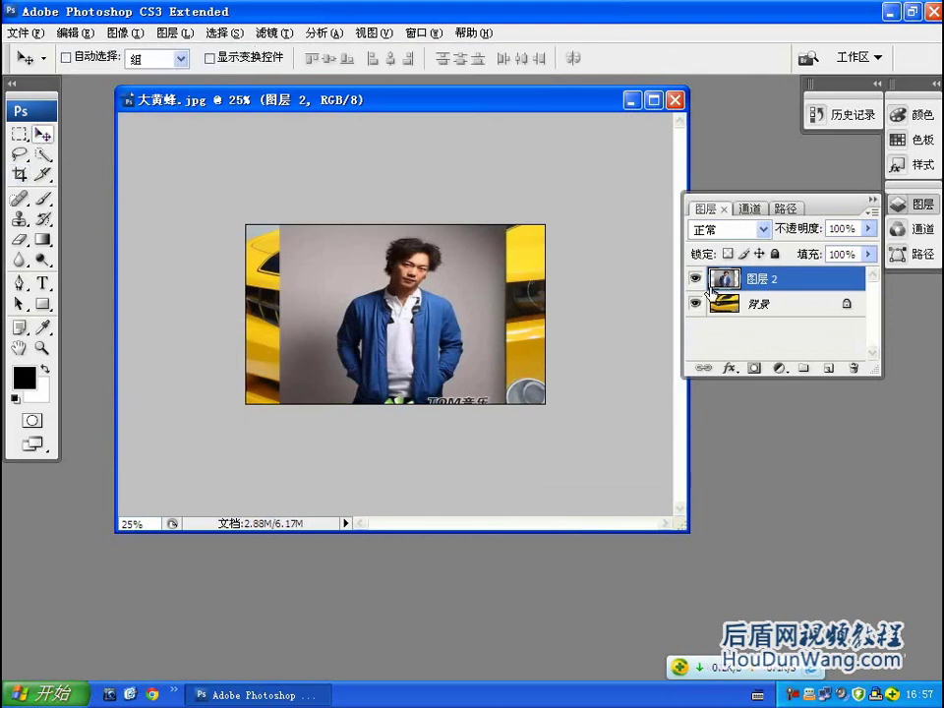
drag(437, 307, 445, 292)
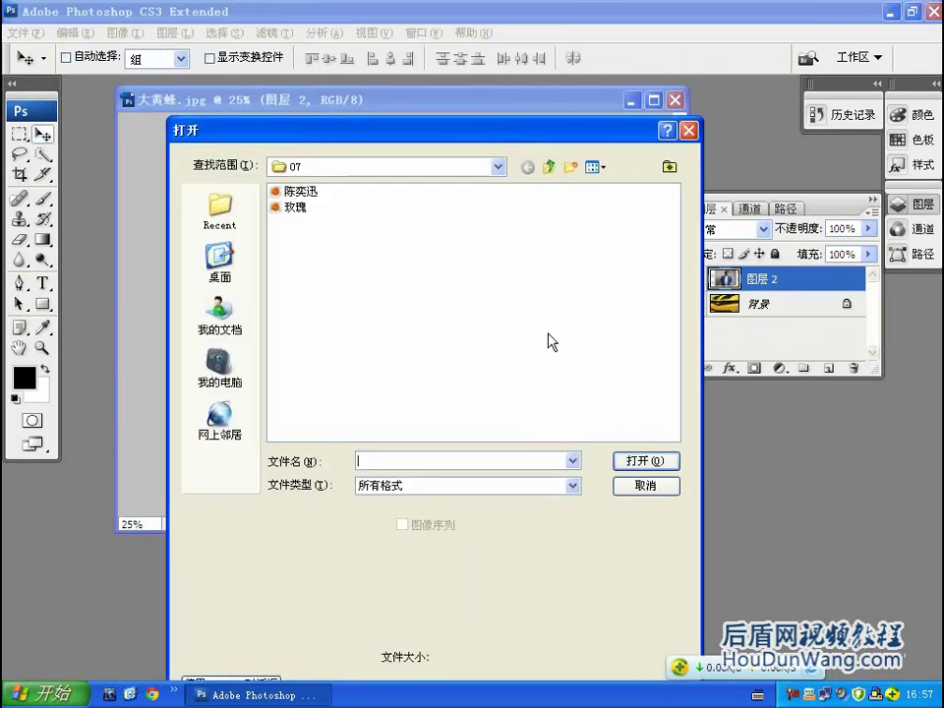
- Reopen the portrait and copy it into the cropped car image as a layer, centred
double_click(308, 195)
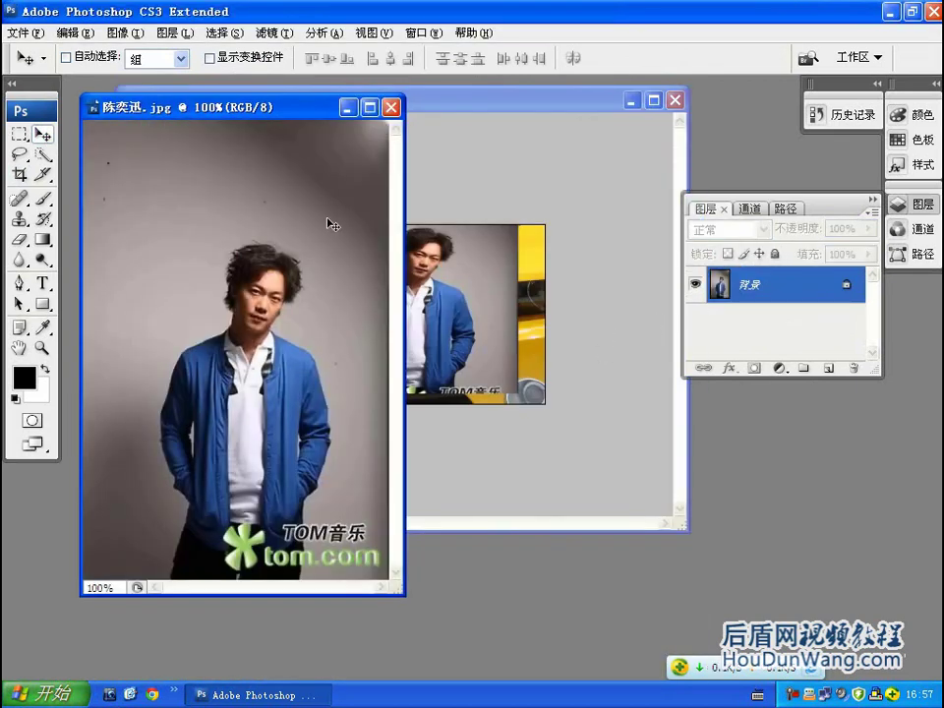
drag(275, 119, 187, 102)
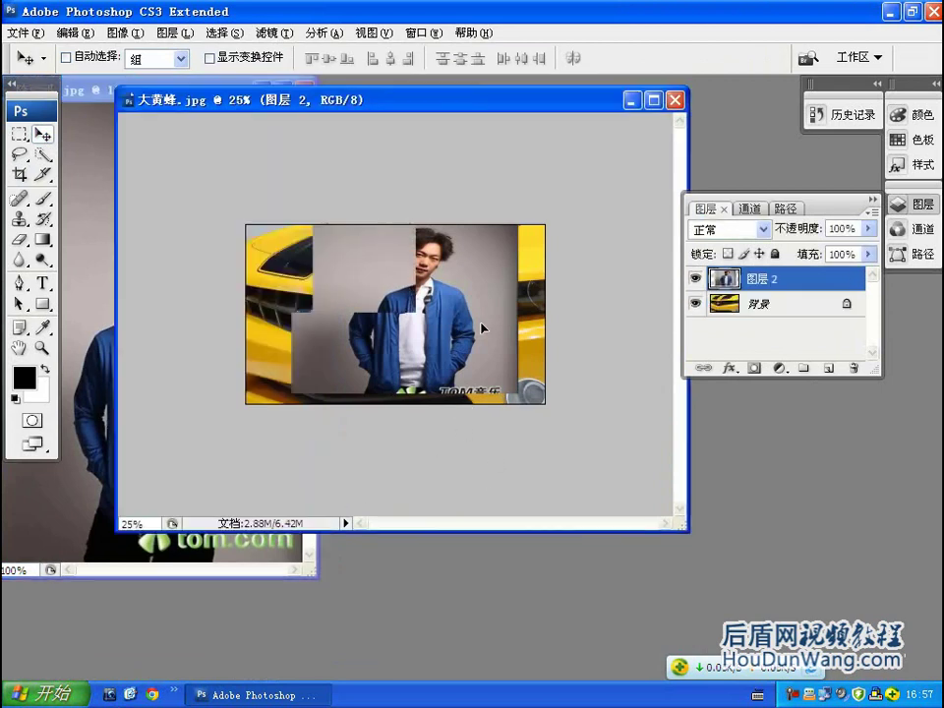
drag(91, 473, 491, 343)
click(95, 98)
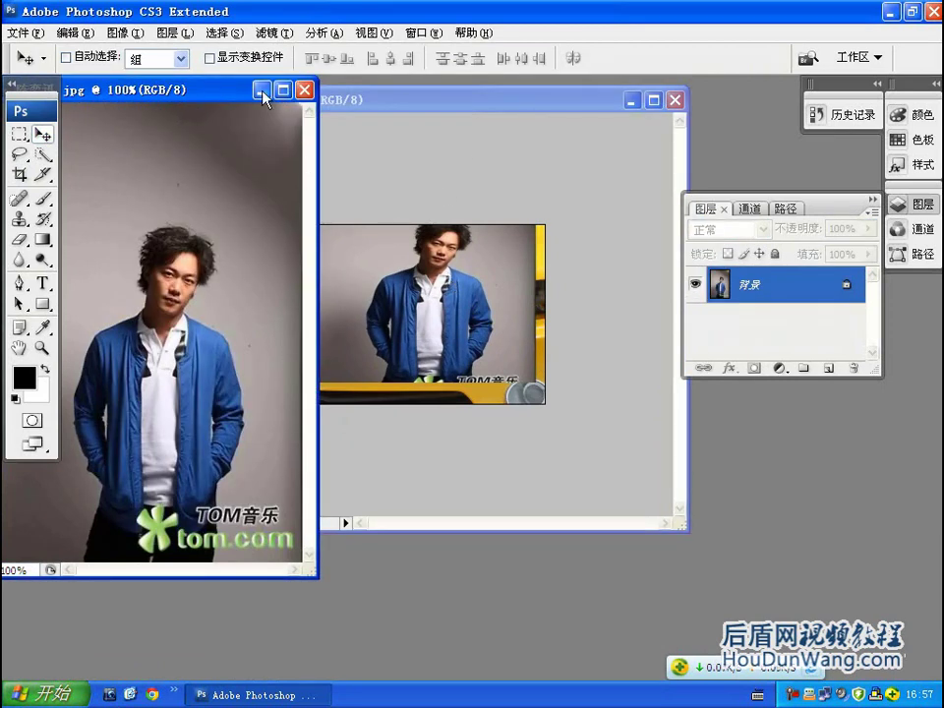
drag(415, 325, 415, 316)
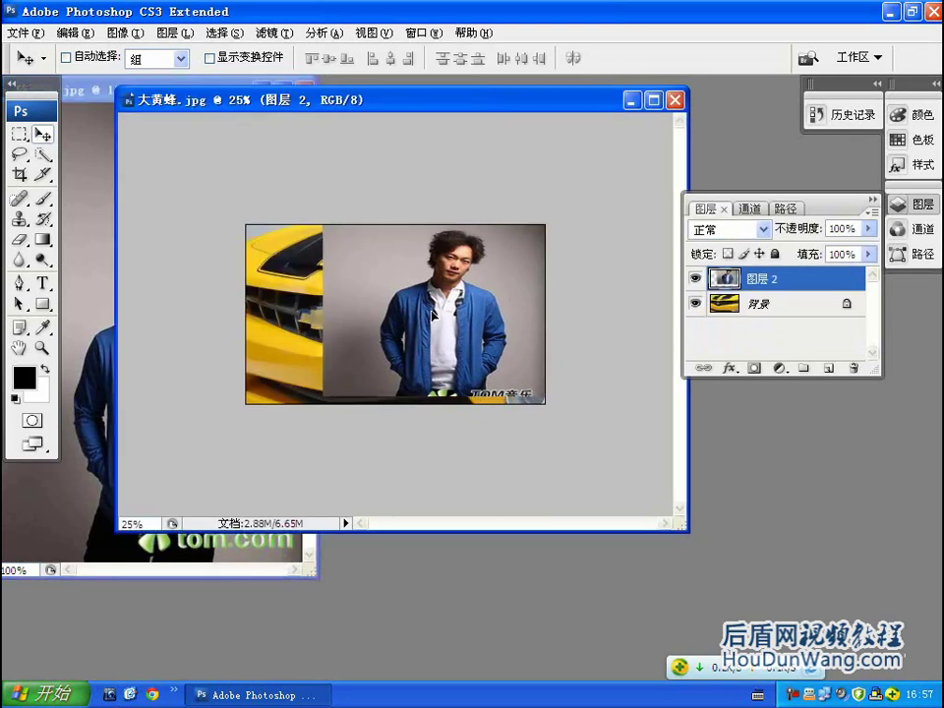
mouse_move(415, 314)
mouse_down()
mouse_move(415, 324)
mouse_move(405, 315)
mouse_up()
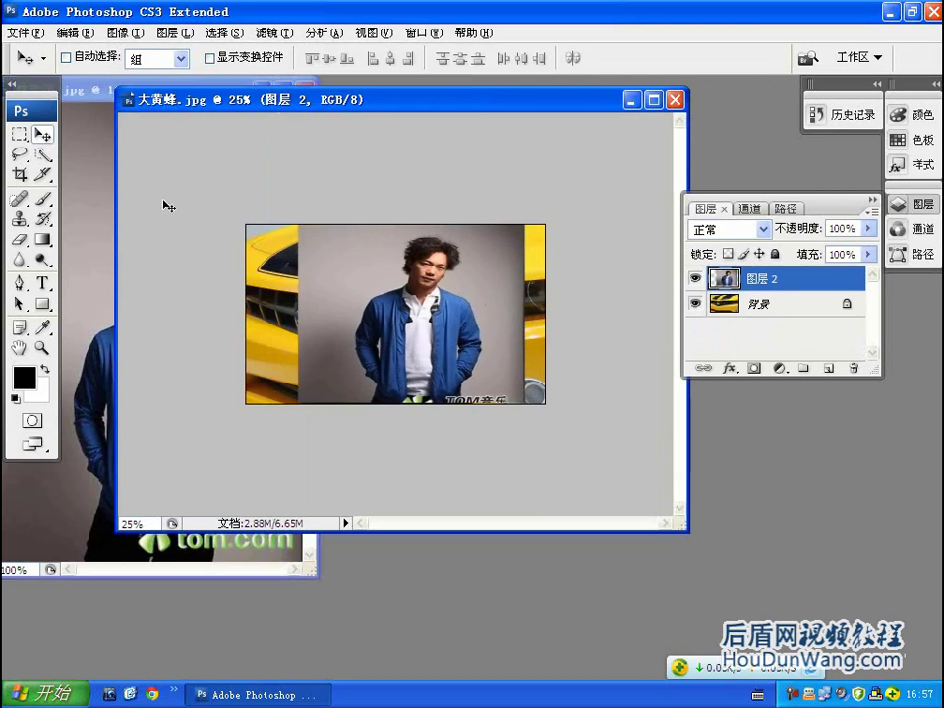
- Bring the car image forward and show the History panel
drag(93, 94, 180, 236)
click(362, 133)
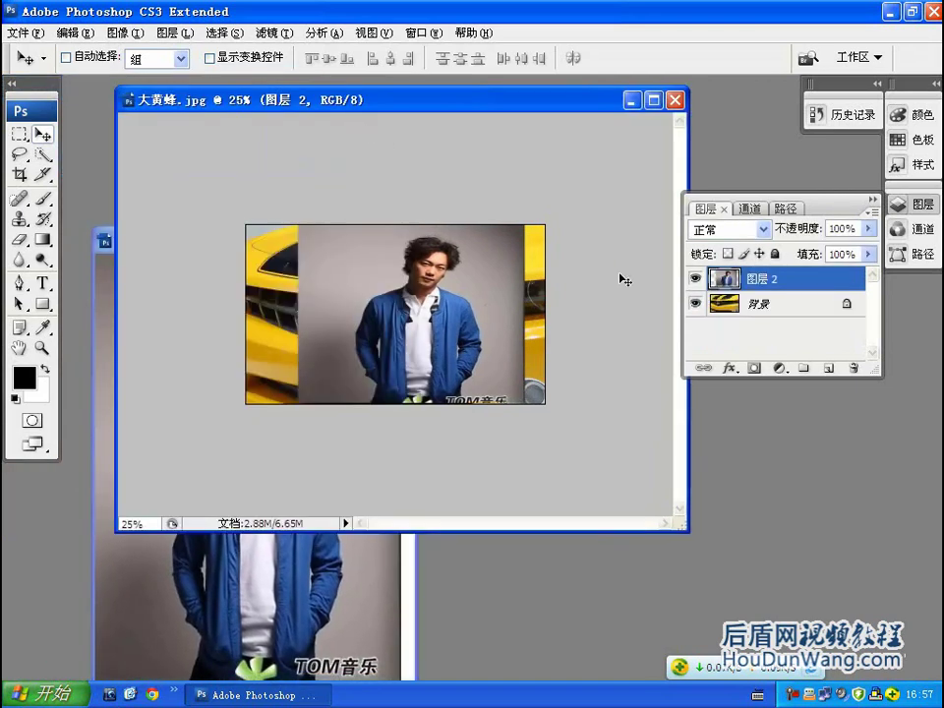
click(846, 115)
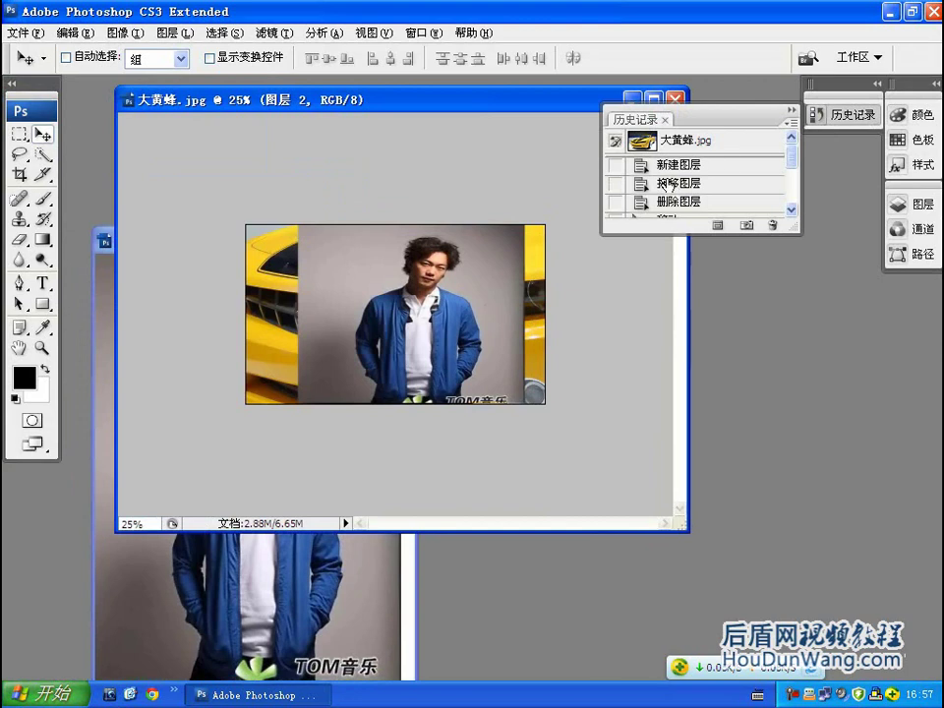
- Revert the car image in History to just after the portrait was added, and shift the portrait left
click(661, 183)
drag(594, 295, 477, 297)
scroll(600, 240, down, 1)
scroll(600, 240, down, 1)
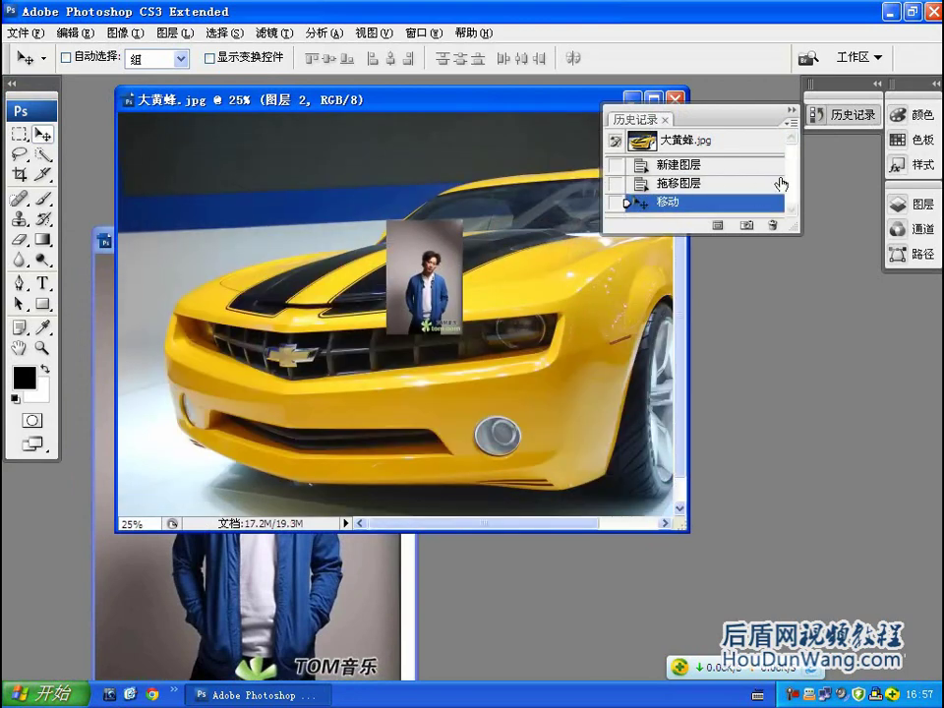
- Enlarge the portrait layer with Ctrl+T and move it over the car's front
key(ctrl+t)
mouse_move(462, 335)
mouse_down()
mouse_move(561, 411)
mouse_move(588, 447)
mouse_up()
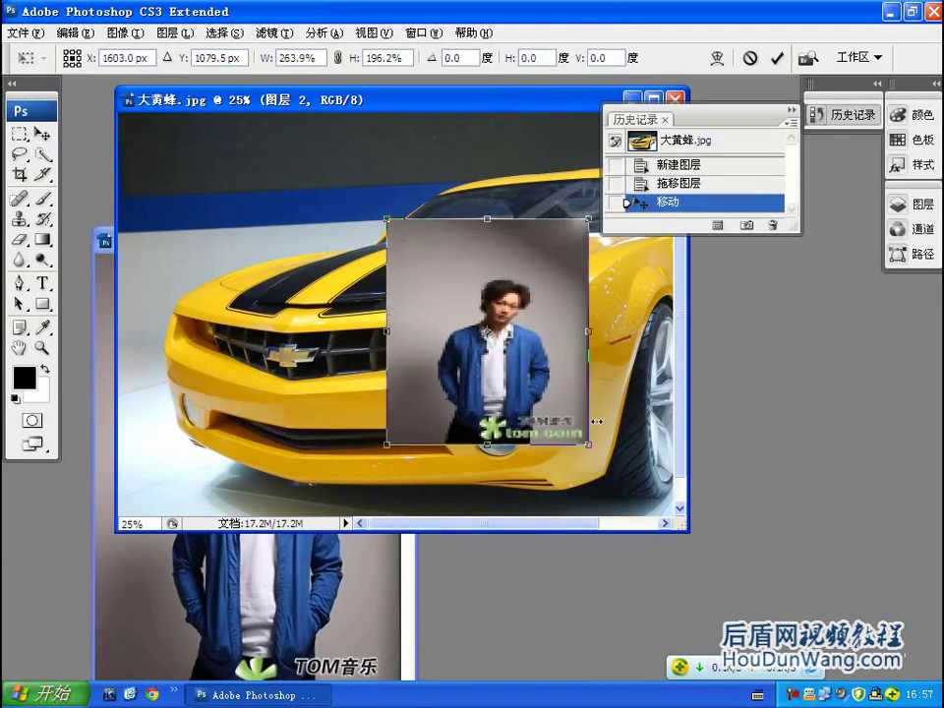
key(Return)
mouse_move(562, 315)
mouse_down()
mouse_move(399, 356)
mouse_move(400, 314)
mouse_up()
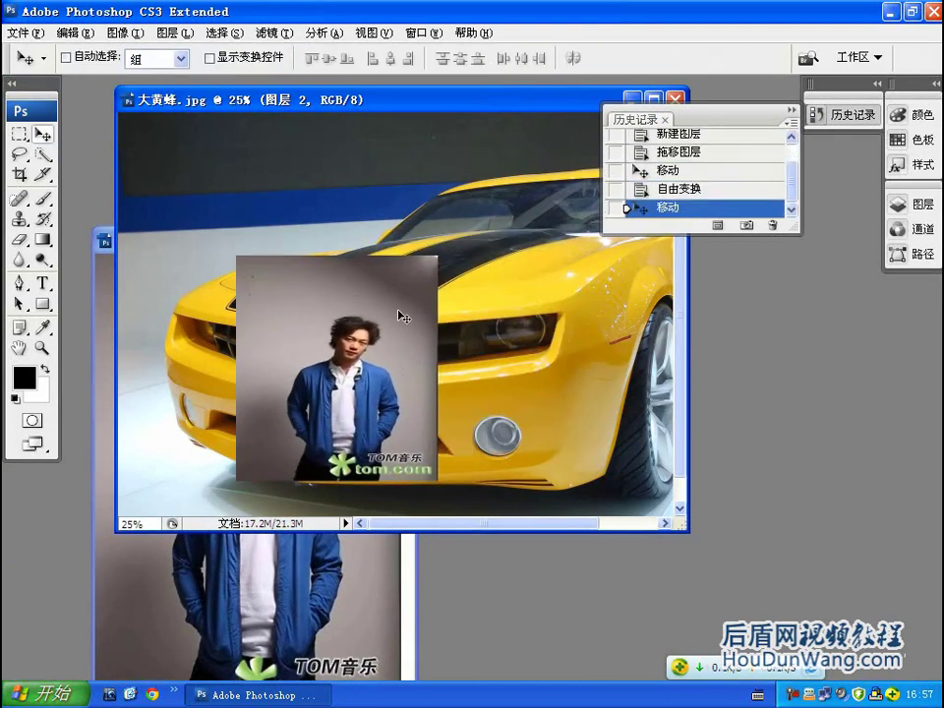
drag(382, 102, 448, 94)
click(20, 175)
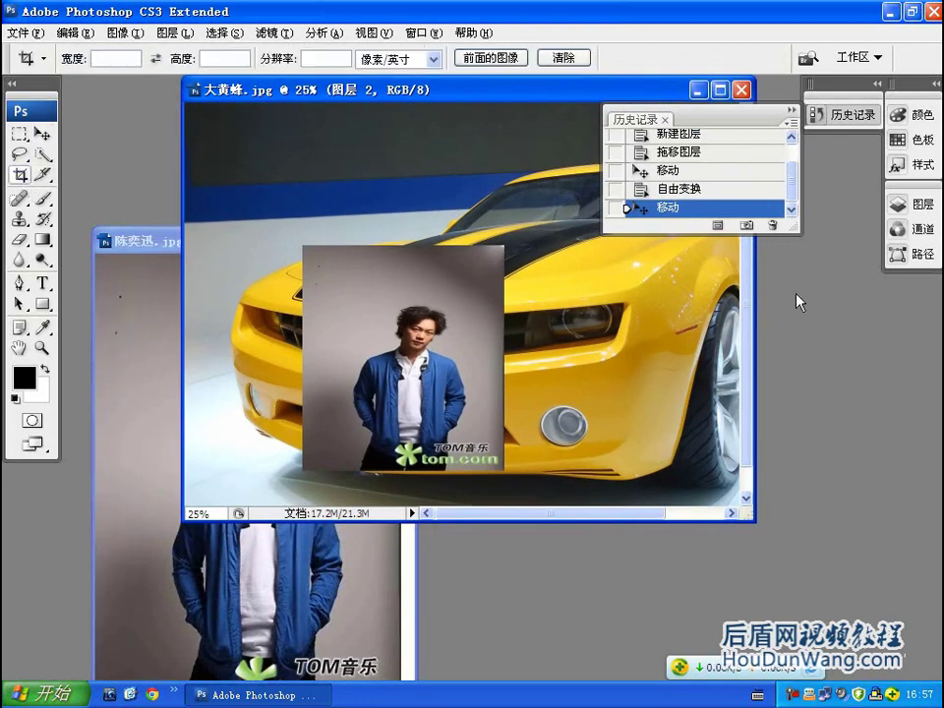
click(813, 116)
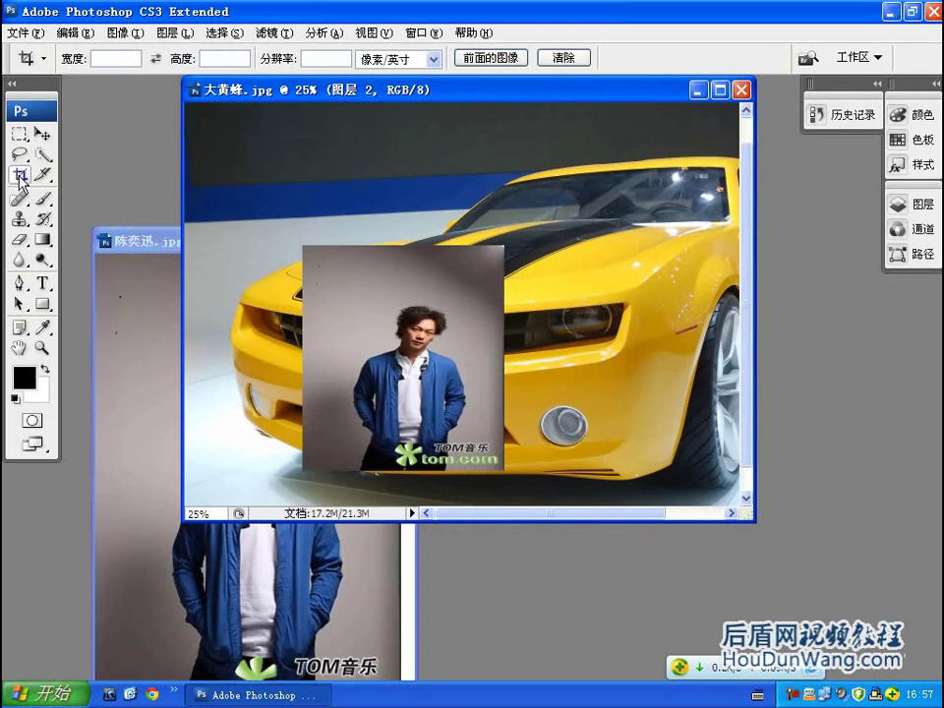
- Crop the car document to the portrait area with Cropped Area set to Hide
mouse_move(294, 247)
mouse_down()
mouse_move(623, 439)
mouse_move(502, 447)
mouse_up()
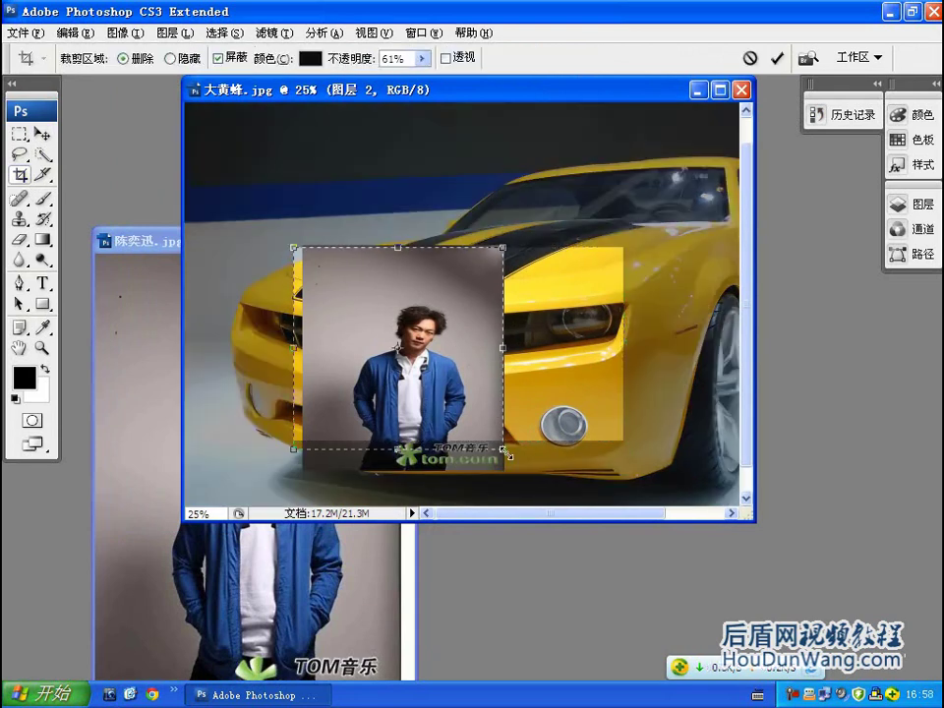
drag(397, 246, 397, 307)
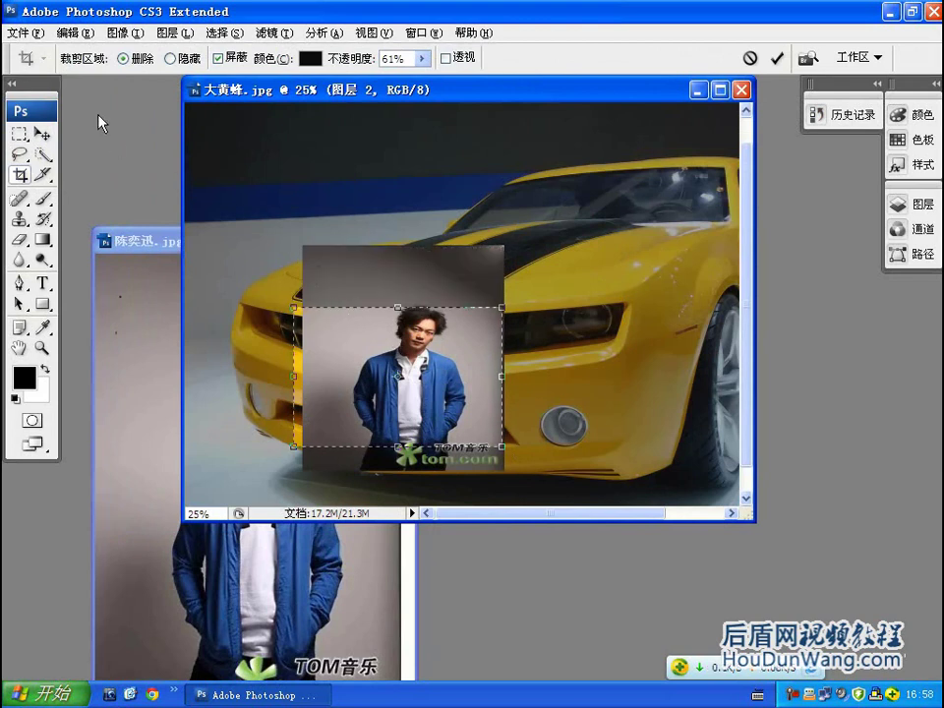
click(170, 58)
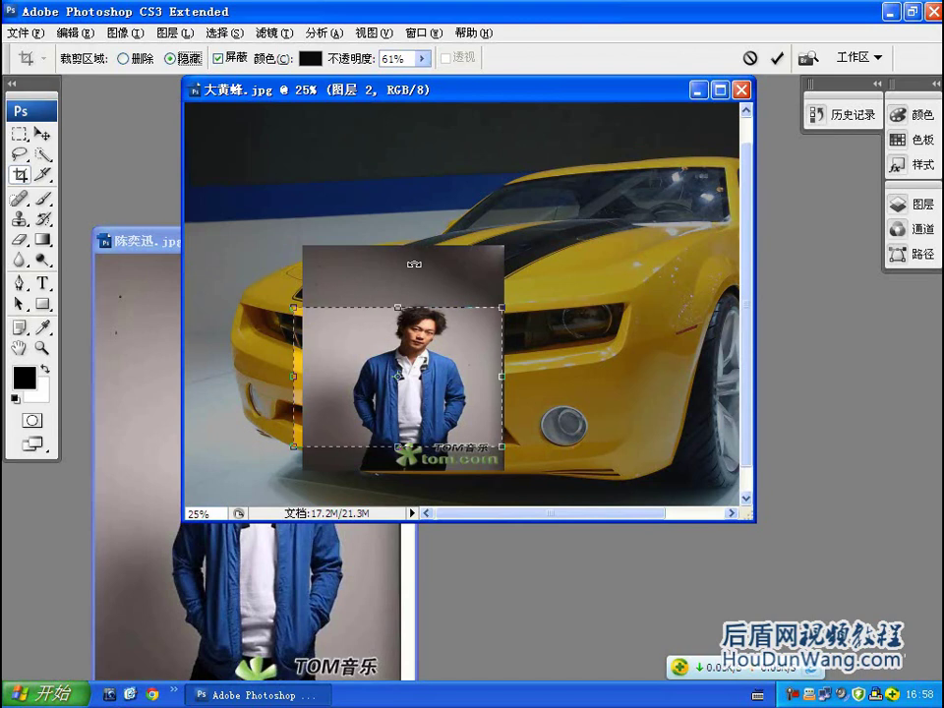
mouse_move(423, 354)
mouse_down()
mouse_move(440, 351)
mouse_move(429, 352)
mouse_up()
key(Return)
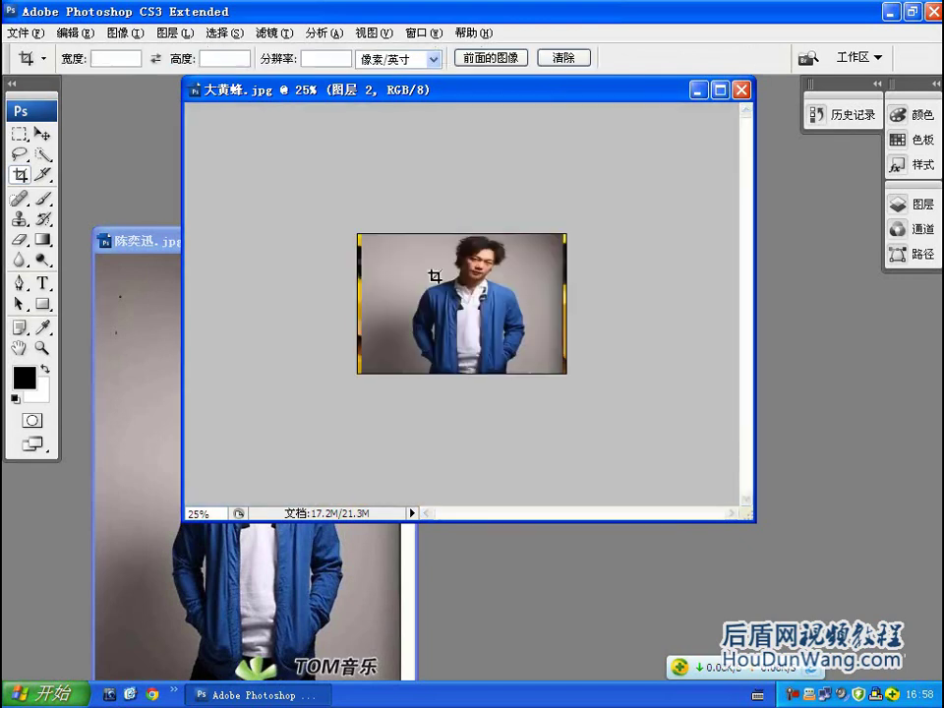
- Delete the transparent 图层 1 layer from the Layers panel
click(913, 204)
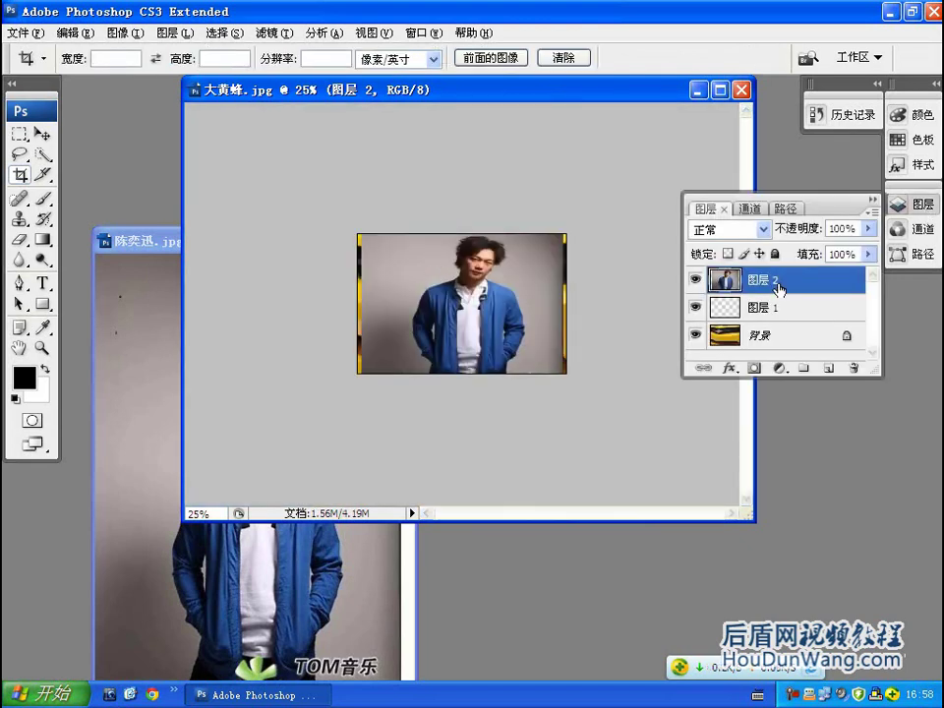
click(40, 134)
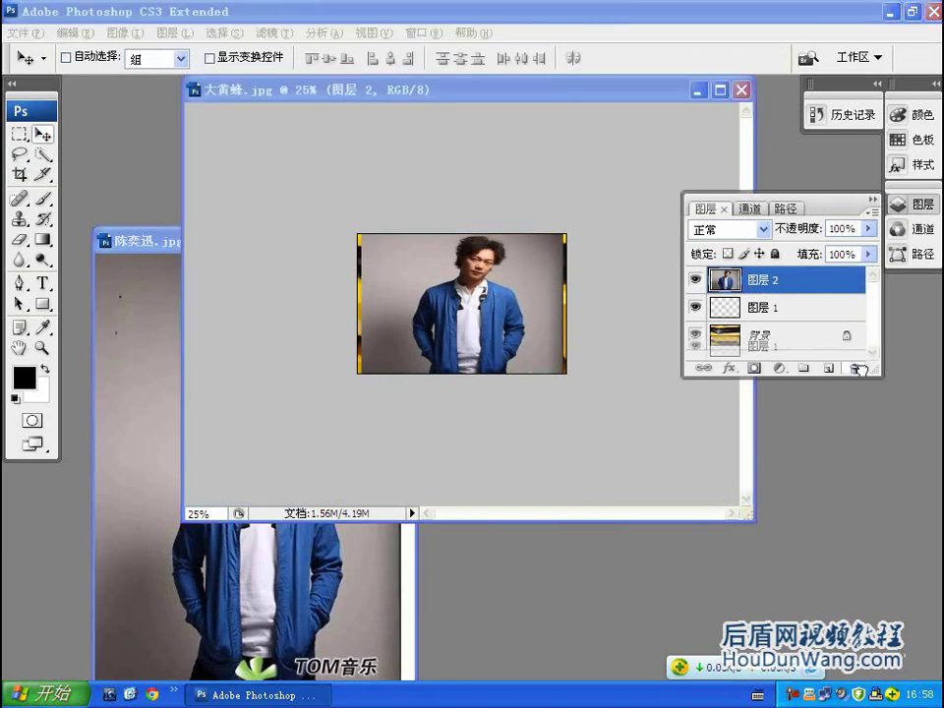
drag(719, 312, 854, 368)
mouse_move(492, 304)
mouse_down()
mouse_move(476, 299)
mouse_move(509, 243)
mouse_move(495, 324)
mouse_move(498, 227)
mouse_move(465, 329)
mouse_up()
- Shift the portrait layer right to reveal hidden car pixels, after dismissing a locked-layer error
drag(323, 630, 315, 528)
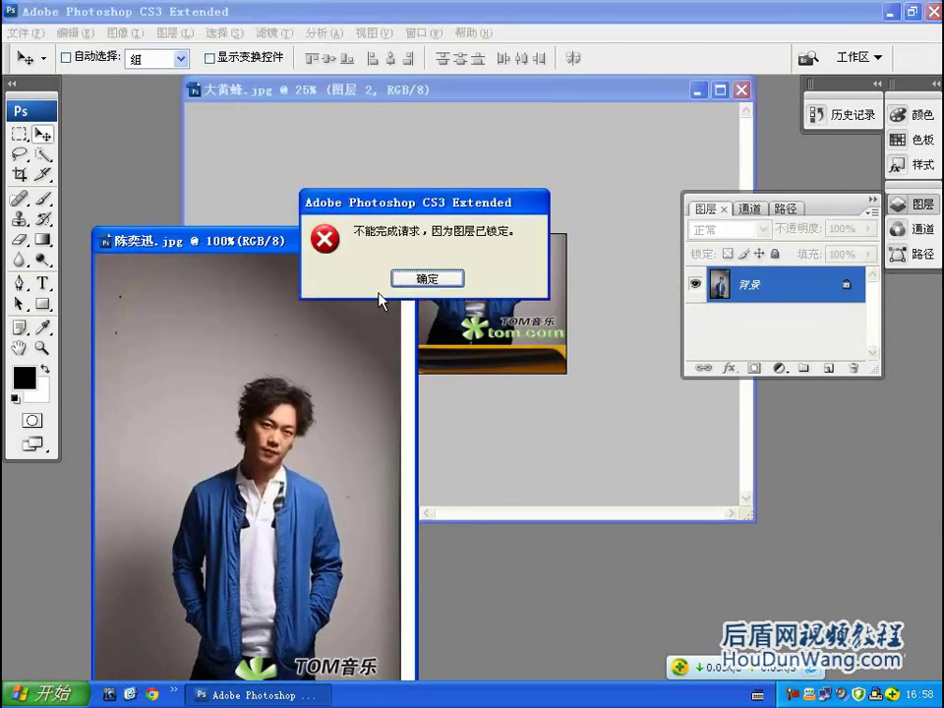
click(423, 278)
click(280, 232)
drag(150, 240, 97, 90)
mouse_move(453, 358)
mouse_down()
mouse_move(469, 330)
mouse_move(488, 356)
mouse_up()
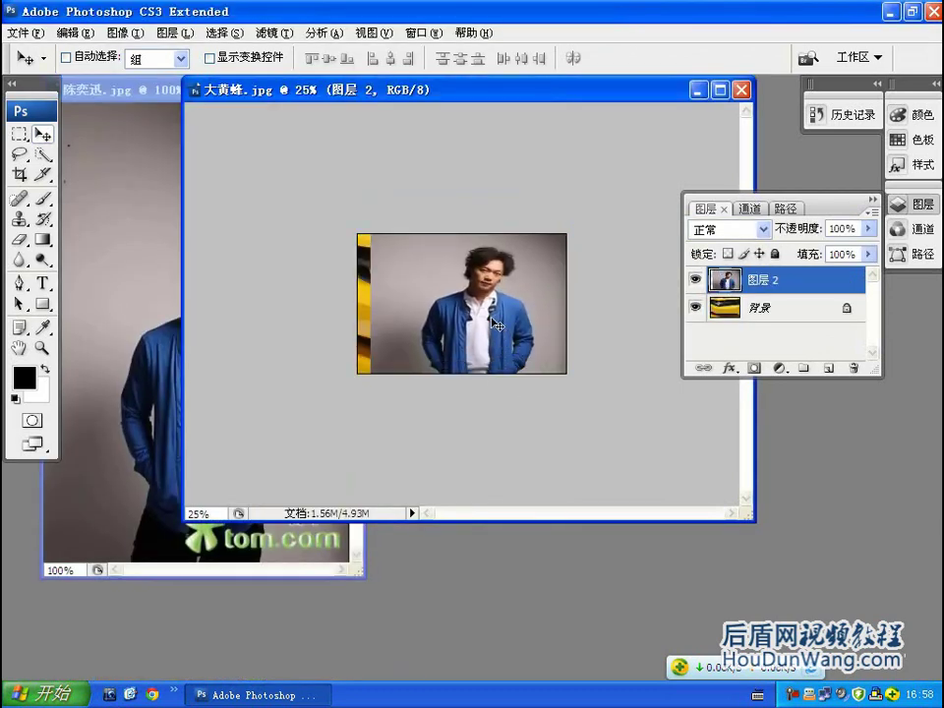
- Close the 陈奕迅 photo window
mouse_move(148, 89)
mouse_down()
mouse_move(192, 155)
mouse_move(263, 180)
mouse_up()
mouse_move(356, 183)
mouse_down()
mouse_move(357, 221)
mouse_move(373, 204)
mouse_up()
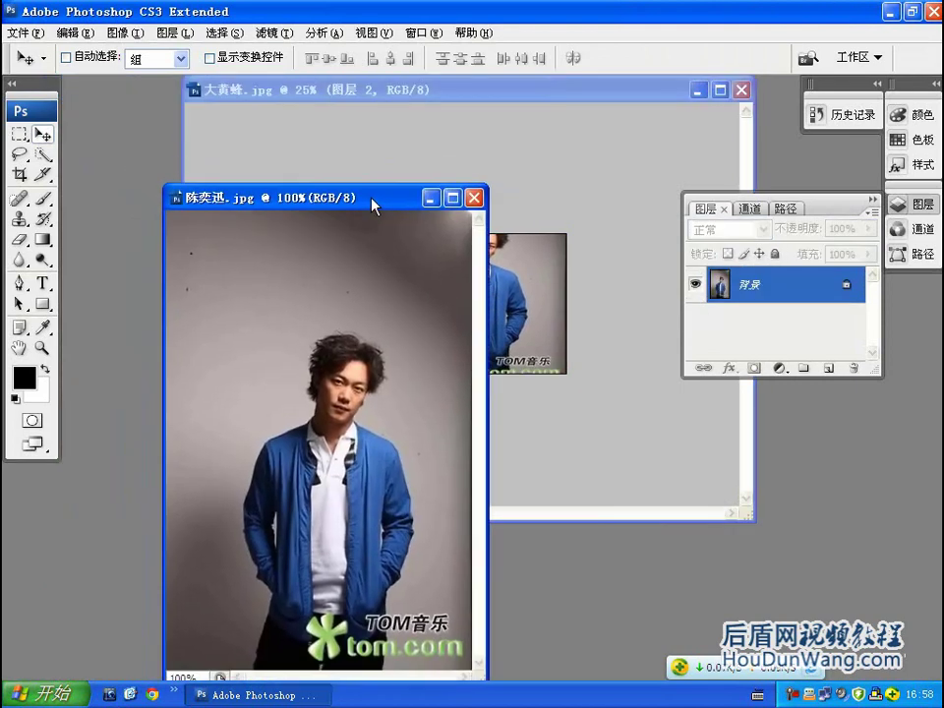
click(475, 197)
drag(674, 92, 591, 141)
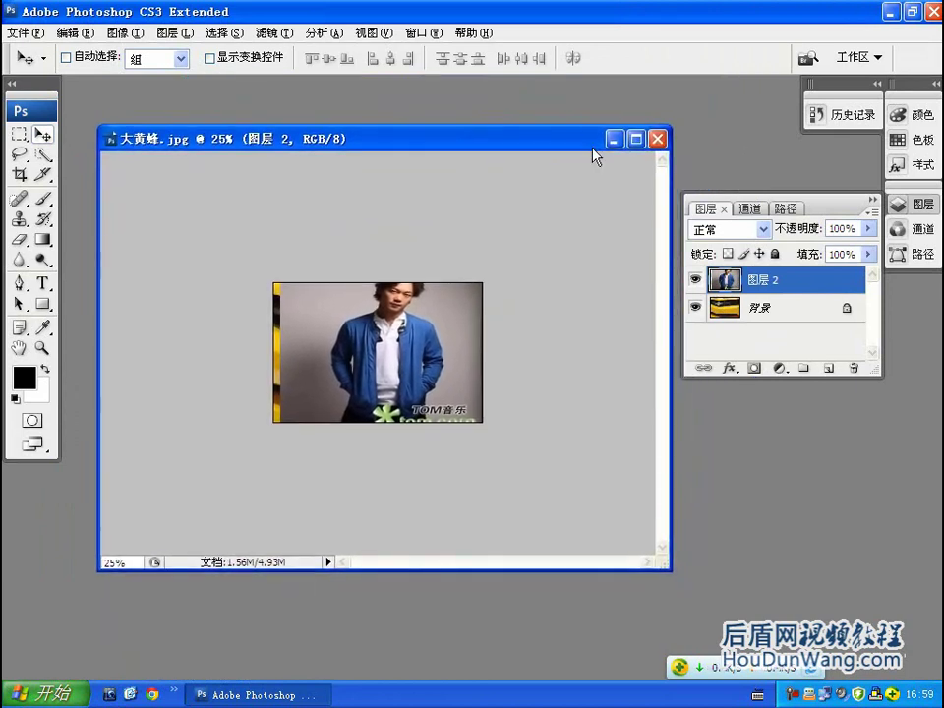
- Close the car document without saving and reopen 大黄蜂.jpg from Desktop > imges > 08
click(658, 140)
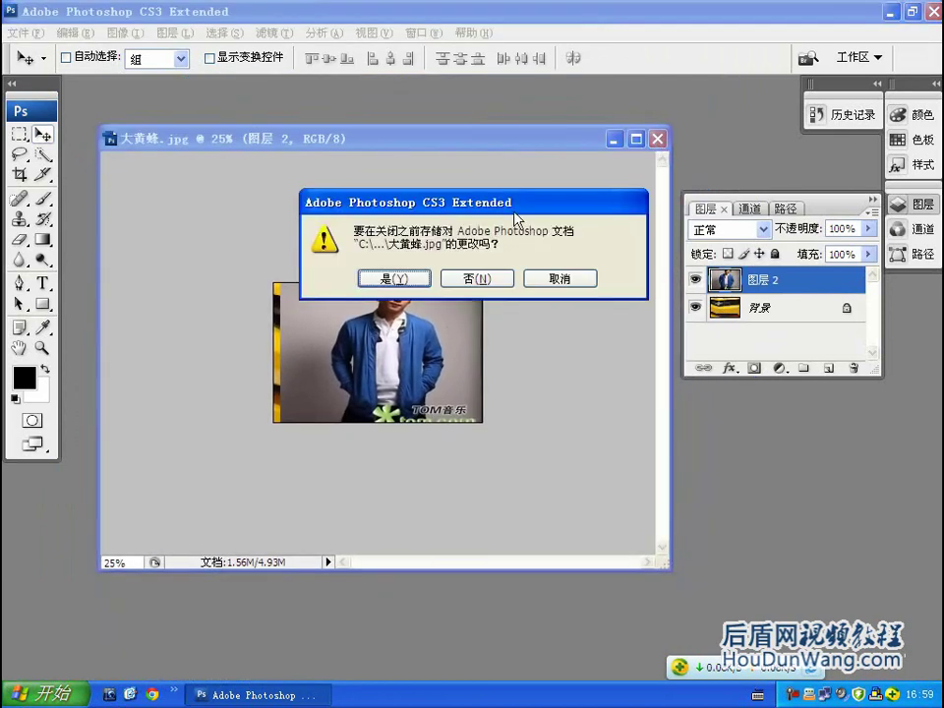
click(483, 281)
double_click(320, 205)
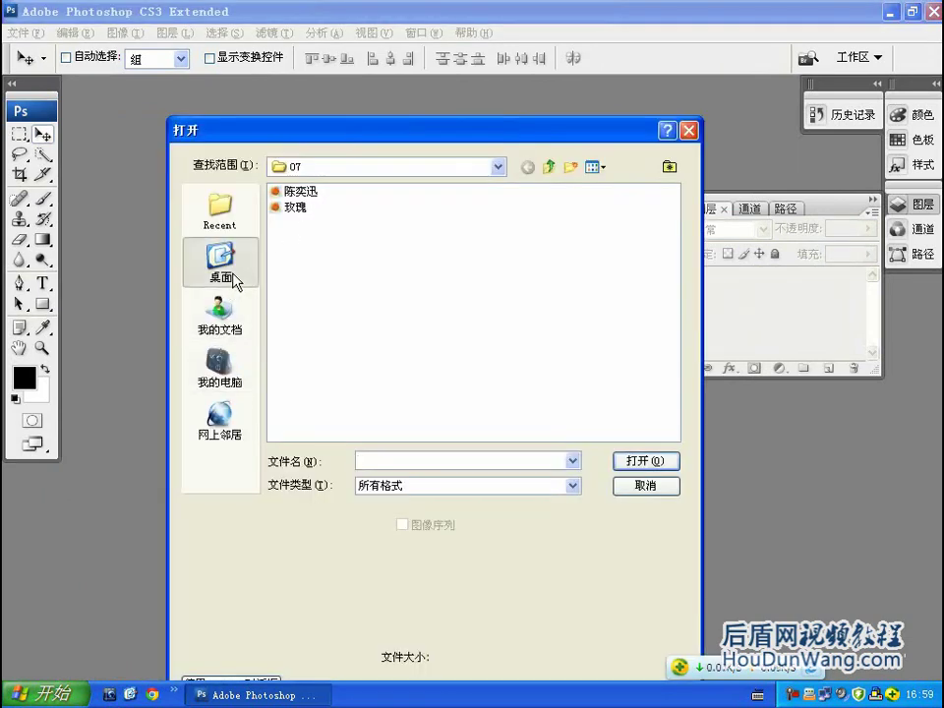
click(236, 275)
double_click(479, 240)
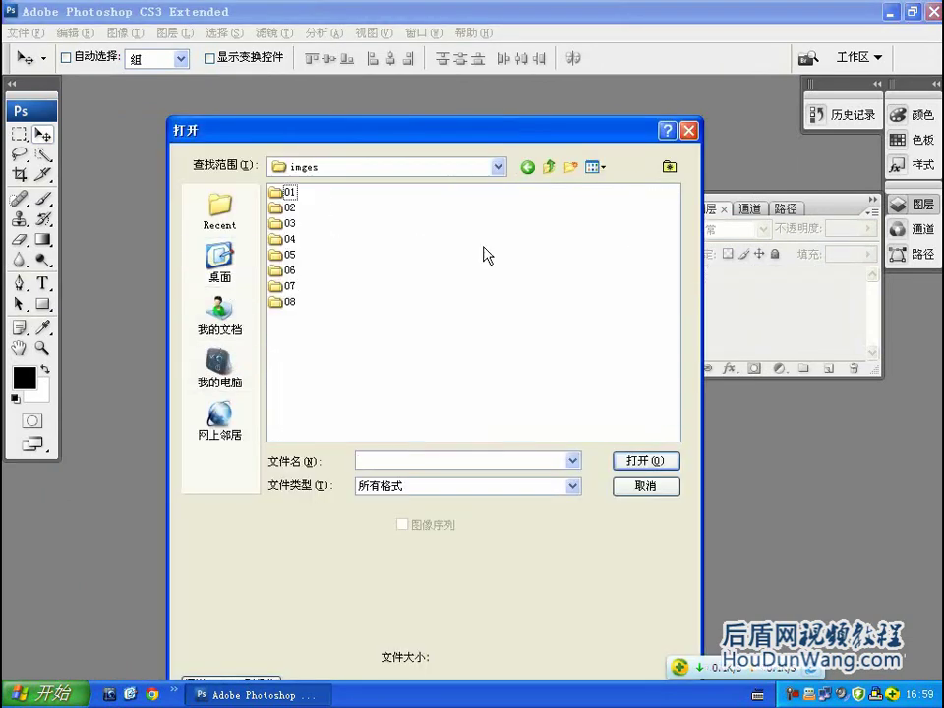
double_click(290, 302)
click(301, 191)
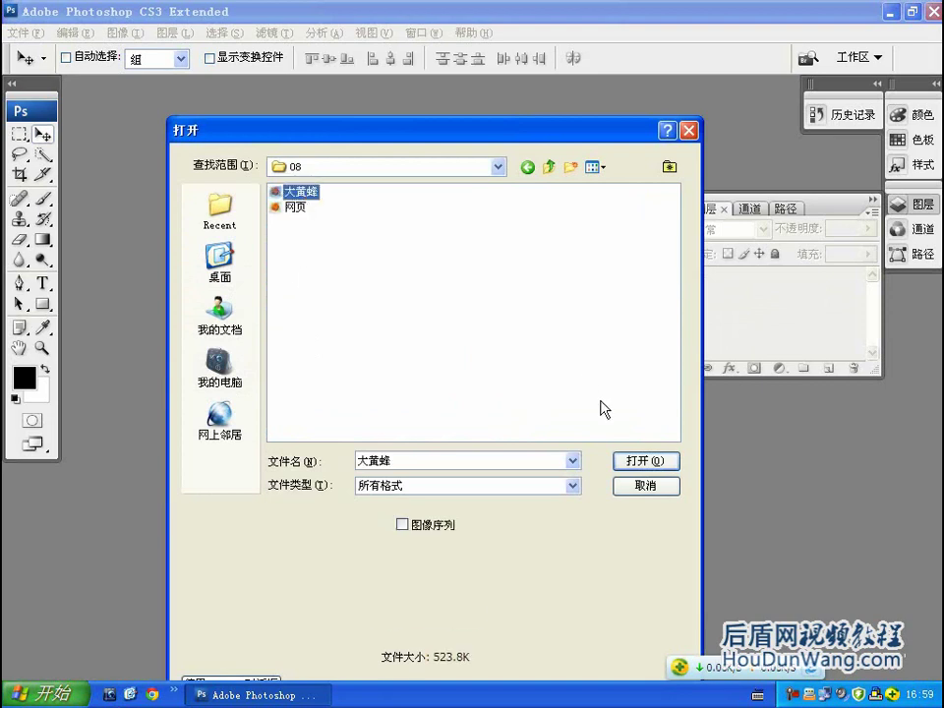
click(645, 461)
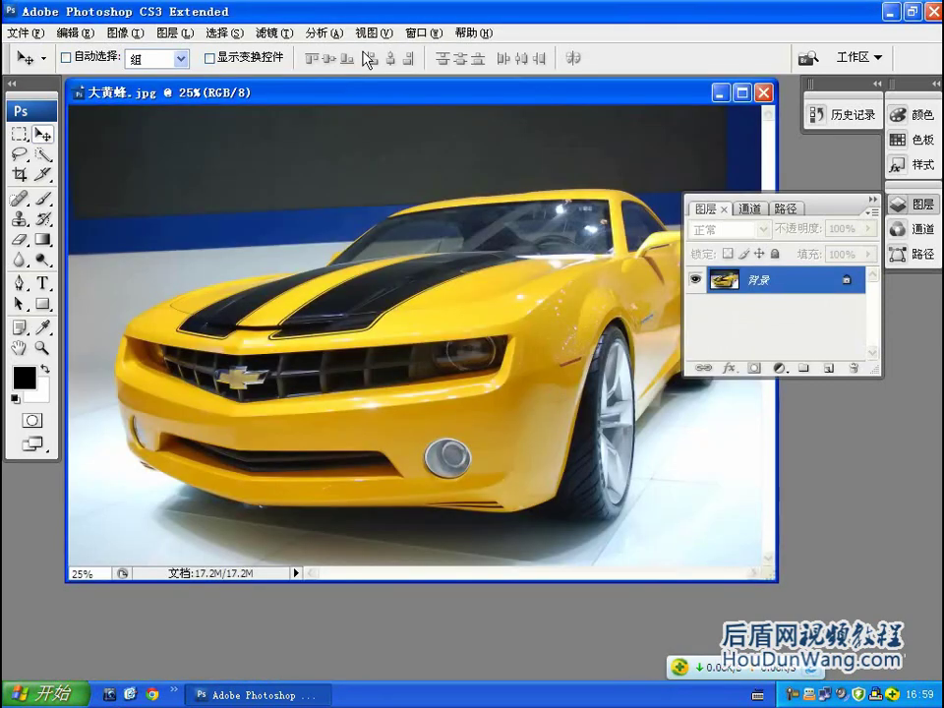
- Crop the car photo to the hood and windscreen with the Crop tool's 裁剪 option
drag(369, 93, 390, 108)
click(21, 176)
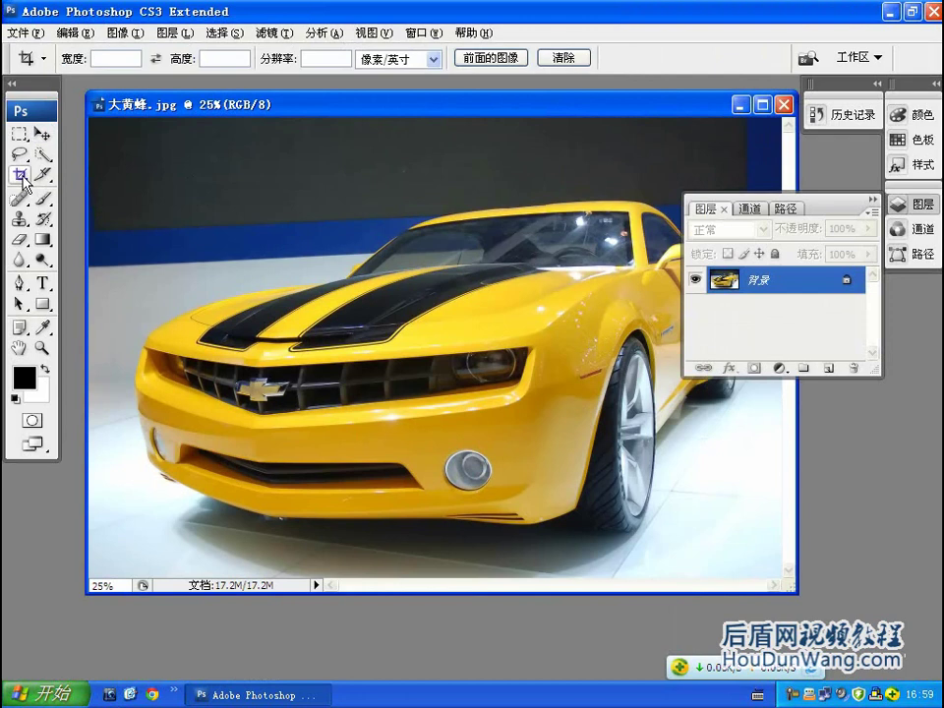
drag(201, 189, 585, 419)
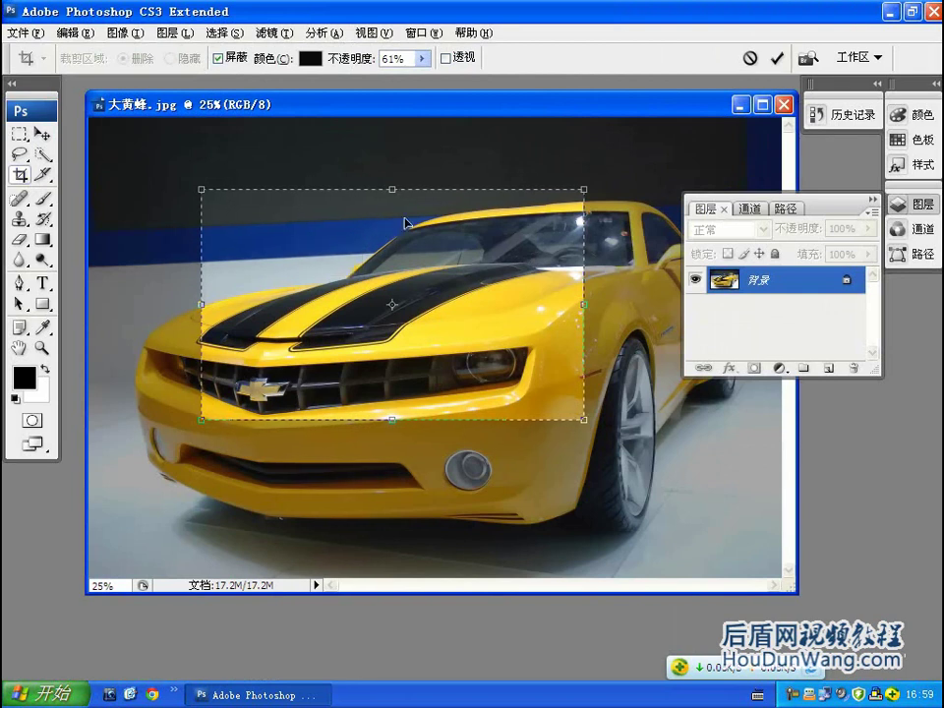
right_click(362, 254)
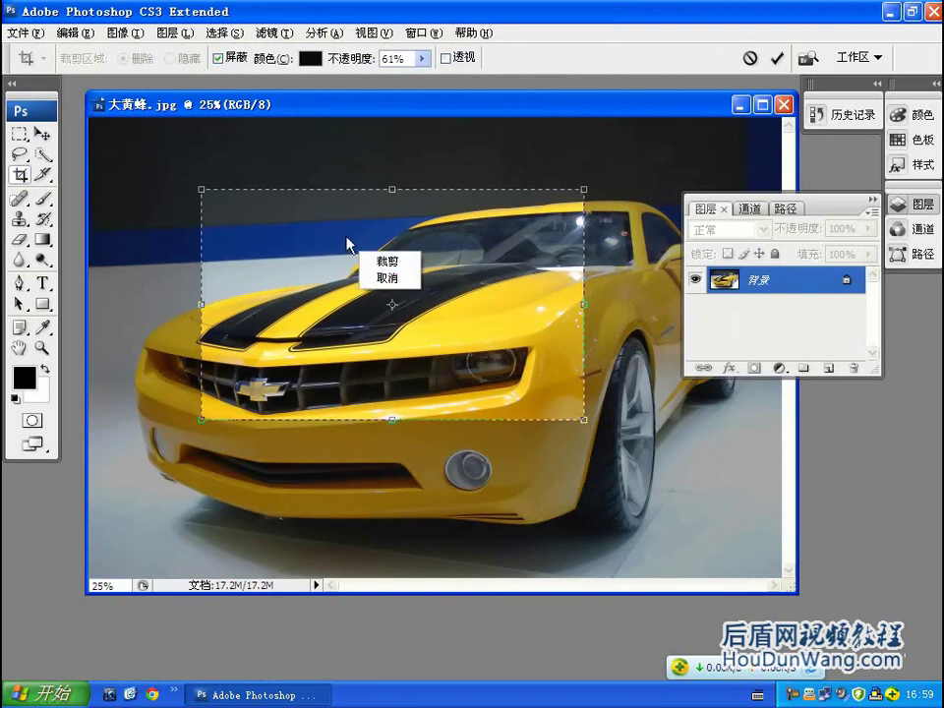
click(350, 245)
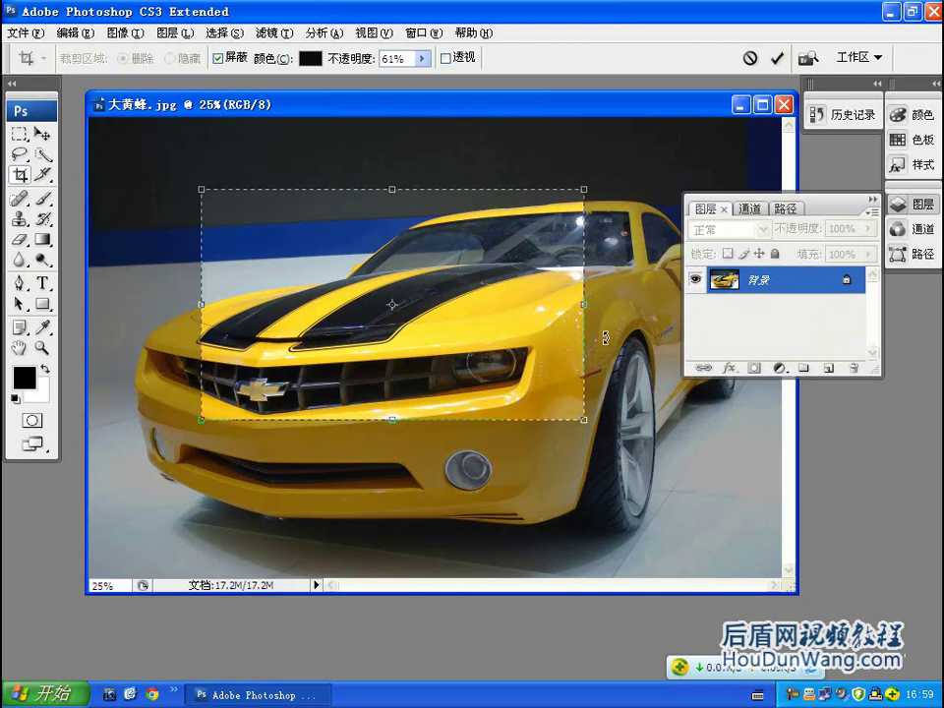
right_click(450, 284)
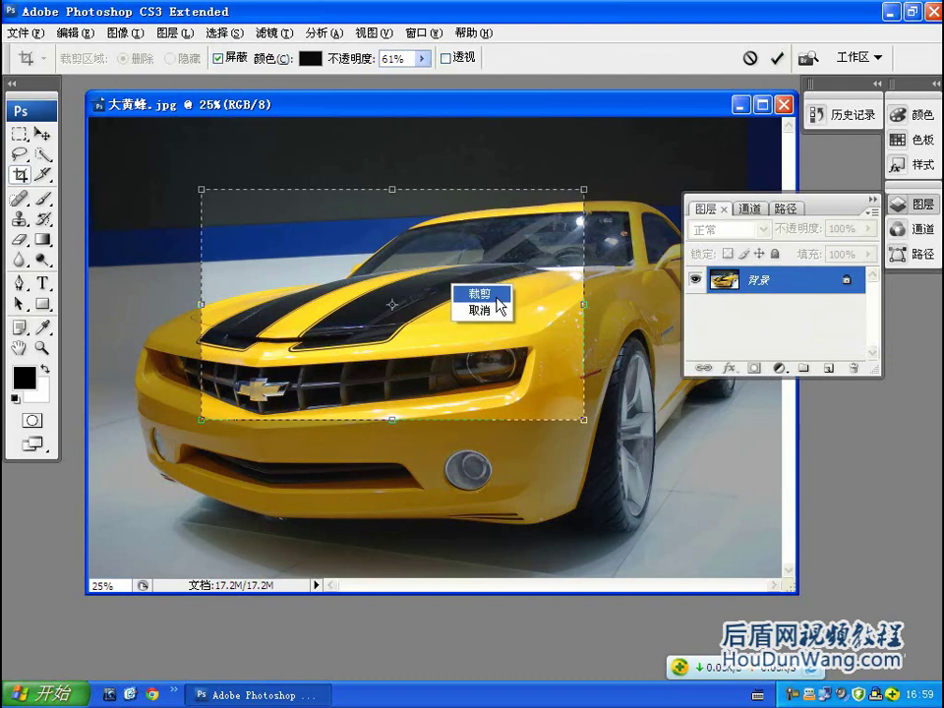
click(479, 293)
- Crop again to a smaller area over the hood stripes
right_click(358, 186)
click(215, 165)
drag(187, 151, 374, 264)
right_click(275, 204)
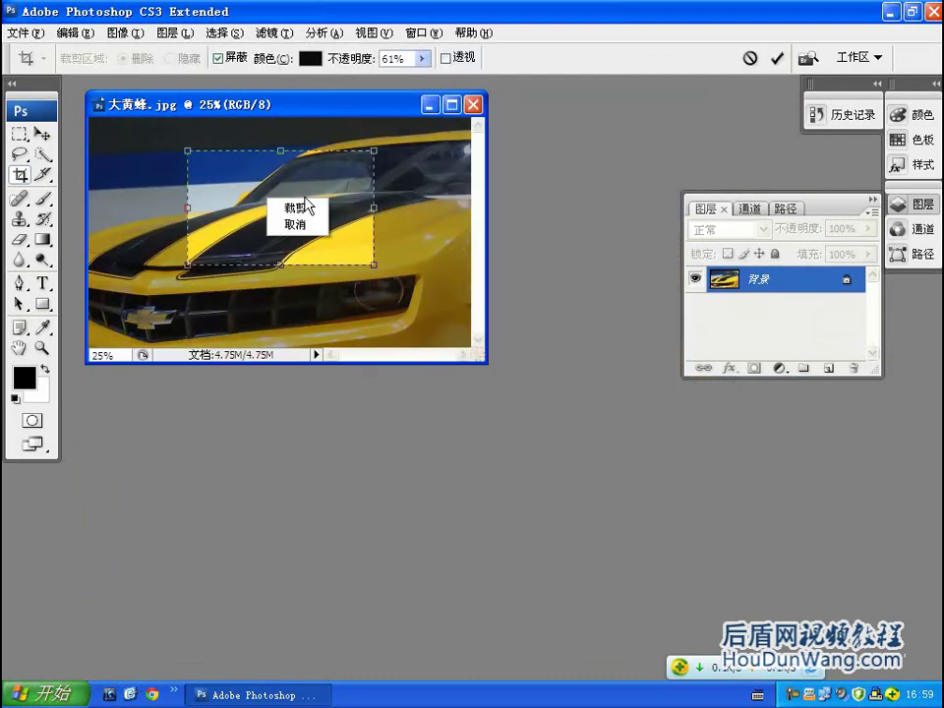
click(310, 209)
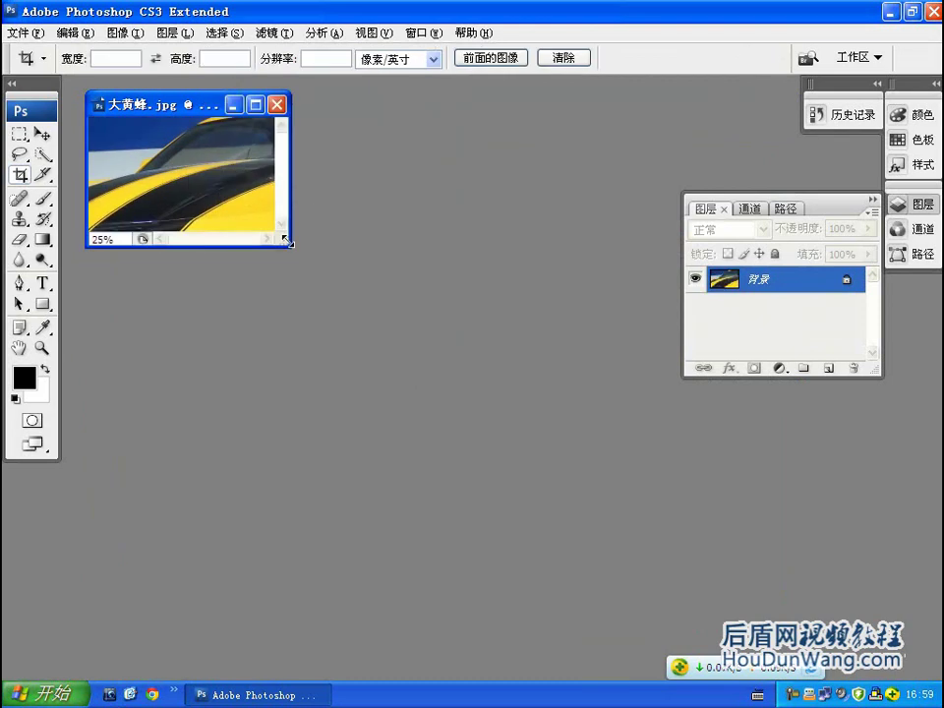
- Outline a third crop on the right part, cancel it, and close the photo unsaved
drag(286, 240, 610, 475)
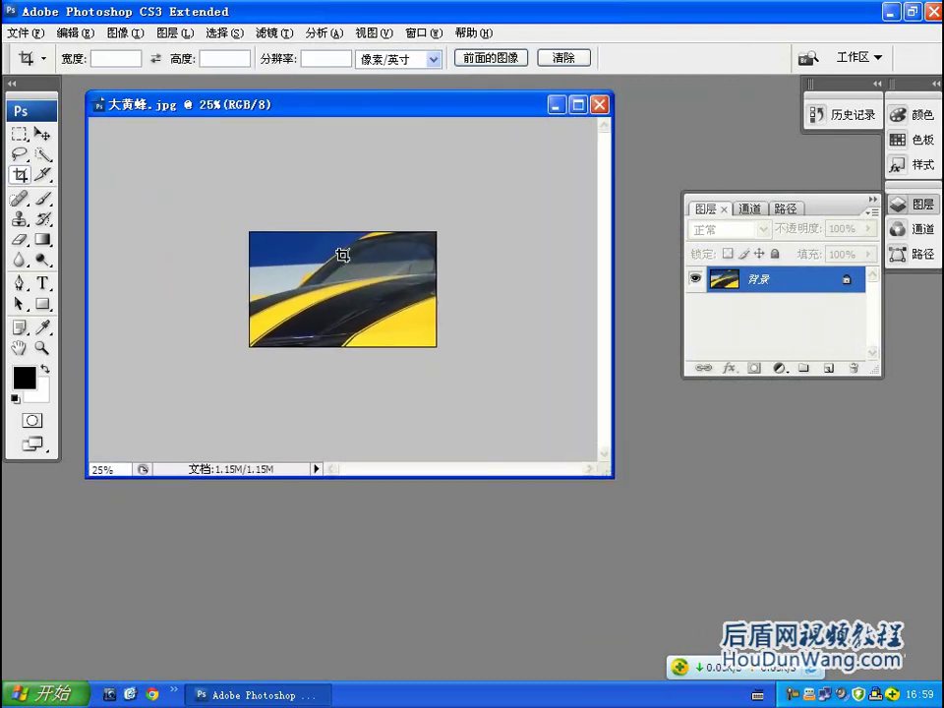
right_click(344, 258)
drag(324, 244, 437, 342)
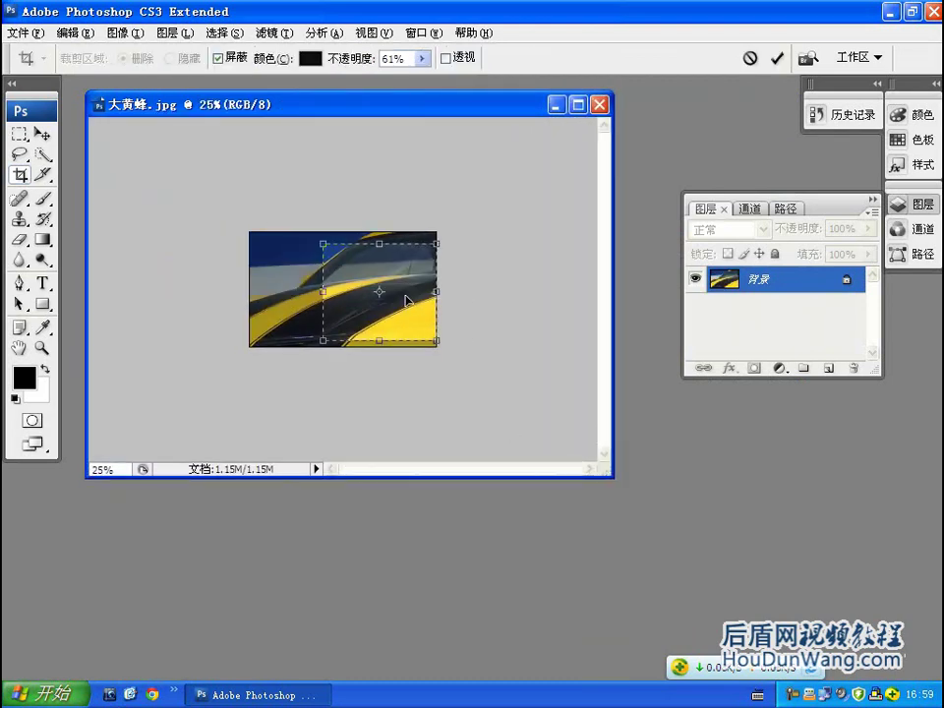
right_click(406, 291)
key(Escape)
click(749, 59)
drag(465, 113, 510, 145)
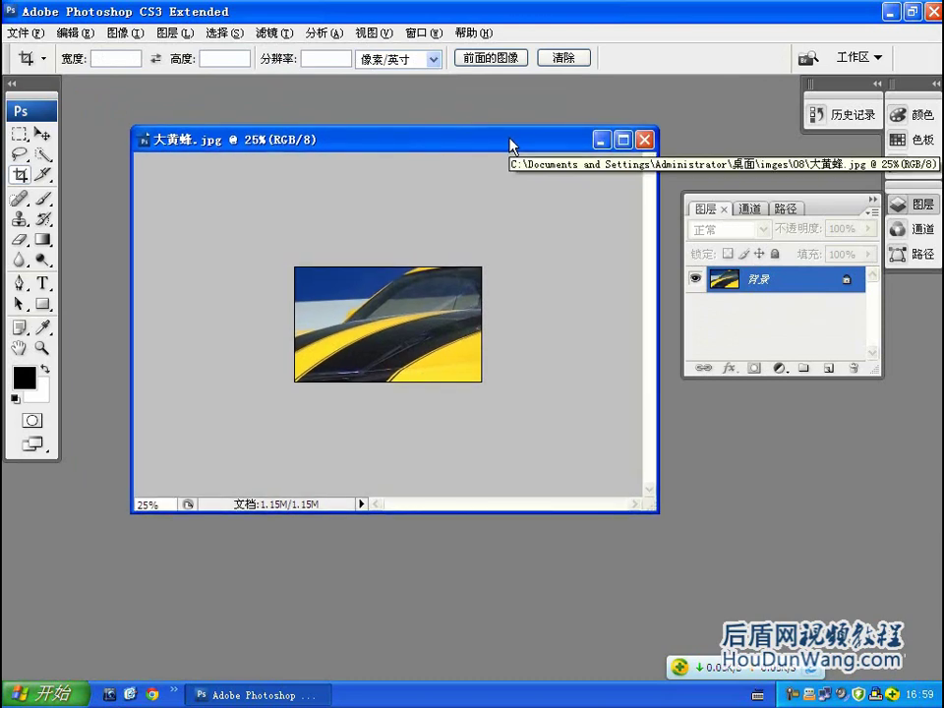
click(647, 140)
click(490, 279)
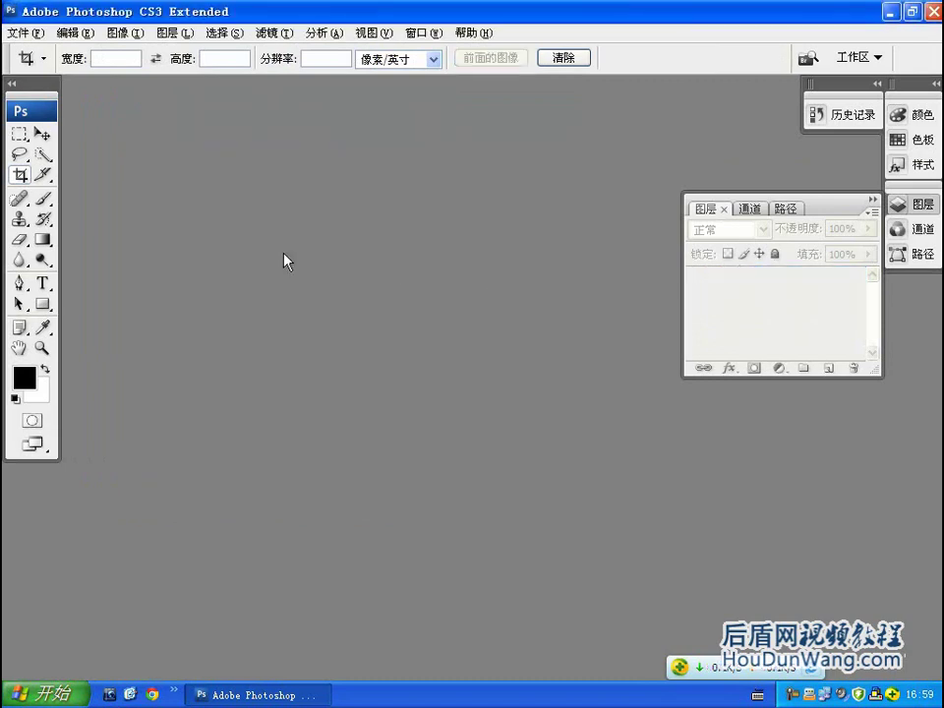
- Select the Slice tool, then open 网页.jpg from the 08 folder
click(45, 176)
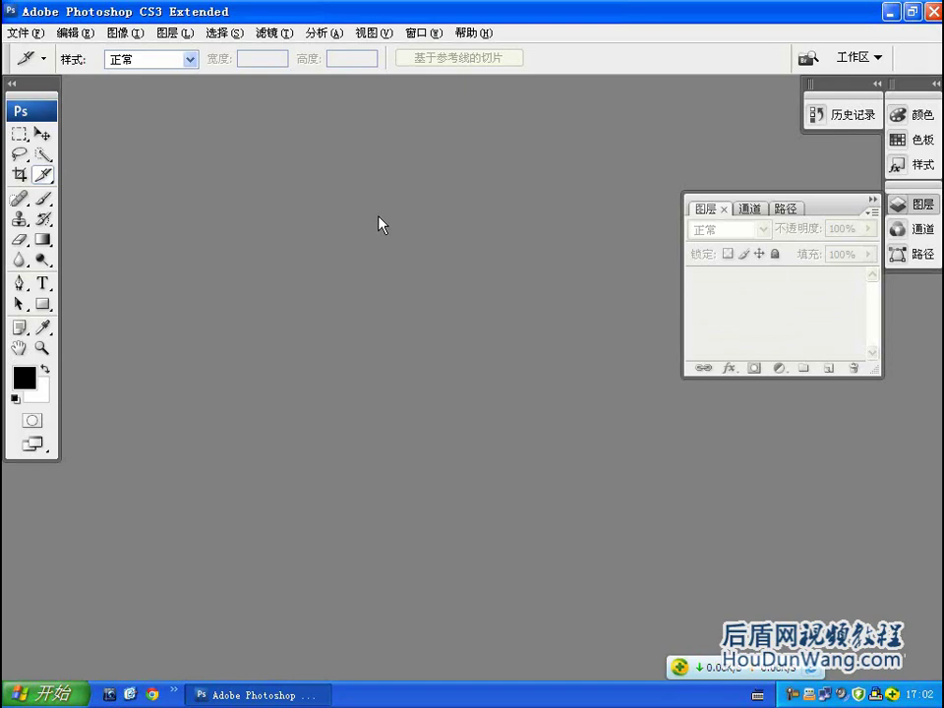
double_click(325, 205)
click(300, 209)
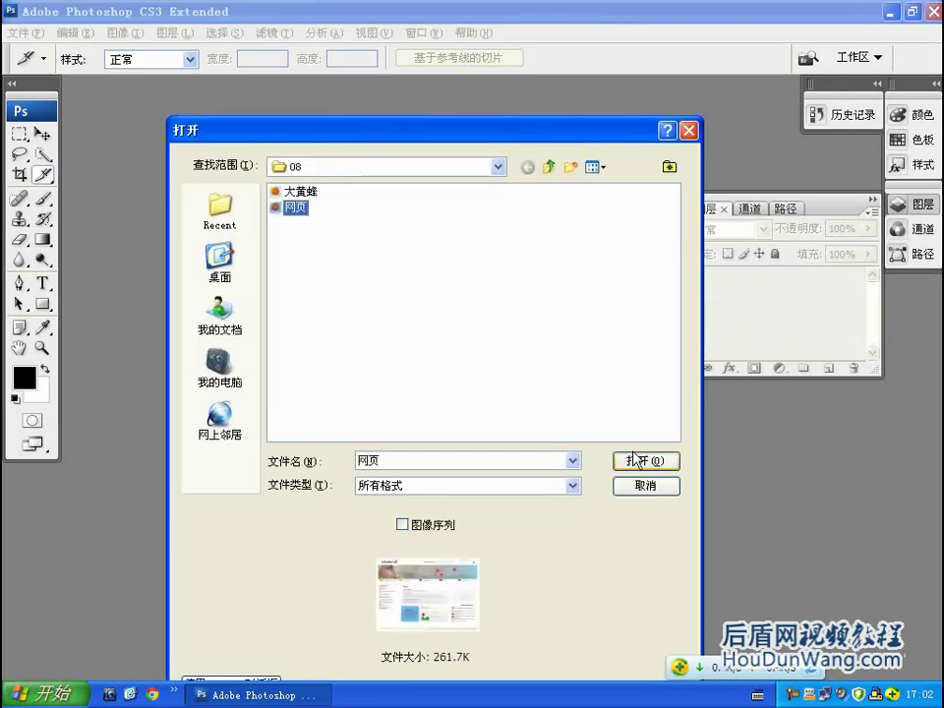
click(635, 458)
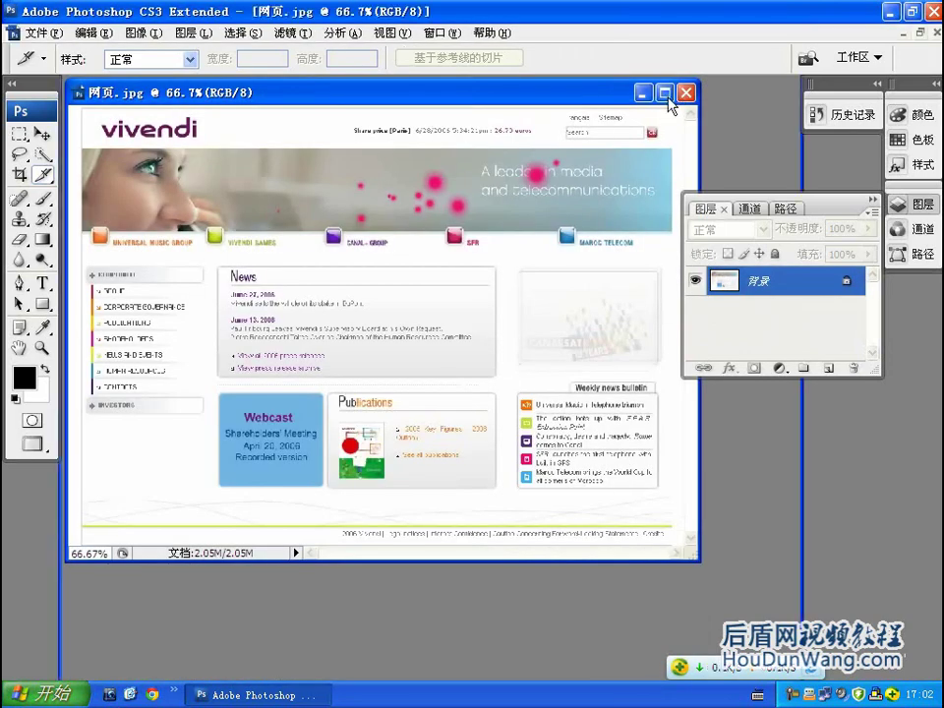
- Maximize the 网页.jpg window, zoom in and pan around, then return to 100%
click(667, 95)
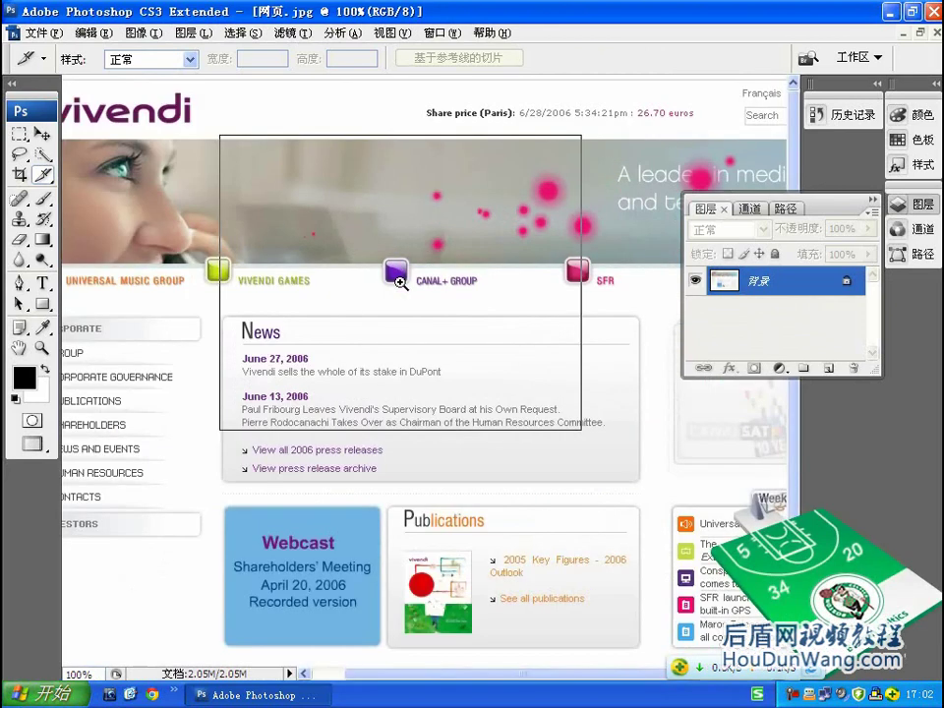
key(ctrl+plus)
key(ctrl+plus)
mouse_move(323, 274)
mouse_down()
mouse_move(406, 266)
mouse_move(457, 203)
mouse_up()
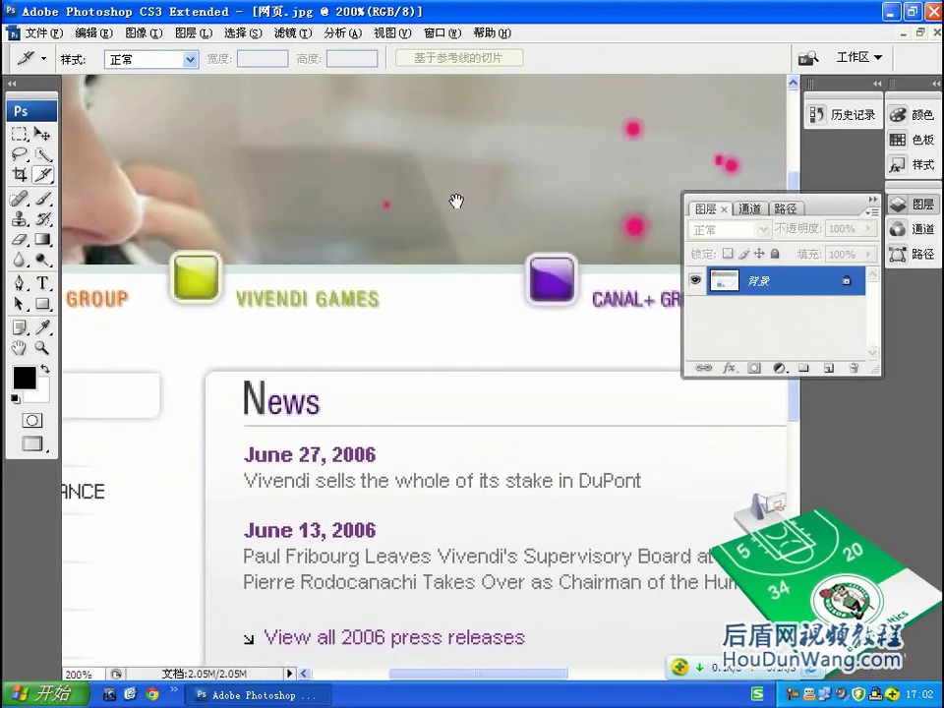
key(ctrl+minus)
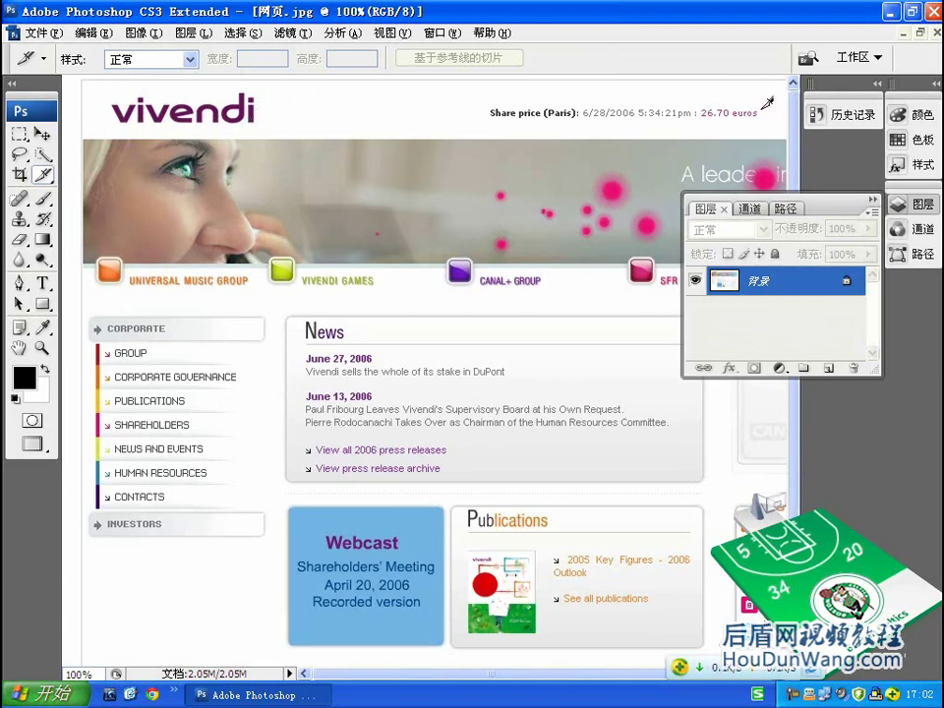
- Collapse the Layers panel to a dock icon and scroll through the webpage image
click(869, 204)
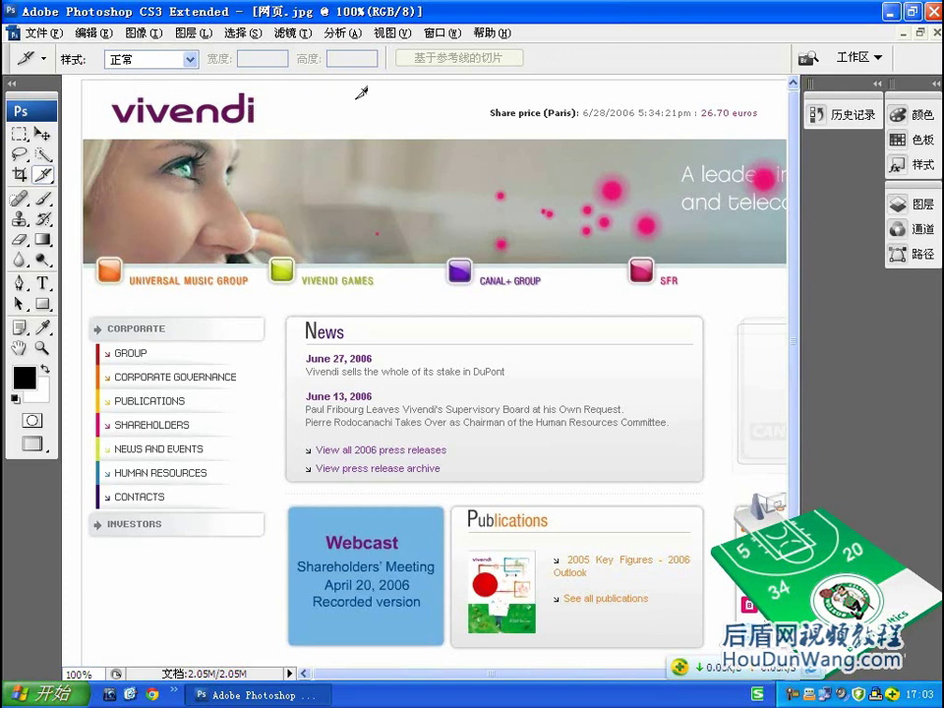
scroll(565, 274, down, 1)
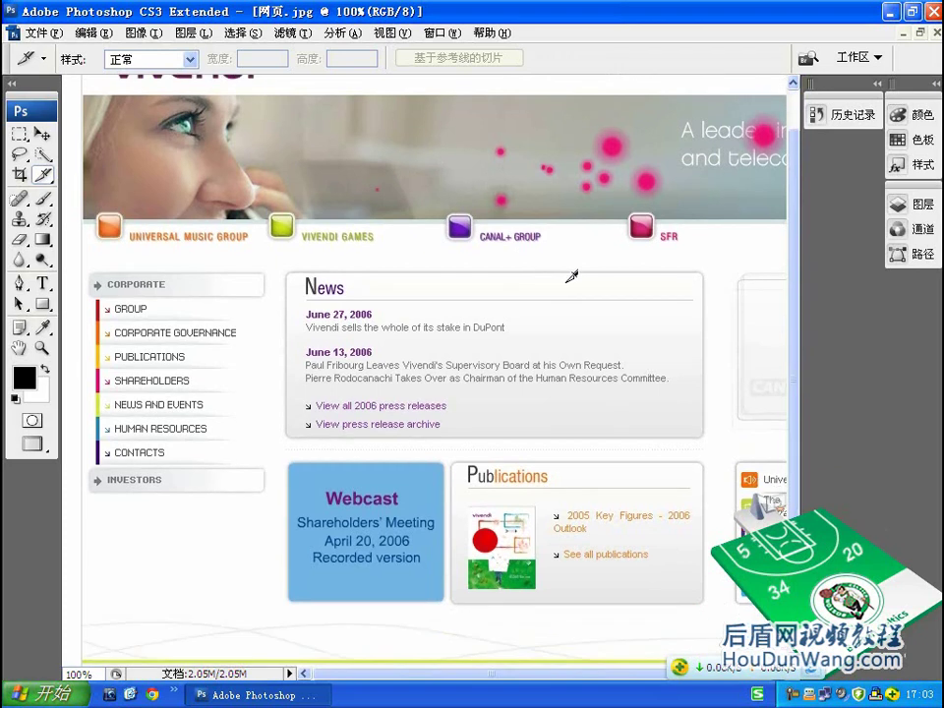
scroll(569, 274, up, 1)
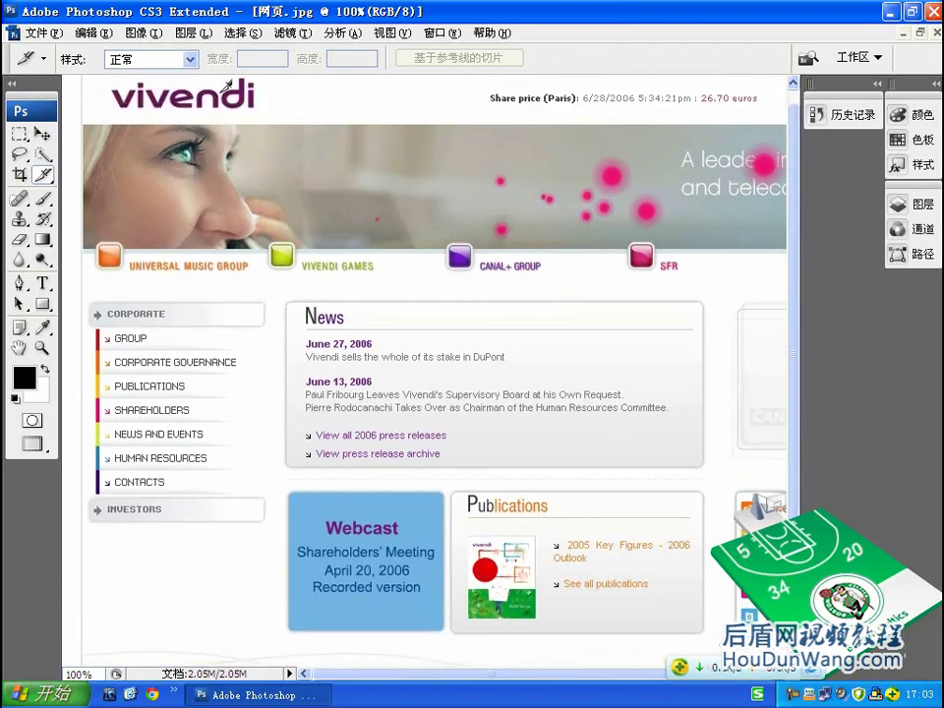
scroll(474, 164, down, 1)
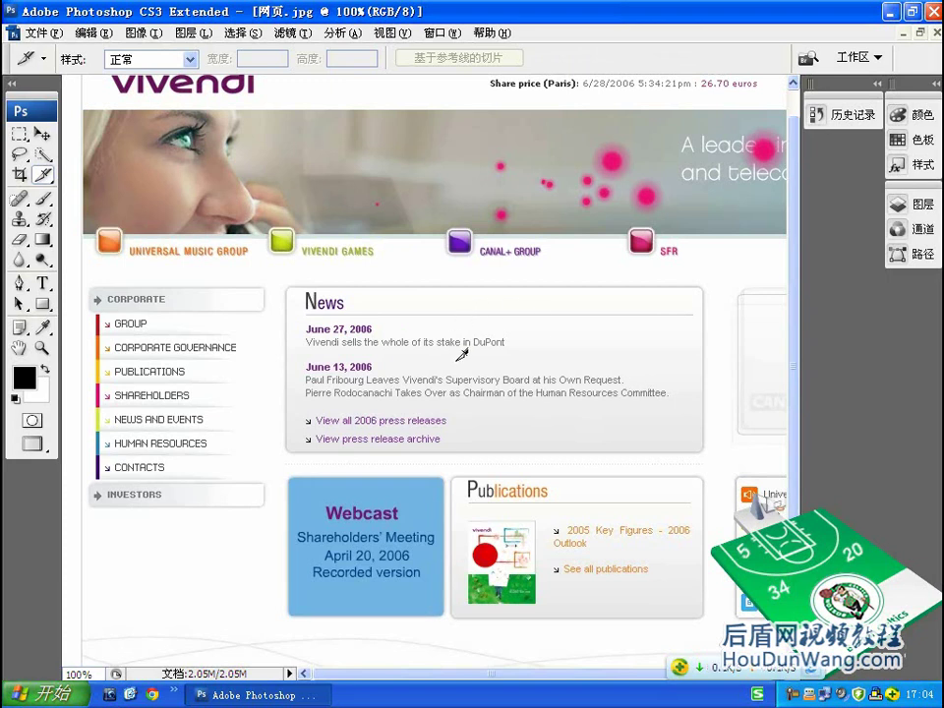
scroll(598, 312, down, 1)
scroll(644, 312, down, 1)
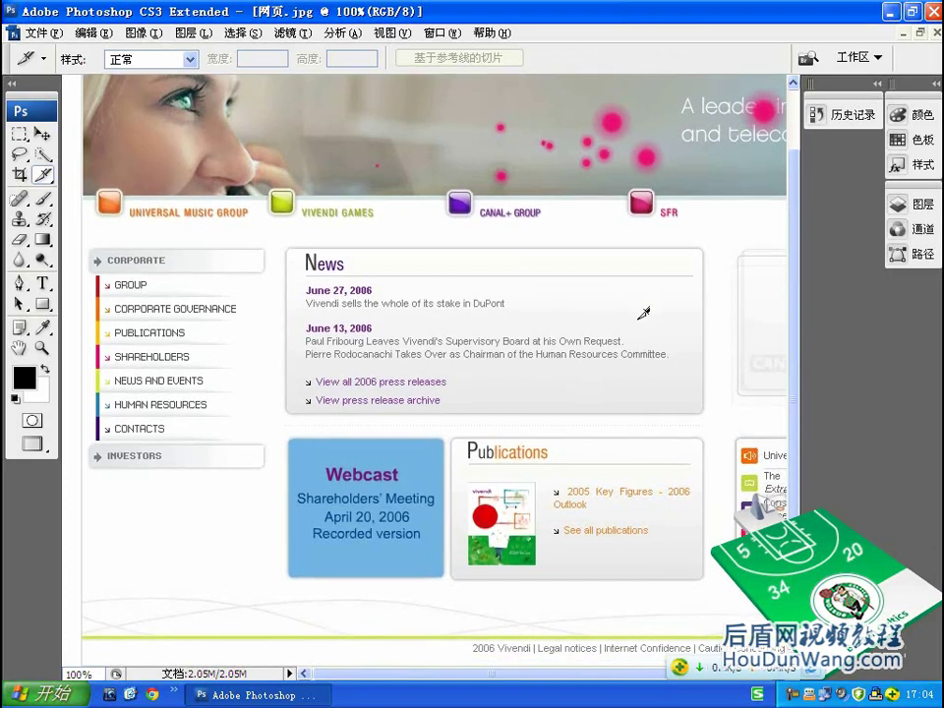
scroll(639, 313, up, 2)
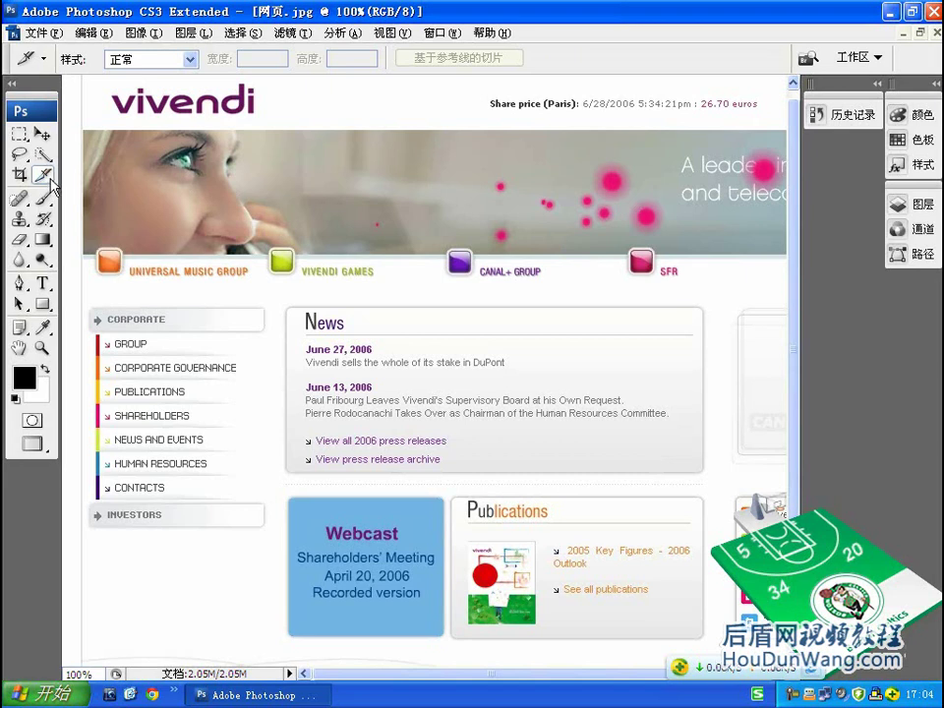
- With the Slice Tool in Normal style, draw slice 03 across the banner centre
right_click(51, 180)
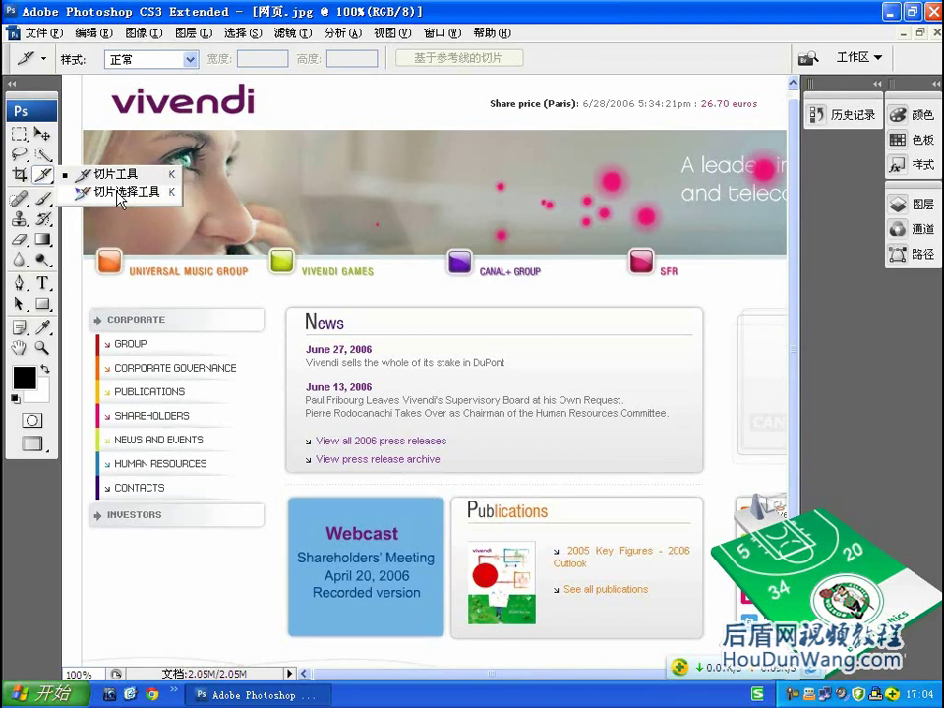
click(90, 169)
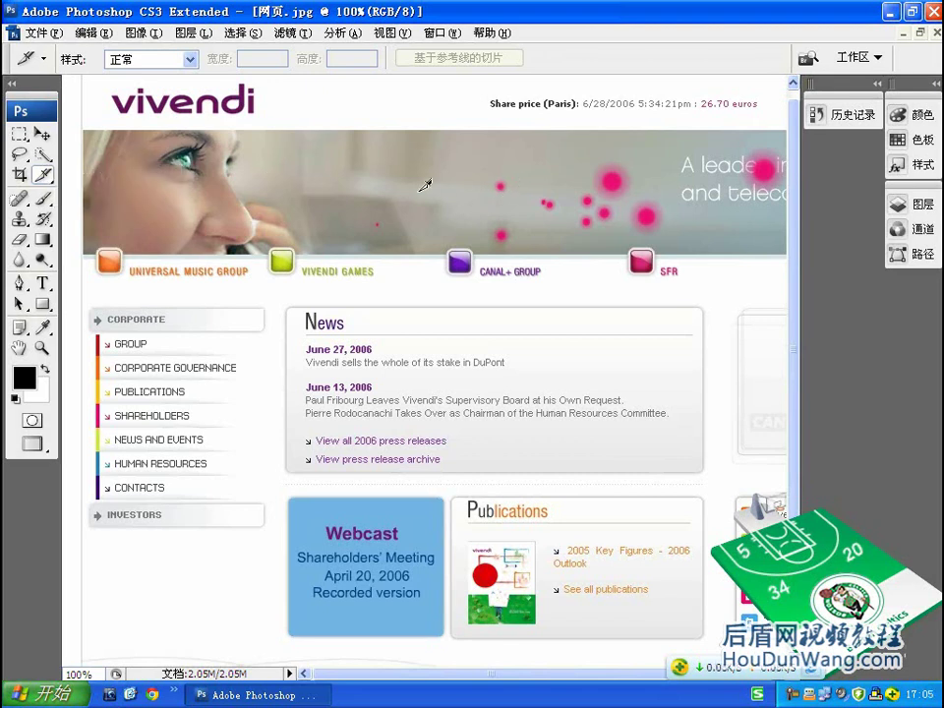
mouse_move(272, 145)
mouse_down()
mouse_move(346, 231)
mouse_move(616, 281)
mouse_up()
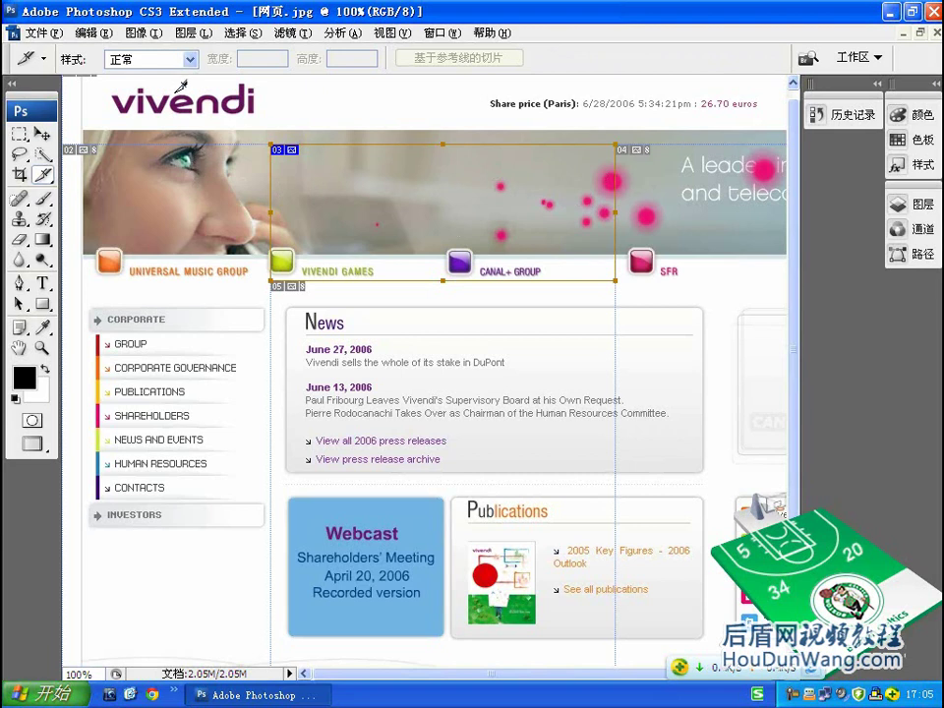
scroll(344, 97, up, 1)
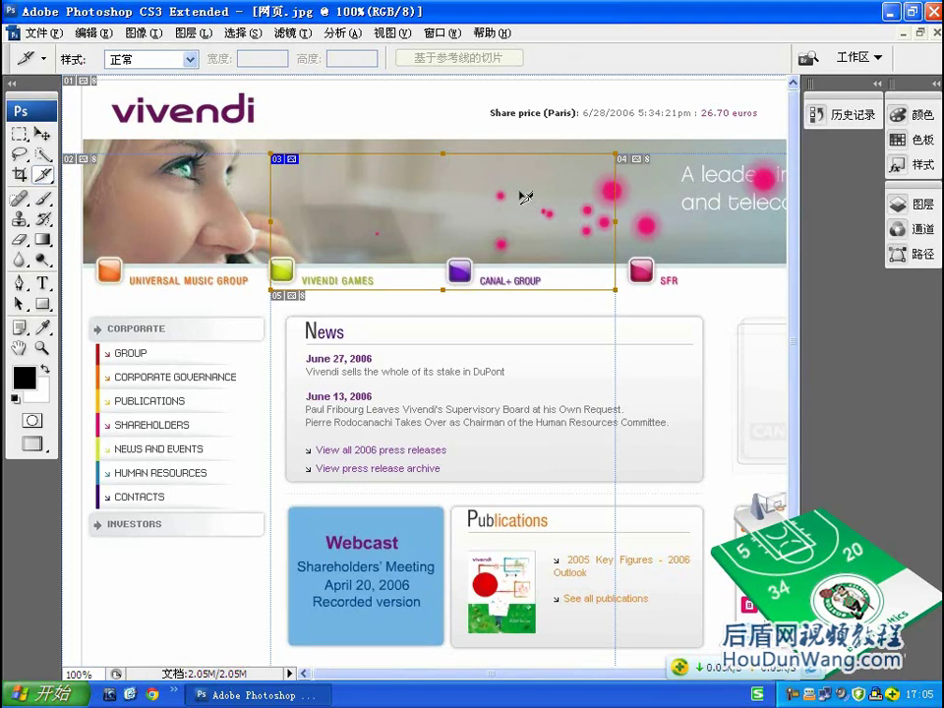
- Draw user slice 07 over the two June 2006 News headlines
mouse_move(370, 335)
mouse_down()
mouse_move(430, 396)
mouse_move(587, 426)
mouse_up()
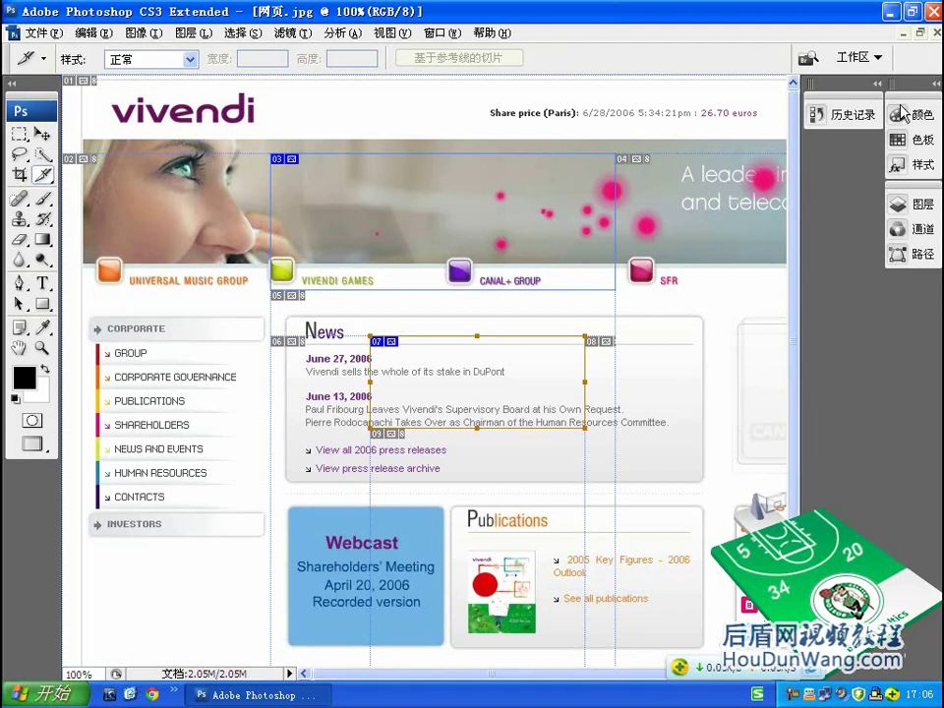
- Restore and reposition the 网页.jpg document window, dismissing a stray Open dialog
click(920, 32)
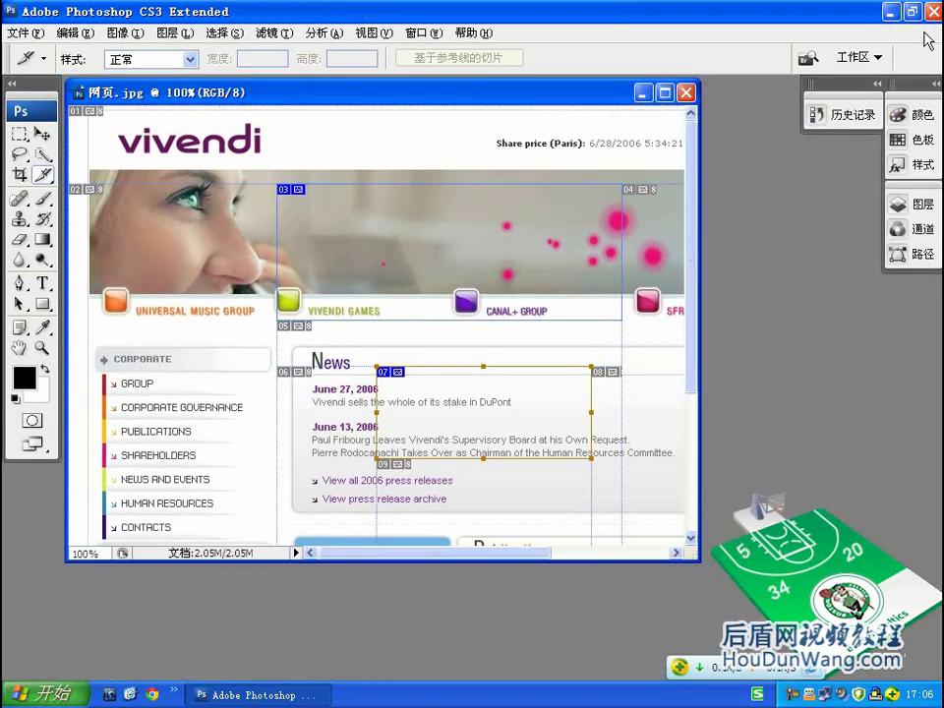
click(664, 93)
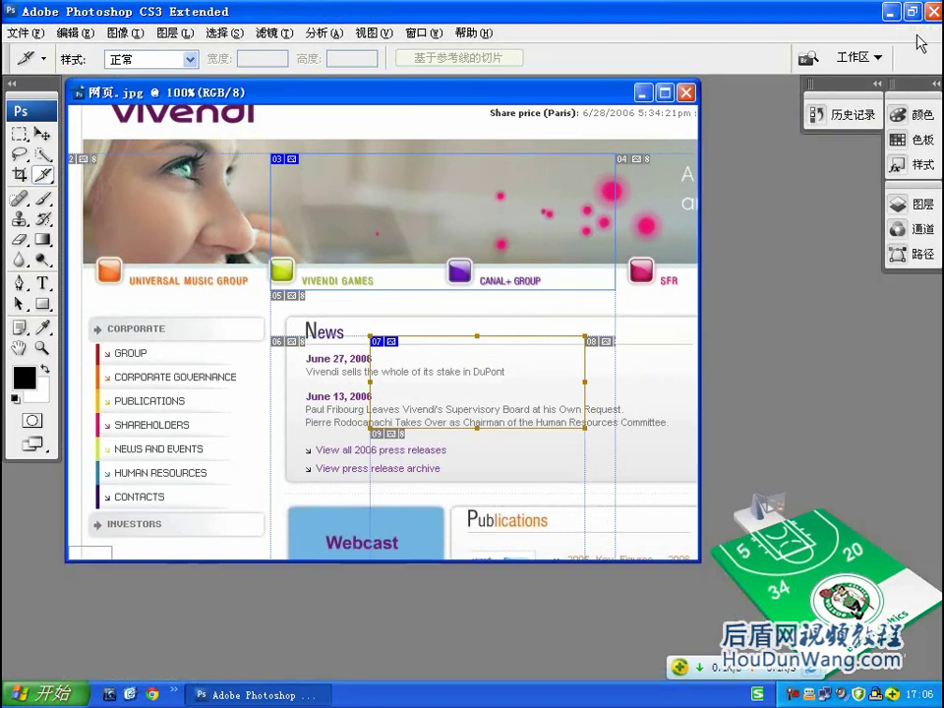
double_click(691, 32)
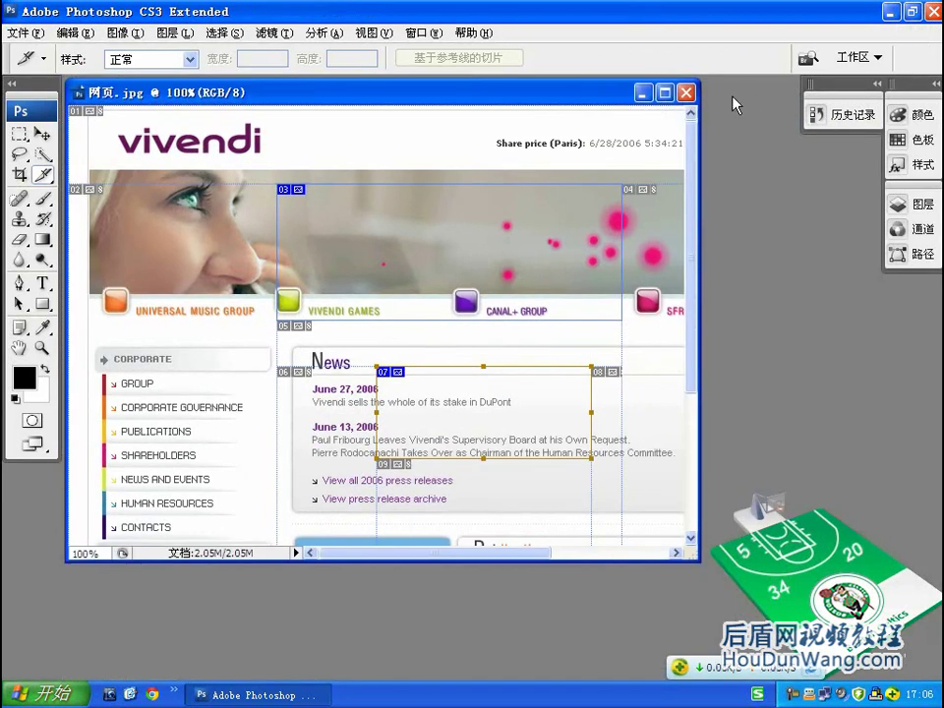
drag(616, 96, 565, 204)
double_click(719, 160)
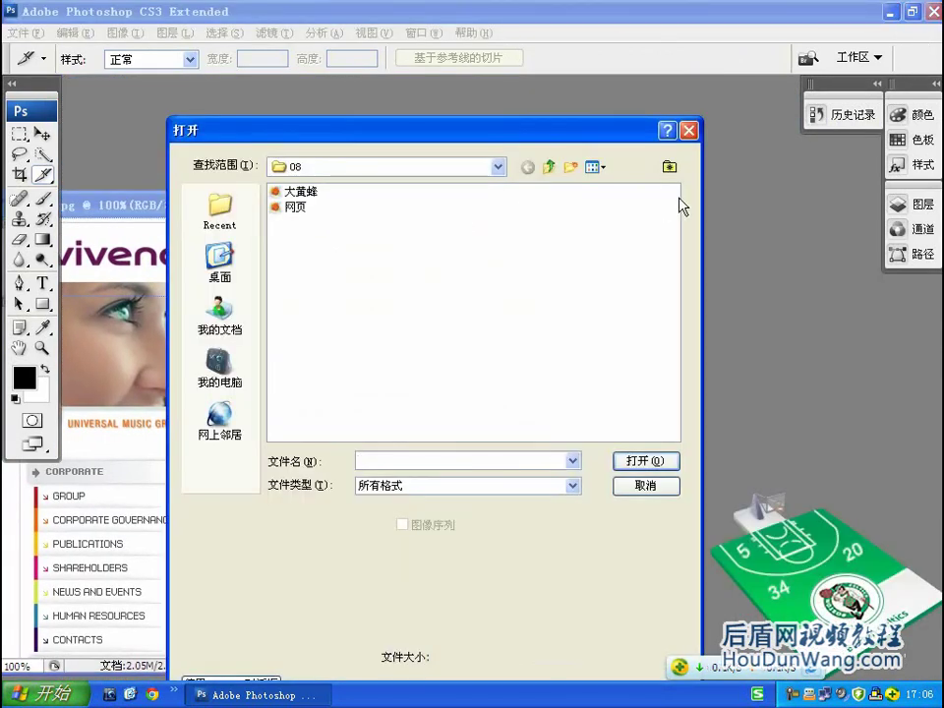
click(688, 130)
- Create a blank 500×400 pixel document and minimize the 网页.jpg window
ctrl+double_click(809, 216)
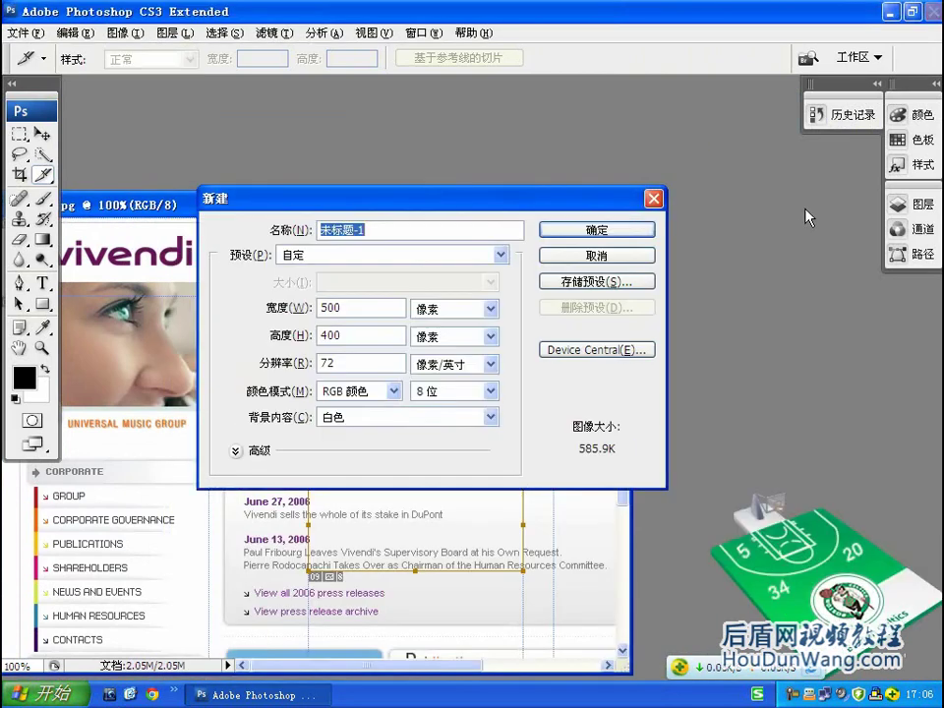
click(598, 251)
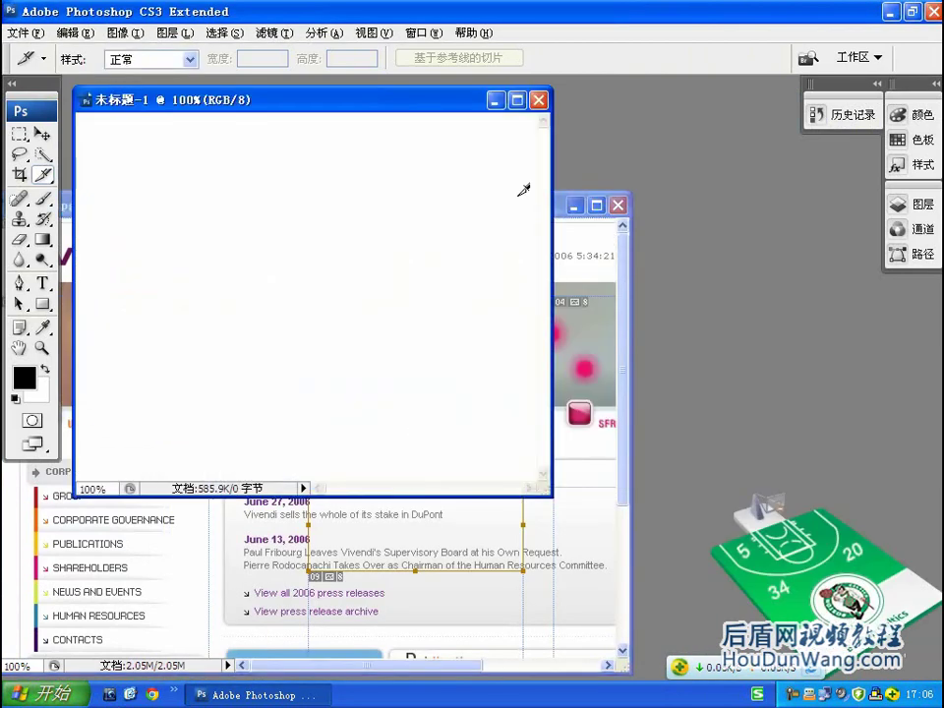
click(576, 206)
drag(459, 108, 499, 162)
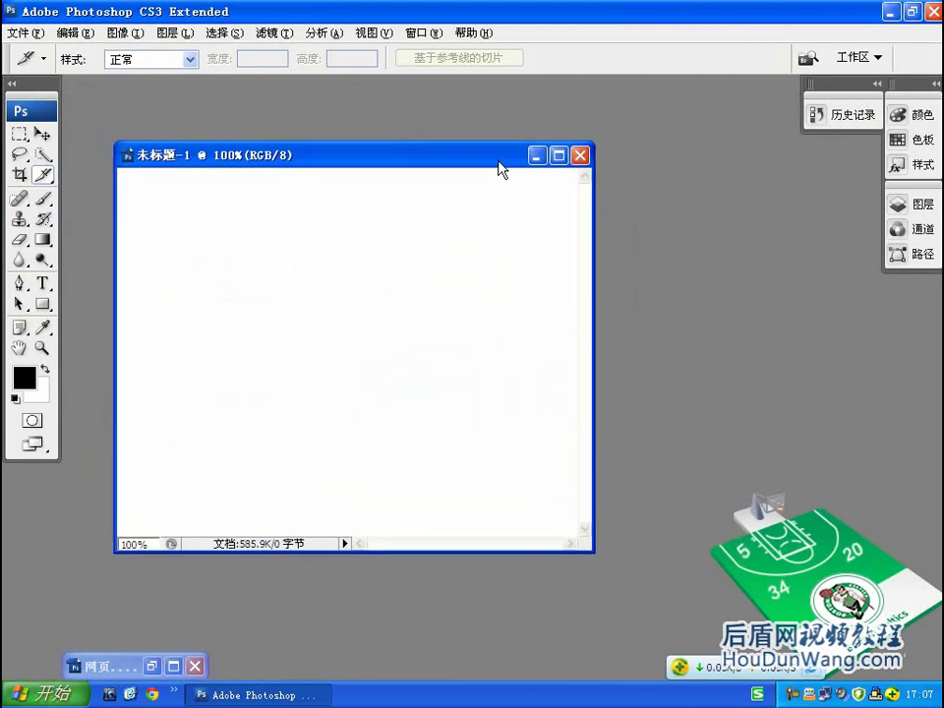
click(565, 154)
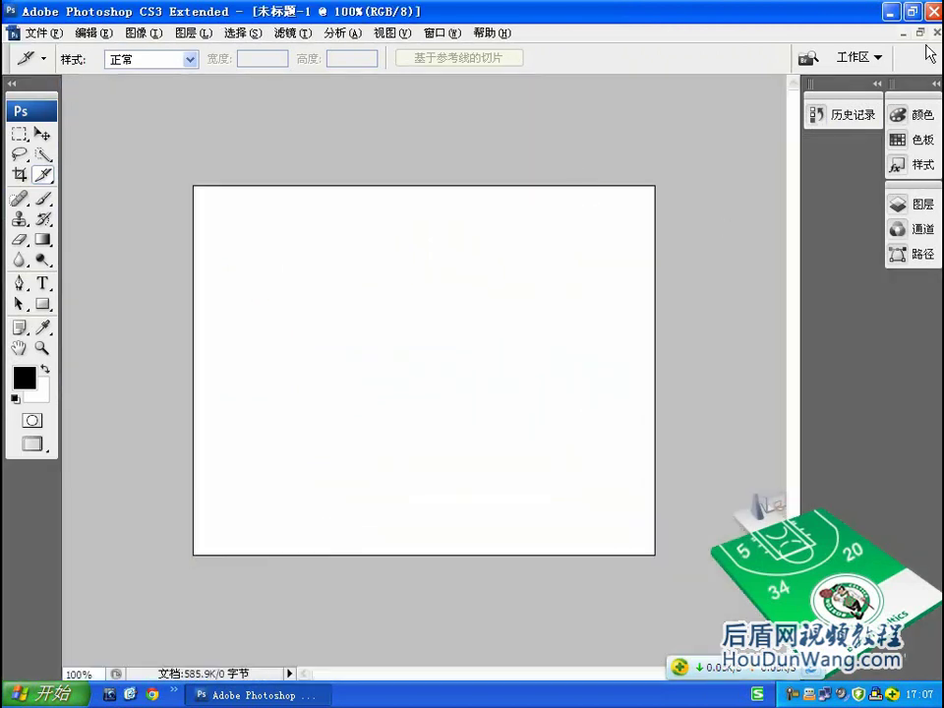
click(920, 32)
- Select the 大黄蜂 image in the Open dialog and open it
double_click(790, 249)
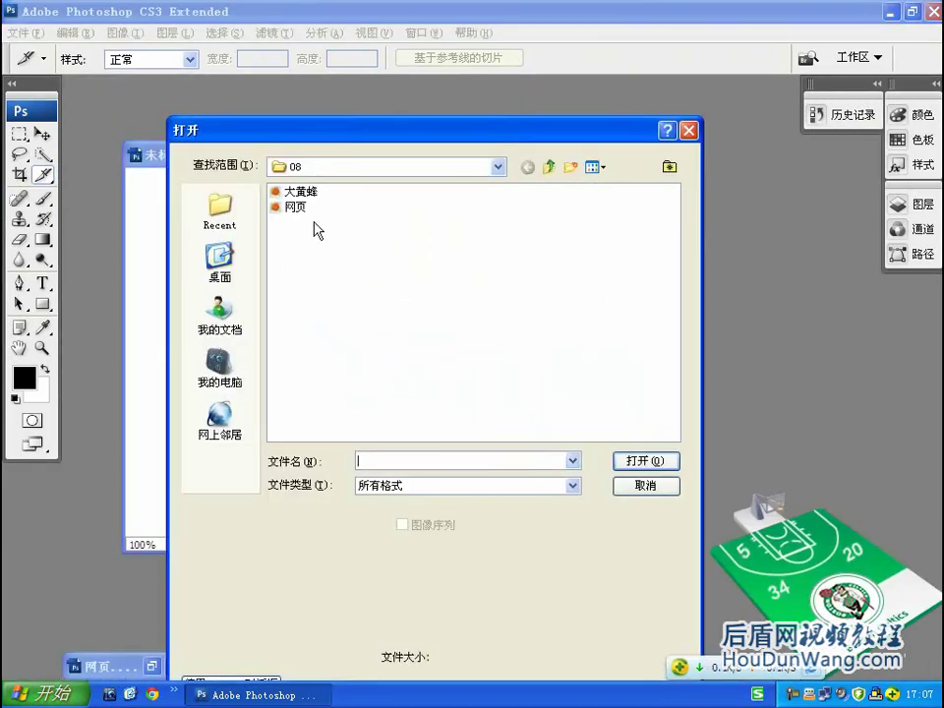
click(301, 192)
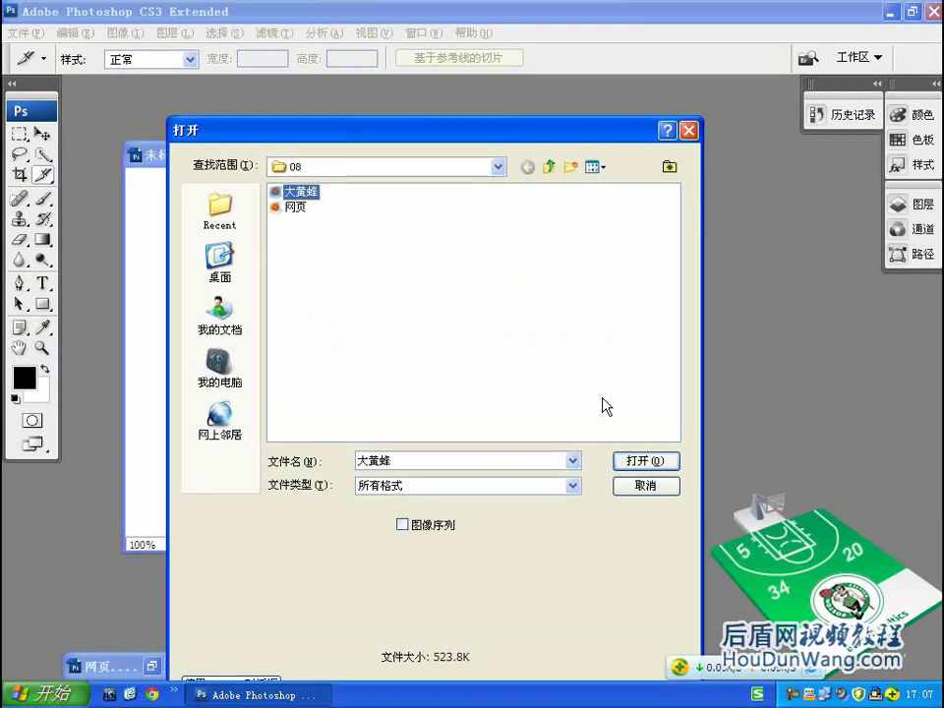
click(645, 461)
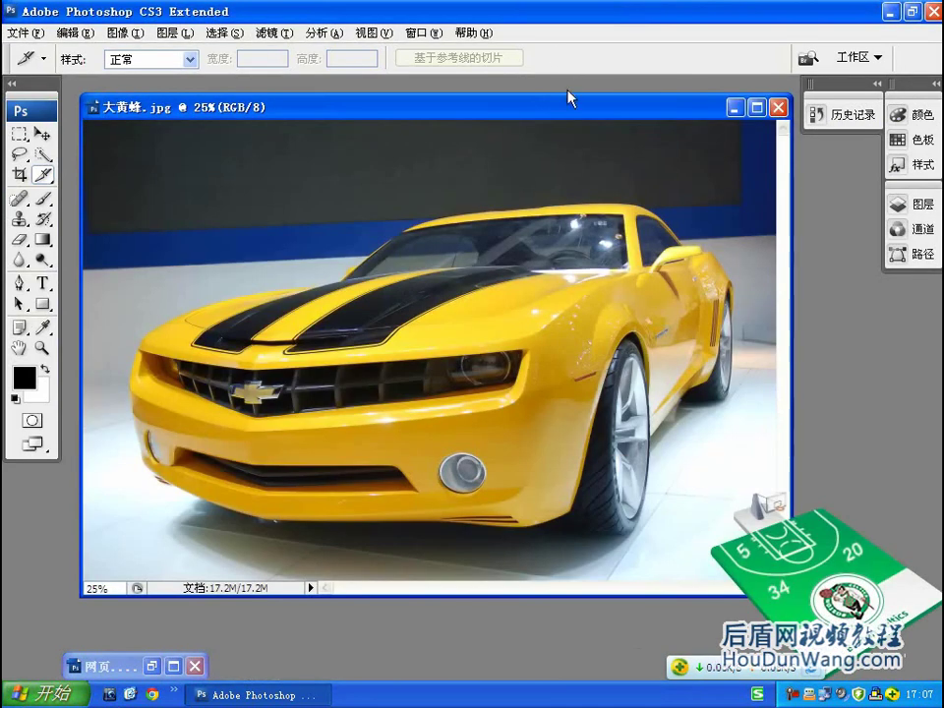
- Drag the 大黄蜂 car photo into 未标题-1 as a new layer with the Move tool
drag(569, 103, 776, 293)
click(43, 133)
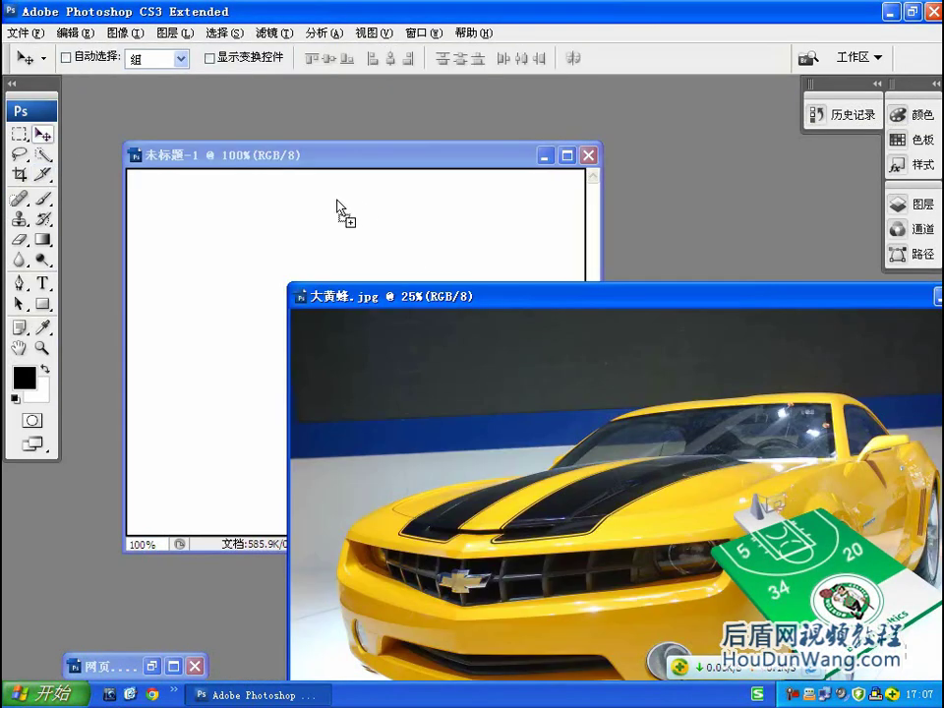
drag(485, 390, 354, 222)
drag(901, 304, 738, 351)
click(780, 344)
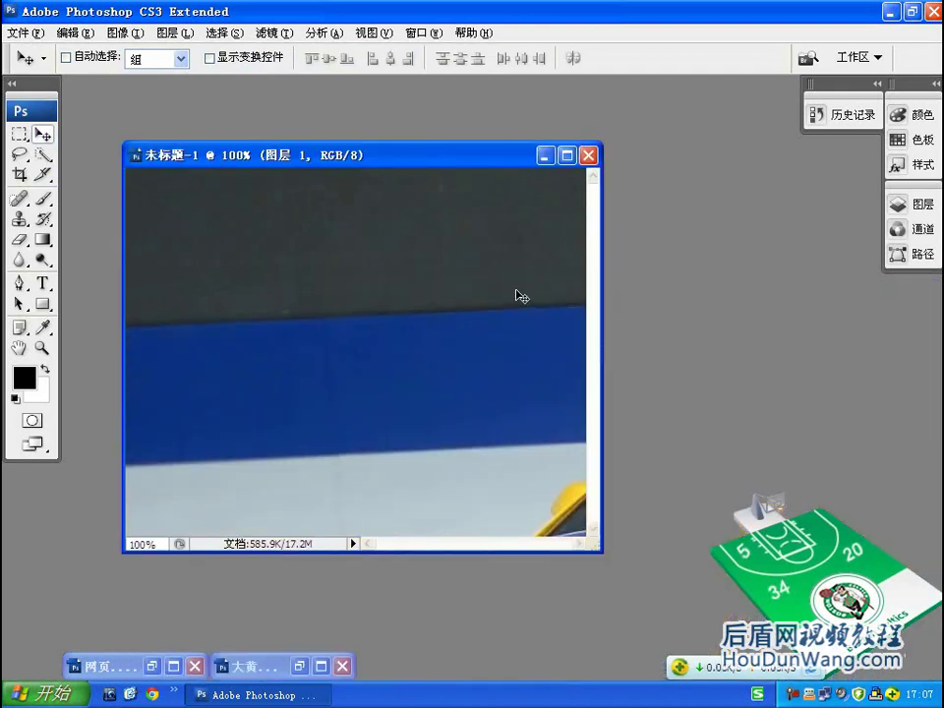
- Free-transform the car layer to 20% with linked width and height, centred on the canvas
key(ctrl+t)
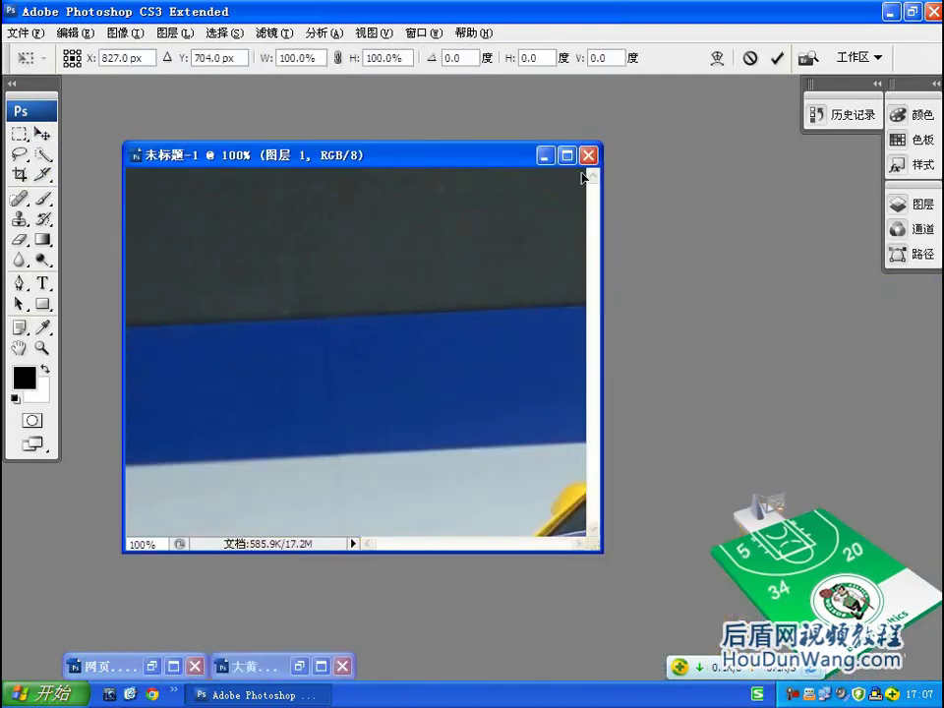
click(568, 155)
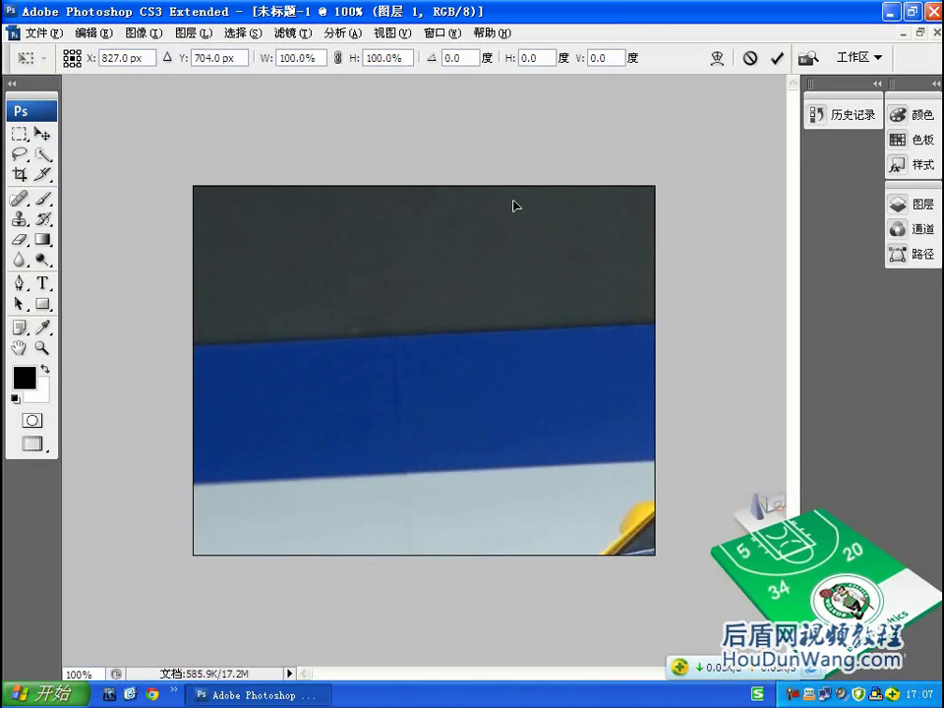
drag(299, 58, 270, 77)
text(50)
key(Return)
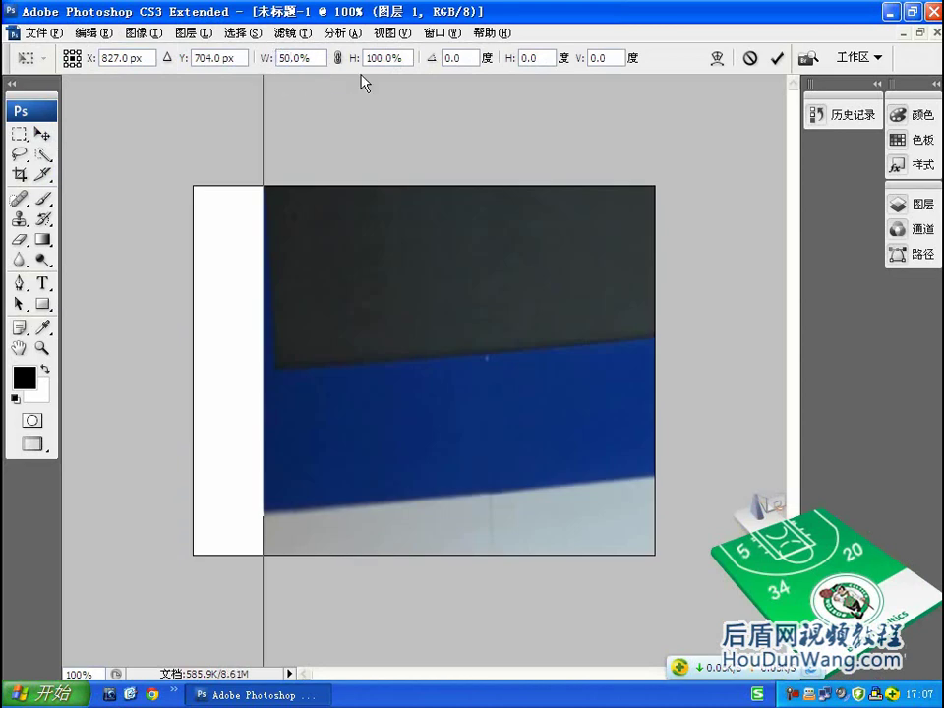
click(339, 57)
drag(509, 365, 326, 164)
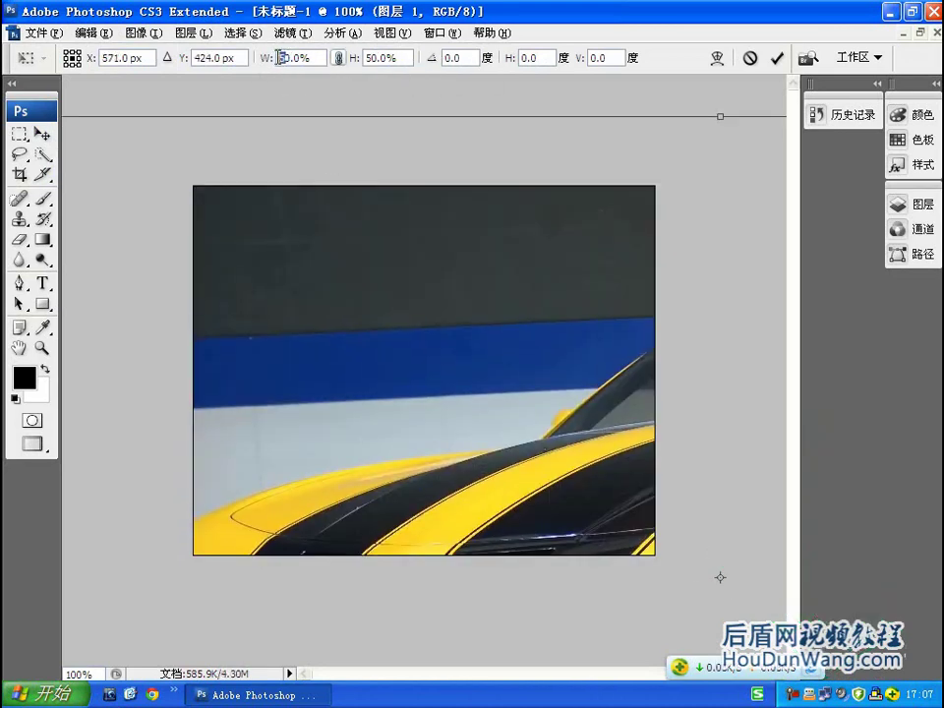
drag(291, 55, 282, 55)
text(20)
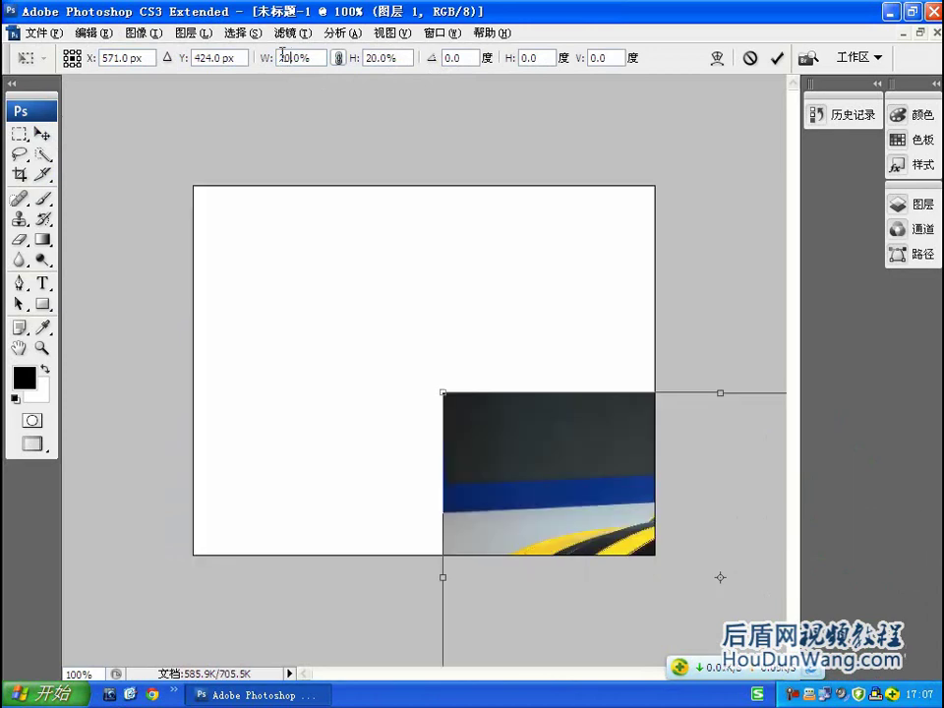
drag(567, 423, 244, 155)
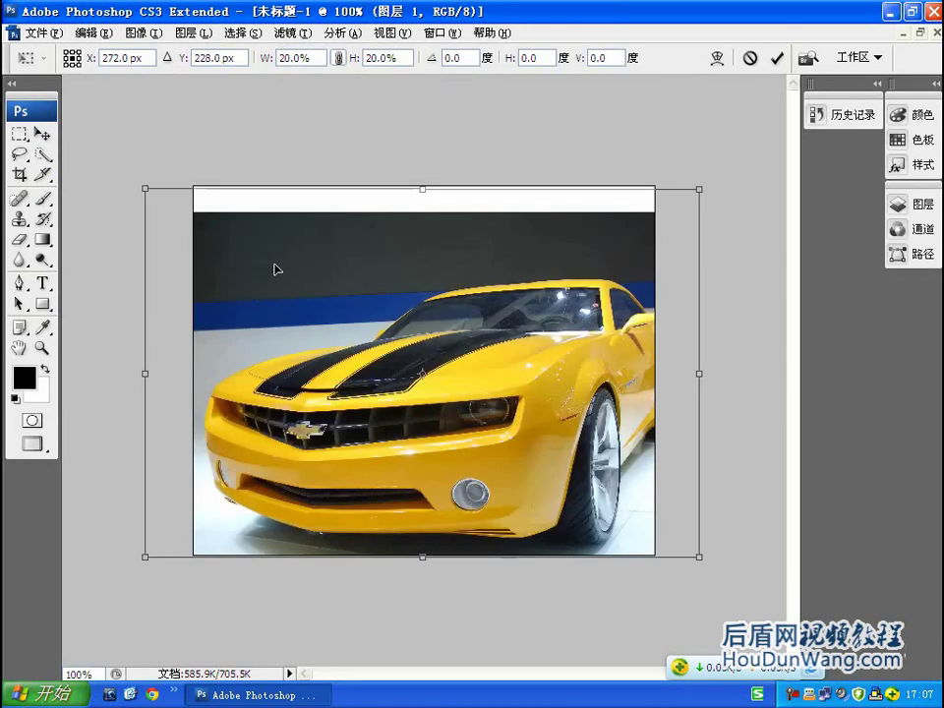
drag(344, 201, 351, 204)
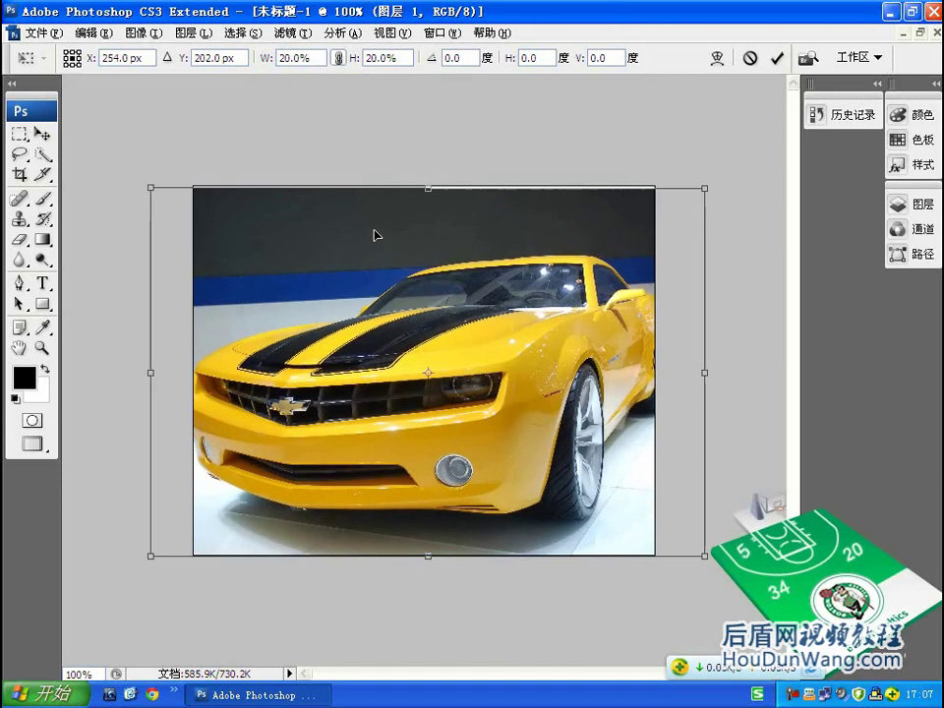
key(v)
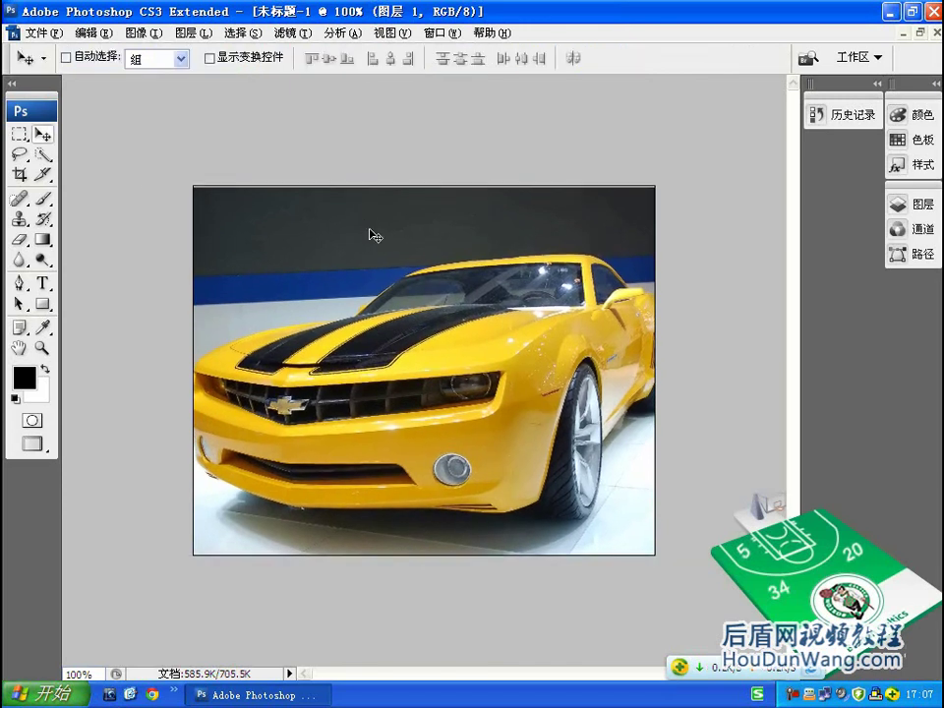
- Create layer-based slice 02 from car layer 图层 1 via the Layer menu
click(915, 205)
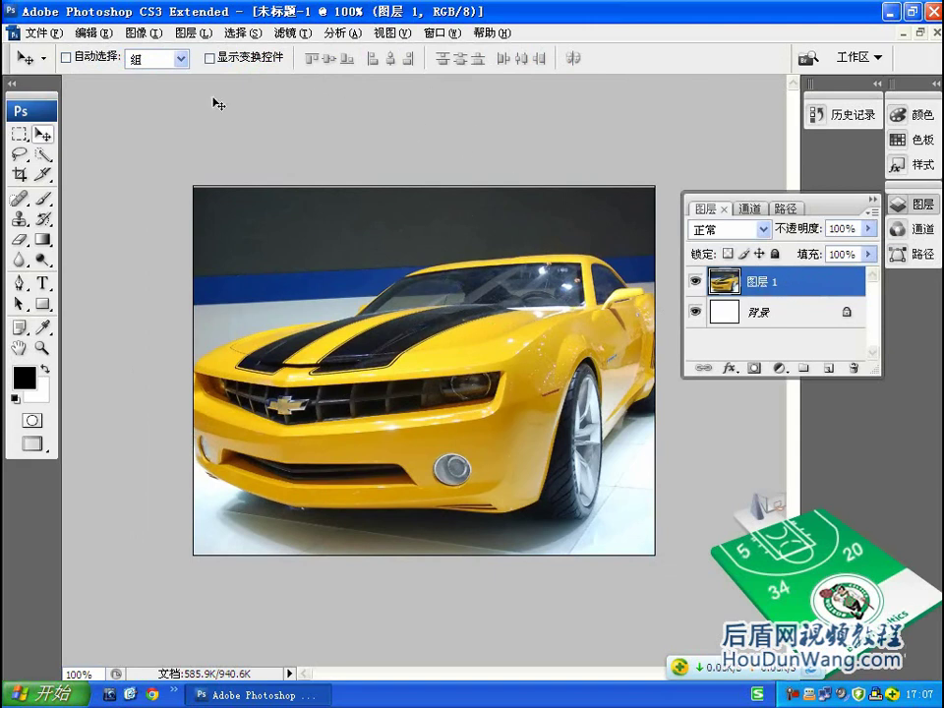
key(k)
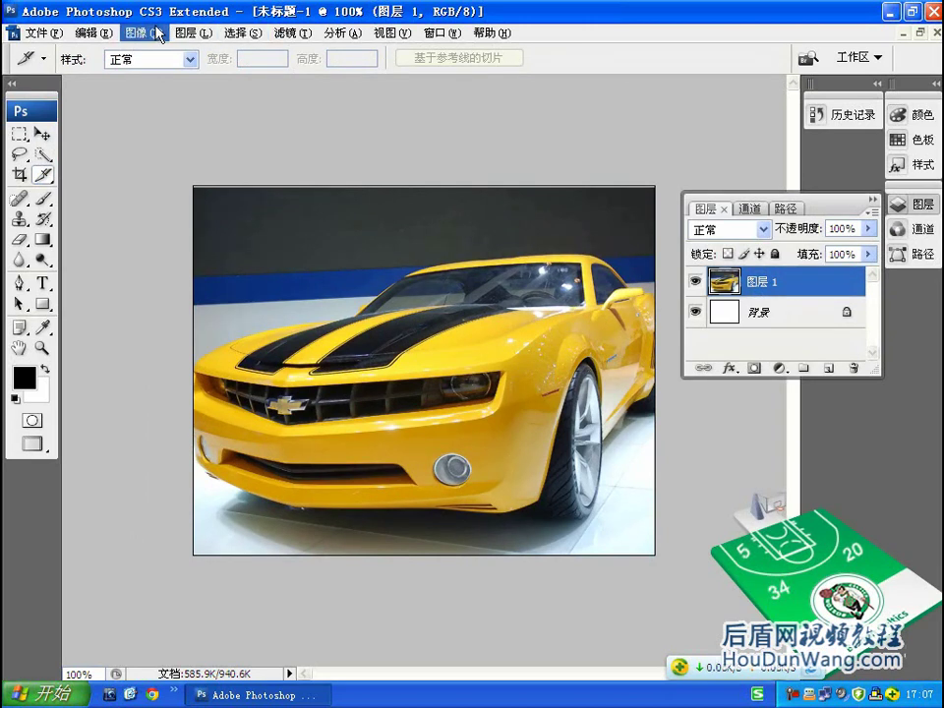
click(156, 36)
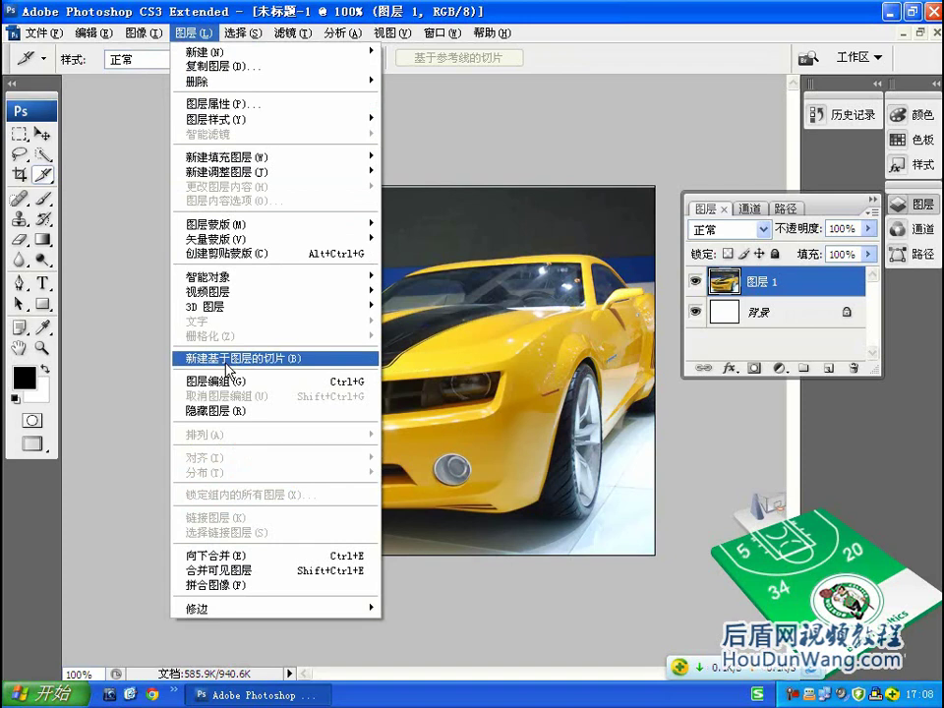
click(227, 360)
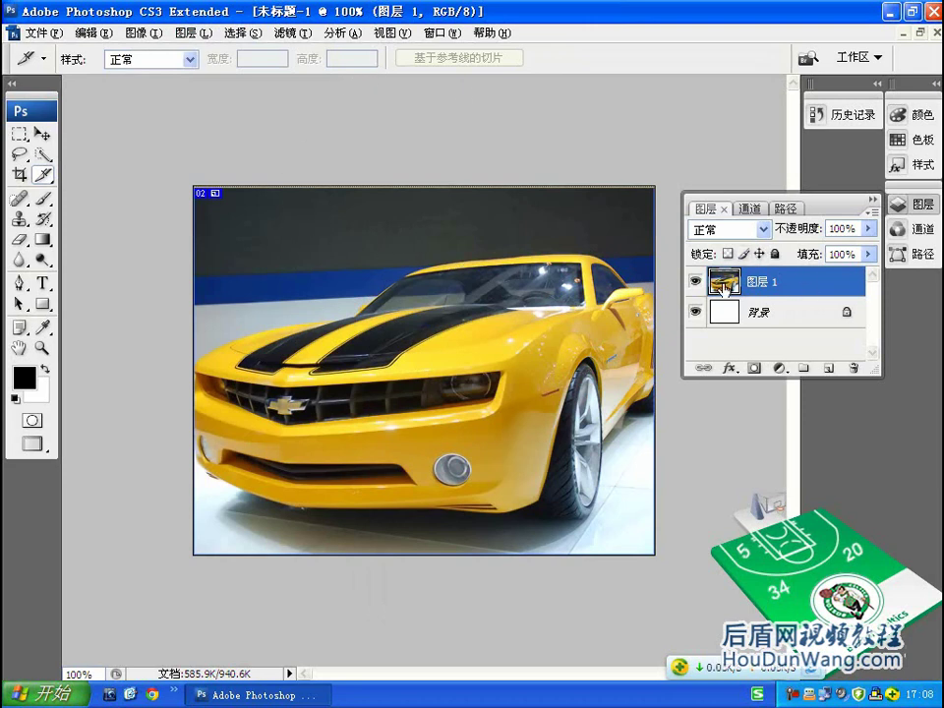
click(834, 114)
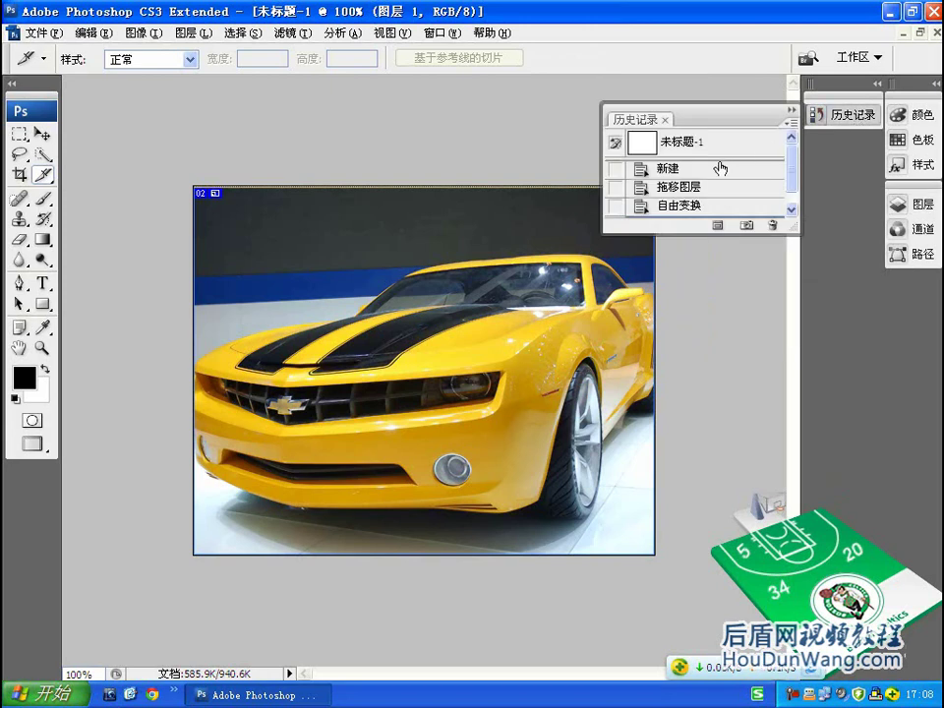
- Step back in History and rescale the car layer to about 55%
click(835, 106)
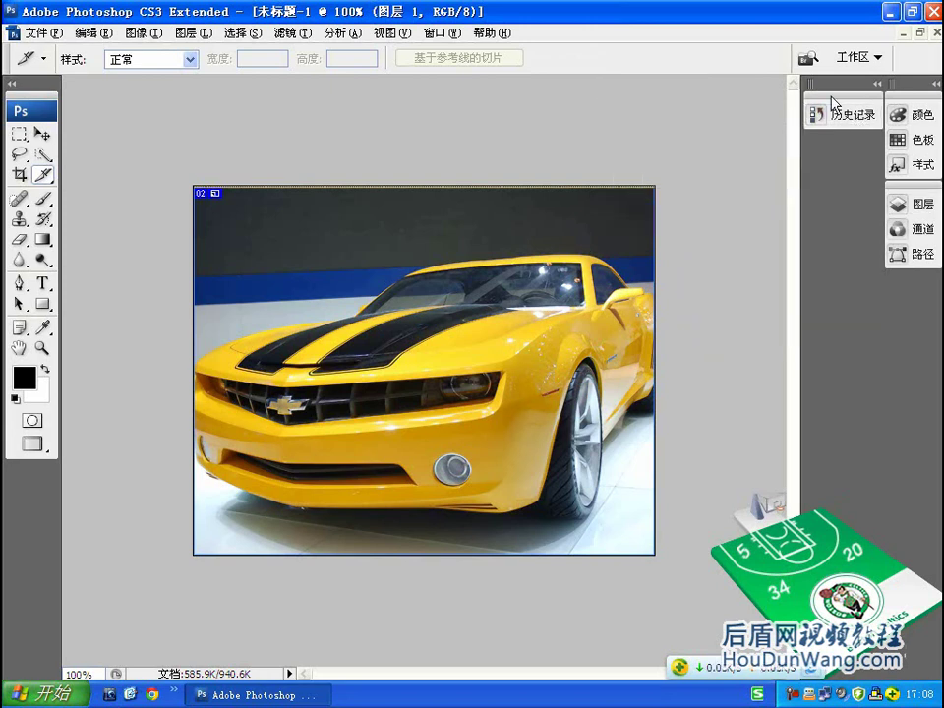
scroll(793, 181, down, 2)
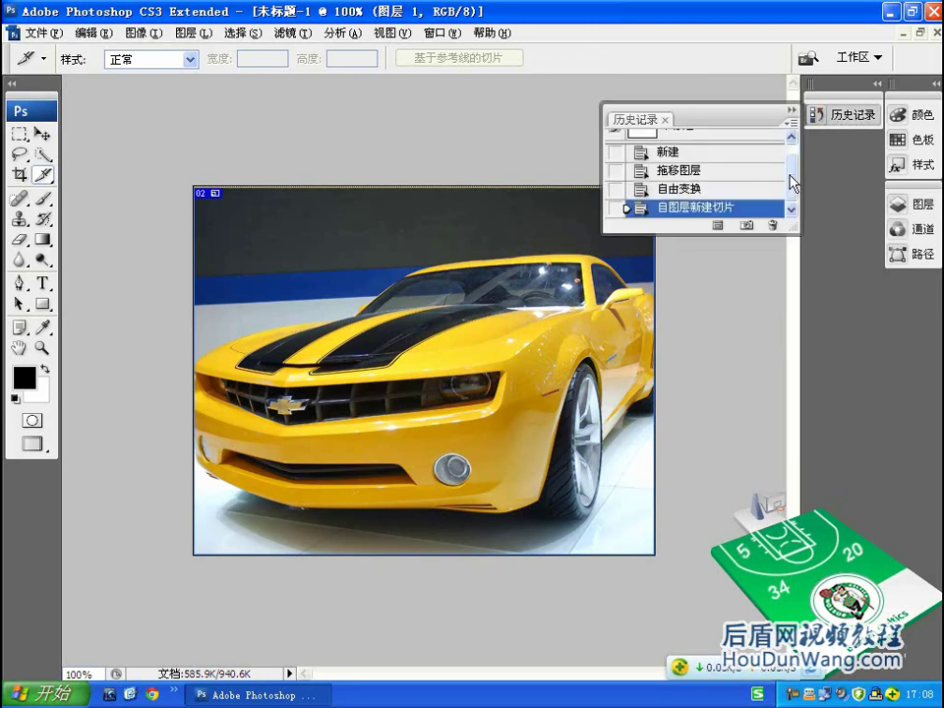
click(665, 188)
key(ctrl+t)
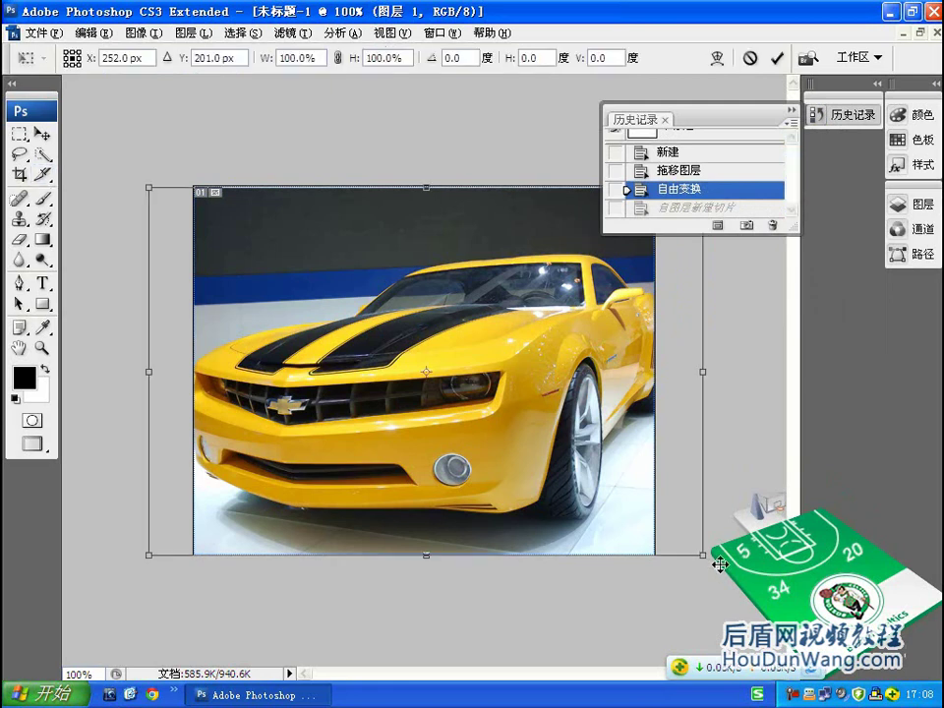
drag(703, 555, 596, 493)
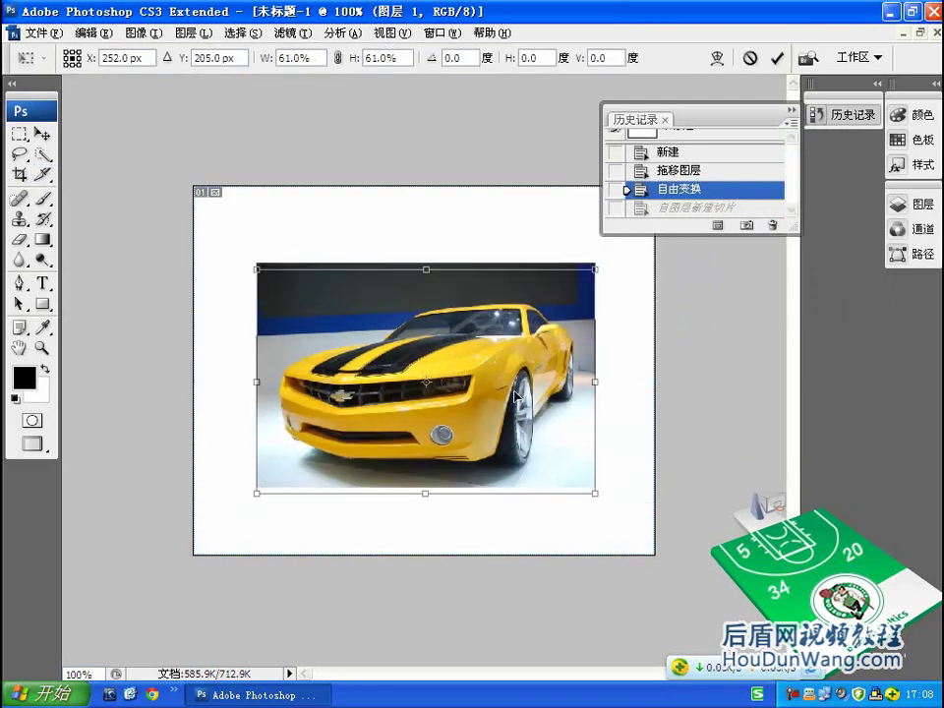
drag(517, 396, 511, 415)
drag(594, 505, 563, 483)
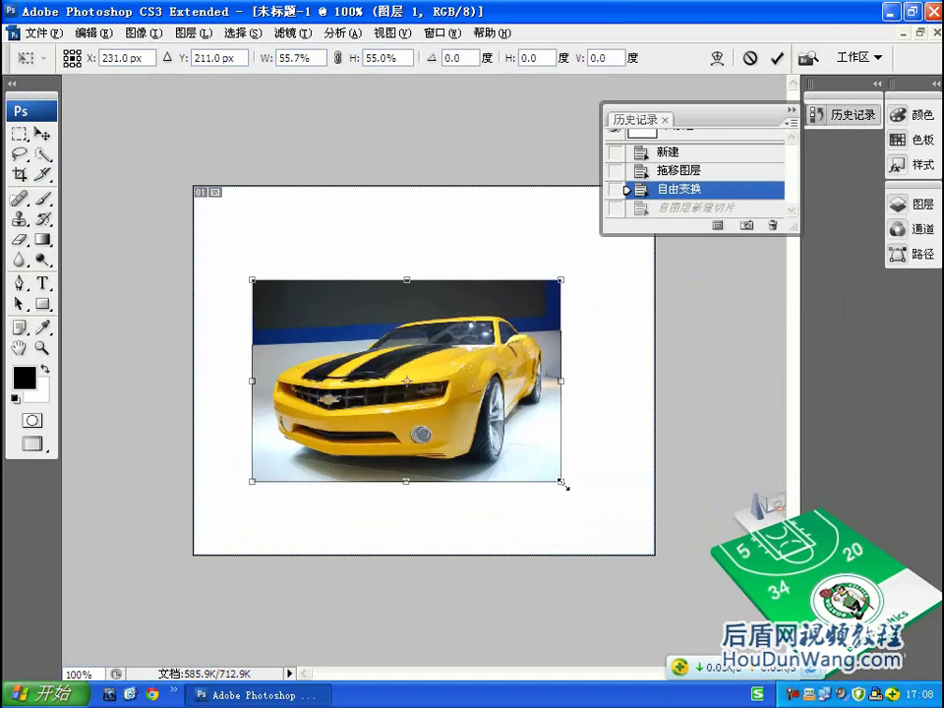
key(Return)
- Make layer-based slice 03 from the resized car layer, giving five slices
key(k)
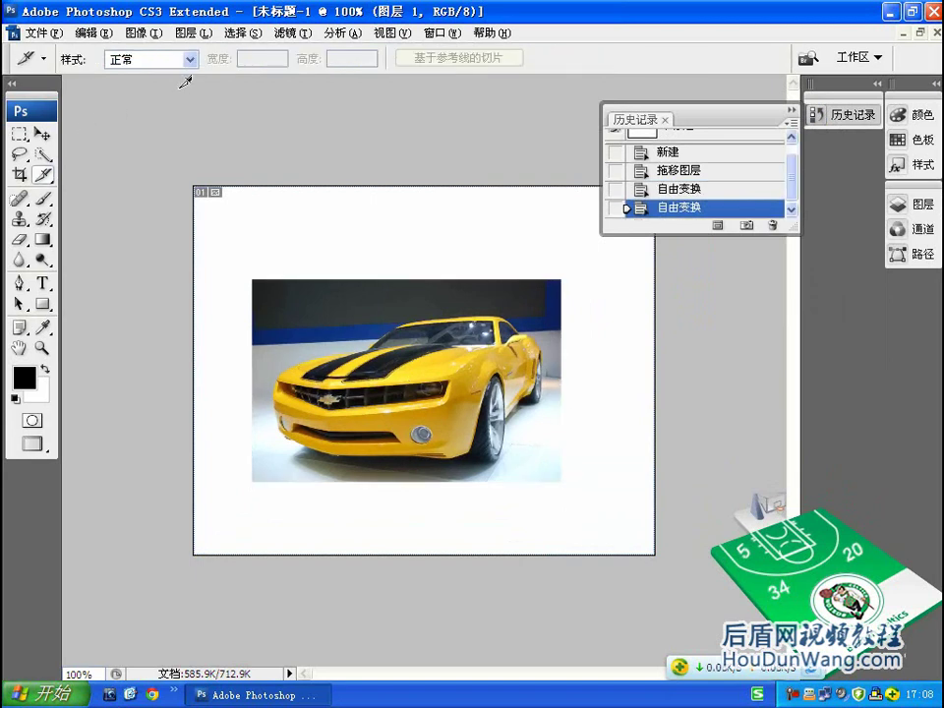
click(192, 32)
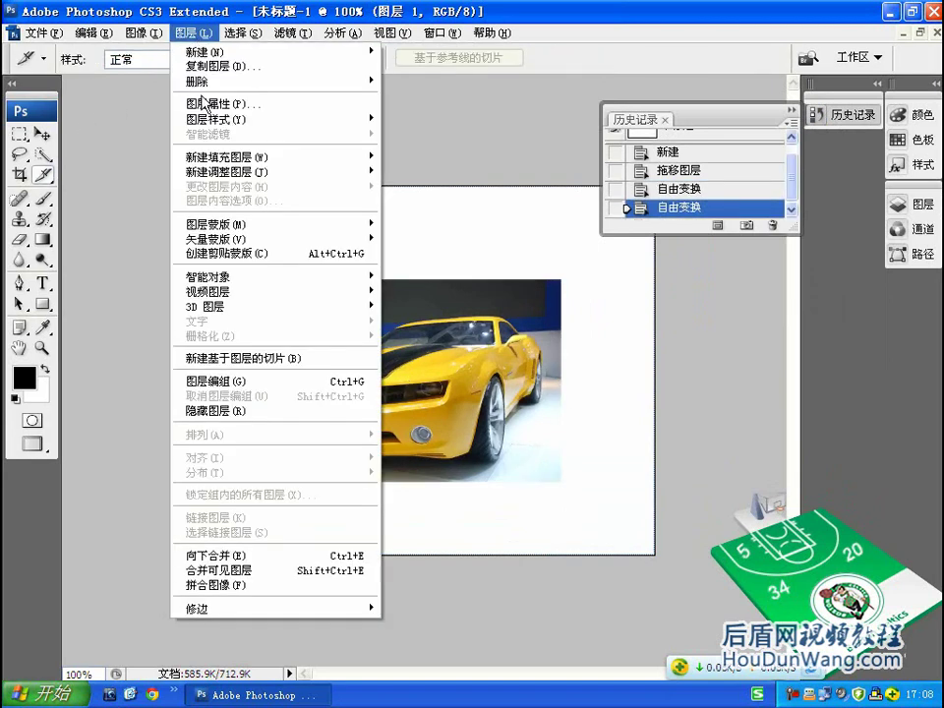
click(251, 360)
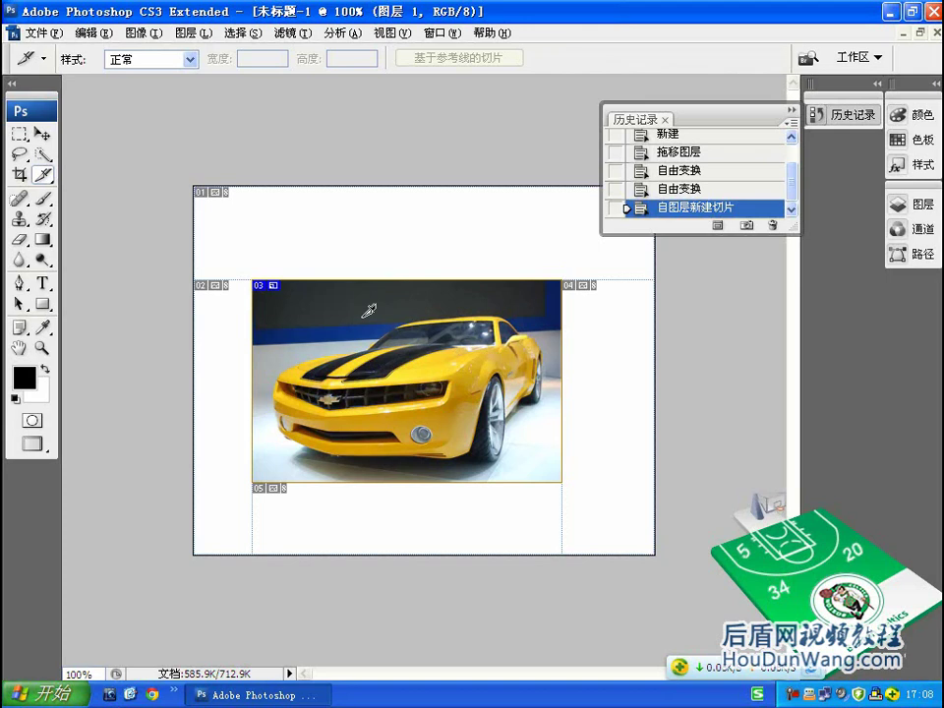
click(689, 154)
click(922, 207)
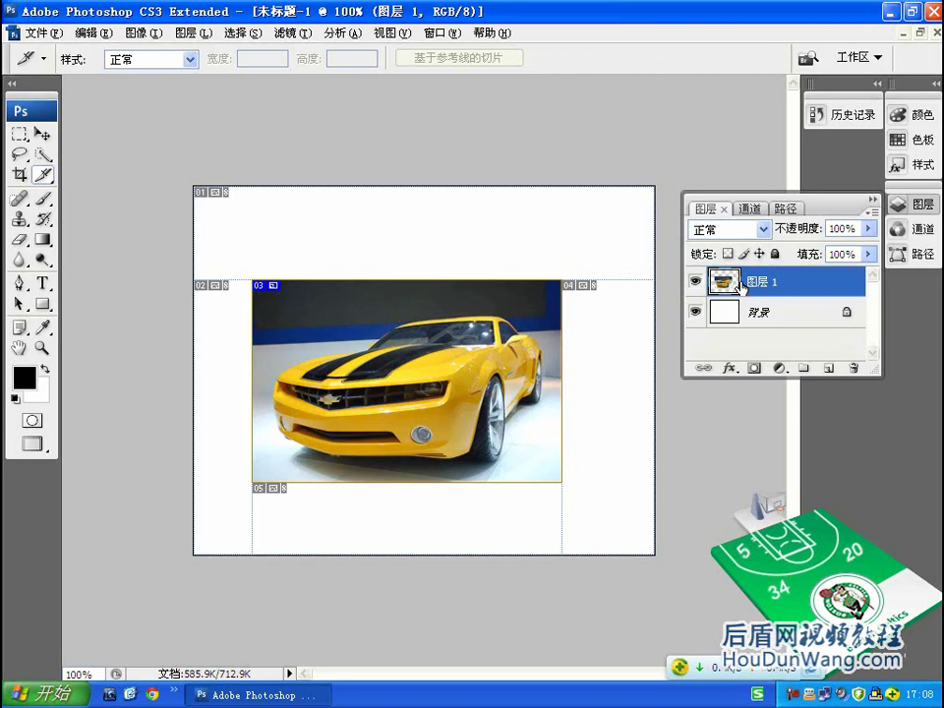
- Move the car layer with its slice 03 up and right, then swap Layers for History
click(42, 132)
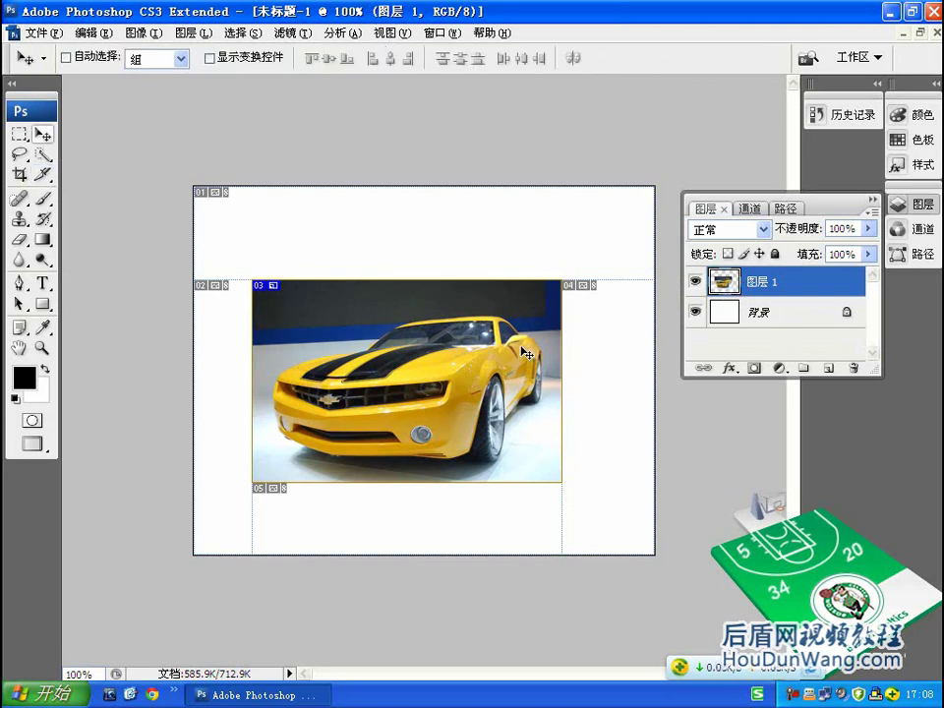
mouse_move(468, 336)
mouse_down()
mouse_move(502, 297)
mouse_move(457, 371)
mouse_up()
mouse_move(401, 426)
mouse_down()
mouse_move(448, 327)
mouse_move(561, 335)
mouse_move(348, 366)
mouse_move(436, 350)
mouse_up()
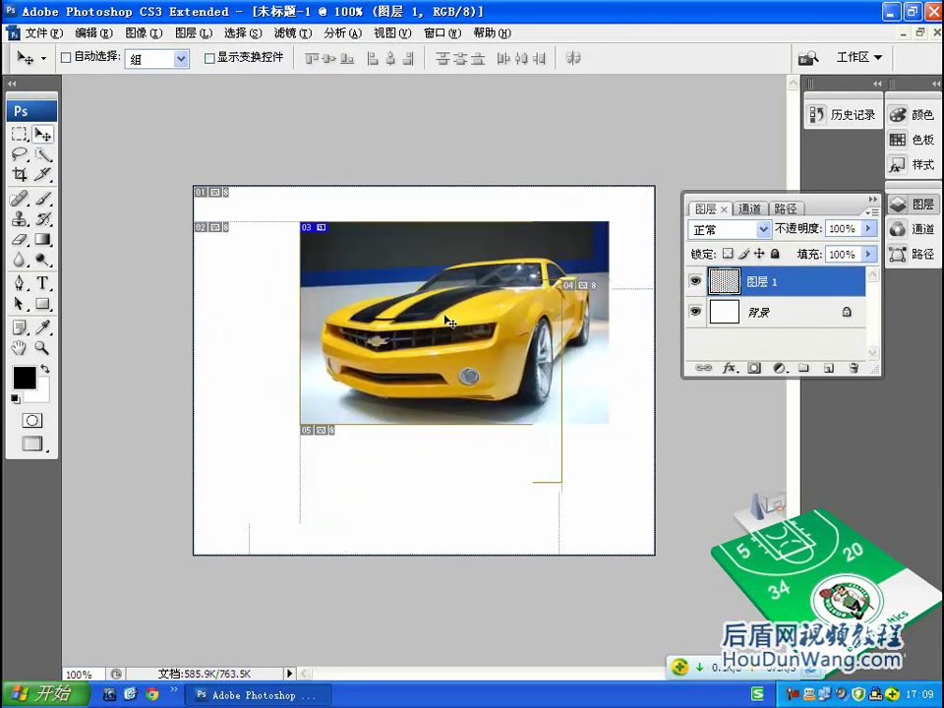
mouse_move(436, 349)
mouse_down()
mouse_move(430, 367)
mouse_move(636, 296)
mouse_up()
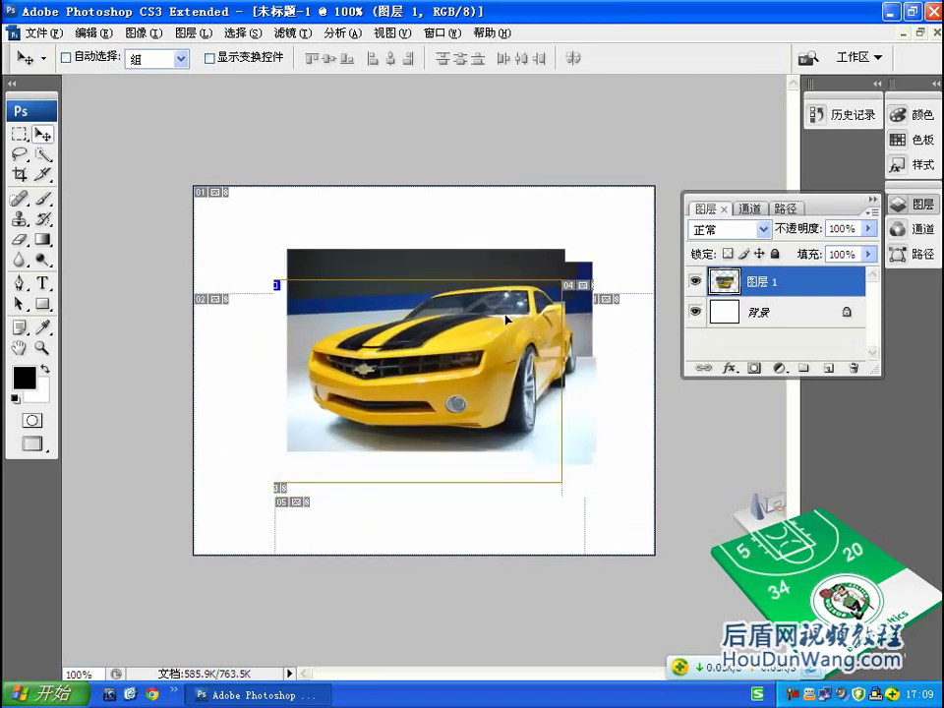
click(880, 209)
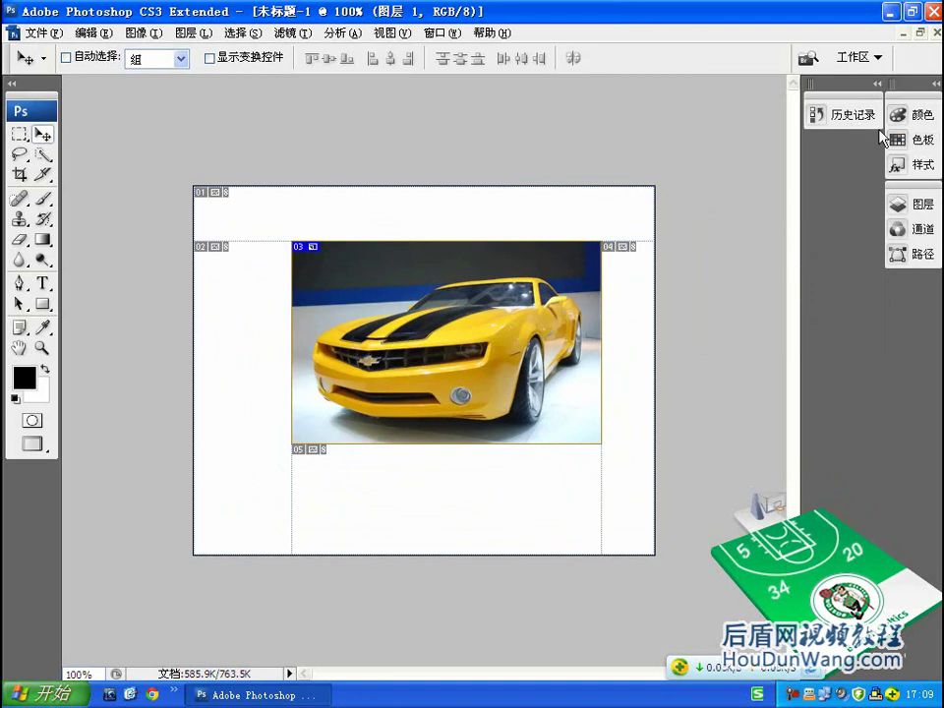
click(841, 114)
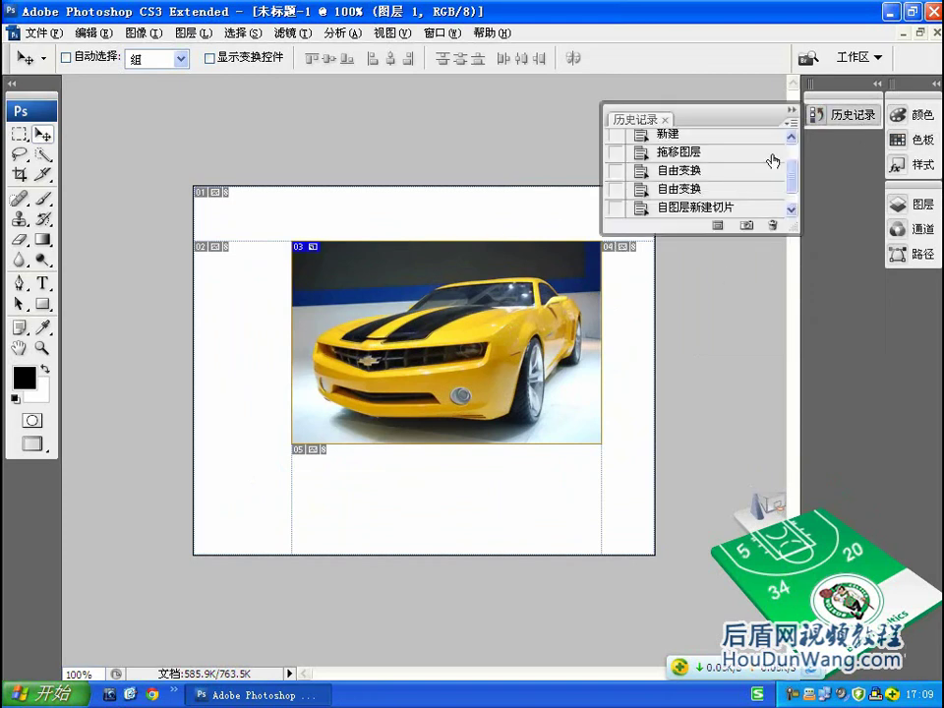
- Minimize the car document, maximize the 网页.jpg webpage image, and select the Slice tool
click(792, 109)
click(913, 32)
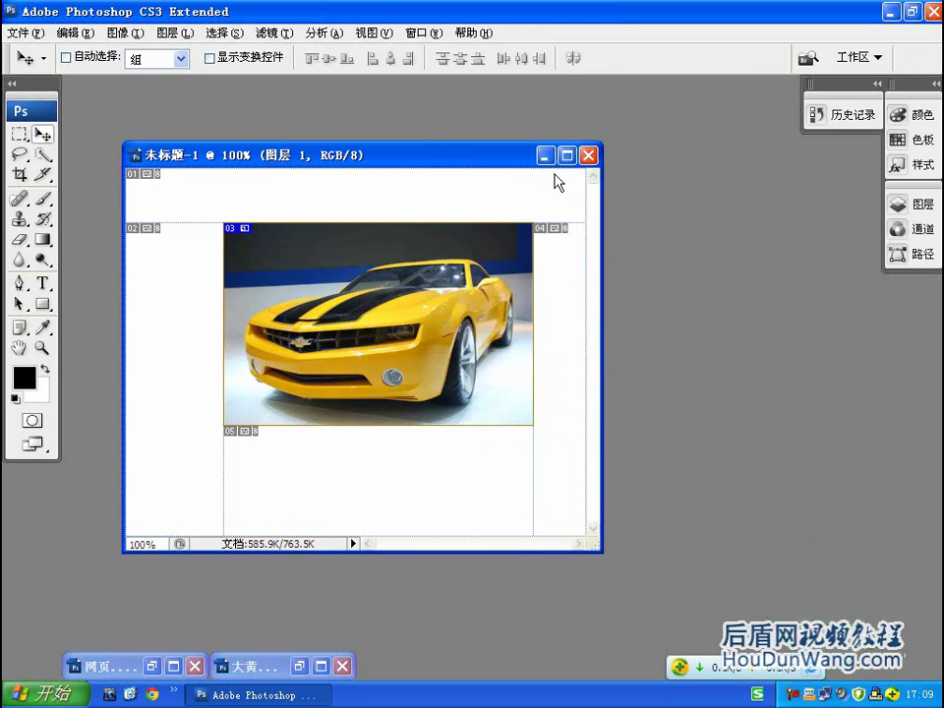
click(547, 155)
click(341, 667)
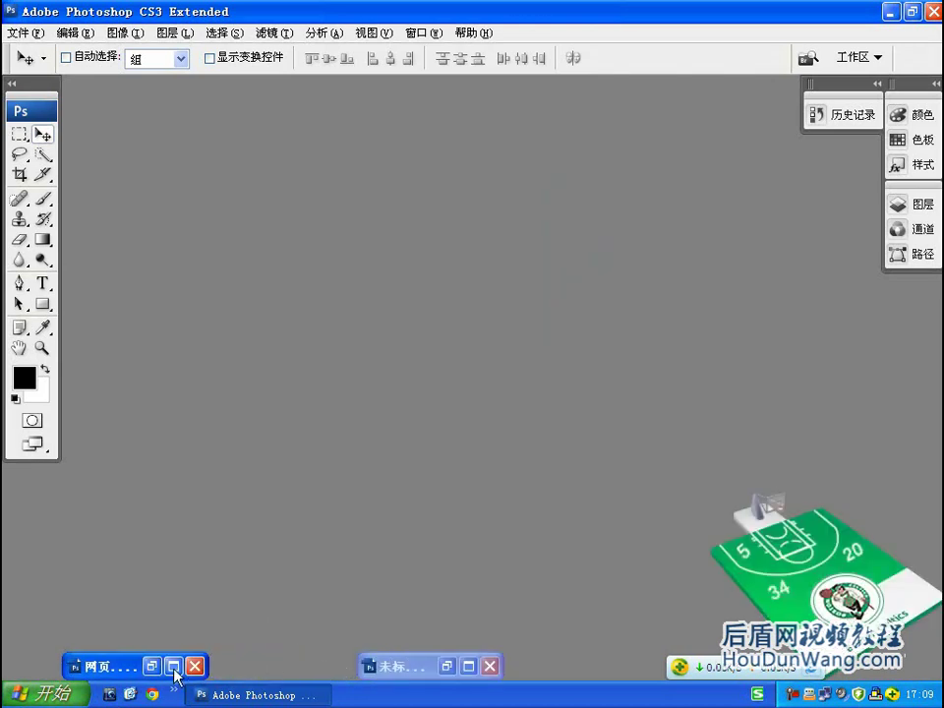
click(151, 666)
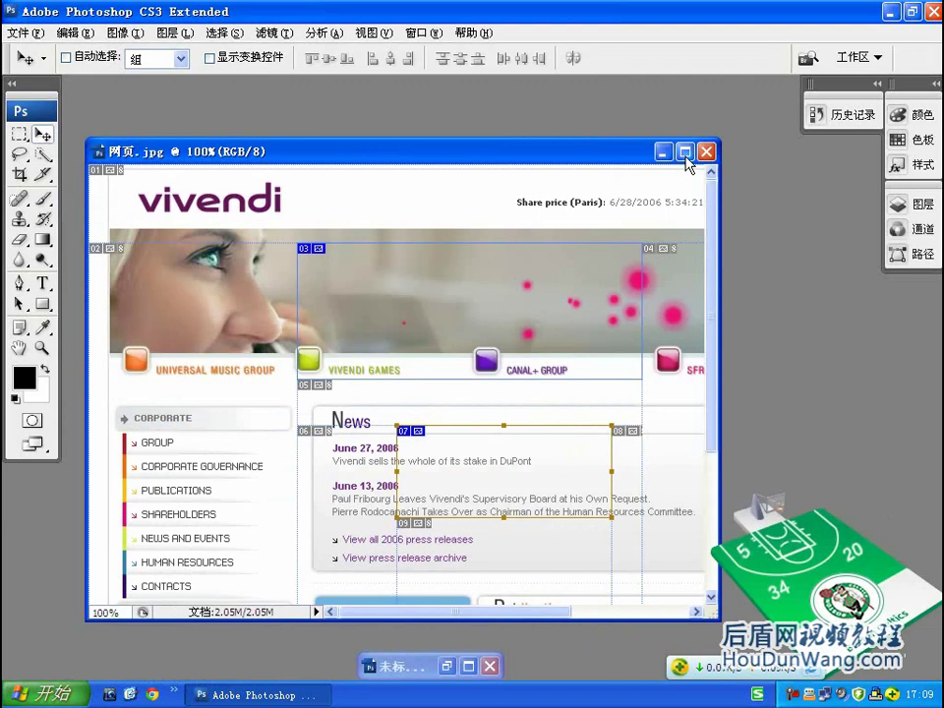
click(675, 148)
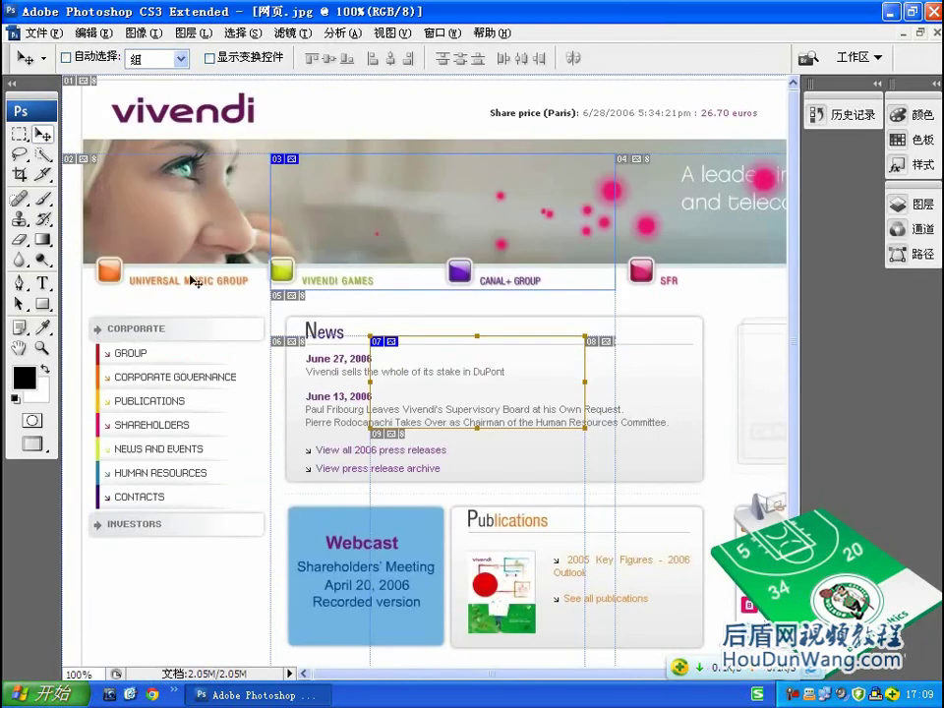
click(45, 175)
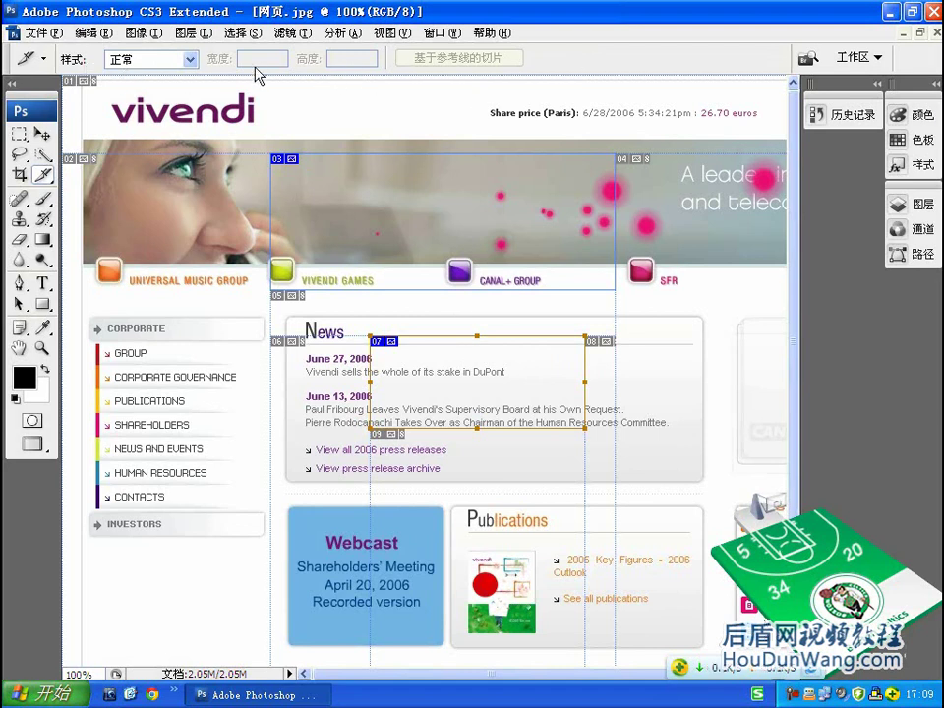
- Keep the slice style on Normal (正常) and lock all slices with View > Lock Slices
click(189, 60)
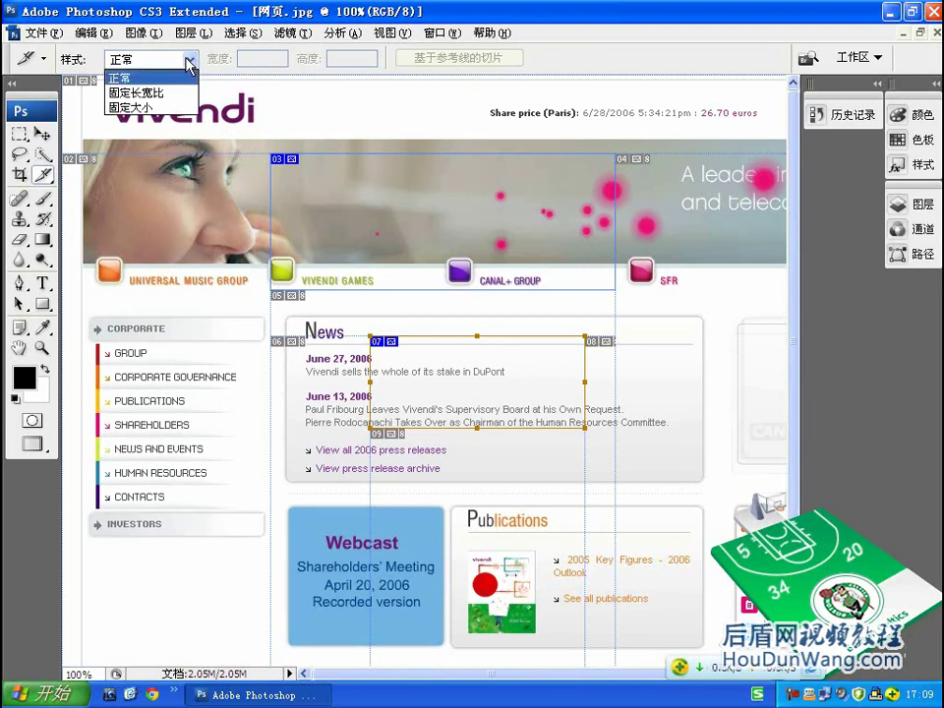
click(189, 63)
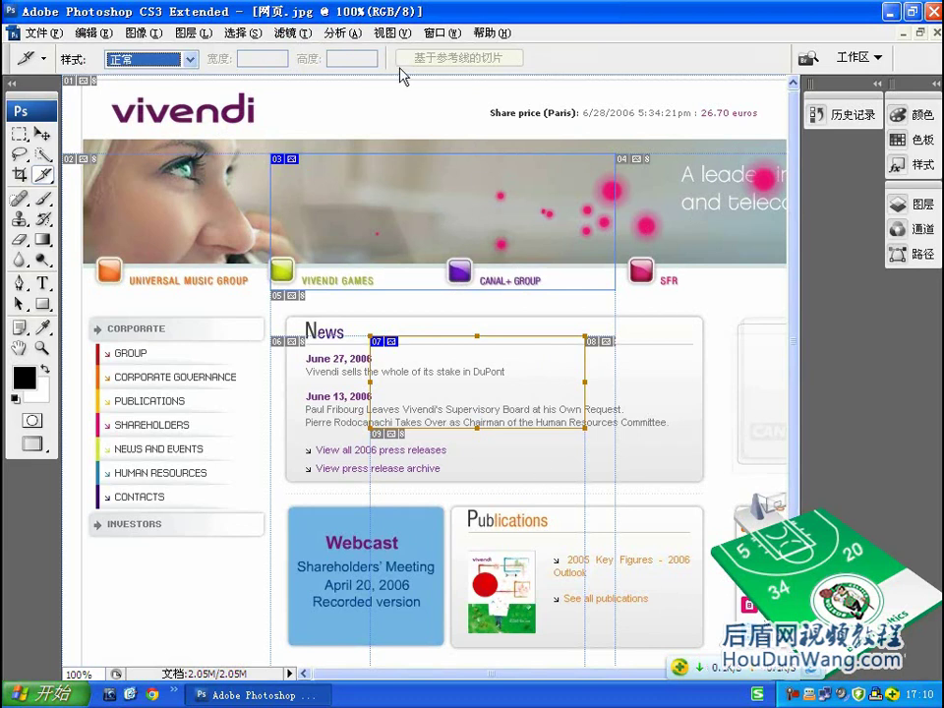
click(401, 35)
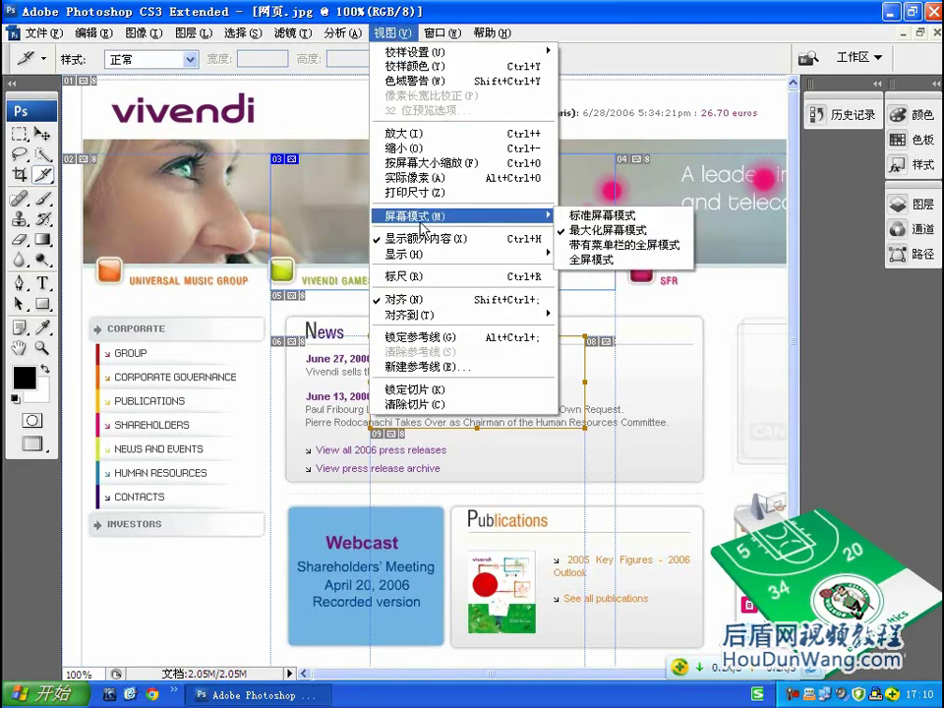
click(421, 394)
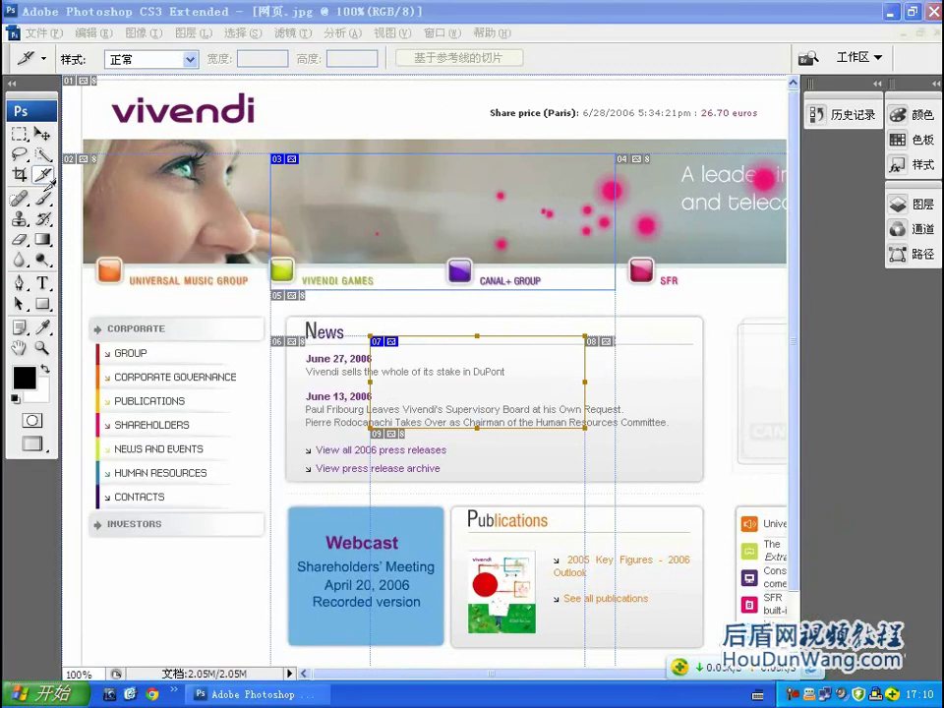
- Try the Slice Select tool, then return to the Slice tool
drag(49, 182, 78, 188)
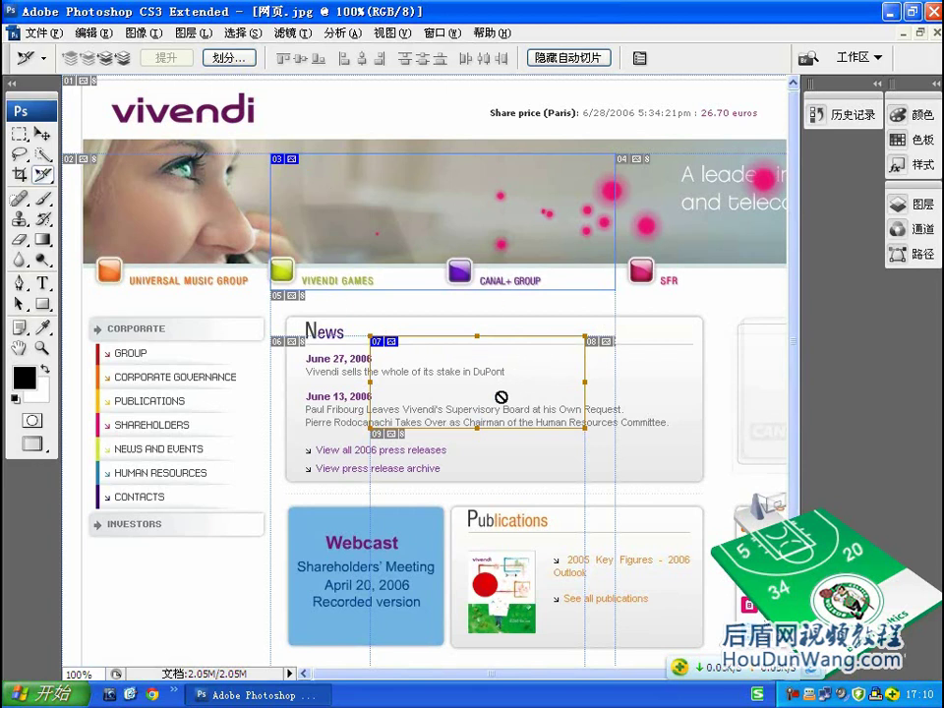
right_click(42, 175)
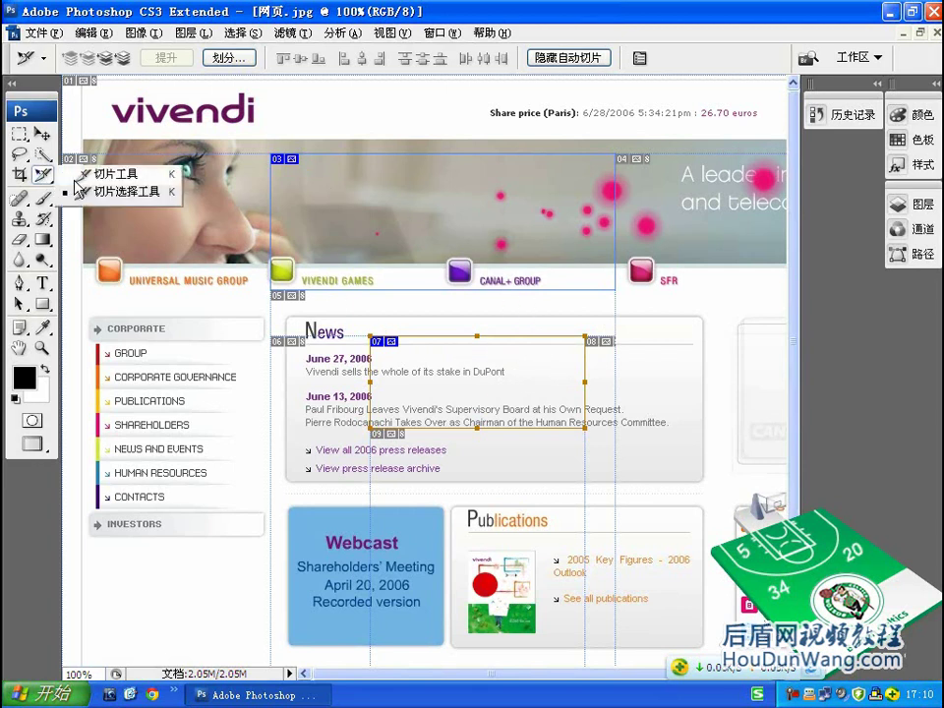
click(79, 175)
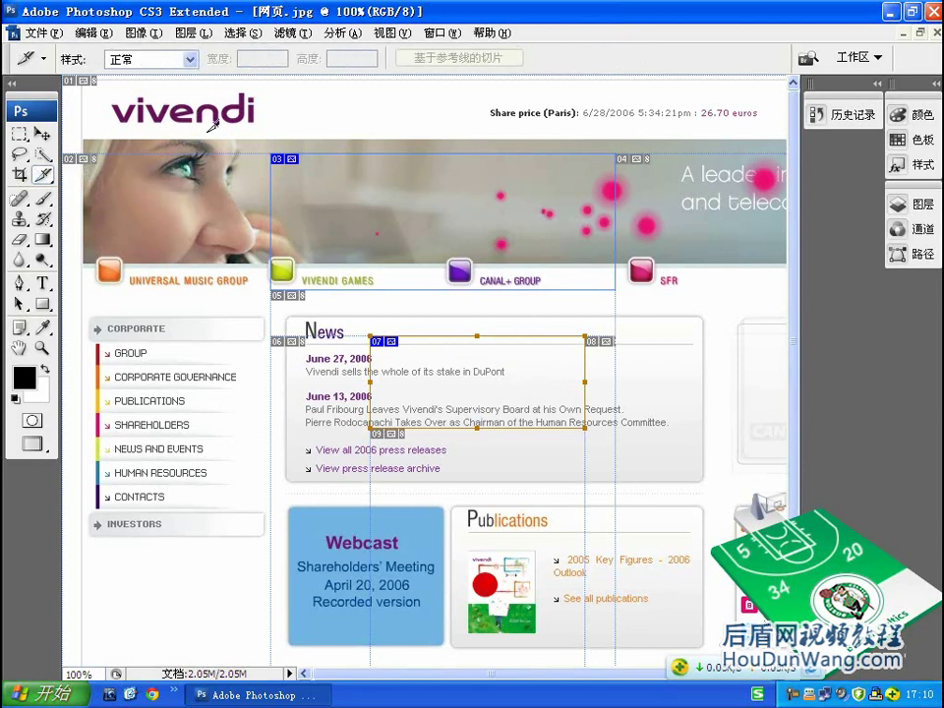
- Unlock the slices and clear them all, leaving only slice 01 on the webpage
click(394, 32)
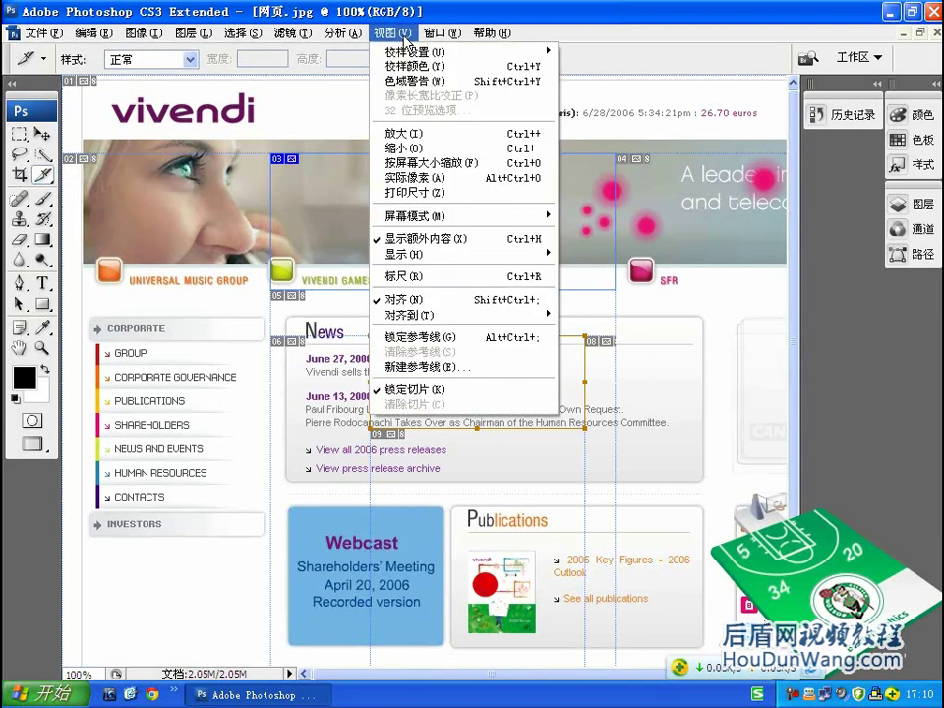
click(423, 390)
click(399, 33)
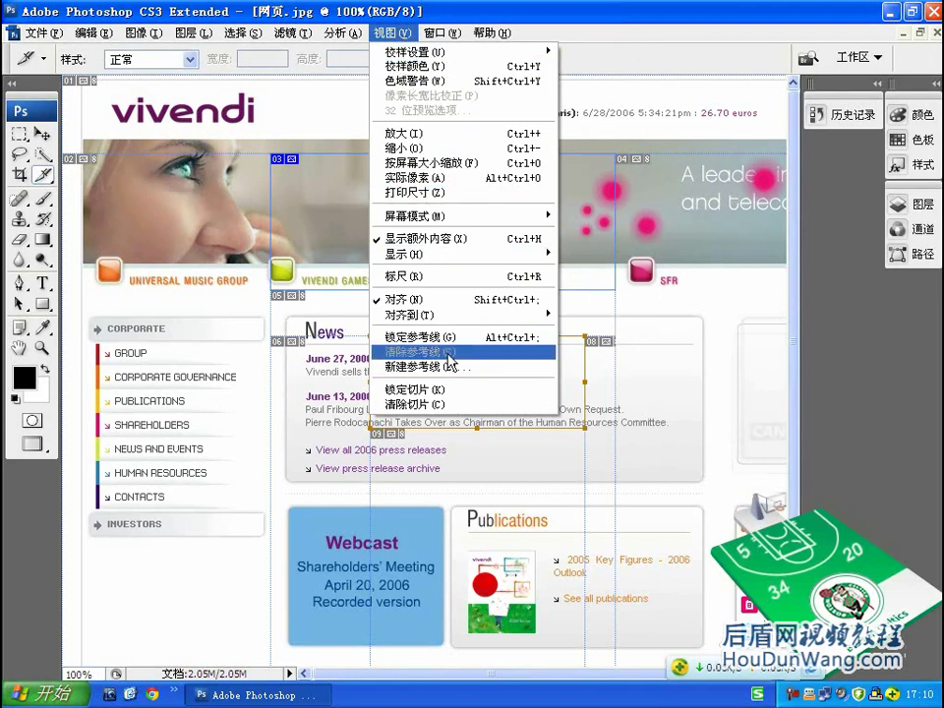
click(448, 403)
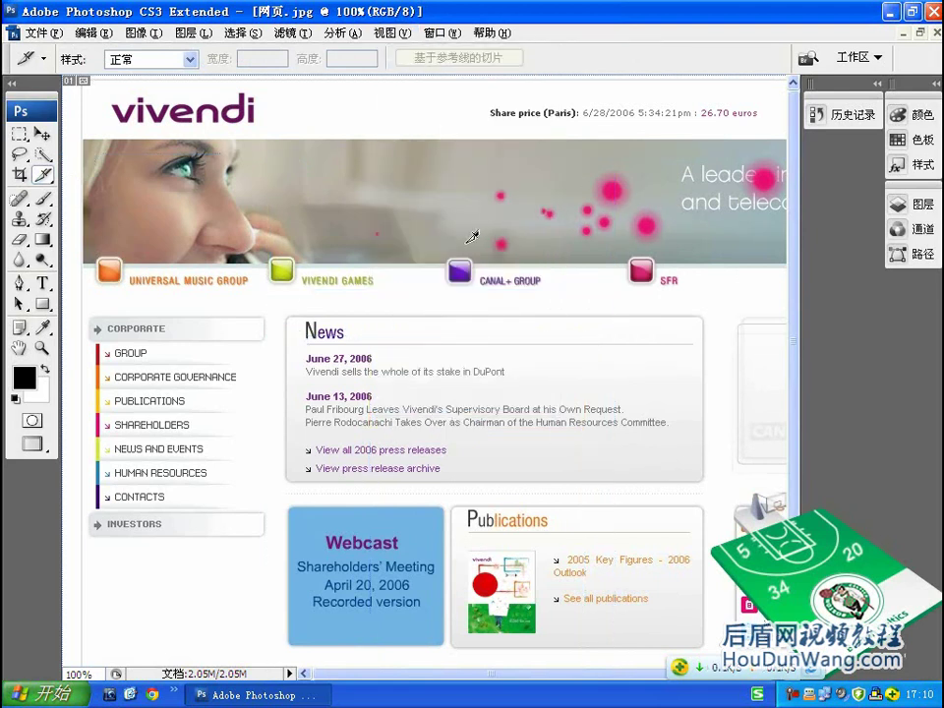
- Set a fixed 2:1 aspect-ratio slice style, draw a trial slice over the banner, then remove it
click(187, 60)
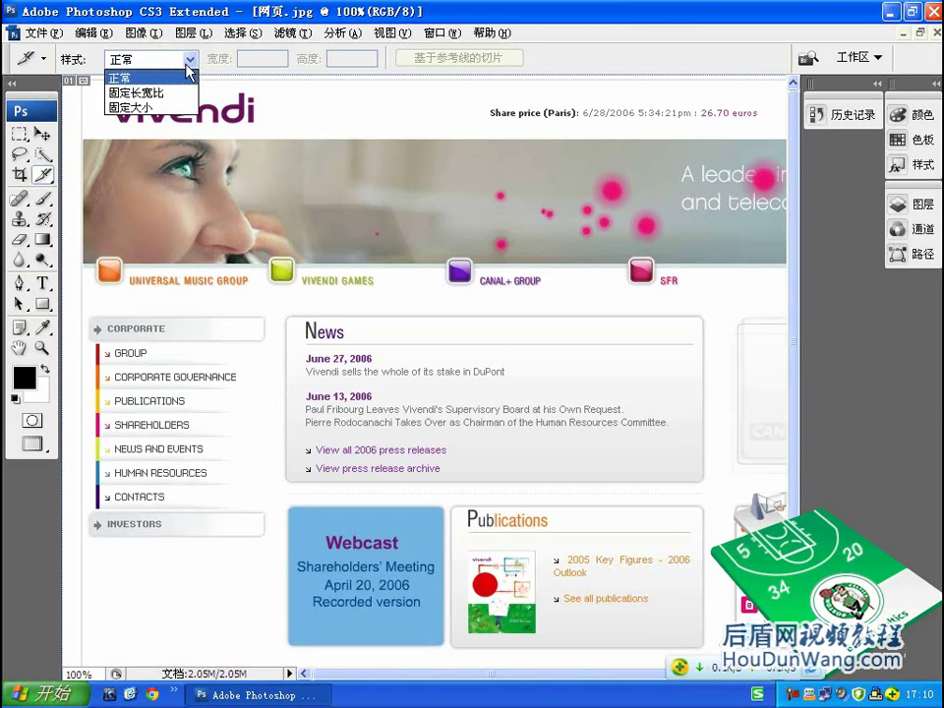
click(158, 94)
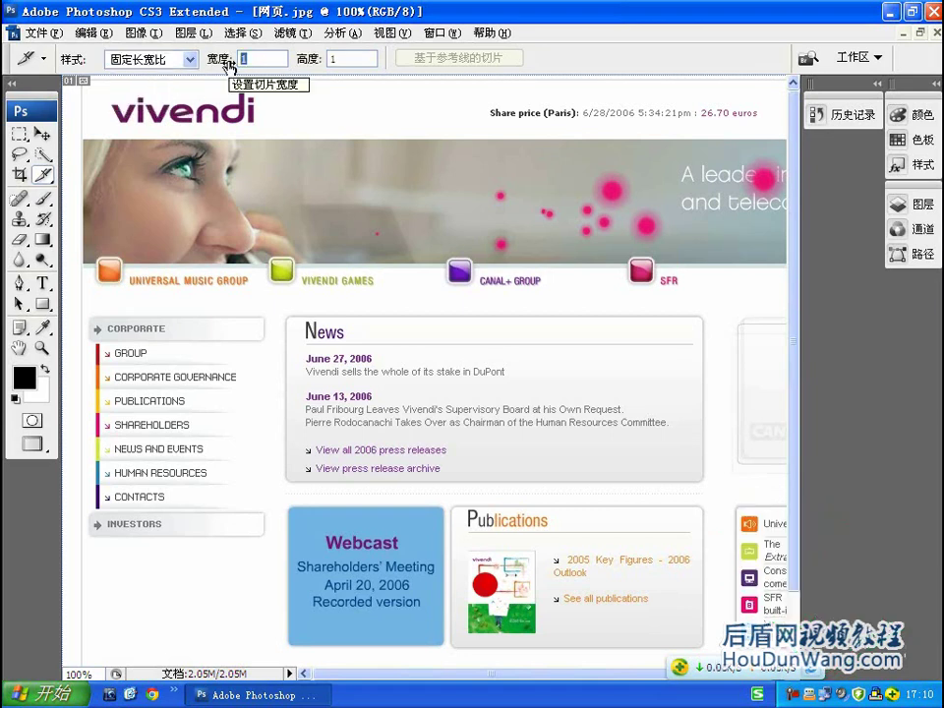
text(2)
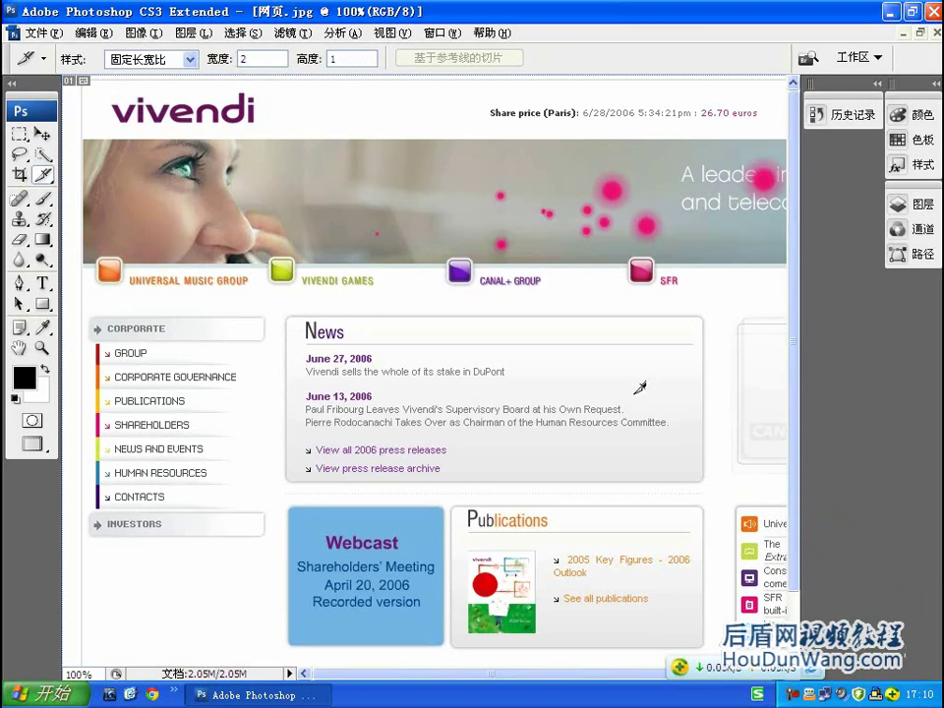
drag(308, 208, 716, 514)
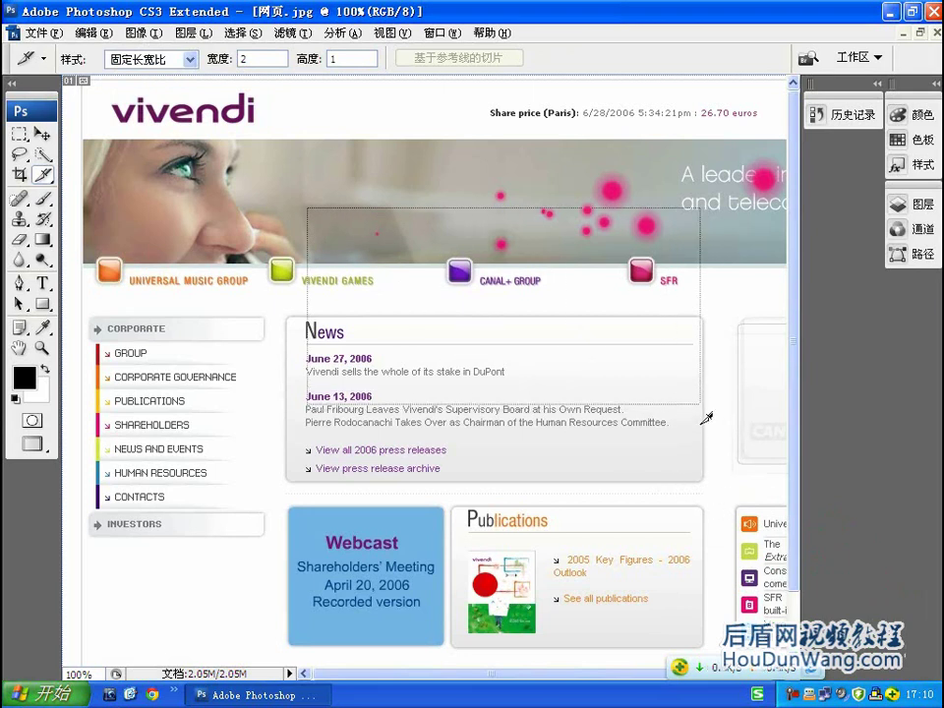
mouse_move(718, 516)
mouse_down()
mouse_move(514, 339)
mouse_move(630, 364)
mouse_up()
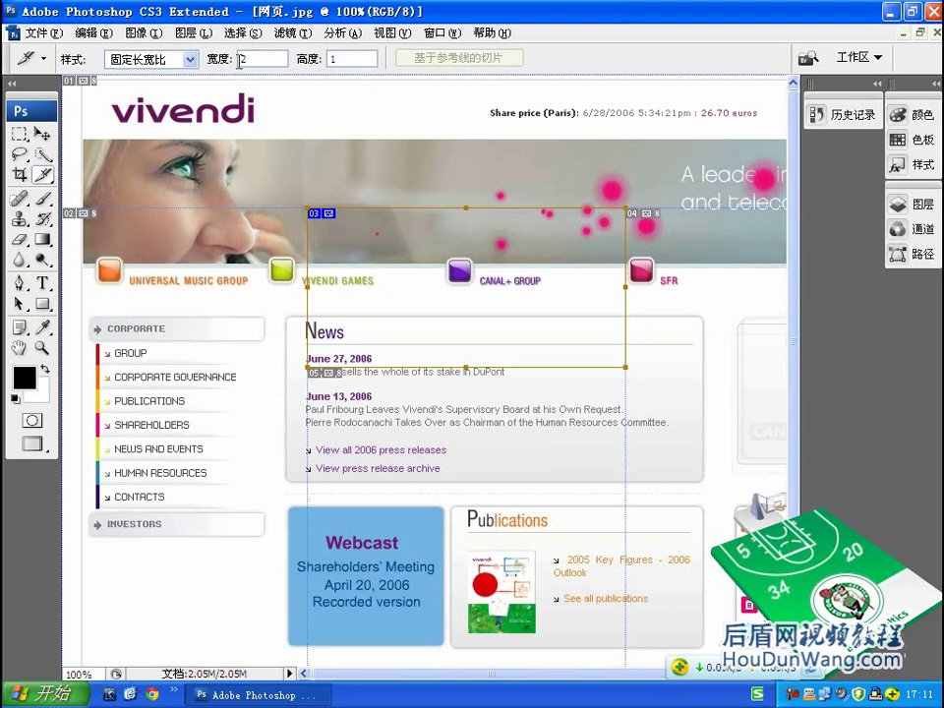
key(Delete)
- Switch to the fixed 64 × 64 px style and place seven square slices across banner, menu and news
click(190, 60)
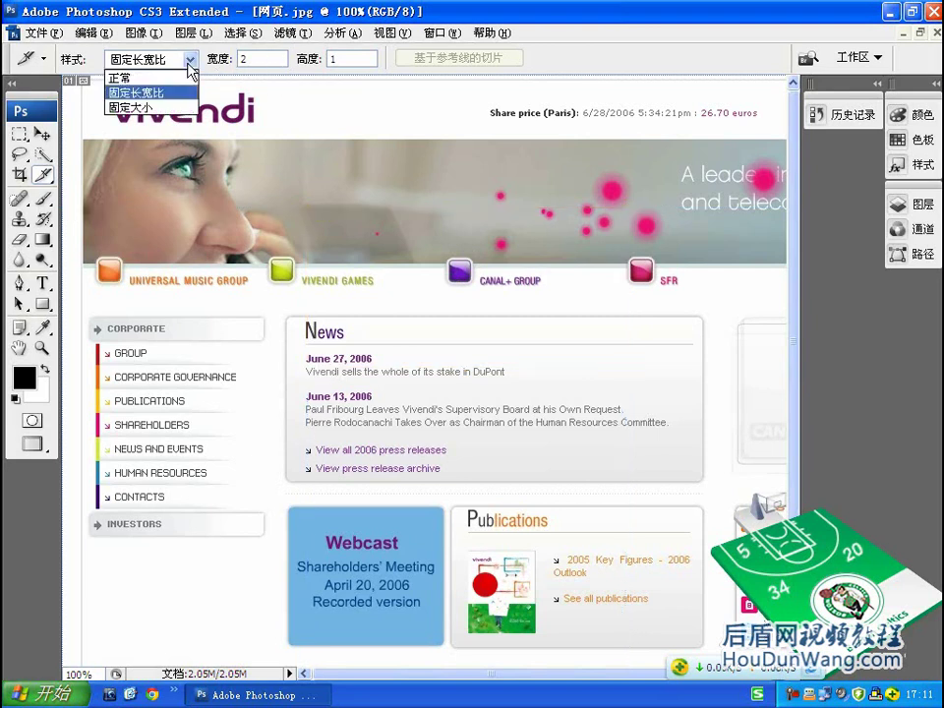
click(133, 106)
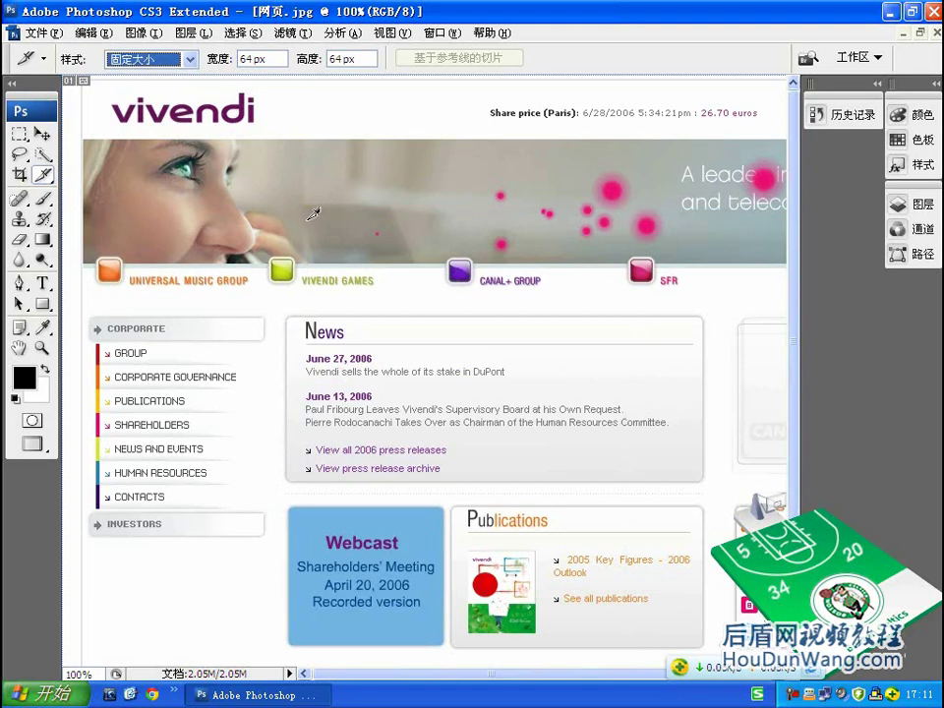
click(394, 307)
click(372, 205)
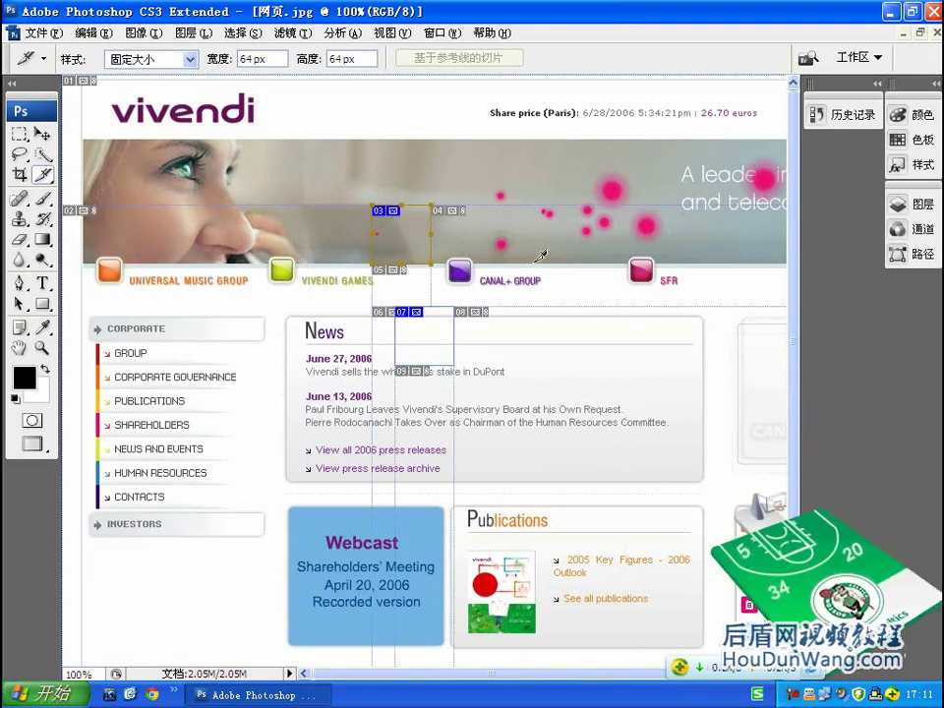
click(534, 264)
click(519, 359)
click(312, 368)
click(253, 341)
click(292, 399)
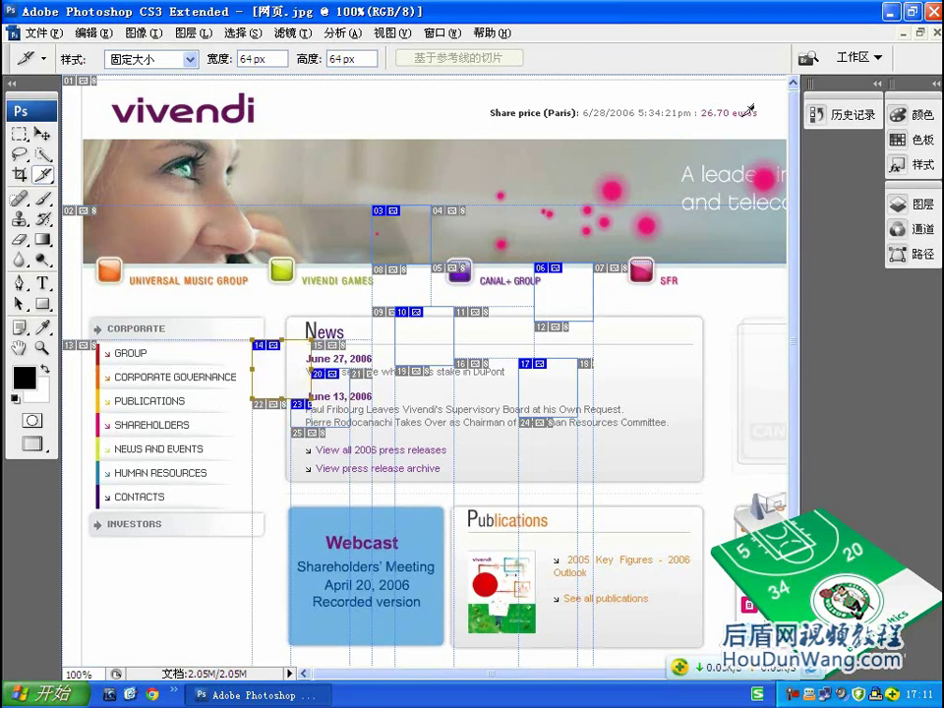
- Clear every slice from 网页.jpg with View > Clear Slices (清除切片)
click(451, 38)
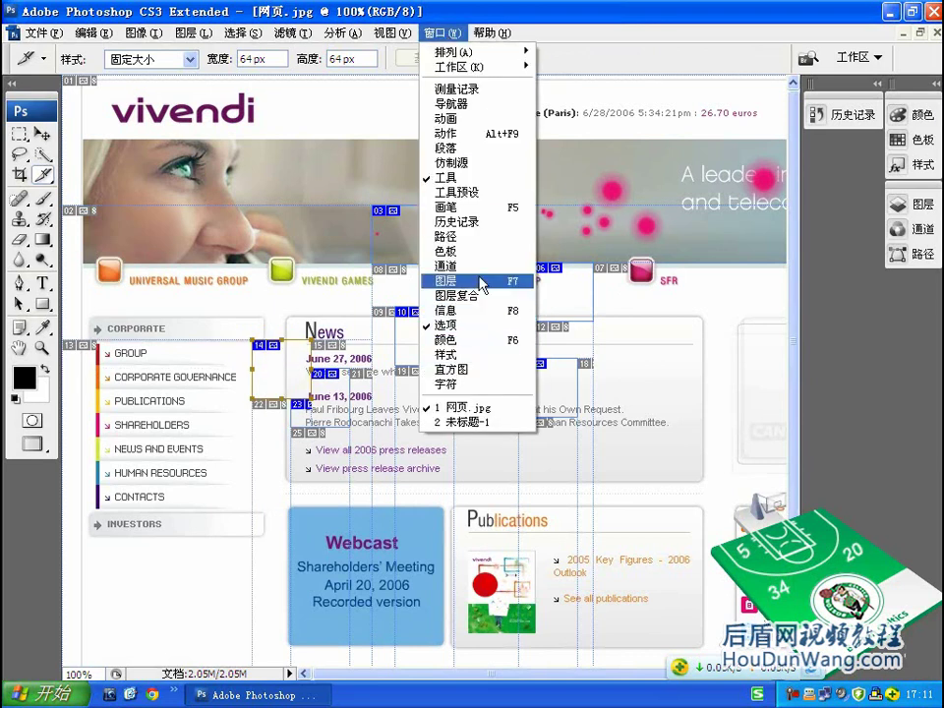
click(453, 404)
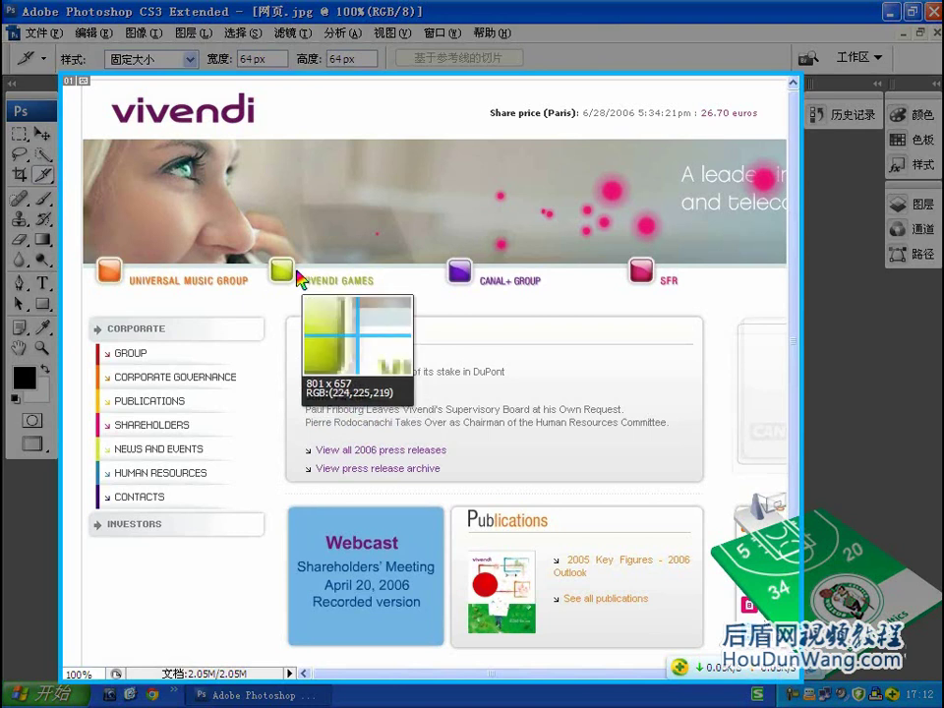
drag(263, 254, 298, 286)
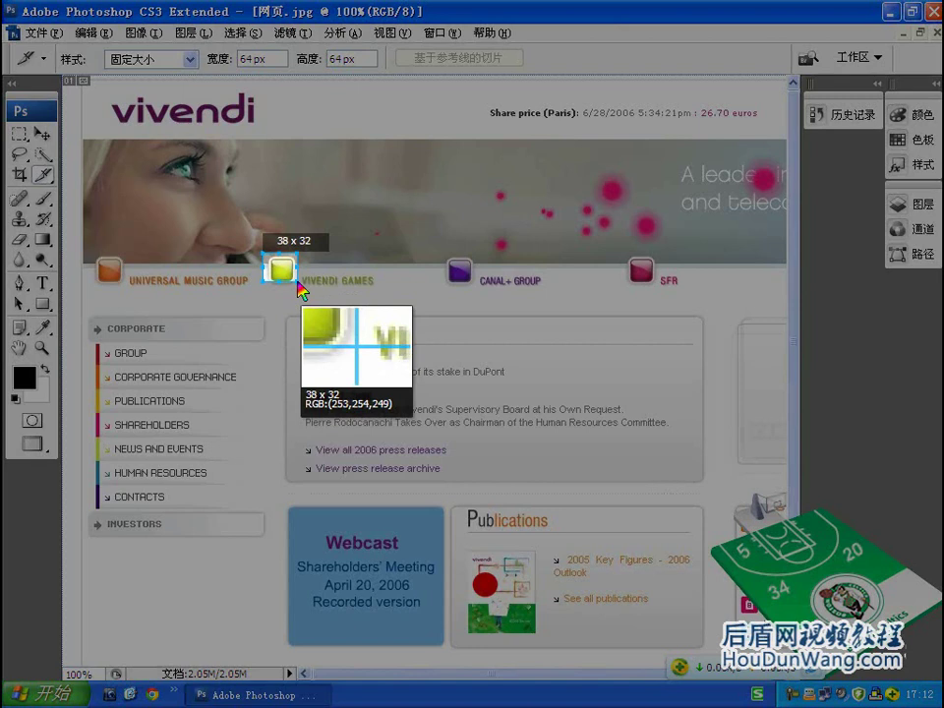
drag(298, 285, 298, 285)
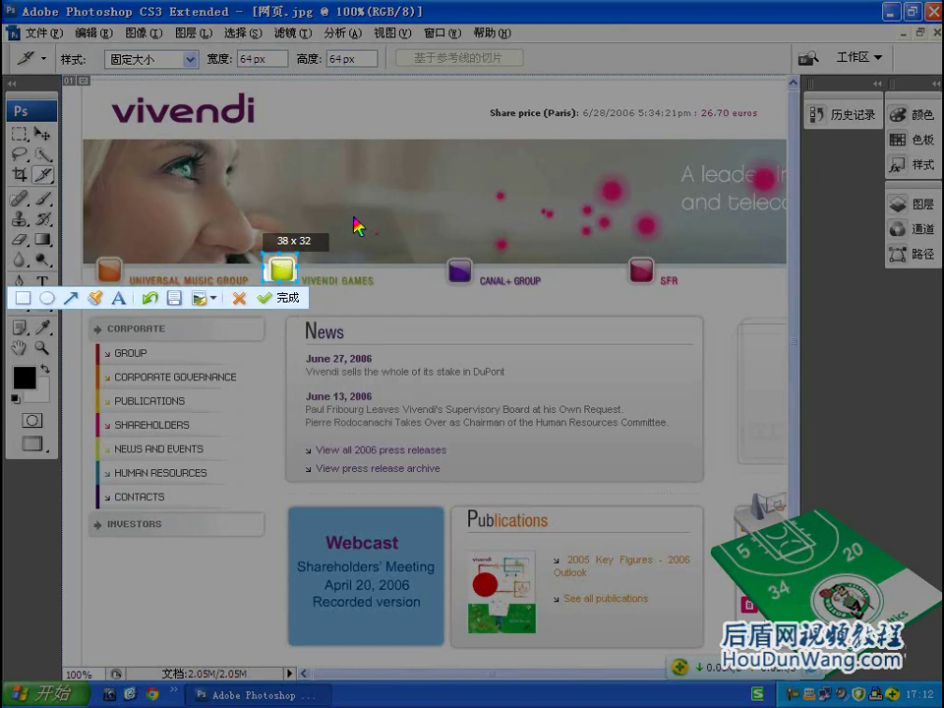
key(Return)
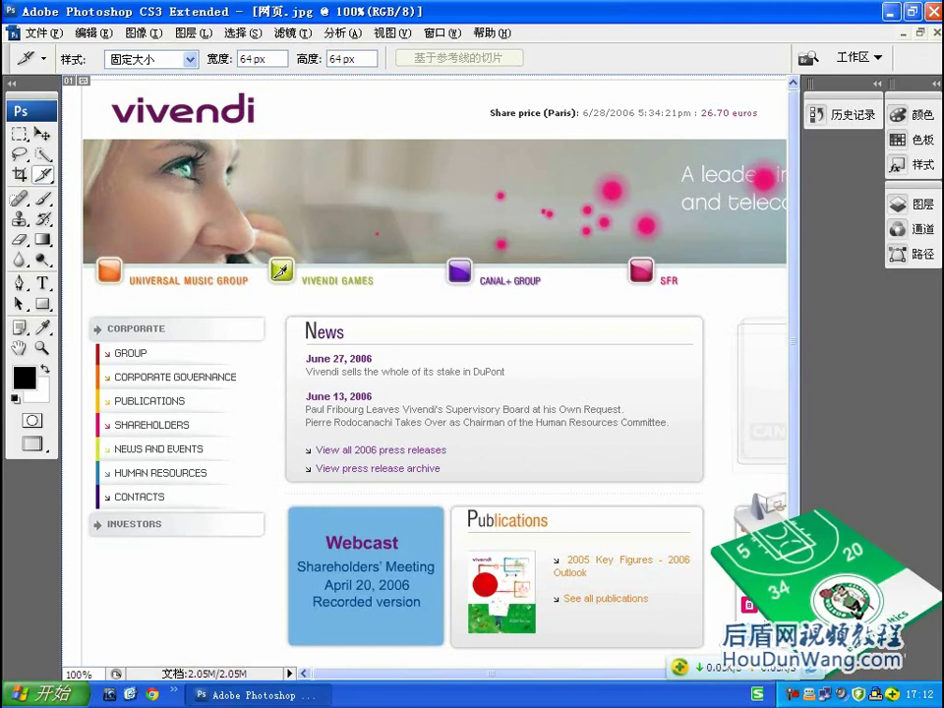
- Undo the fixed 64 px slice, set Style to Normal, and draw slice 03 around the VIVENDI GAMES icon
click(271, 260)
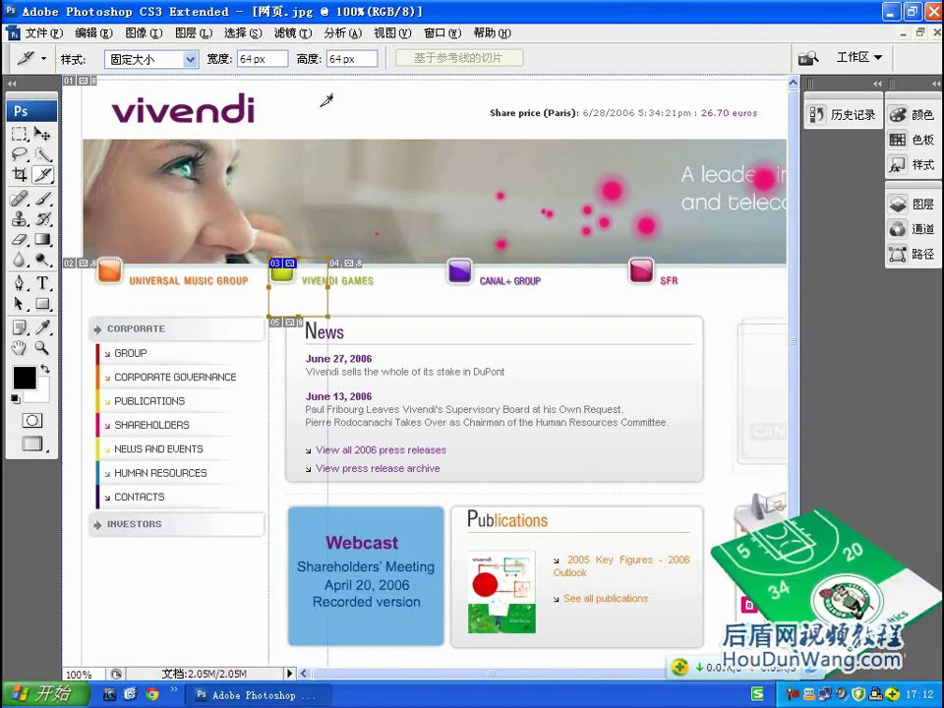
click(148, 59)
click(120, 69)
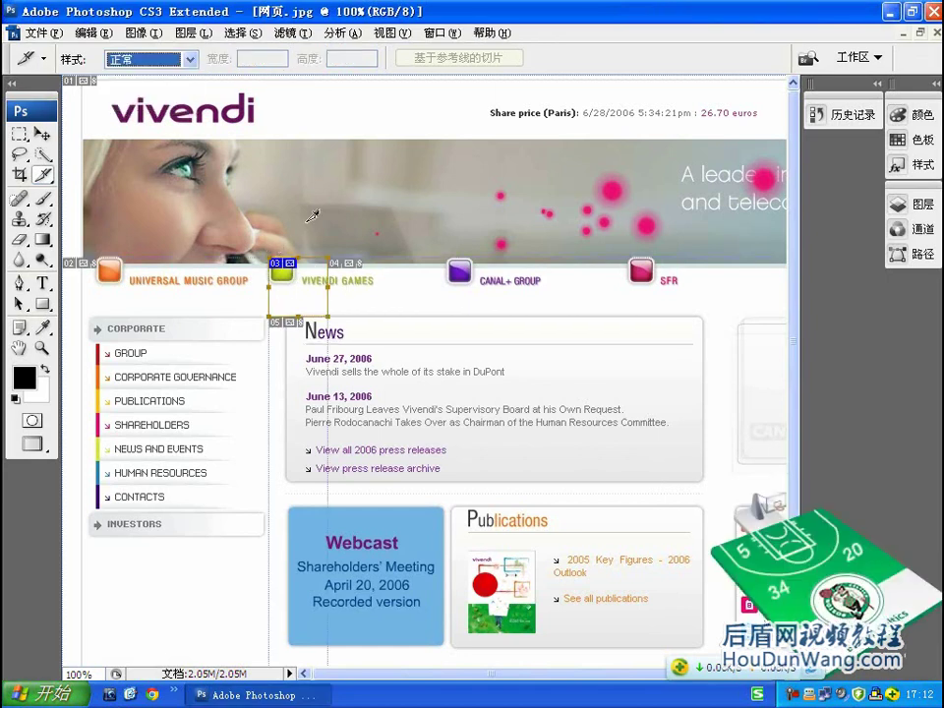
key(ctrl+z)
drag(265, 257, 302, 286)
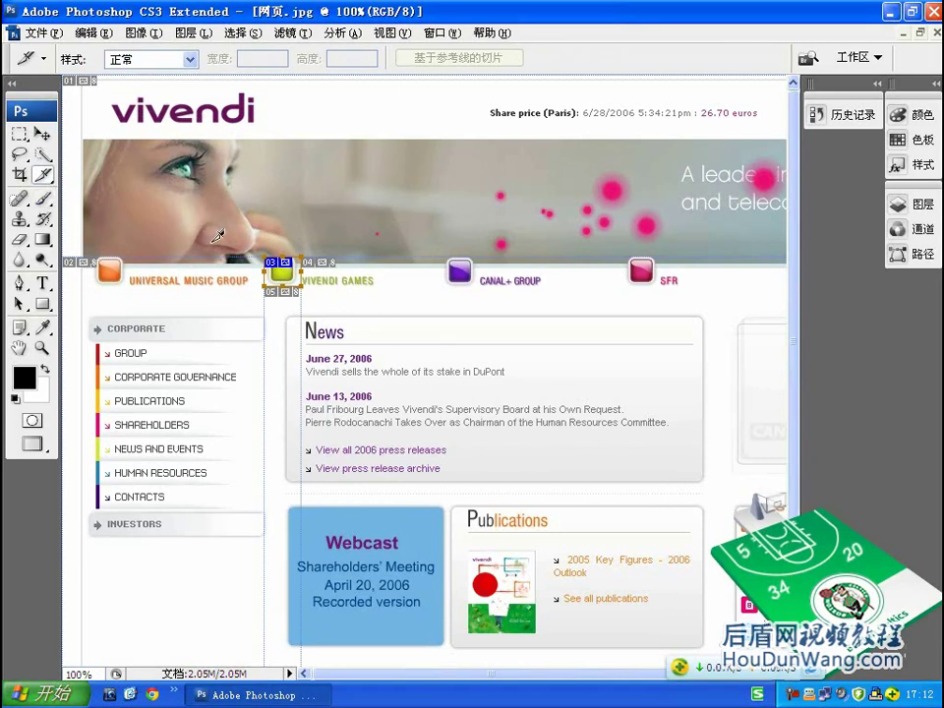
click(43, 176)
click(41, 177)
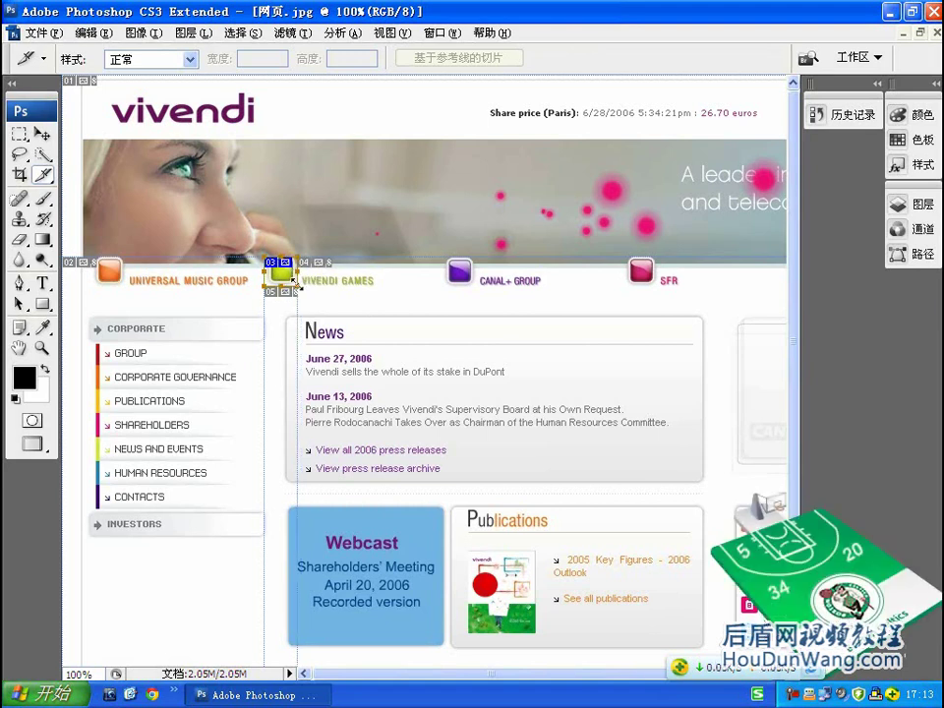
- Widen the icon slice slightly to the right and zoom in on it
drag(300, 284, 304, 284)
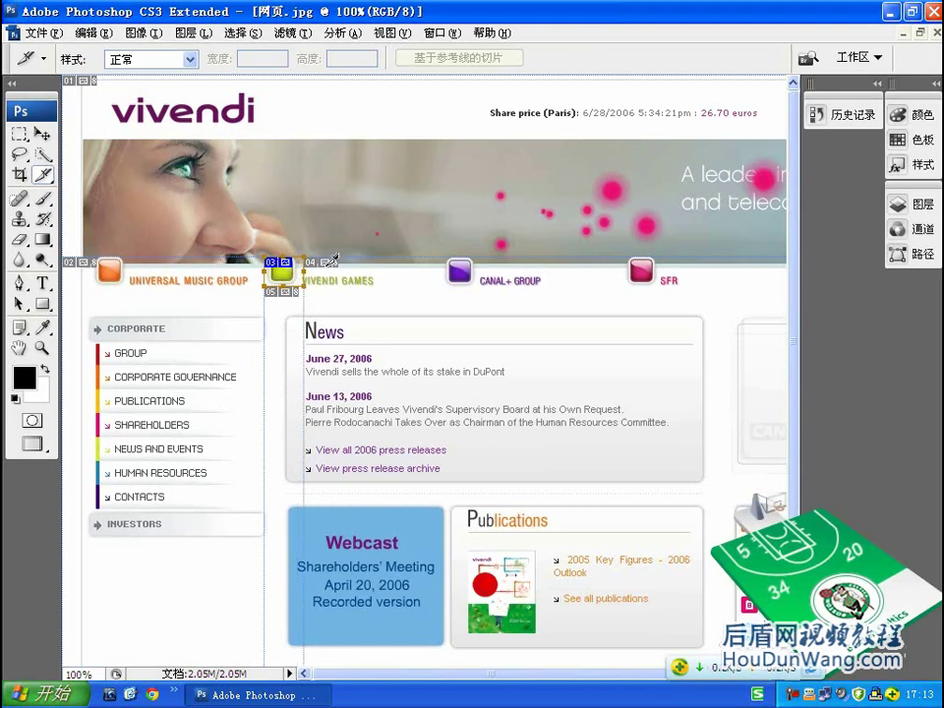
drag(529, 466, 85, 85)
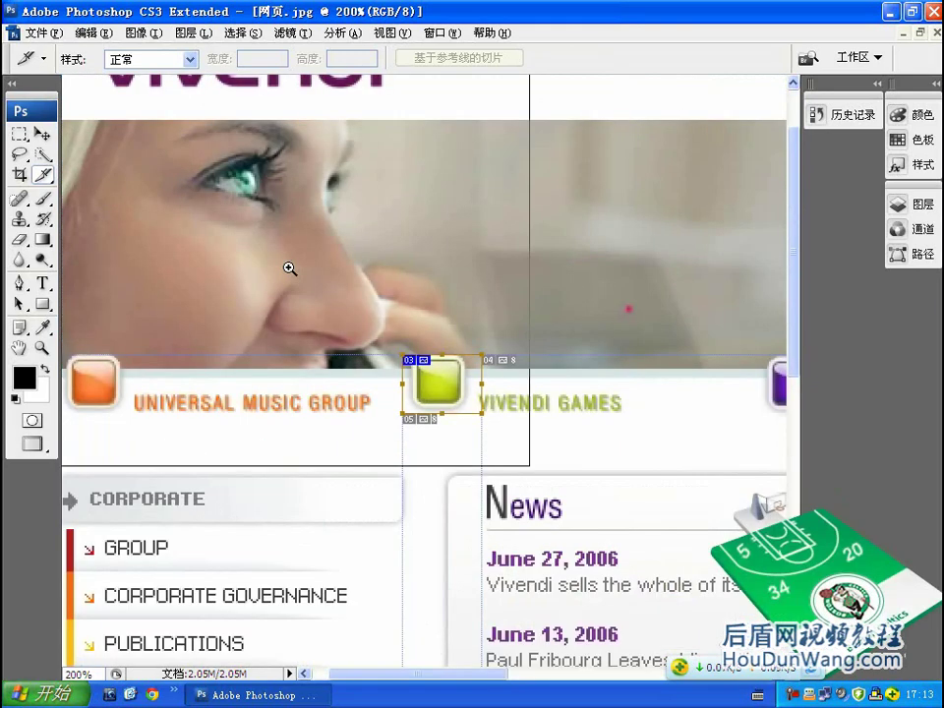
click(290, 269)
click(485, 387)
mouse_move(662, 472)
mouse_down()
mouse_move(418, 209)
mouse_move(223, 104)
mouse_up()
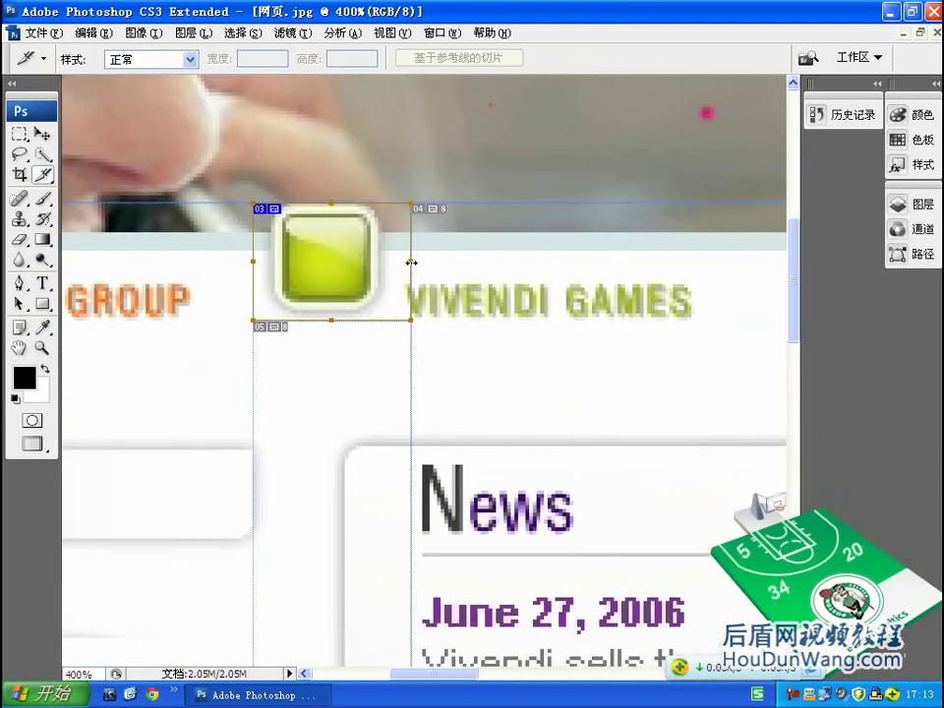
- Pull the slice's right and bottom edges tight to the icon, undo the left-edge move, and zoom back out
drag(412, 263, 378, 263)
drag(316, 320, 263, 307)
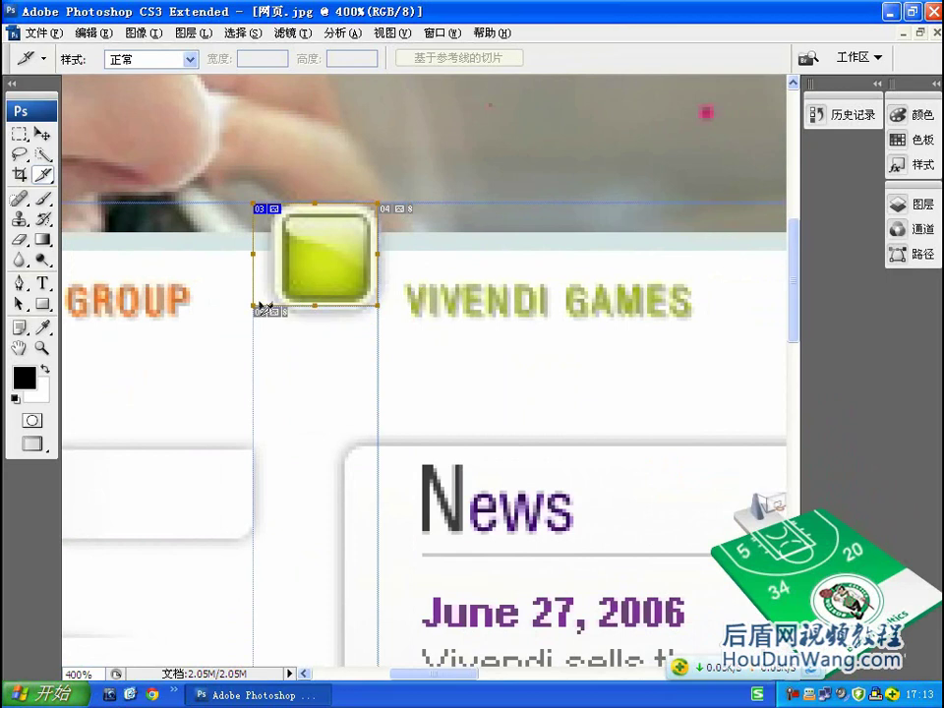
drag(253, 254, 275, 254)
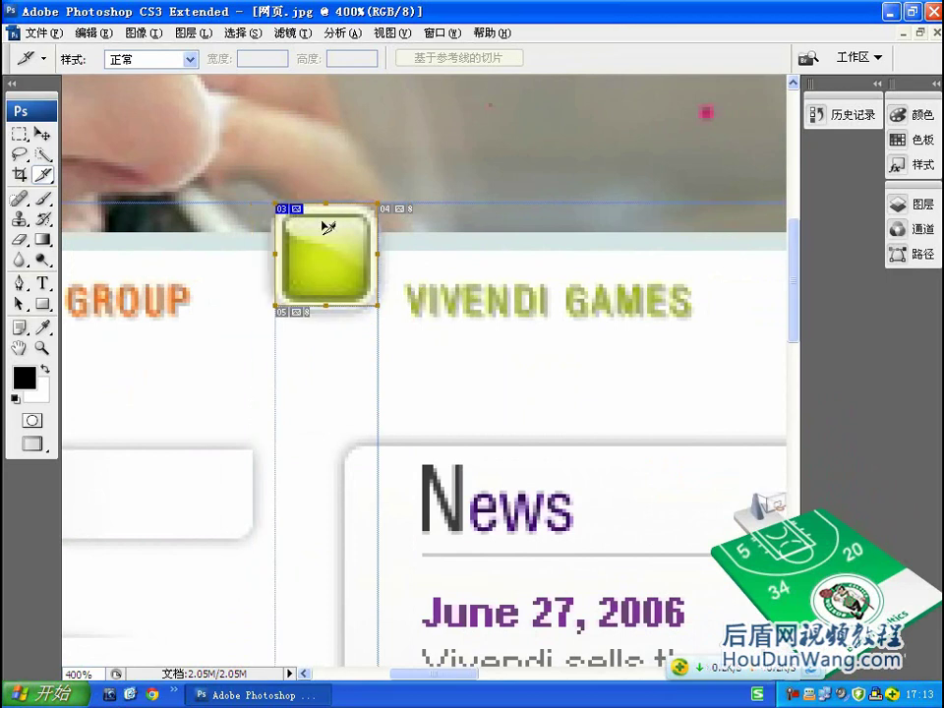
click(396, 203)
key(ctrl+z)
key(ctrl+minus)
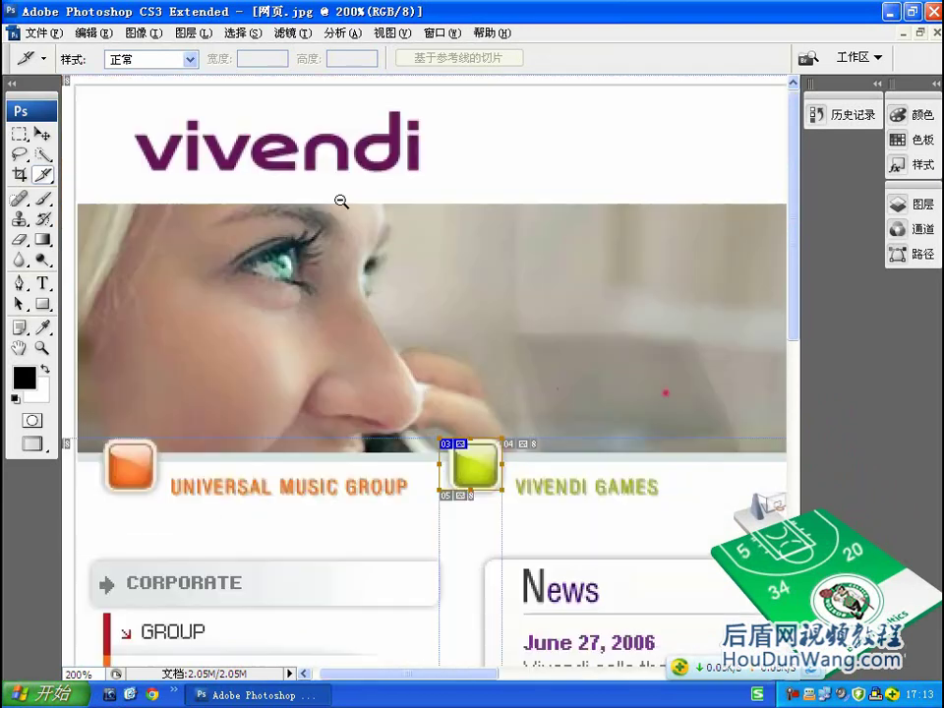
key(ctrl+minus)
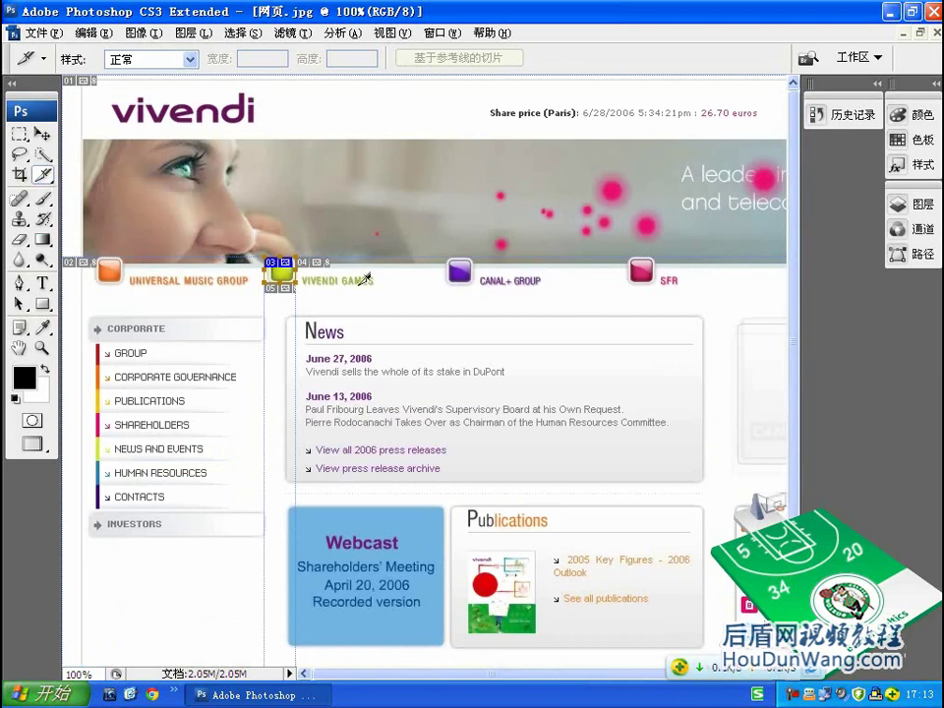
- Draw a test slice over News, set Style to Fixed Size 64 px, then clear all slices
drag(358, 287, 601, 401)
click(189, 59)
click(123, 76)
click(192, 59)
click(138, 84)
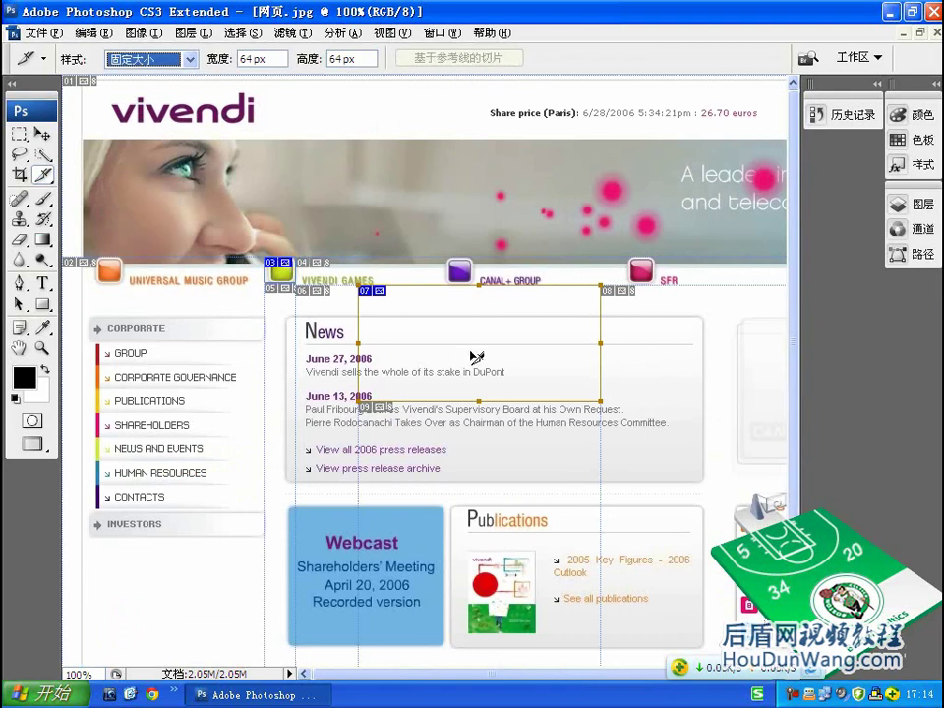
click(402, 43)
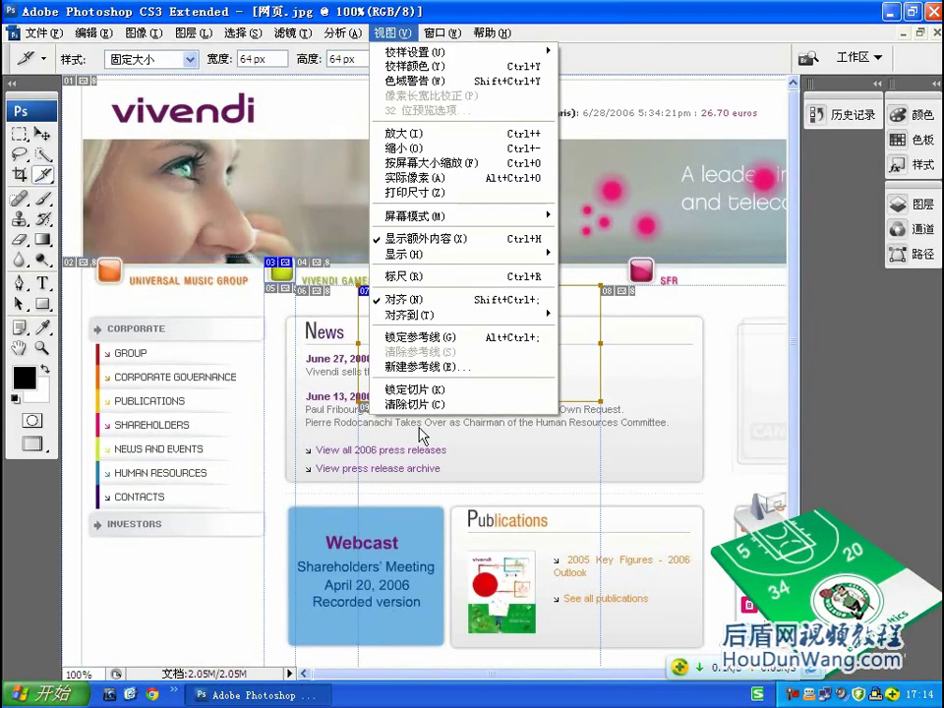
click(421, 399)
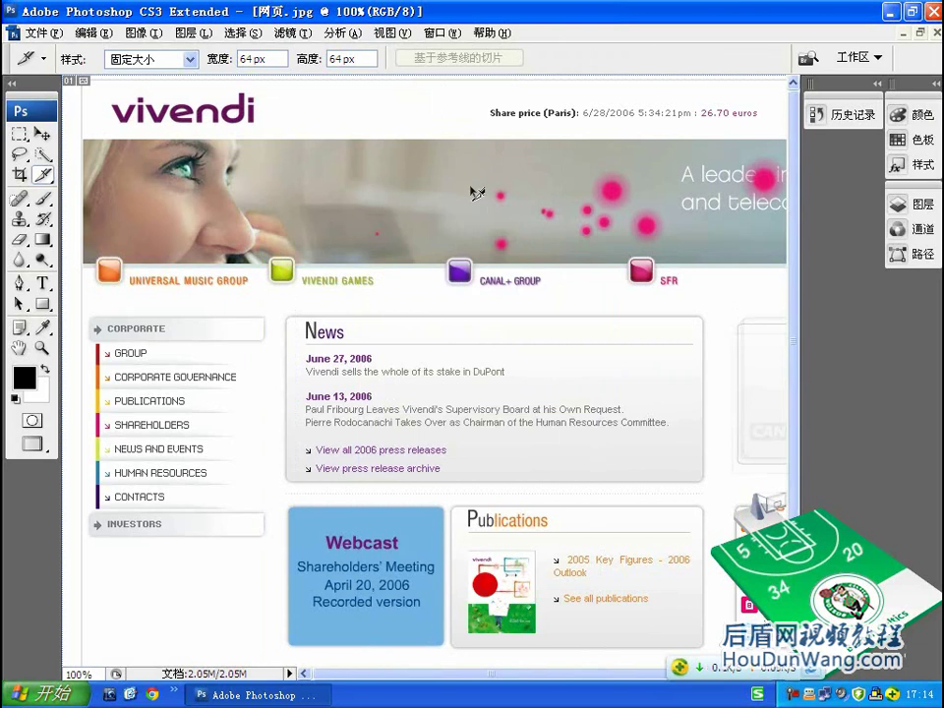
- Show rulers and drag horizontal guides to the banner photo's top and bottom edges
key(ctrl+r)
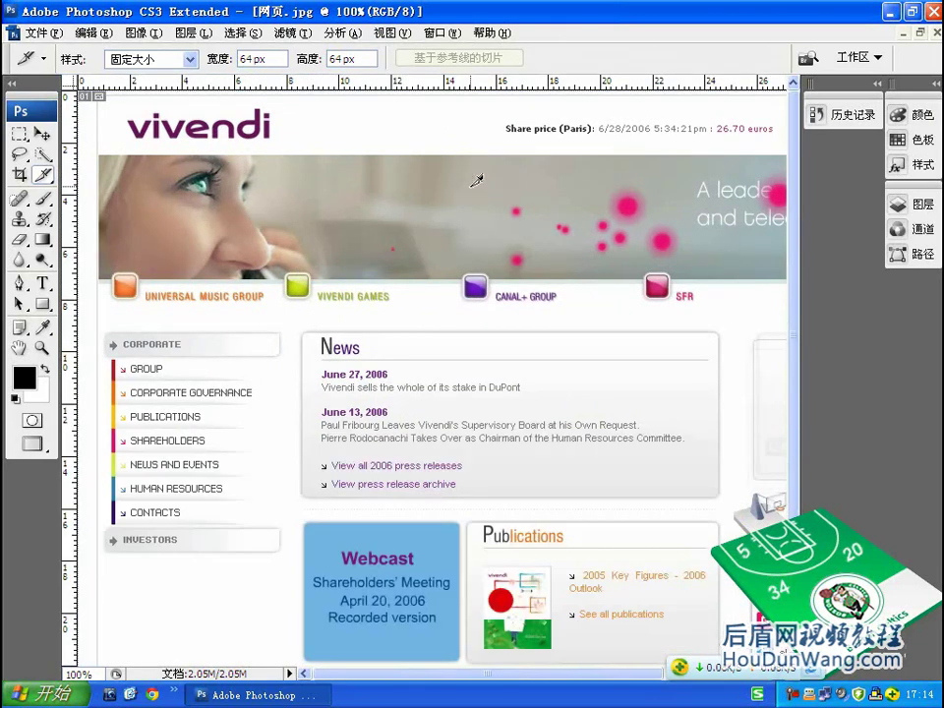
click(43, 133)
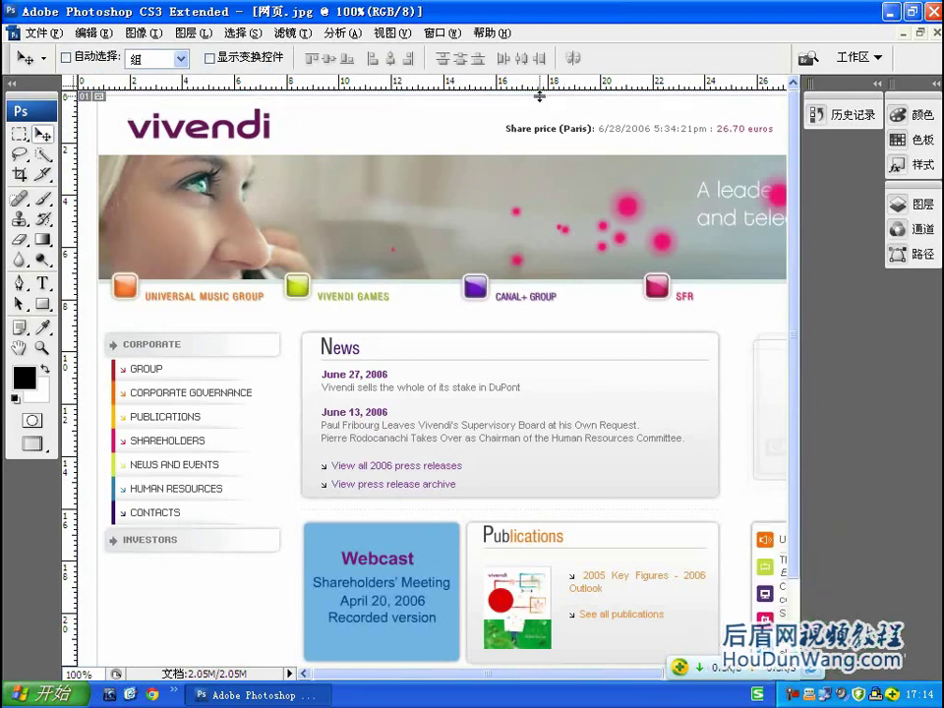
drag(547, 99, 551, 95)
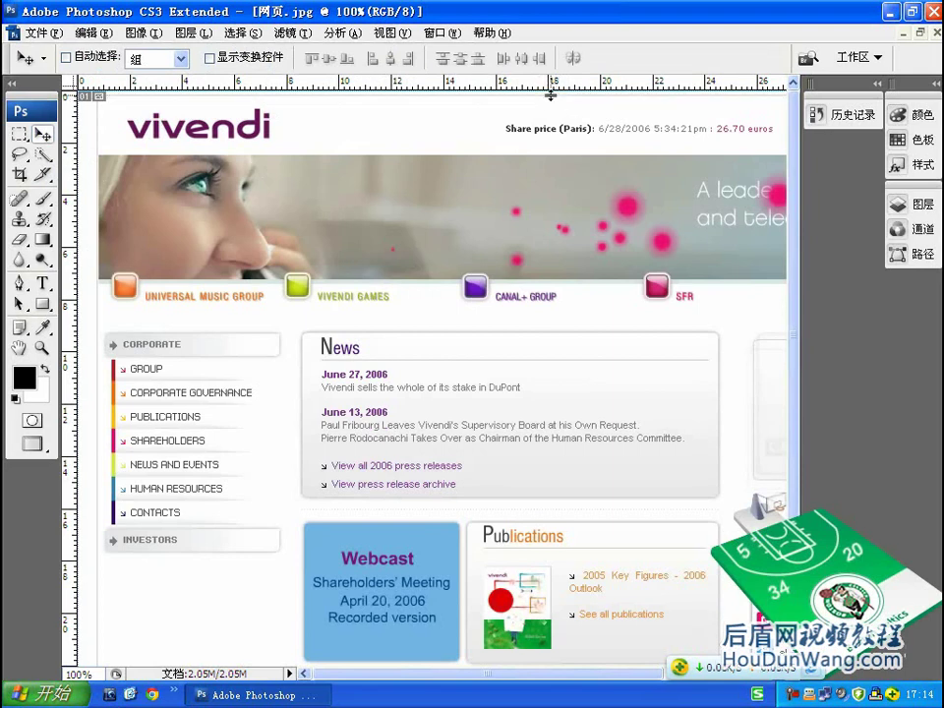
drag(551, 95, 550, 156)
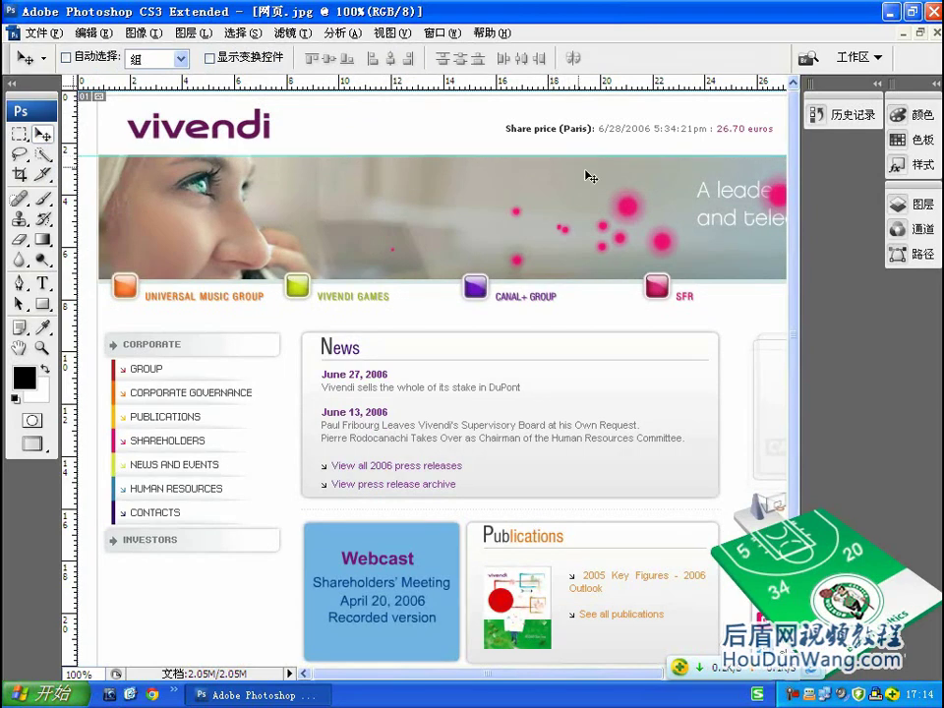
drag(578, 91, 570, 278)
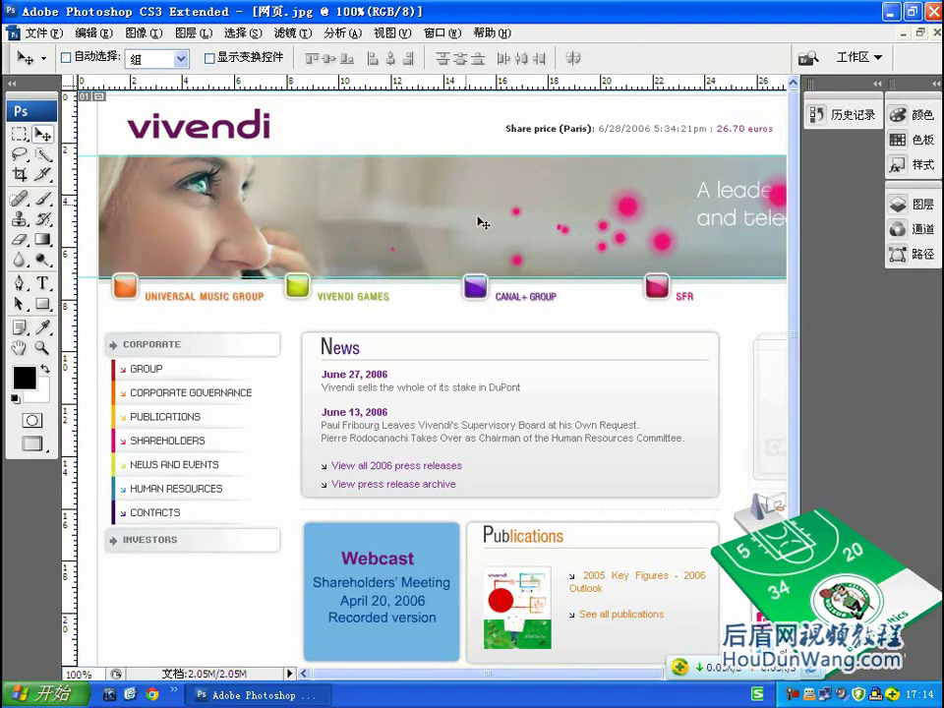
- Set slice Style back to Normal and cut a full-width slice over the header strip down to the top guide
key(c)
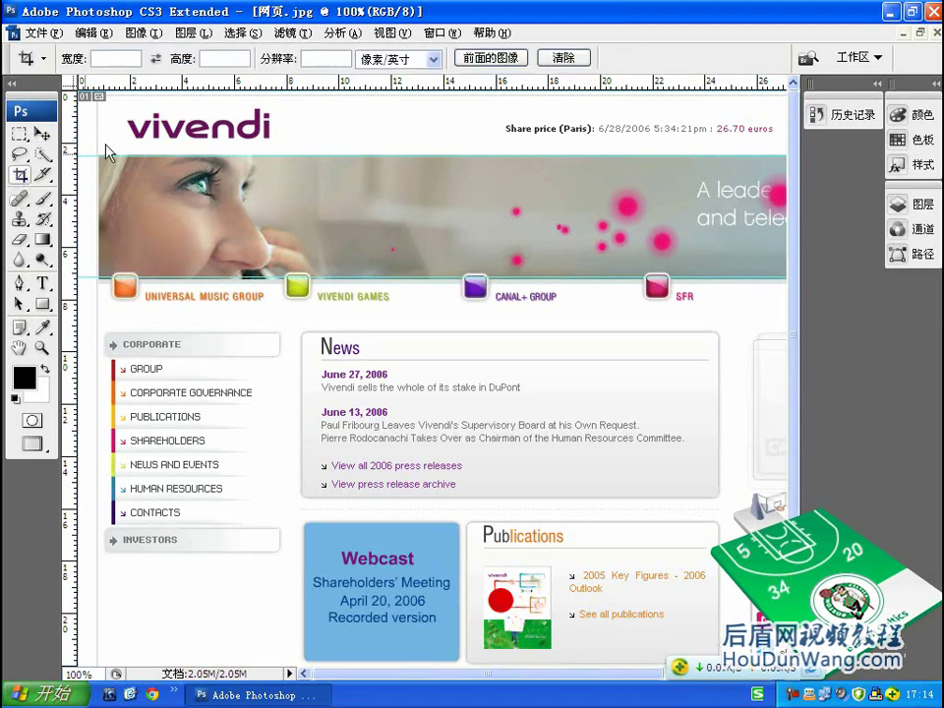
click(42, 174)
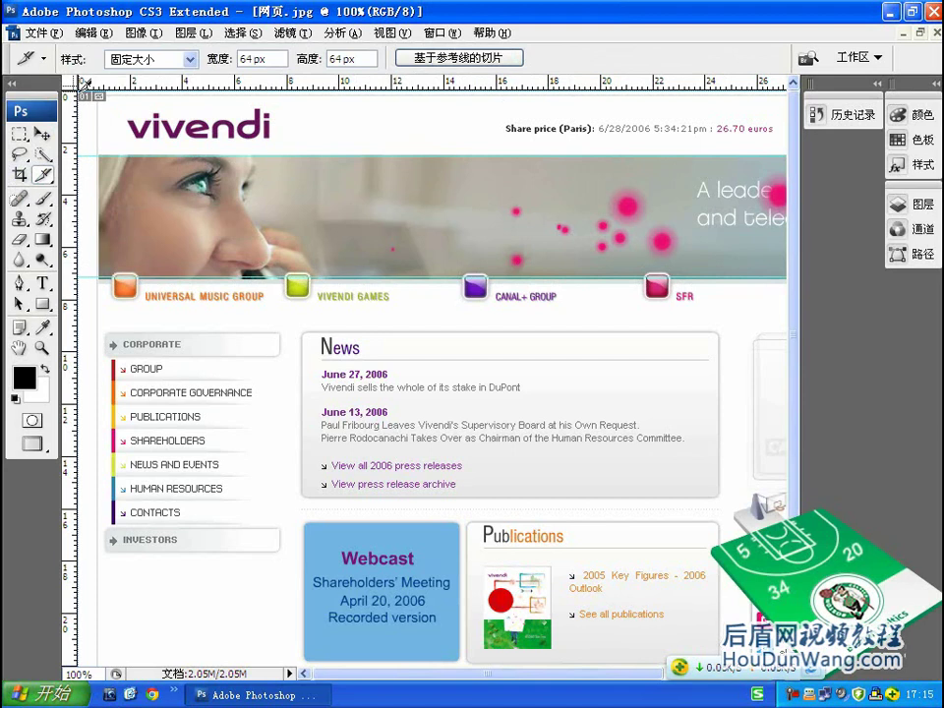
click(136, 119)
click(179, 65)
click(128, 76)
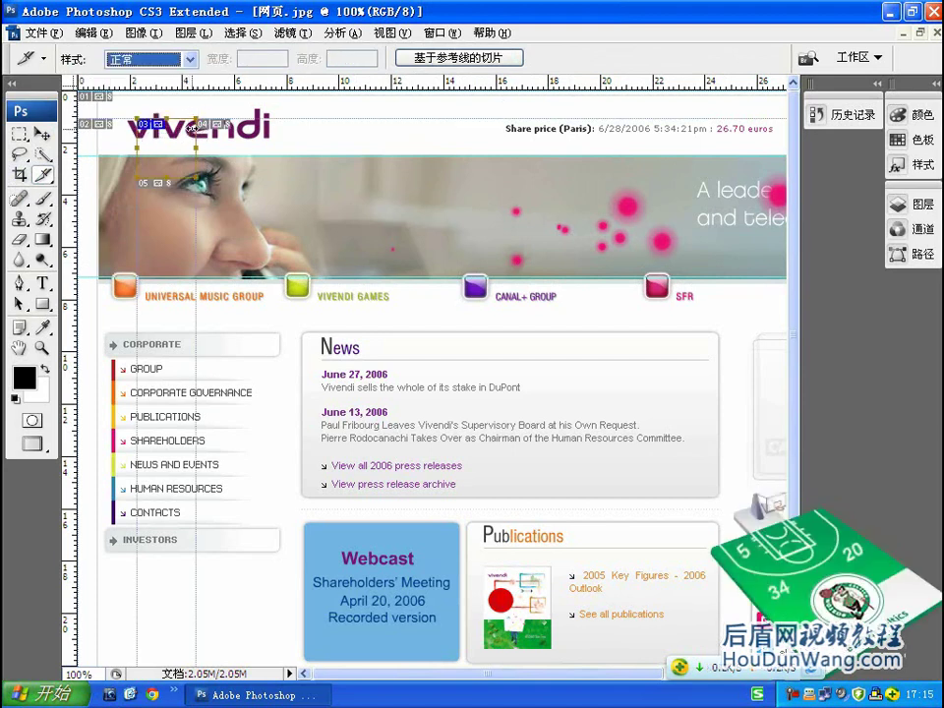
key(Delete)
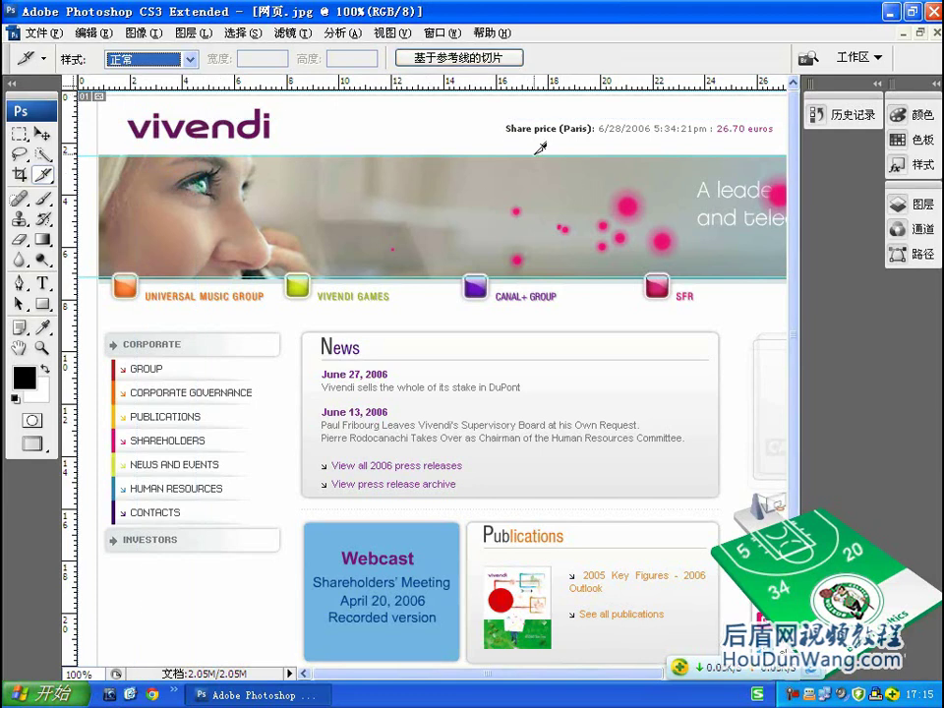
mouse_move(84, 84)
mouse_down()
mouse_move(215, 144)
mouse_move(364, 135)
mouse_move(387, 142)
mouse_up()
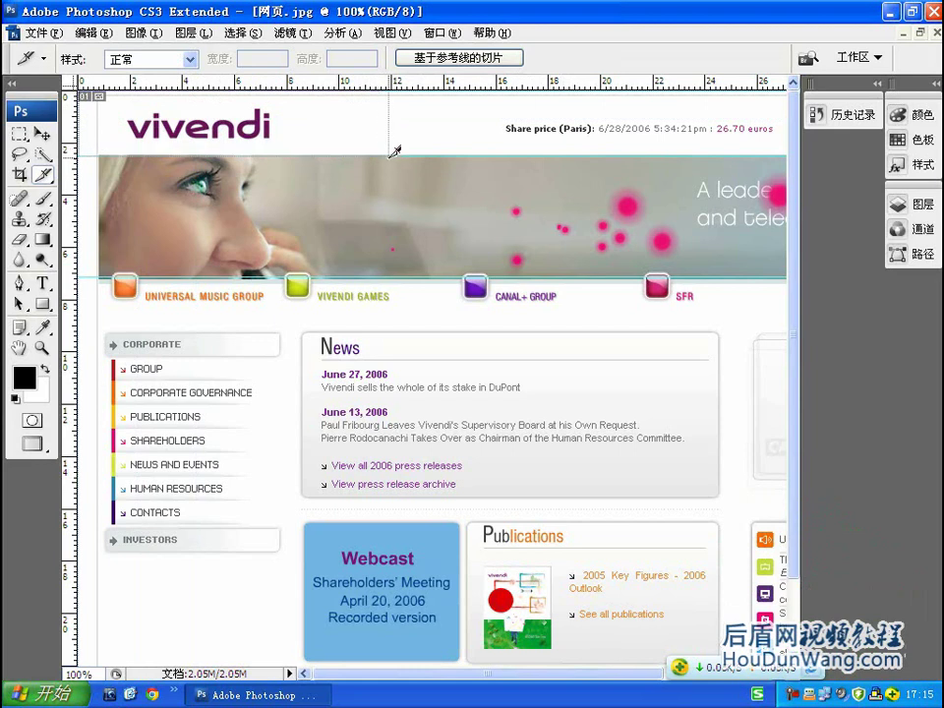
mouse_move(386, 143)
mouse_down()
mouse_move(798, 149)
mouse_move(787, 150)
mouse_up()
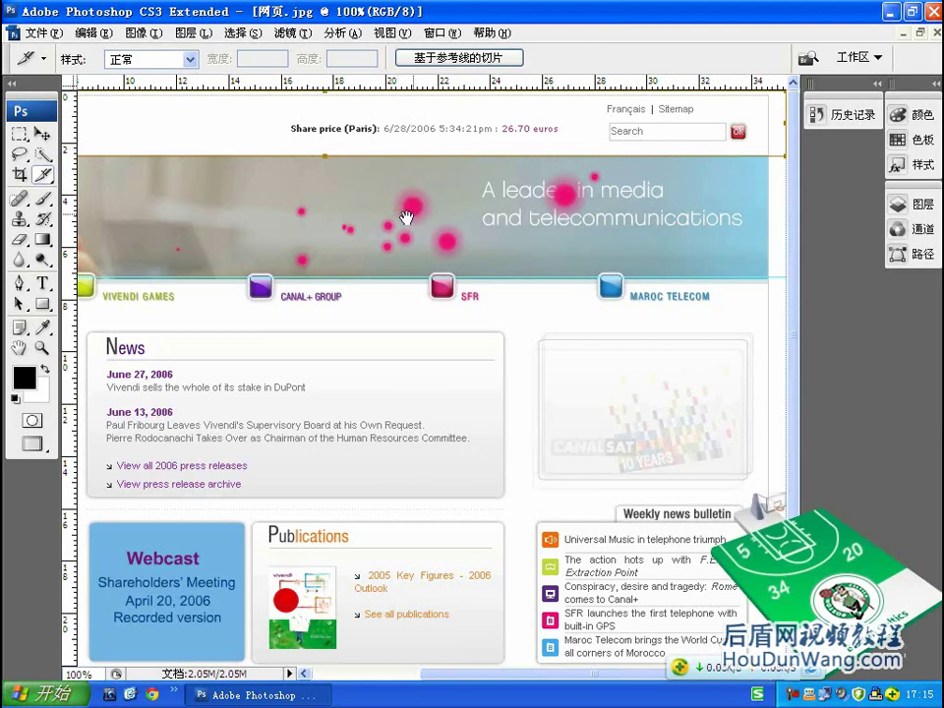
- Place vertical guides at the VIVENDI GAMES icon's edges and a horizontal guide along its top
key(ctrl+minus)
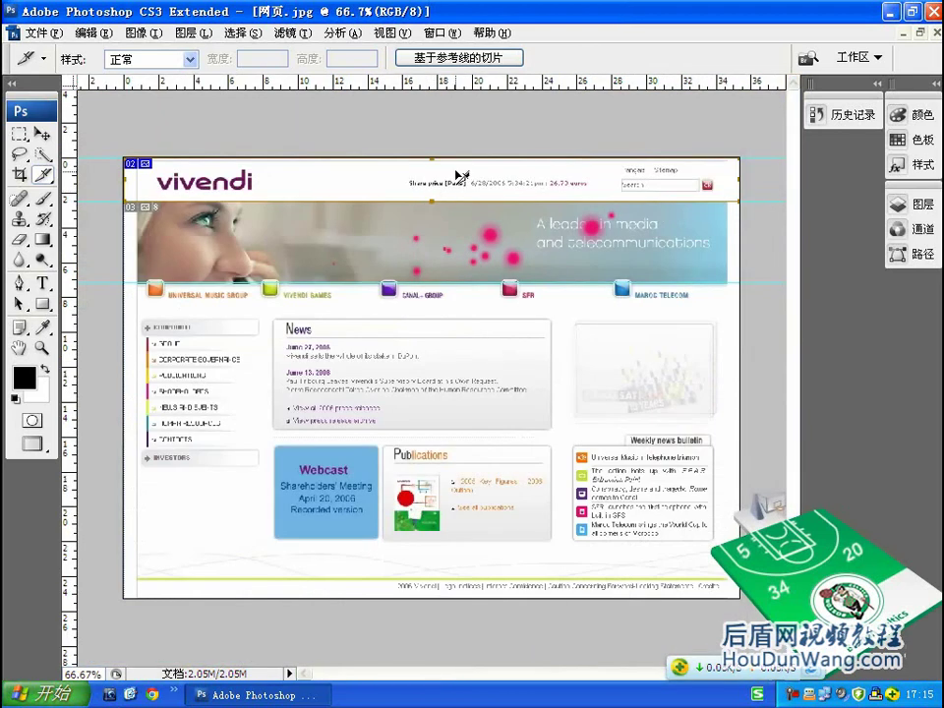
key(ctrl+plus)
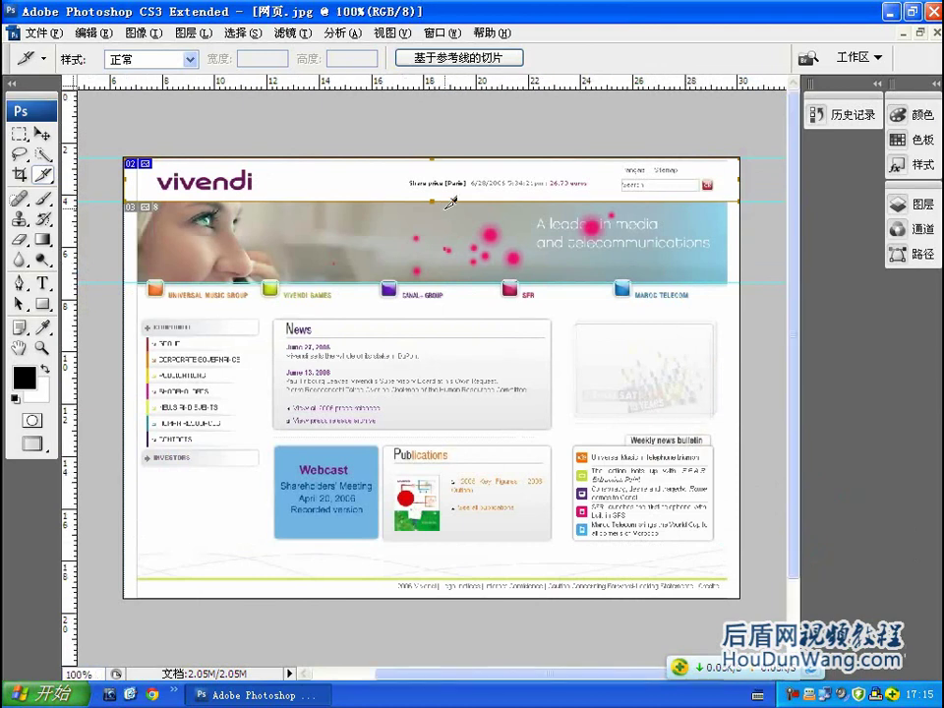
drag(69, 177, 185, 183)
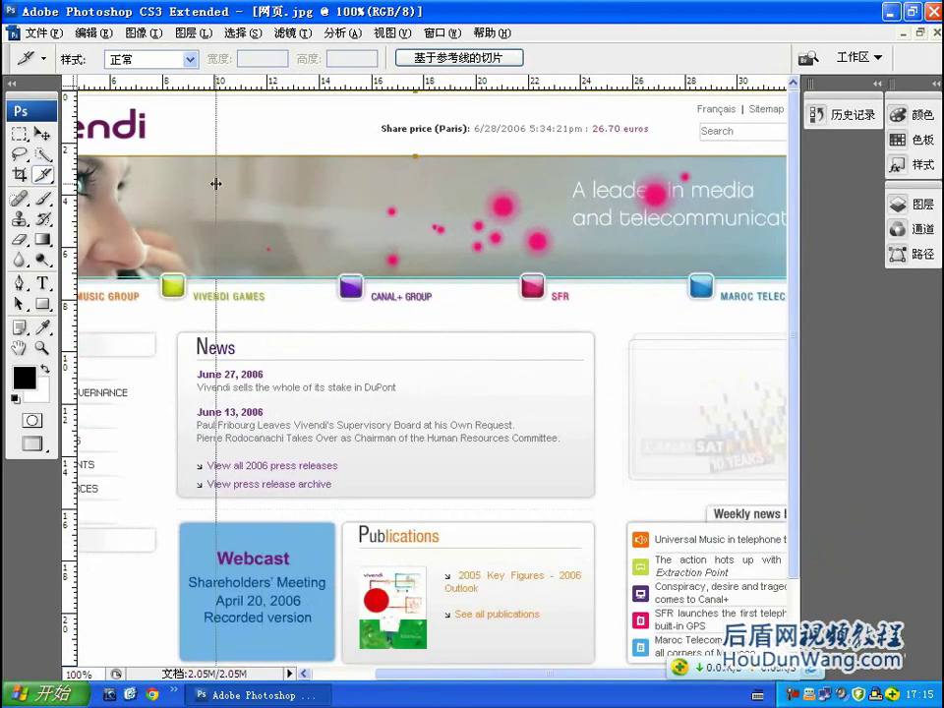
drag(195, 92, 213, 271)
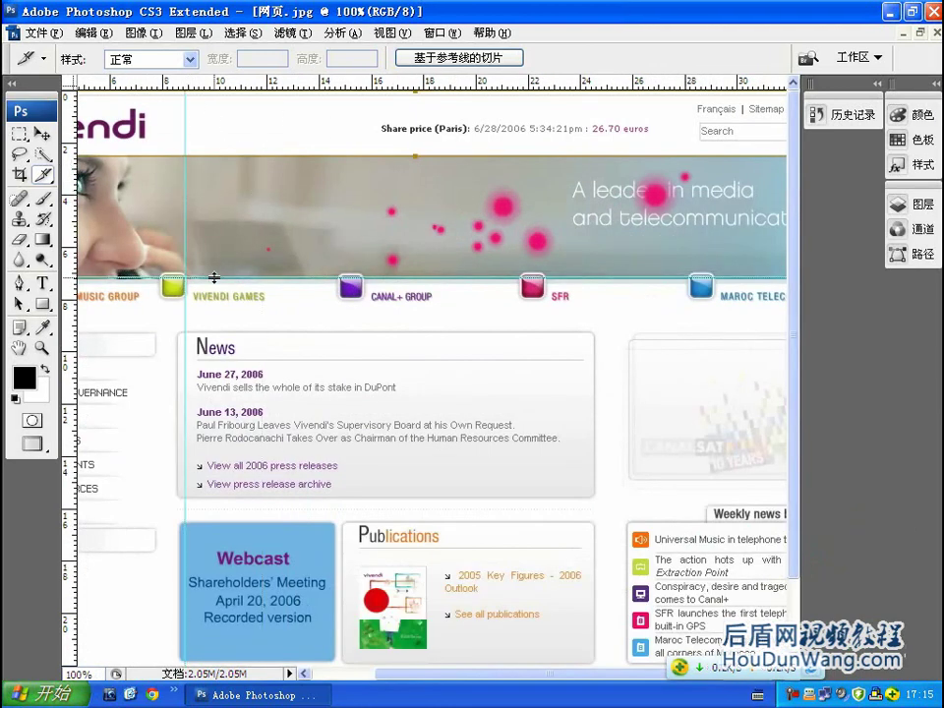
mouse_move(70, 201)
mouse_down()
mouse_move(165, 243)
mouse_move(160, 226)
mouse_up()
mouse_move(160, 88)
mouse_down()
mouse_move(244, 304)
mouse_move(160, 272)
mouse_up()
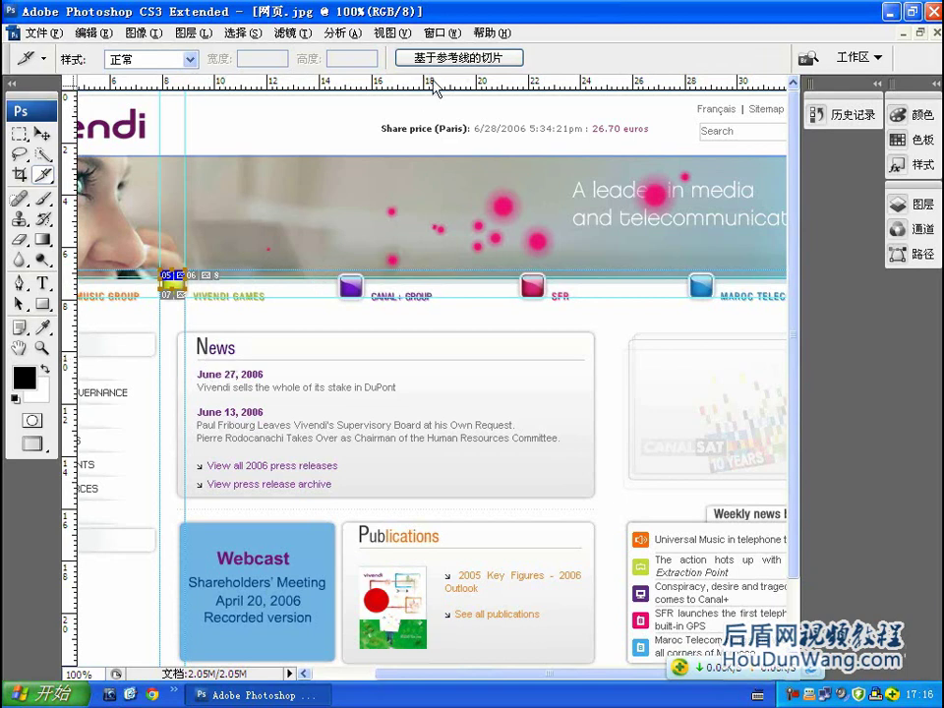
- Apply View > Clear Slices and View > Clear Guides, then zoom out and back in to check the page
click(391, 33)
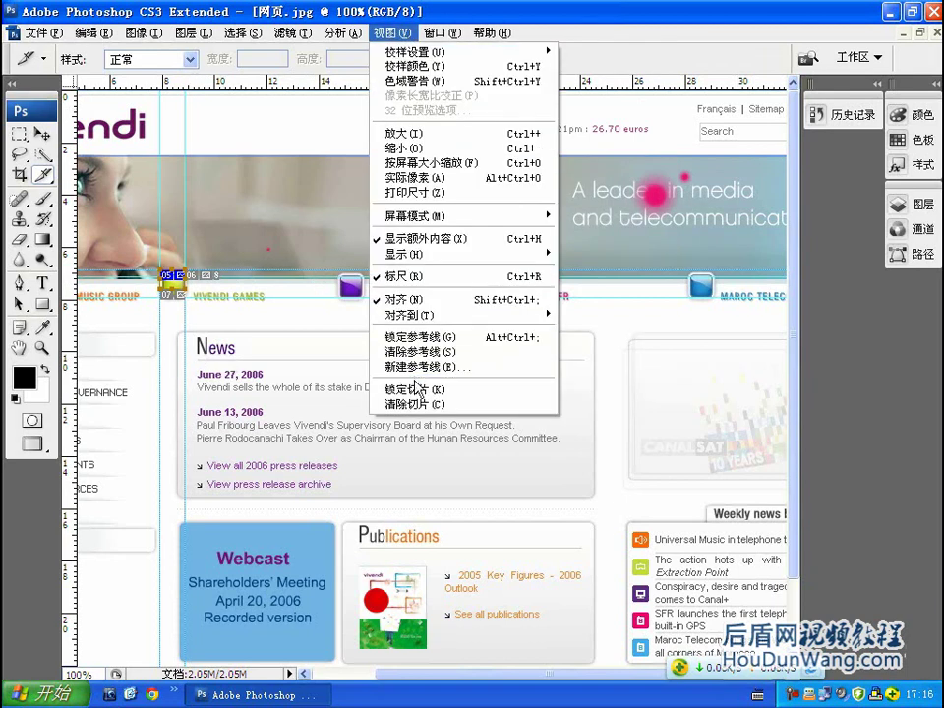
click(407, 403)
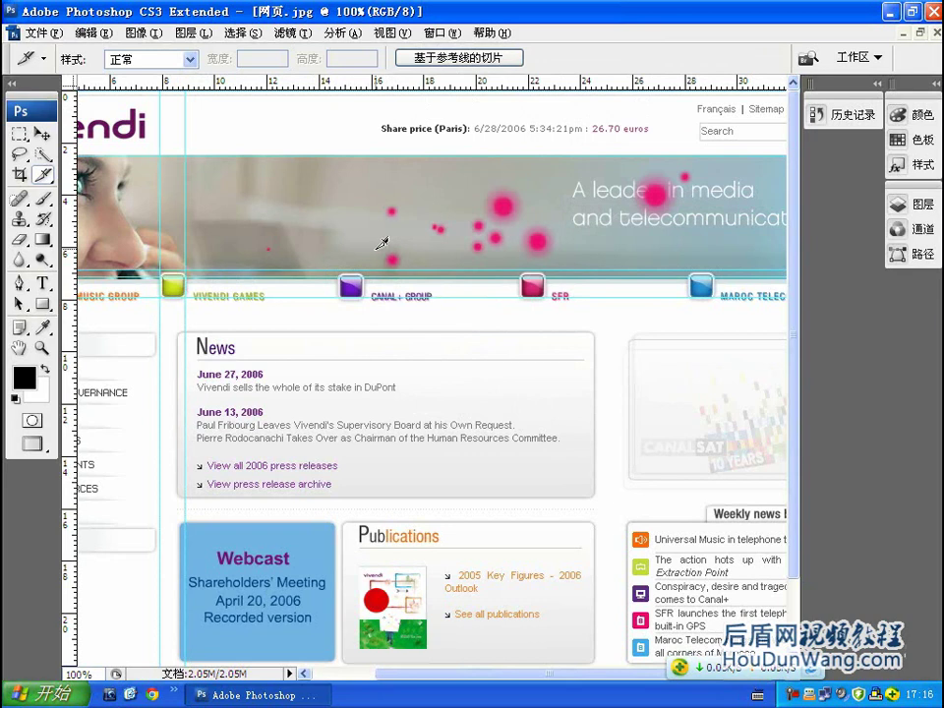
click(392, 32)
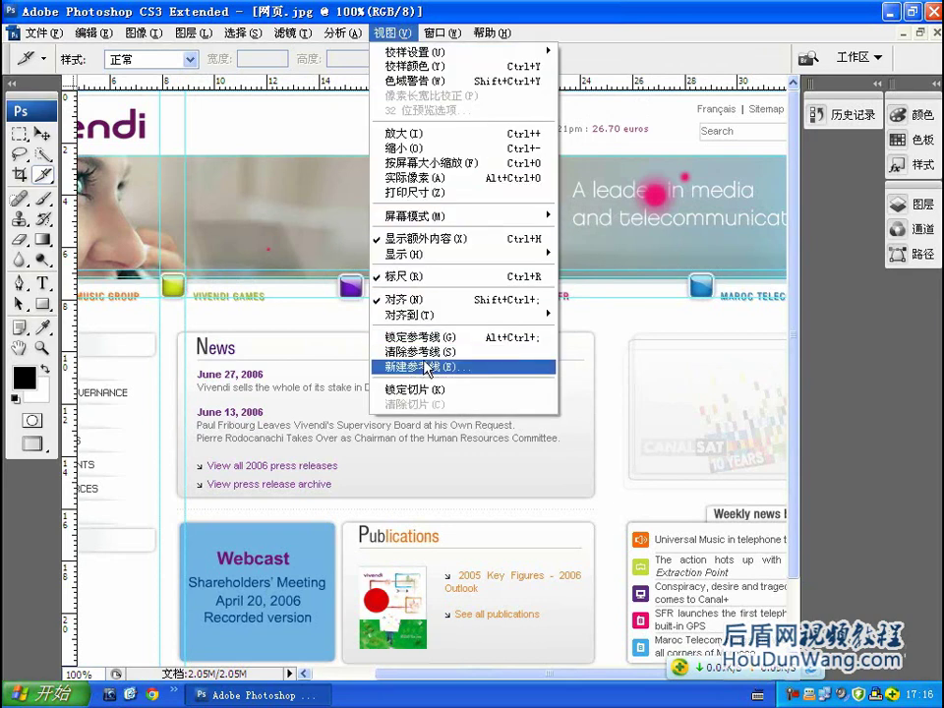
click(418, 351)
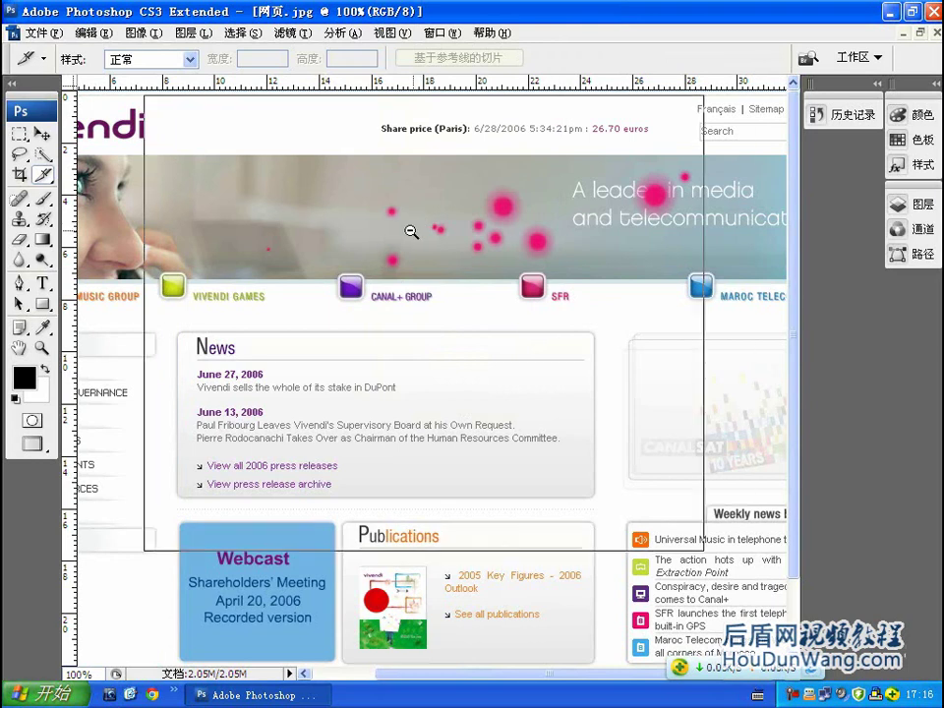
click(411, 232)
click(420, 248)
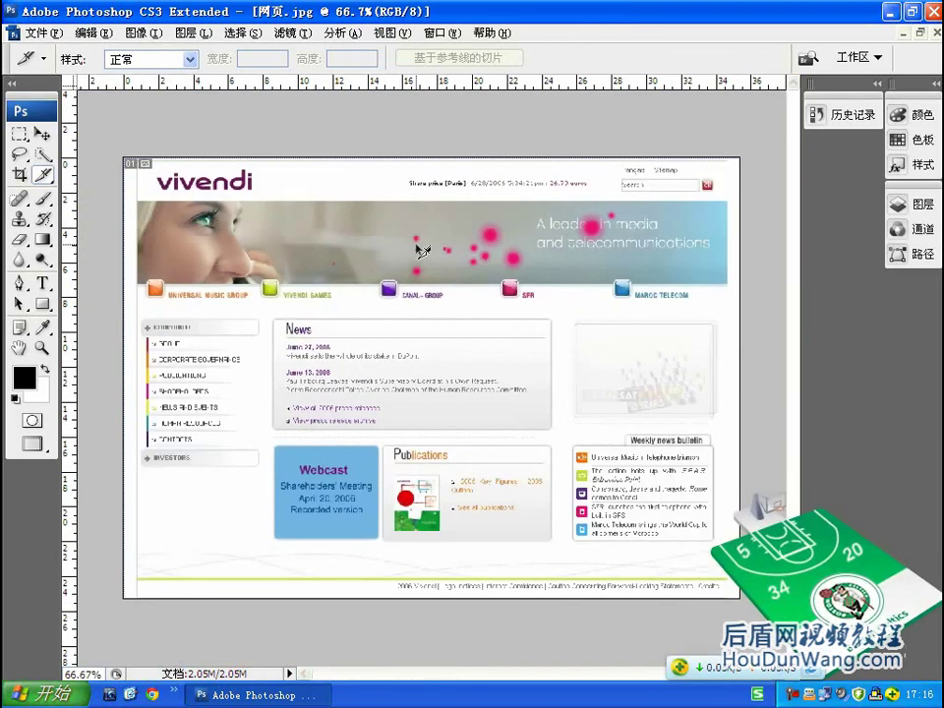
click(416, 246)
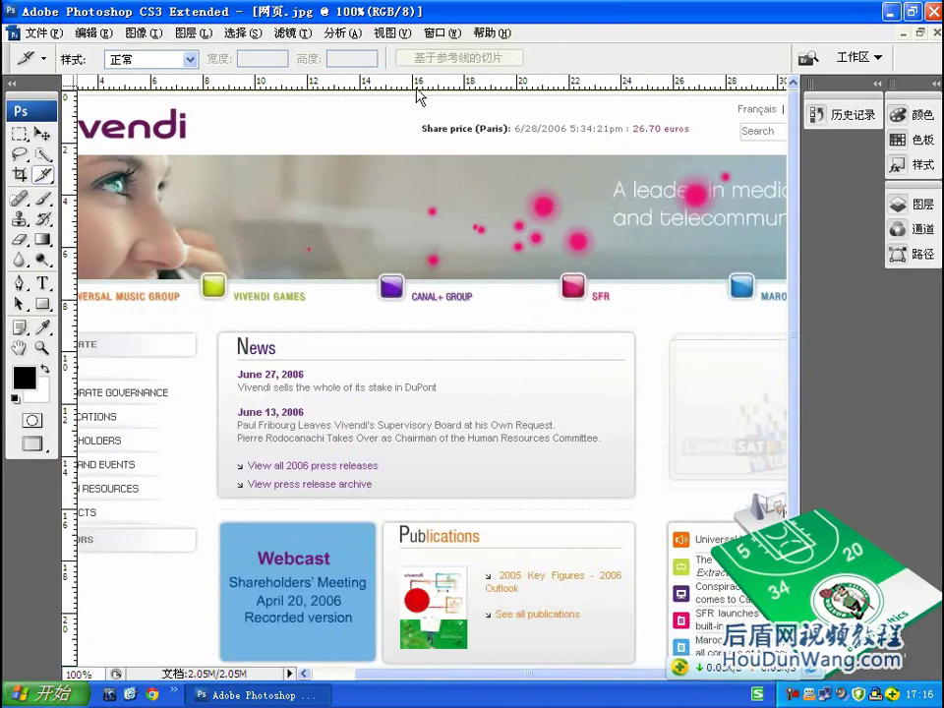
drag(316, 118, 301, 103)
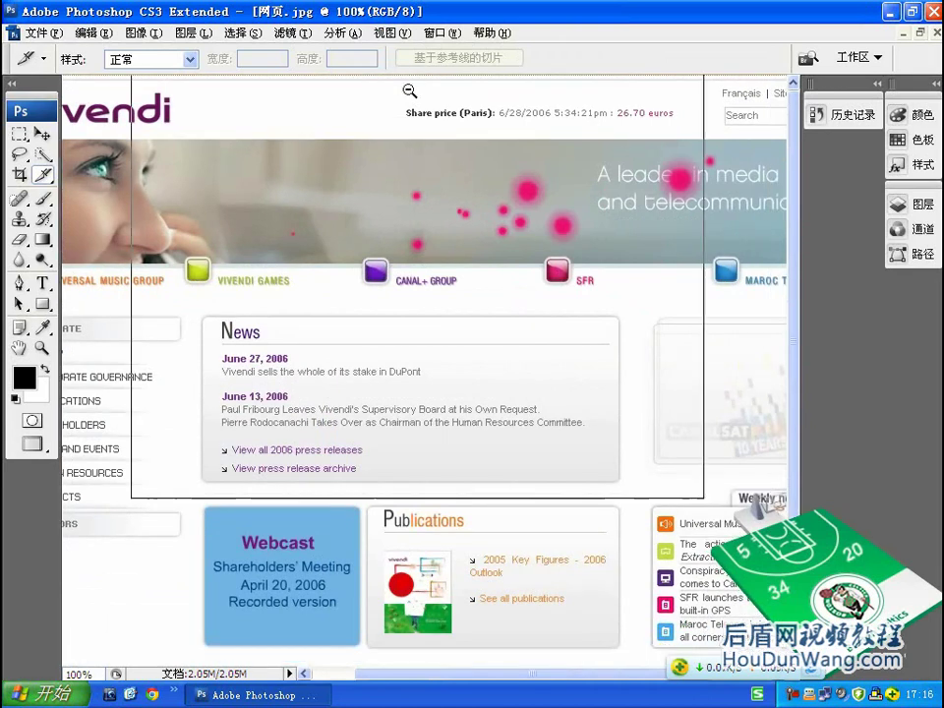
ctrl+alt+click(407, 90)
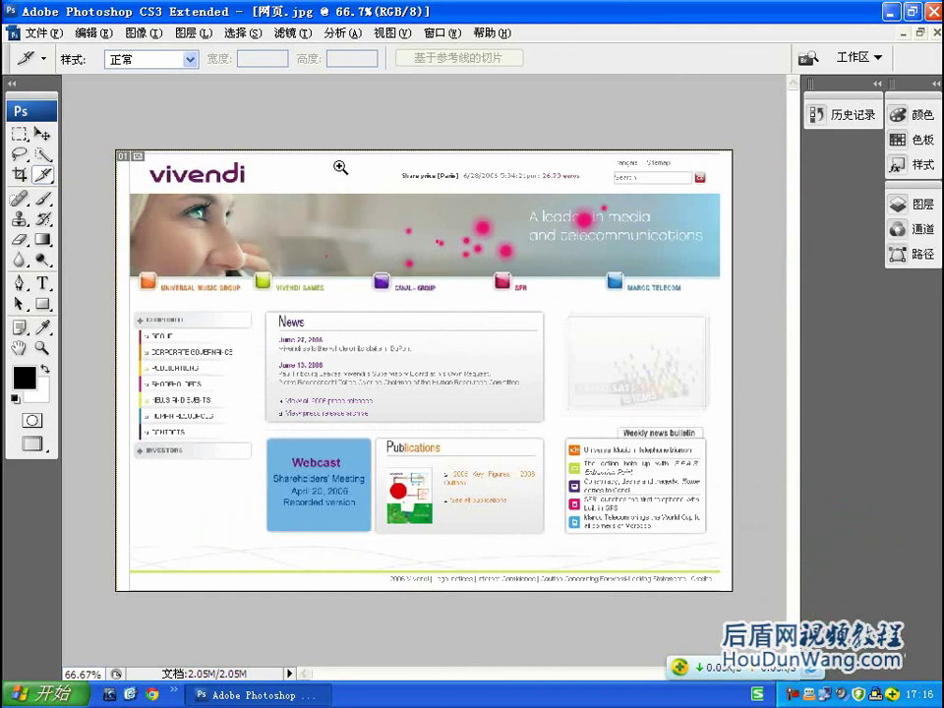
ctrl+click(345, 162)
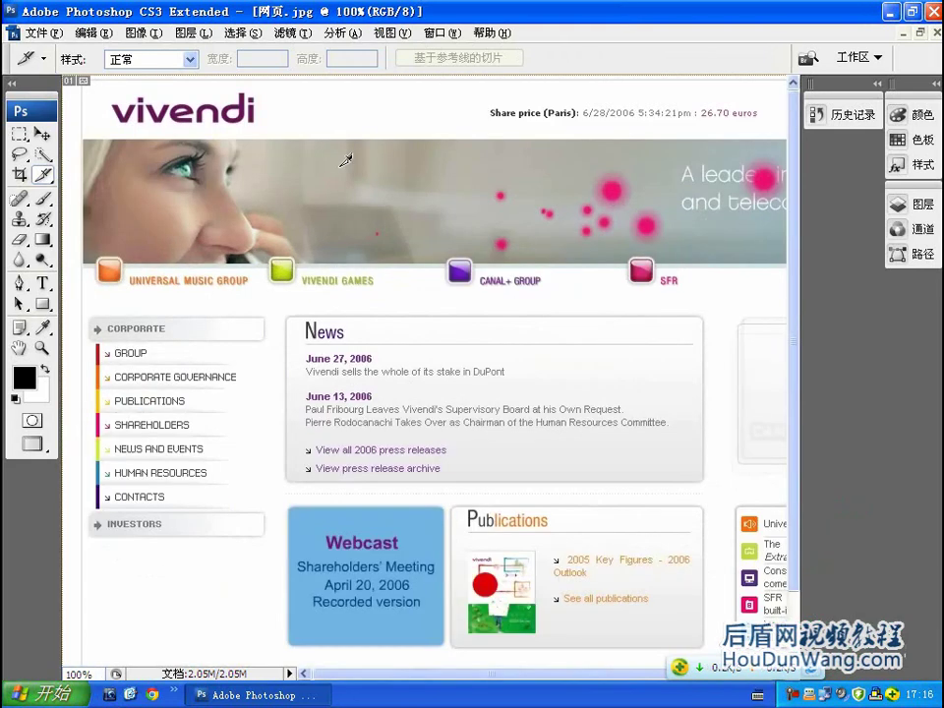
- Cut slices over the banner middle, the top of the sidebar menu, and the top of the News box
right_click(43, 174)
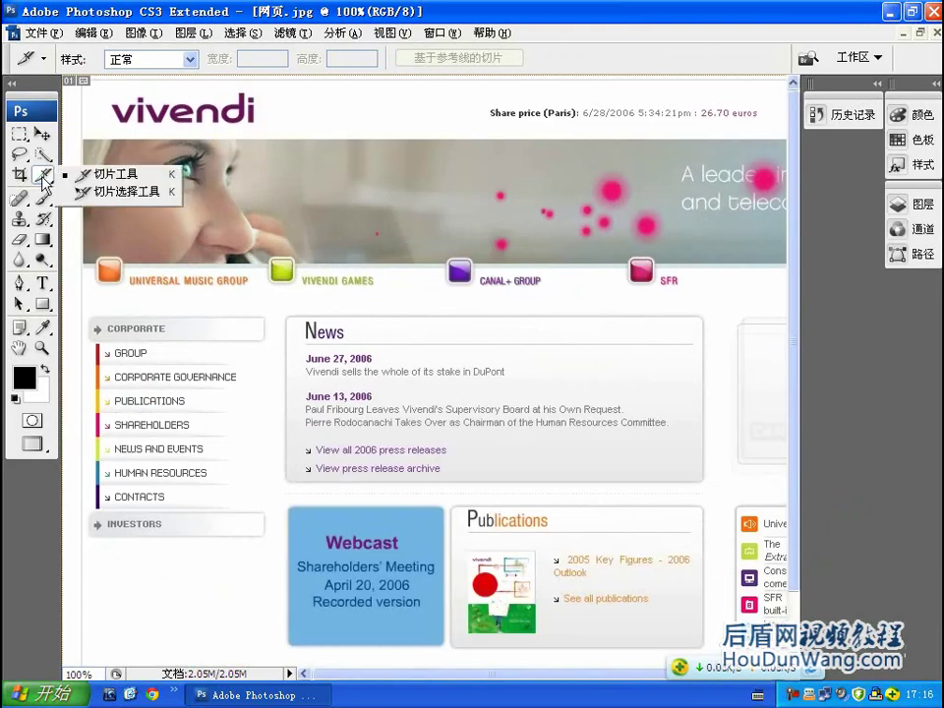
click(108, 191)
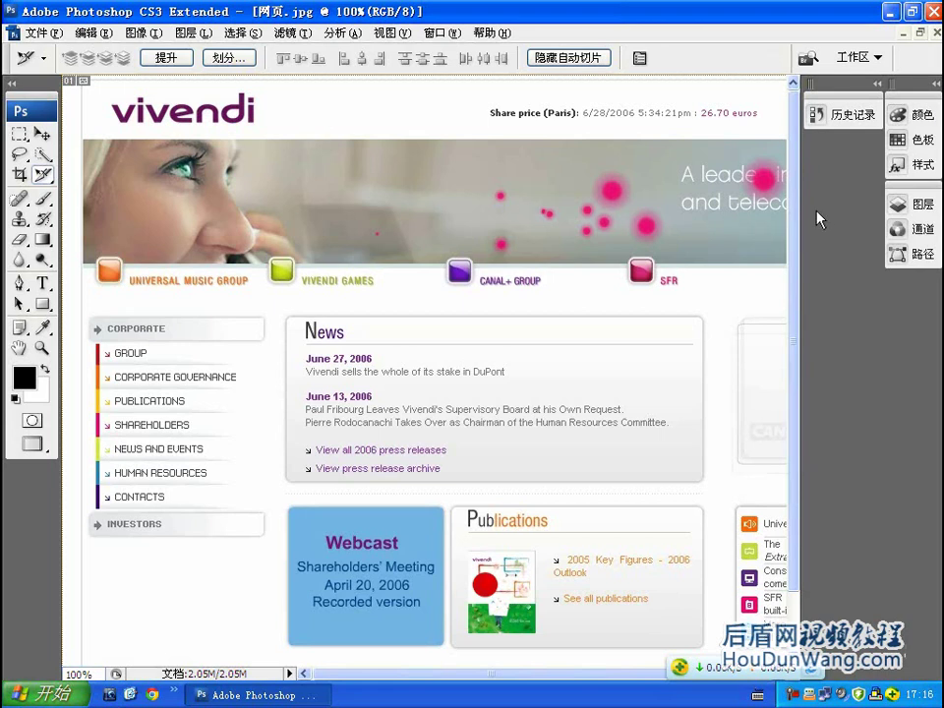
mouse_move(795, 201)
mouse_down()
mouse_move(795, 266)
mouse_move(793, 195)
mouse_up()
drag(43, 175, 103, 173)
mouse_move(352, 153)
mouse_down()
mouse_move(527, 221)
mouse_move(522, 233)
mouse_up()
drag(205, 292, 319, 375)
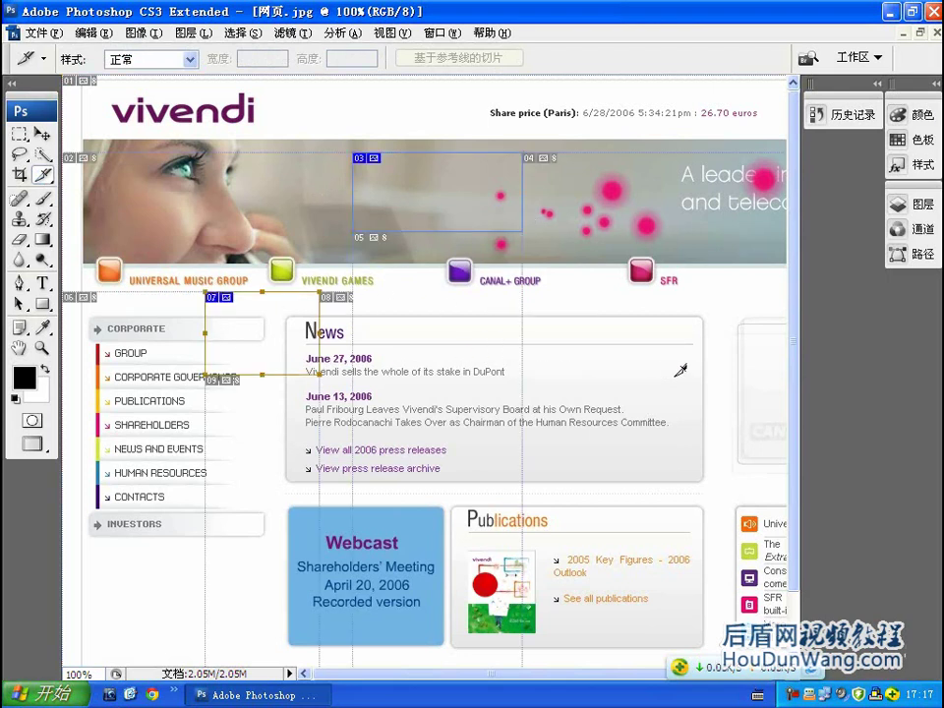
drag(493, 315, 670, 379)
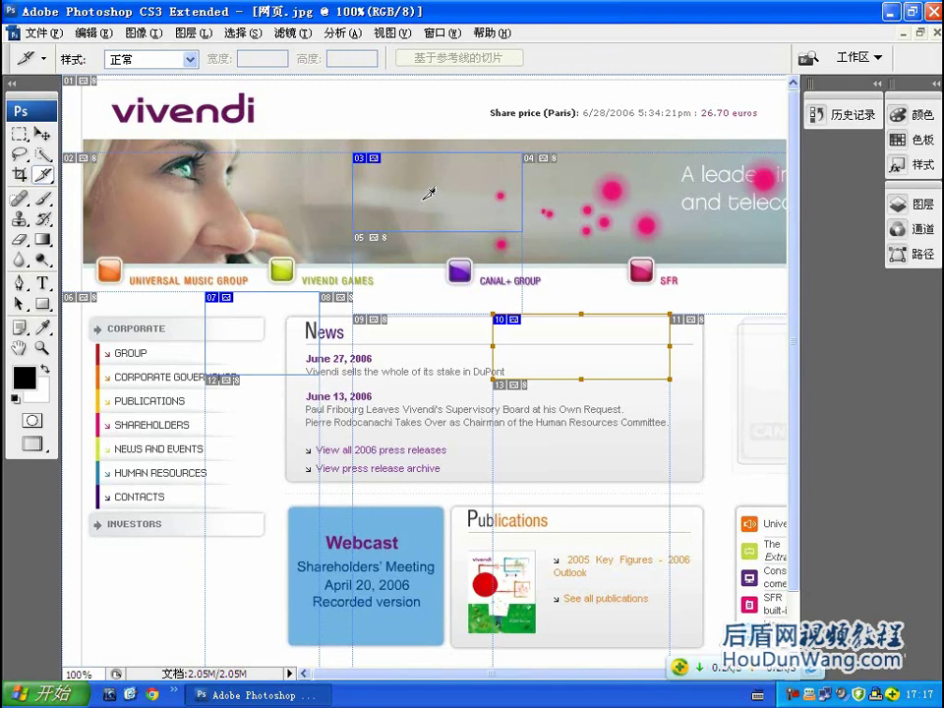
- Select the banner slice and bring up the alternative slice tools
click(429, 189)
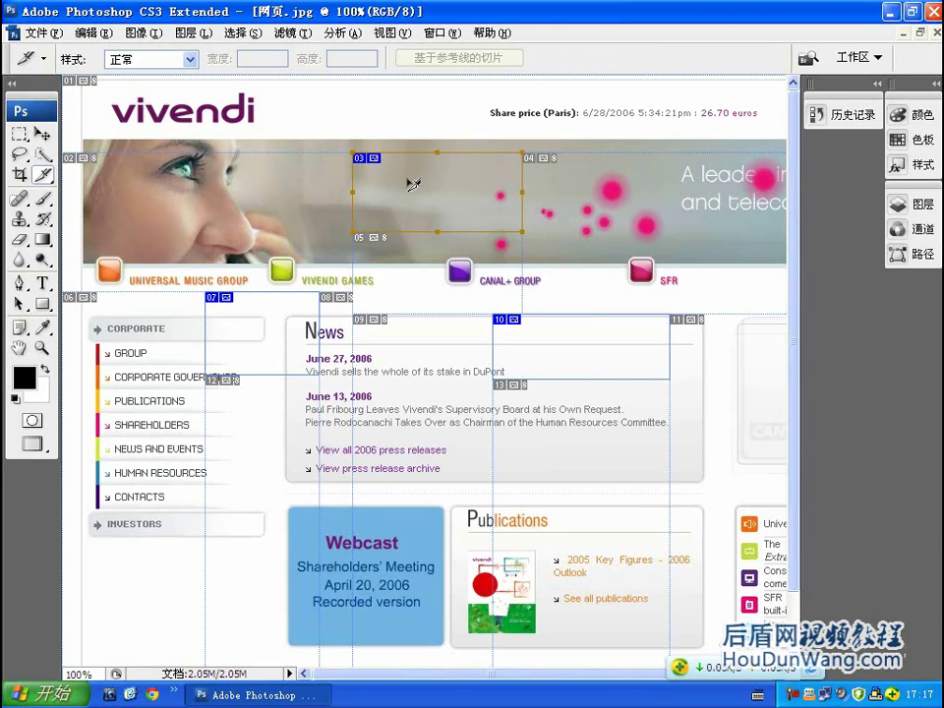
right_click(42, 174)
click(91, 174)
- Cut two News box slices: one over the second news item, one at its lower right
right_click(42, 174)
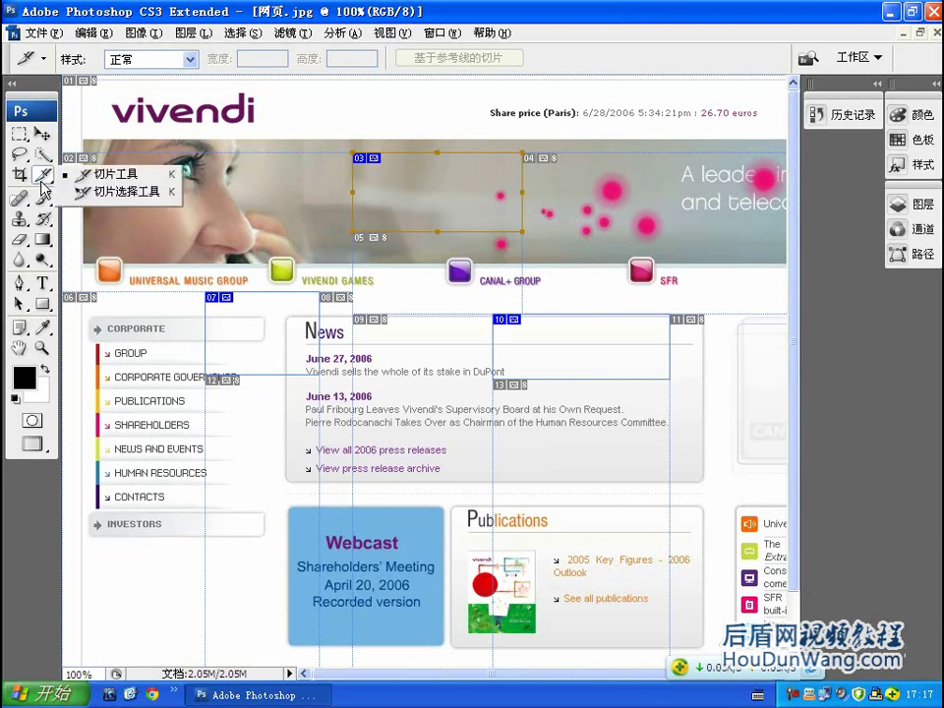
click(126, 190)
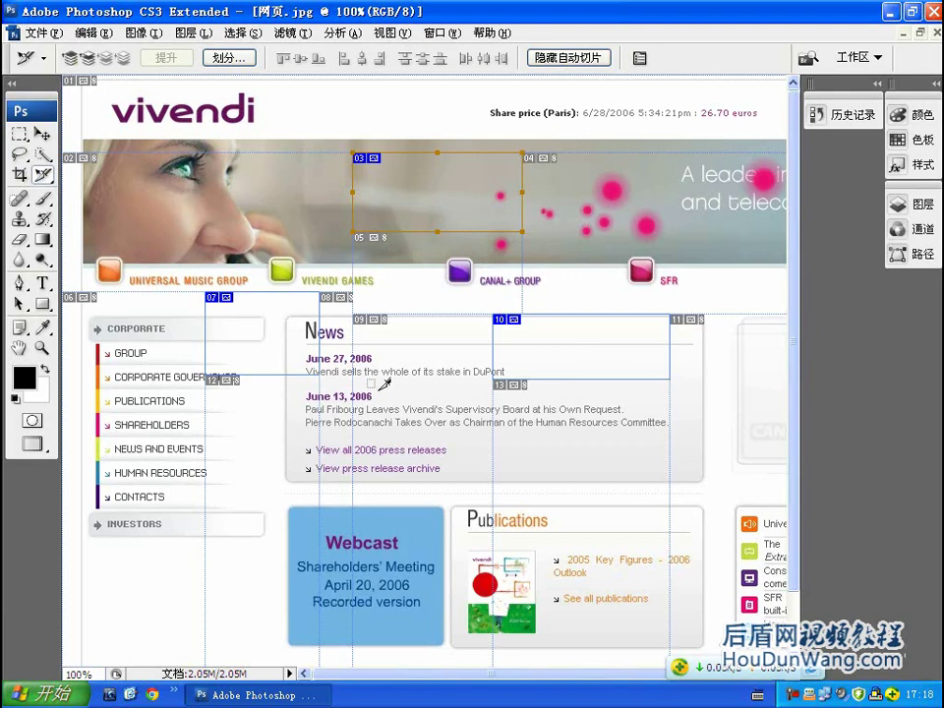
drag(367, 380, 469, 437)
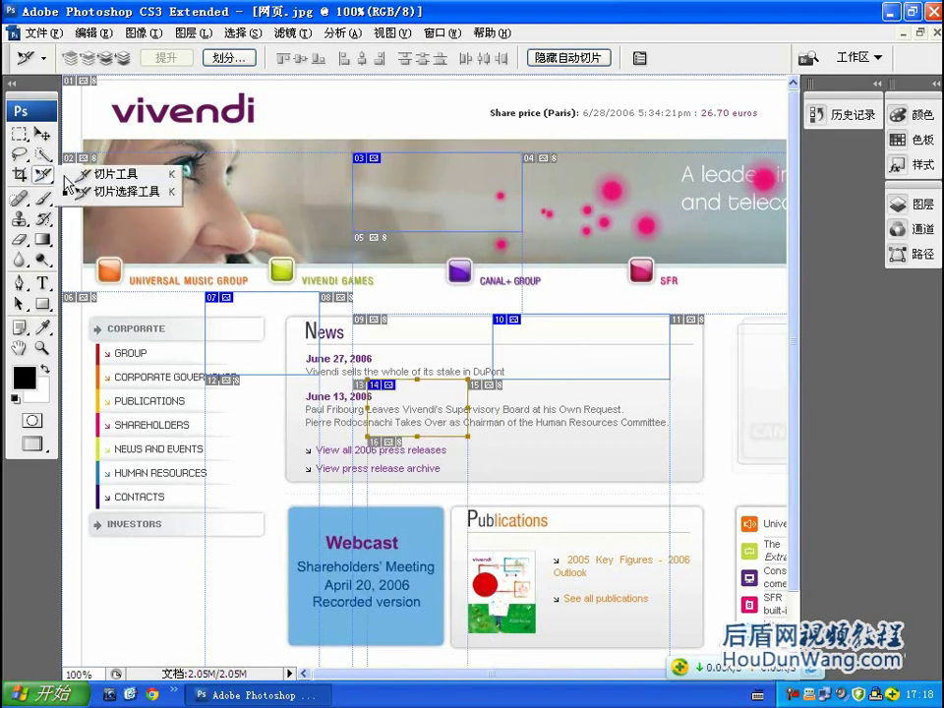
drag(43, 174, 98, 171)
drag(521, 390, 636, 483)
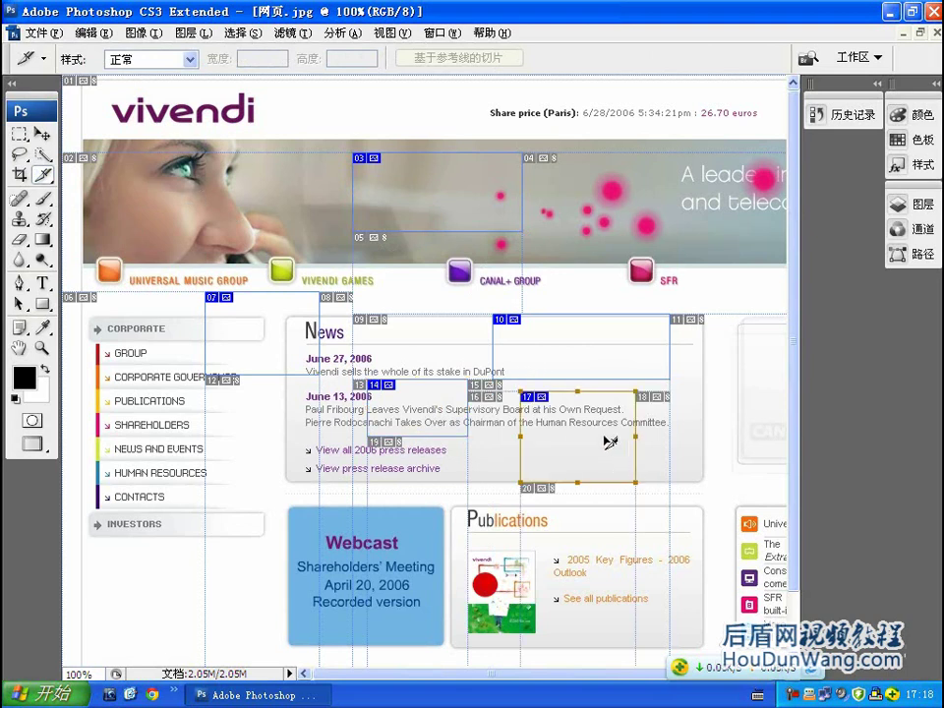
- Select the second-news-item slice, then the banner slice with the Slice Select Tool
click(432, 406)
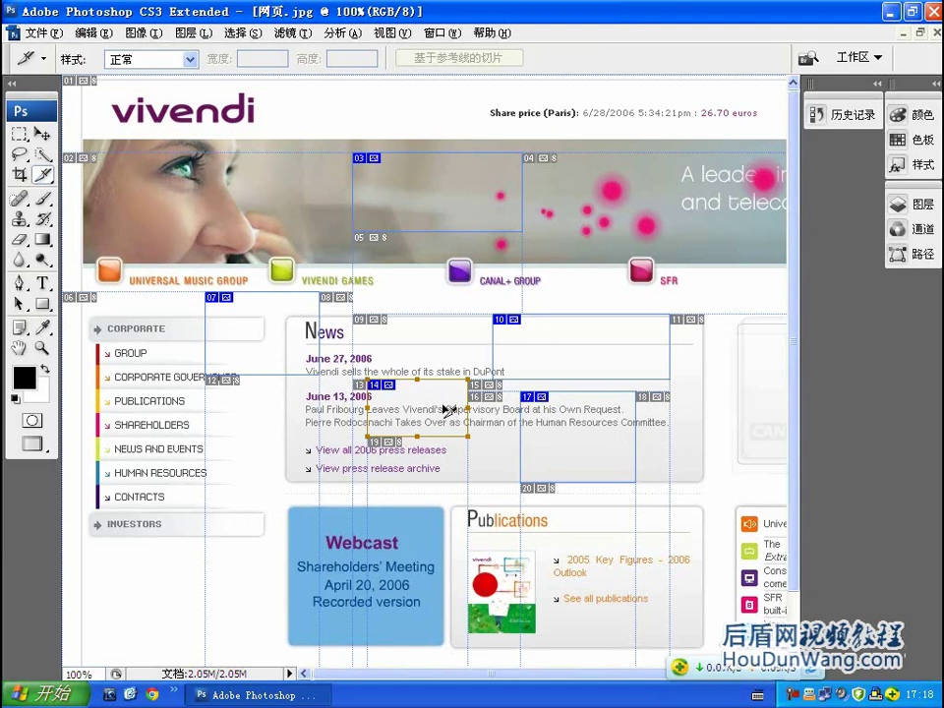
click(42, 174)
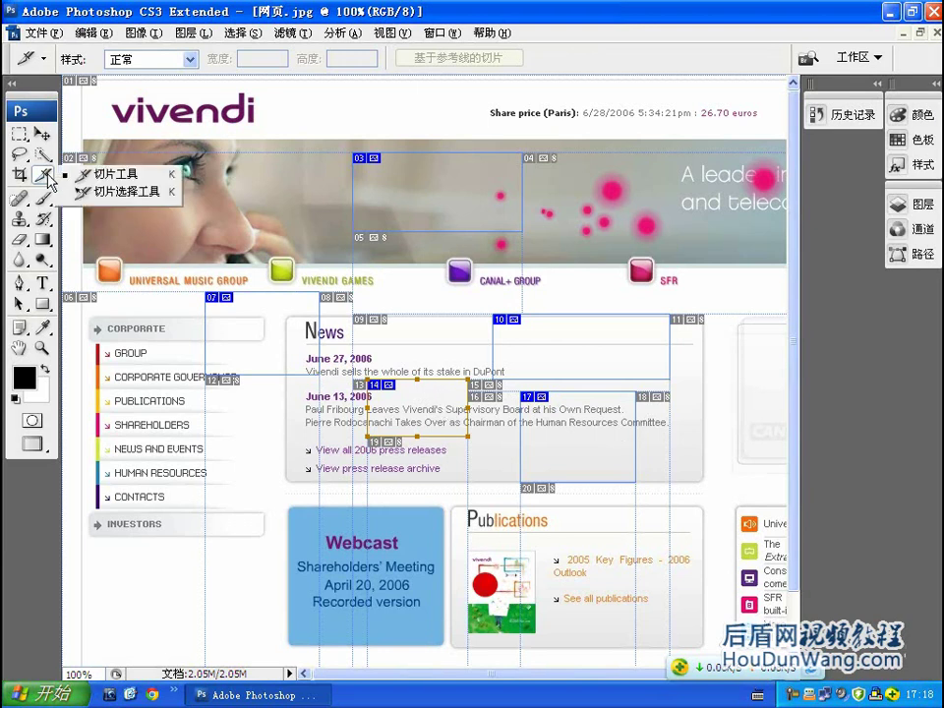
click(110, 193)
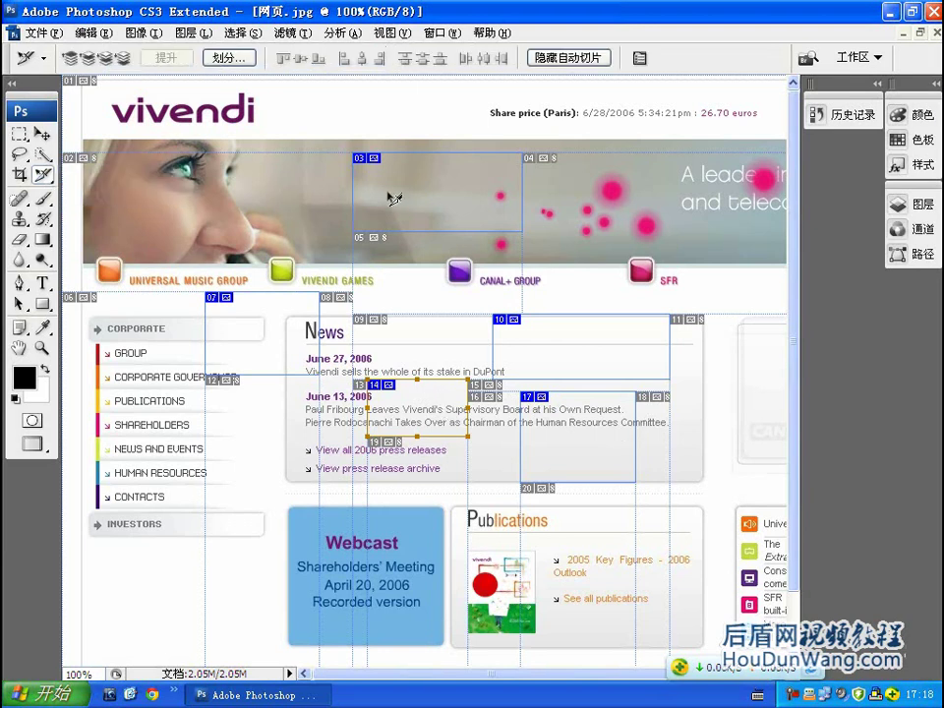
click(394, 189)
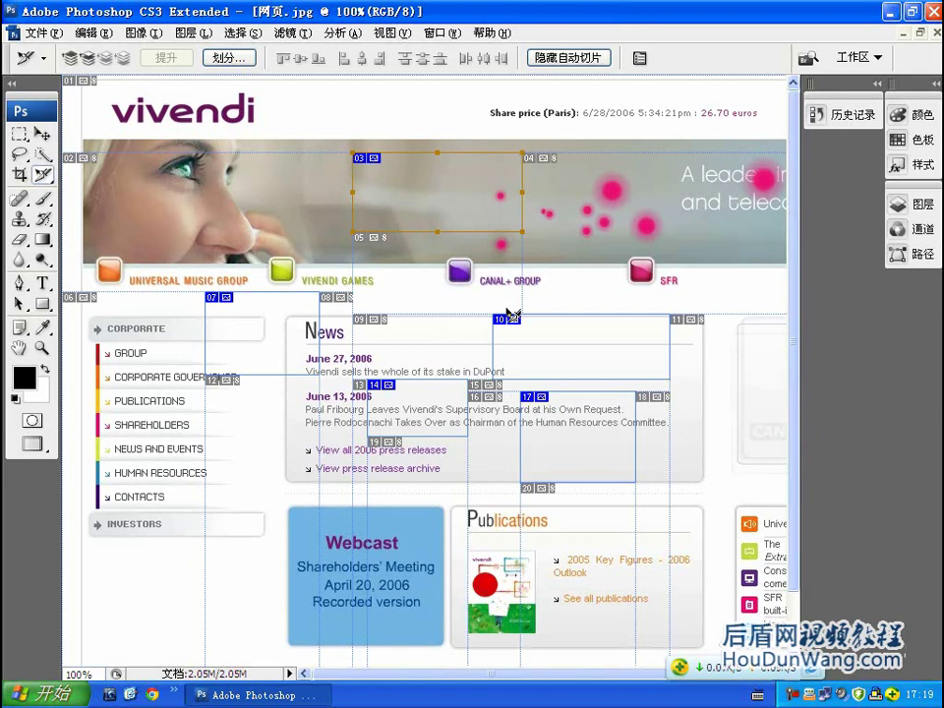
- With the Slice Select tool, drag the slice over the banner's pink dots into position
click(42, 134)
click(42, 175)
mouse_move(476, 191)
mouse_down()
mouse_move(588, 238)
mouse_move(569, 230)
mouse_up()
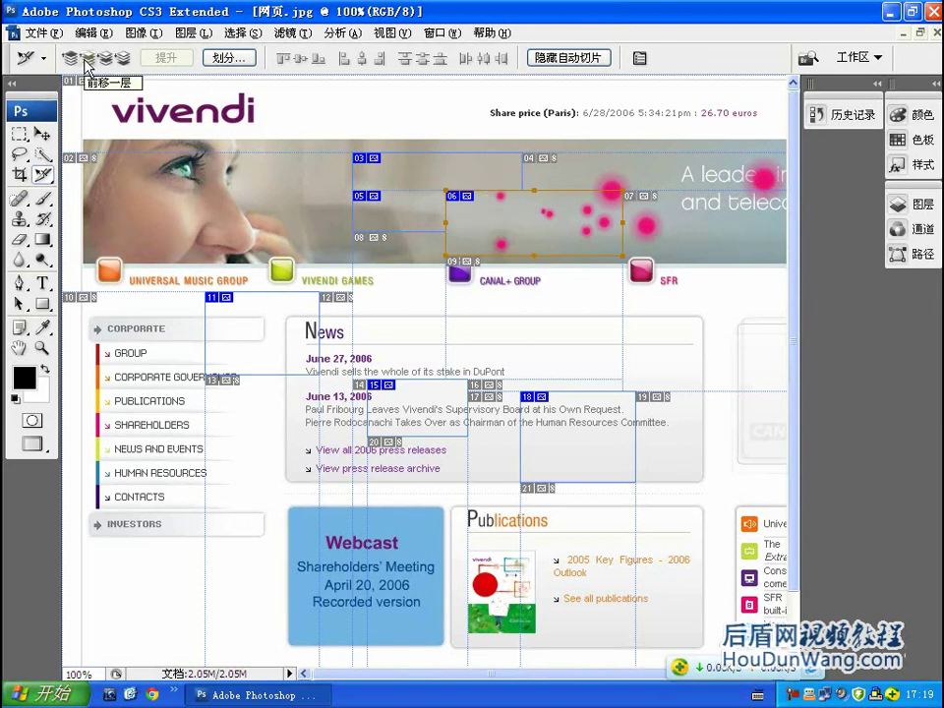
- Move the banner slice up and down the stack with Bring Forward and Send Backward
click(88, 59)
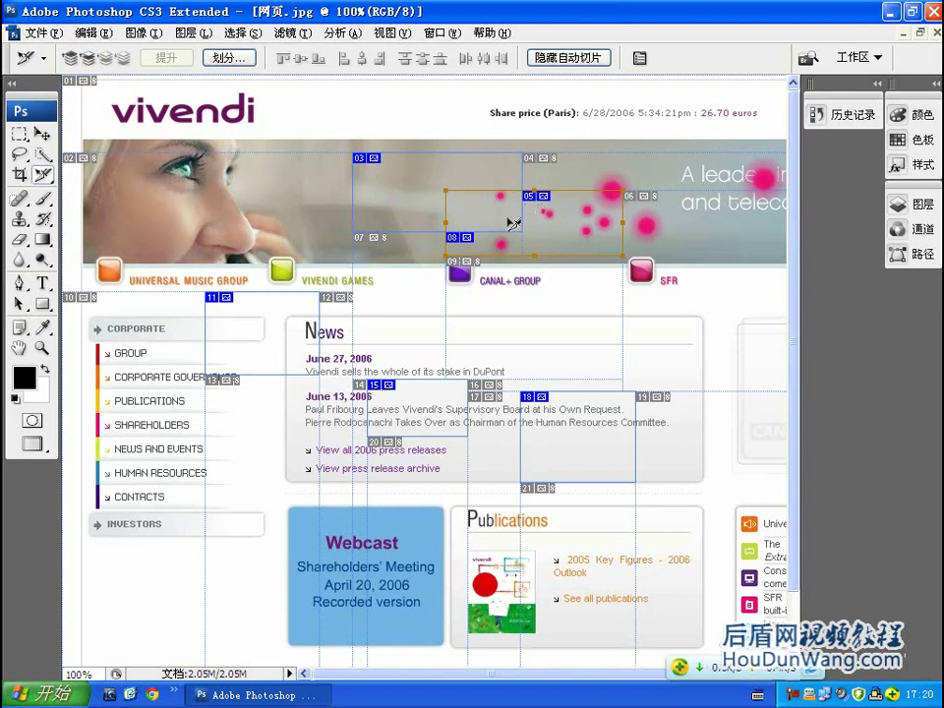
click(91, 59)
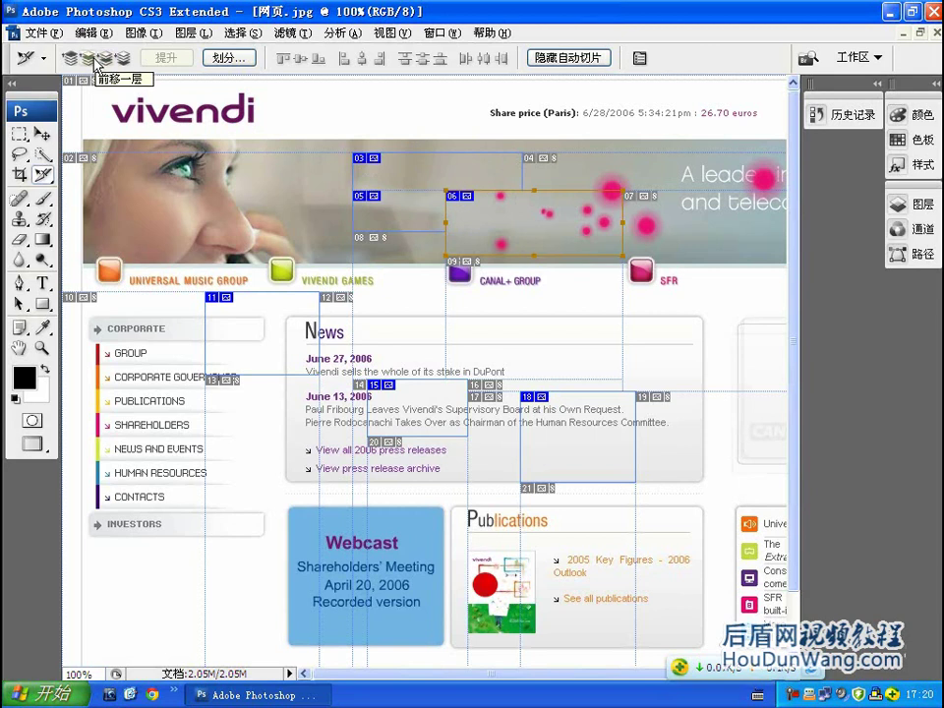
click(102, 61)
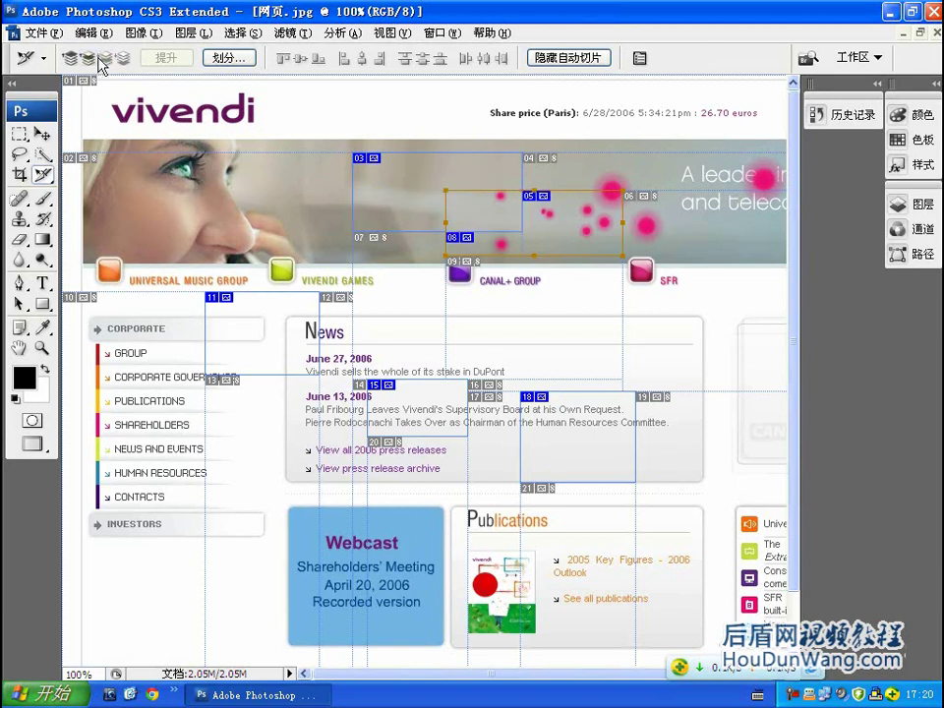
click(88, 59)
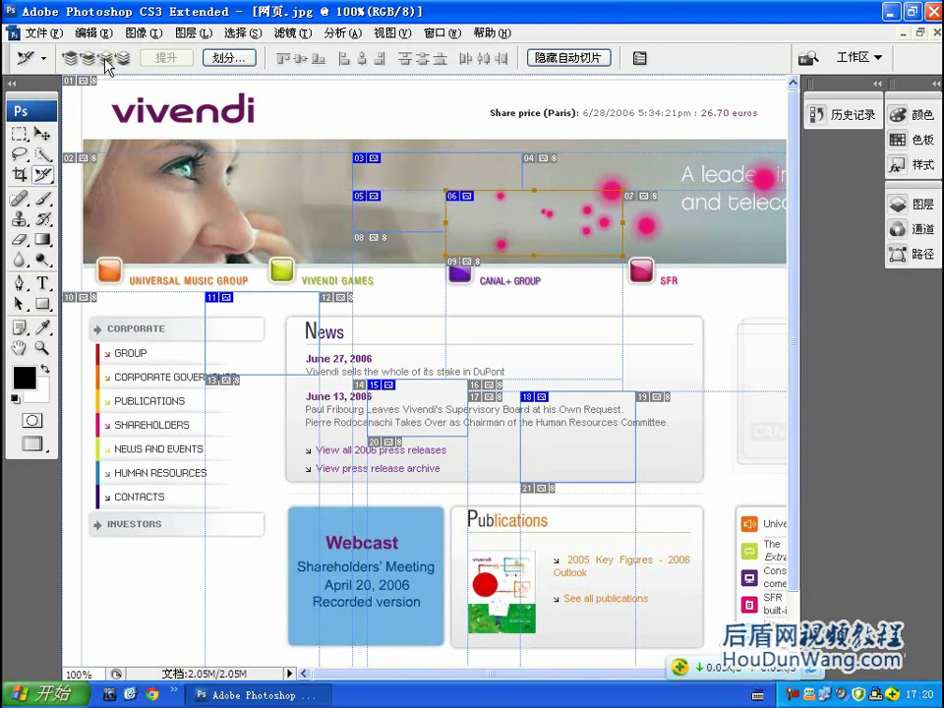
click(104, 62)
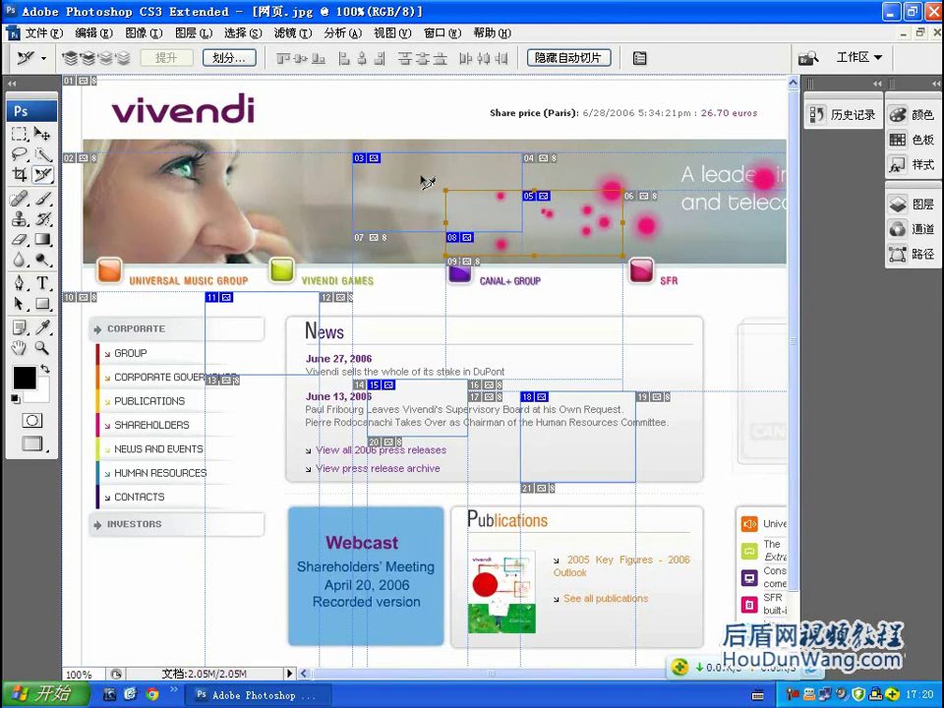
click(438, 176)
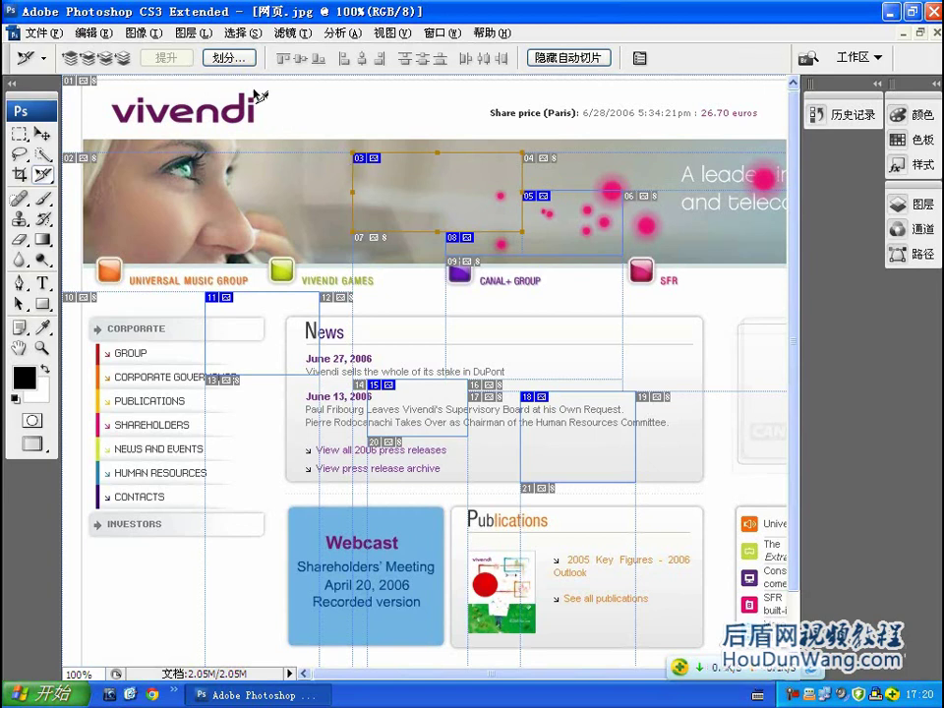
right_click(434, 183)
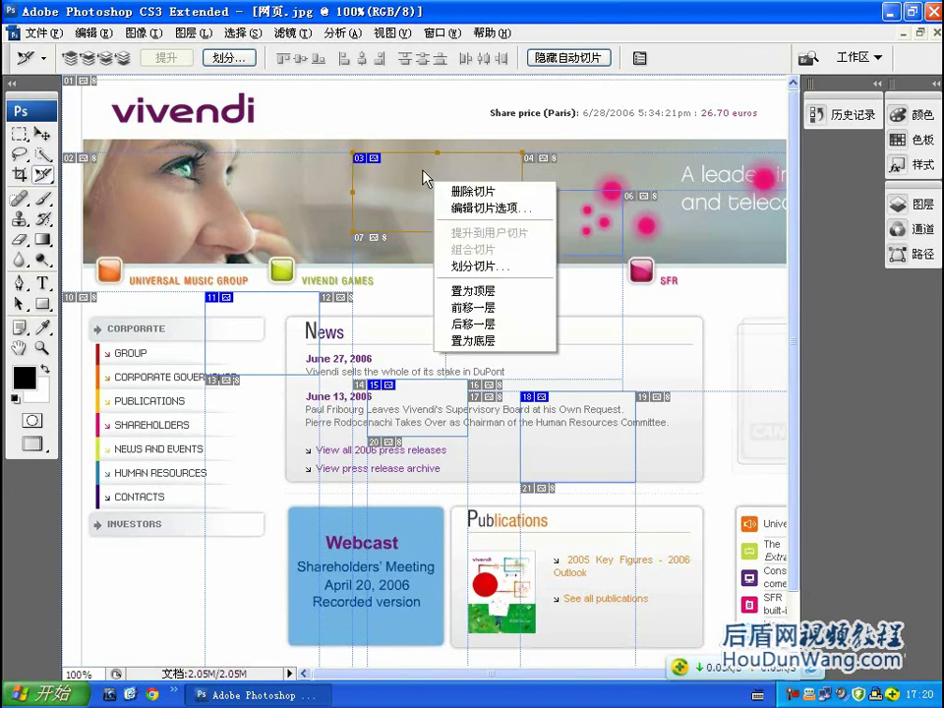
click(421, 173)
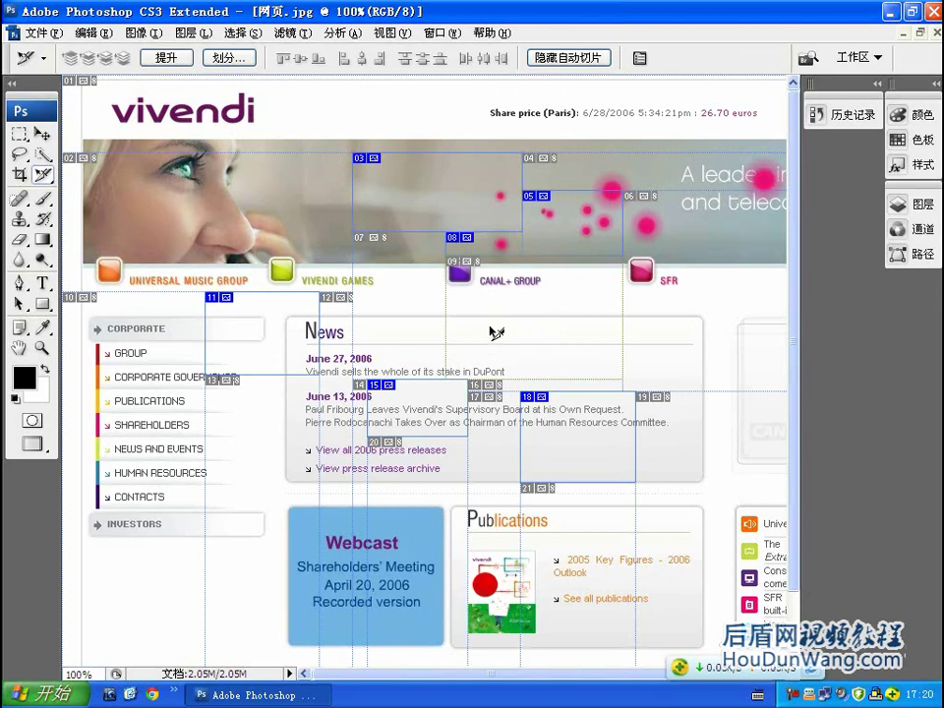
click(568, 449)
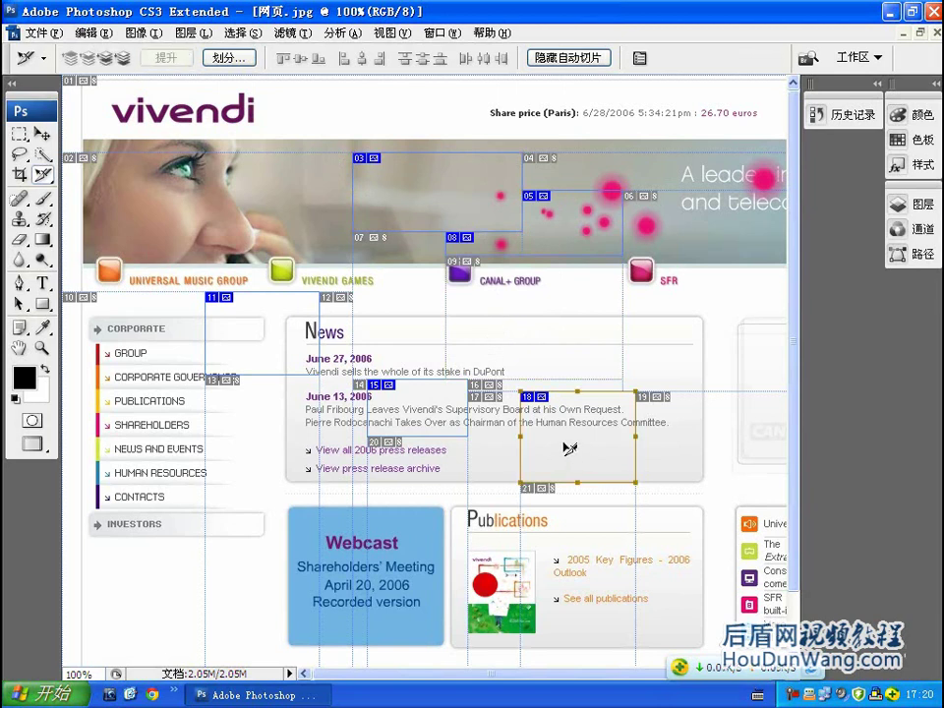
right_click(281, 316)
click(275, 325)
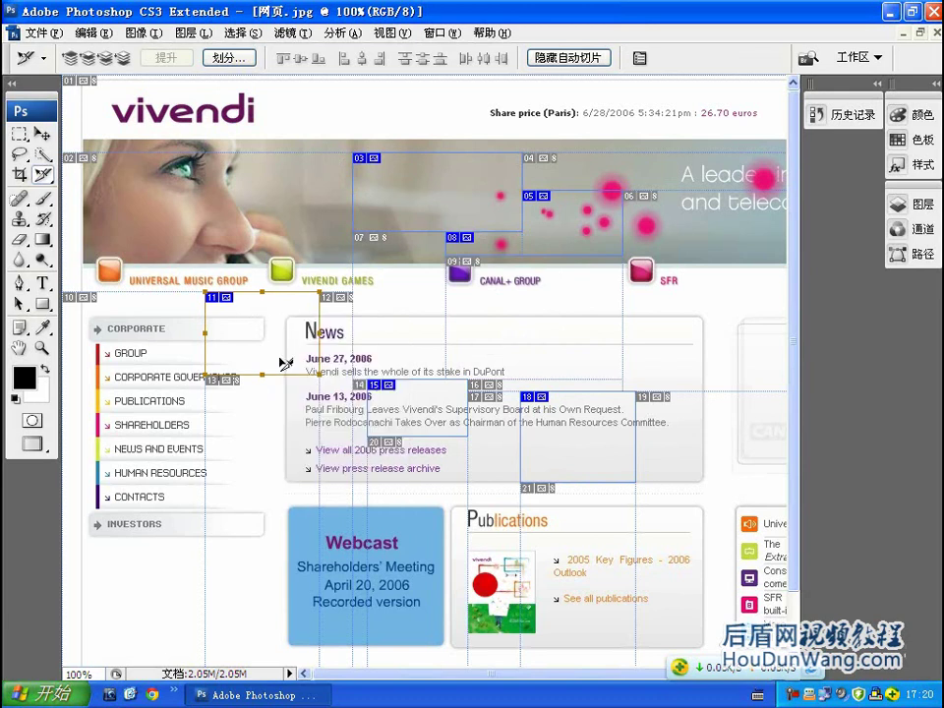
right_click(285, 343)
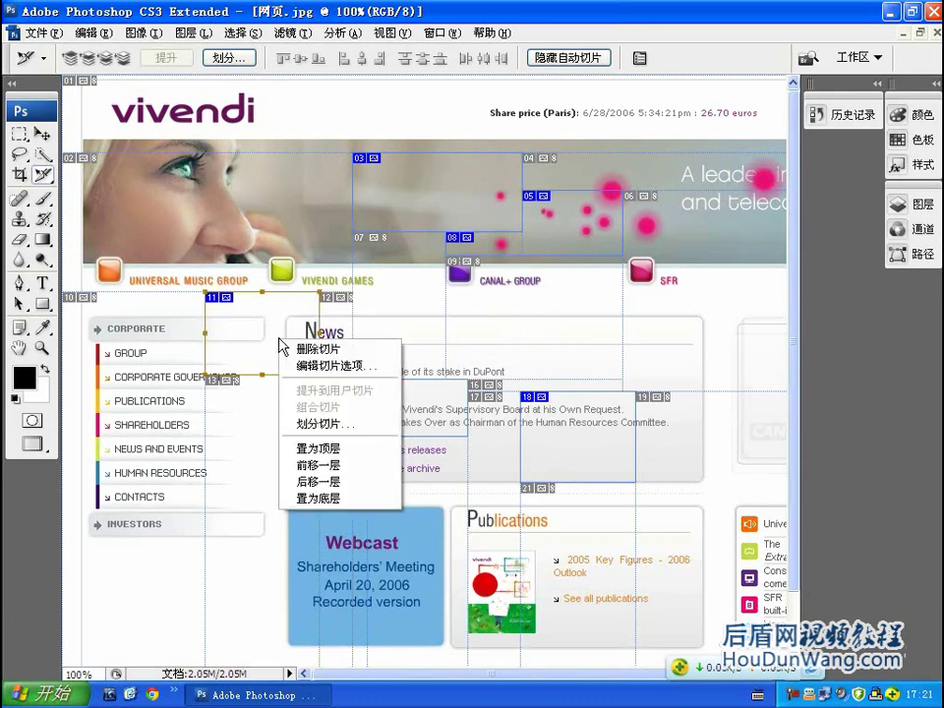
click(208, 256)
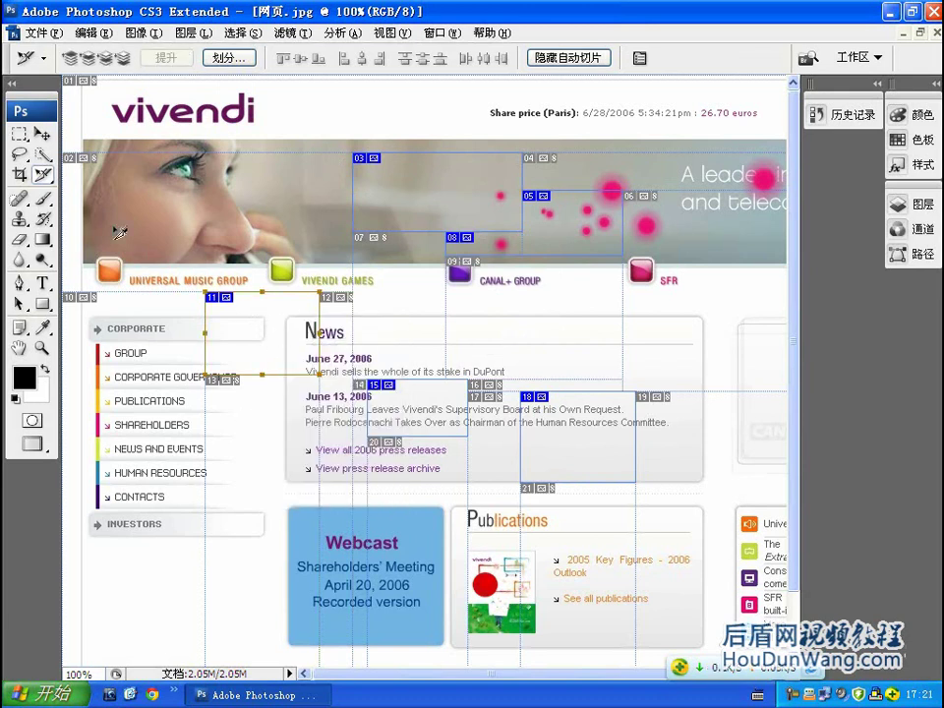
right_click(46, 178)
click(253, 309)
click(208, 89)
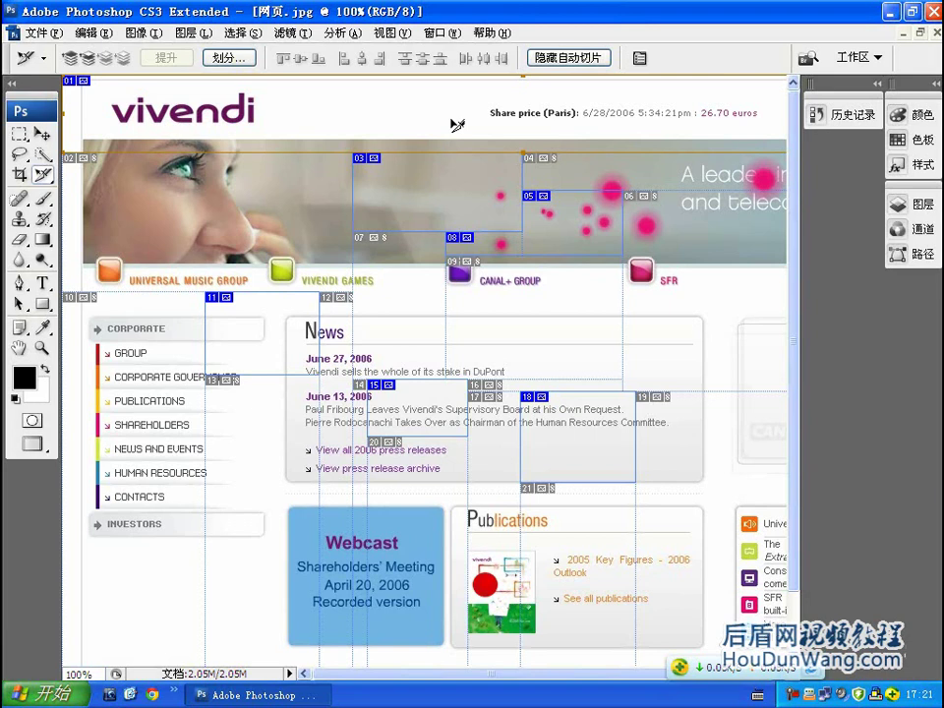
- Save for Web as 网页 in HTML and Images format on the Desktop, accepting the filename warning
click(41, 32)
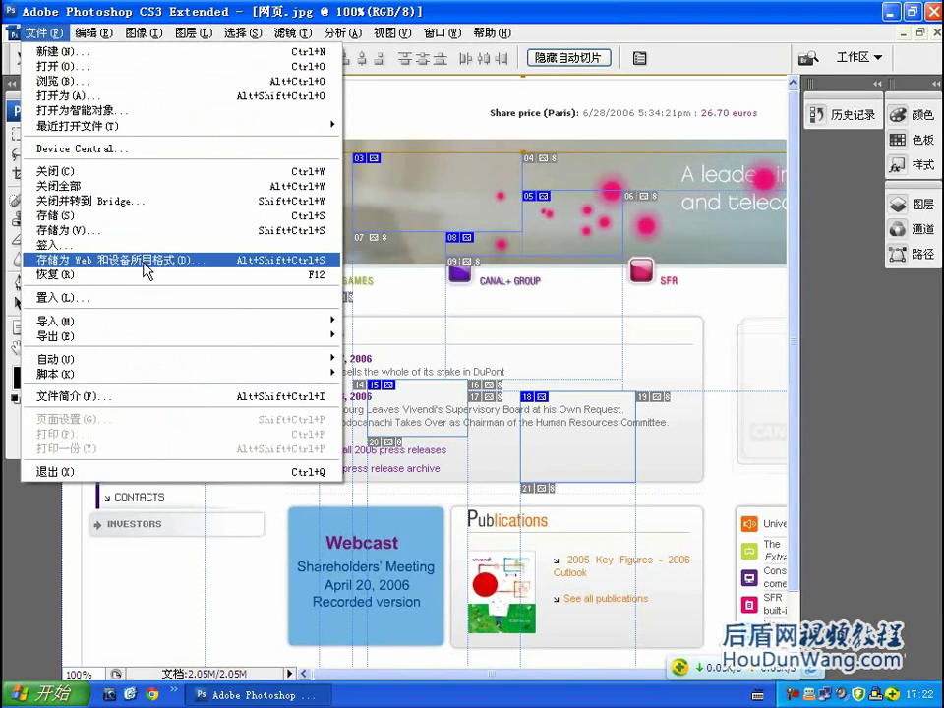
click(145, 261)
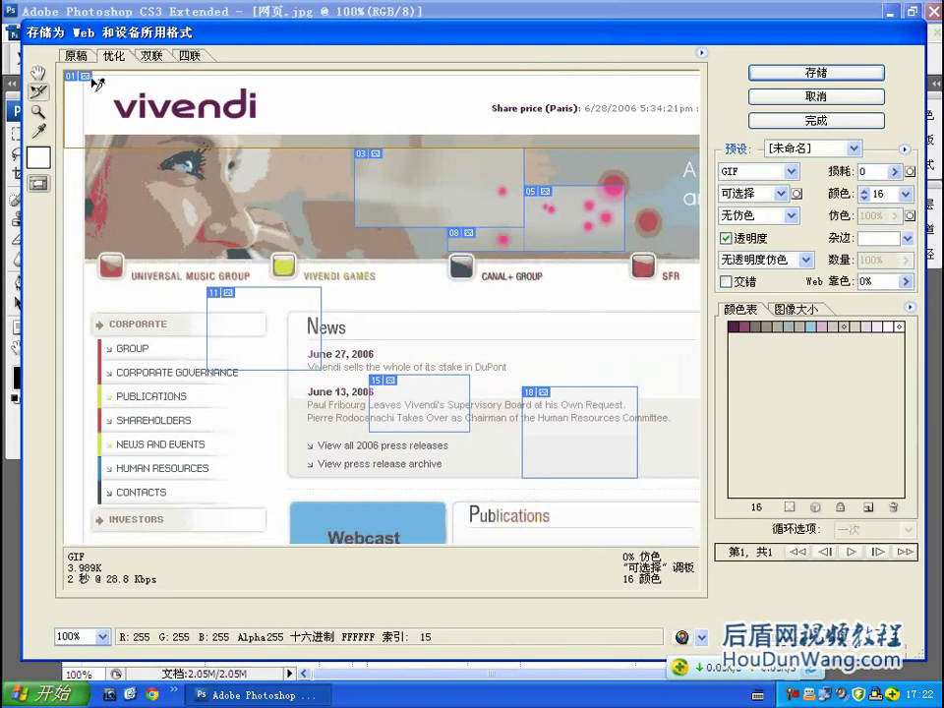
click(834, 75)
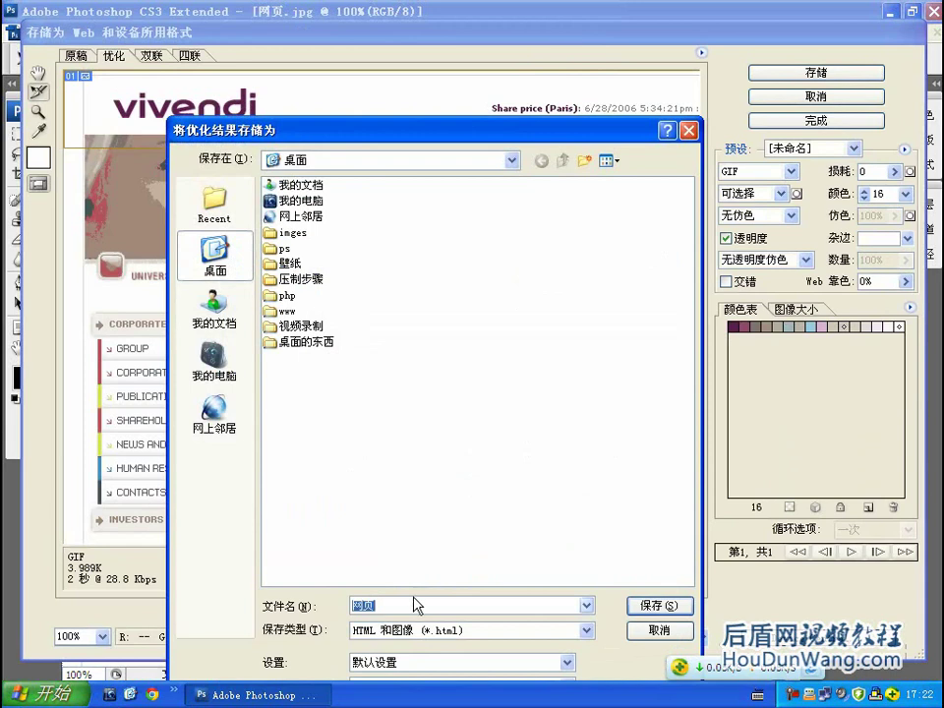
click(660, 606)
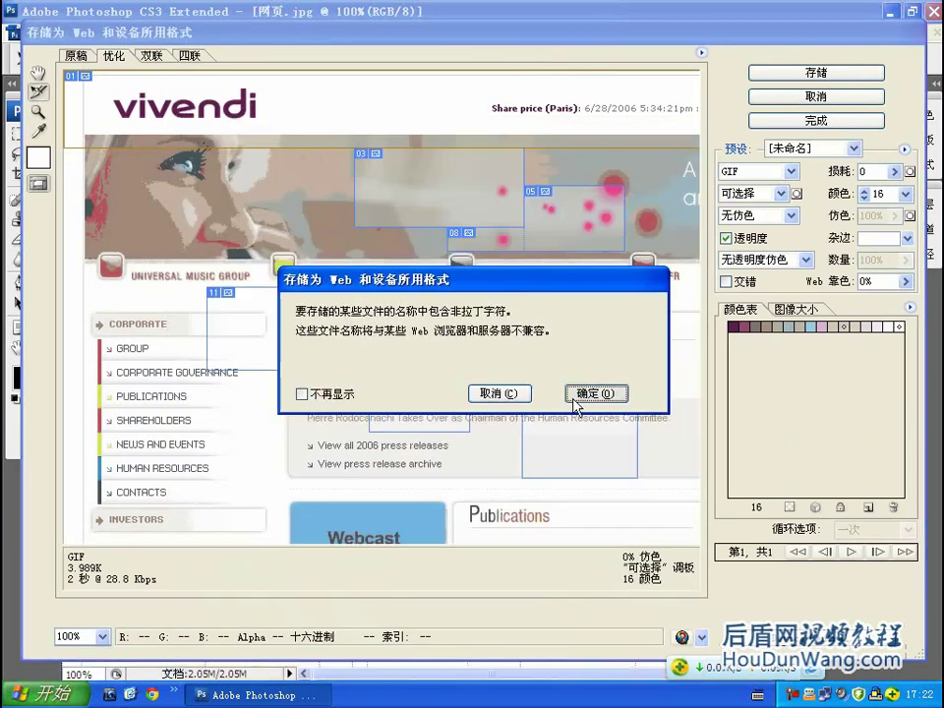
click(574, 399)
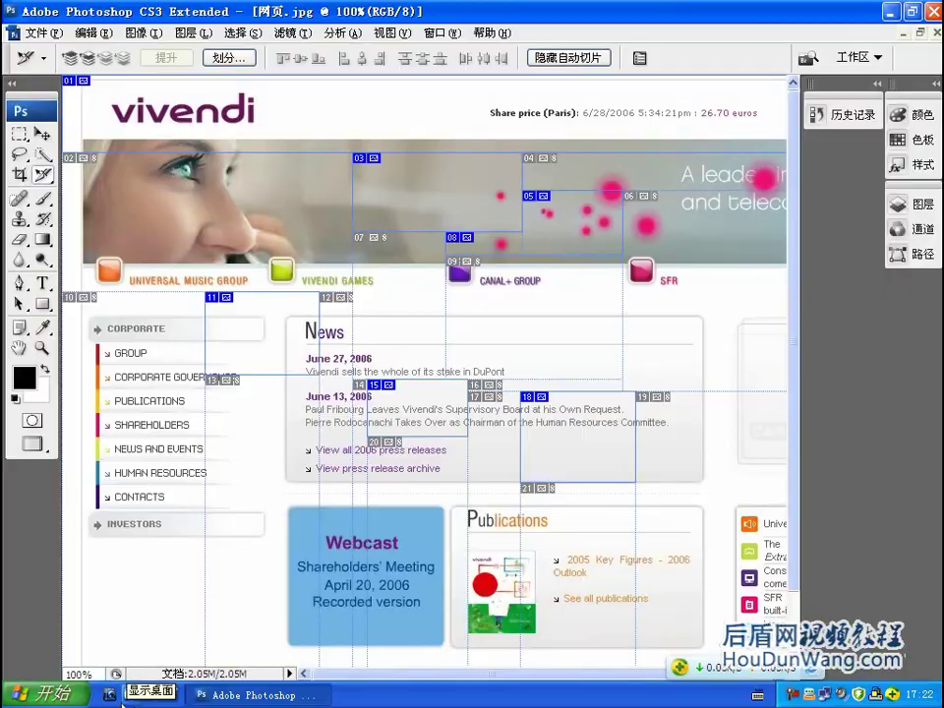
- Minimize Photoshop and open the 网页 HTML file from the desktop
click(109, 695)
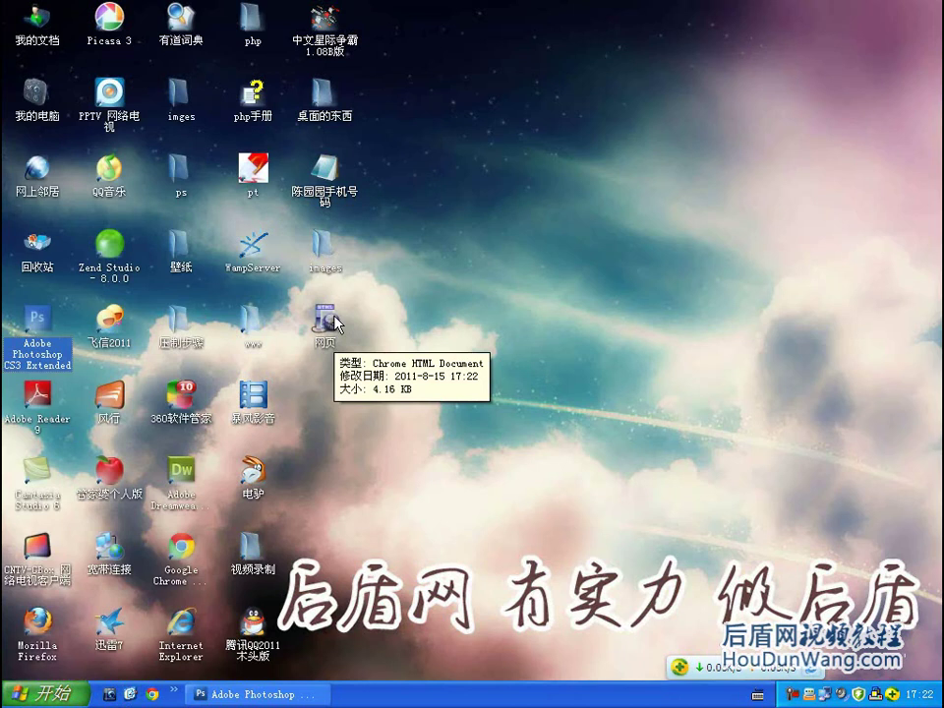
double_click(335, 321)
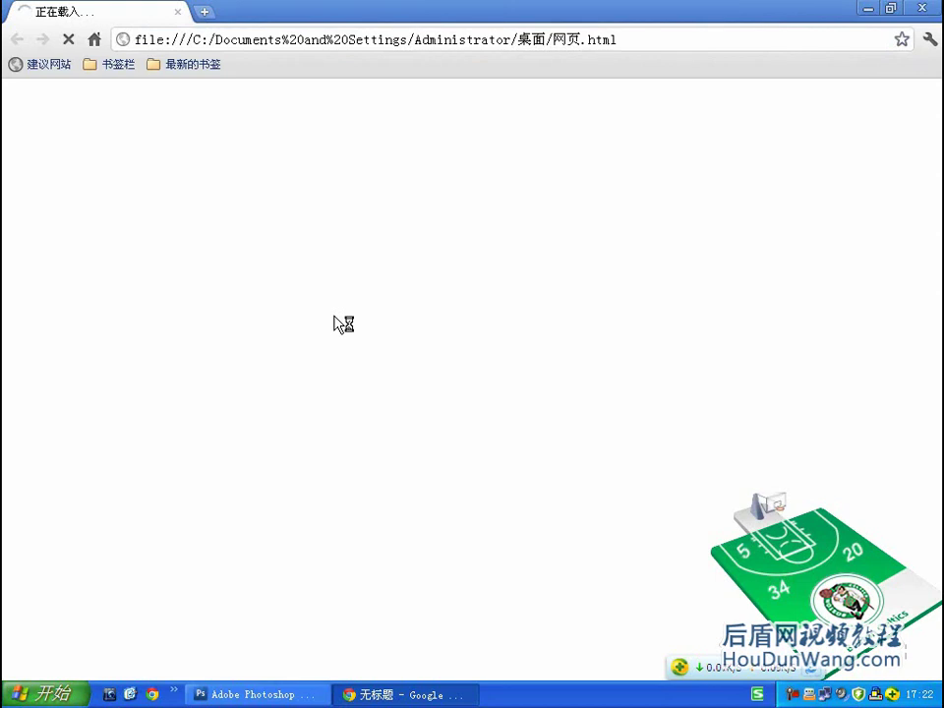
- Check the 网页.html page's address, News area and banner in Chrome, then close Chrome
click(631, 40)
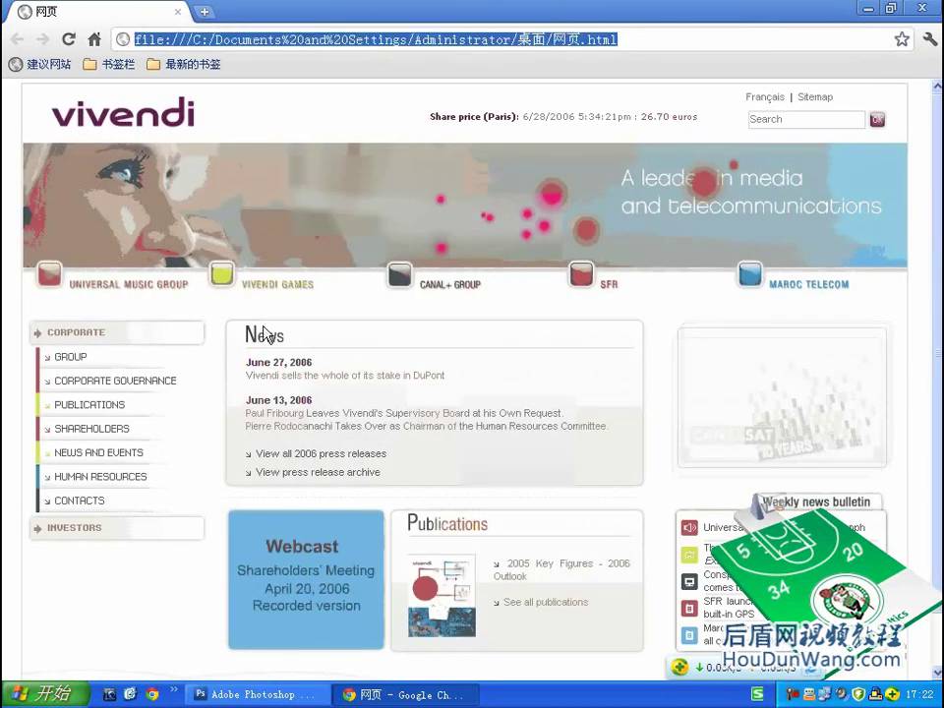
click(204, 360)
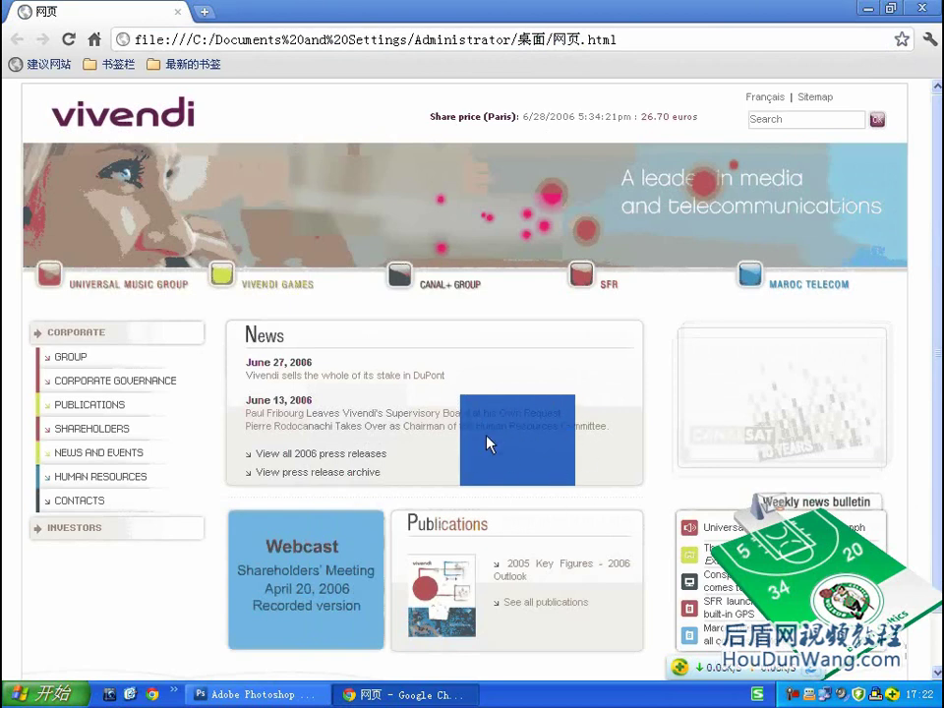
click(354, 192)
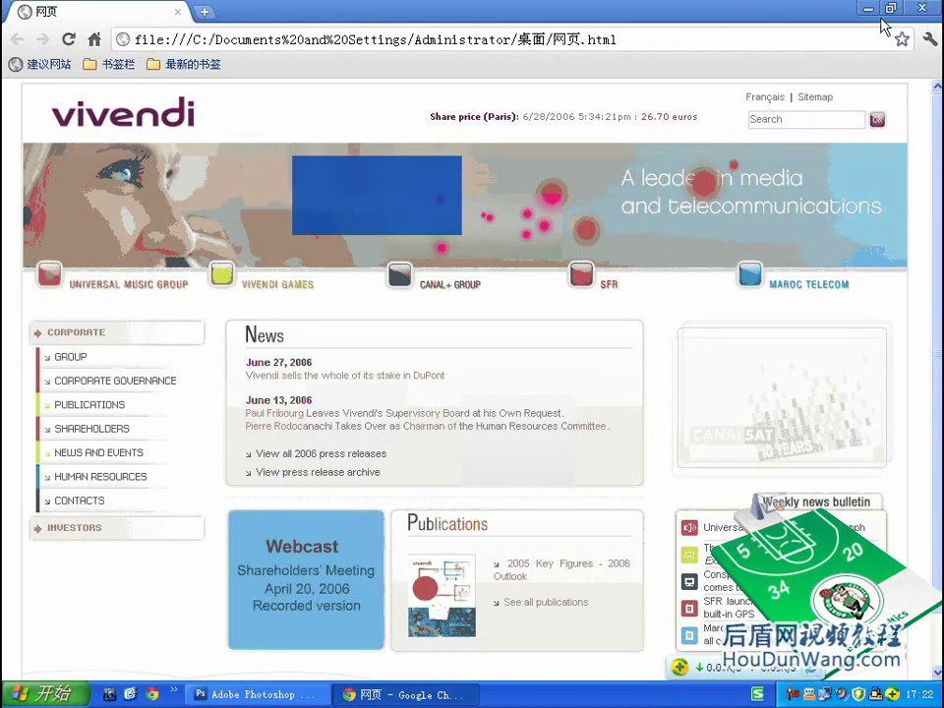
click(922, 8)
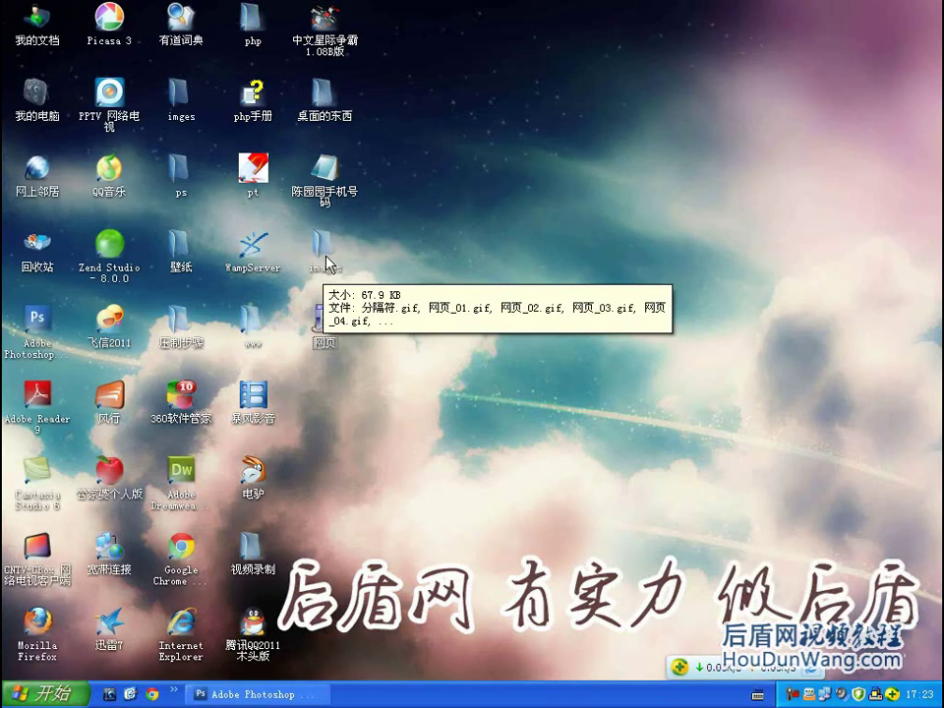
- Open the images folder of exported slices and maximize its window
double_click(324, 246)
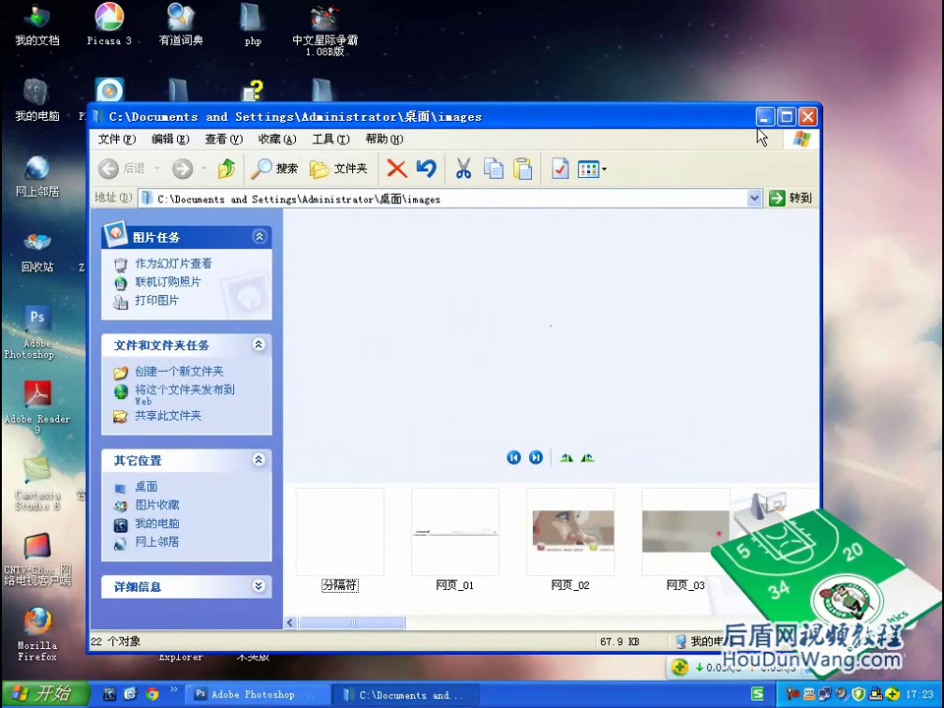
click(786, 116)
mouse_move(372, 657)
mouse_down()
mouse_move(860, 658)
mouse_move(347, 672)
mouse_move(474, 670)
mouse_move(398, 662)
mouse_up()
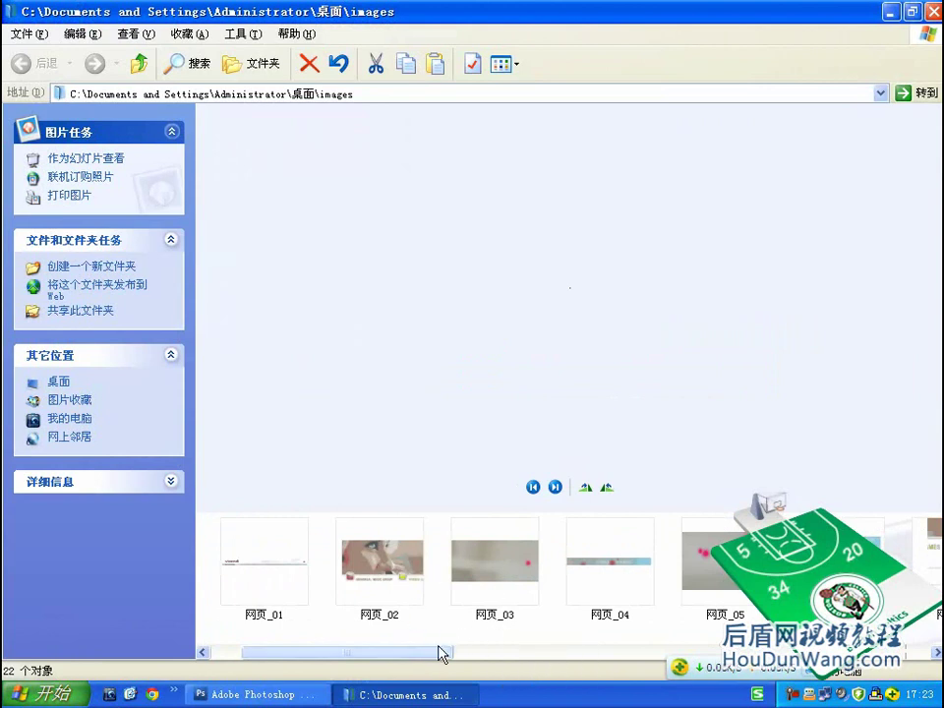
- Switch between Photoshop and the images folder, then close the folder window
click(305, 695)
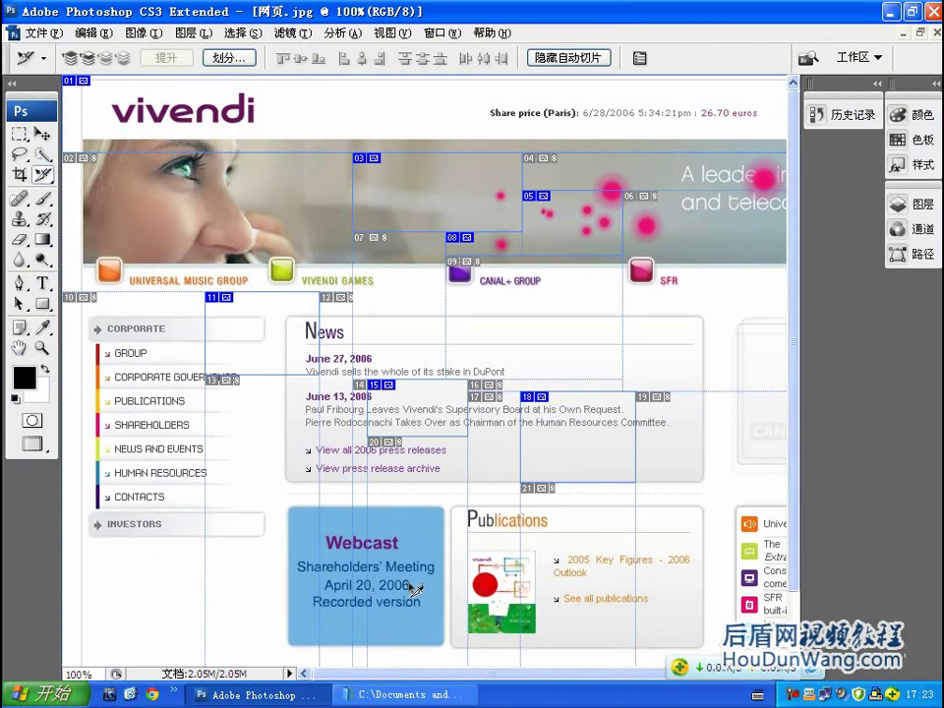
click(413, 694)
drag(445, 652, 921, 651)
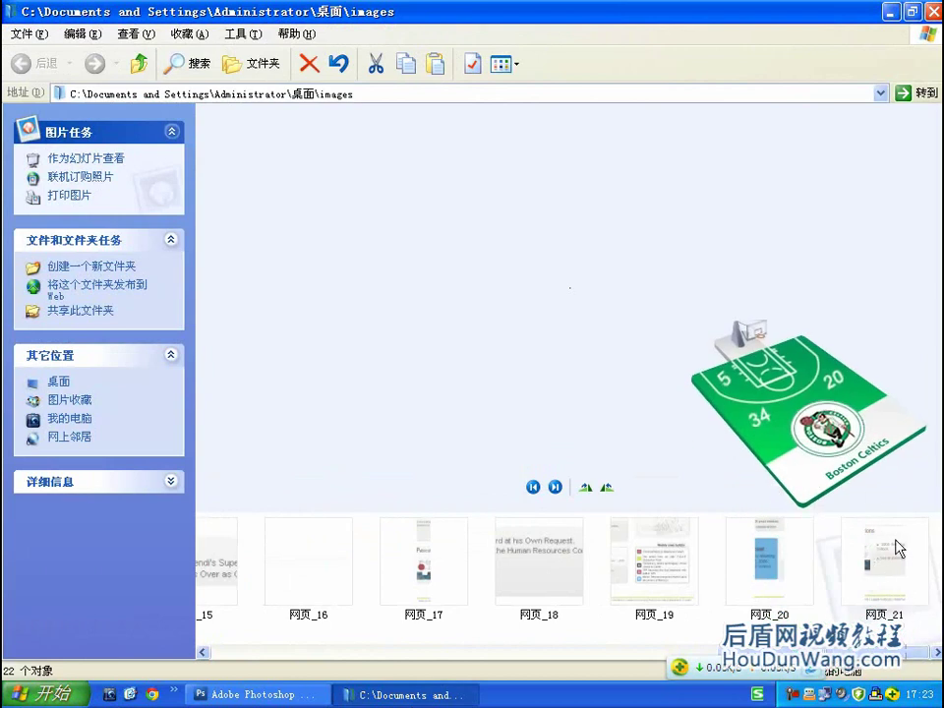
mouse_move(921, 651)
mouse_down()
mouse_move(371, 655)
mouse_move(691, 651)
mouse_move(409, 669)
mouse_move(375, 651)
mouse_move(485, 650)
mouse_move(418, 651)
mouse_up()
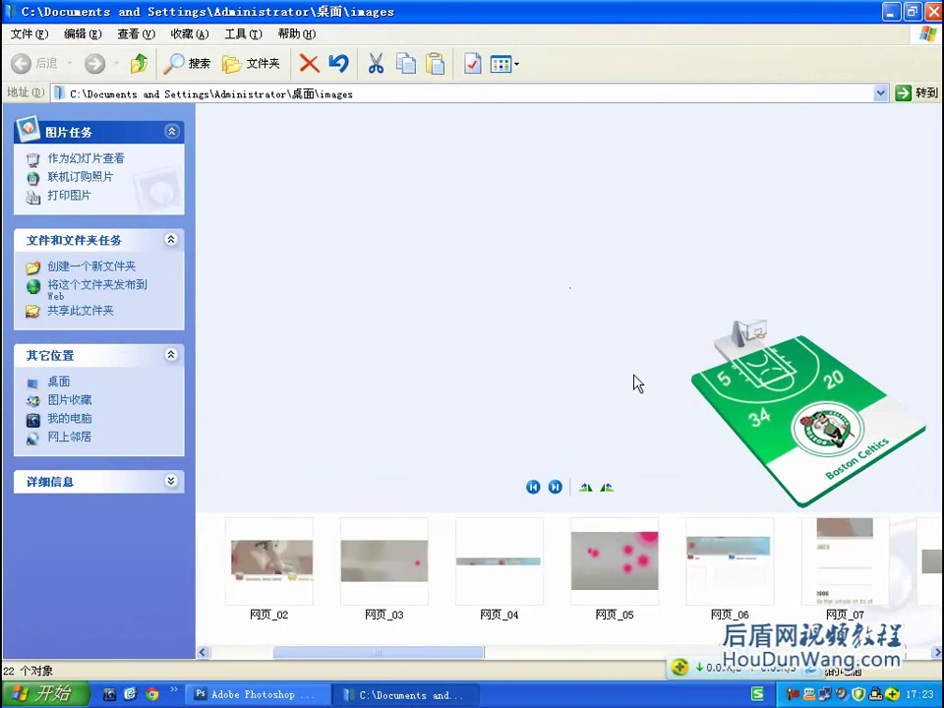
click(933, 11)
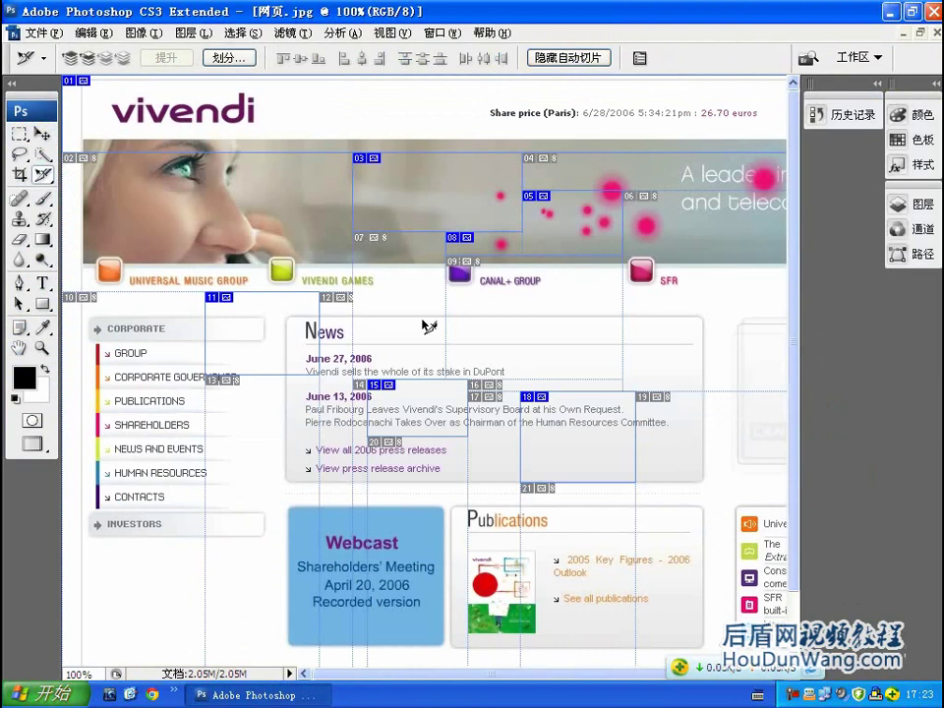
- Hide the auto slices, try File > Revert, and undo the revert with Ctrl+Z
click(586, 59)
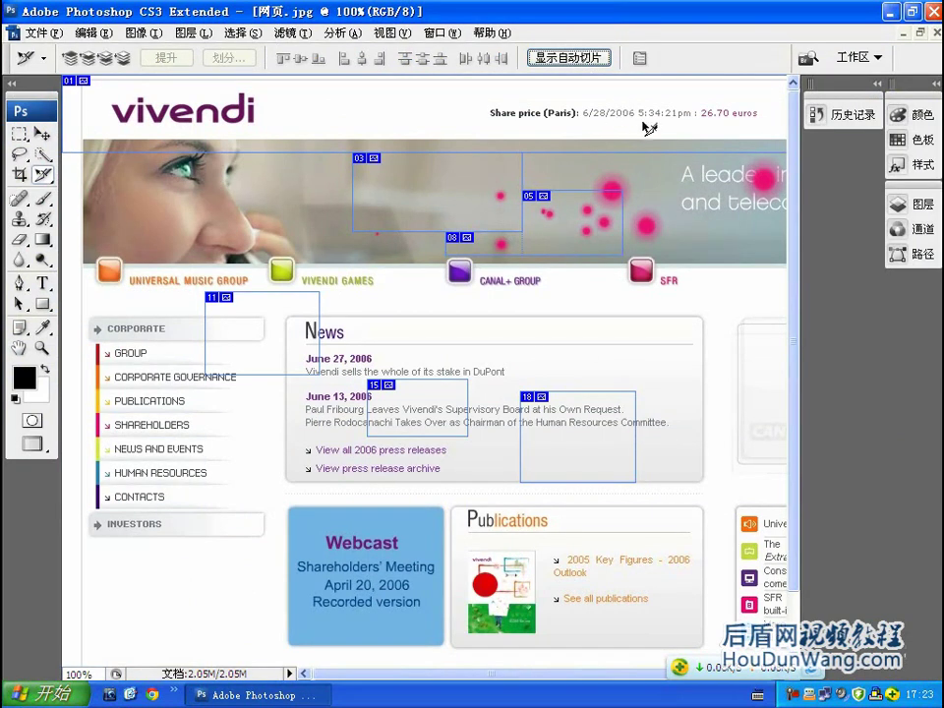
click(38, 33)
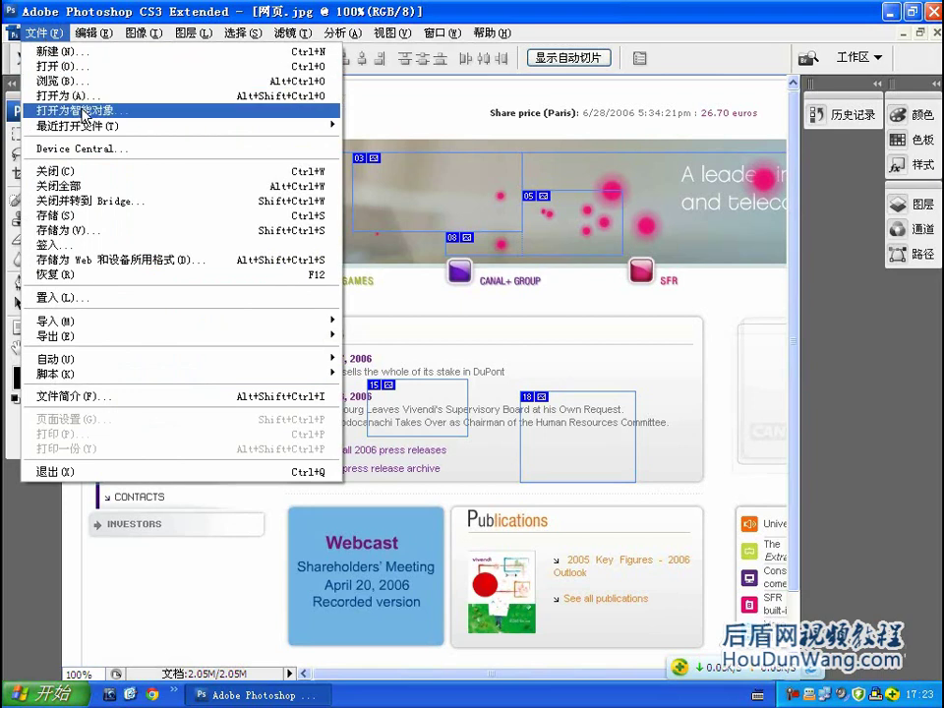
click(79, 274)
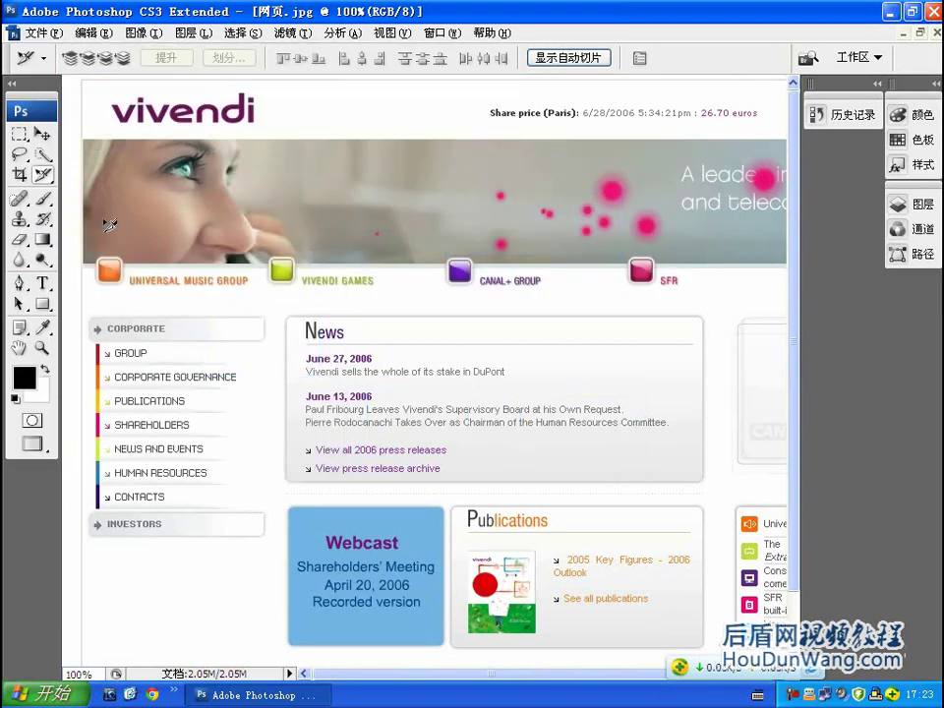
click(38, 32)
click(438, 170)
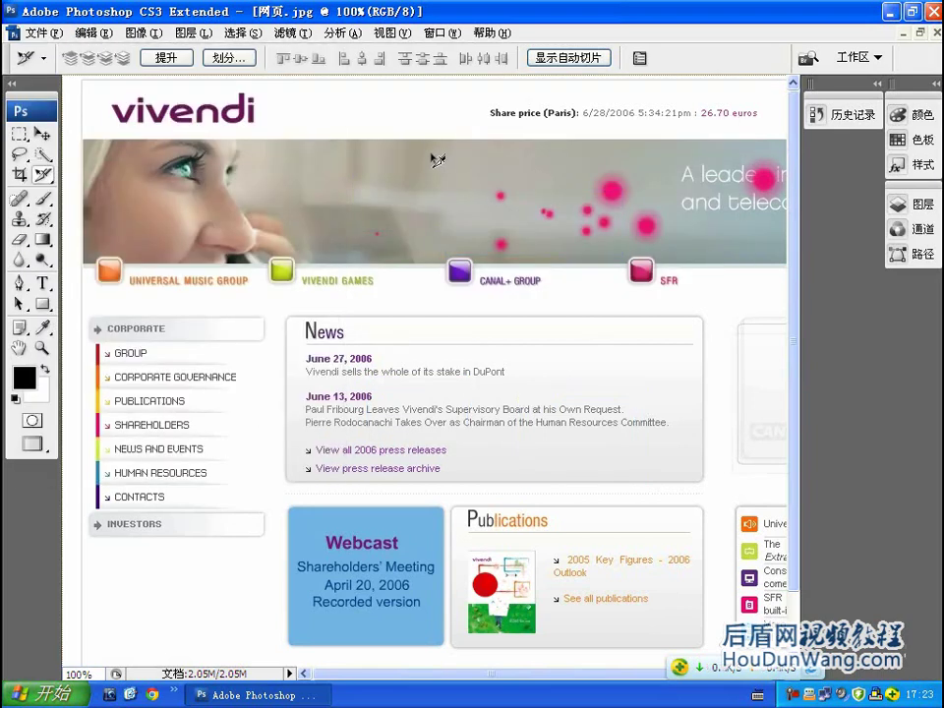
key(ctrl+z)
click(43, 34)
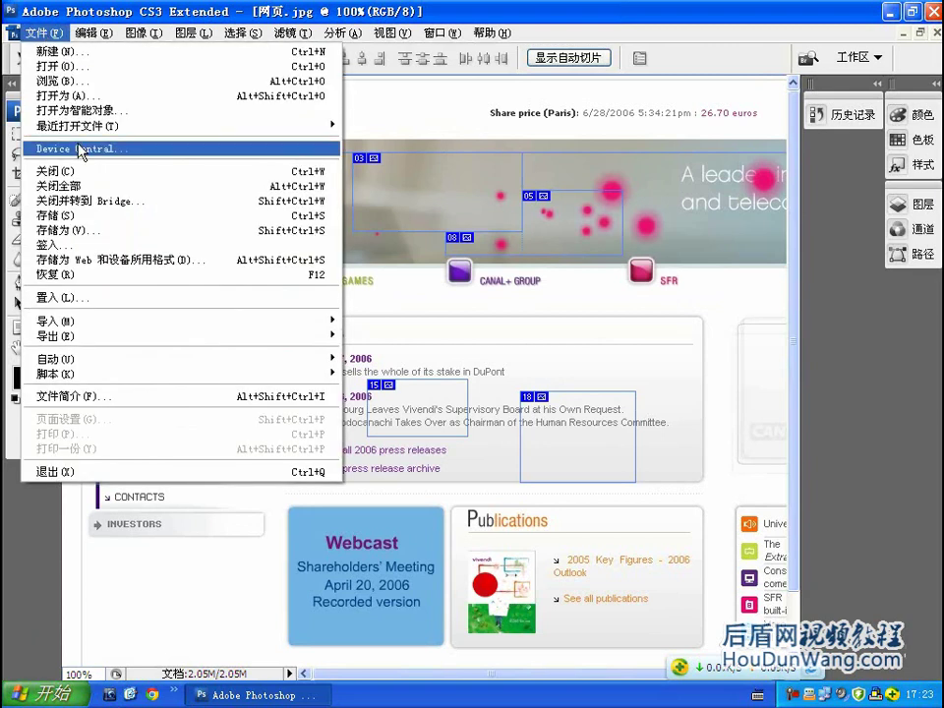
- Re-save as 网页 HTML and images, replacing the old files, then minimise Photoshop
click(69, 260)
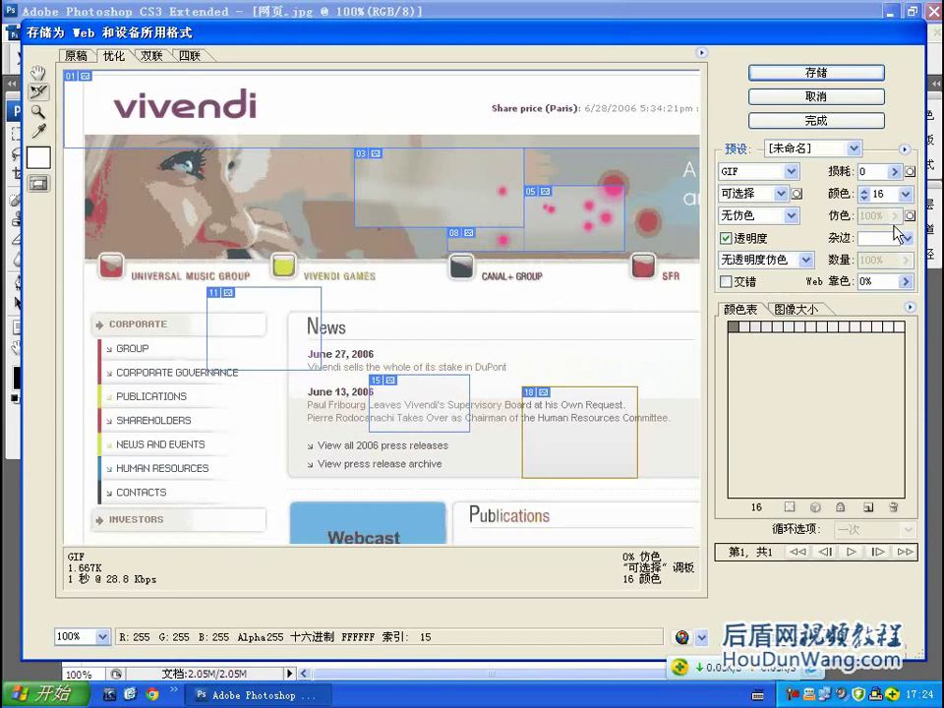
click(832, 73)
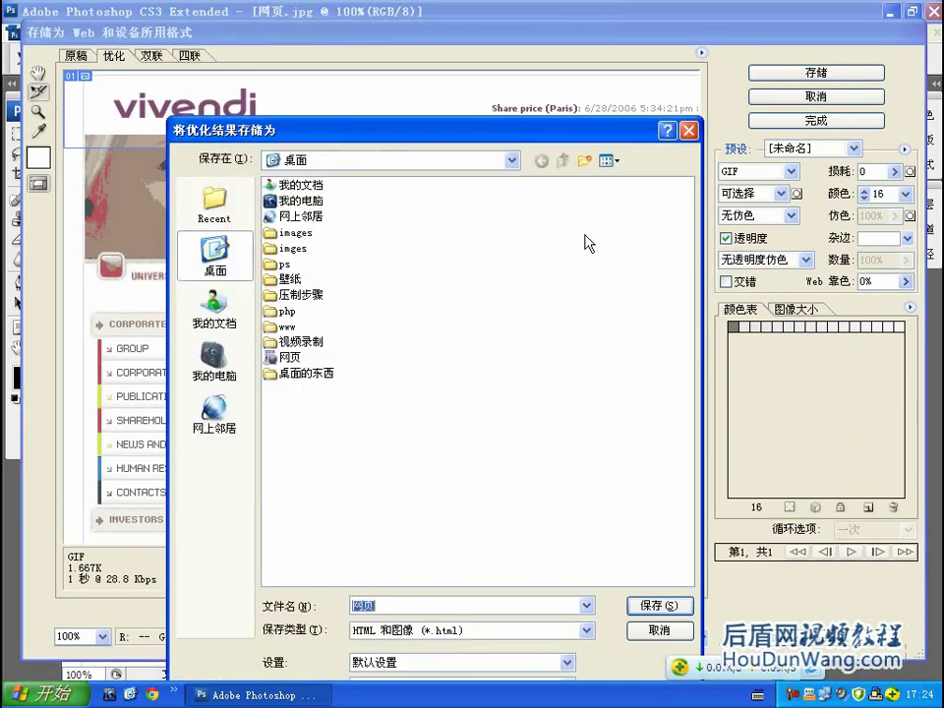
click(649, 606)
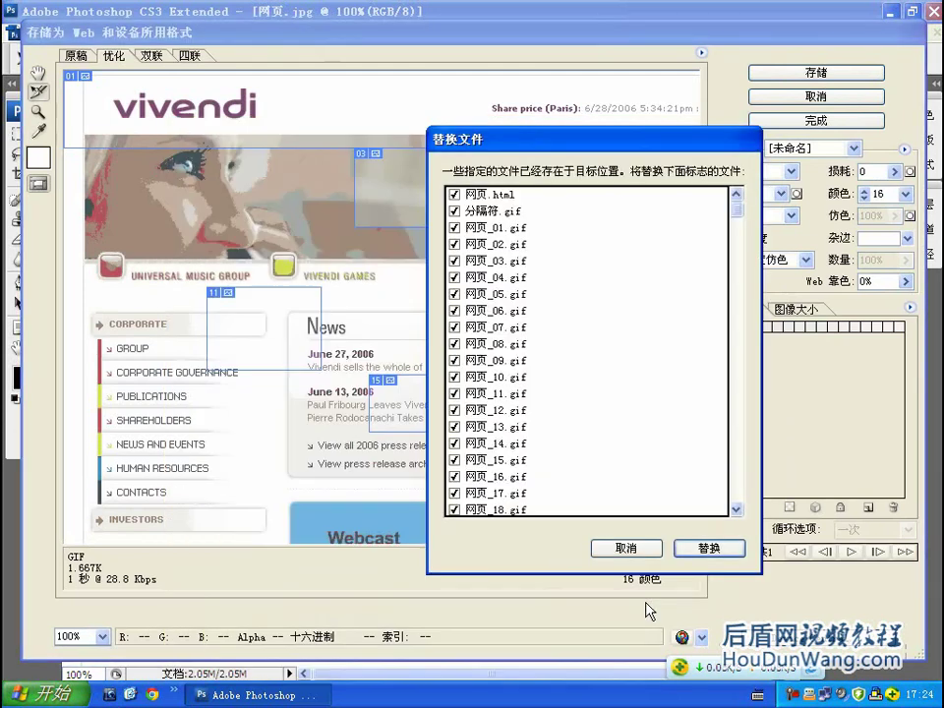
click(709, 551)
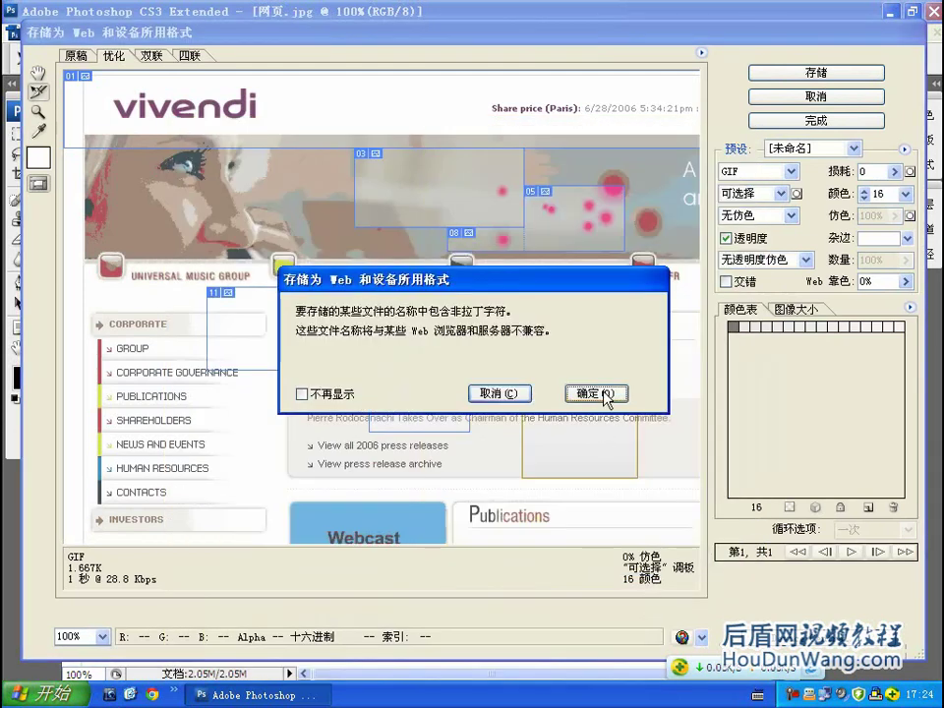
click(605, 393)
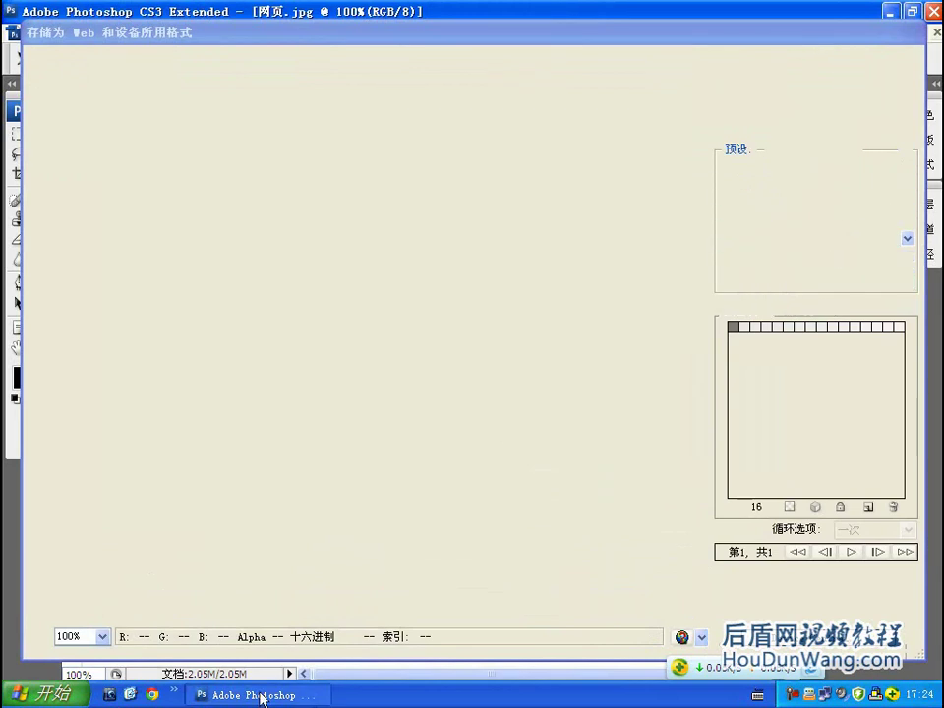
click(261, 694)
- Browse the exported 网页_01–21 slice images in the images folder, then close it and restore Photoshop
click(362, 509)
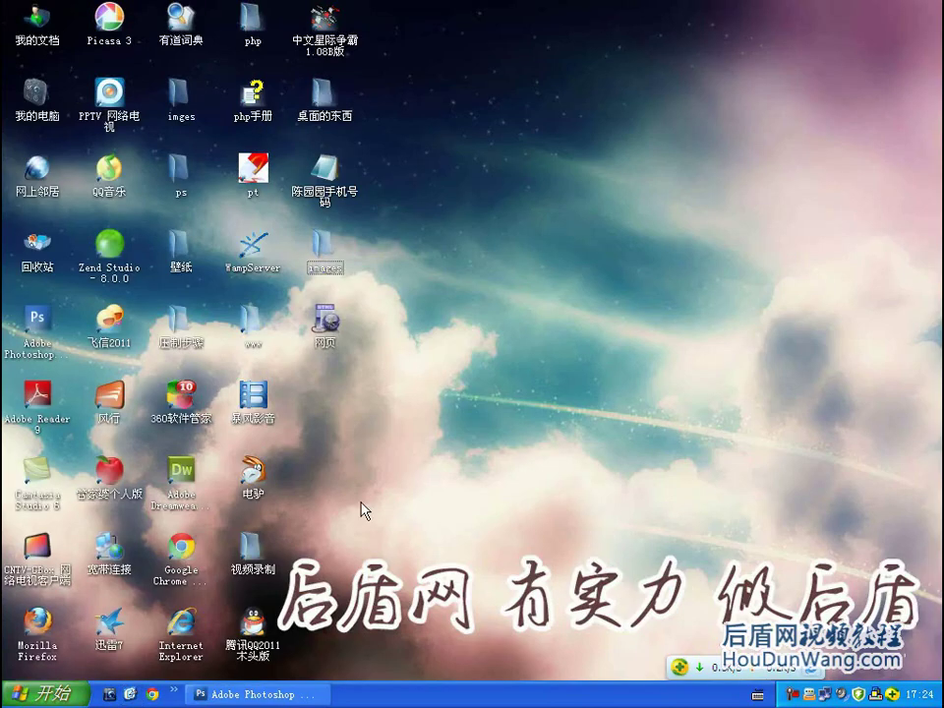
double_click(328, 252)
scroll(428, 364, down, 10)
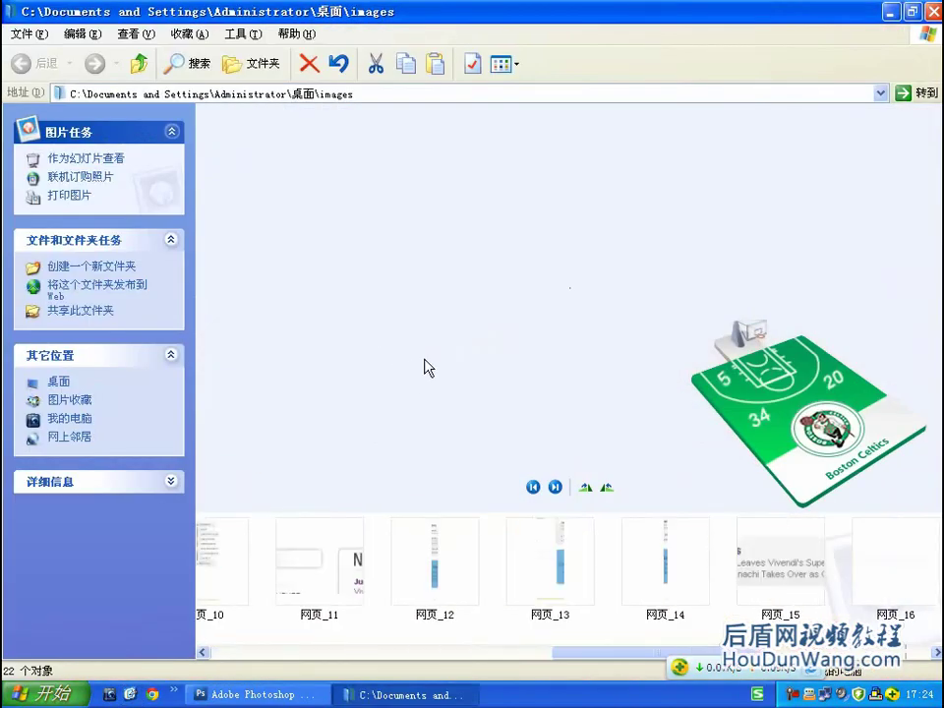
scroll(427, 362, up, 9)
scroll(428, 358, down, 2)
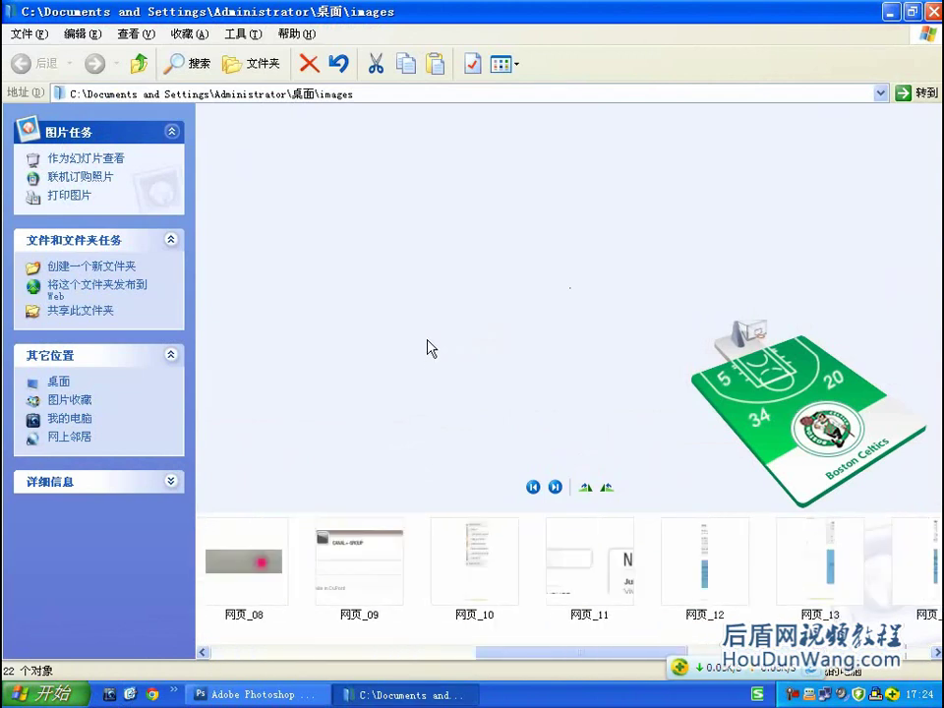
scroll(429, 347, down, 7)
scroll(429, 335, up, 4)
scroll(429, 331, up, 2)
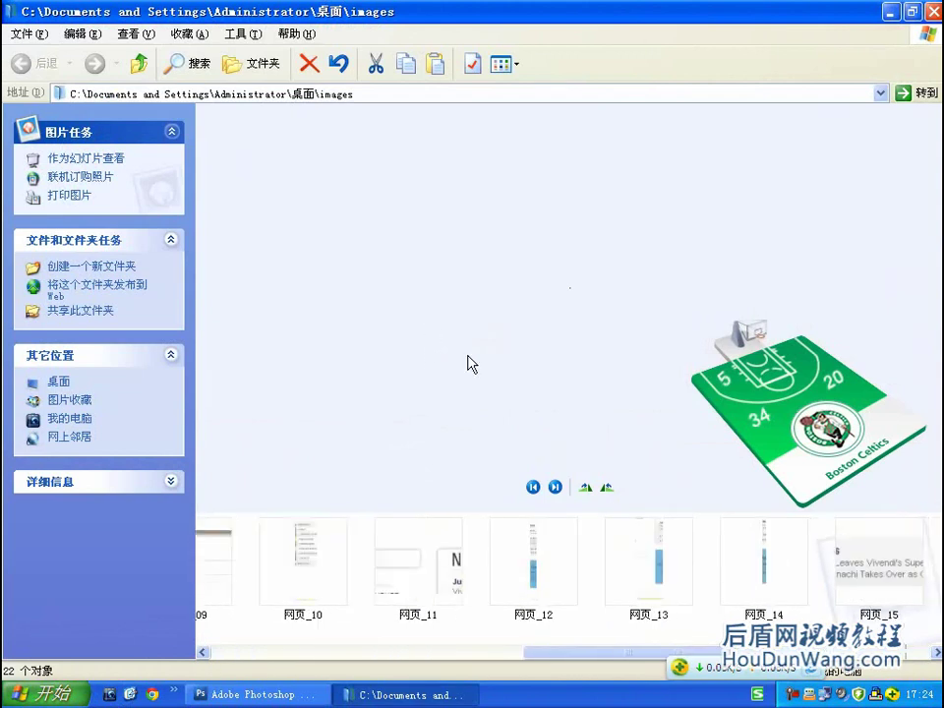
scroll(544, 460, down, 3)
scroll(541, 453, down, 3)
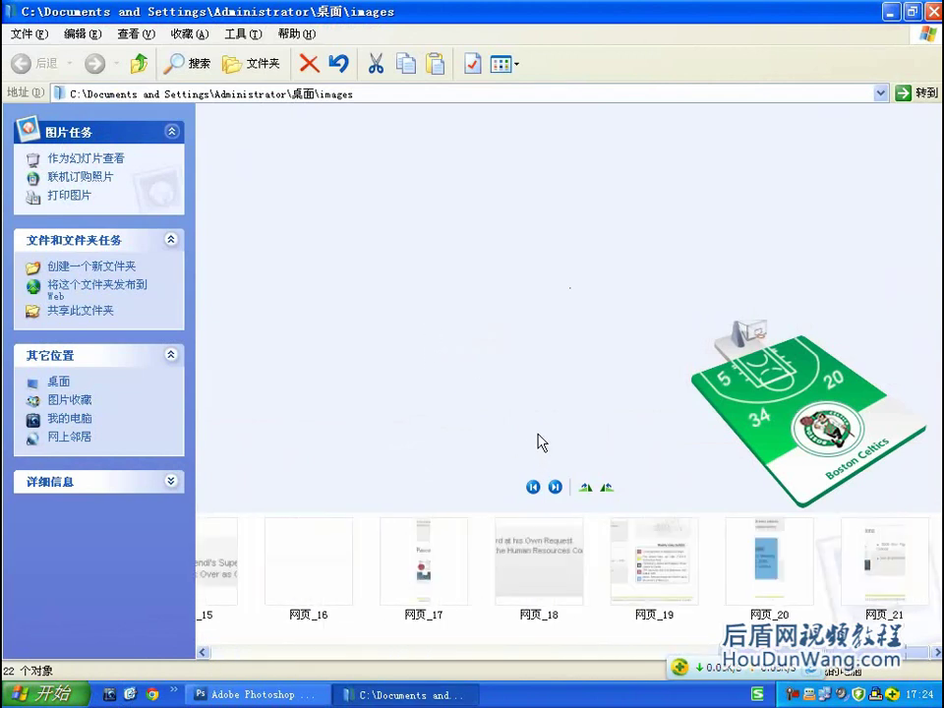
scroll(538, 442, up, 13)
scroll(538, 442, up, 1)
scroll(538, 443, down, 10)
scroll(539, 440, down, 4)
scroll(541, 435, up, 7)
scroll(546, 433, up, 6)
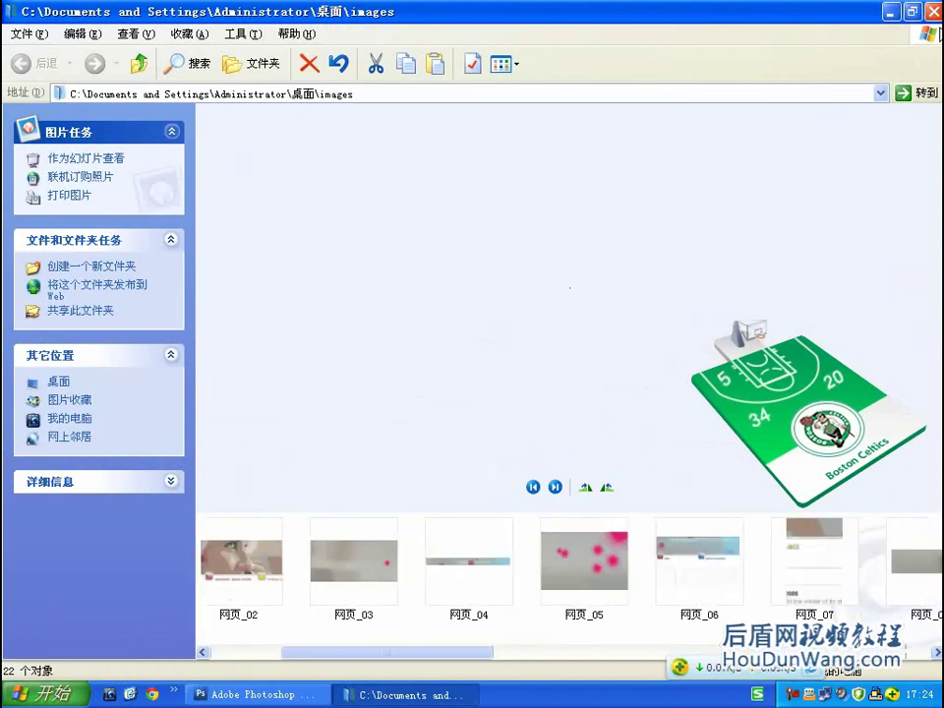
click(934, 11)
click(256, 695)
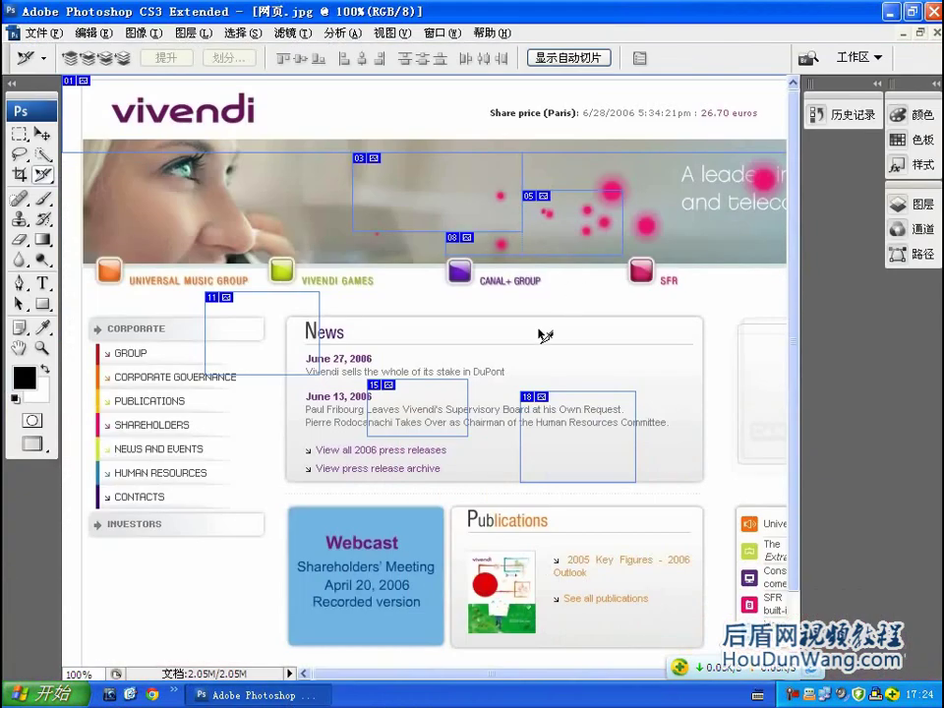
click(44, 32)
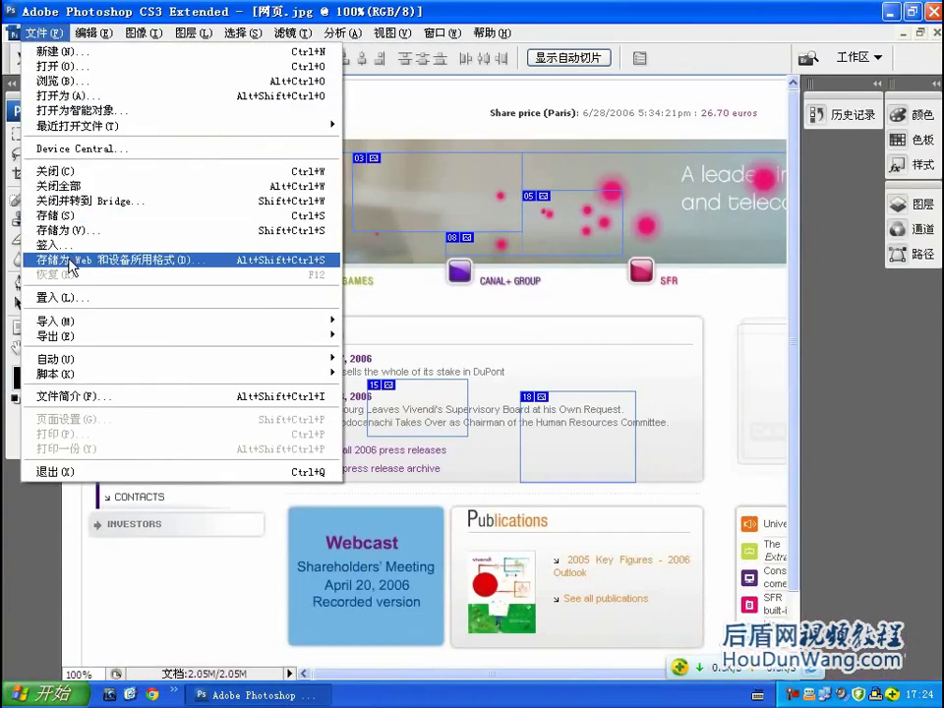
click(69, 261)
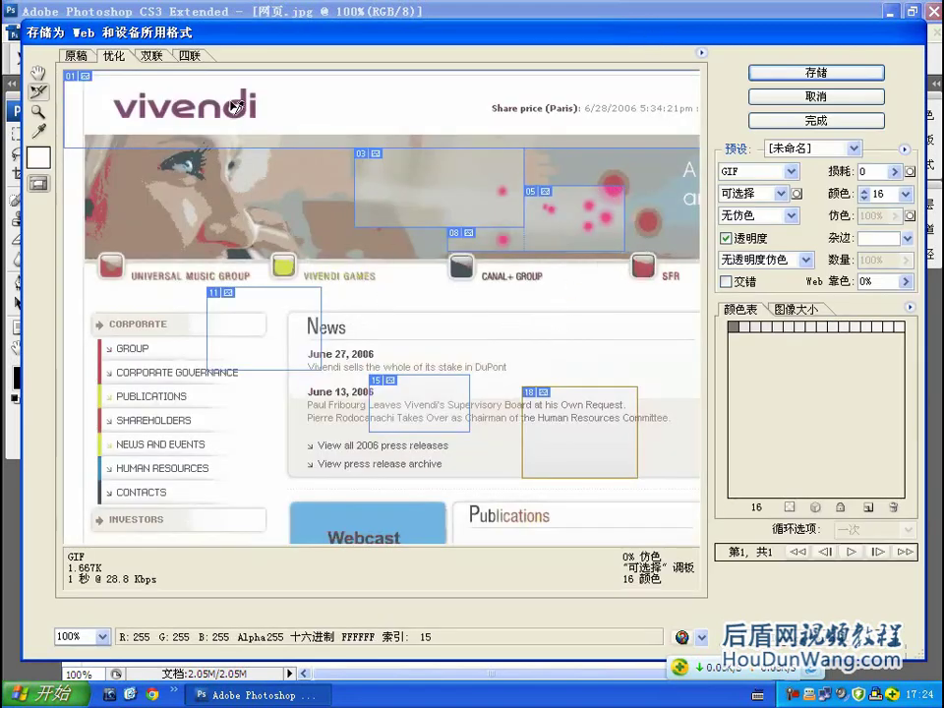
mouse_move(496, 38)
mouse_down()
mouse_move(499, 64)
mouse_move(500, 37)
mouse_up()
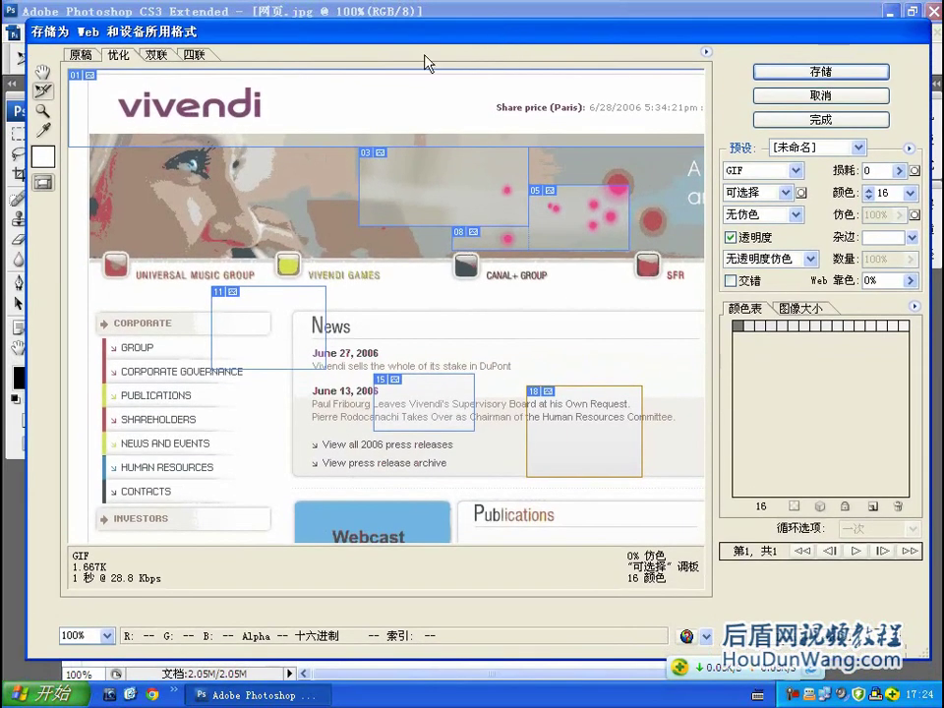
drag(414, 38, 397, 43)
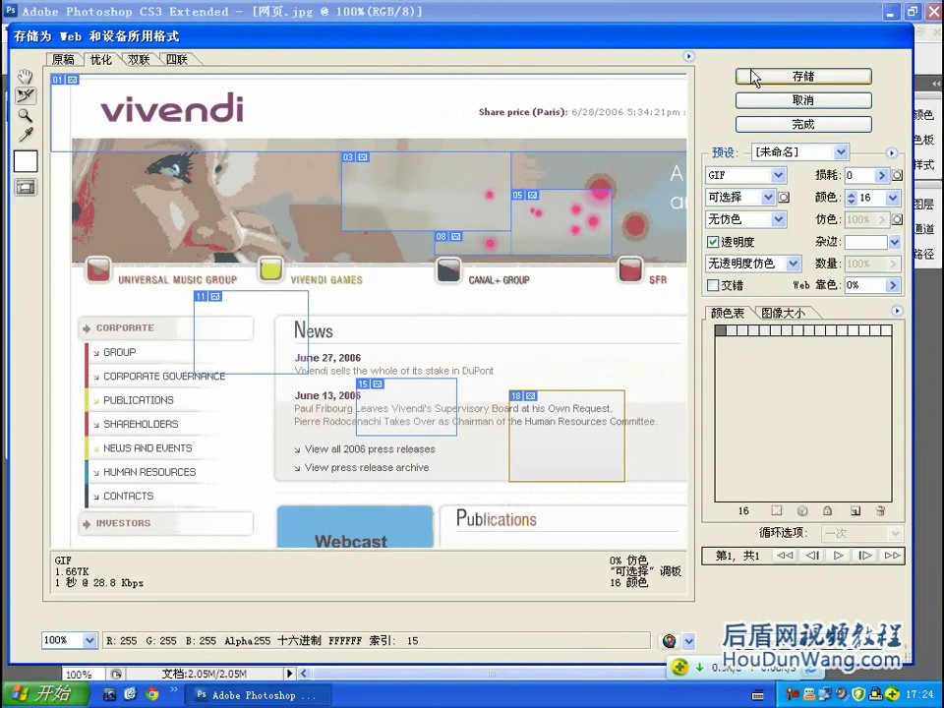
drag(702, 37, 712, 36)
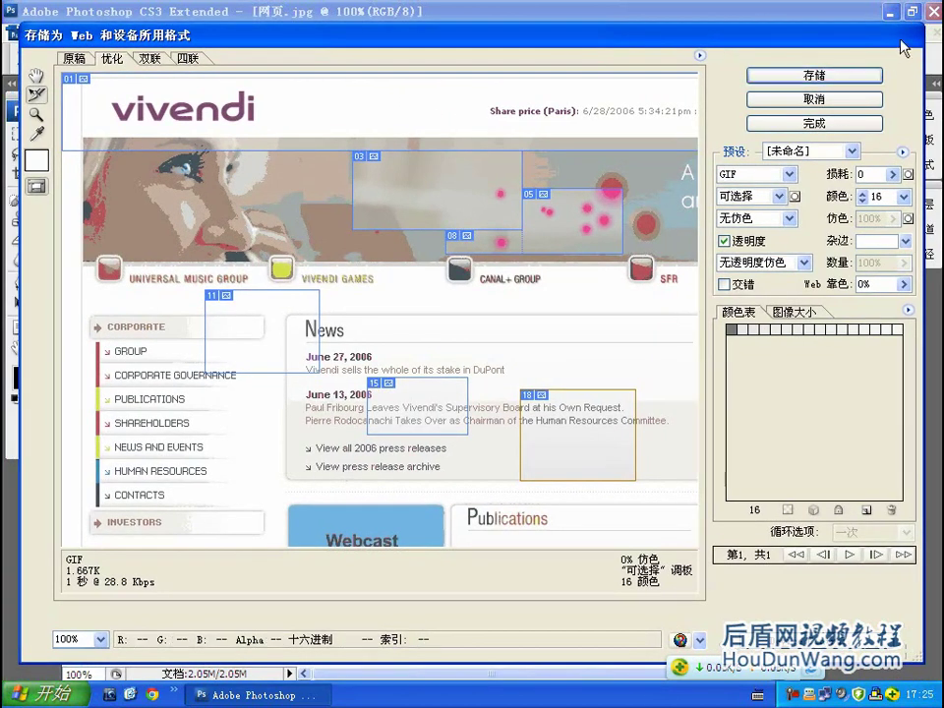
click(852, 100)
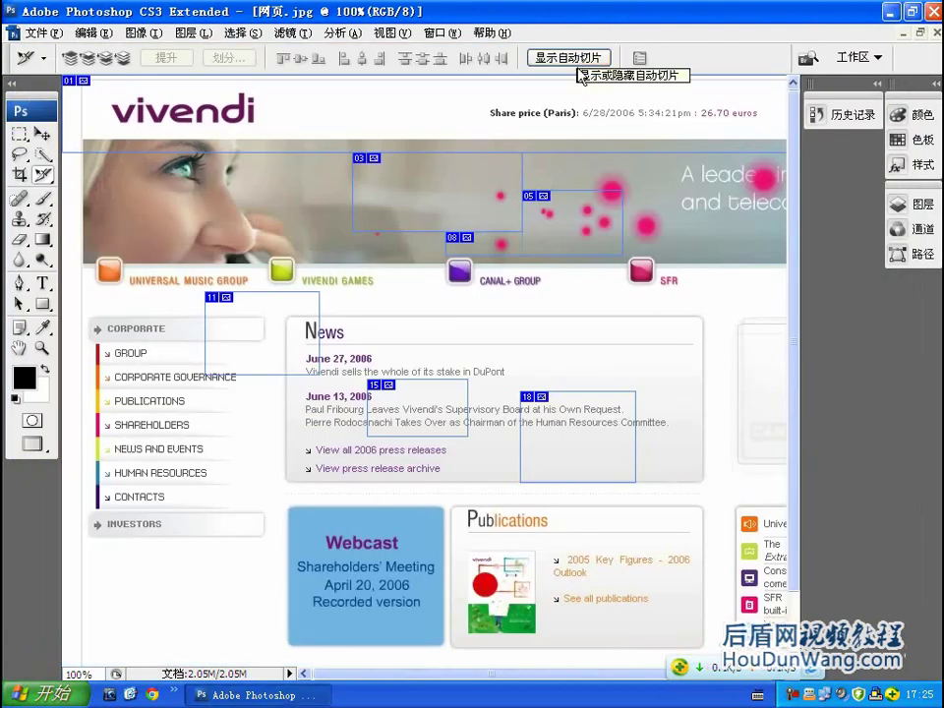
- Show auto slices, promote auto slice 10 to a user slice, then run View > Clear Slices
click(570, 59)
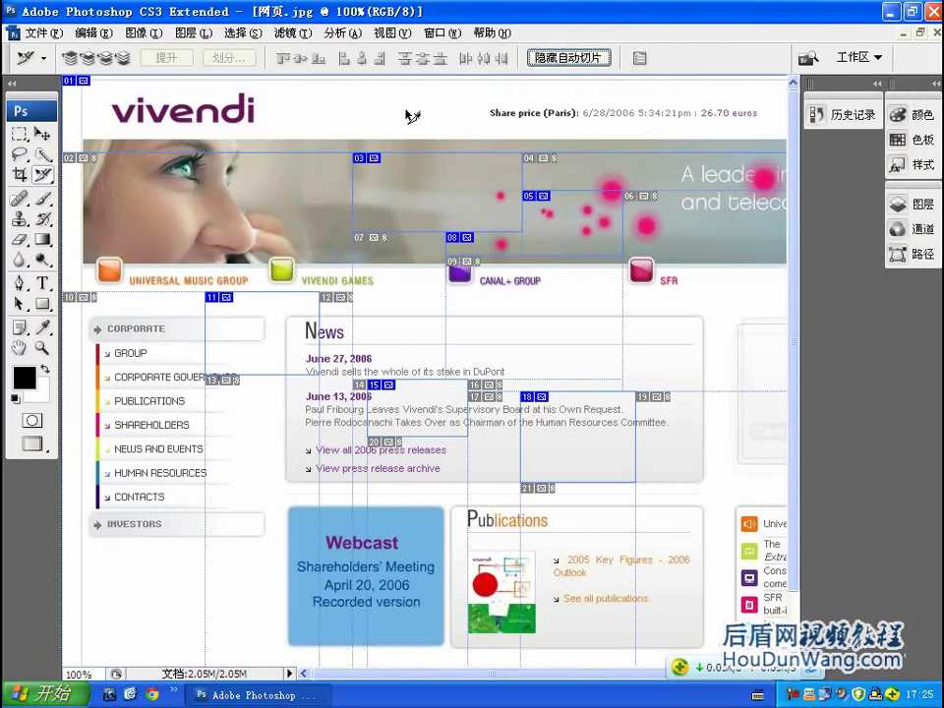
click(158, 346)
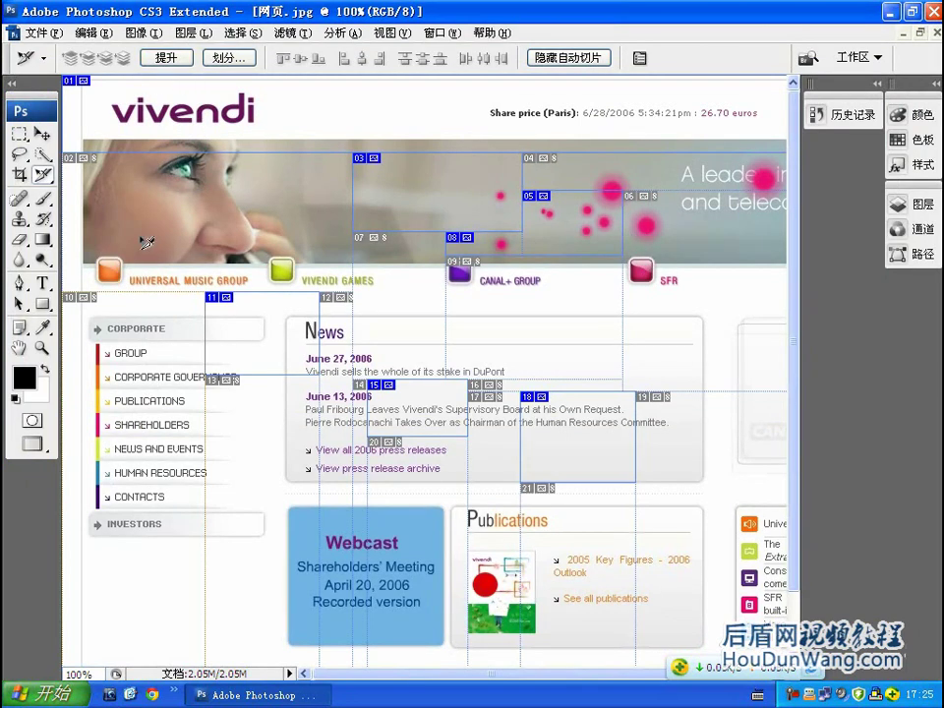
click(163, 58)
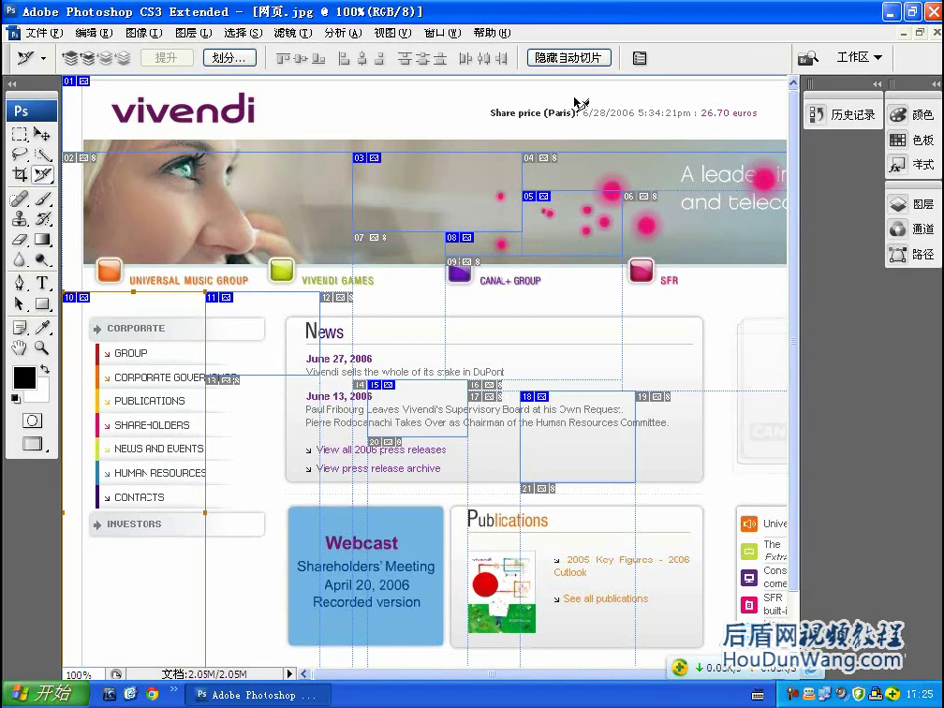
click(390, 32)
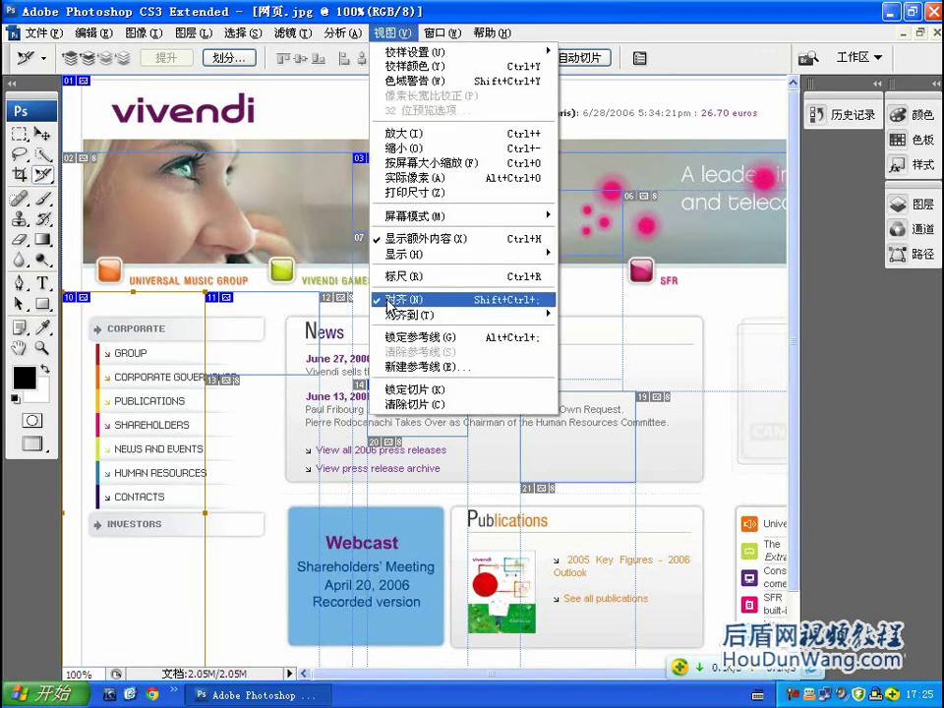
click(427, 406)
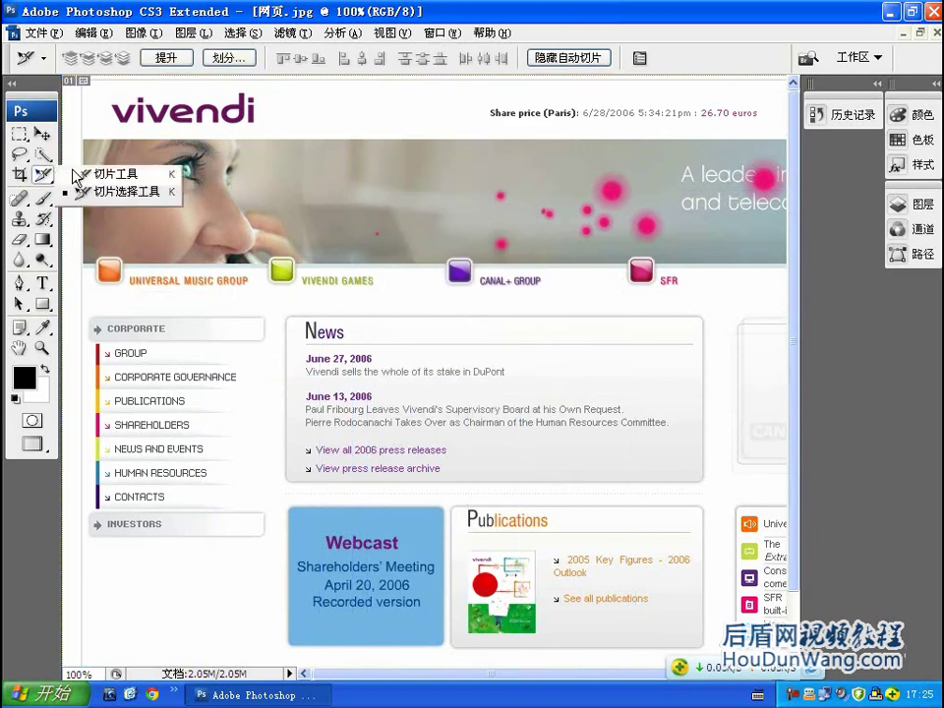
- Draw a slice from the banner's pink dots down to the News box, then pick Slice Select Tool
drag(43, 175, 99, 173)
drag(347, 190, 614, 370)
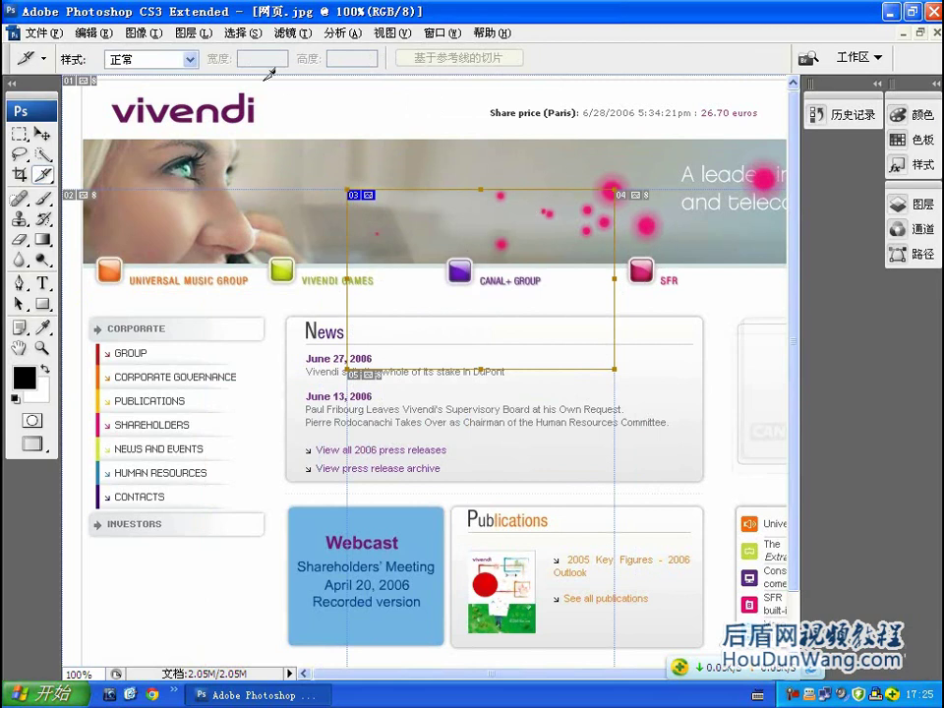
right_click(46, 182)
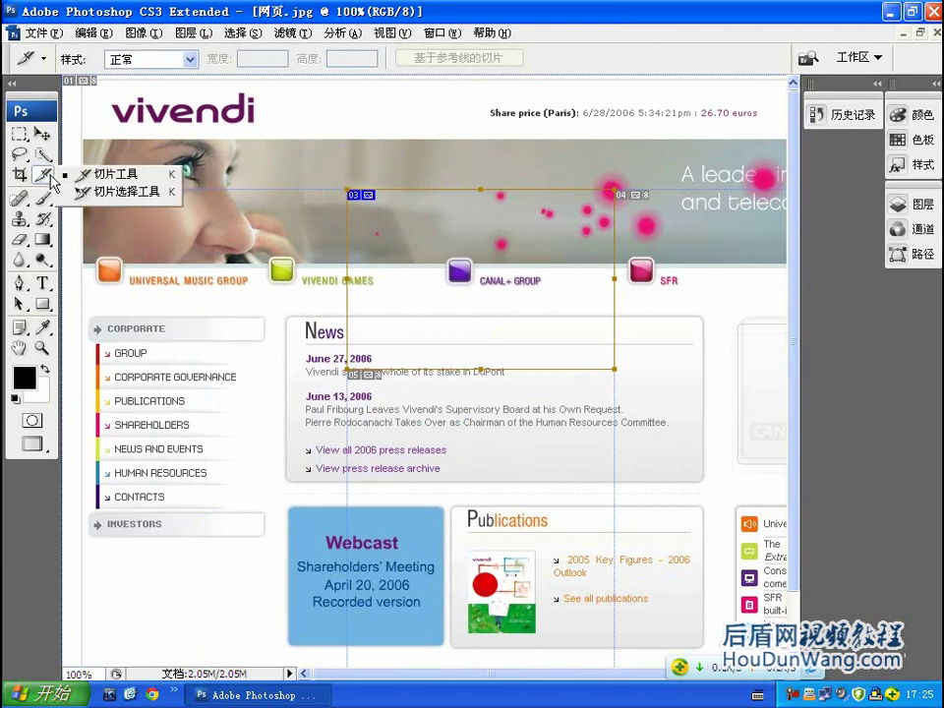
click(128, 190)
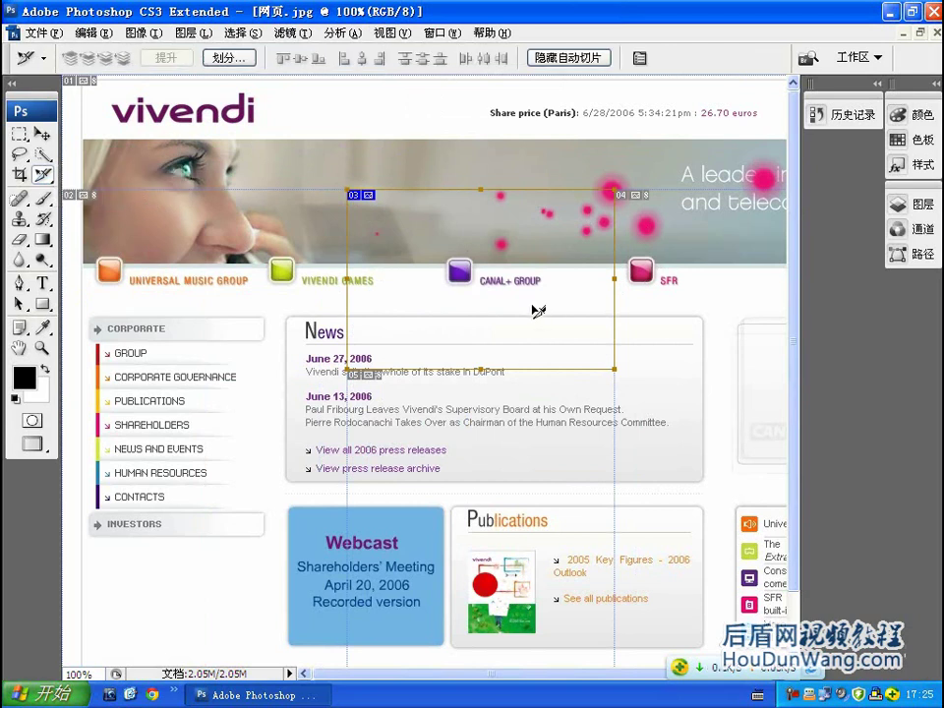
click(226, 58)
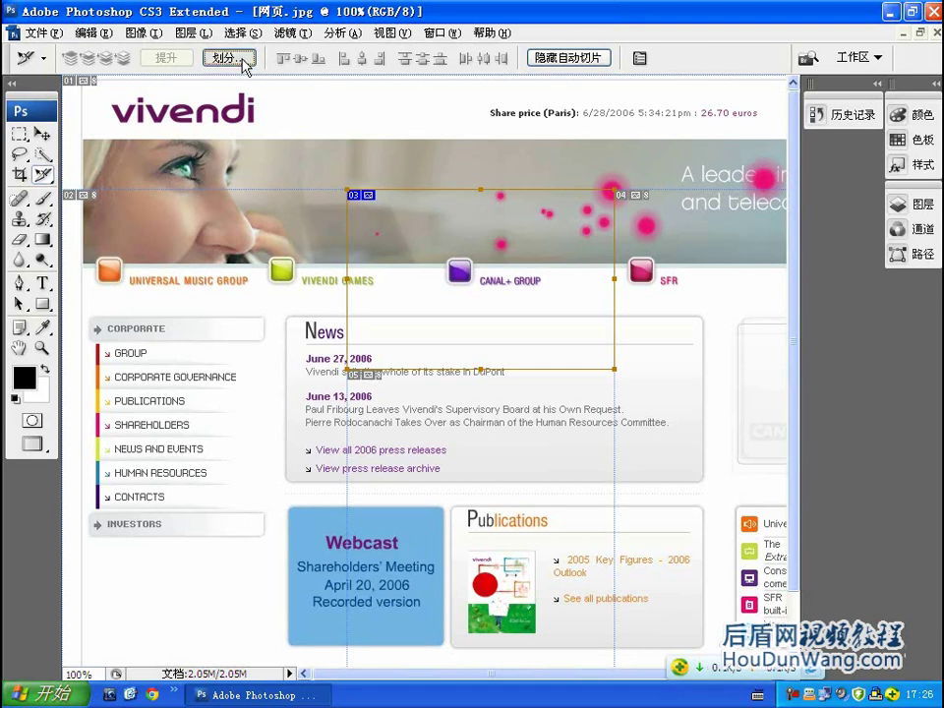
mouse_move(489, 170)
mouse_down()
mouse_move(338, 226)
mouse_move(594, 416)
mouse_move(409, 376)
mouse_move(253, 363)
mouse_up()
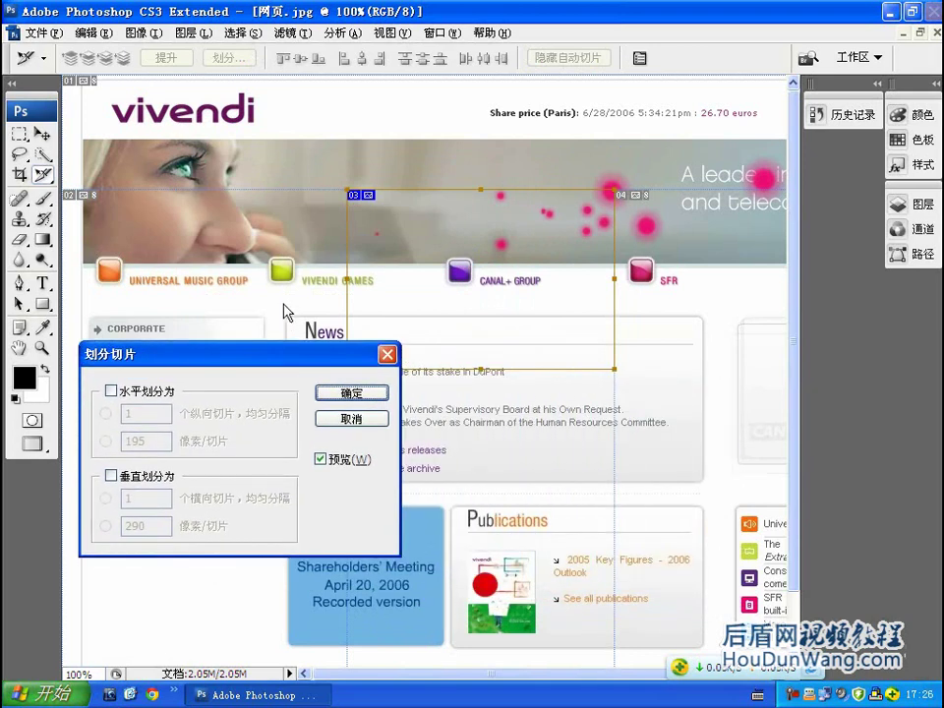
drag(164, 363, 165, 358)
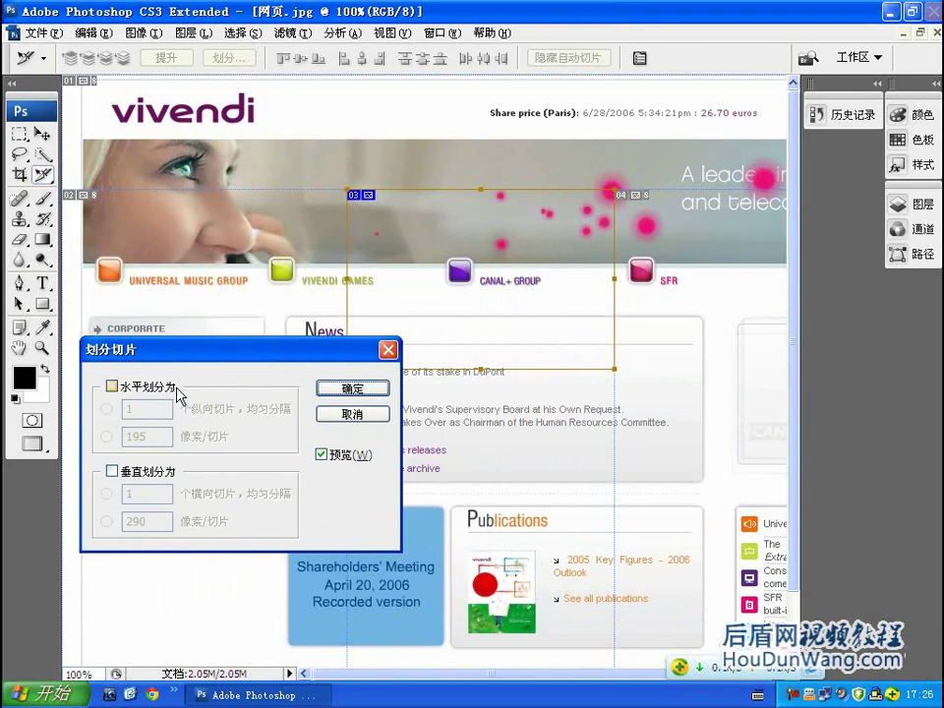
drag(244, 356, 483, 400)
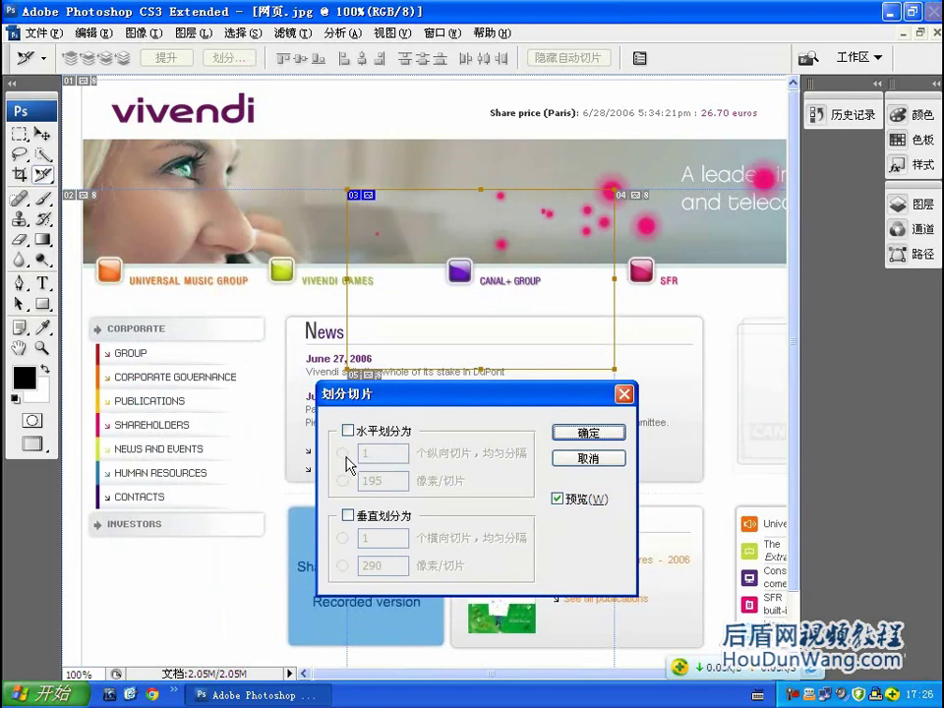
click(348, 431)
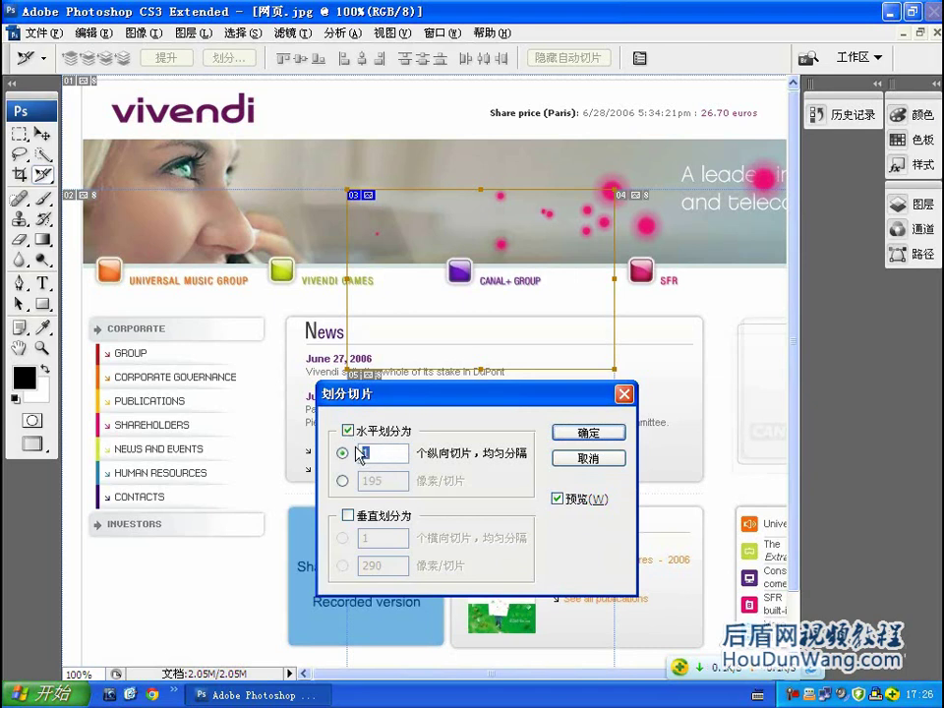
text(2)
drag(532, 398, 508, 395)
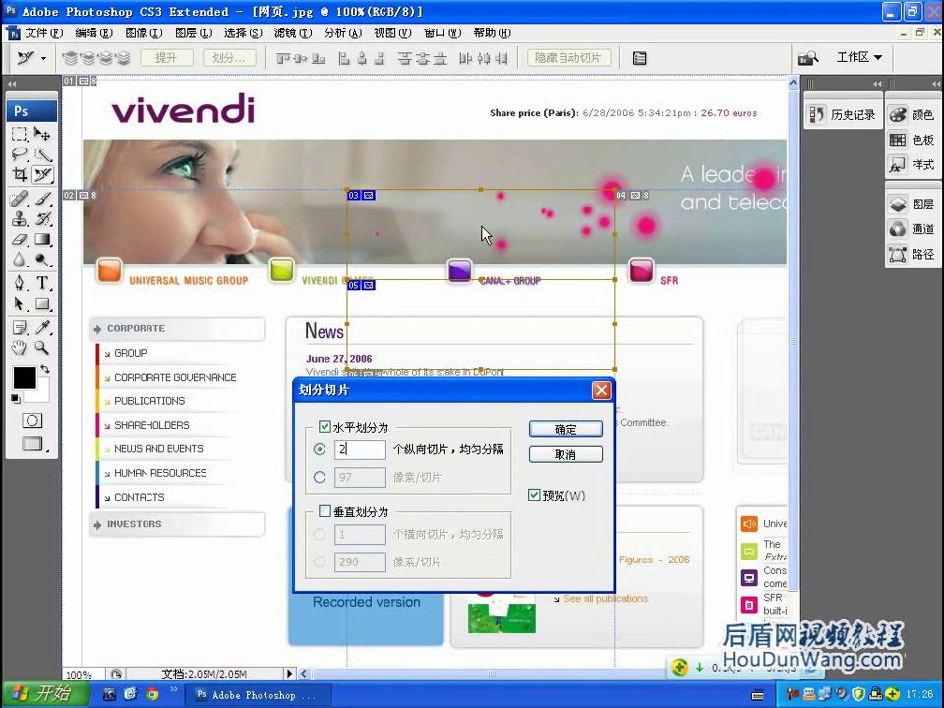
double_click(352, 451)
text(3)
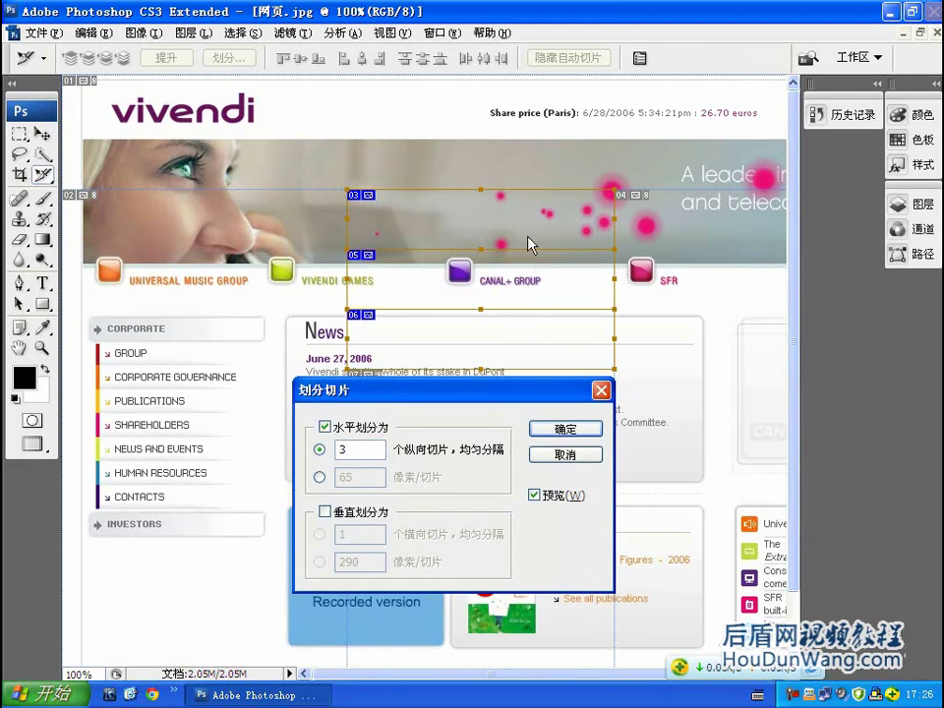
double_click(343, 450)
text(12)
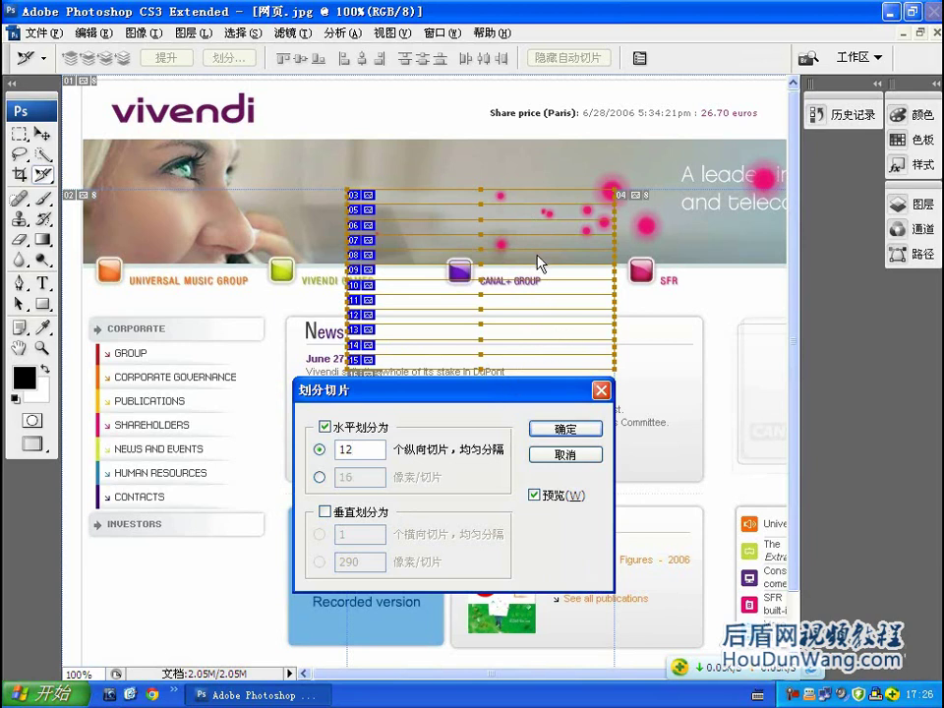
mouse_move(485, 389)
mouse_down()
mouse_move(461, 410)
mouse_move(494, 392)
mouse_up()
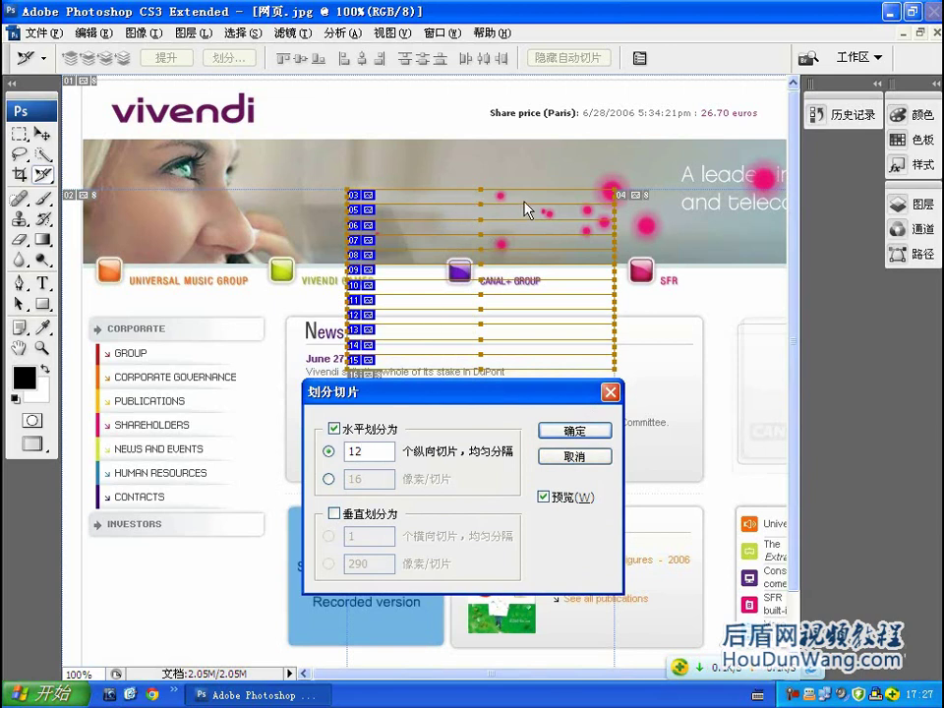
mouse_move(460, 393)
mouse_down()
mouse_move(466, 371)
mouse_move(435, 388)
mouse_up()
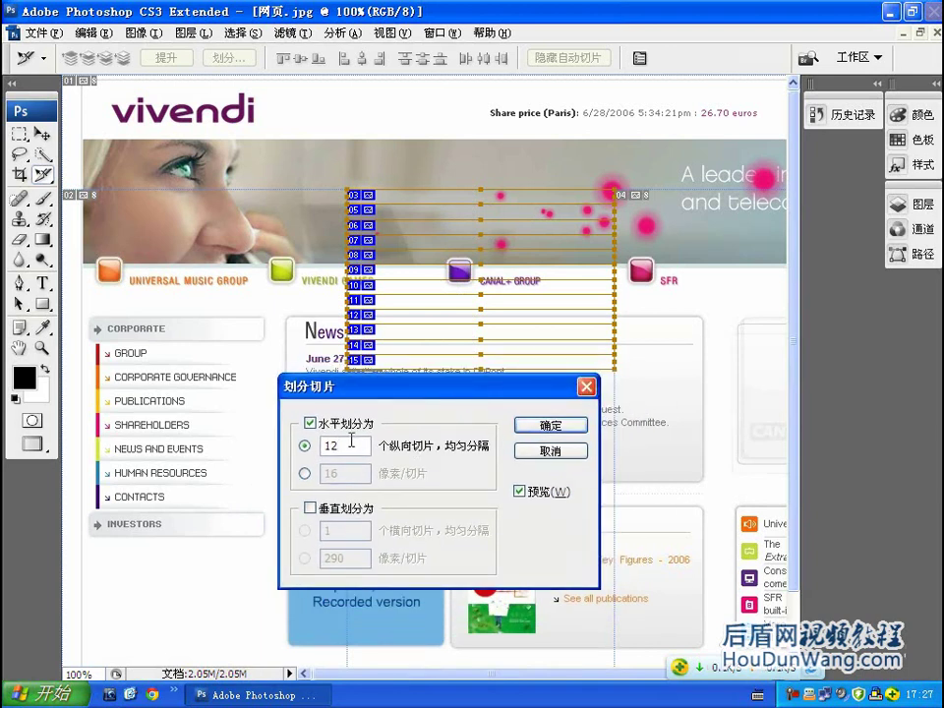
click(586, 389)
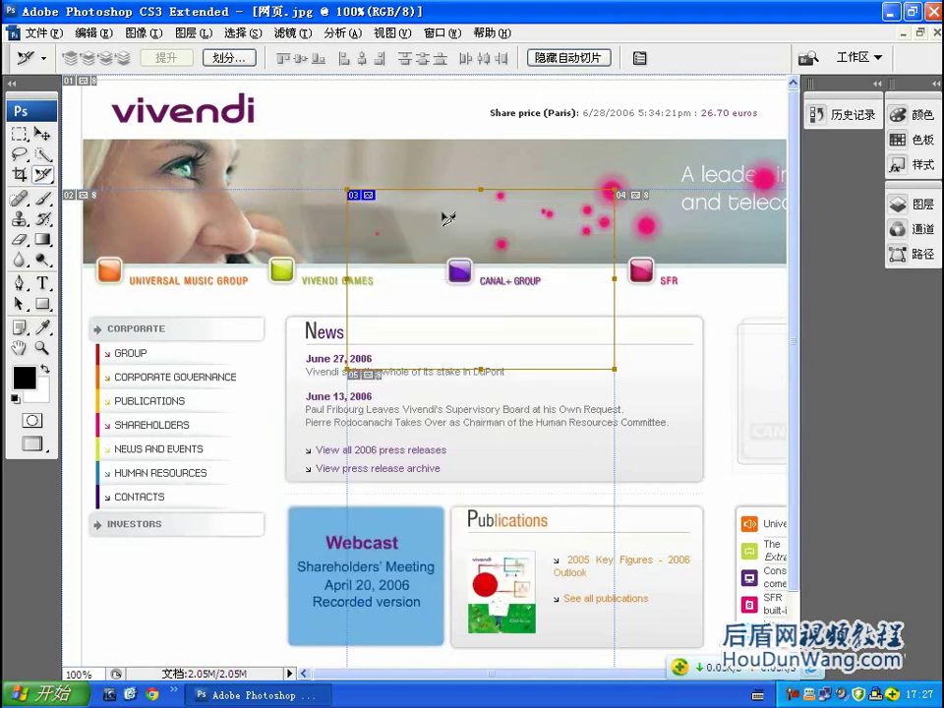
- Preview the banner slice divided horizontally into 10 evenly spaced slices of 19 pixels each
click(228, 57)
click(321, 425)
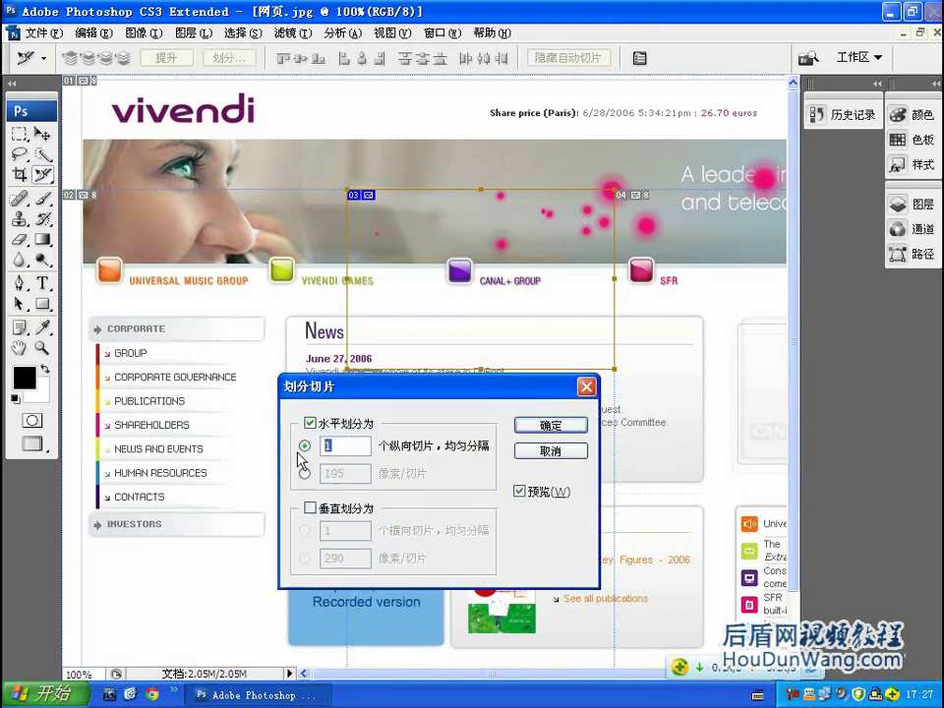
text(0)
mouse_move(519, 387)
mouse_down()
mouse_move(439, 426)
mouse_move(553, 411)
mouse_up()
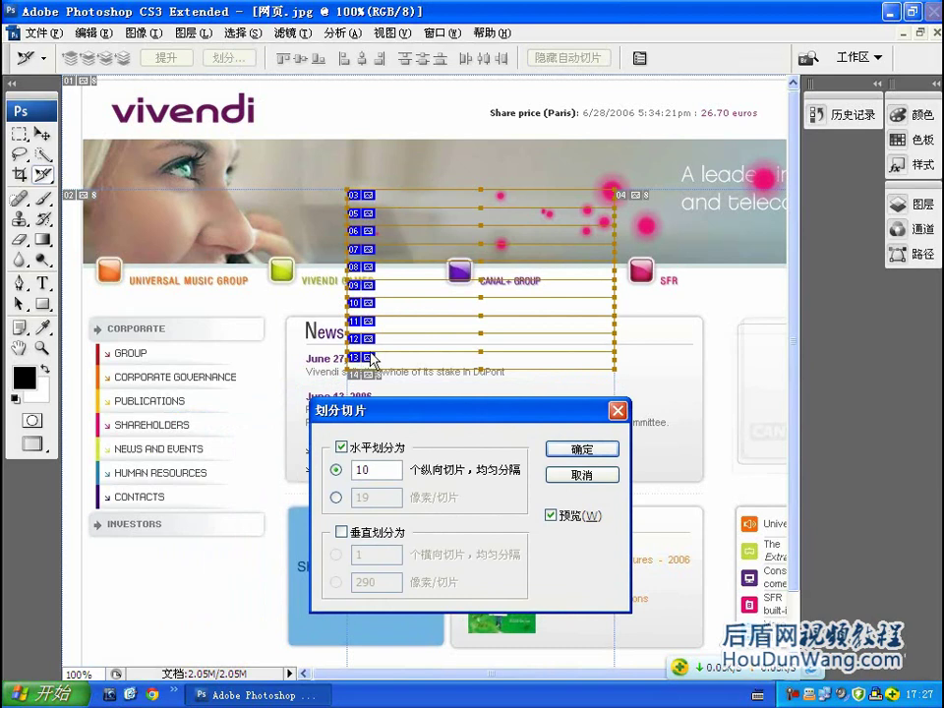
drag(517, 411, 485, 406)
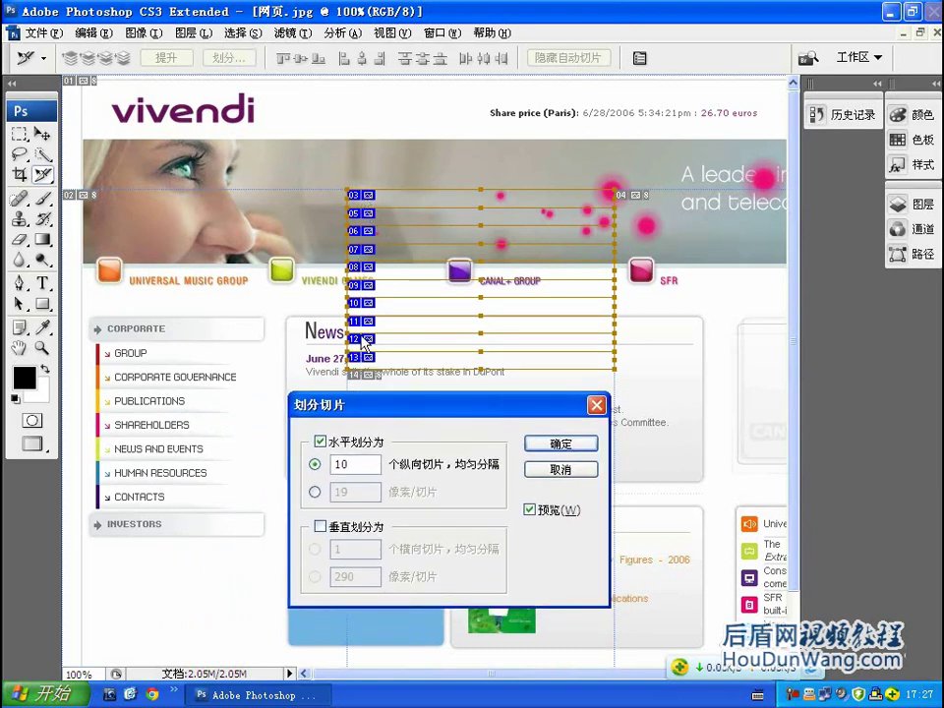
drag(546, 415, 563, 405)
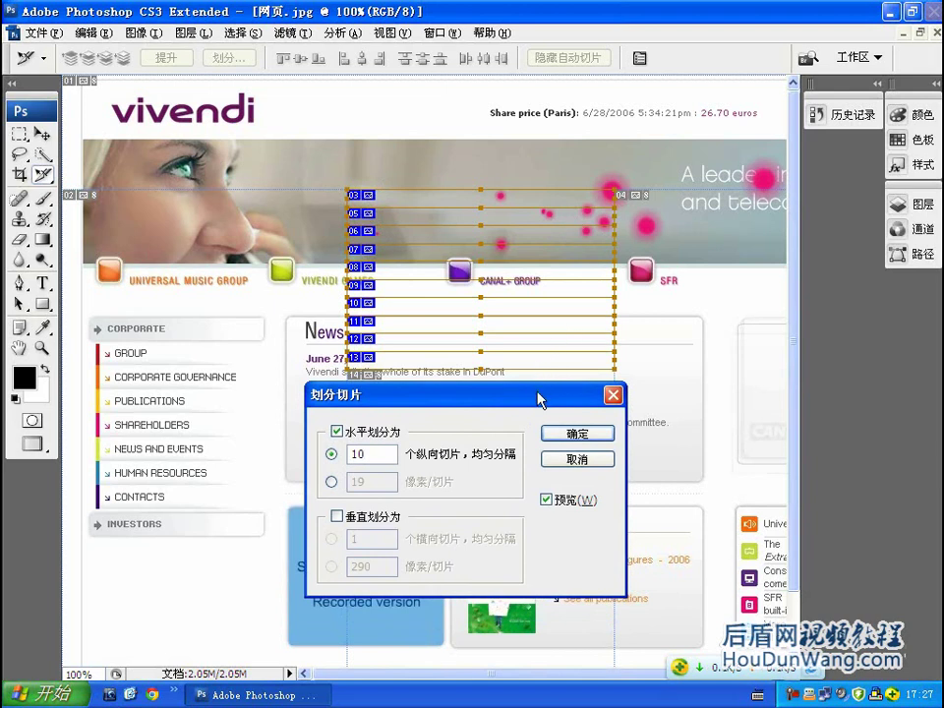
mouse_move(534, 400)
mouse_down()
mouse_move(515, 394)
mouse_move(545, 403)
mouse_up()
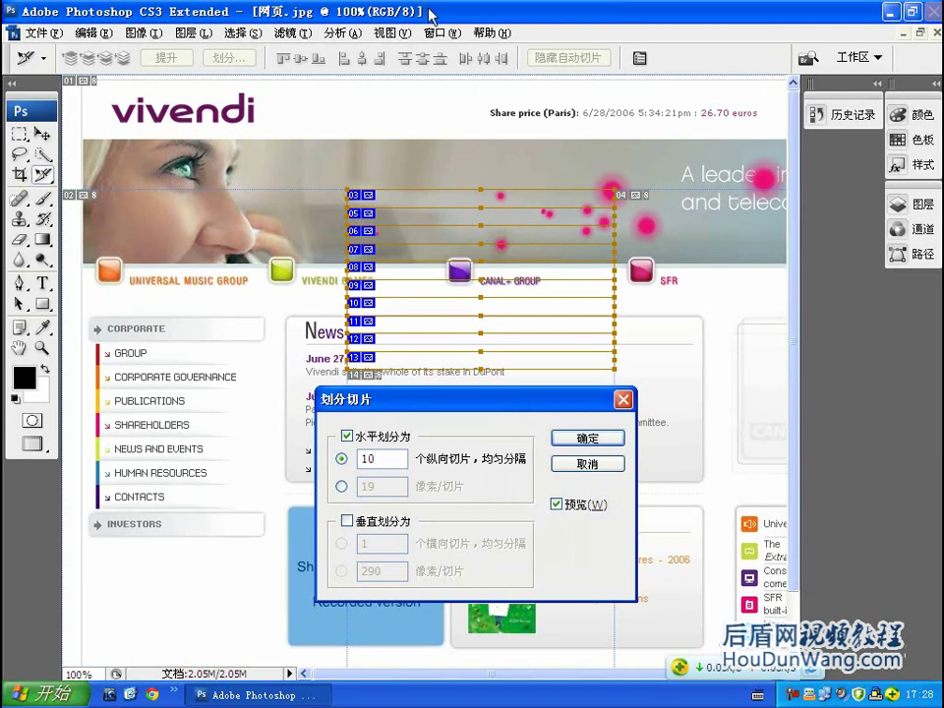
- Try dividing the banner slice by 20, then 23 pixels per slice
click(354, 485)
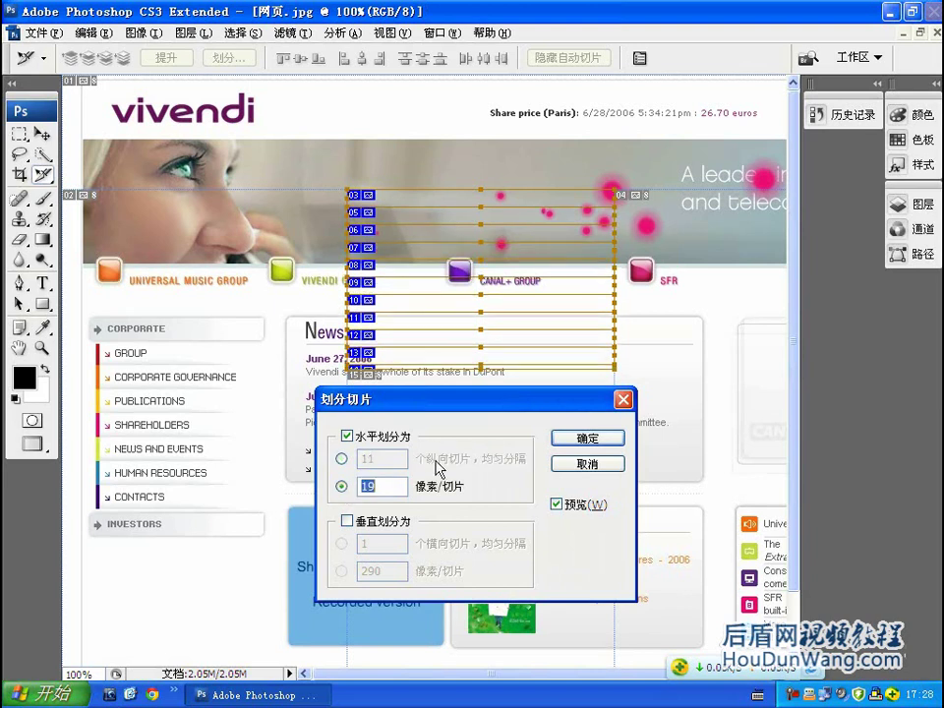
drag(447, 421, 407, 430)
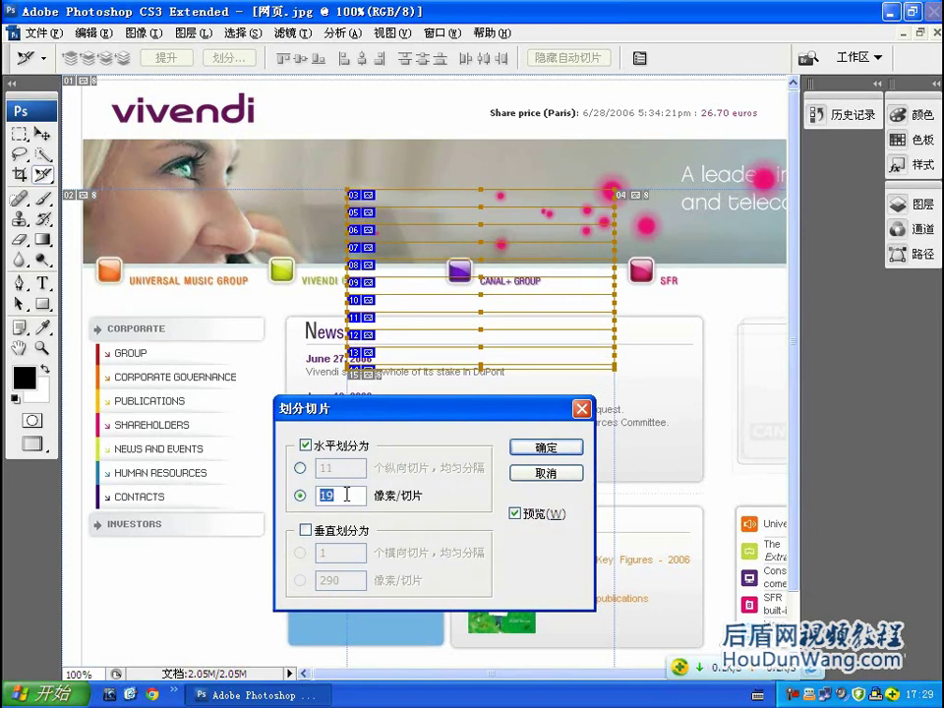
text(20)
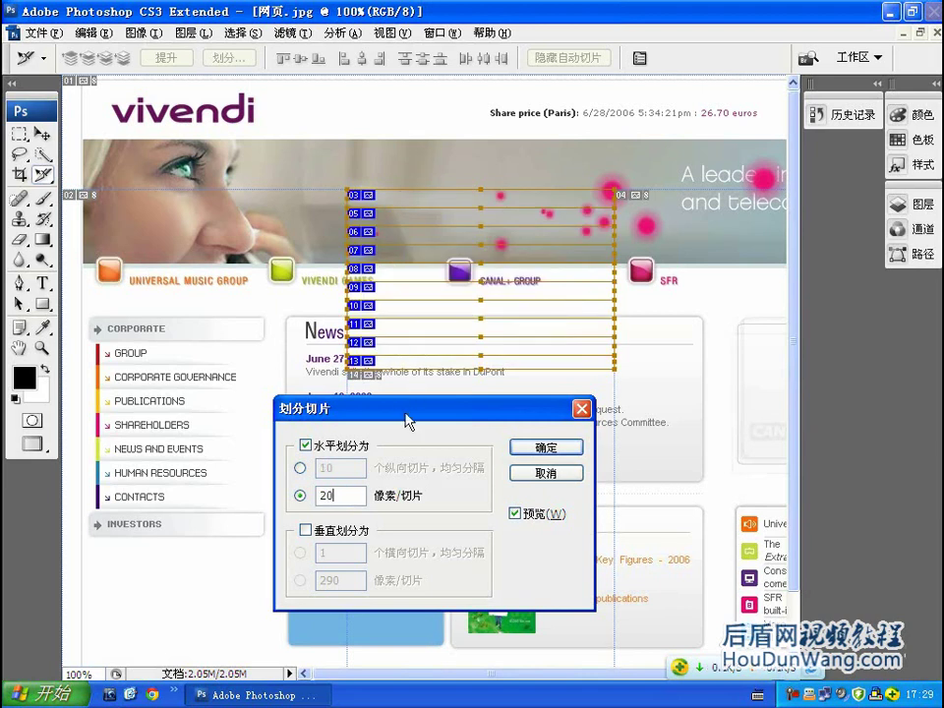
drag(405, 413, 391, 414)
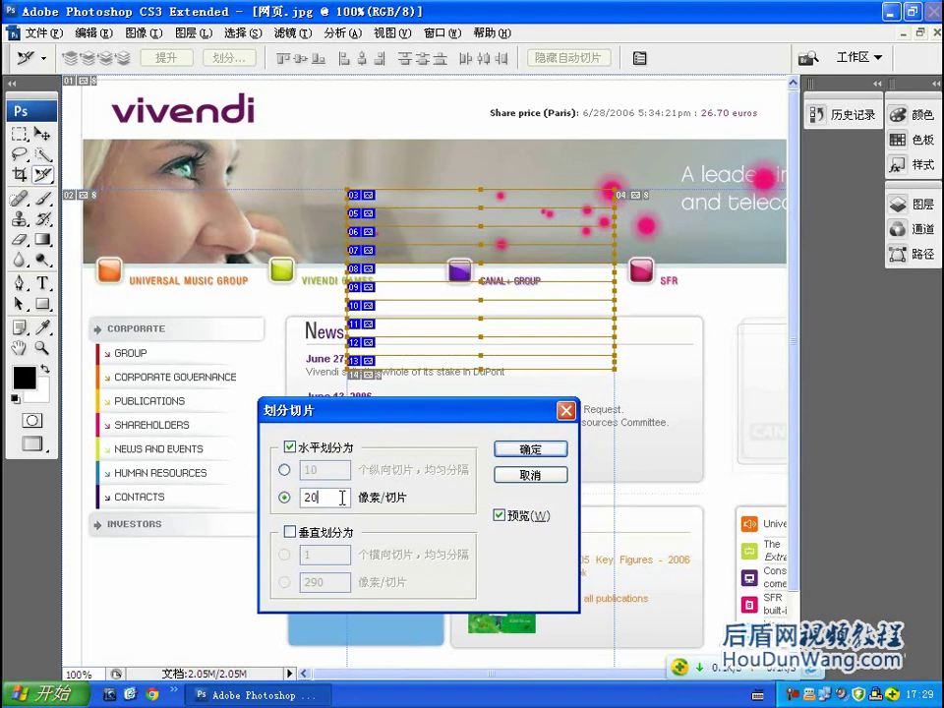
double_click(308, 500)
text(23)
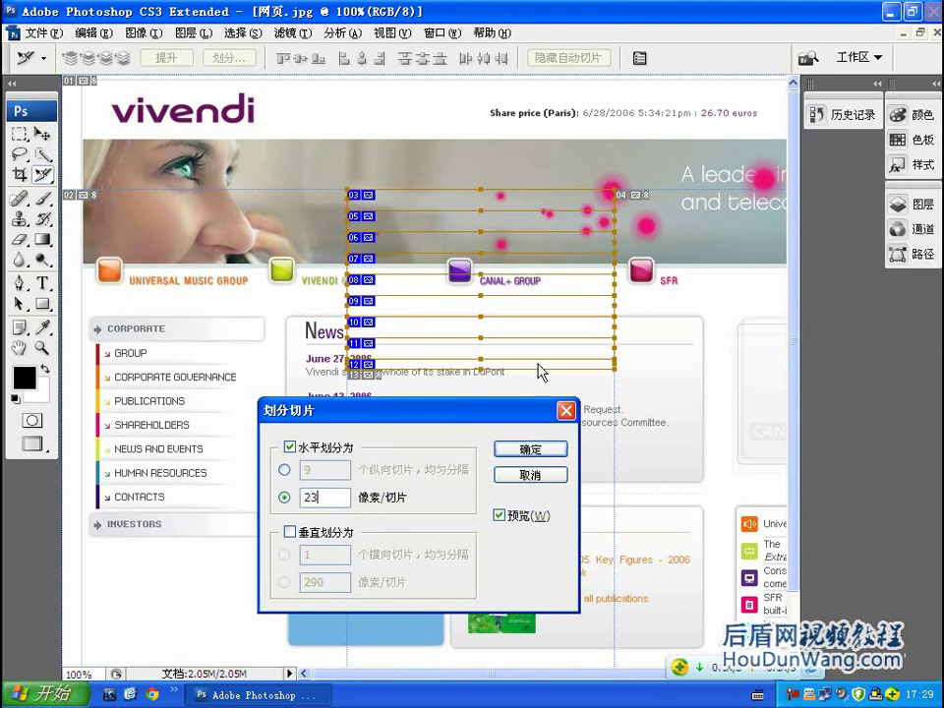
- Cancel the division so banner slice 03 stays a single slice
drag(508, 411, 441, 433)
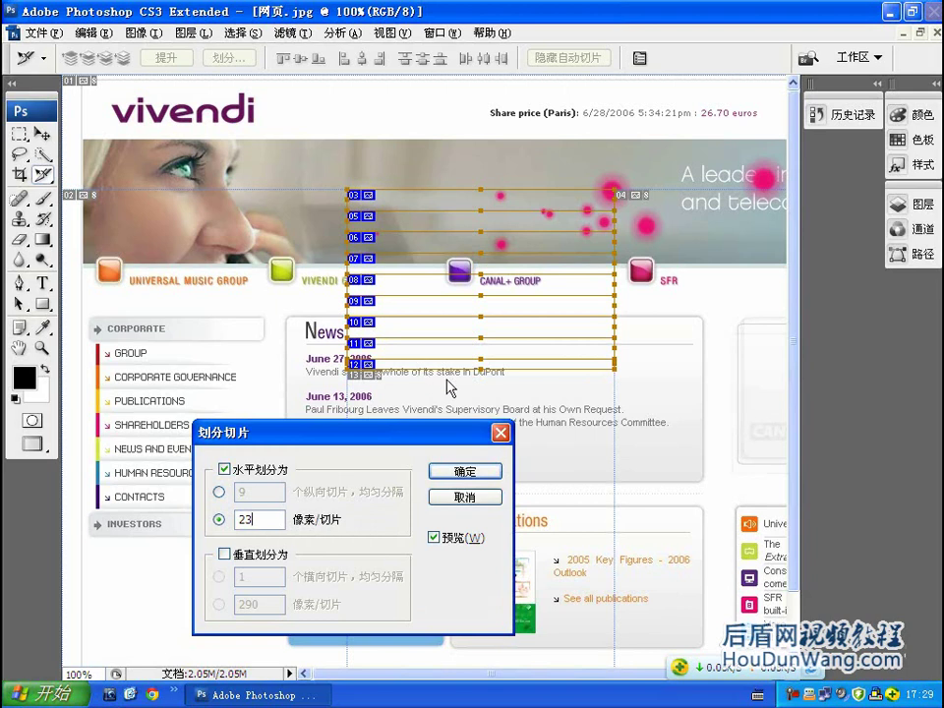
mouse_move(446, 440)
mouse_down()
mouse_move(474, 418)
mouse_move(833, 393)
mouse_up()
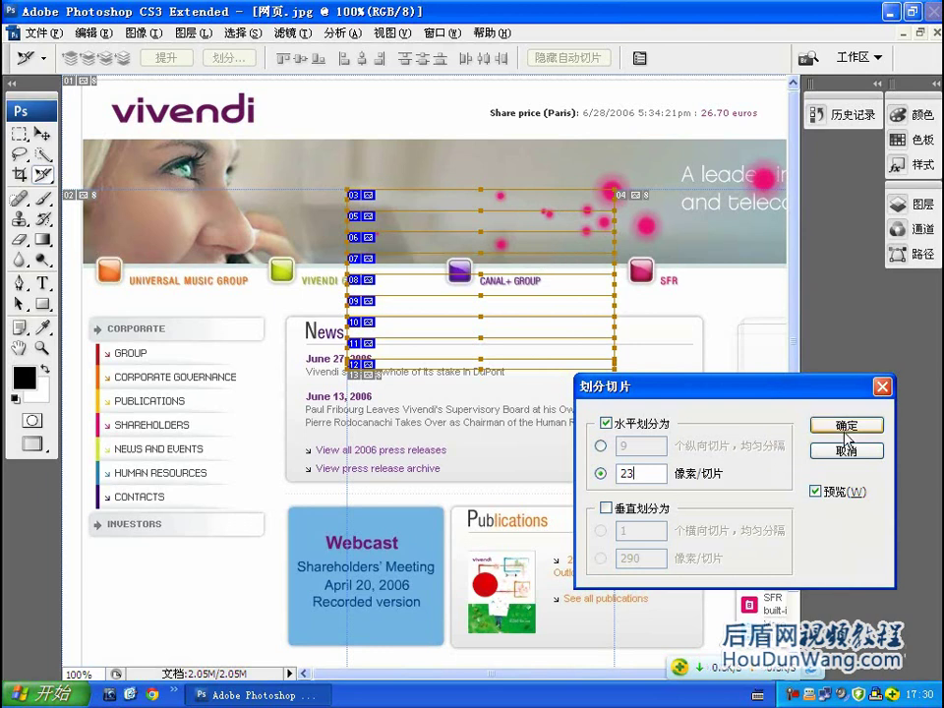
mouse_move(732, 390)
mouse_down()
mouse_move(613, 382)
mouse_move(528, 389)
mouse_move(541, 397)
mouse_up()
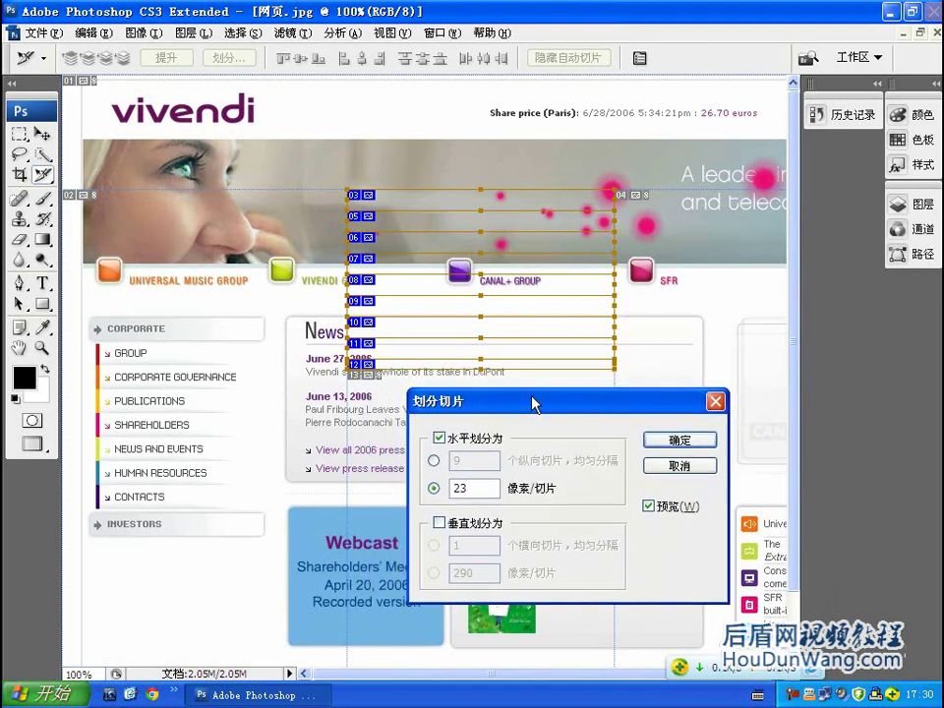
click(677, 460)
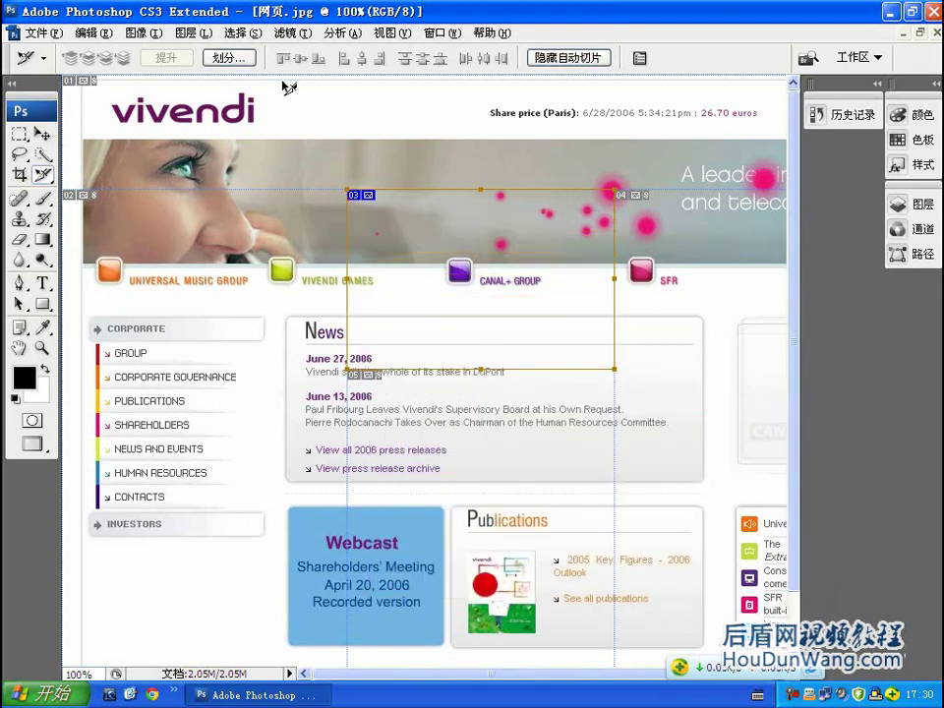
- Preview banner slice 03 divided vertically into 2 columns, toggle Preview, then close the dialog
click(216, 59)
click(439, 524)
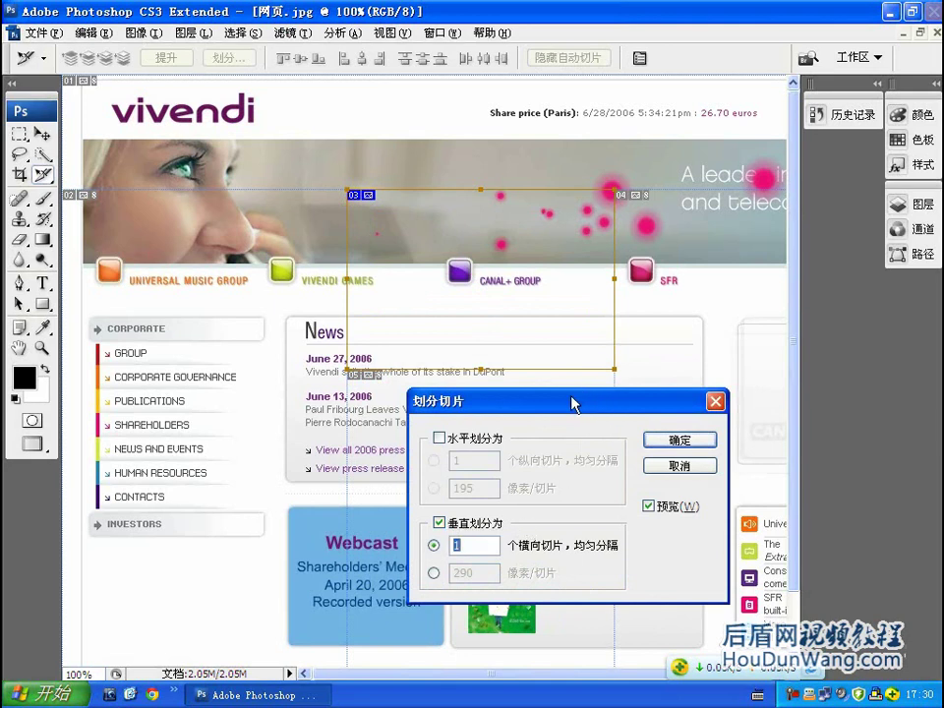
drag(573, 401, 751, 363)
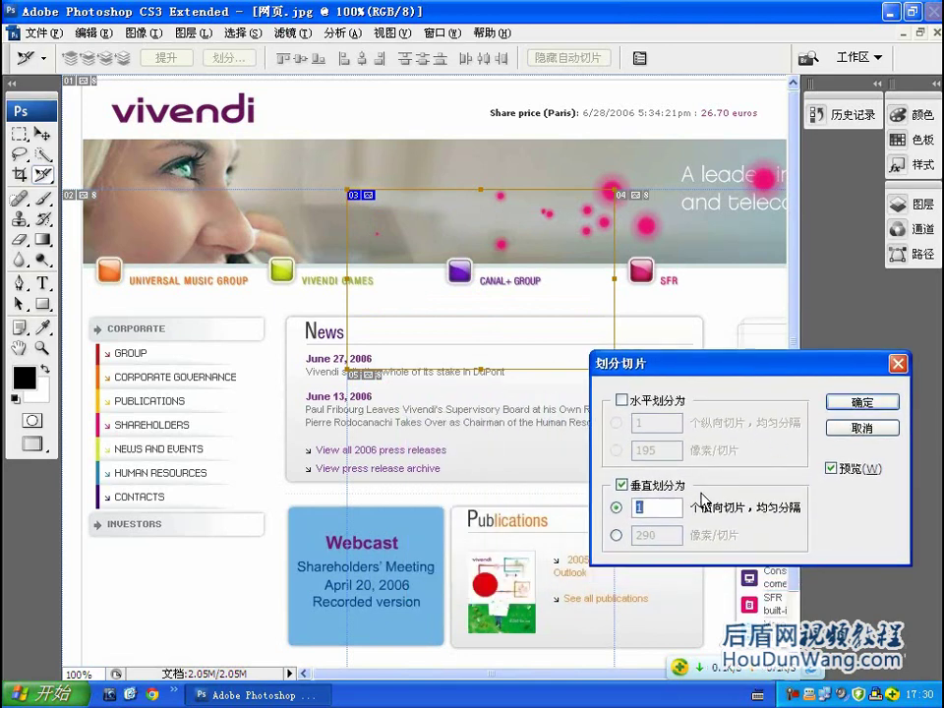
text(2)
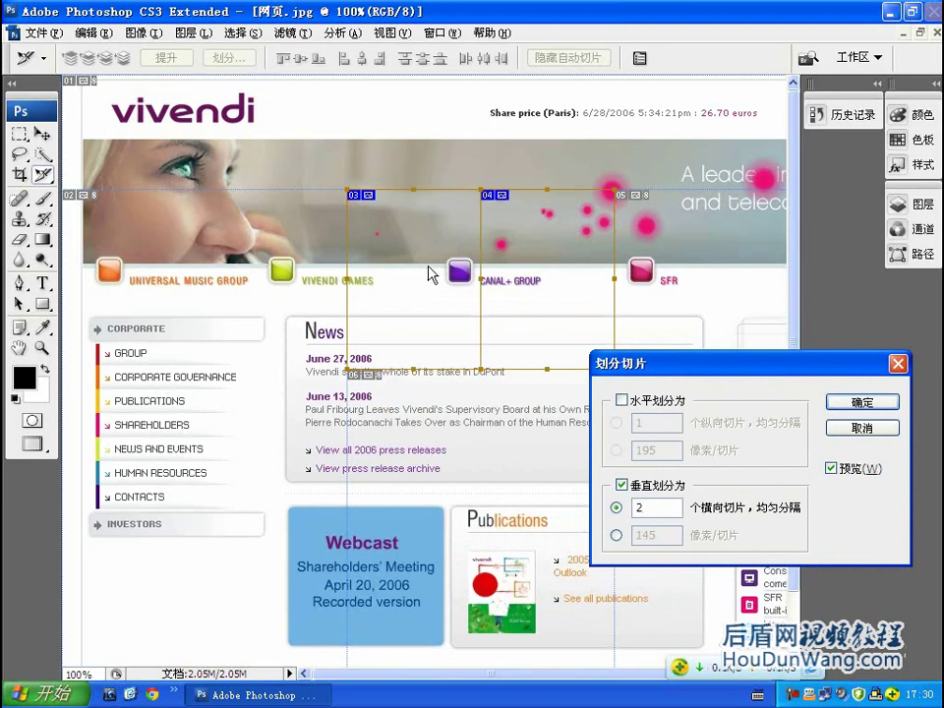
drag(728, 364, 672, 361)
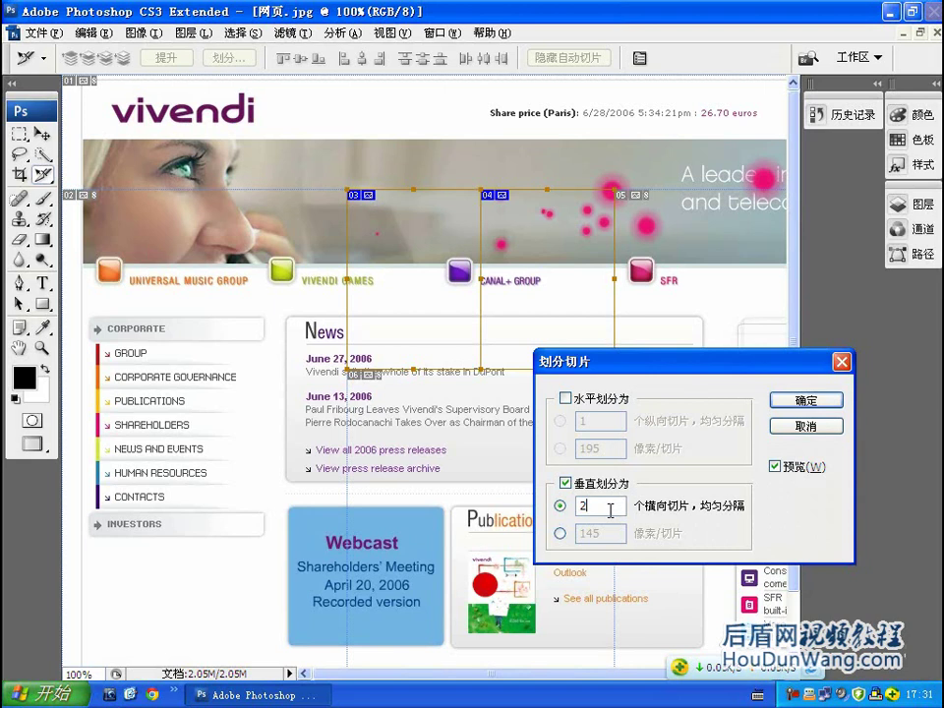
drag(695, 363, 572, 373)
click(652, 477)
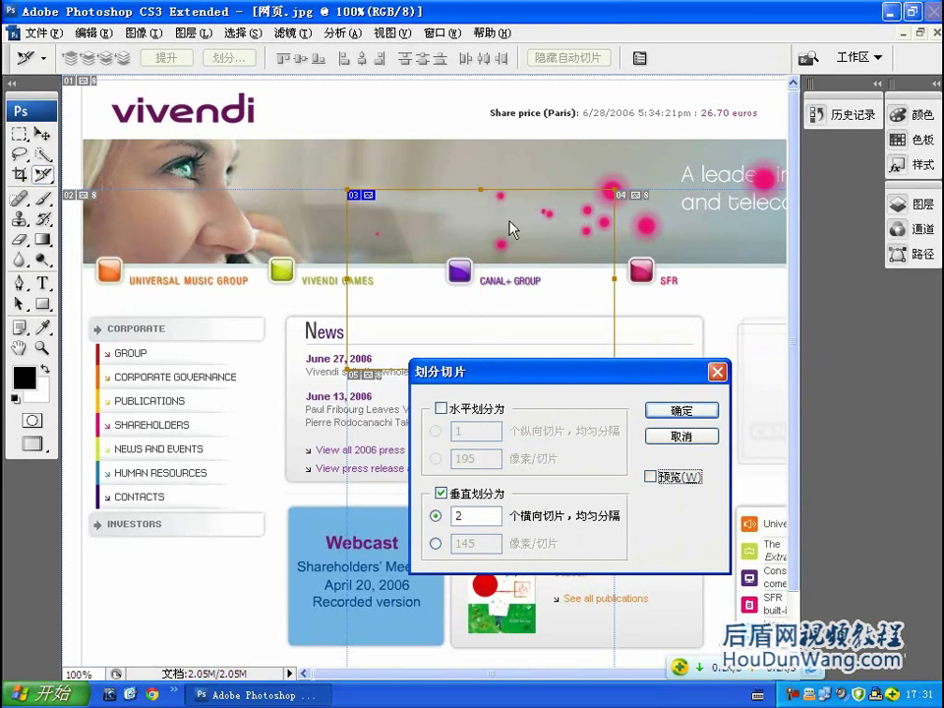
click(667, 477)
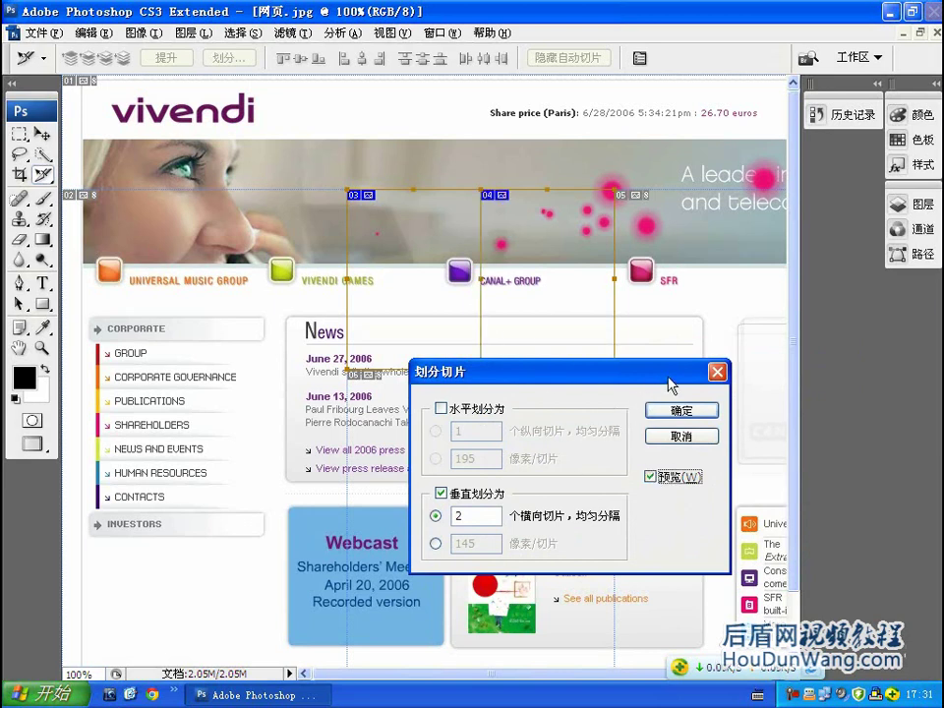
click(706, 411)
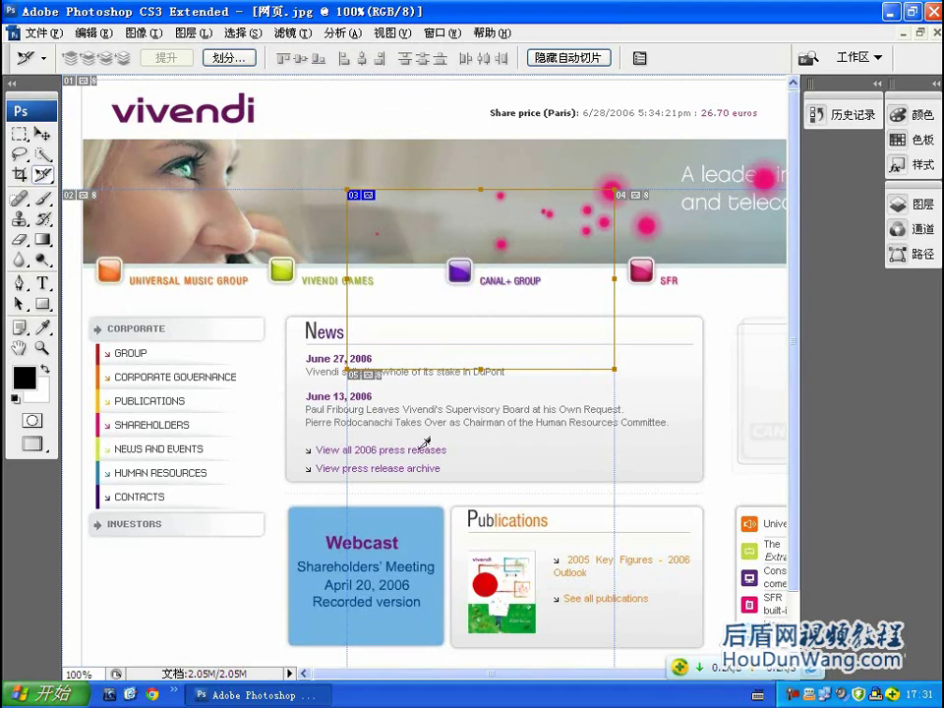
- Draw a new slice over the left menu and align its top with the banner slice
mouse_move(381, 399)
mouse_down()
mouse_move(563, 507)
mouse_move(592, 510)
mouse_move(215, 518)
mouse_up()
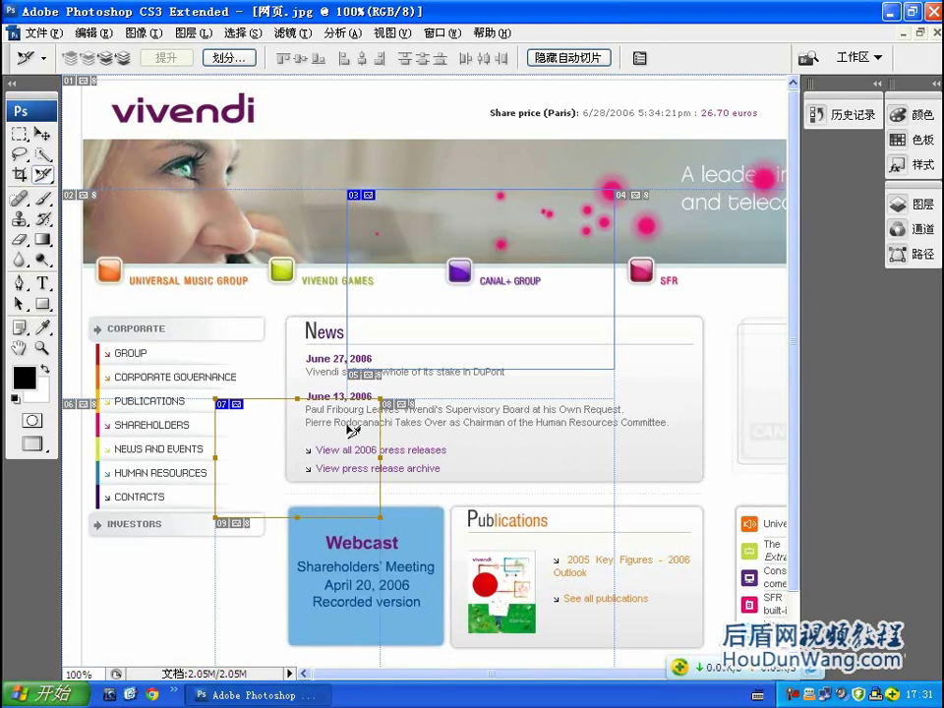
shift+click(429, 312)
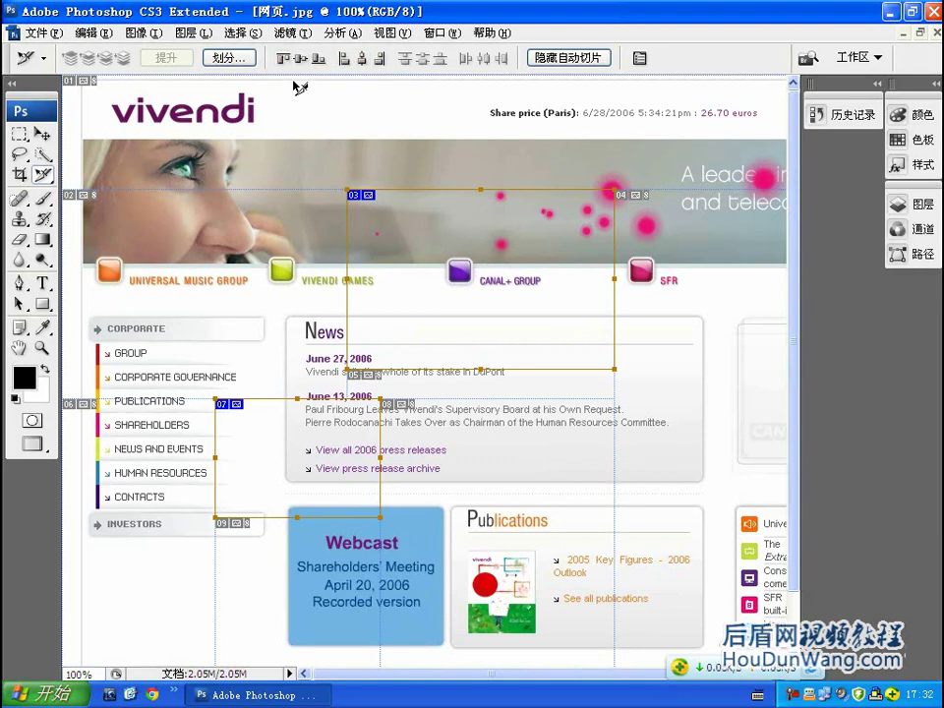
click(286, 61)
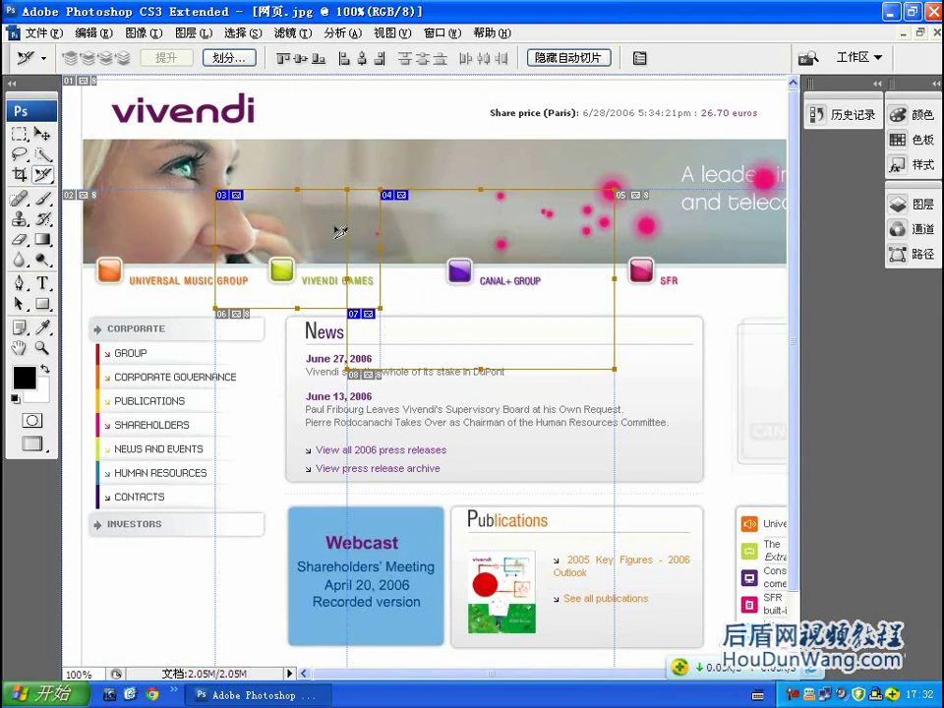
- Move the small slice up onto the banner's left side with drags and arrow nudges
drag(336, 235, 336, 443)
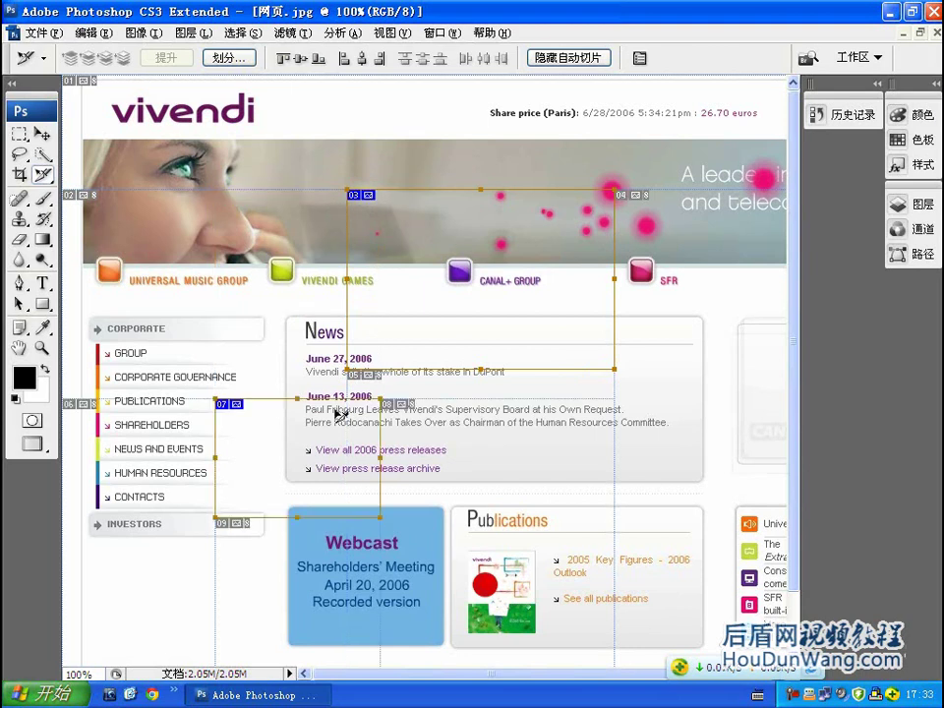
drag(327, 398, 339, 412)
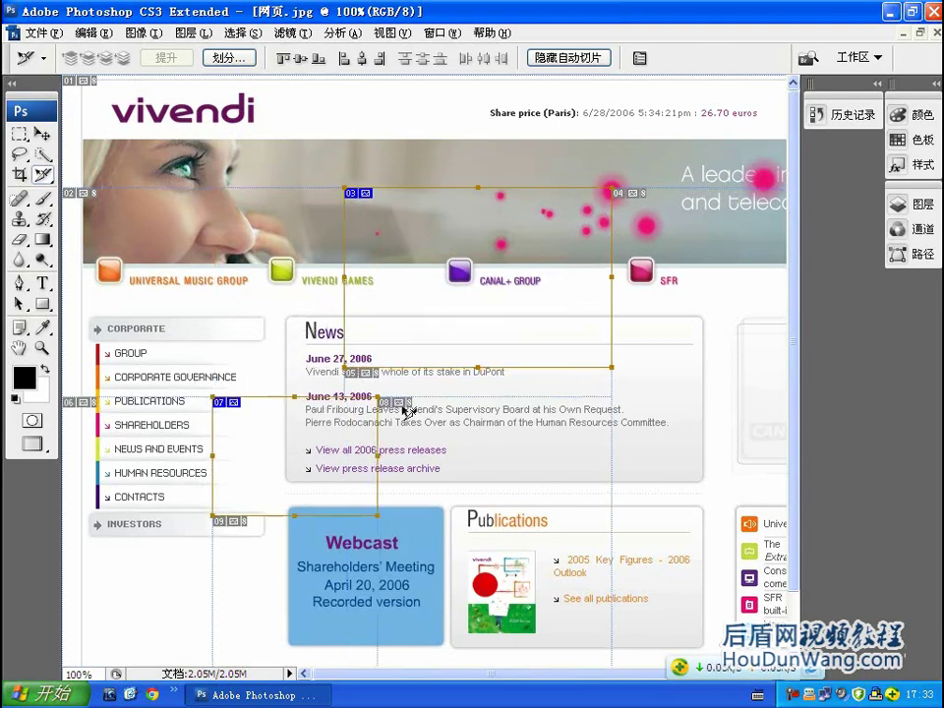
click(327, 414)
drag(323, 414, 284, 249)
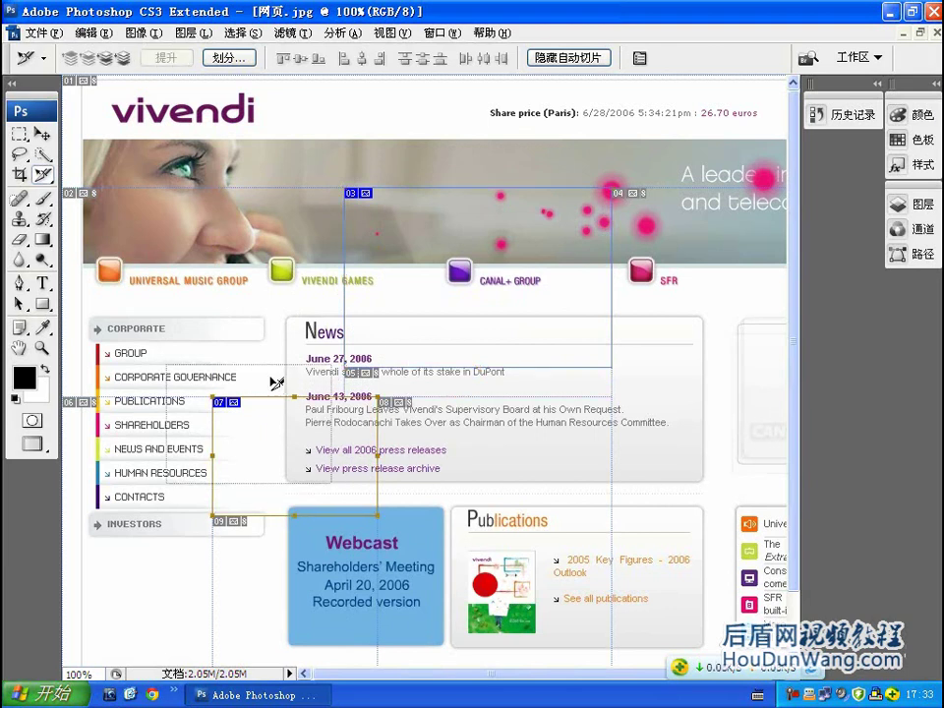
key(Up)
key(Up)
key(Up)
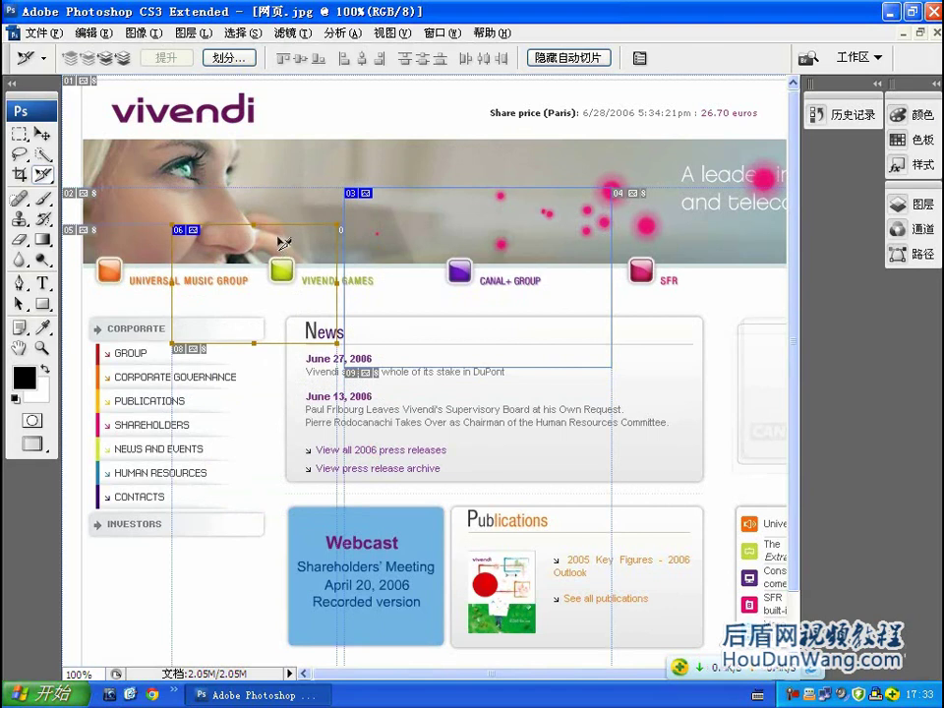
mouse_move(284, 243)
mouse_down()
mouse_move(276, 214)
mouse_move(315, 218)
mouse_up()
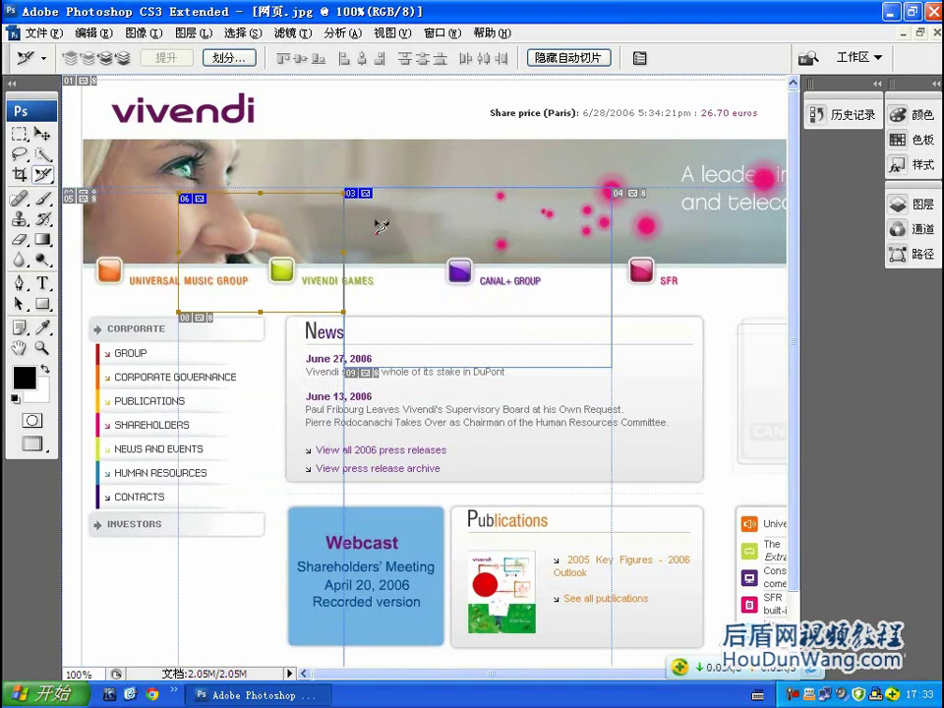
key(Left)
key(Left)
key(Left)
key(Up)
key(Up)
key(Up)
key(Up)
key(Up)
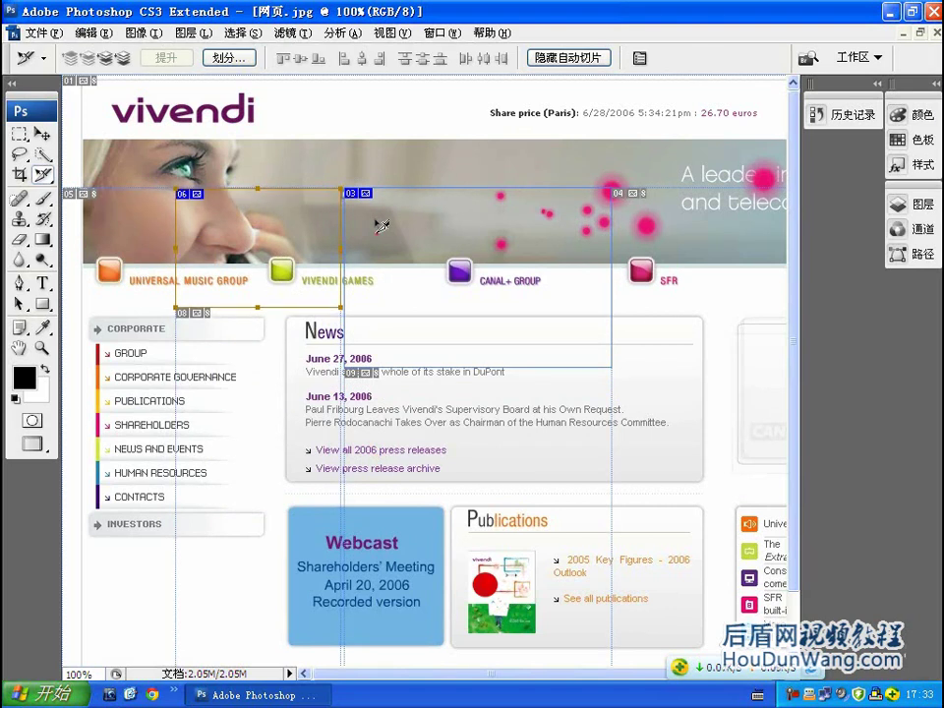
- Zoom in, nudge the small slice flush against the banner slice, then zoom back to 100%
drag(147, 173, 411, 212)
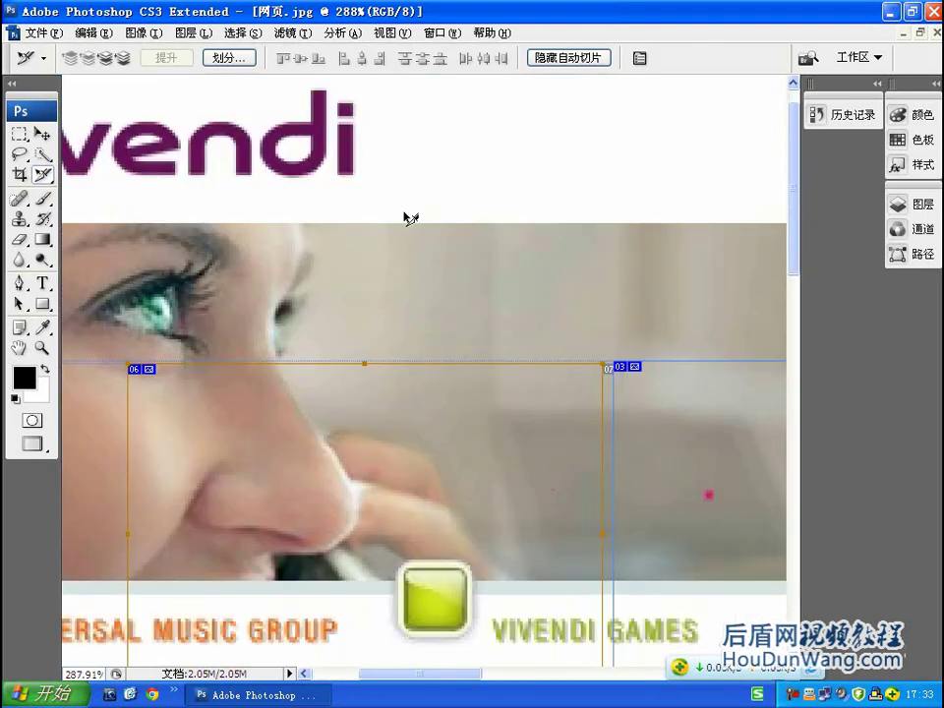
key(Up)
key(Up)
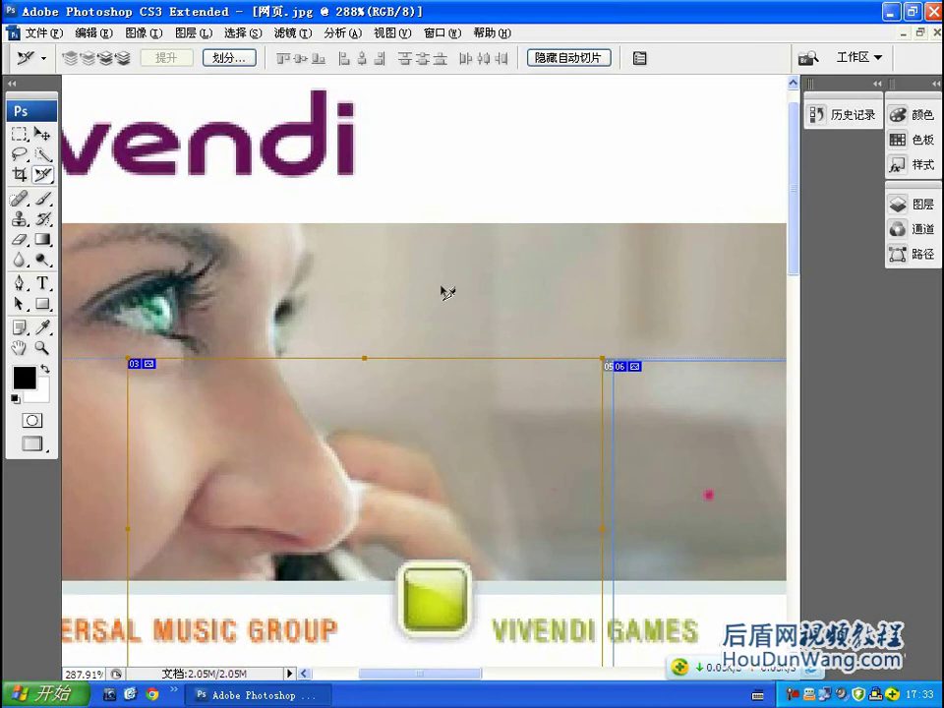
key(Down)
key(Down)
key(Right)
key(Right)
key(Right)
key(Up)
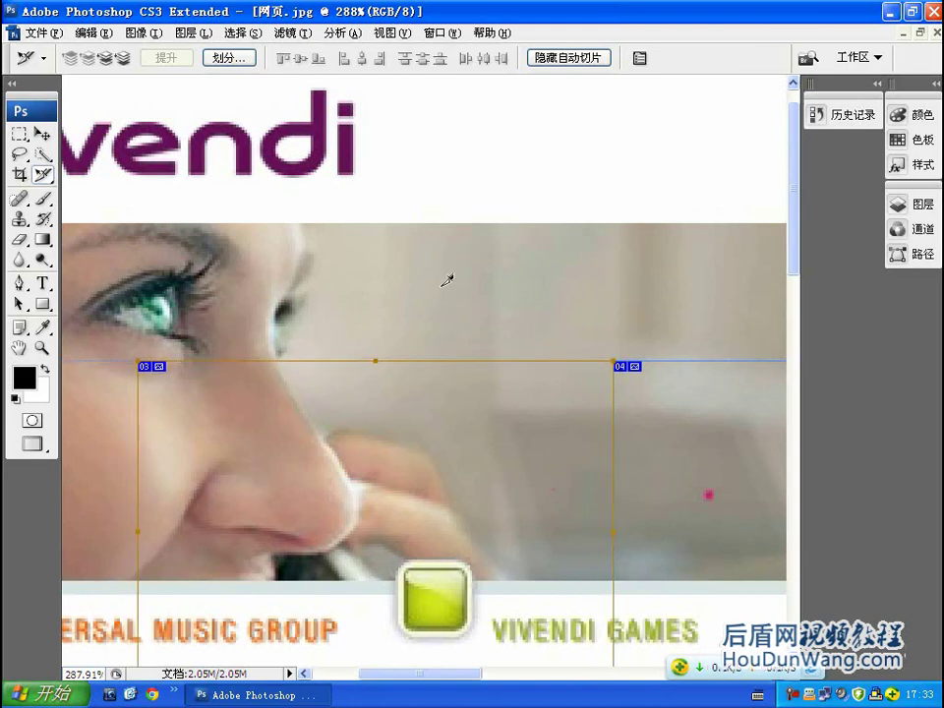
ctrl+click(443, 285)
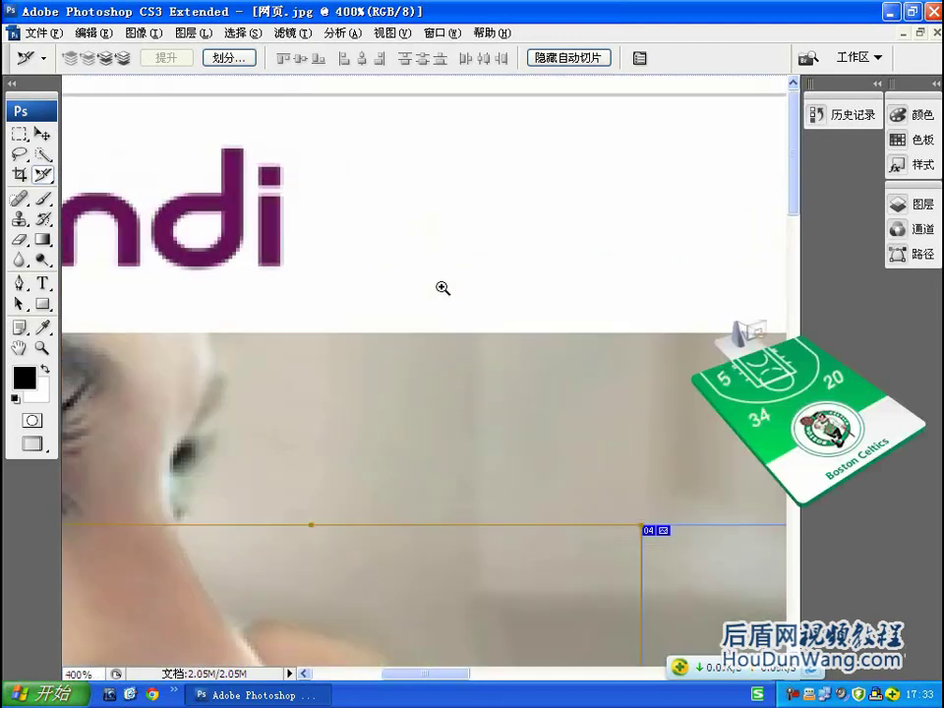
ctrl+click(443, 287)
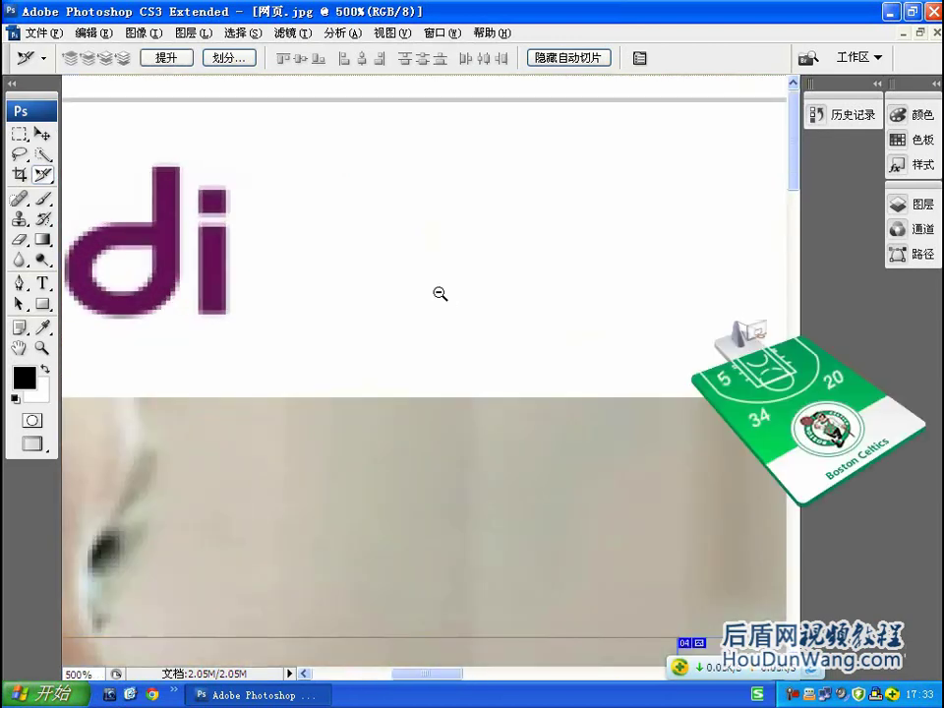
alt+click(439, 293)
alt+click(440, 293)
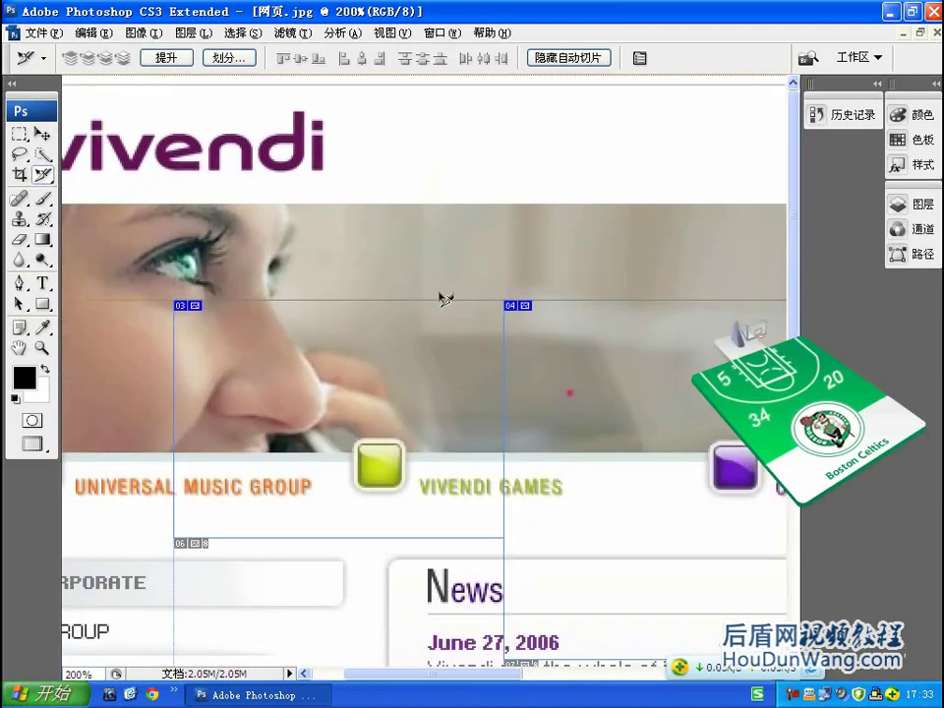
alt+click(439, 294)
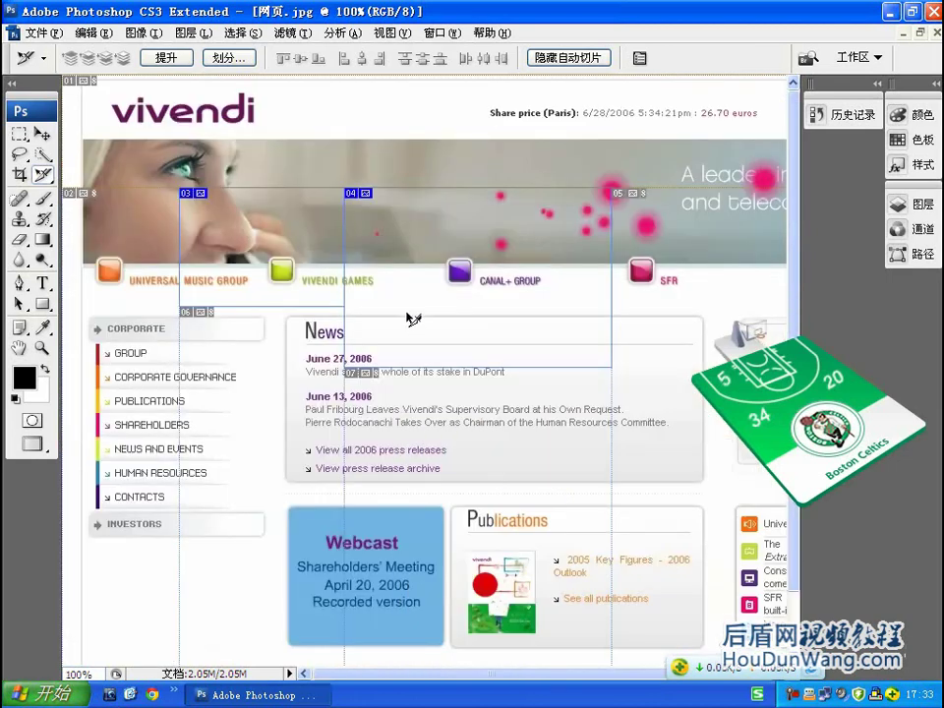
- Move the small slice over the left menu and vertically centre-align it with slice 03
drag(311, 234, 303, 440)
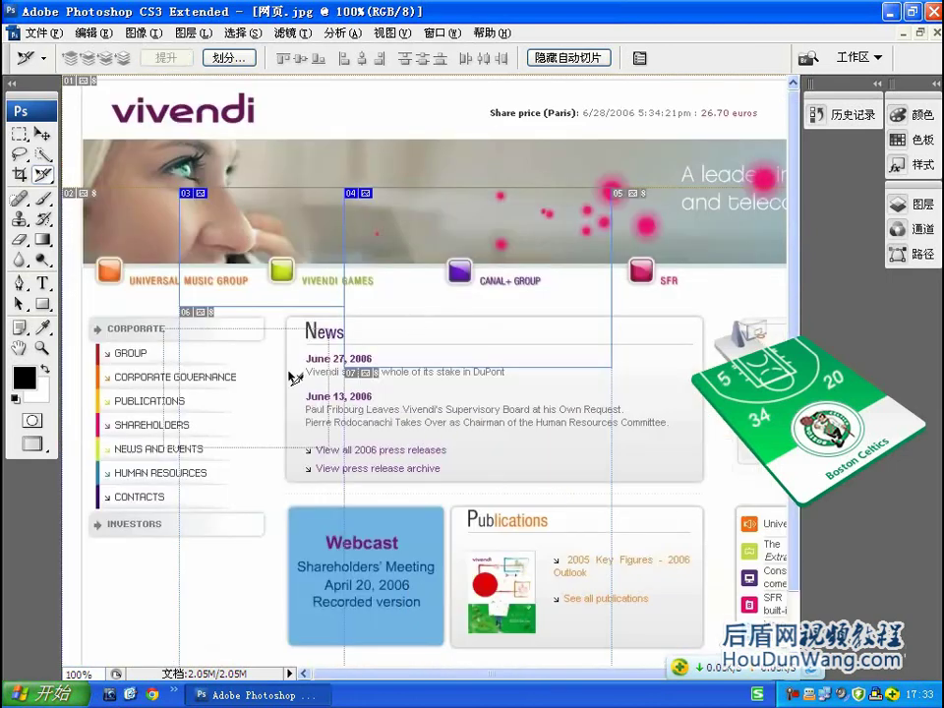
shift+click(421, 325)
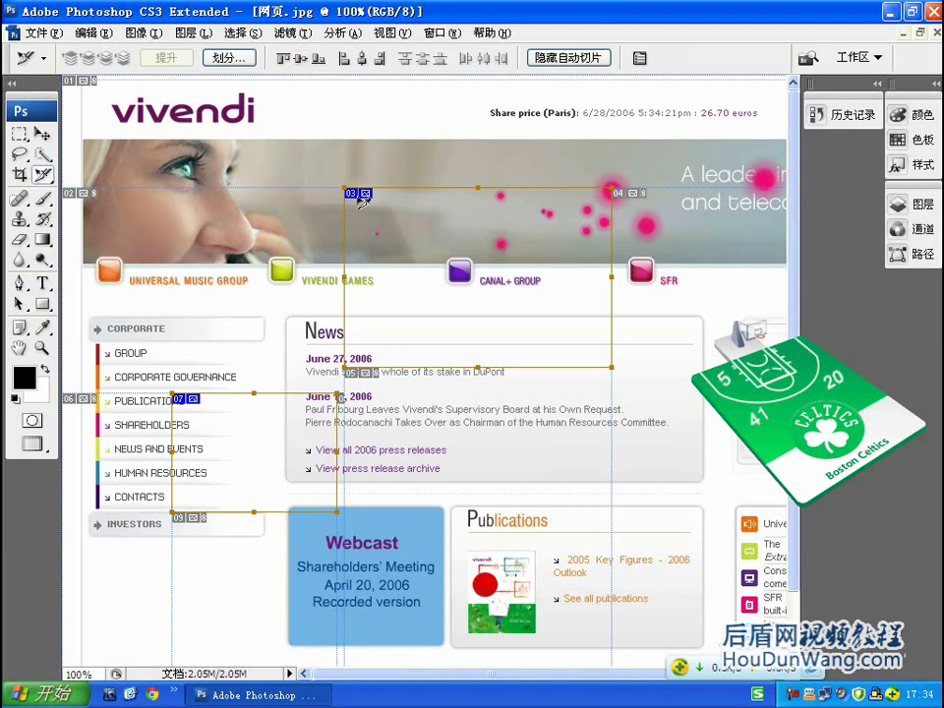
click(306, 67)
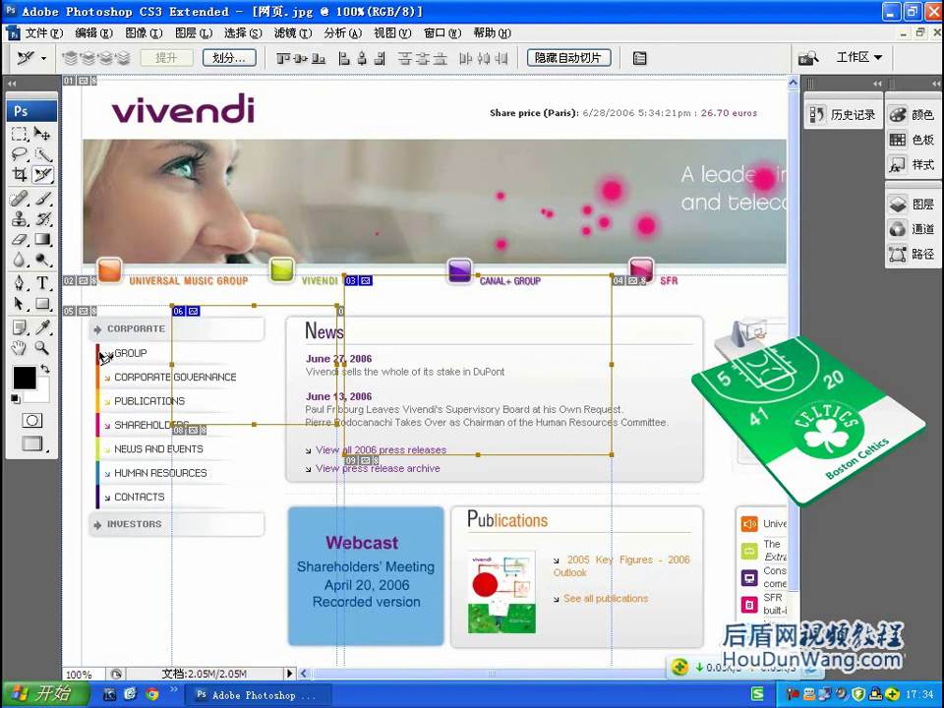
- Show the rulers and add a horizontal guide above the June 27 news line
key(ctrl+r)
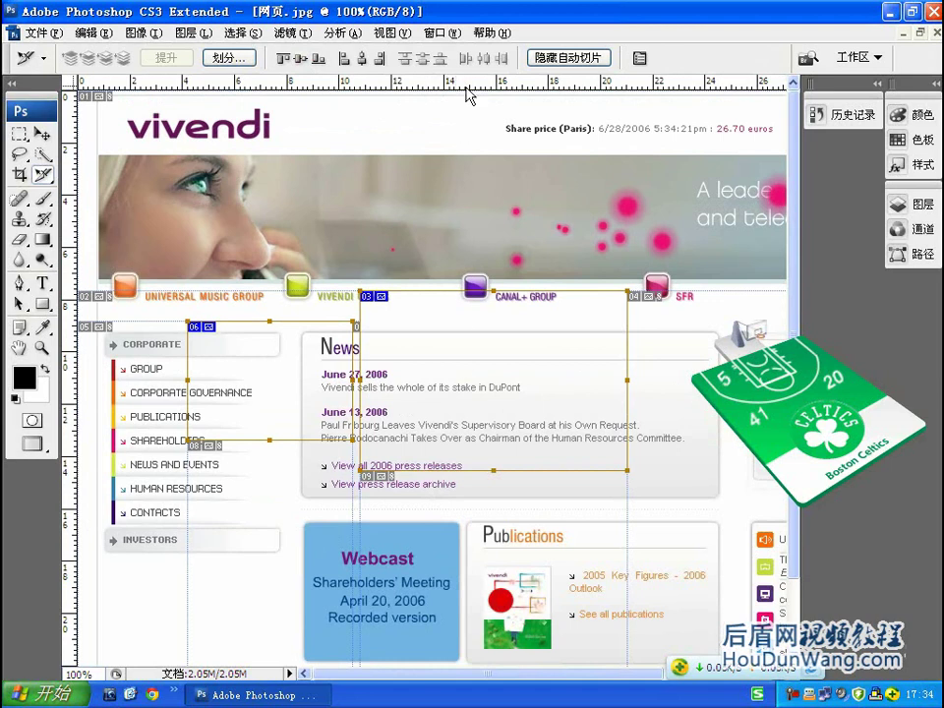
click(42, 133)
drag(399, 90, 448, 380)
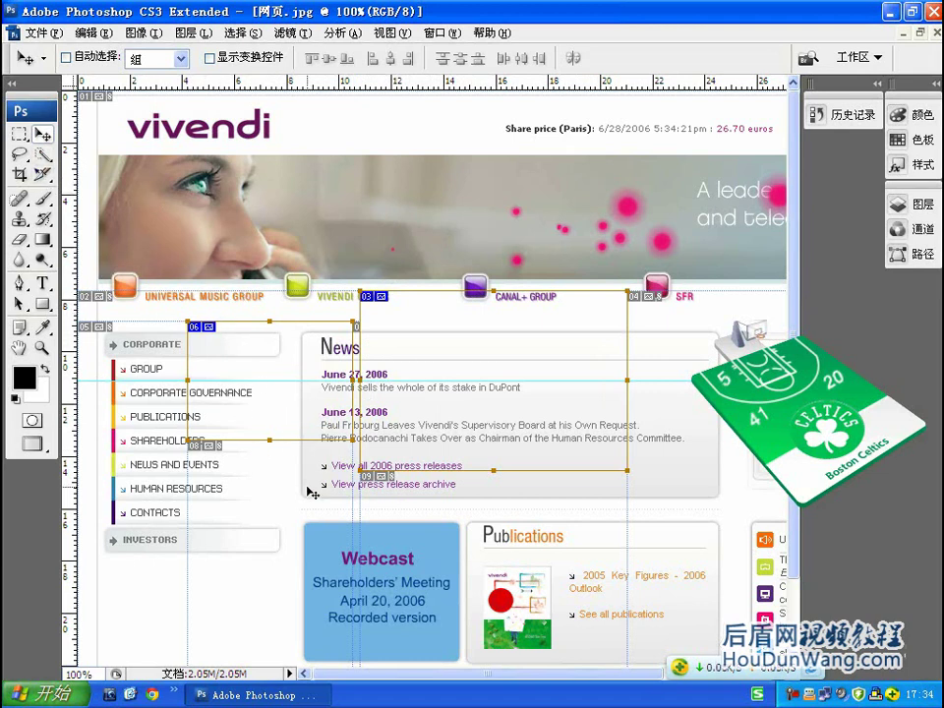
- Shift slices 03 and 06 down and bottom-align them on a guide at the Webcast box's bottom
alt+click(43, 175)
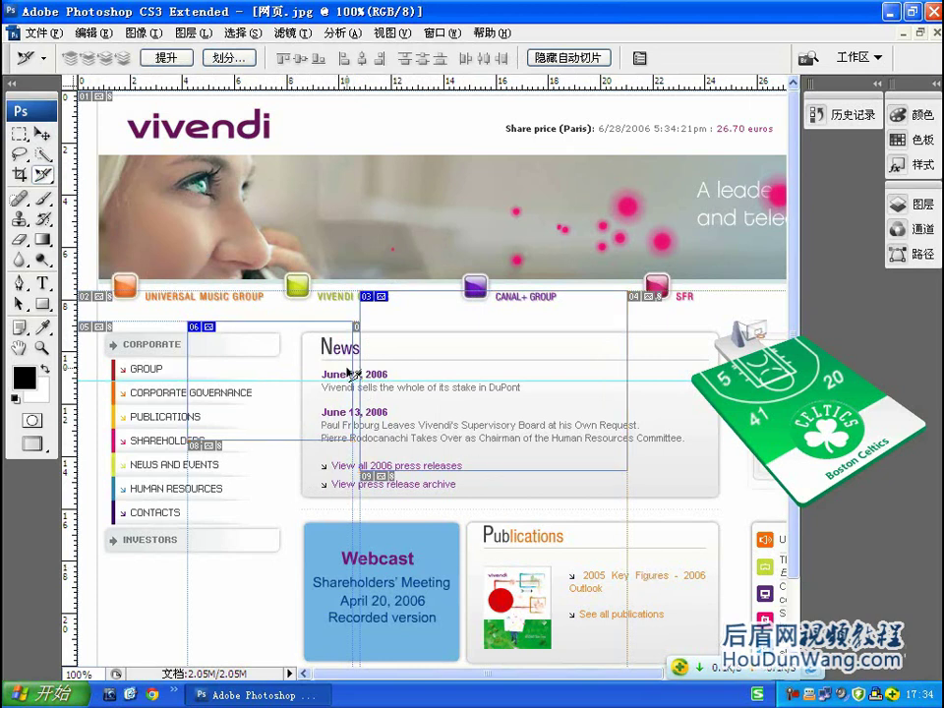
click(313, 474)
drag(313, 475, 308, 491)
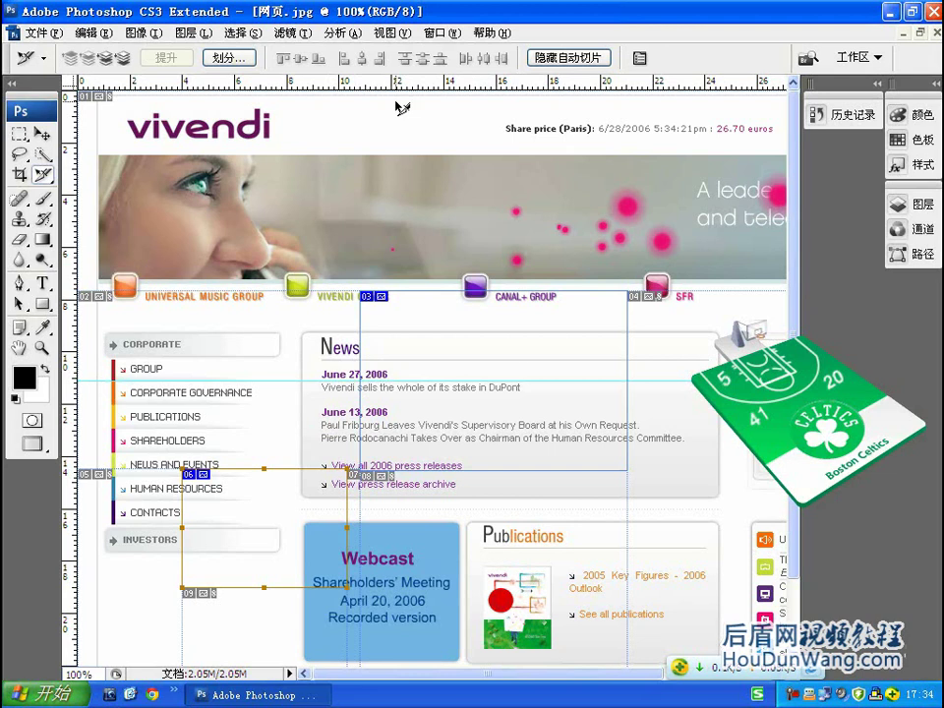
shift+click(443, 358)
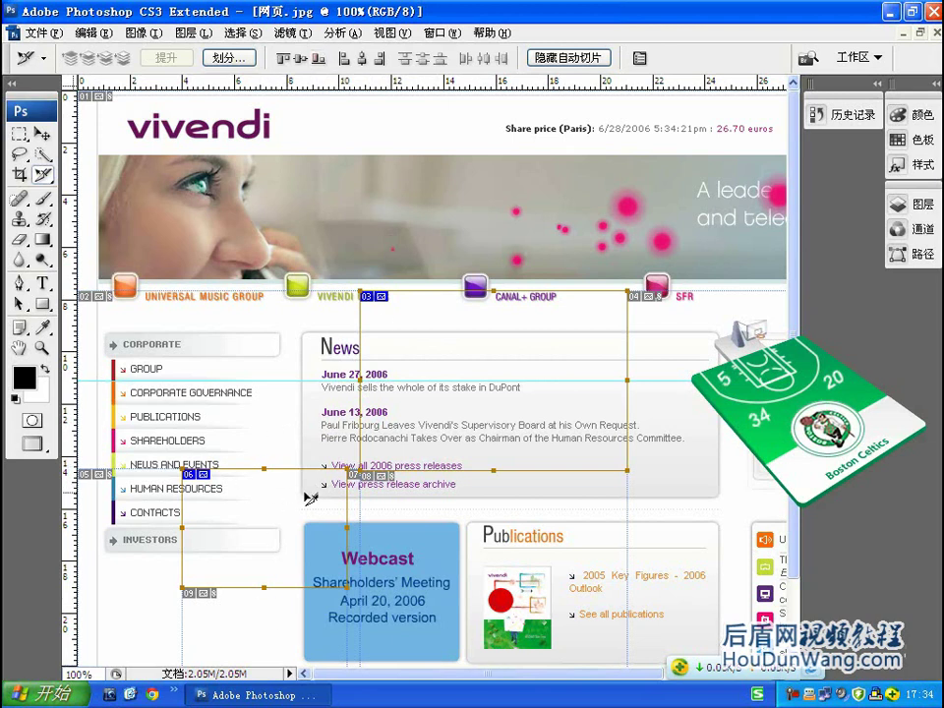
drag(311, 499, 333, 524)
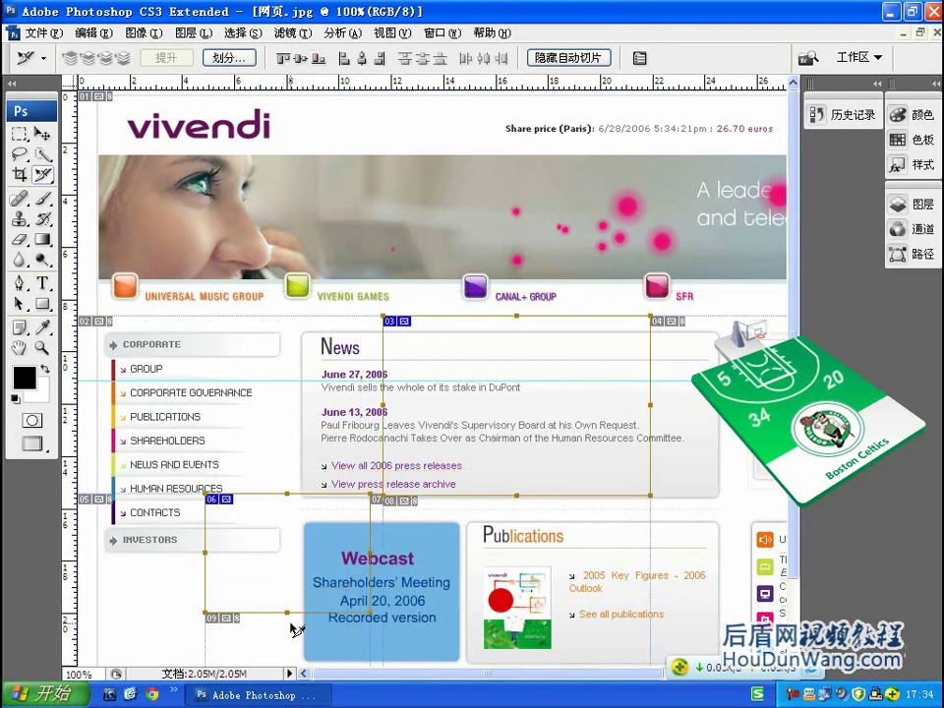
drag(502, 85, 513, 612)
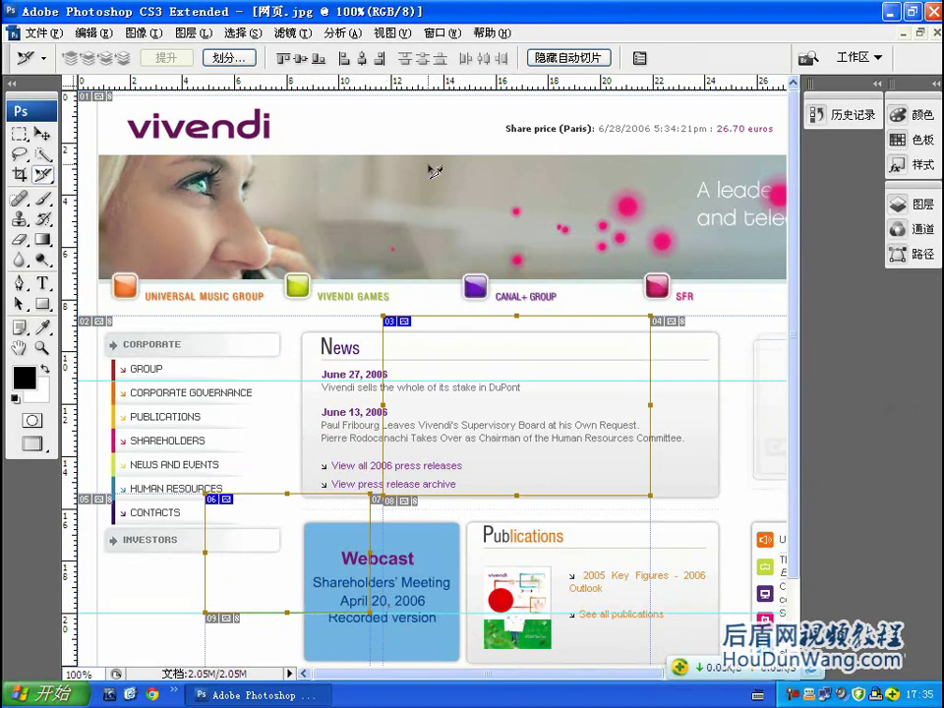
click(321, 58)
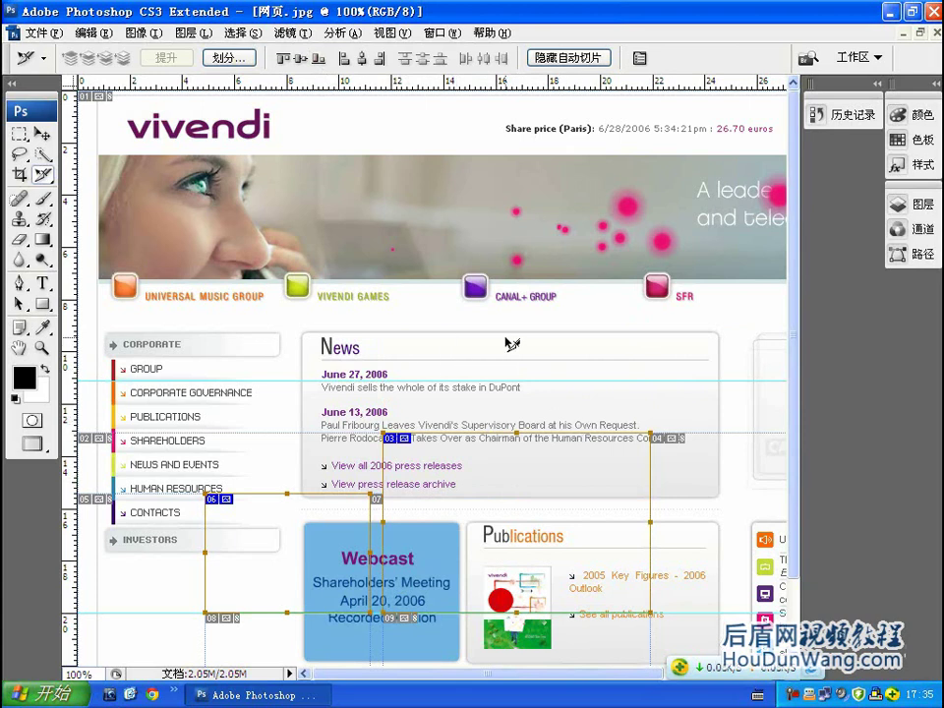
- Add a vertical guide at the menu column's left edge and left-align both user slices
drag(71, 172, 205, 244)
click(344, 59)
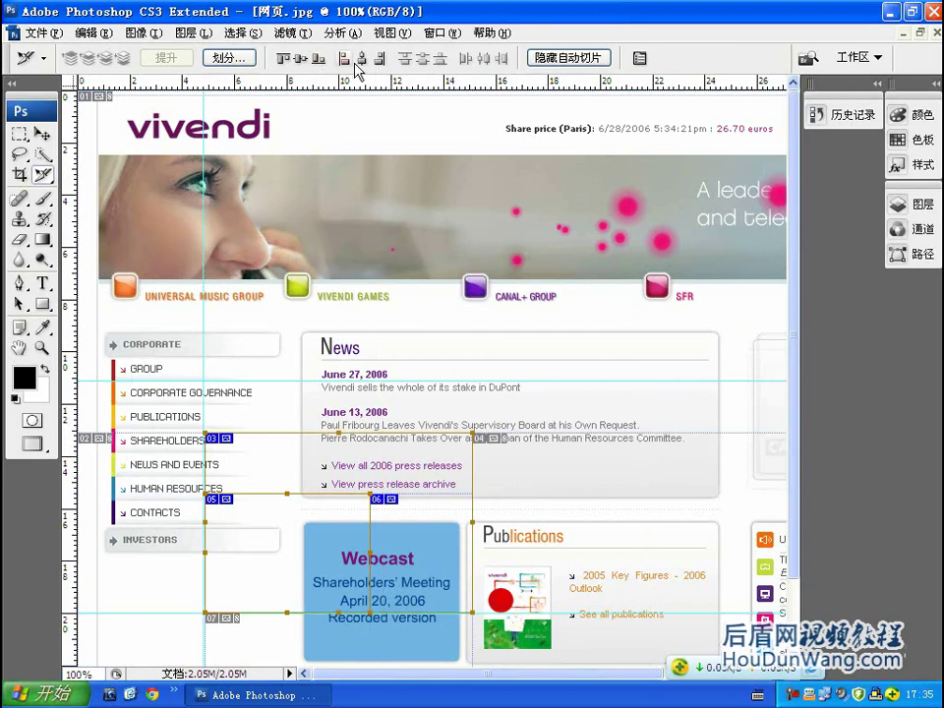
click(206, 318)
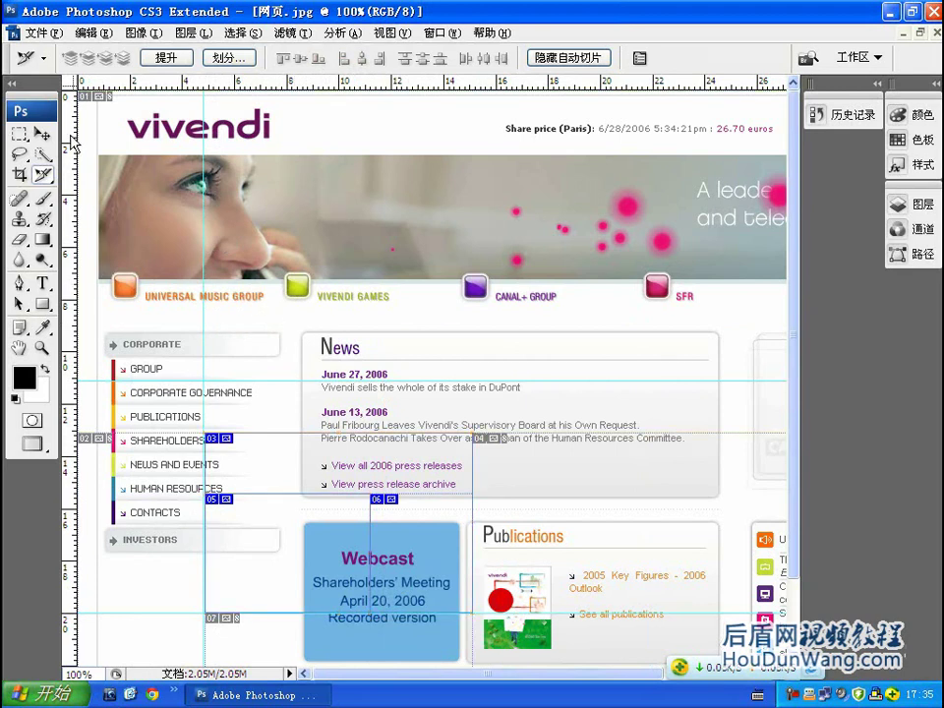
- Try moving the vertical guide to about 340, undo it, and return to Slice Select
key(v)
mouse_move(204, 170)
mouse_down()
mouse_move(335, 200)
mouse_move(335, 226)
mouse_up()
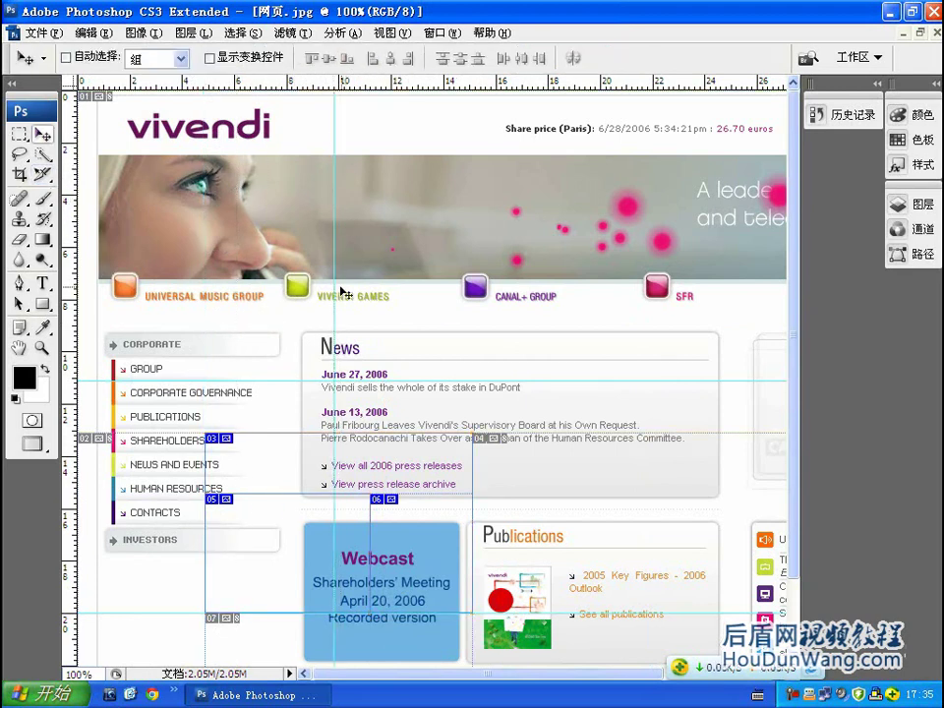
key(ctrl+z)
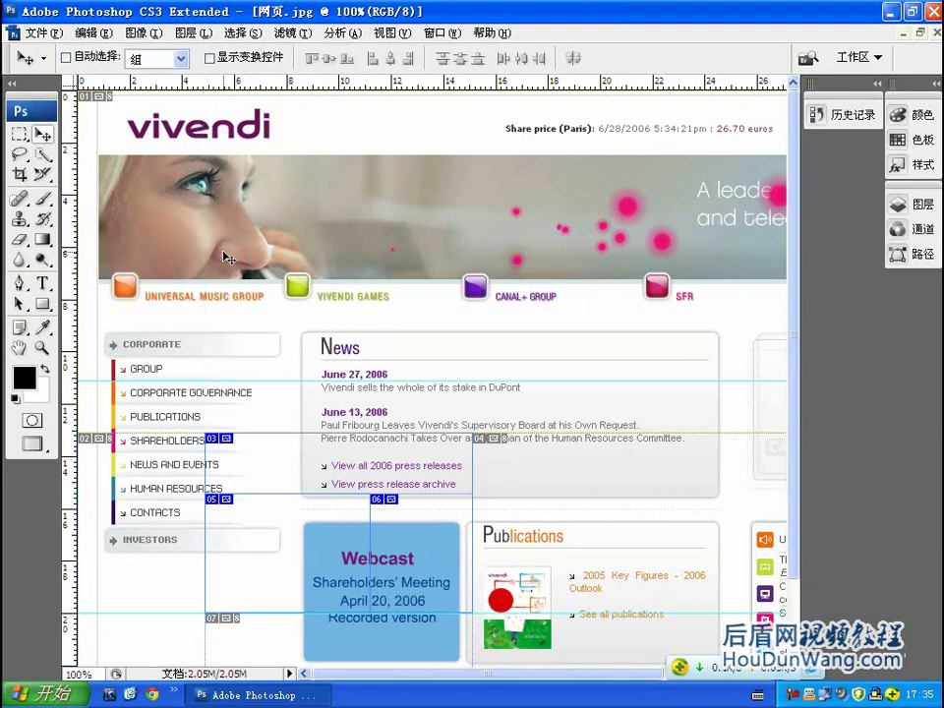
click(43, 174)
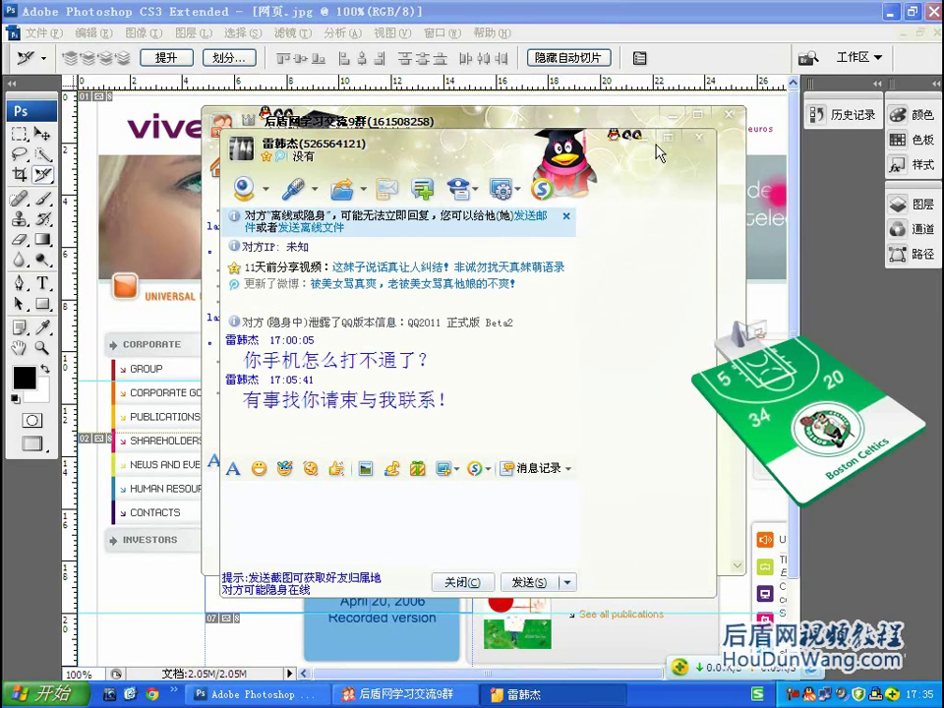
- Close the QQ private chat, group chat and remaining taskbar chat windows
click(699, 140)
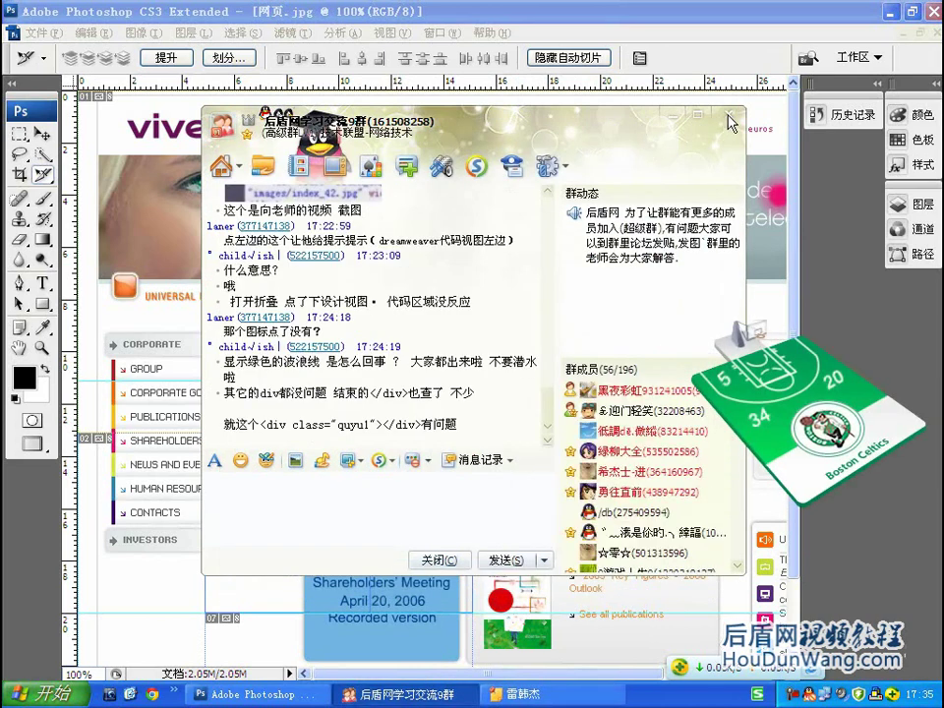
click(543, 99)
right_click(418, 702)
click(416, 685)
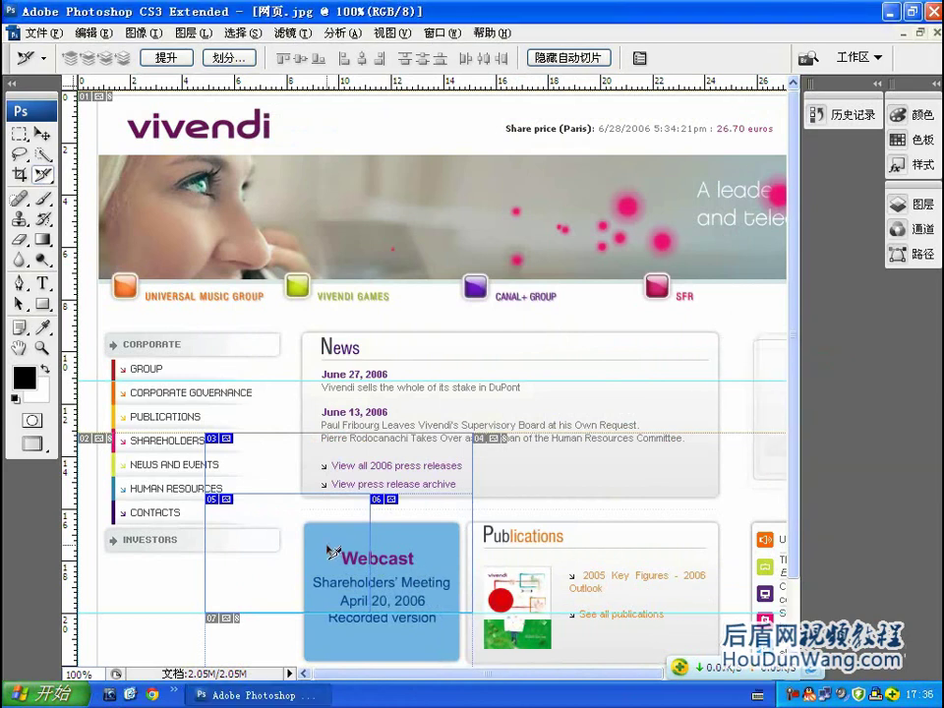
- Move the smaller slice onto Publications and centre both slices horizontally, discarding a trial guide
drag(348, 552, 682, 539)
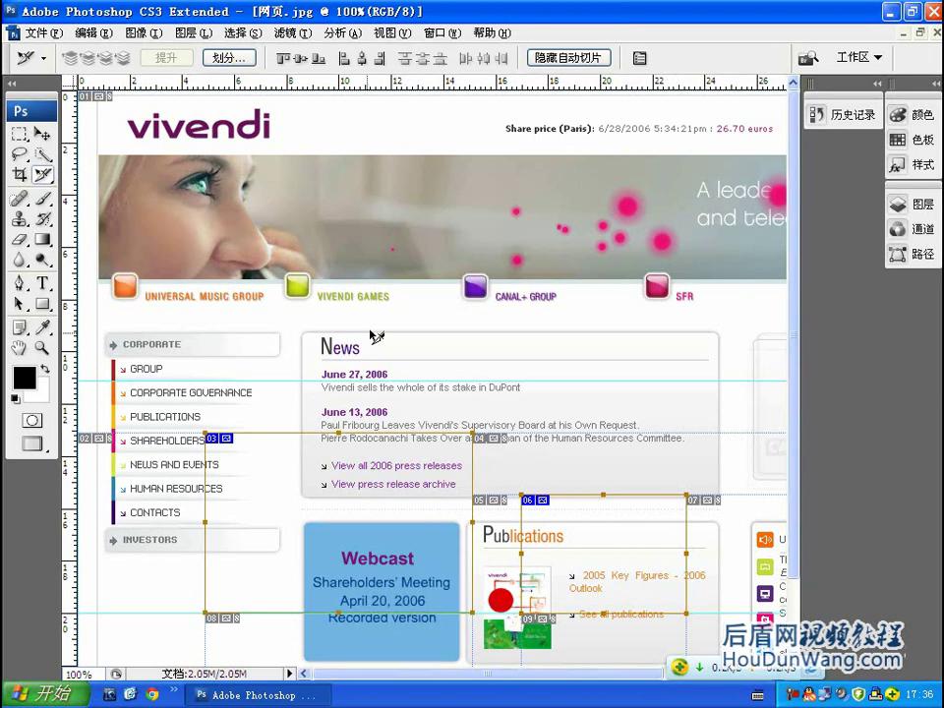
click(364, 60)
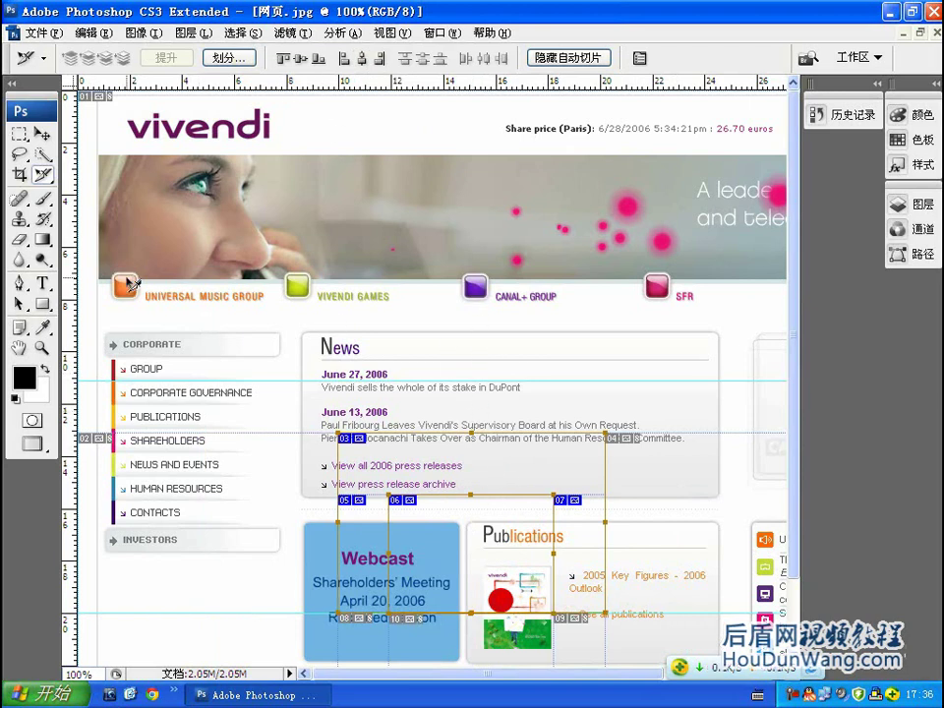
key(v)
mouse_move(70, 234)
mouse_down()
mouse_move(473, 350)
mouse_move(473, 340)
mouse_up()
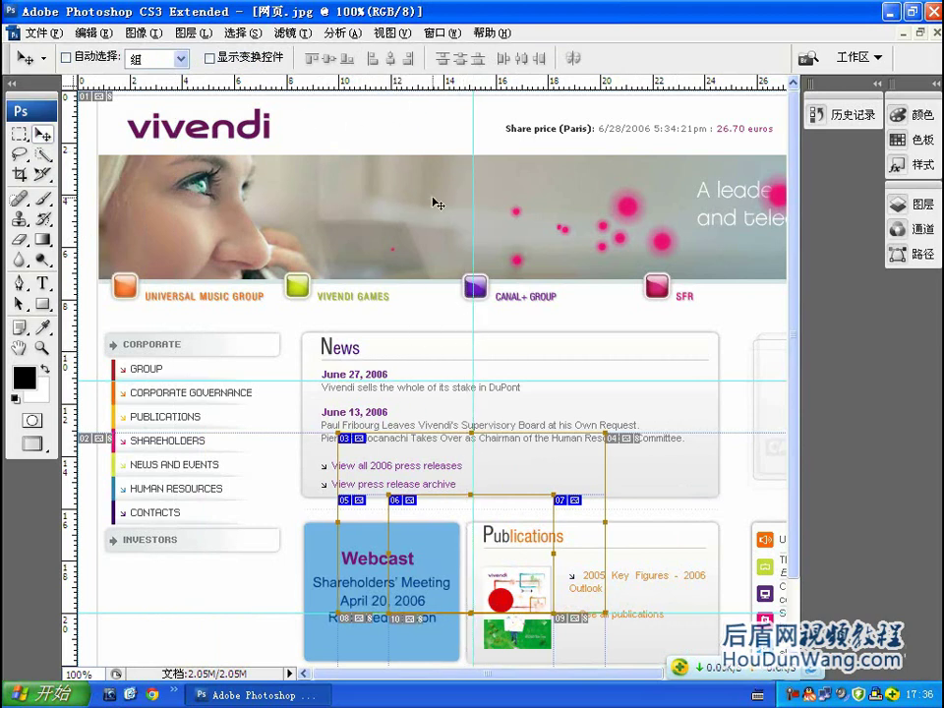
key(ctrl+z)
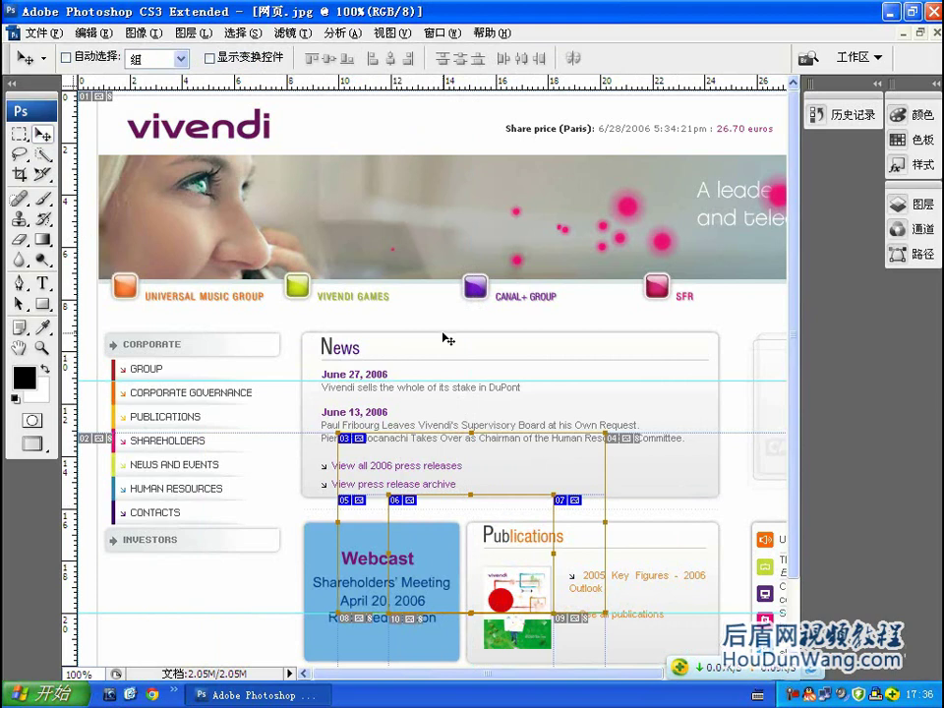
click(40, 177)
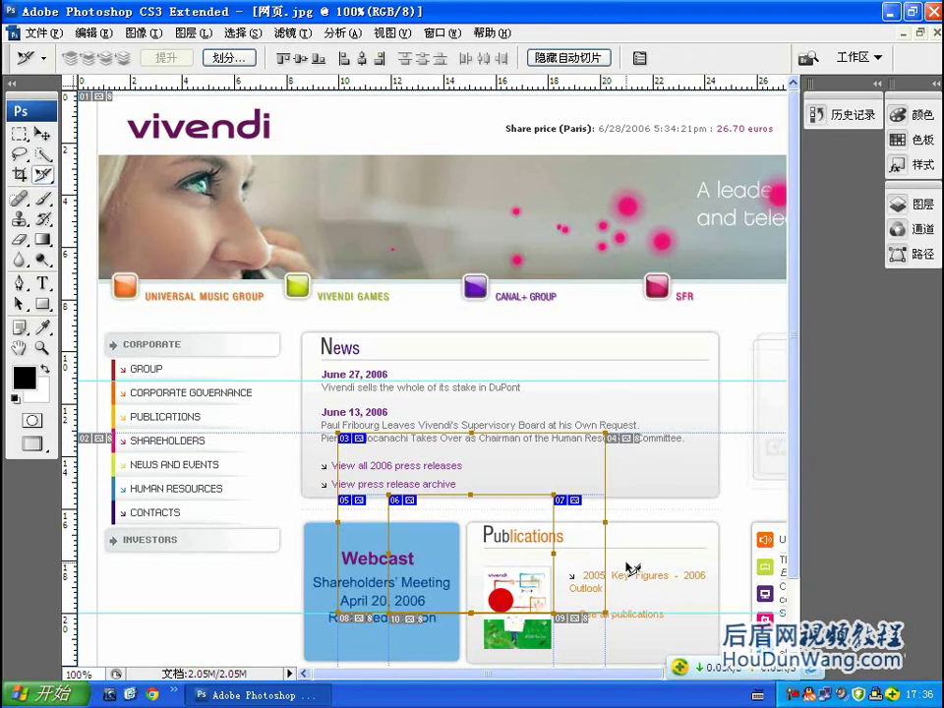
- Add a vertical guide beside News's right side, right-align both slices, and move one up onto News
click(40, 135)
drag(69, 138, 604, 322)
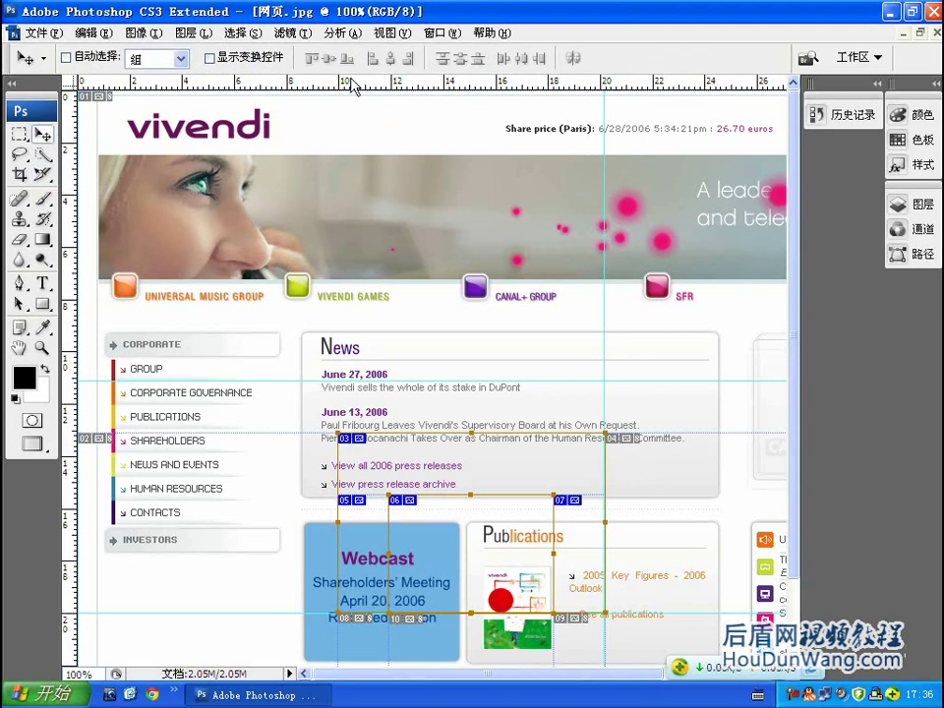
key(k)
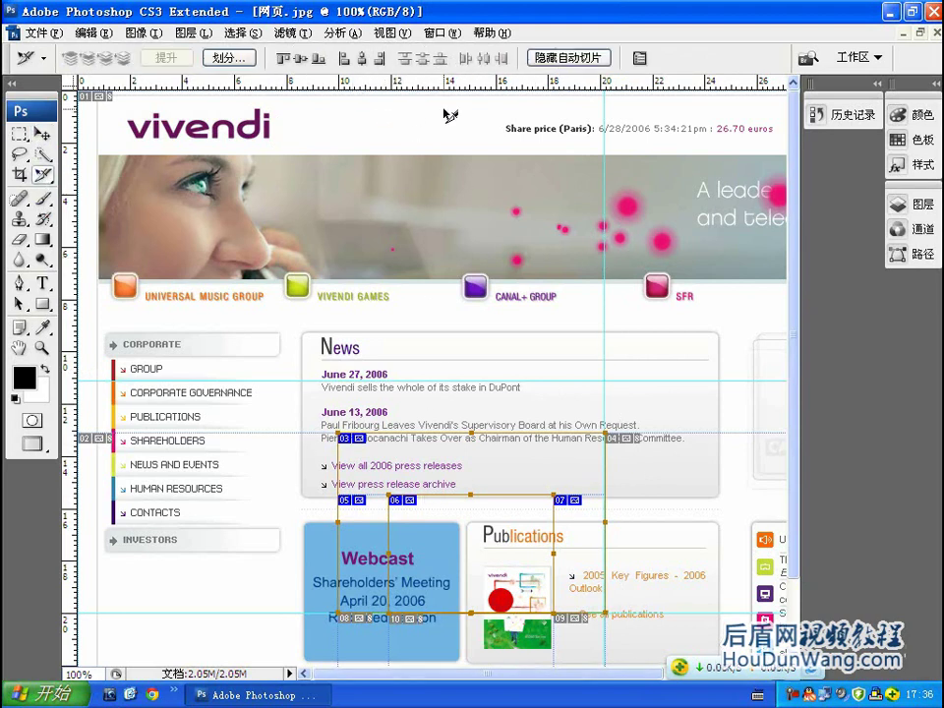
click(380, 59)
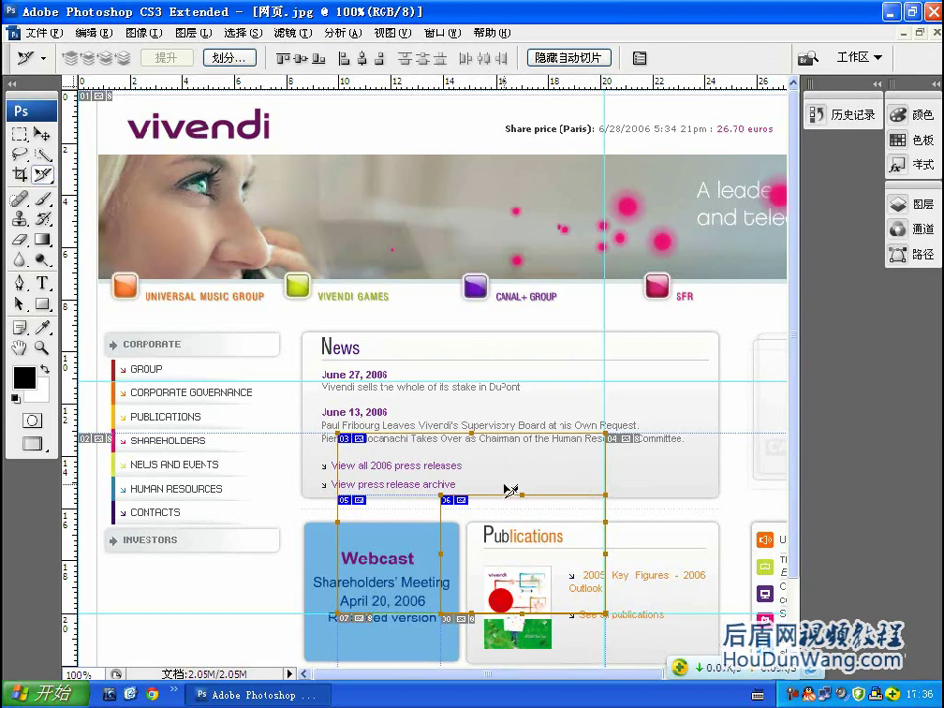
mouse_move(507, 531)
mouse_down()
mouse_move(371, 349)
mouse_move(602, 439)
mouse_move(572, 431)
mouse_up()
- Clear every existing slice from the image, leaving only the whole-image slice
click(439, 32)
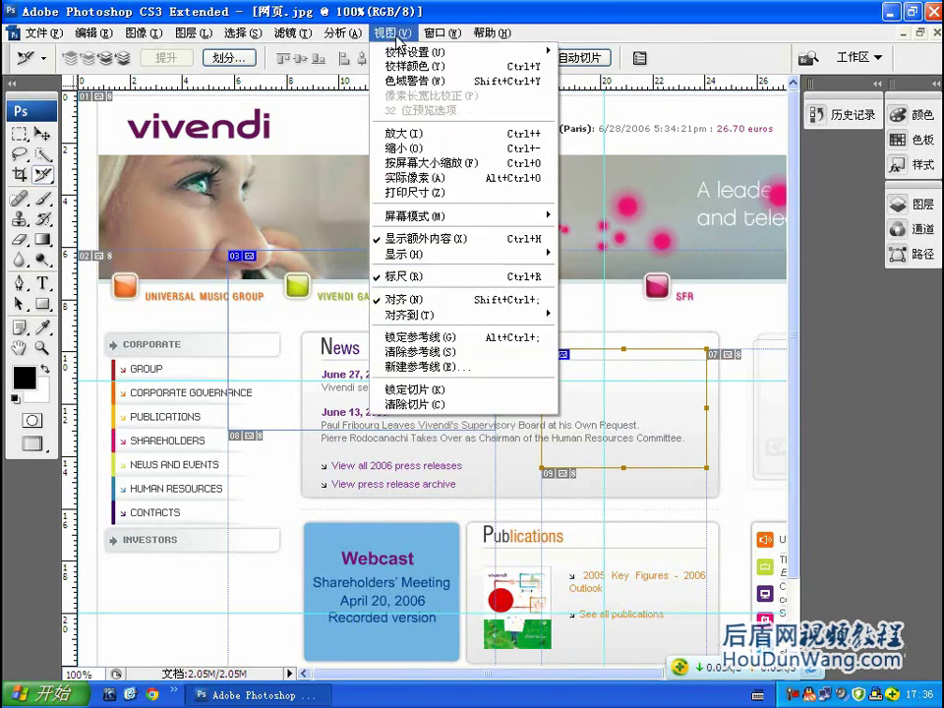
click(437, 407)
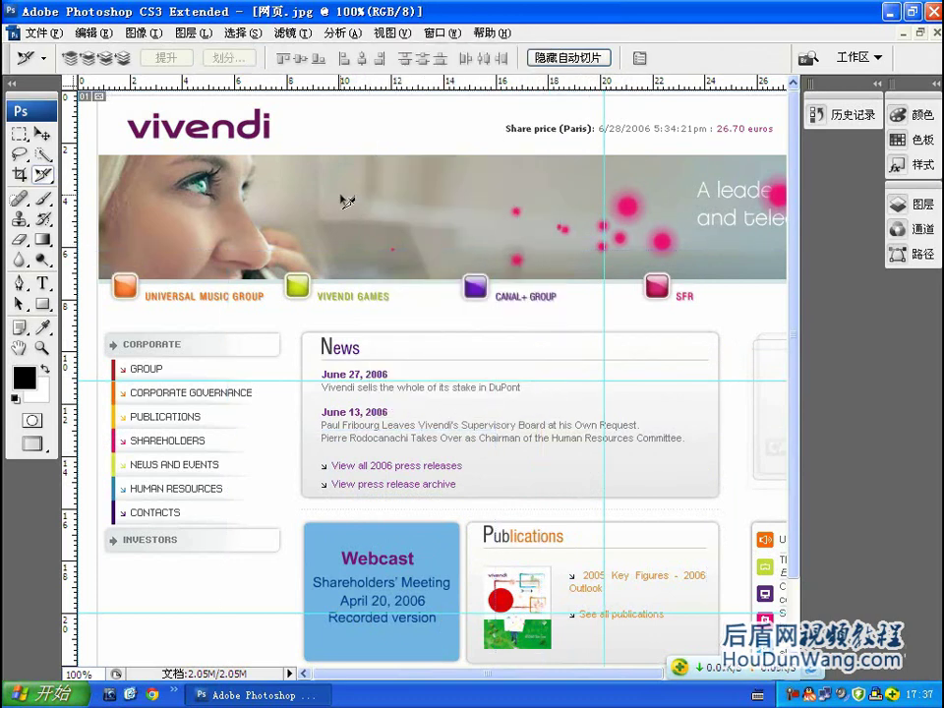
click(514, 271)
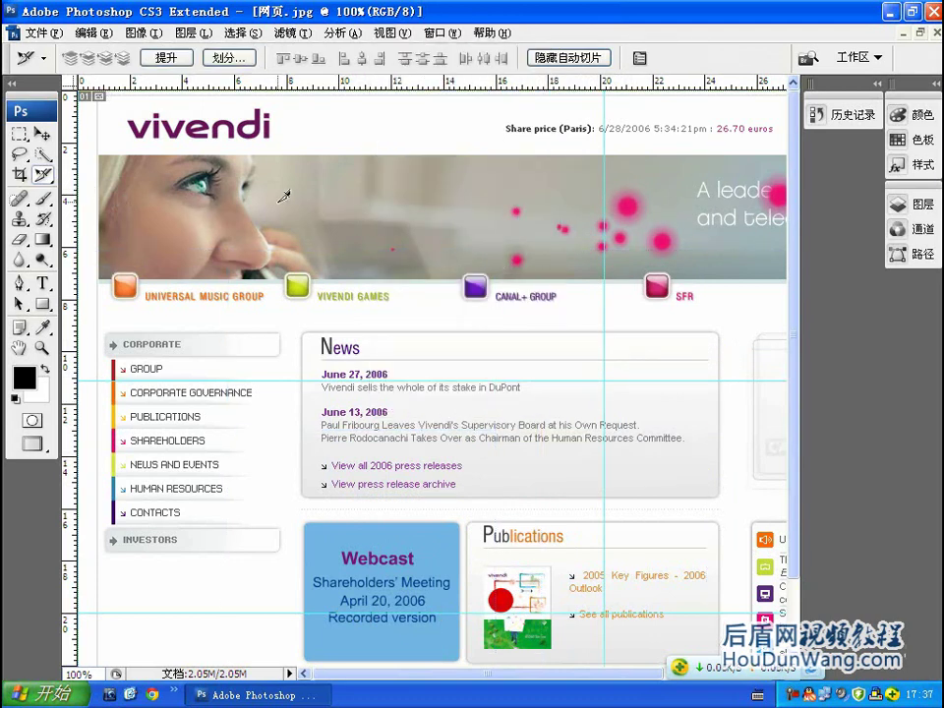
- Draw slices over the banner's pink dots, the menu-column top and the News headlines, then select them together
drag(387, 191, 578, 293)
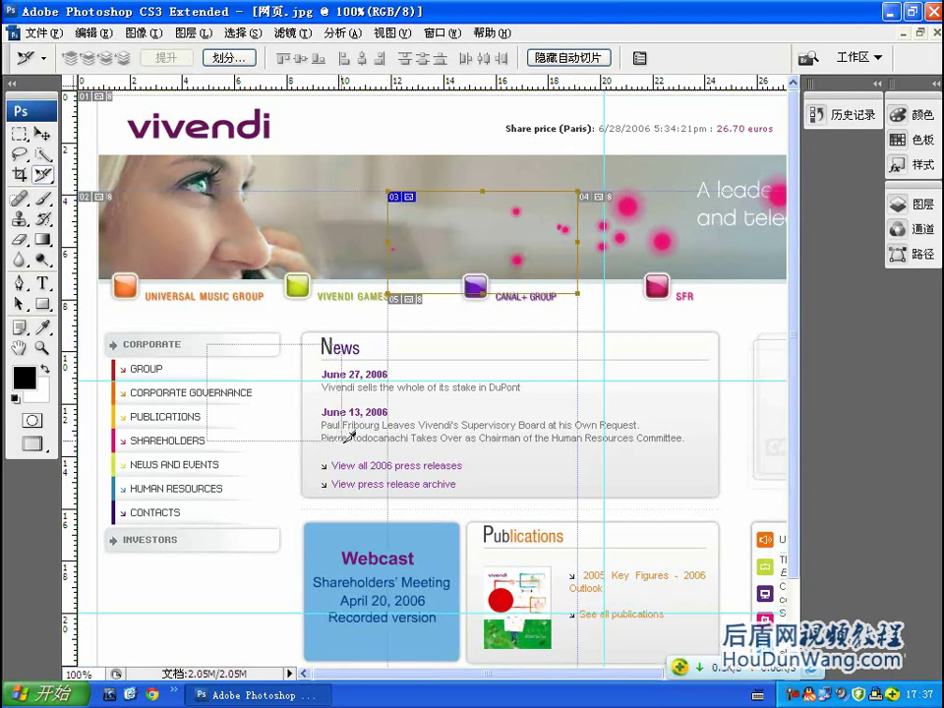
drag(207, 349, 366, 450)
drag(458, 350, 610, 463)
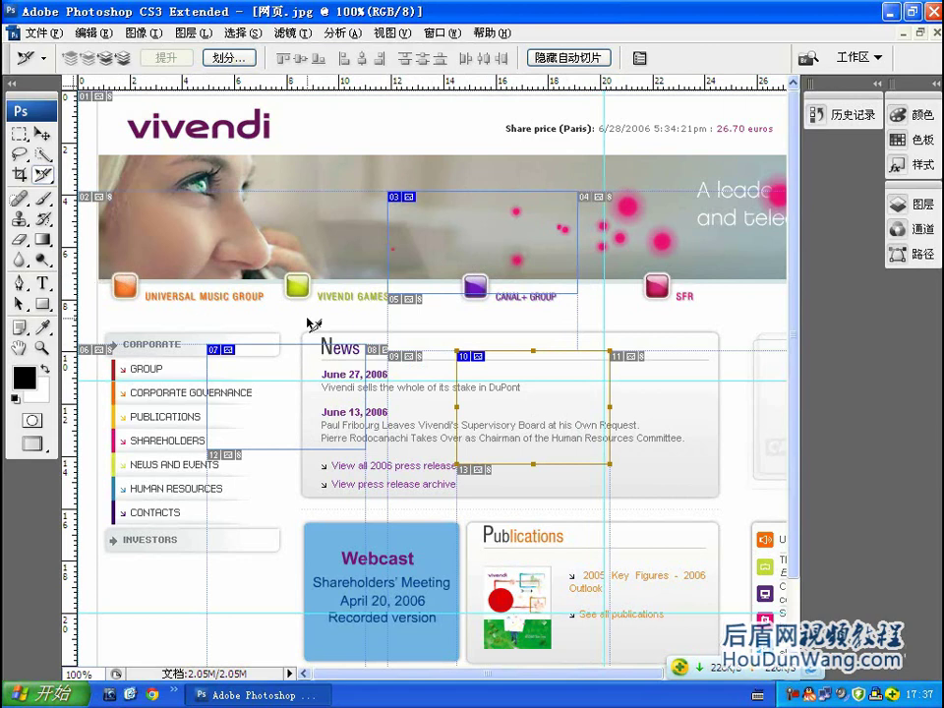
shift+click(358, 386)
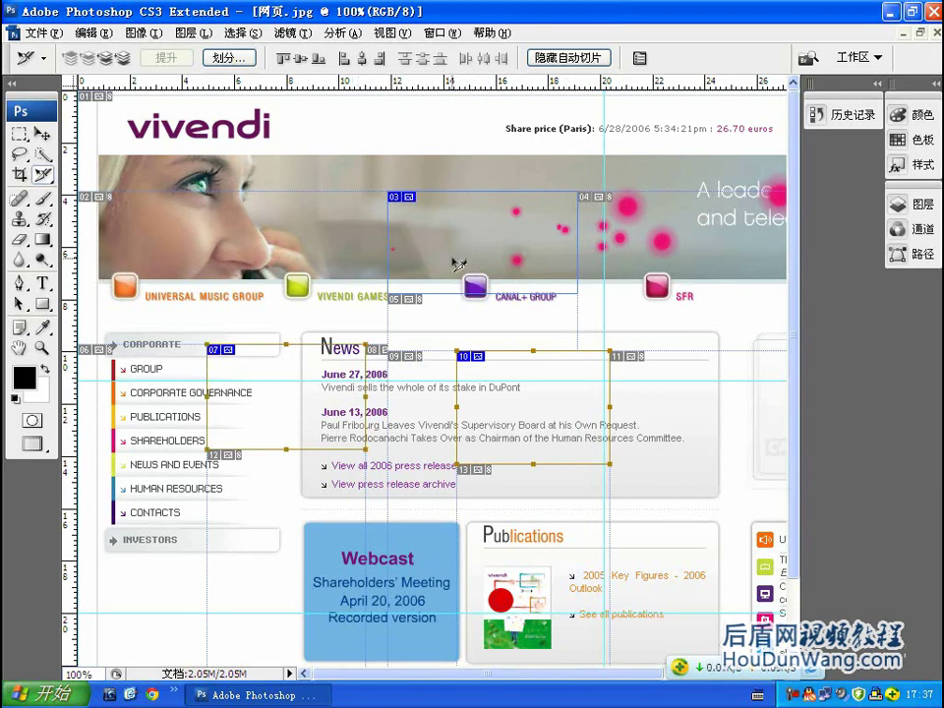
shift+click(472, 246)
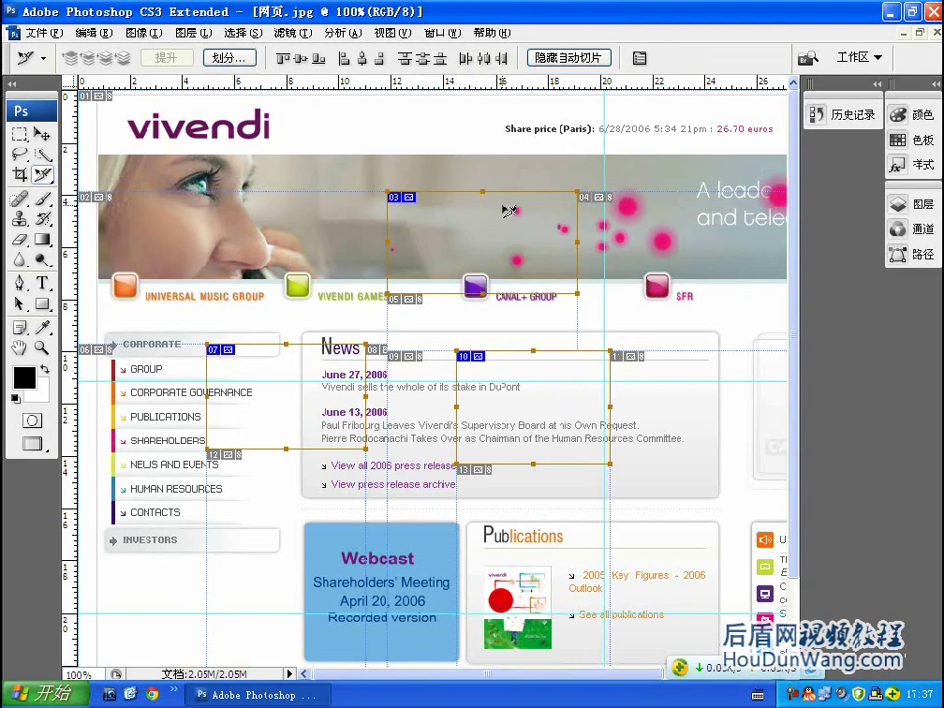
- Distribute the slices by vertical centres, bottom edges, horizontally and by left edges, then mark a capture area
click(413, 65)
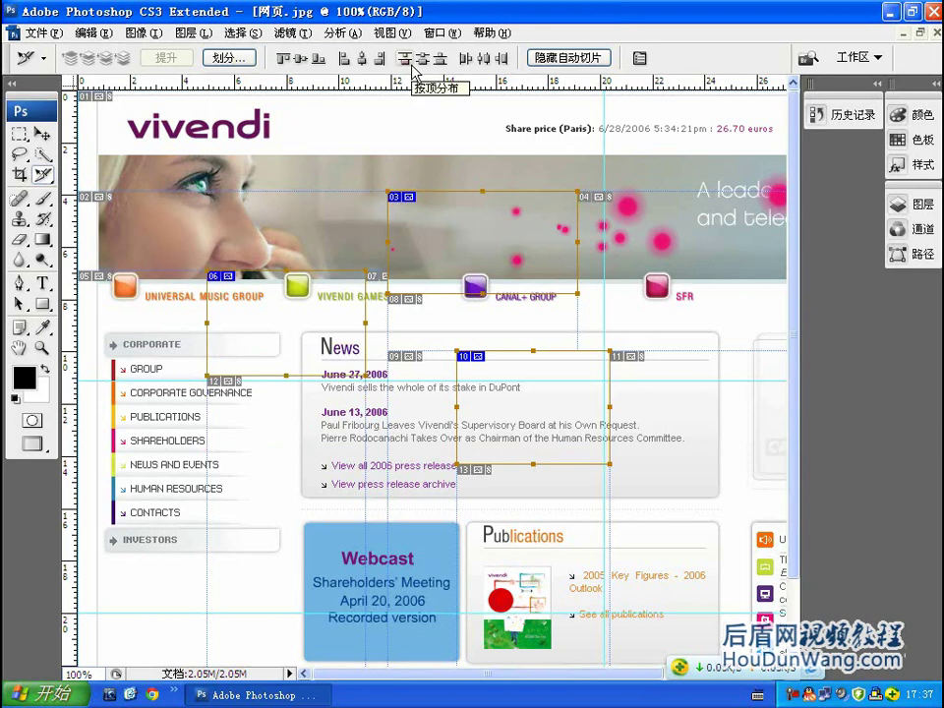
click(423, 65)
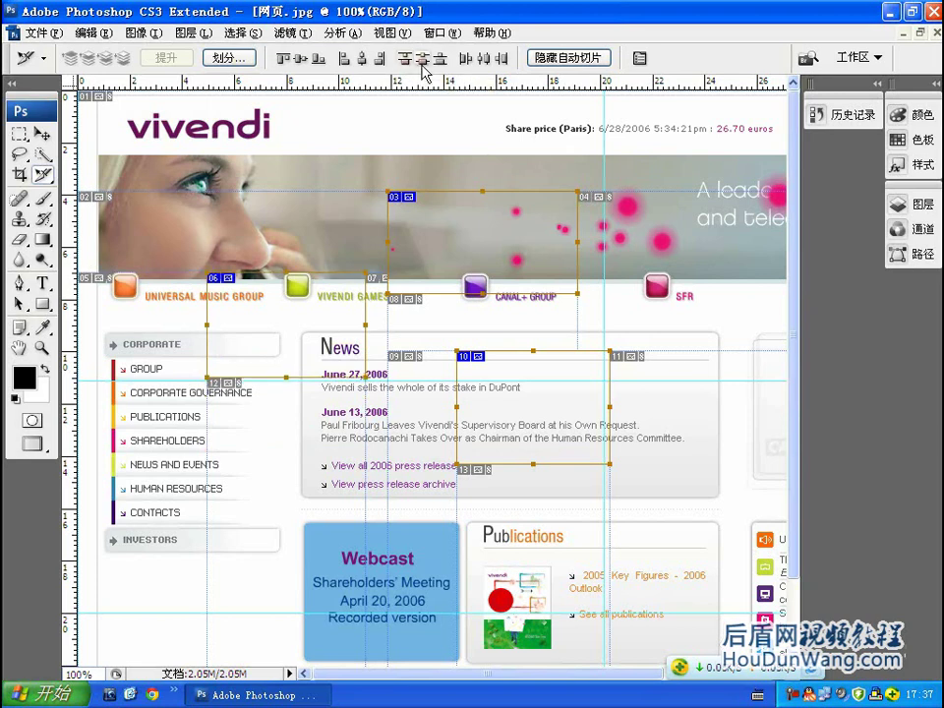
click(445, 63)
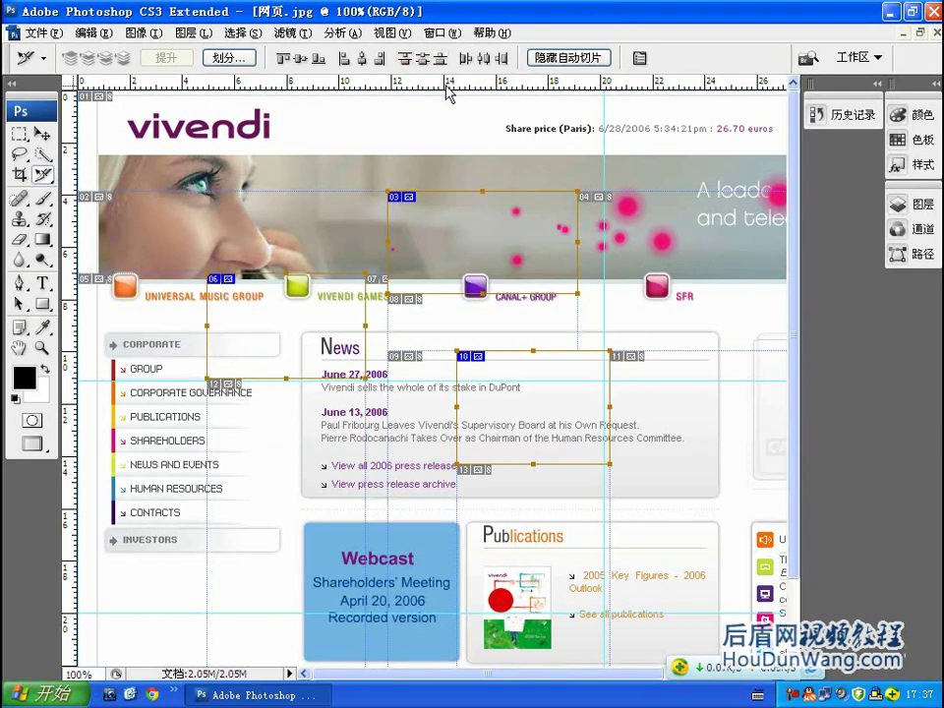
click(464, 61)
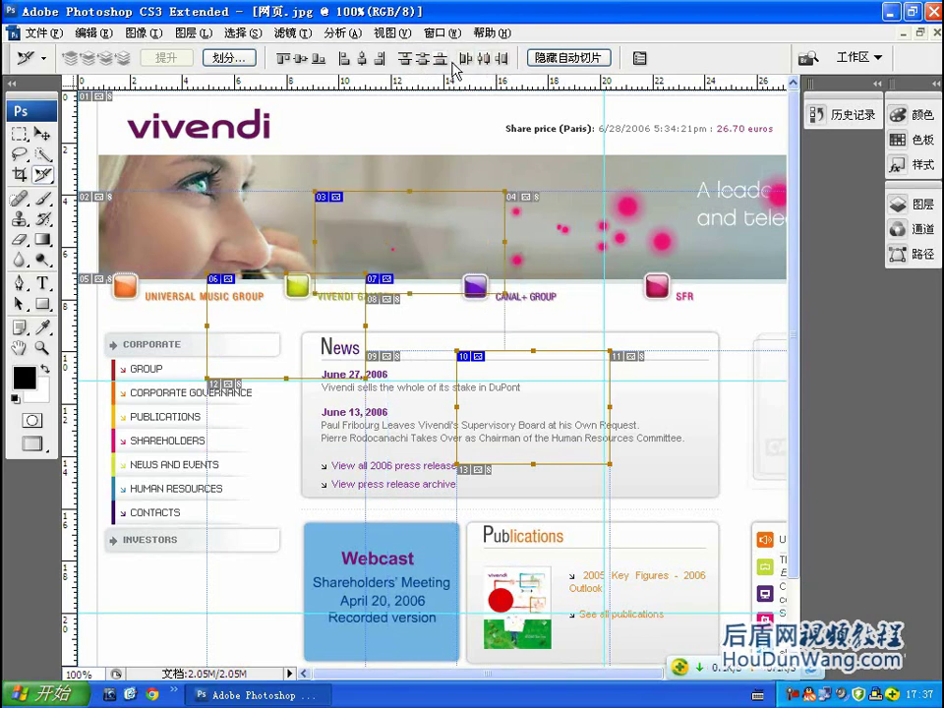
click(463, 59)
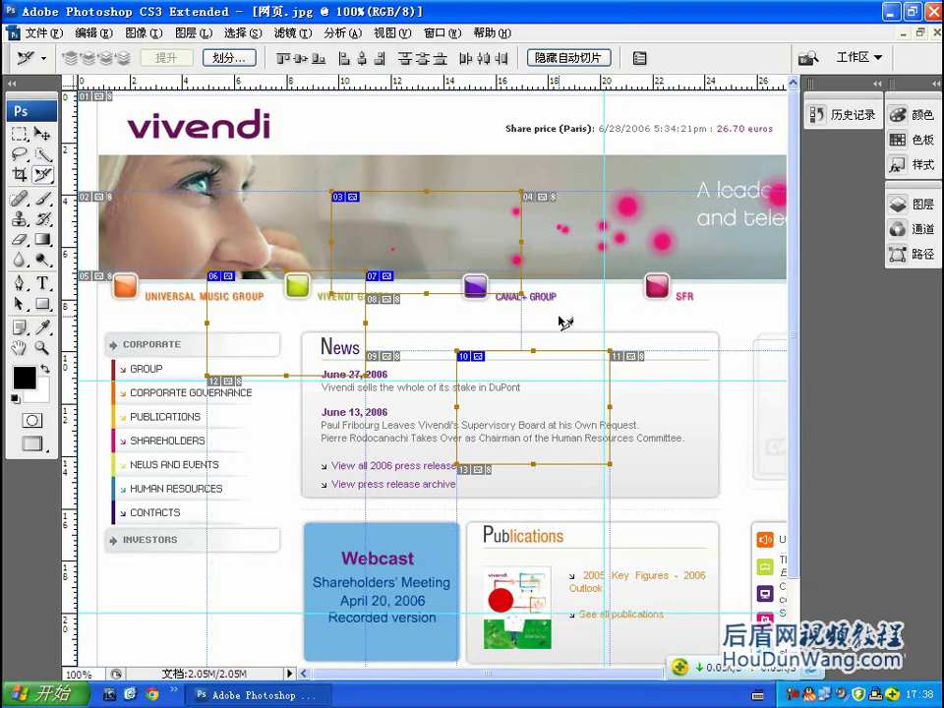
mouse_move(609, 464)
mouse_down()
mouse_move(283, 236)
mouse_move(187, 191)
mouse_move(195, 200)
mouse_move(195, 192)
mouse_up()
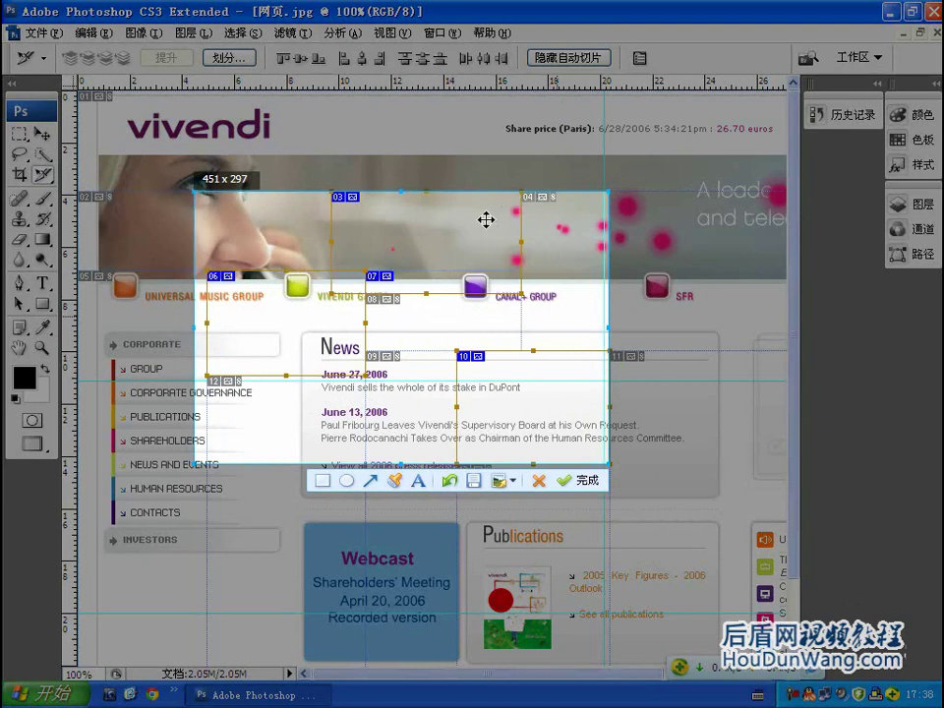
- Dismiss the capture overlay, add a horizontal guide below the banner, and cancel a second capture
double_click(439, 226)
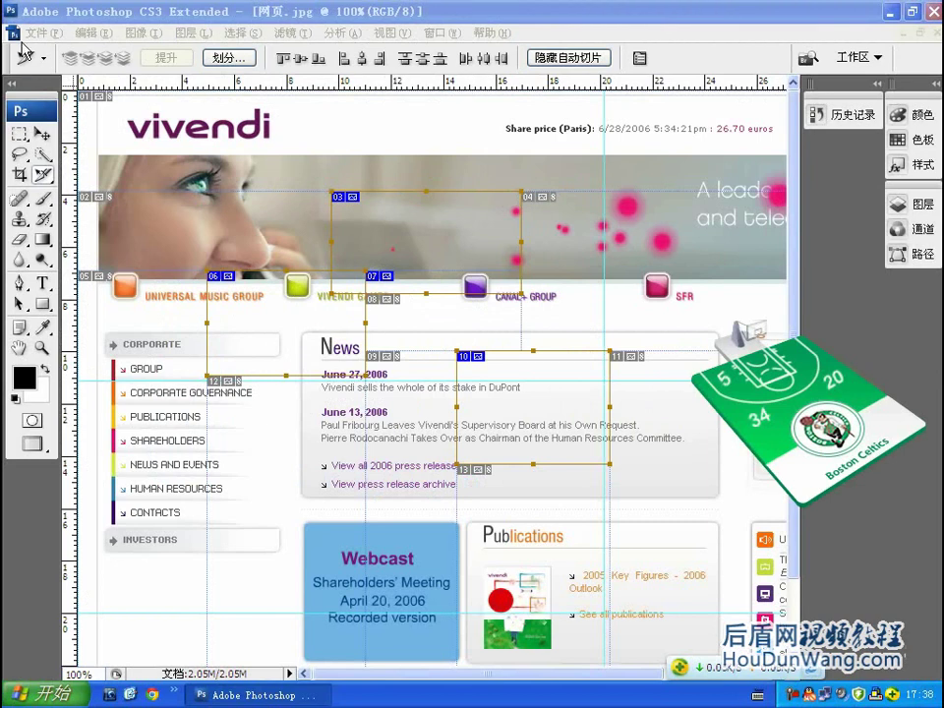
mouse_move(315, 81)
mouse_down()
mouse_move(439, 259)
mouse_move(467, 123)
mouse_move(512, 263)
mouse_up()
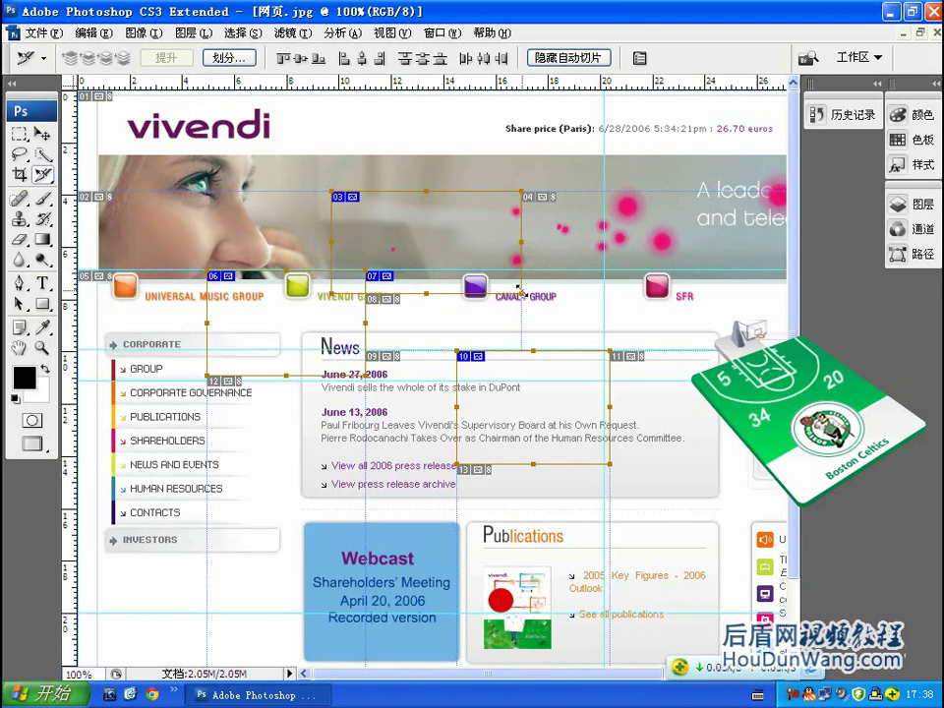
key(Print)
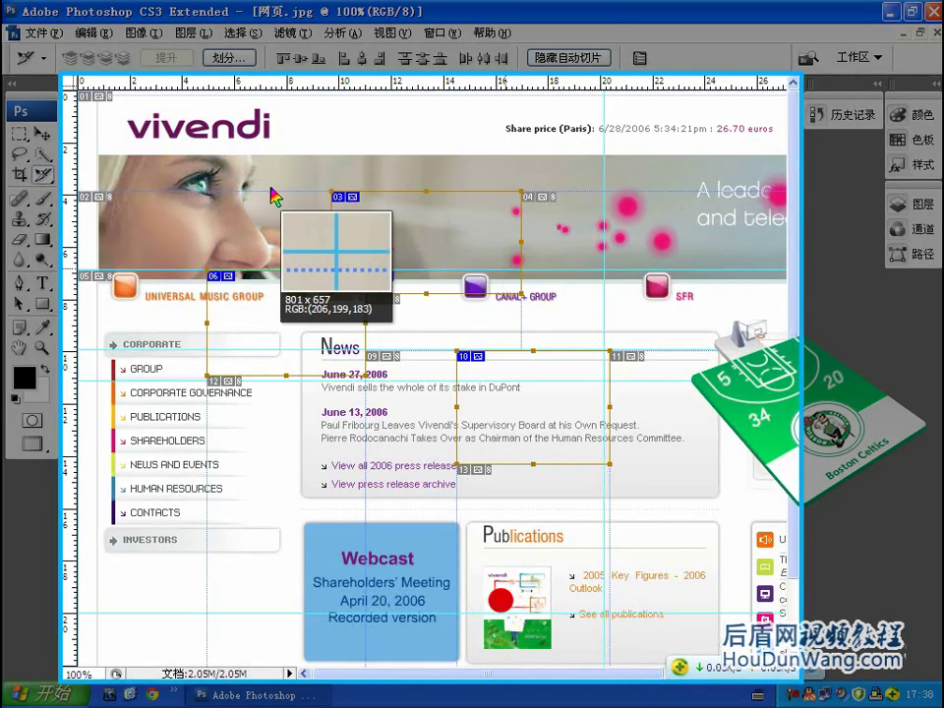
mouse_move(207, 193)
mouse_down()
mouse_move(643, 423)
mouse_move(608, 462)
mouse_move(610, 474)
mouse_move(609, 460)
mouse_up()
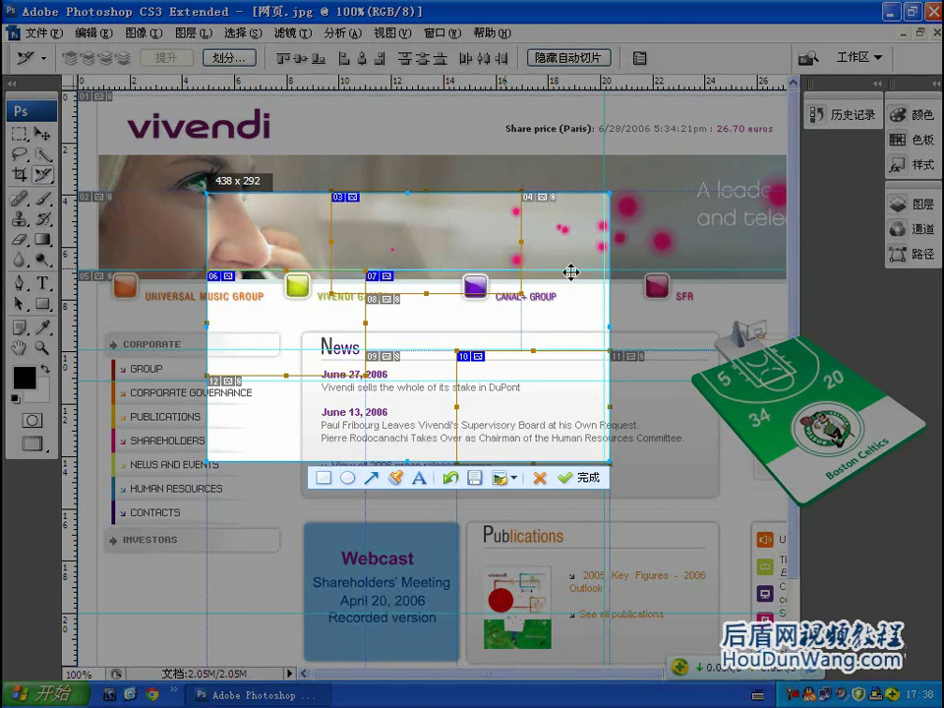
key(Escape)
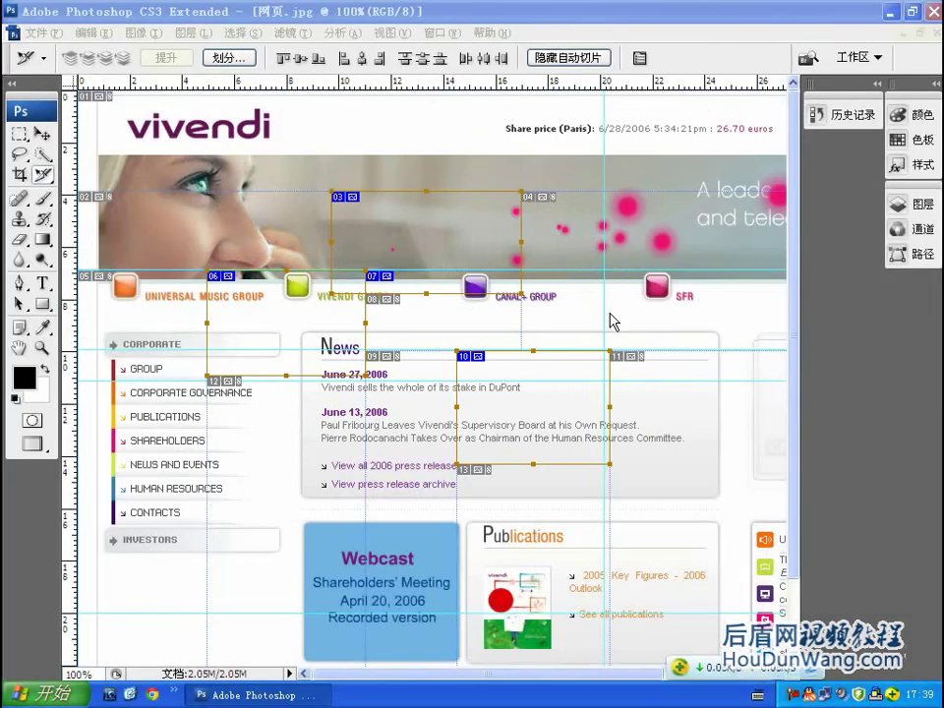
- Move the News slice up onto the SFR logo and pink dots, nudging it into place
click(426, 63)
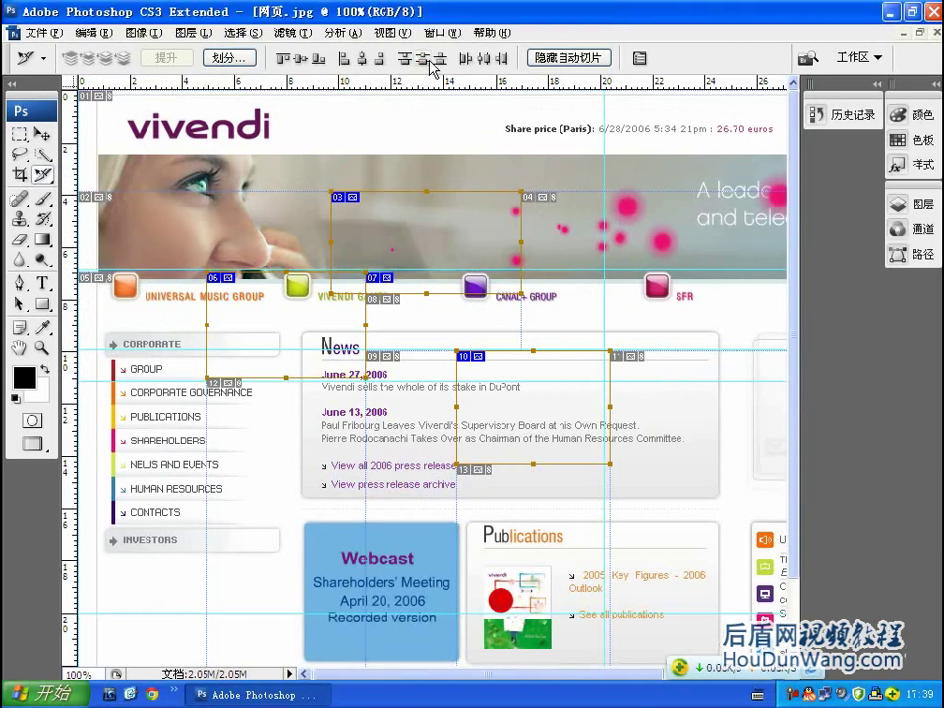
click(43, 134)
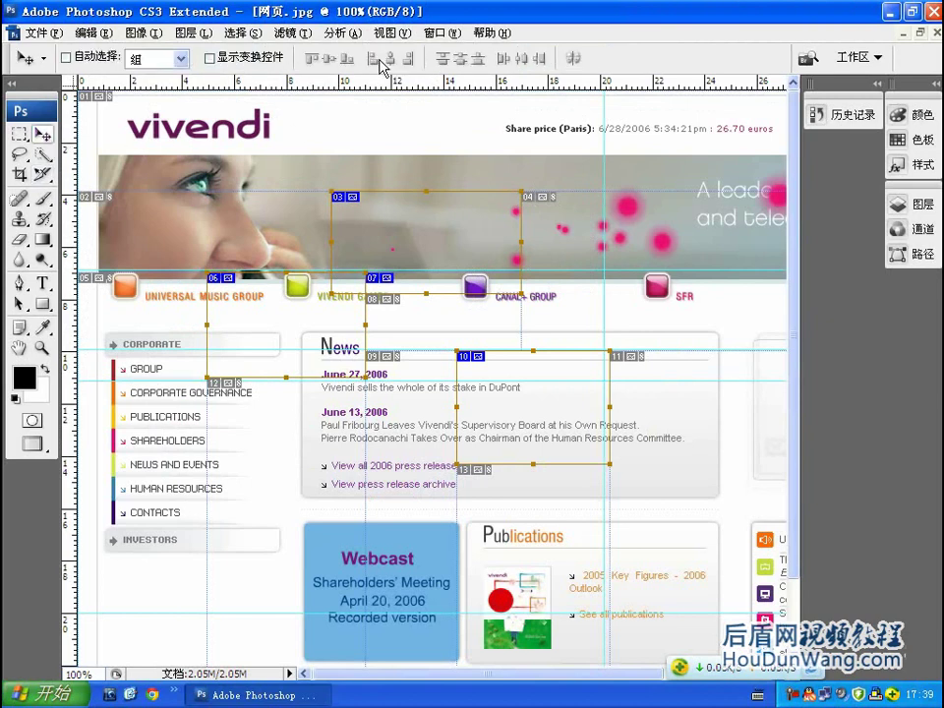
click(42, 175)
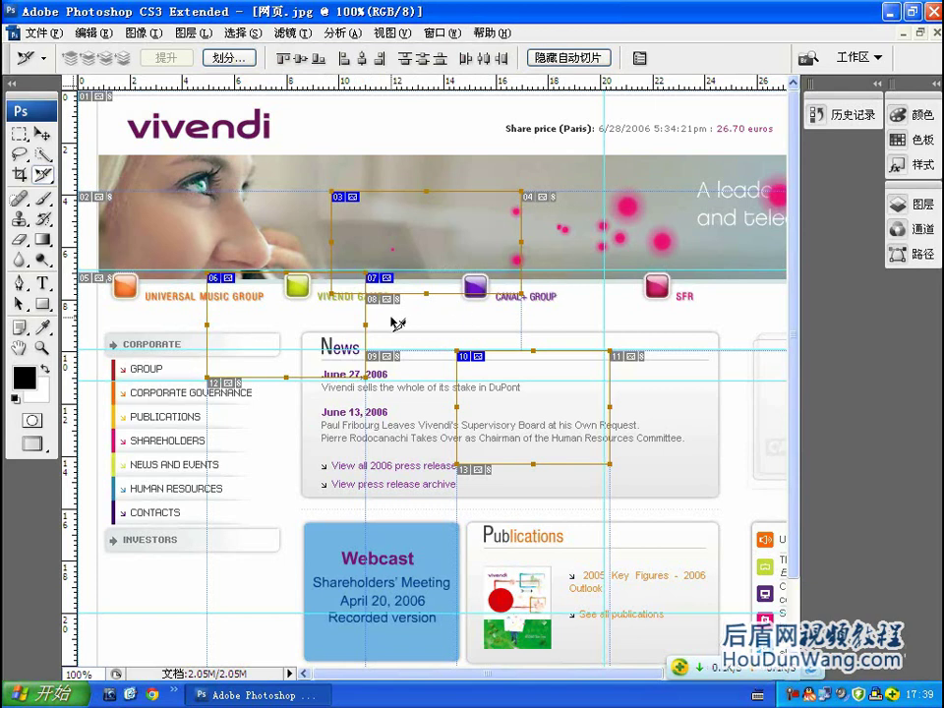
drag(313, 317, 331, 327)
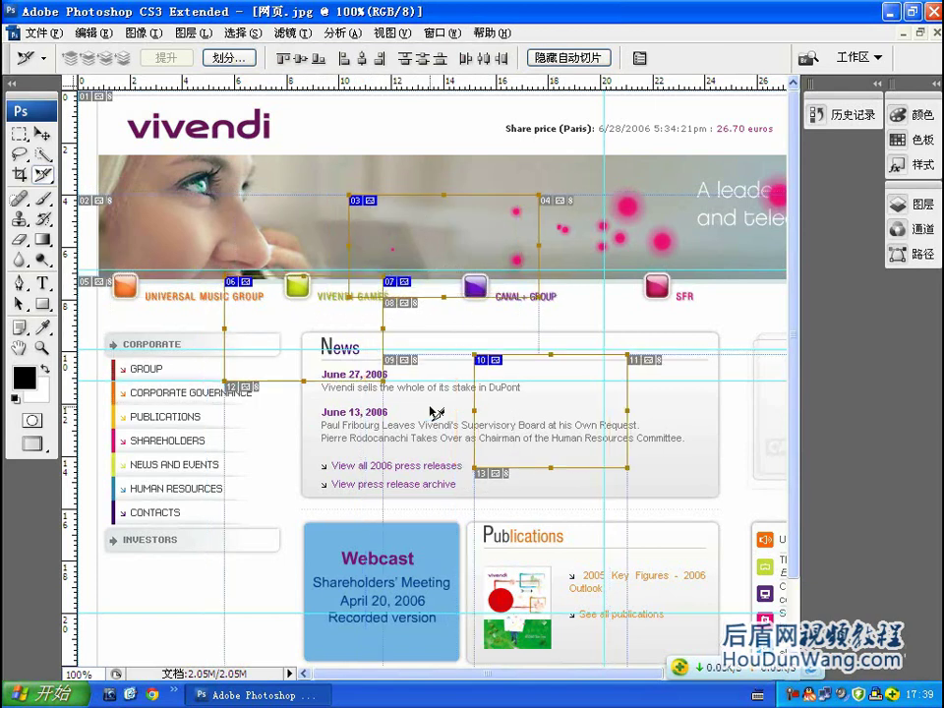
drag(552, 362, 654, 220)
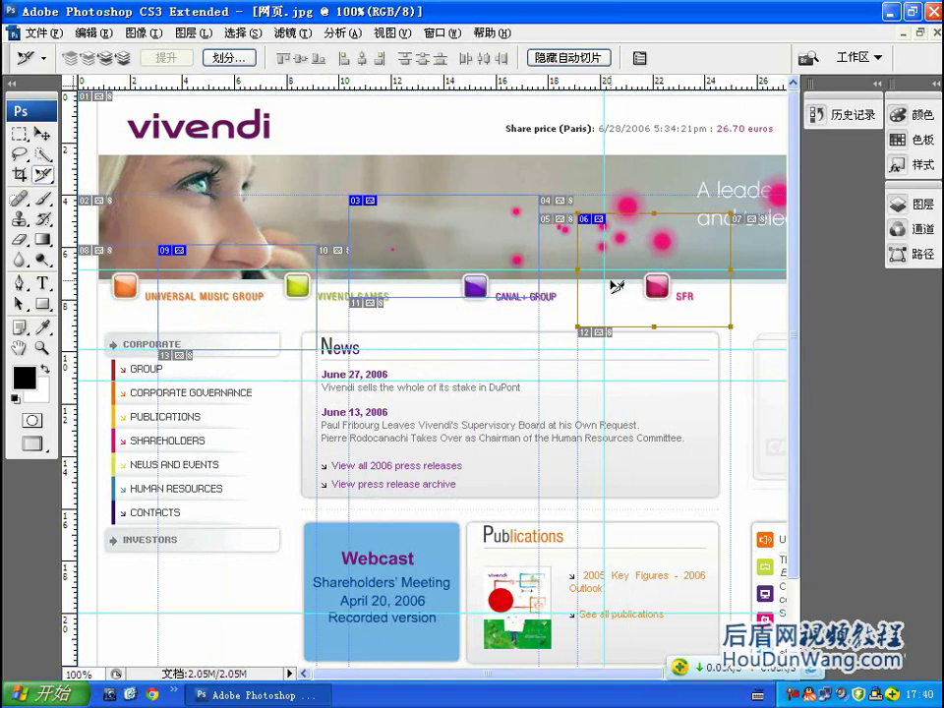
key(Up)
key(Up)
key(Up)
key(Up)
key(Up)
key(Up)
key(Up)
key(Up)
key(Up)
key(Up)
key(Up)
key(Up)
key(Up)
key(Up)
key(Up)
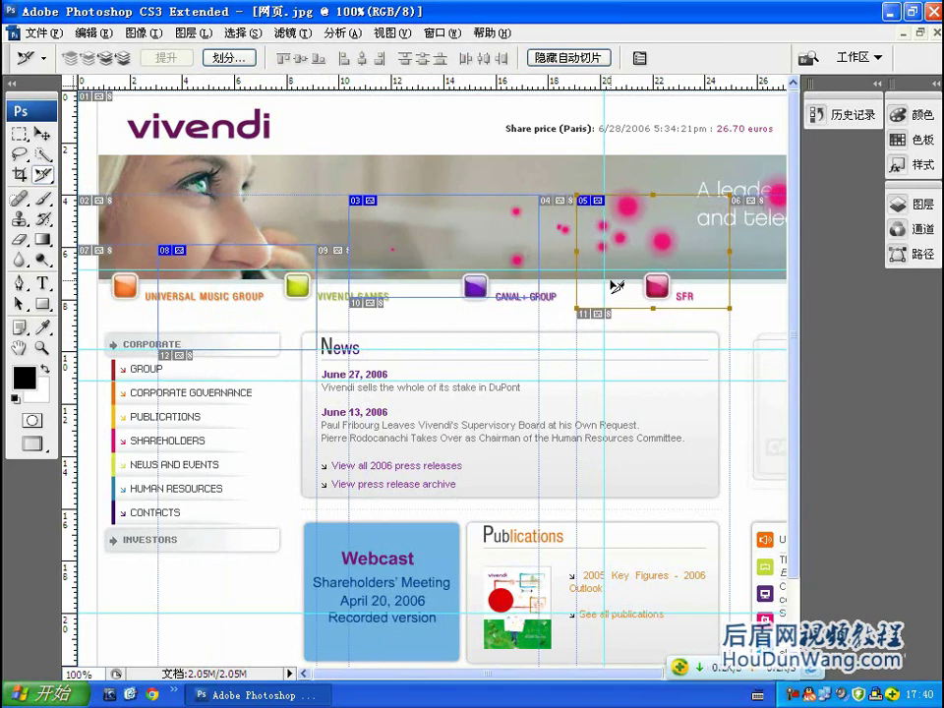
key(Up)
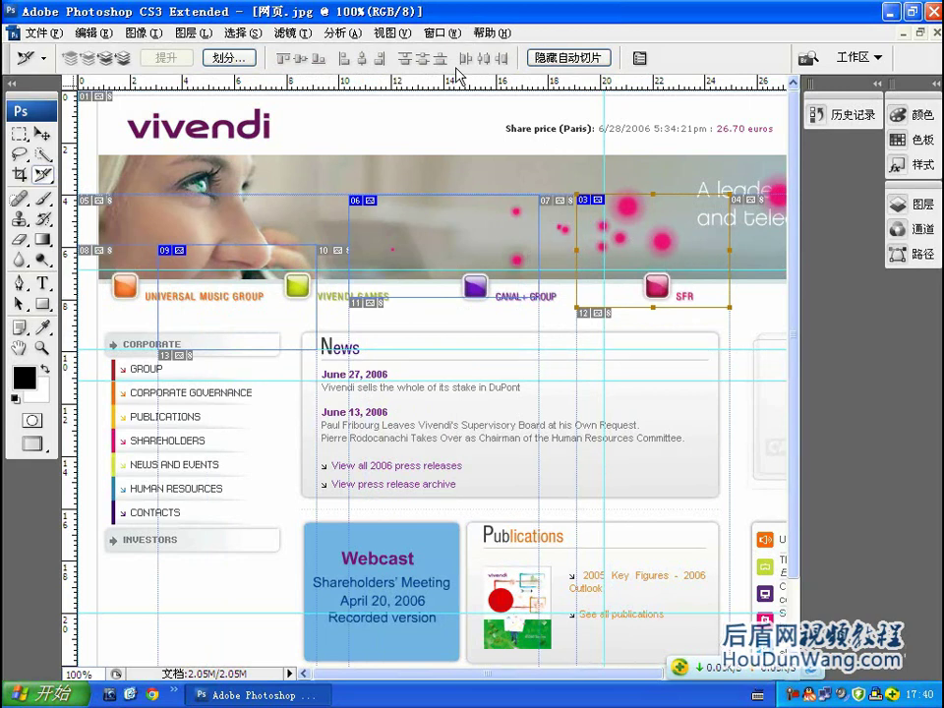
- Inspect slice 网页_03's options (541, 112, 166 x 123) and close them unchanged
click(639, 59)
drag(470, 117, 488, 121)
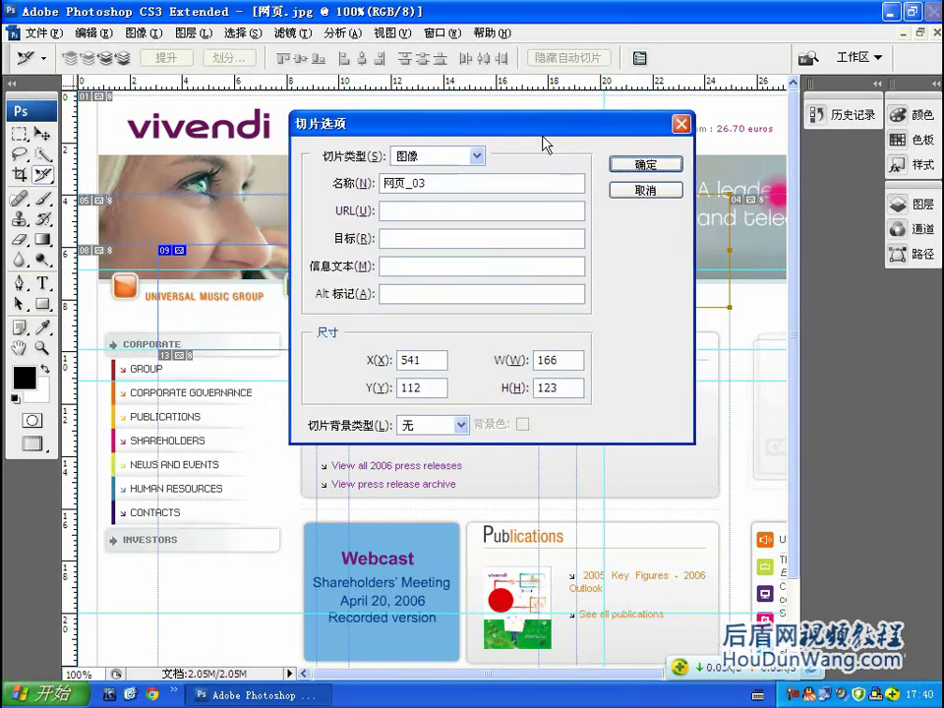
click(681, 124)
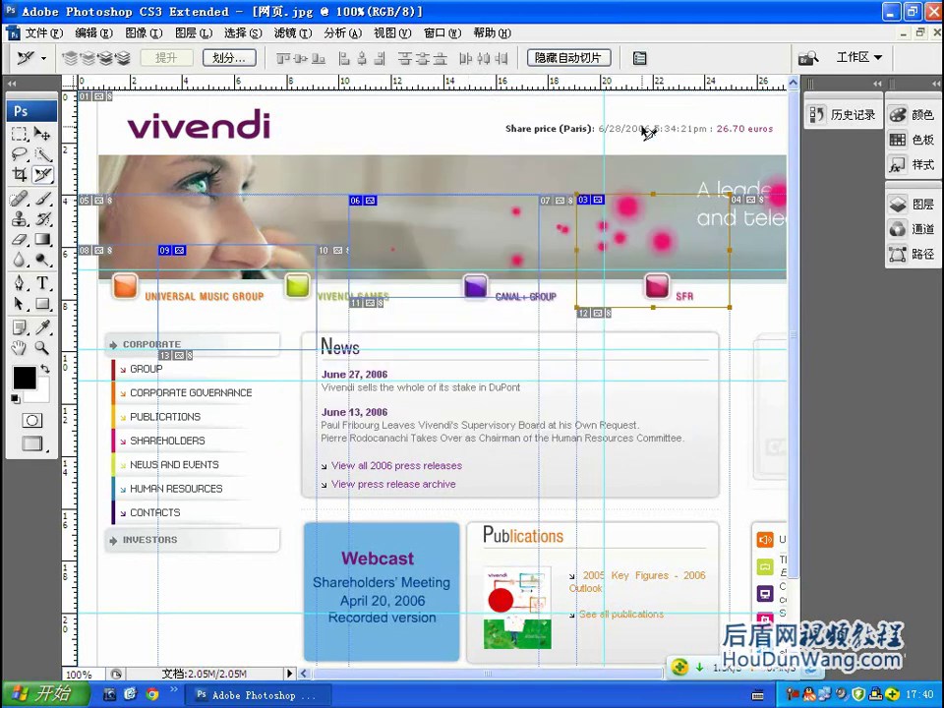
click(640, 59)
drag(571, 127, 531, 156)
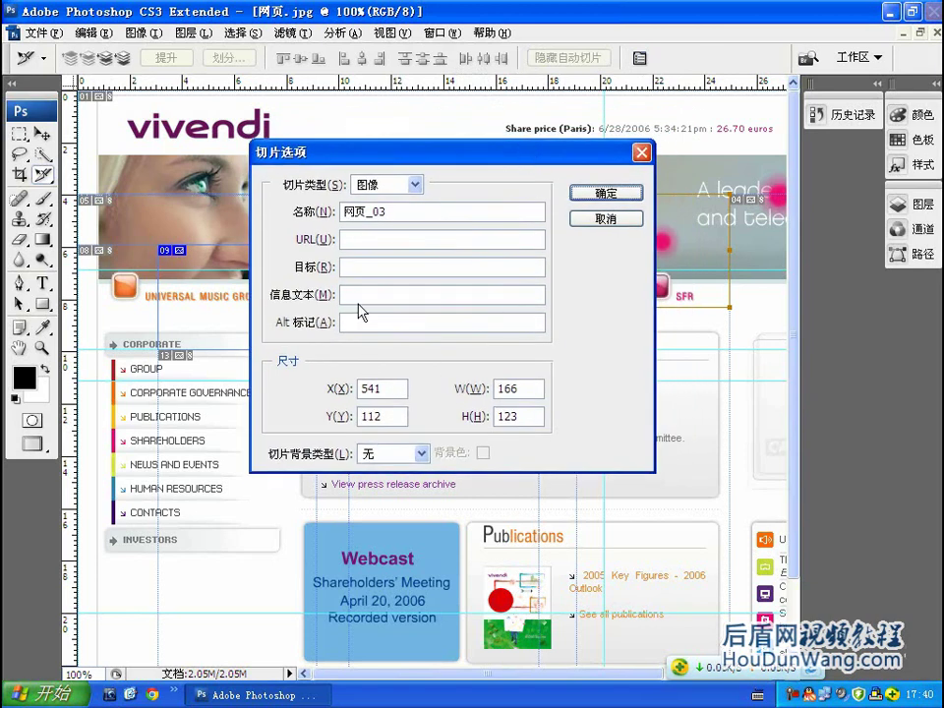
drag(574, 159, 639, 160)
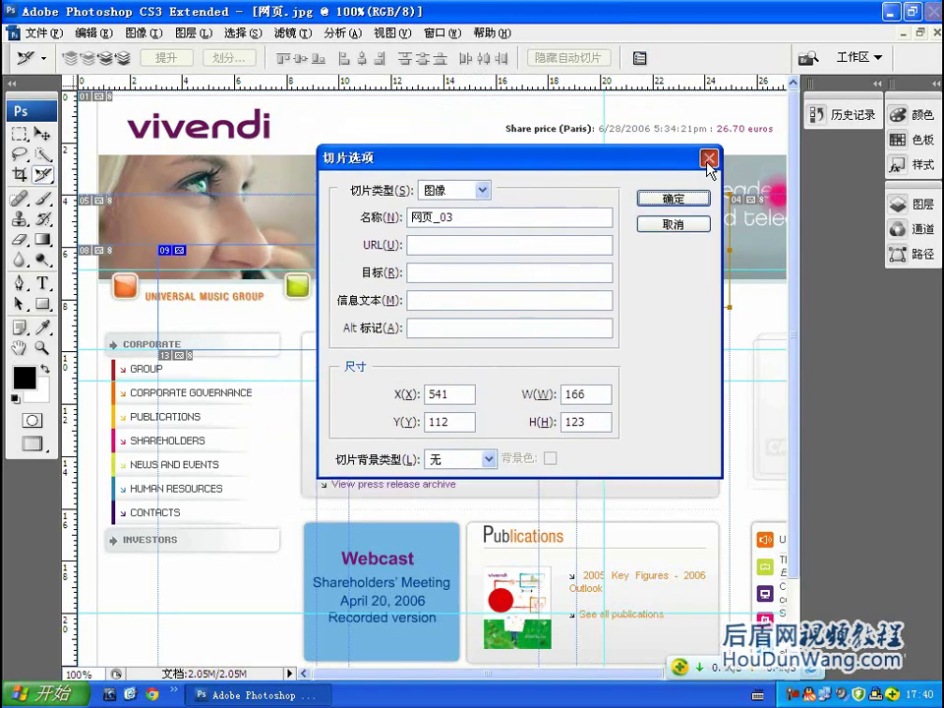
click(707, 155)
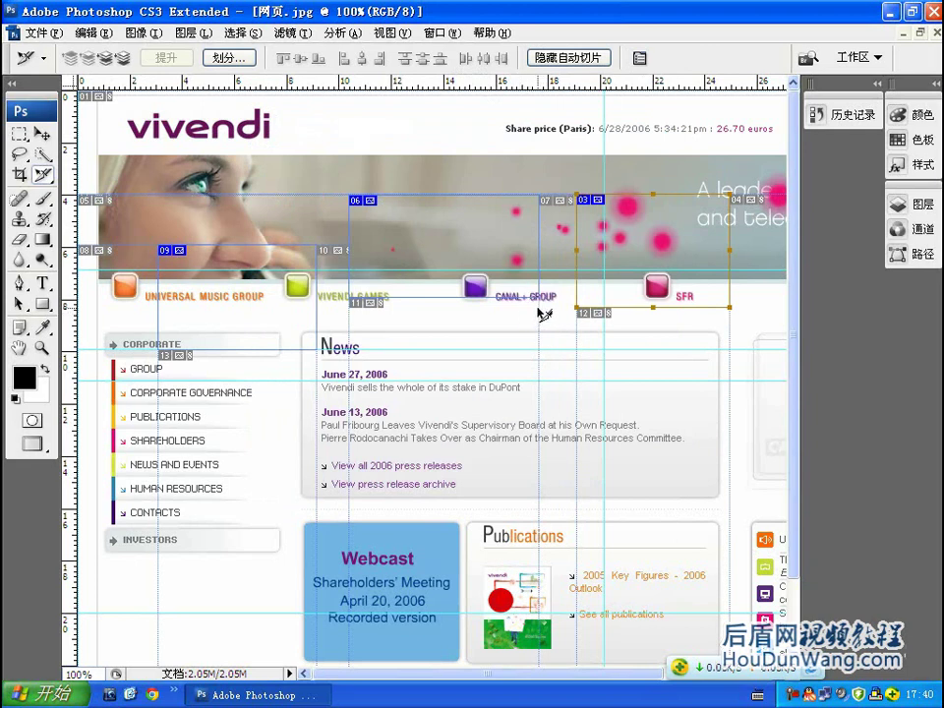
click(409, 35)
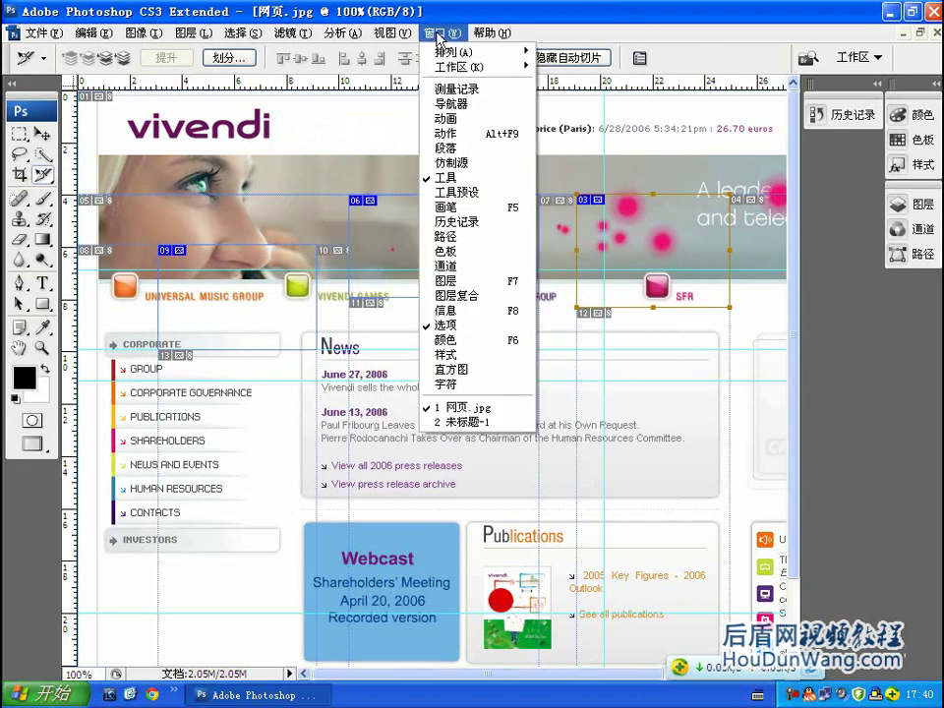
- Clear all guides from the Vivendi page through the View menu
mouse_move(386, 33)
click(401, 405)
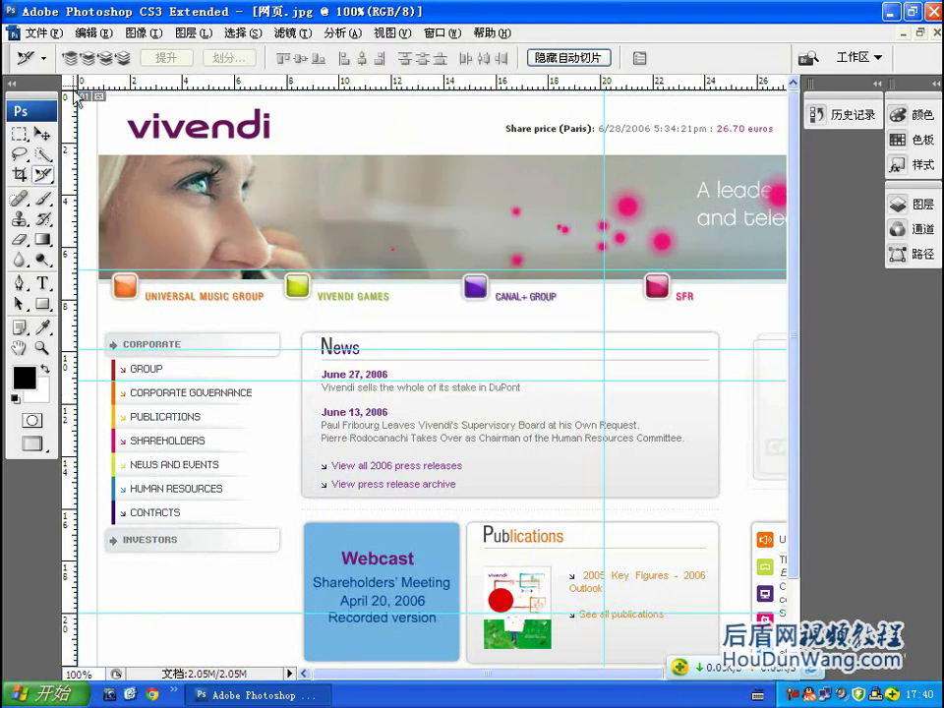
key(v)
click(391, 33)
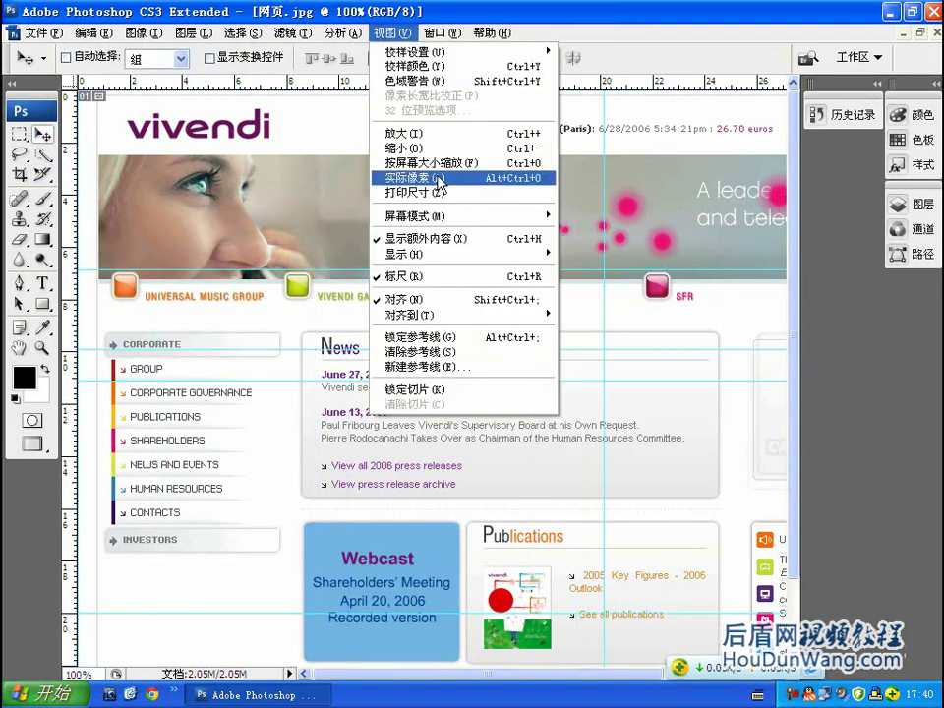
click(433, 389)
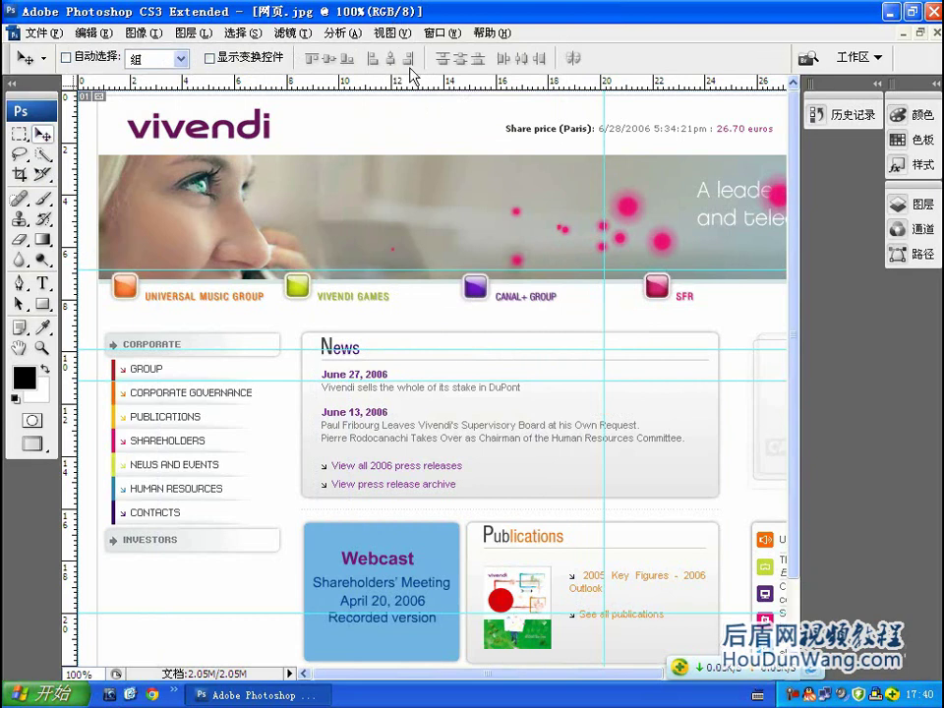
click(390, 32)
click(433, 389)
click(383, 33)
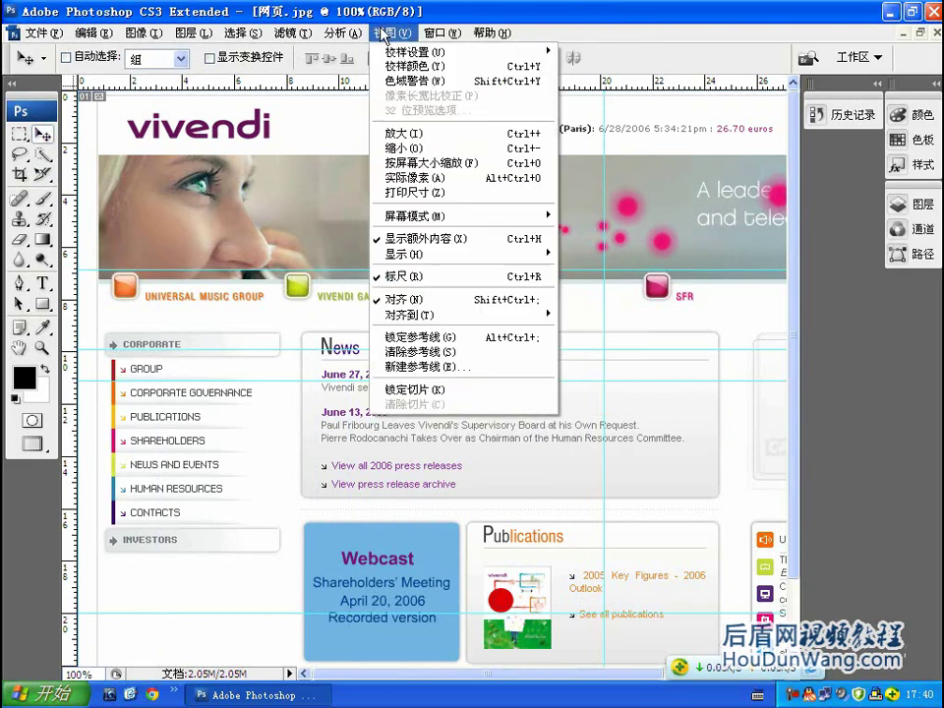
click(439, 352)
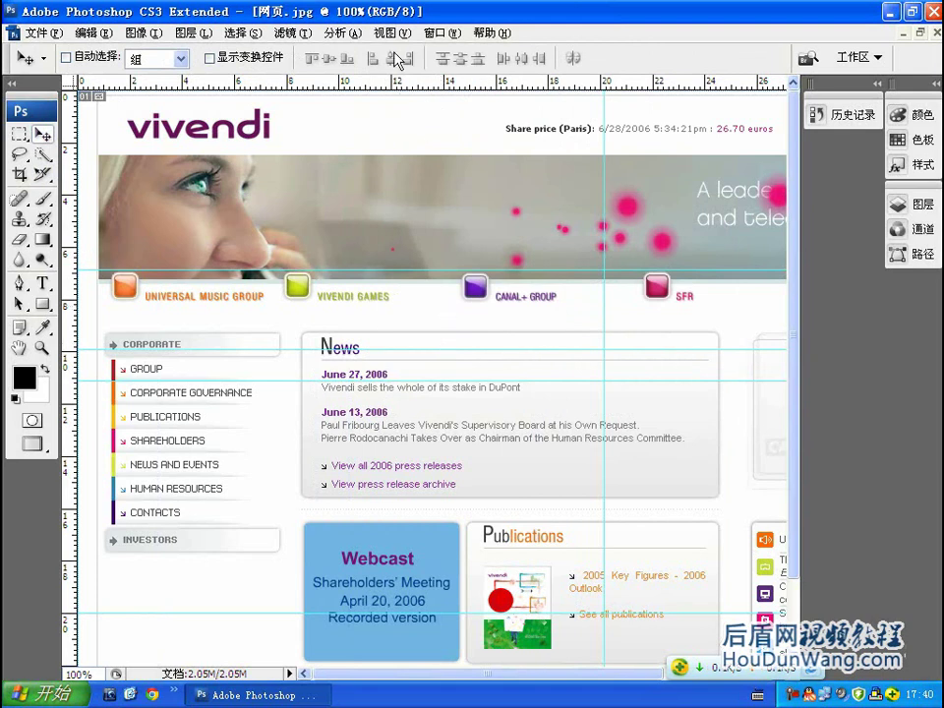
click(390, 32)
click(448, 354)
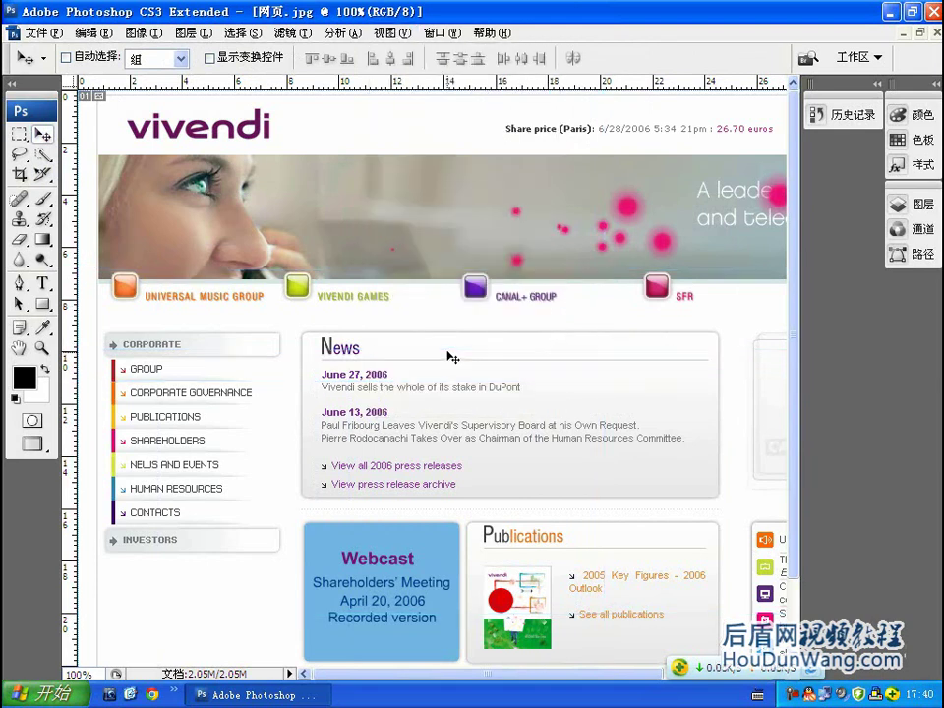
- Hide the rulers and bring up the slicing tool choices
key(ctrl+r)
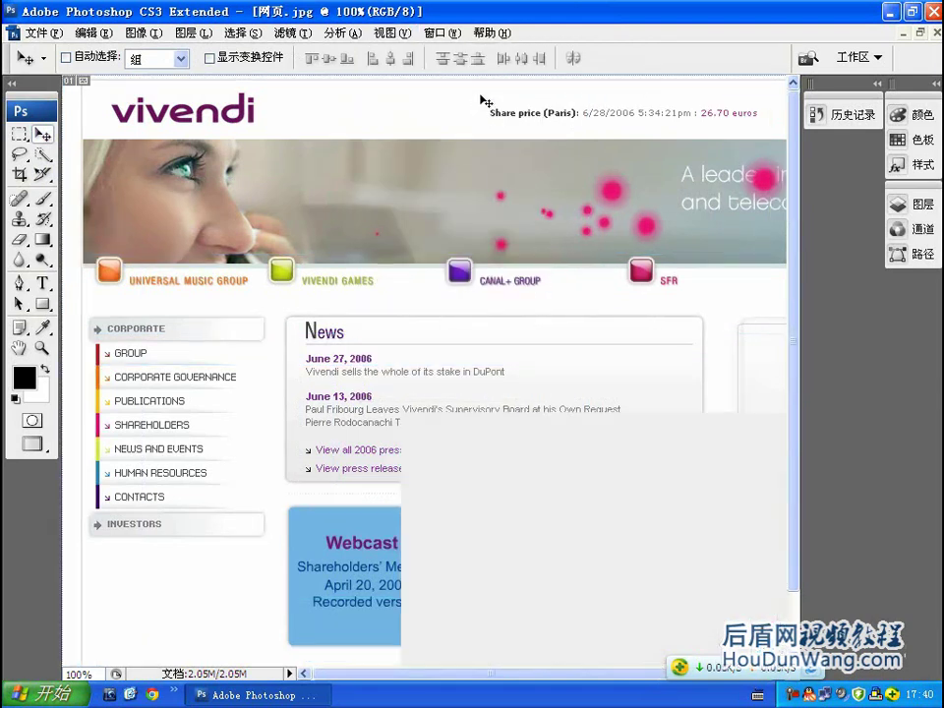
click(42, 174)
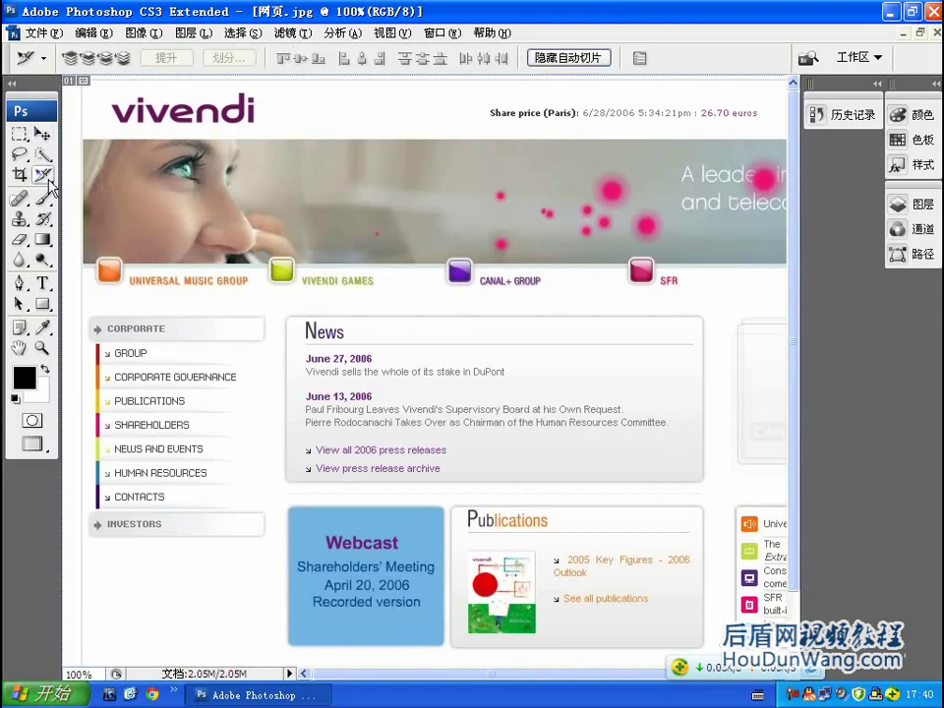
right_click(42, 174)
- Draw a new slice over the banner and top of the News box
click(89, 175)
drag(316, 194, 657, 393)
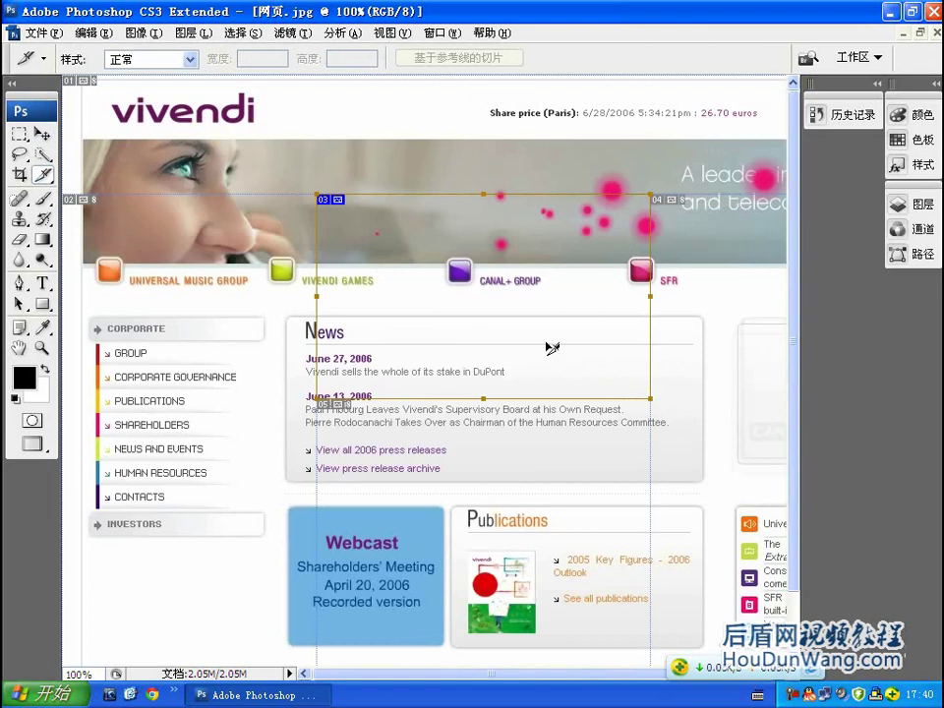
drag(42, 174, 97, 202)
click(96, 193)
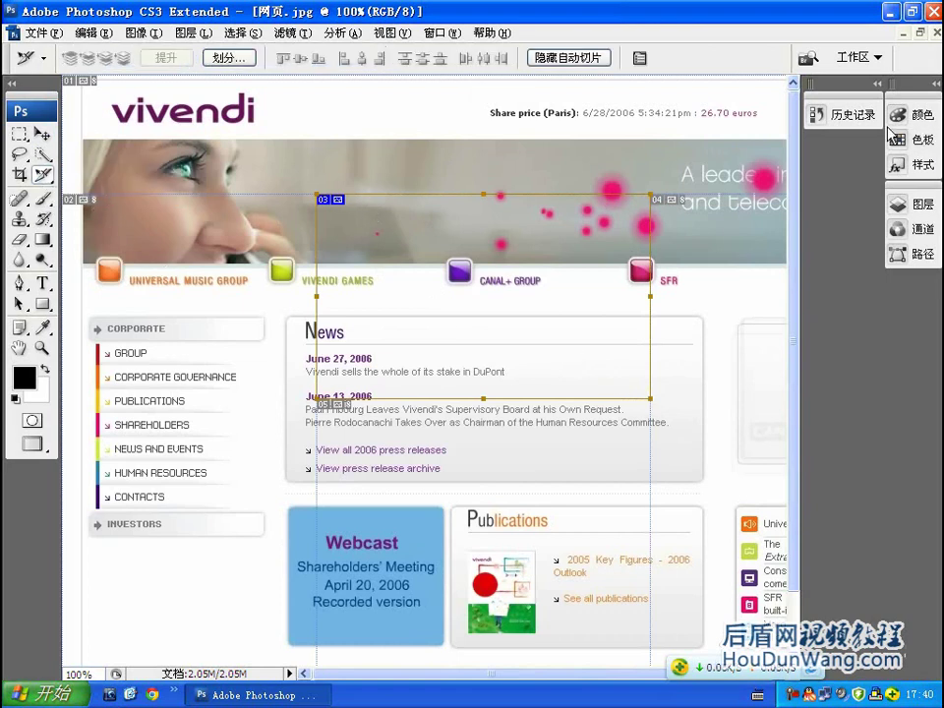
- Review slice 03's options (网页_03, 276, 129, 362 x 222) and close them
click(639, 58)
mouse_move(548, 153)
mouse_down()
mouse_move(666, 302)
mouse_move(575, 266)
mouse_move(513, 269)
mouse_up()
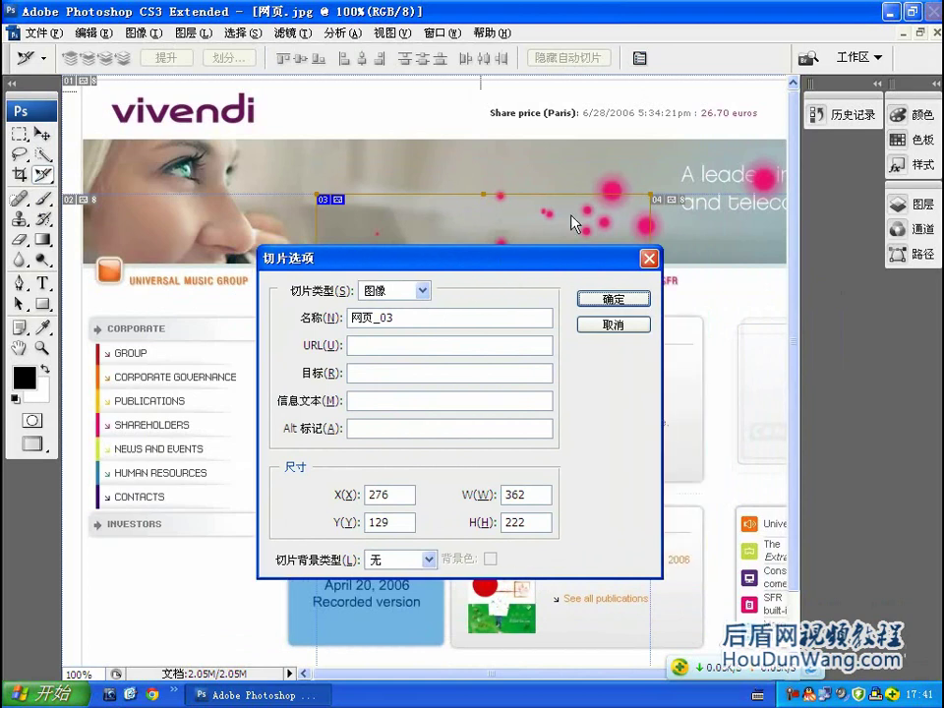
drag(500, 260, 465, 254)
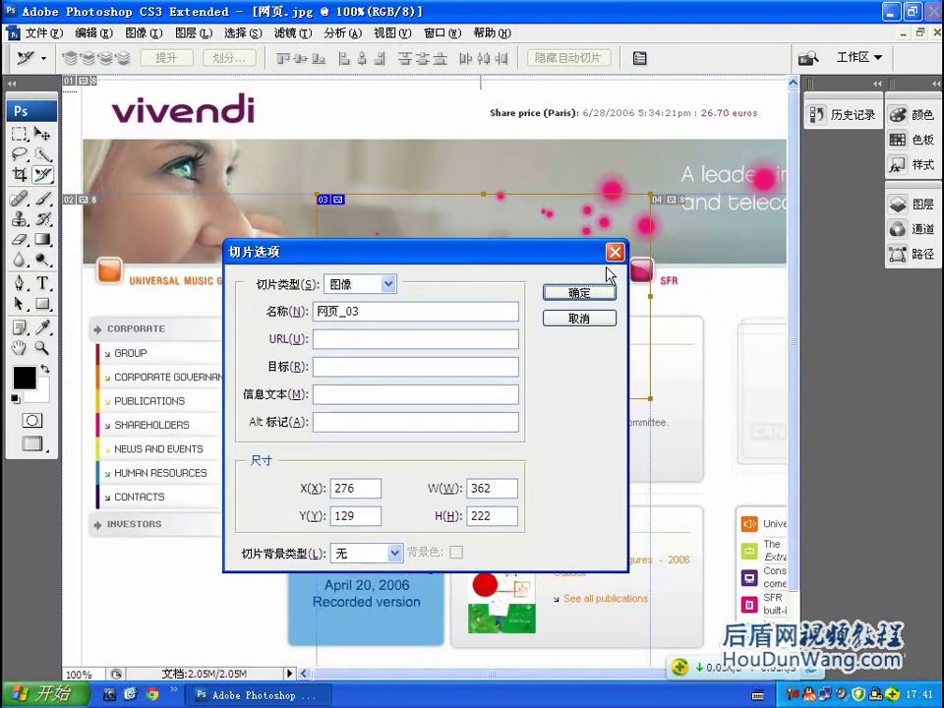
click(617, 254)
click(638, 58)
click(615, 254)
right_click(520, 261)
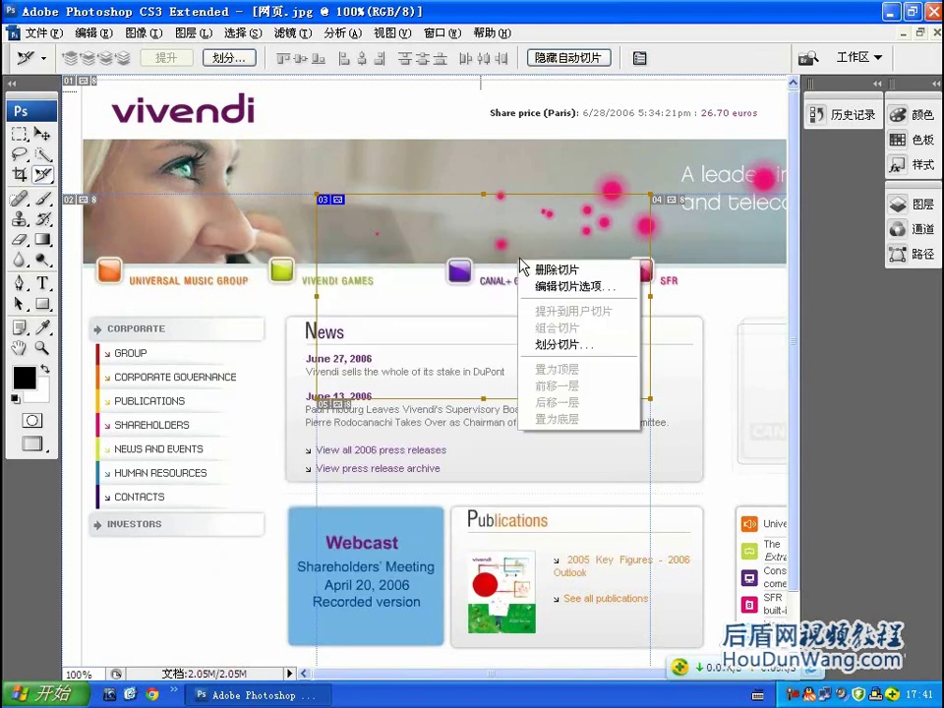
click(588, 288)
drag(497, 256, 528, 256)
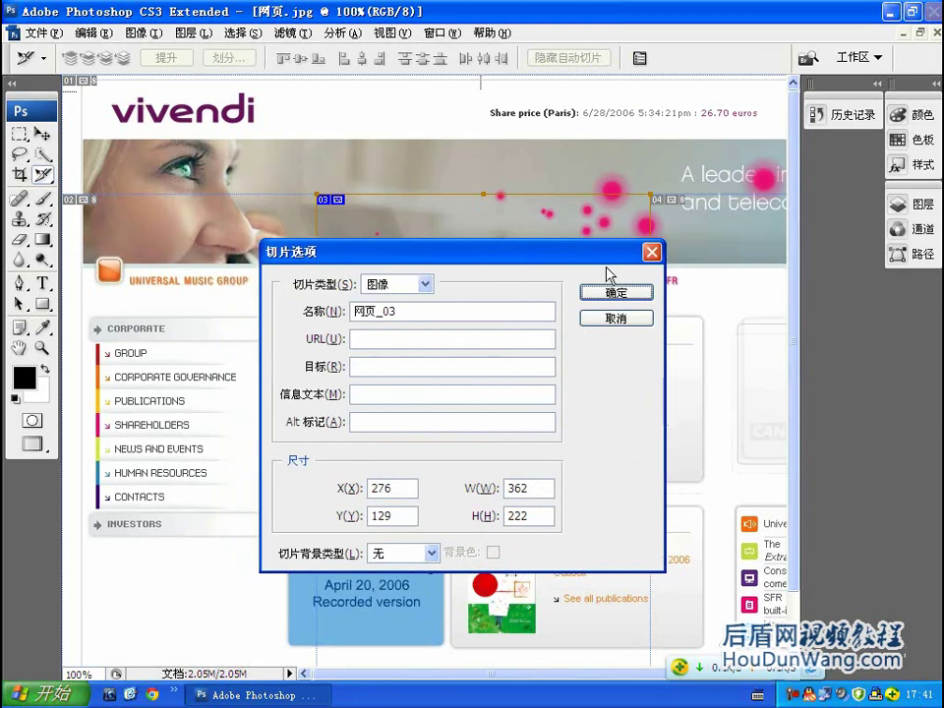
click(612, 293)
- Check slice 03's Slice Type choices and keep it as Image
right_click(534, 238)
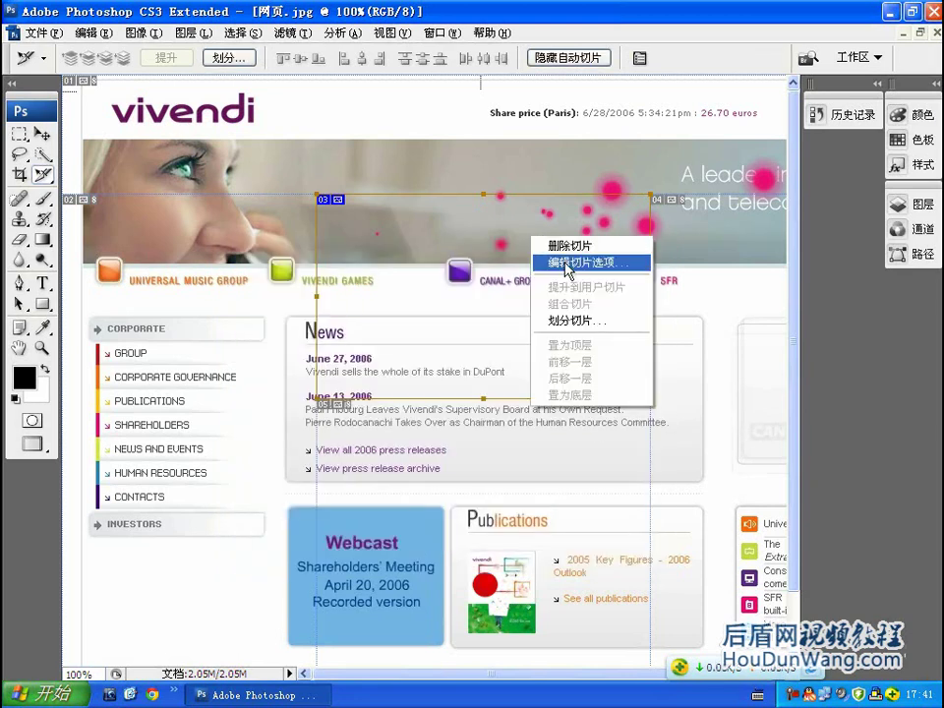
click(567, 261)
mouse_move(513, 254)
mouse_down()
mouse_move(498, 156)
mouse_move(447, 168)
mouse_move(481, 247)
mouse_move(509, 264)
mouse_move(558, 254)
mouse_up()
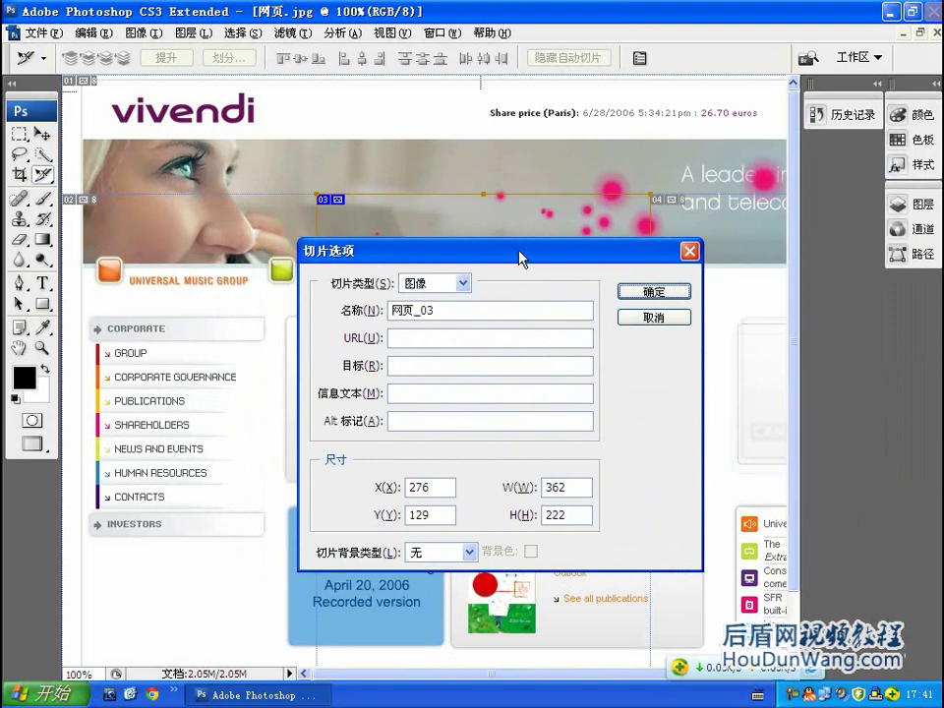
click(461, 284)
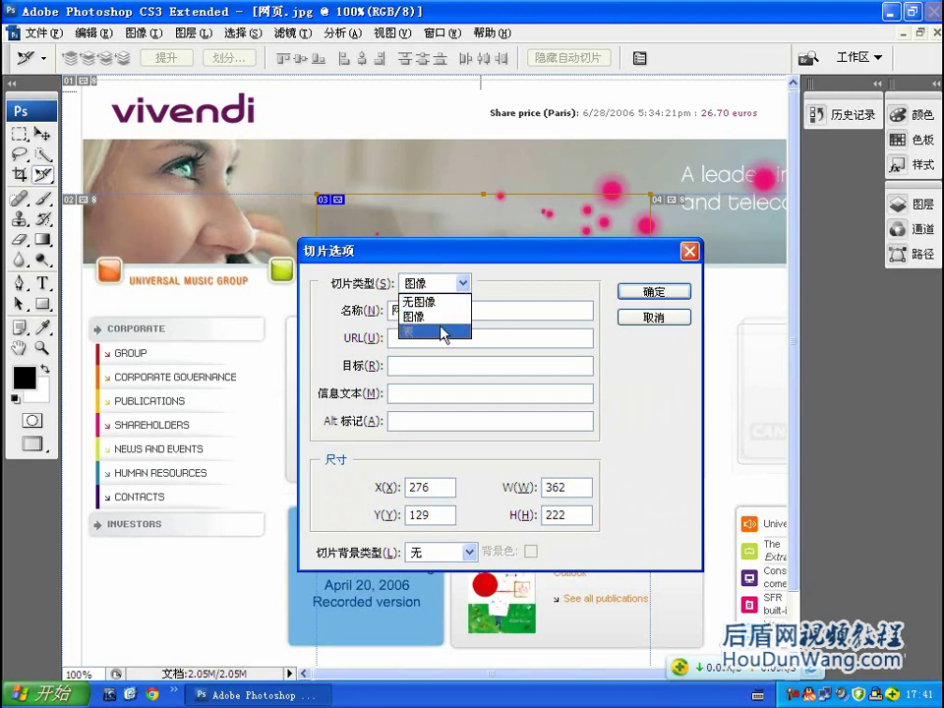
click(476, 284)
click(469, 285)
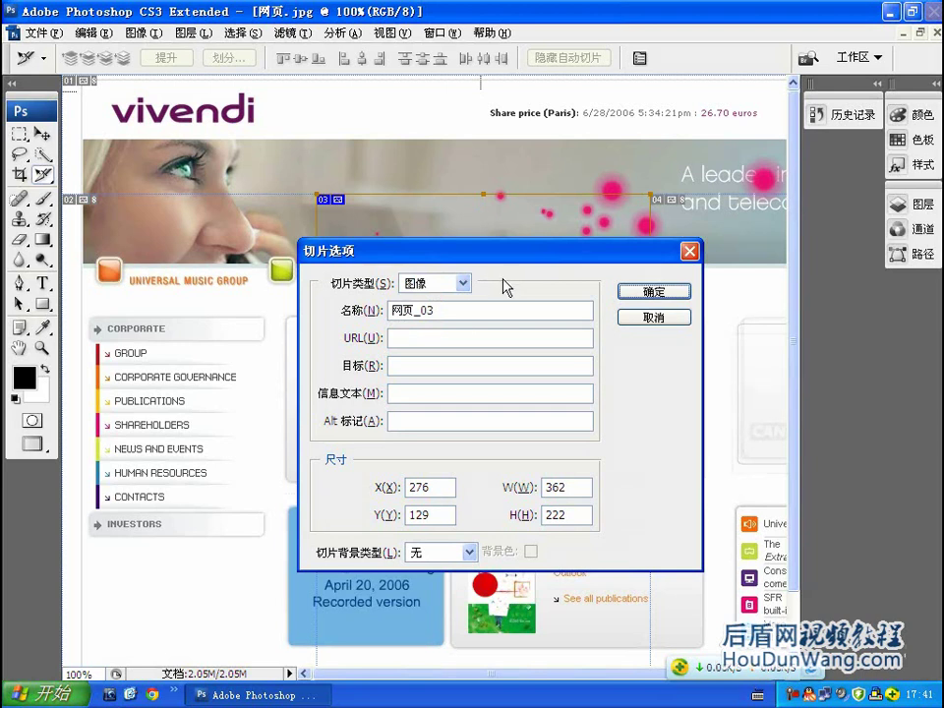
click(474, 287)
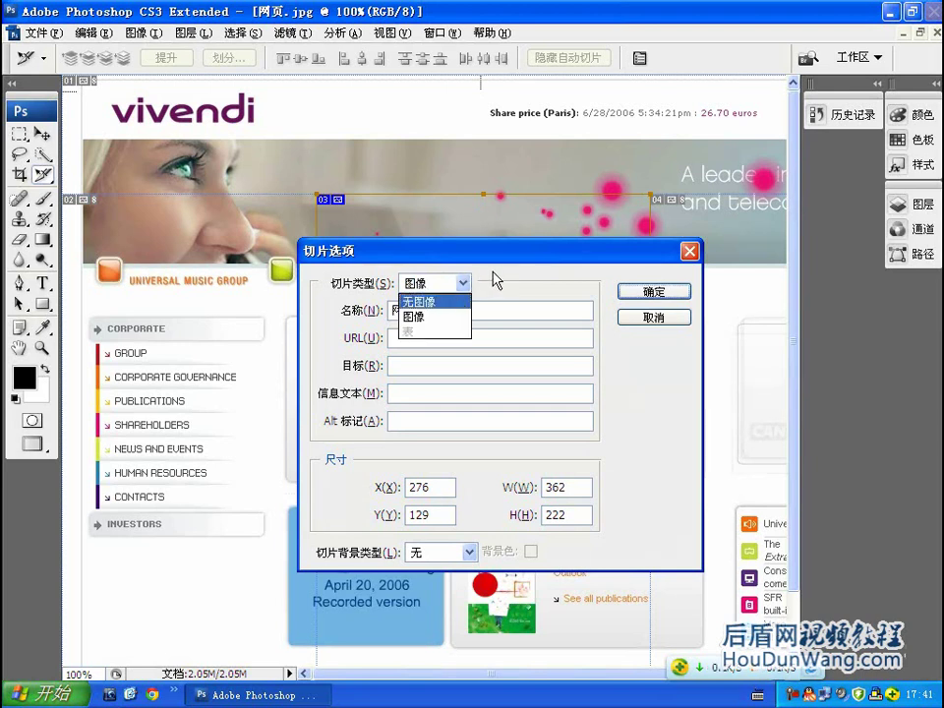
click(526, 255)
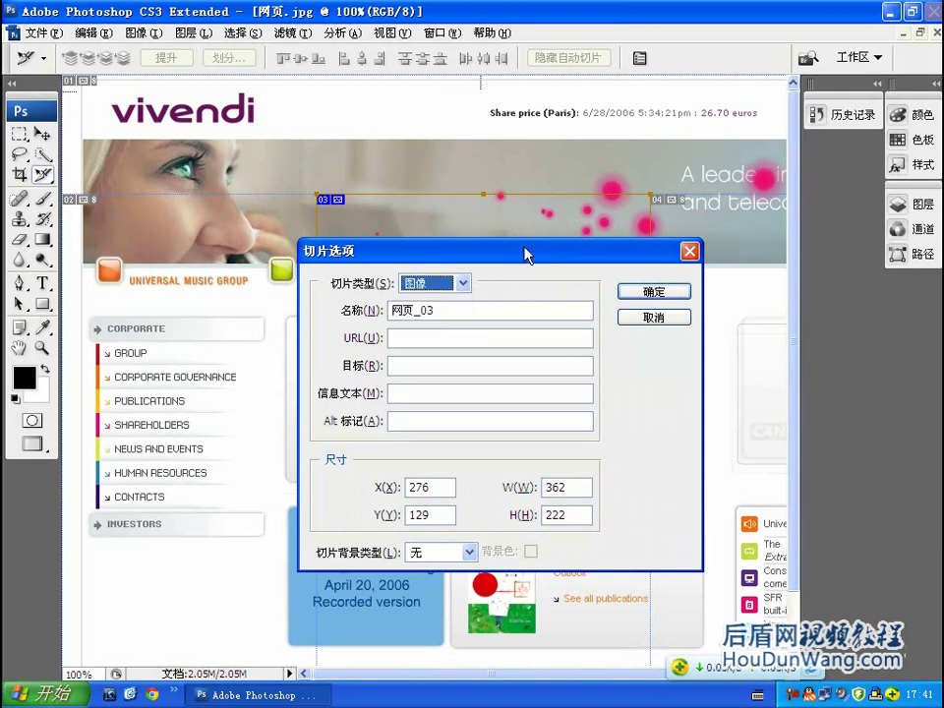
drag(526, 255, 468, 394)
- Move slice 03 down onto the News box and resize it to frame the box exactly
click(596, 430)
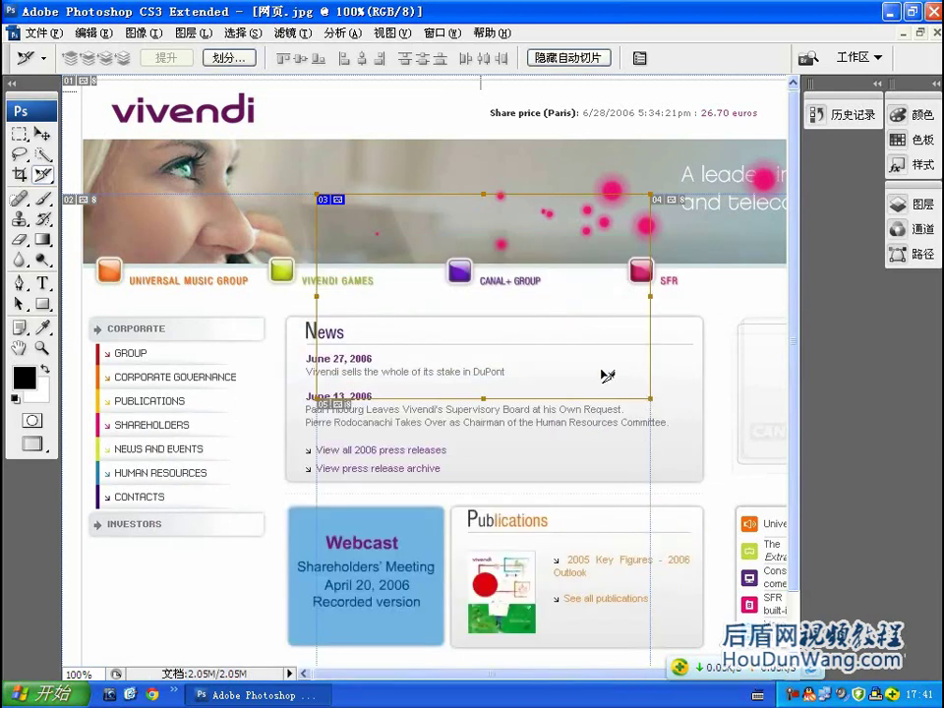
mouse_move(551, 319)
mouse_down()
mouse_move(504, 421)
mouse_move(517, 416)
mouse_move(522, 439)
mouse_up()
drag(619, 519, 704, 484)
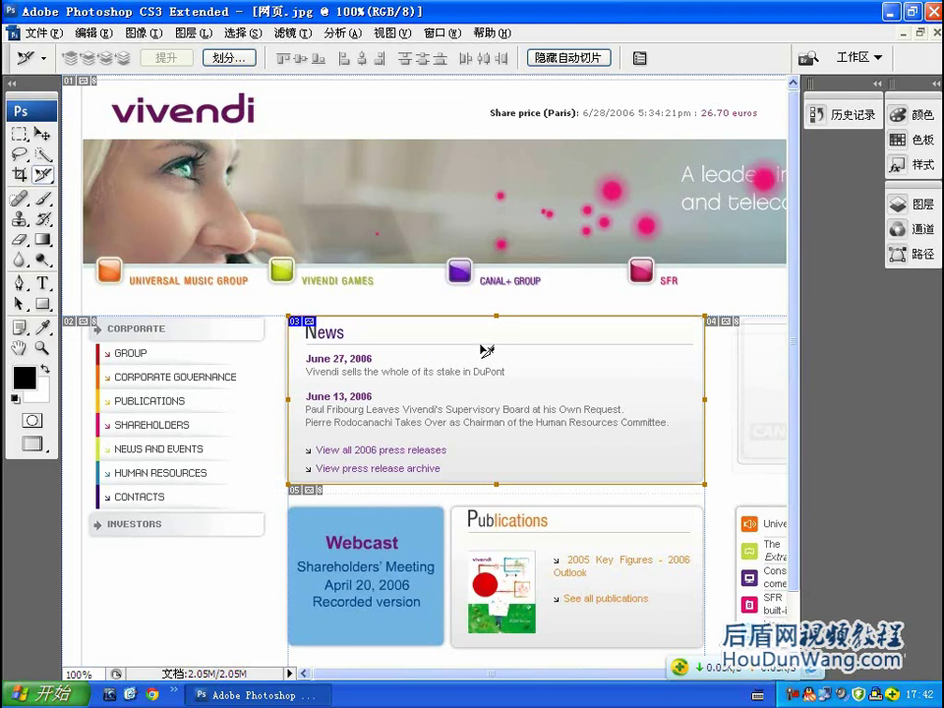
- Set slice 03 (452 x 183) to Slice Type No Image with cell text 后盾网
right_click(486, 351)
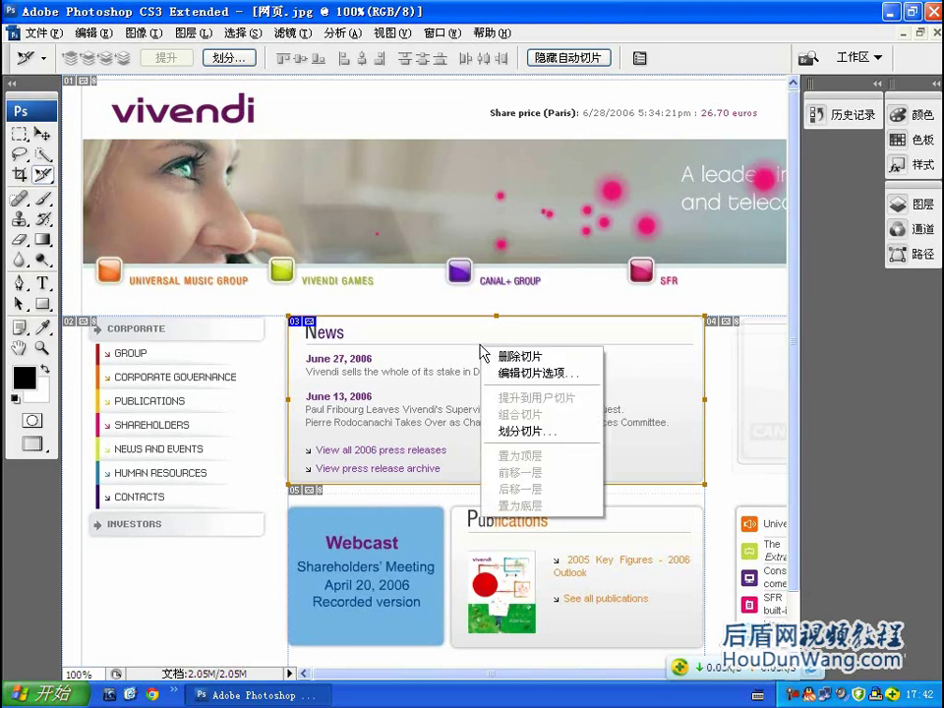
click(504, 379)
mouse_move(413, 389)
mouse_down()
mouse_move(812, 256)
mouse_move(274, 284)
mouse_move(482, 380)
mouse_move(797, 295)
mouse_move(805, 179)
mouse_up()
click(738, 207)
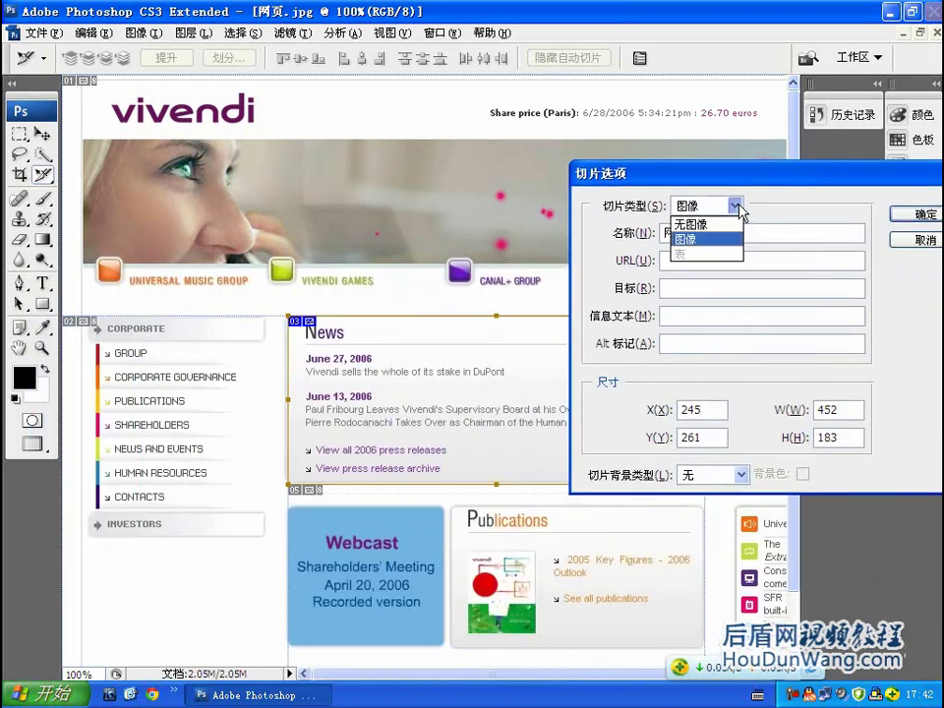
click(728, 224)
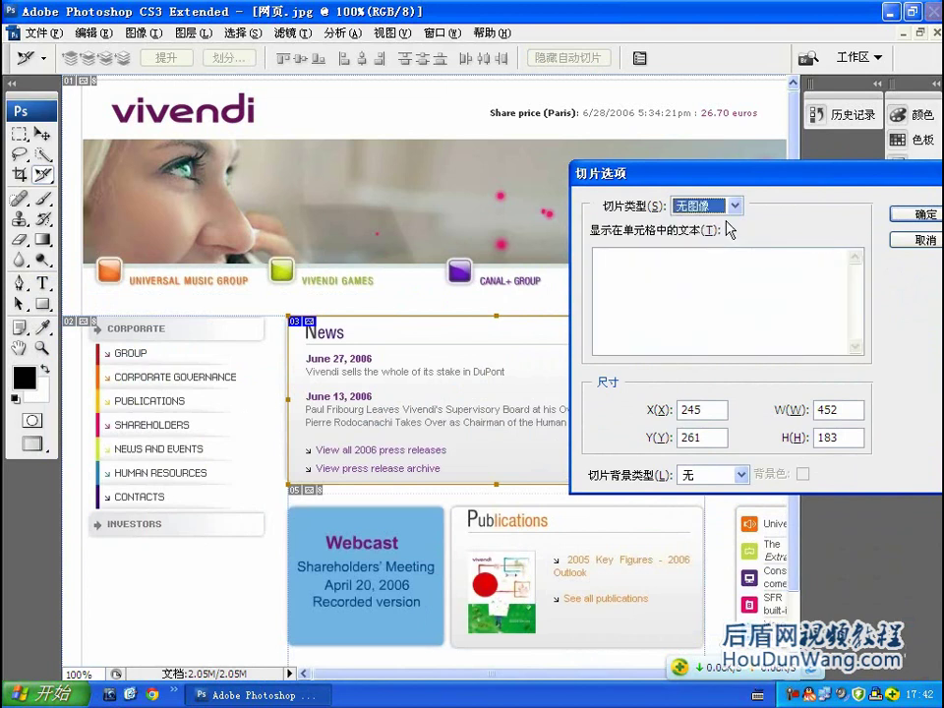
click(685, 278)
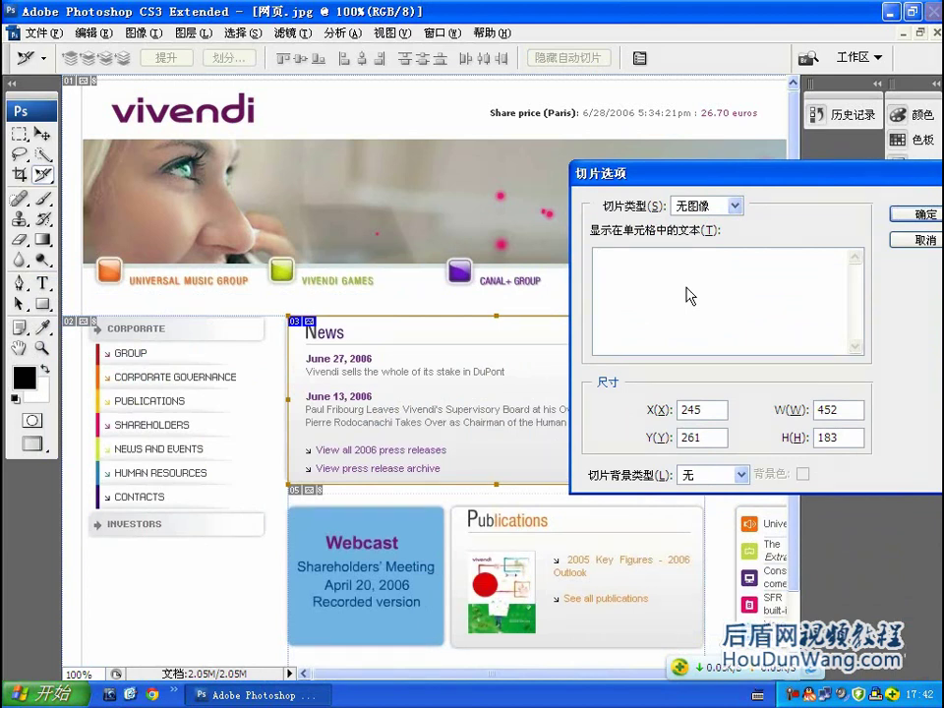
text(rg)
text(rgrf)
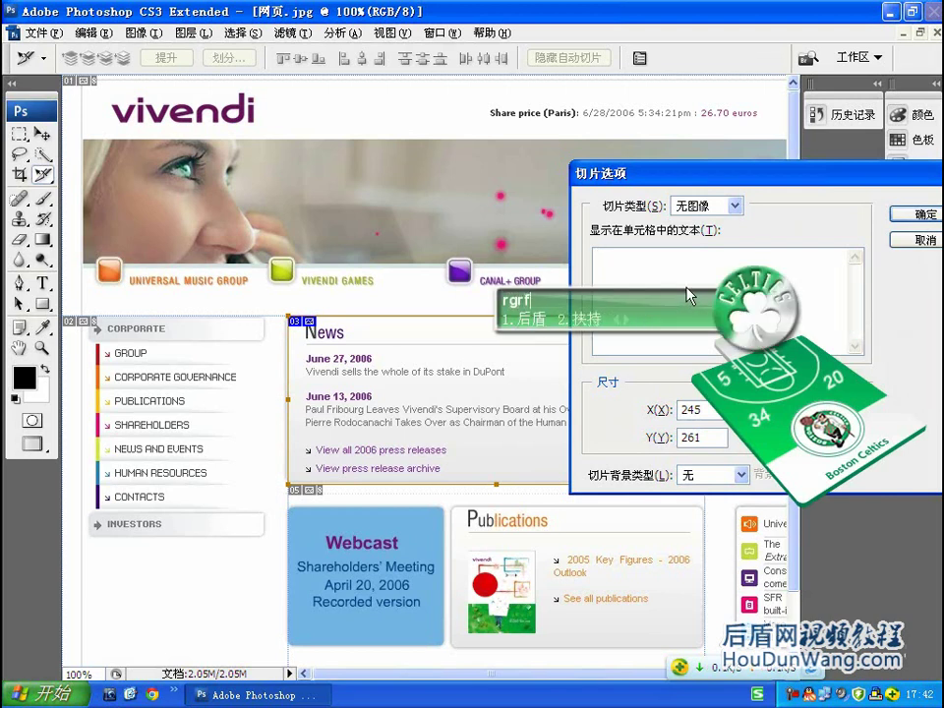
key(space)
text(网)
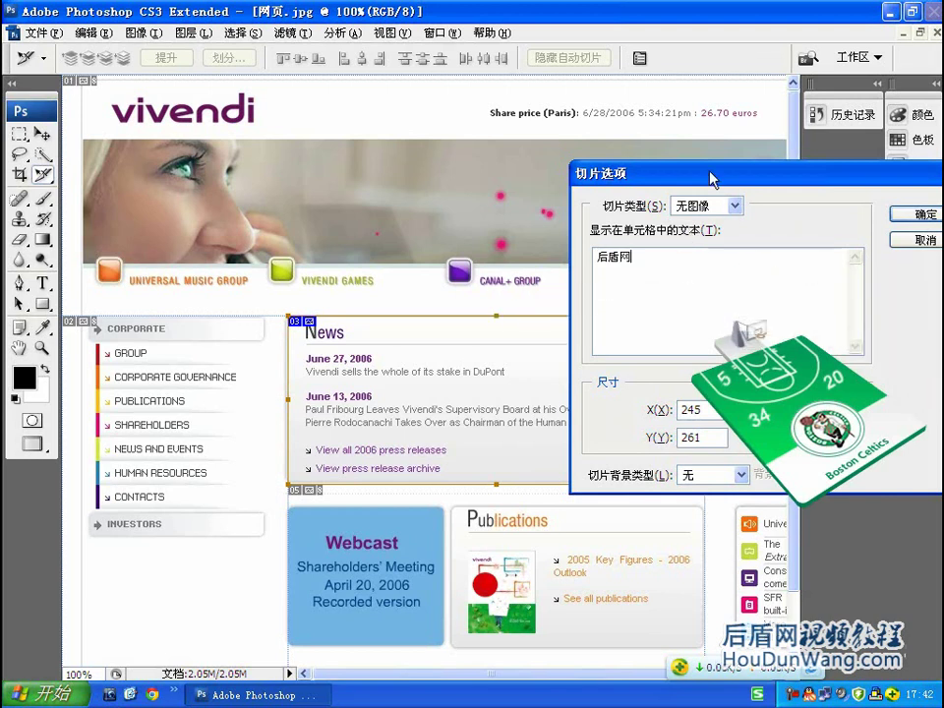
drag(709, 177, 501, 184)
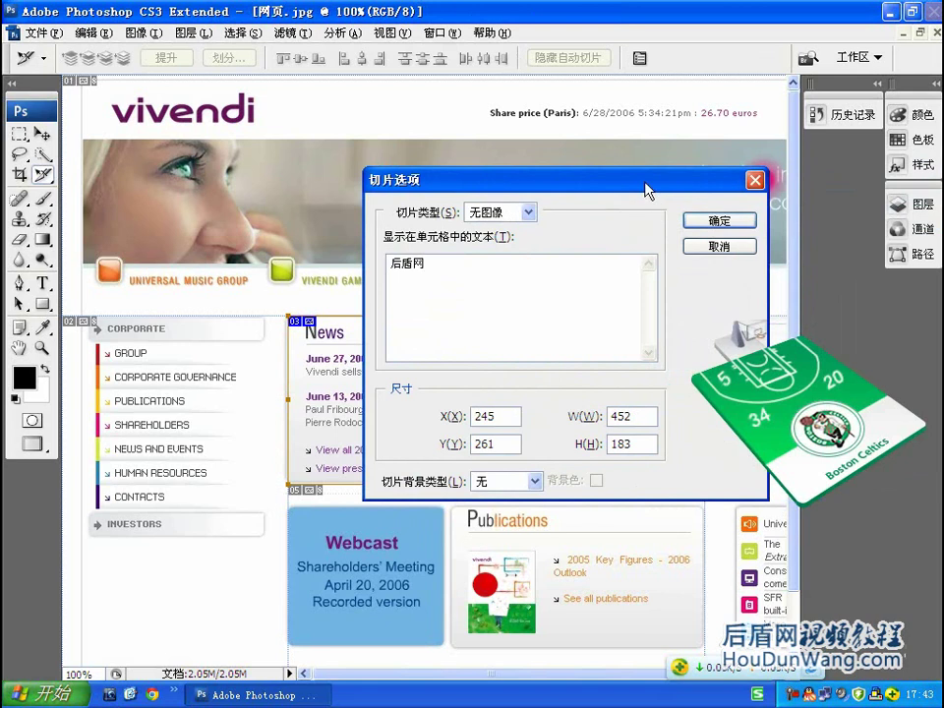
drag(459, 262, 391, 263)
click(471, 264)
- Save for Web as 网页.html plus GIF images on the desktop, replacing the old copies
click(718, 220)
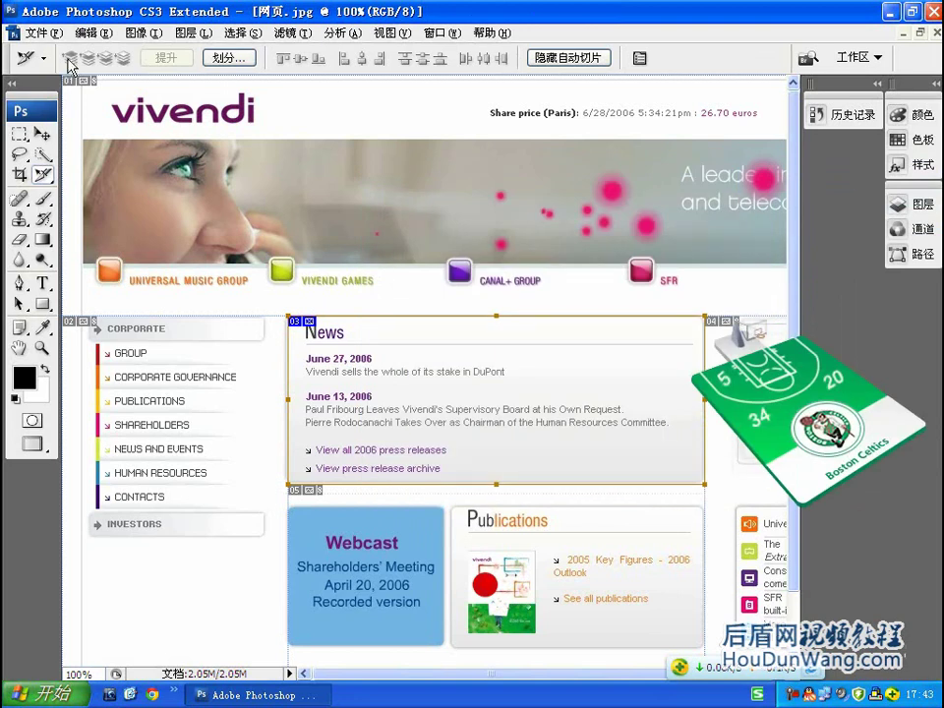
click(42, 33)
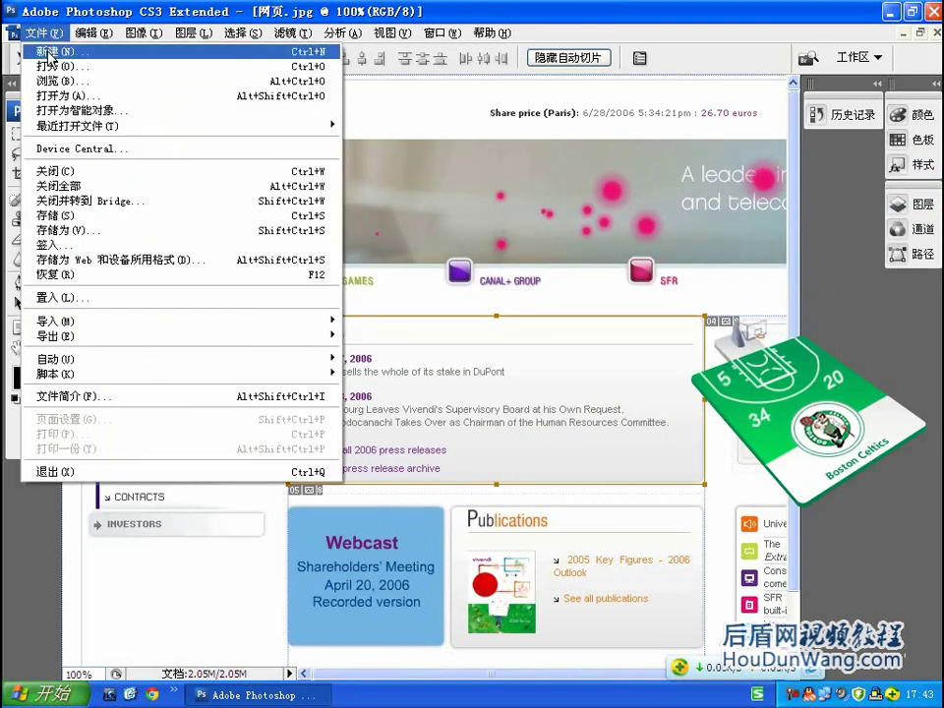
click(147, 260)
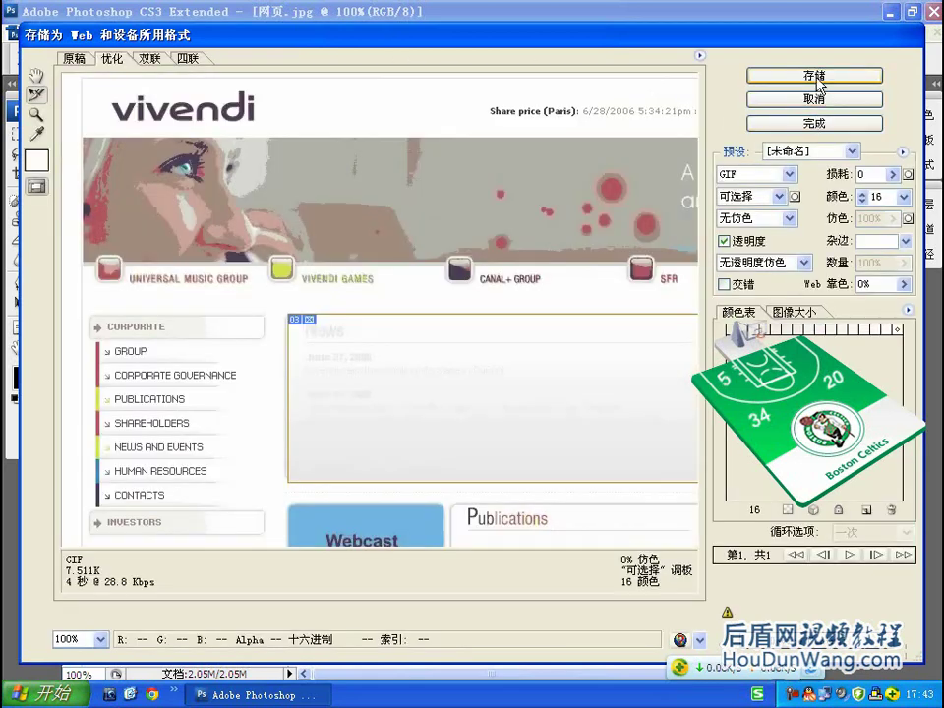
click(818, 81)
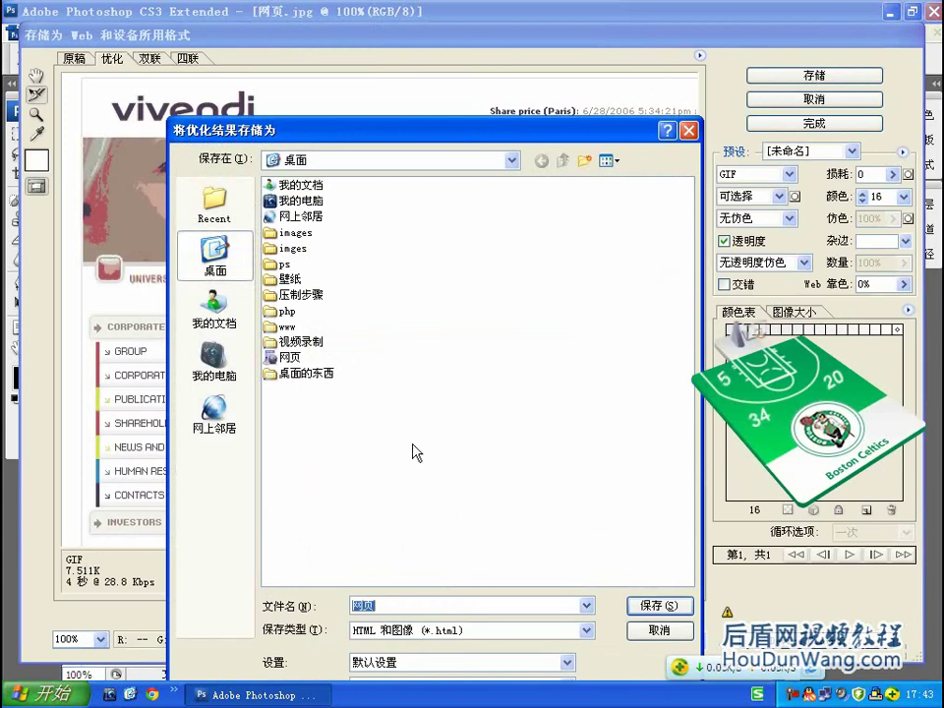
click(654, 605)
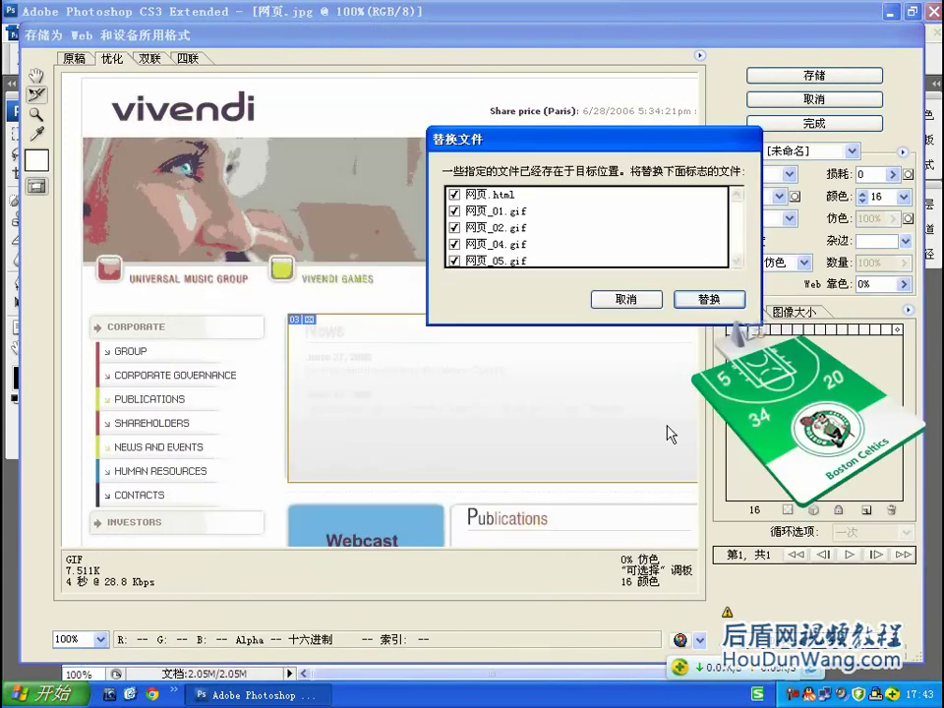
click(704, 305)
click(606, 396)
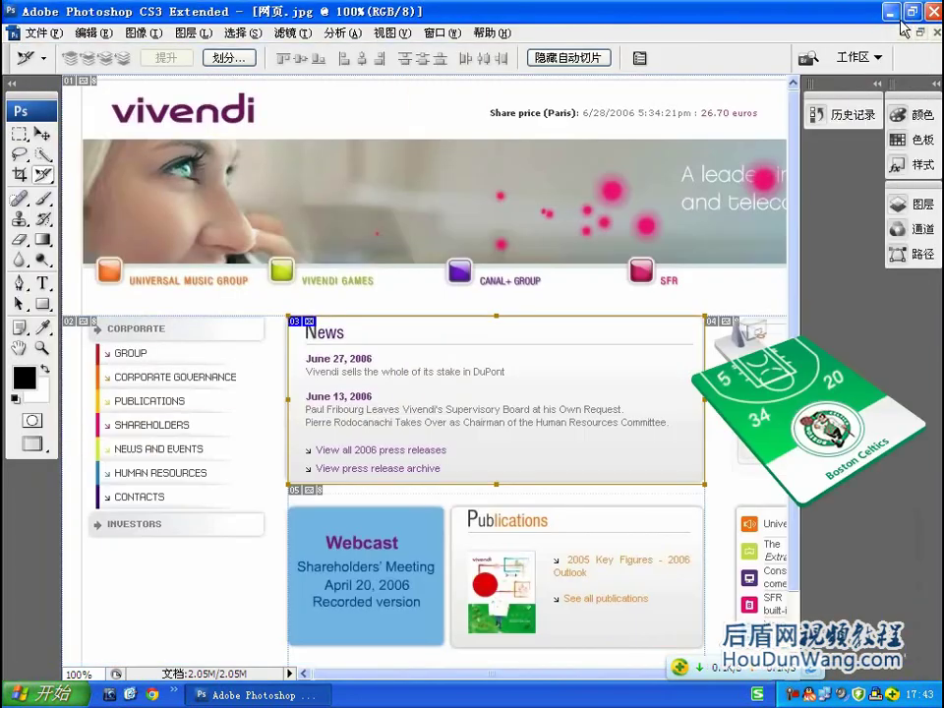
- Minimize Photoshop, rearrange the desktop icons, and launch Adobe Dreamweaver CS5 from its shortcut
click(892, 12)
right_click(563, 270)
click(590, 295)
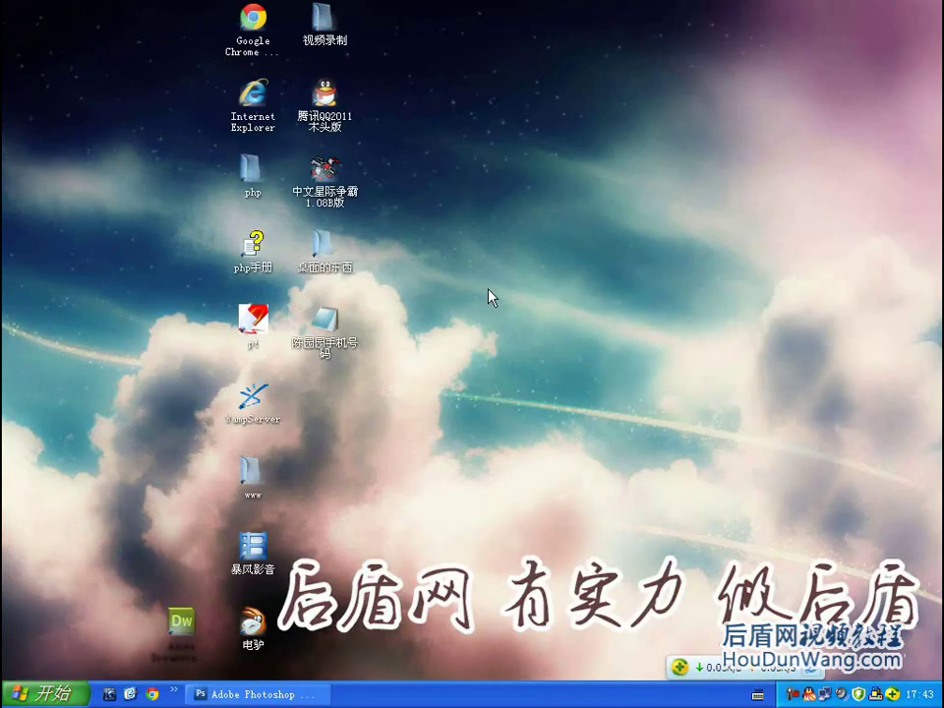
right_click(414, 404)
click(460, 433)
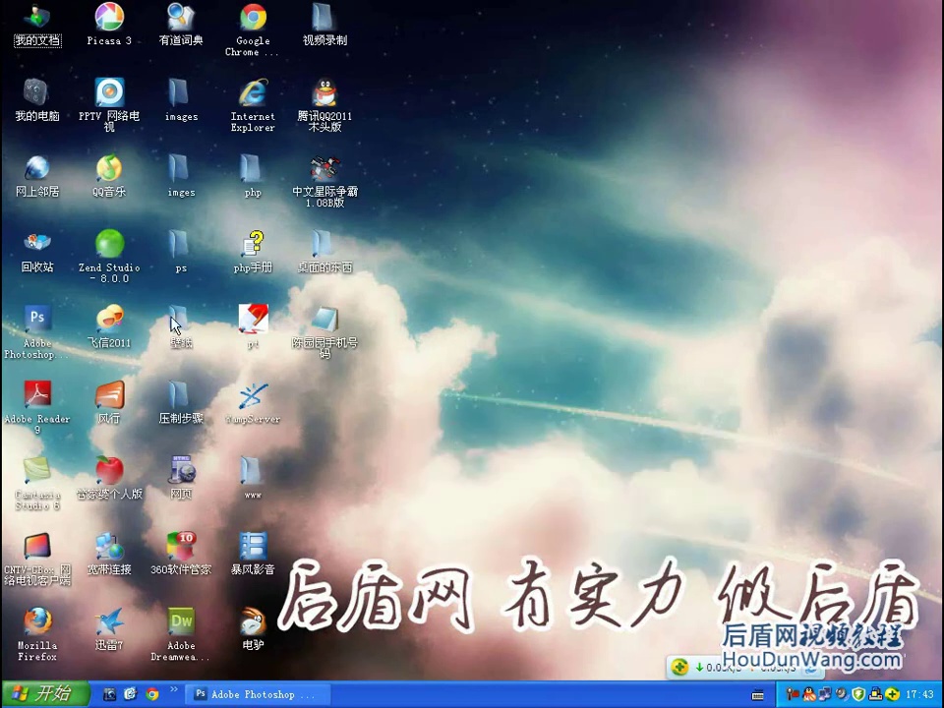
double_click(184, 622)
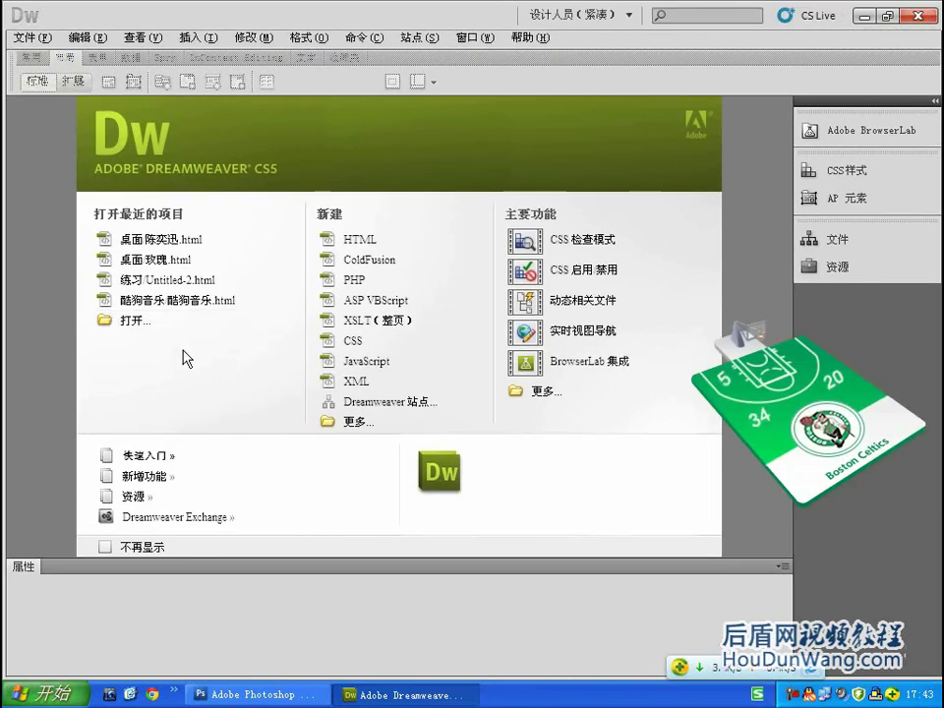
- Open the Open dialog on the 桌面 location, then show the Windows desktop
click(144, 321)
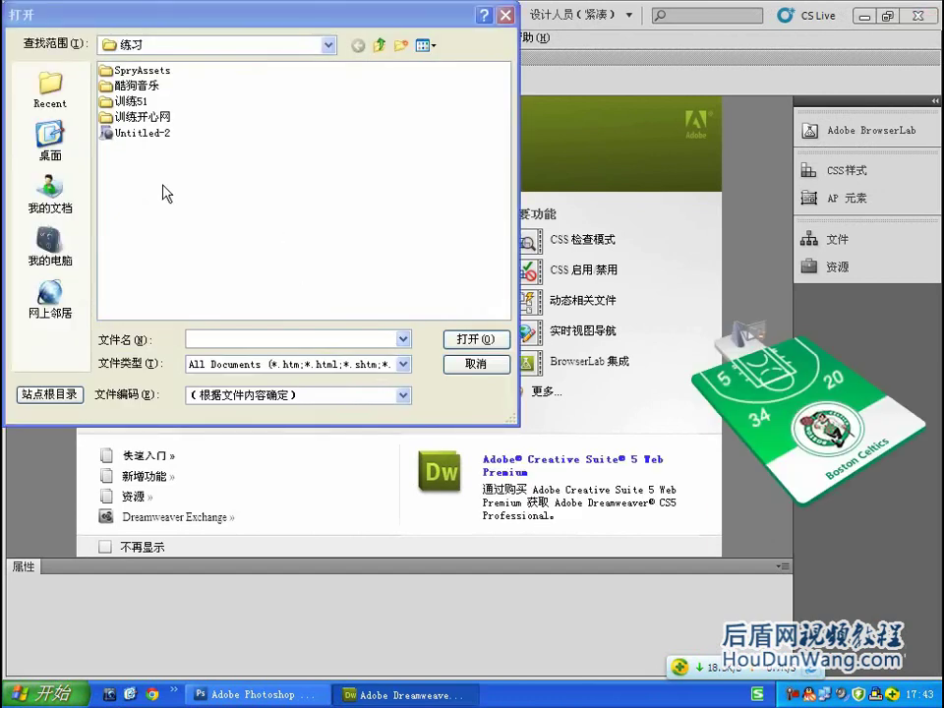
click(47, 136)
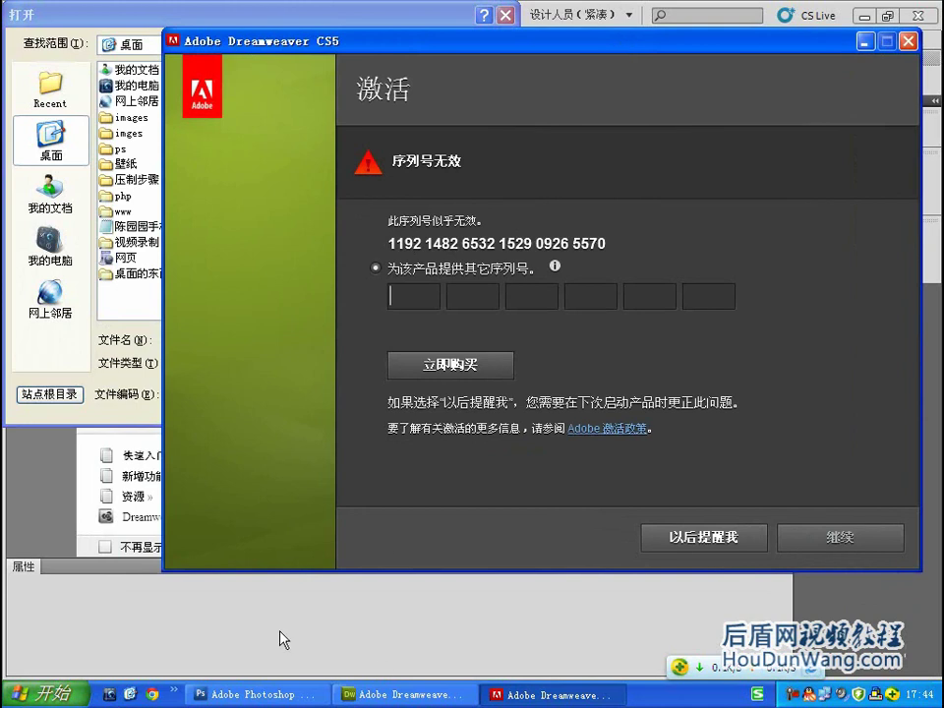
click(129, 696)
- Bring up and dismiss the desktop context menu several times
right_click(475, 297)
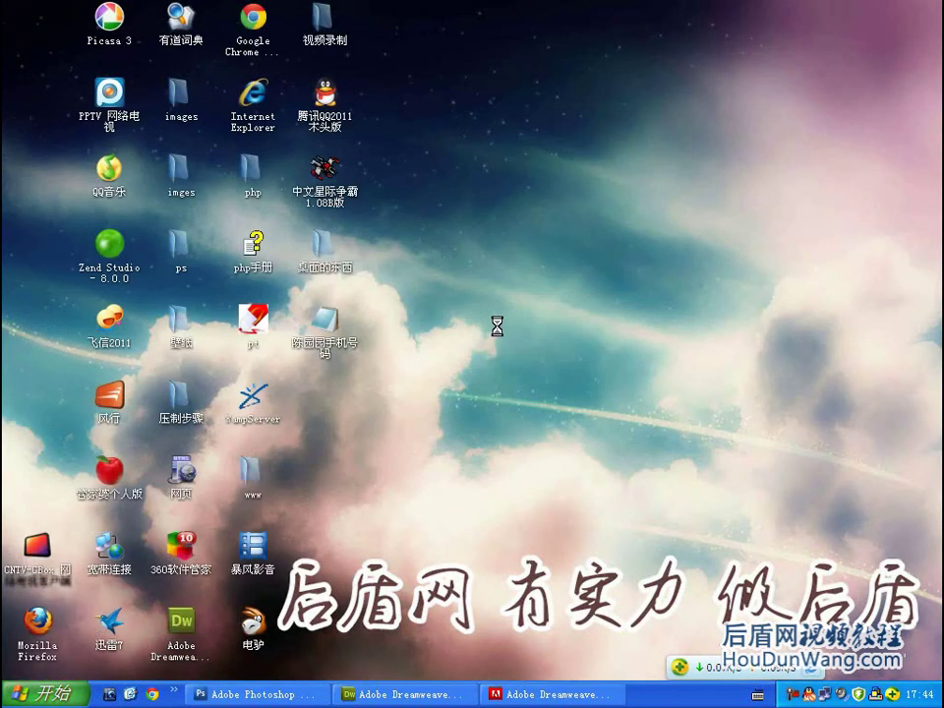
right_click(441, 303)
right_click(454, 327)
click(457, 321)
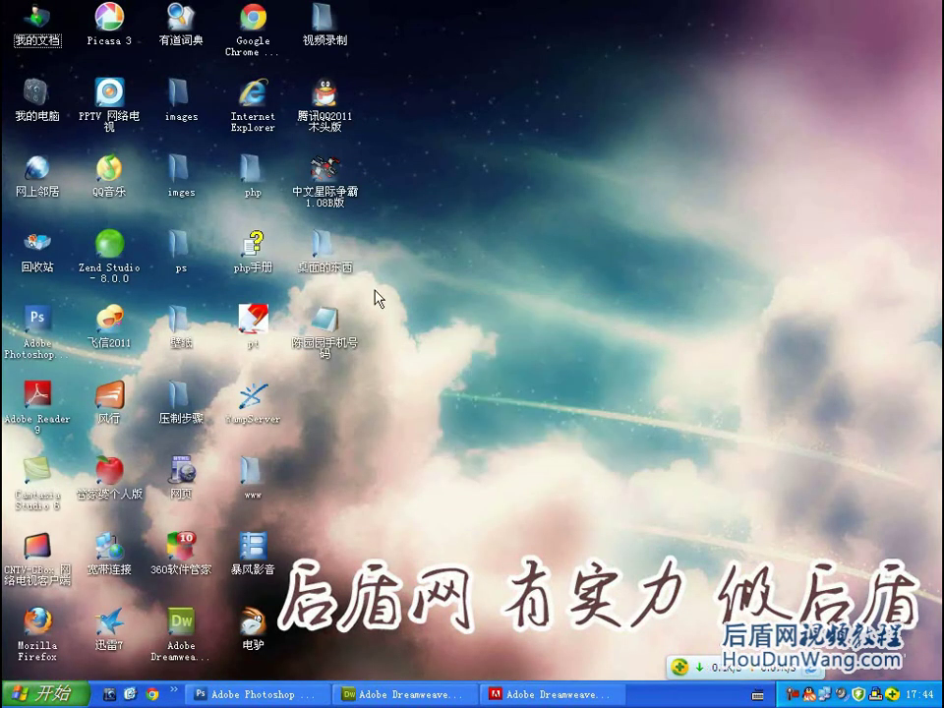
right_click(464, 216)
click(499, 246)
right_click(468, 240)
click(497, 265)
- Open the dw序列号 document in Word from the 桌面的东西 folder
double_click(321, 246)
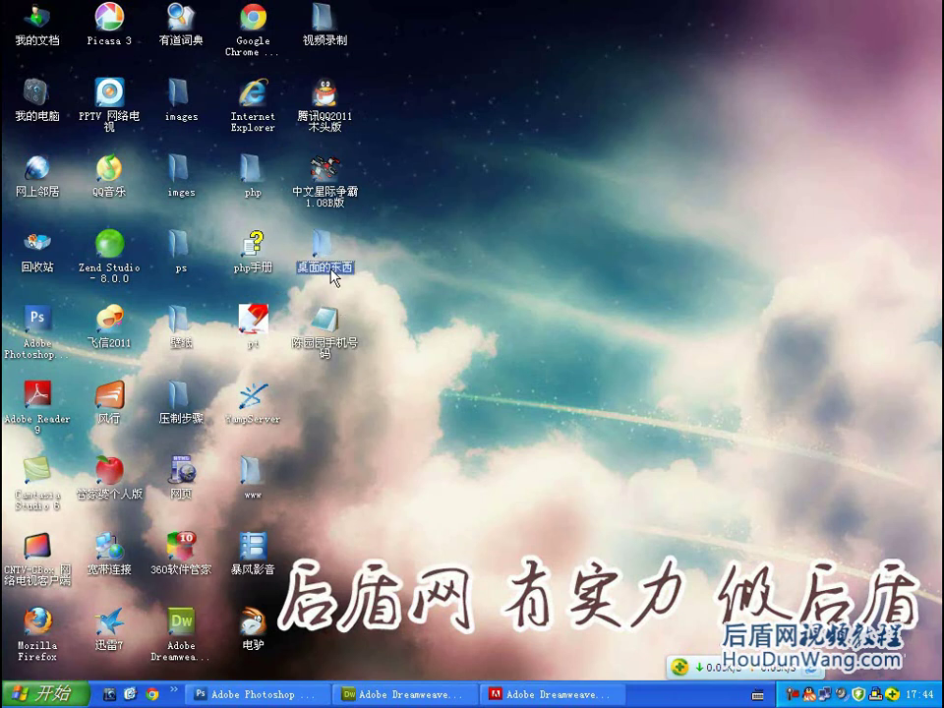
scroll(703, 253, down, 3)
scroll(703, 256, up, 2)
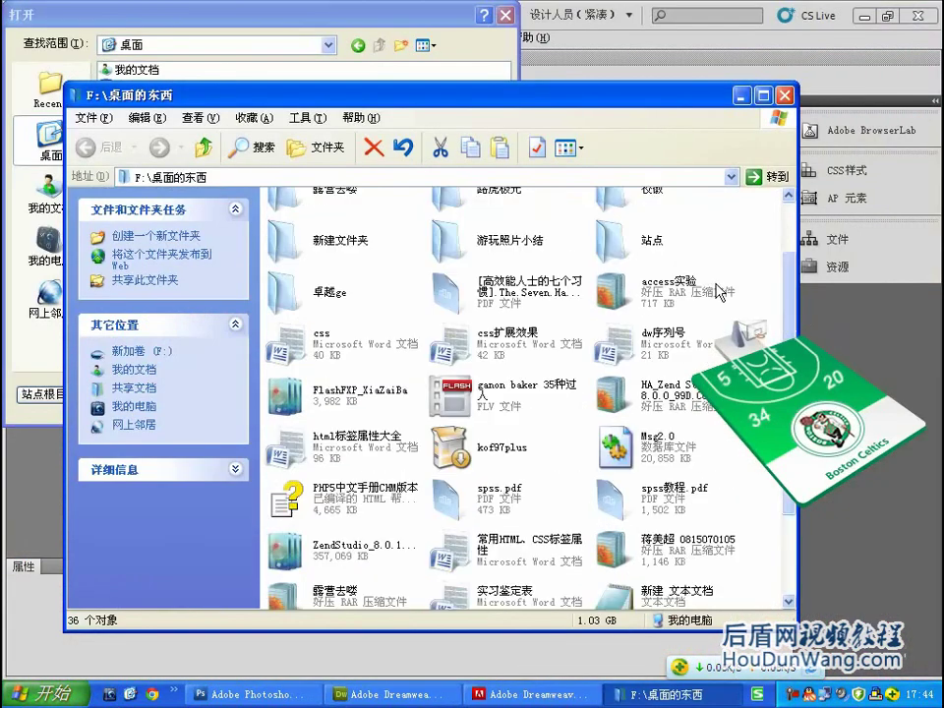
scroll(639, 339, down, 2)
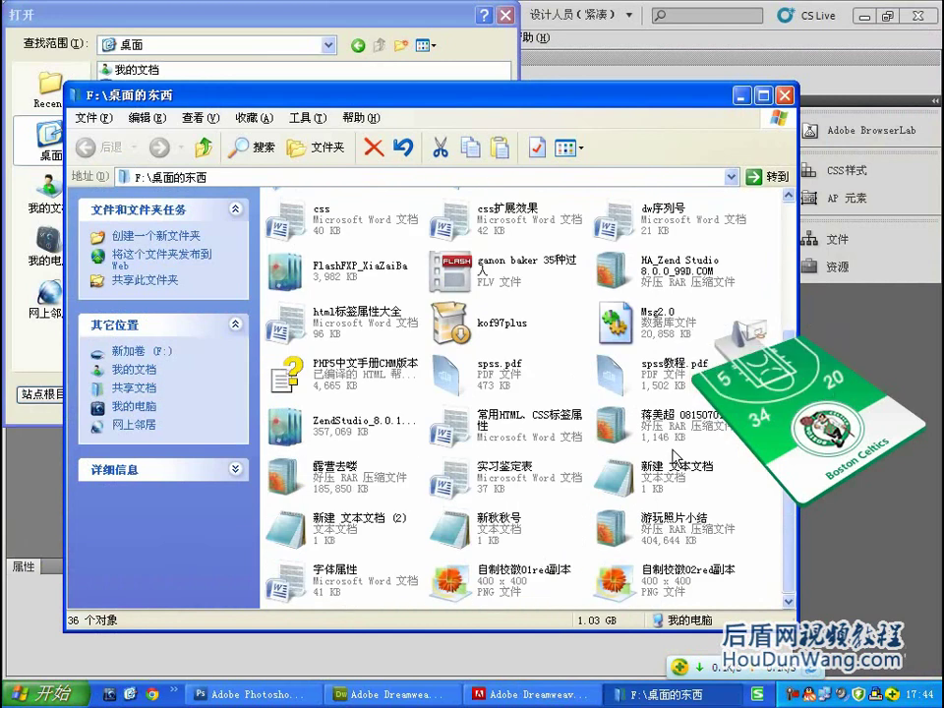
scroll(453, 512, up, 4)
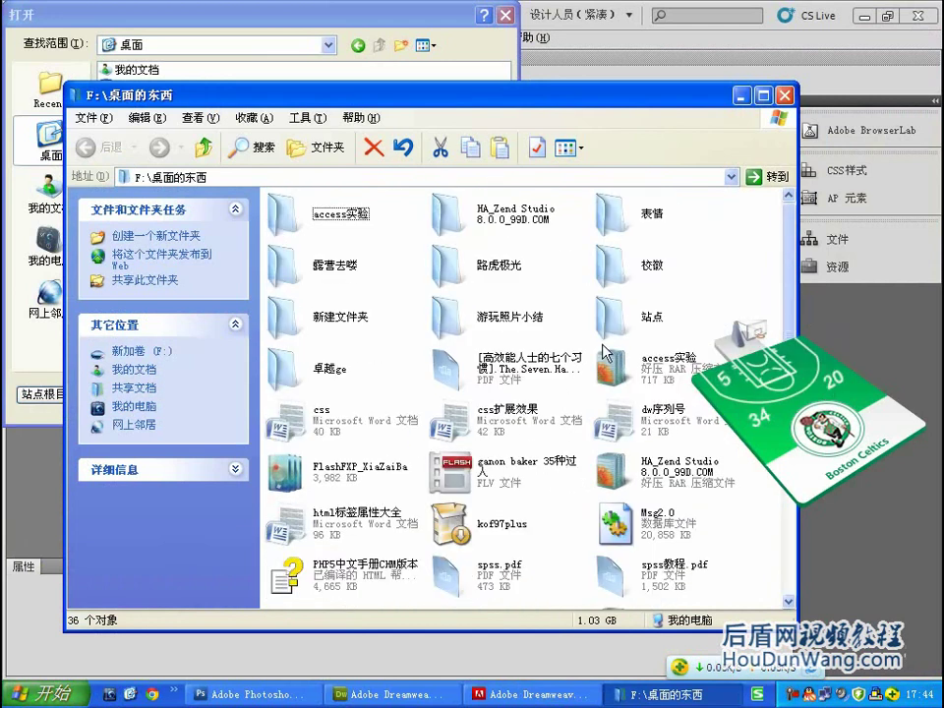
click(642, 418)
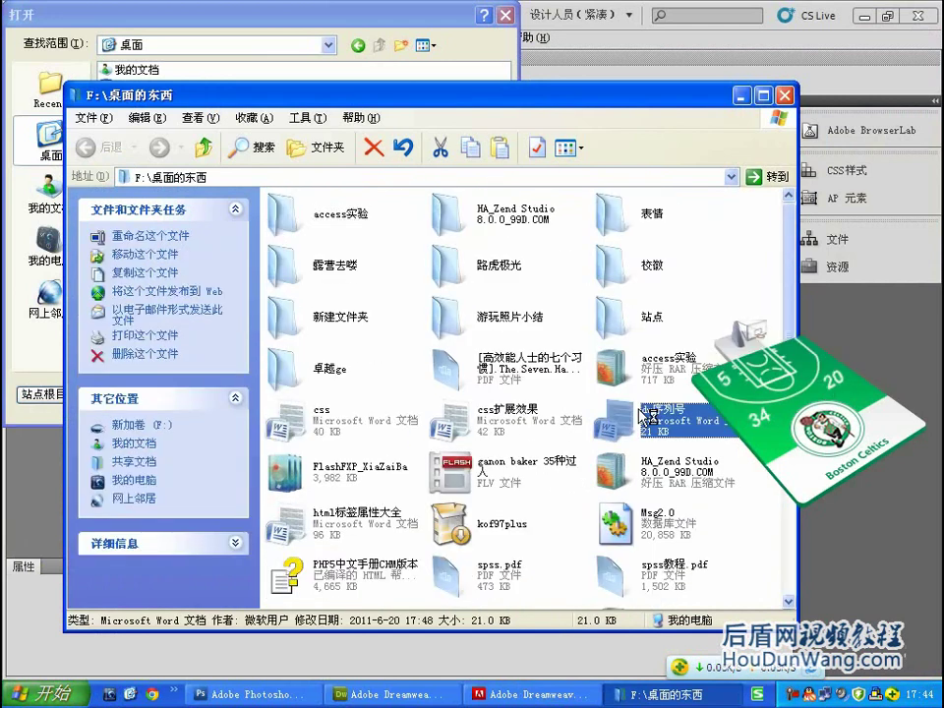
double_click(645, 418)
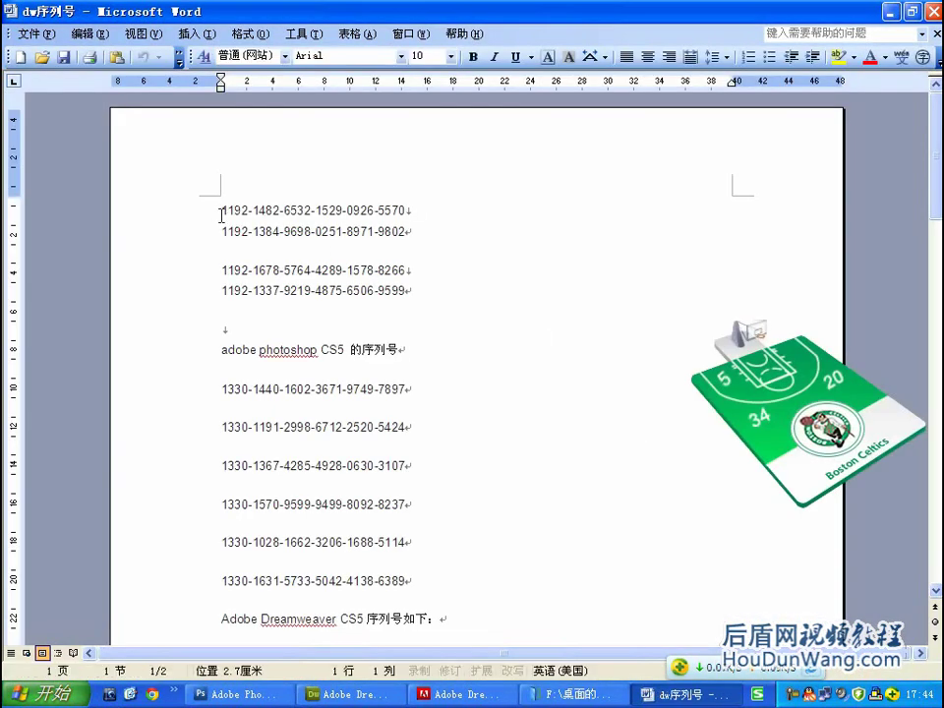
- Copy the first serial number line, then close Word and the folder window
drag(223, 210, 406, 211)
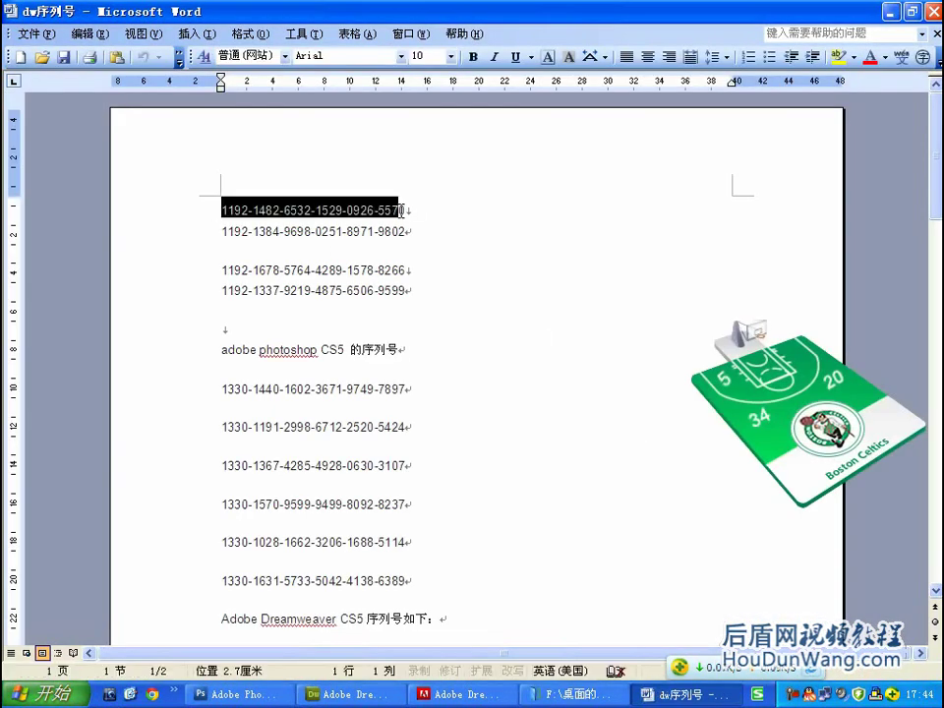
right_click(398, 210)
click(421, 241)
click(935, 11)
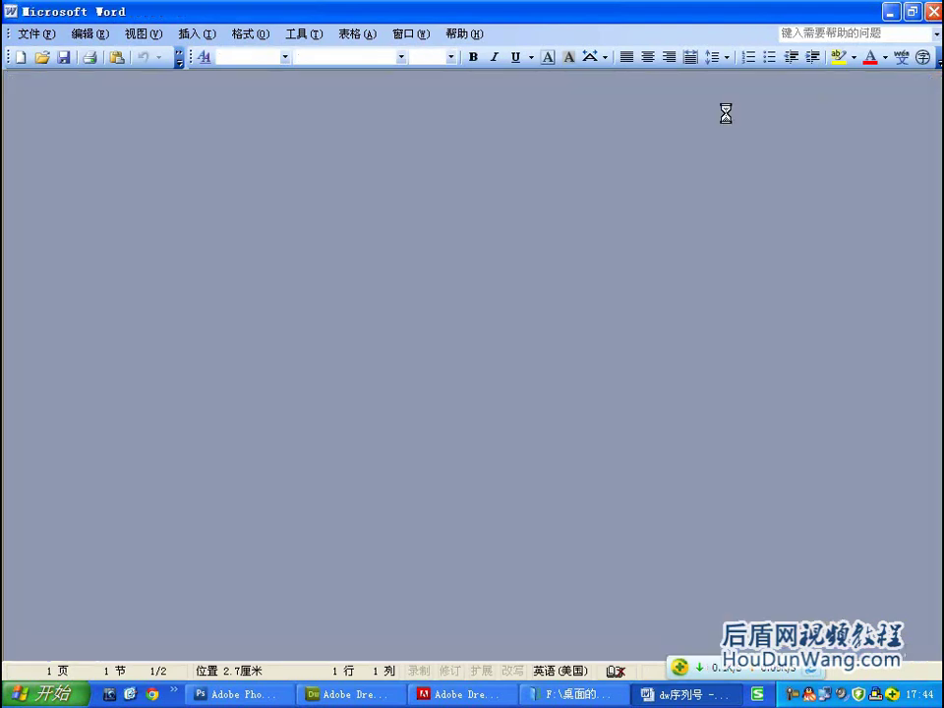
key(alt+F4)
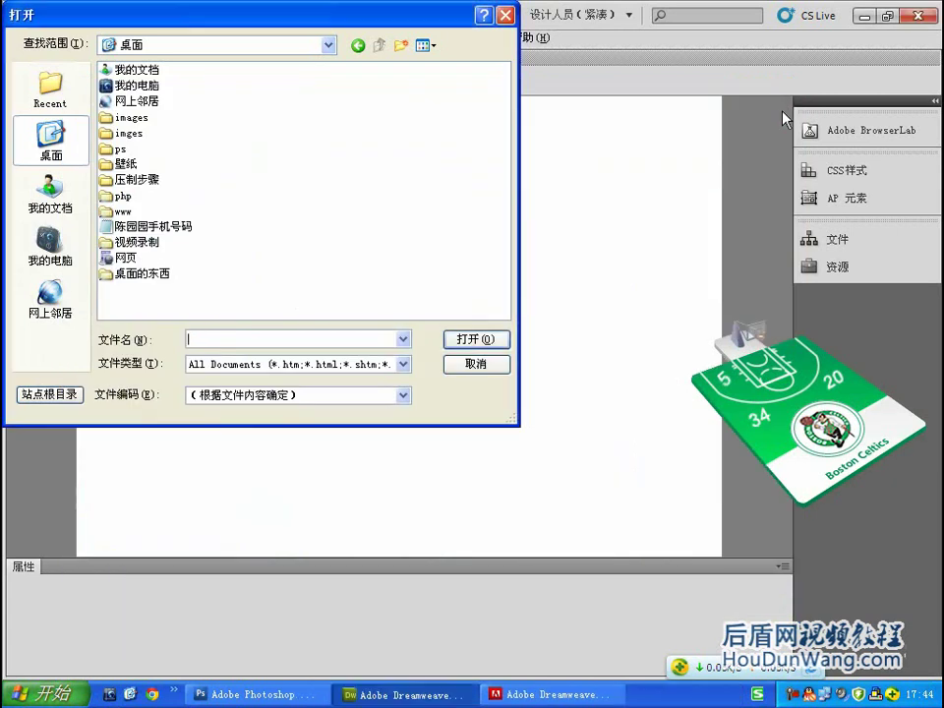
- Dismiss the Open dialog, paste the serial into the activation fields, then show the desktop
click(505, 15)
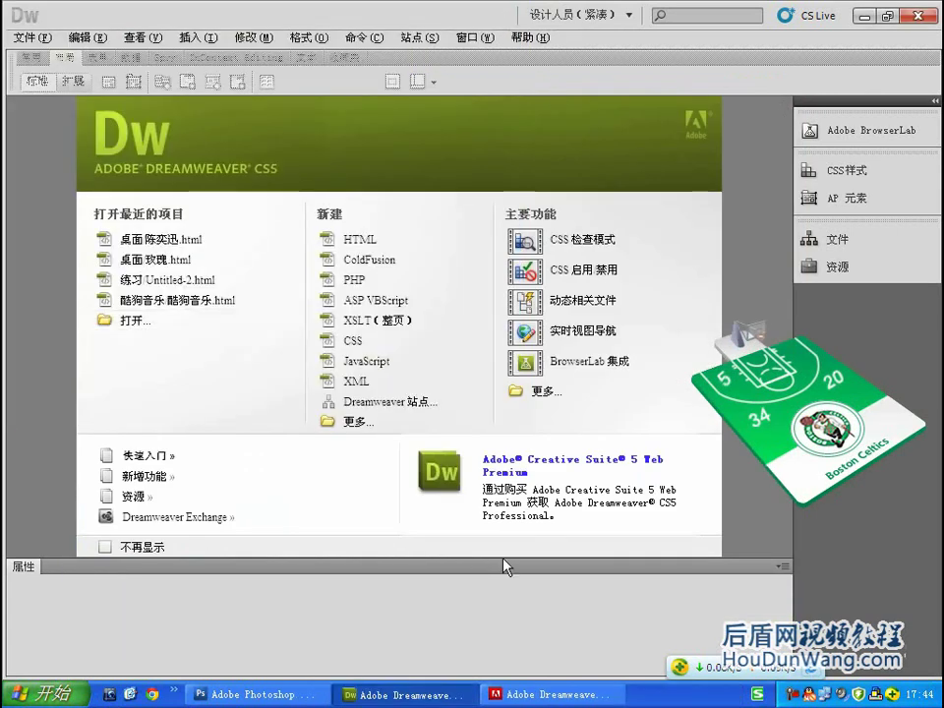
right_click(413, 296)
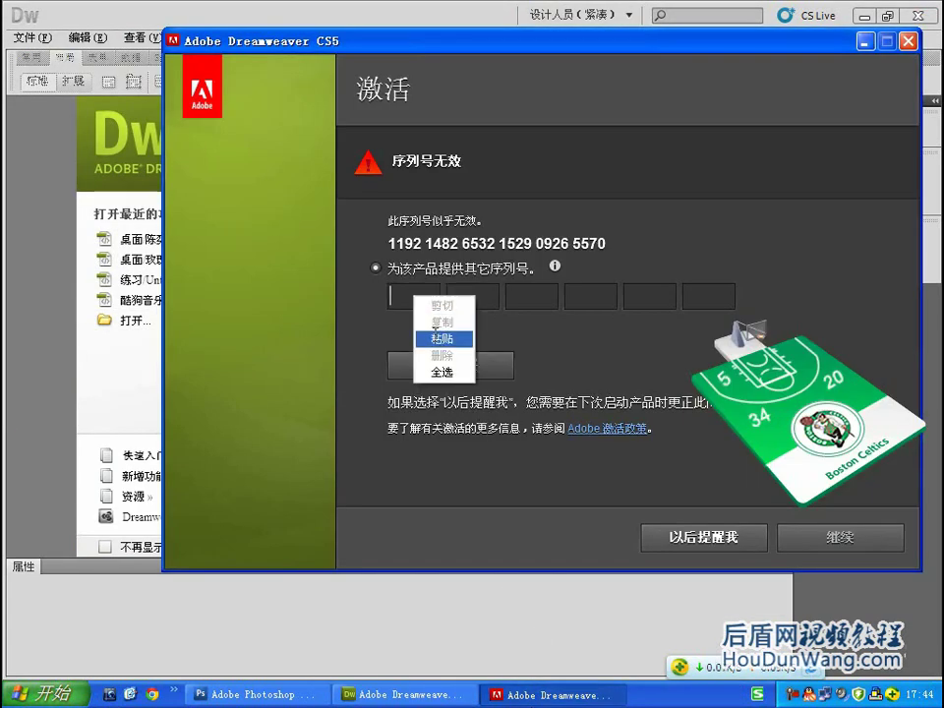
click(440, 338)
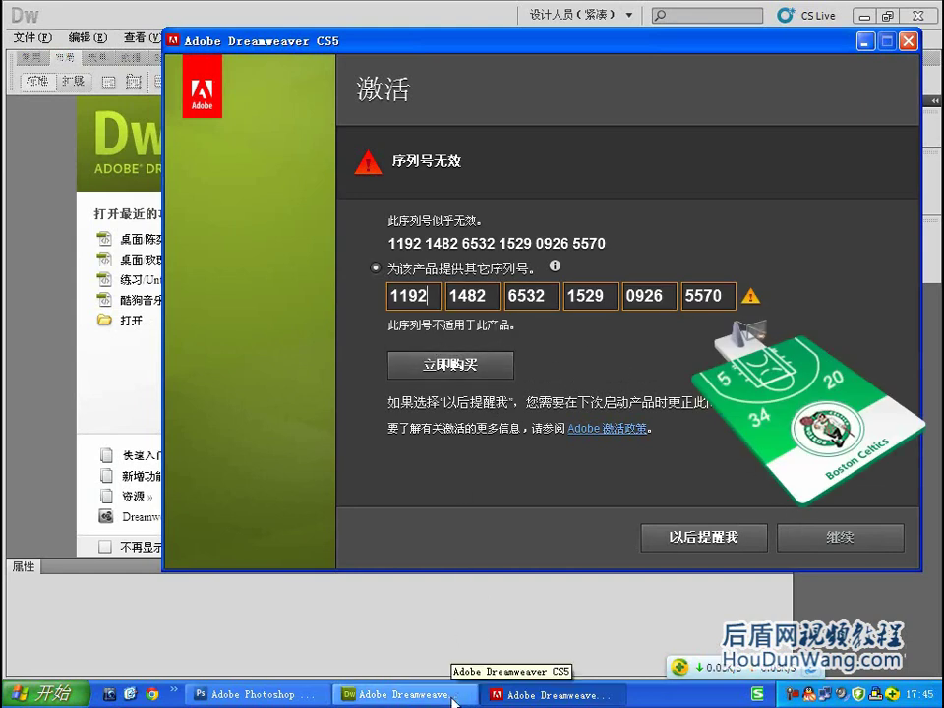
click(110, 694)
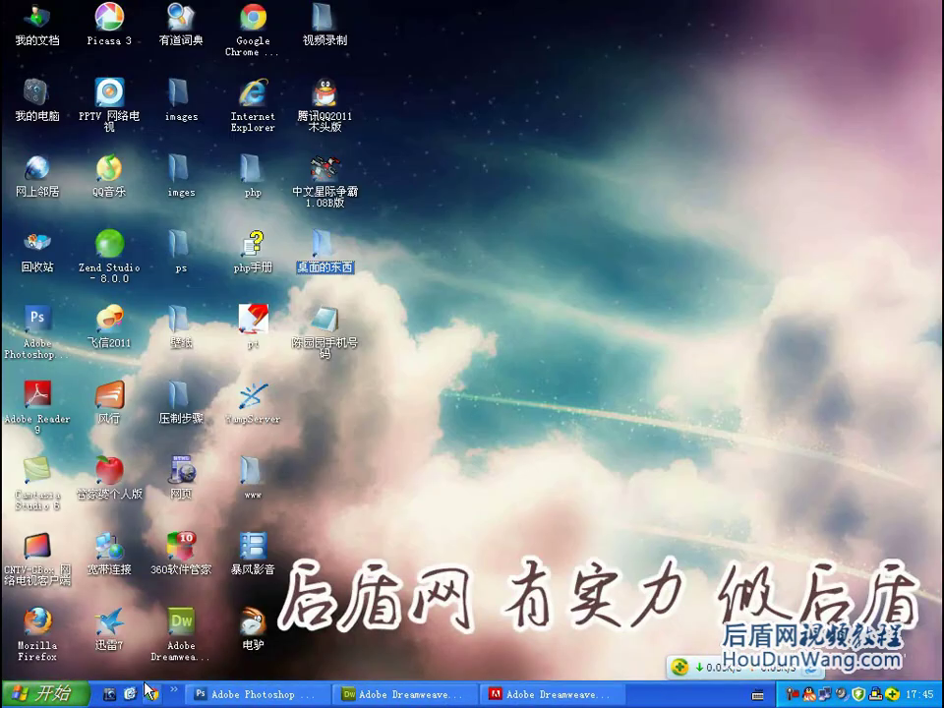
- Reopen dw序列号 in Word, select the third serial line, and return to activation
double_click(334, 242)
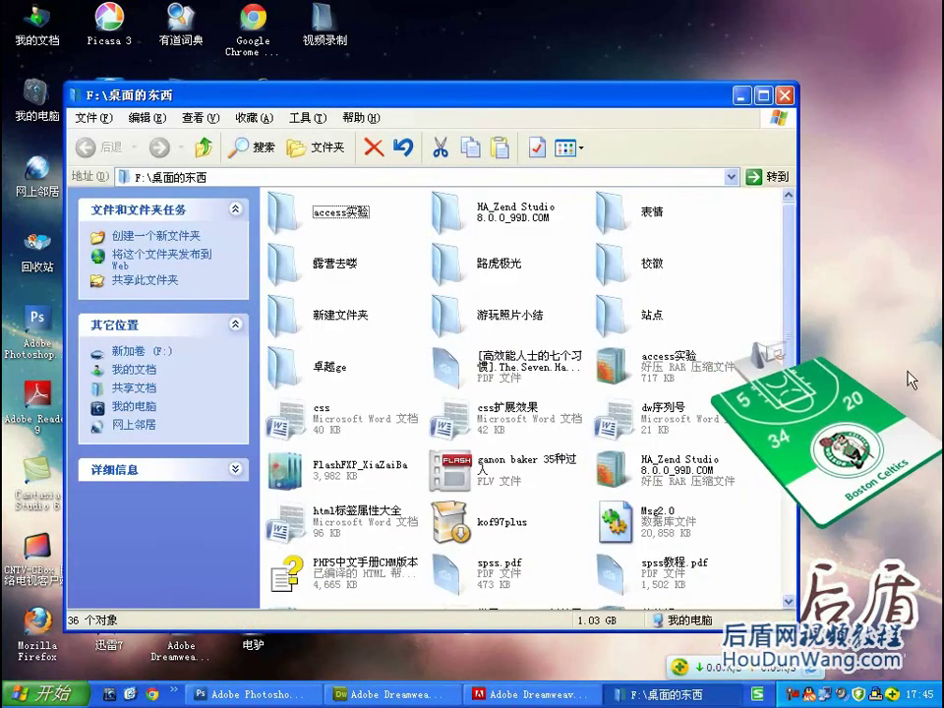
drag(650, 96, 598, 37)
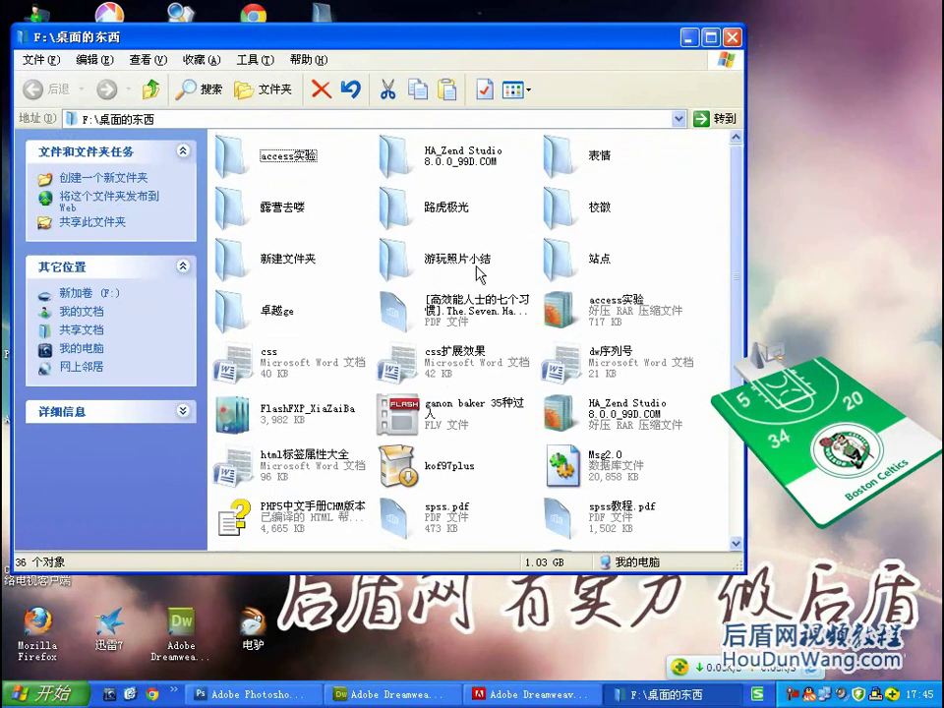
scroll(497, 228, down, 4)
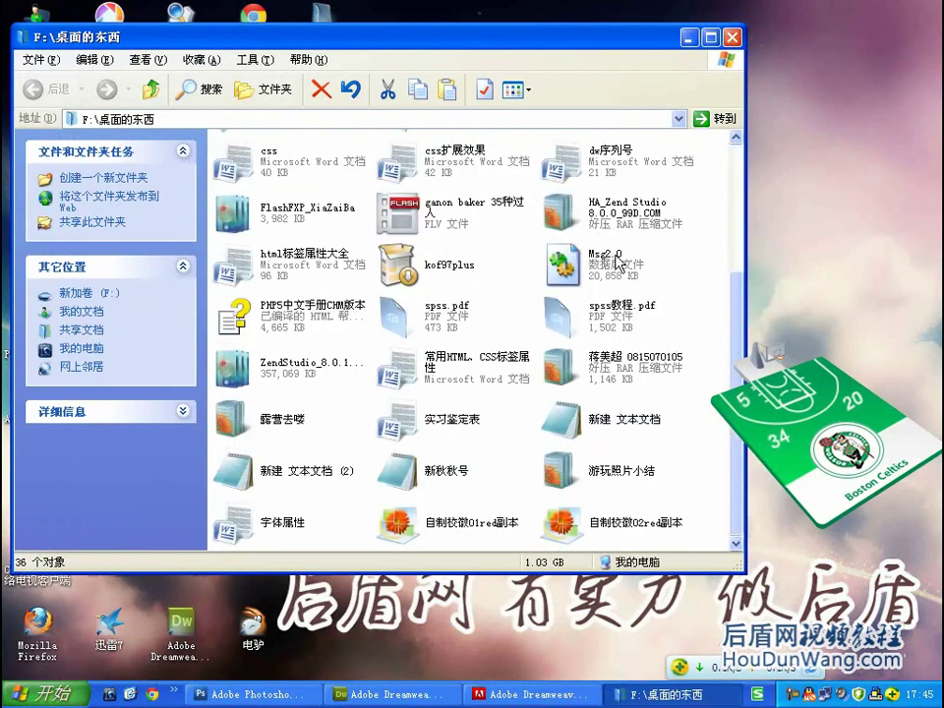
click(620, 177)
double_click(620, 177)
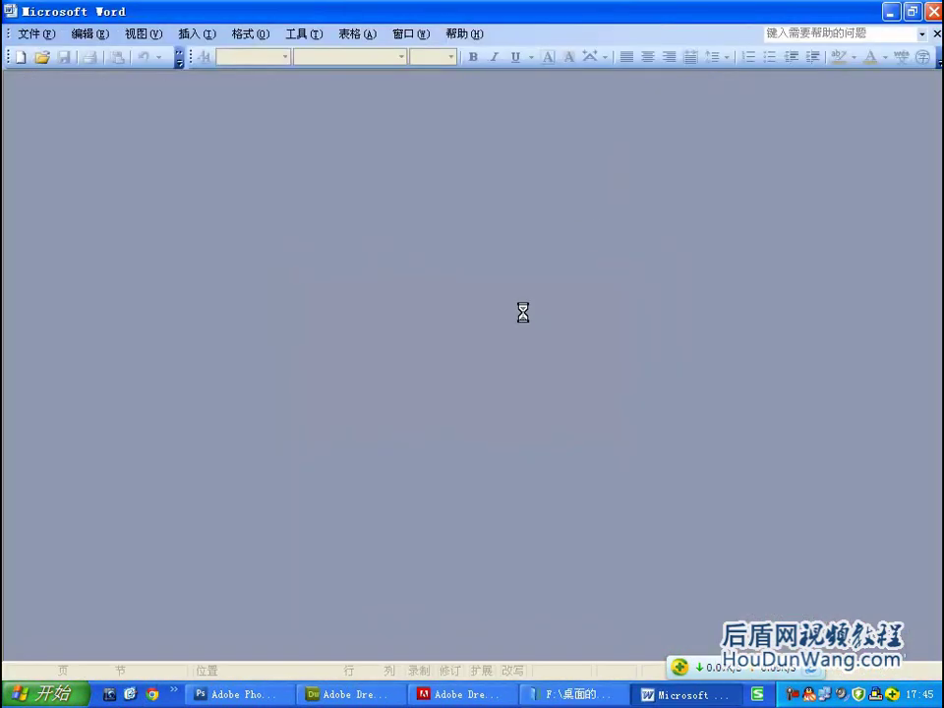
drag(414, 269, 200, 268)
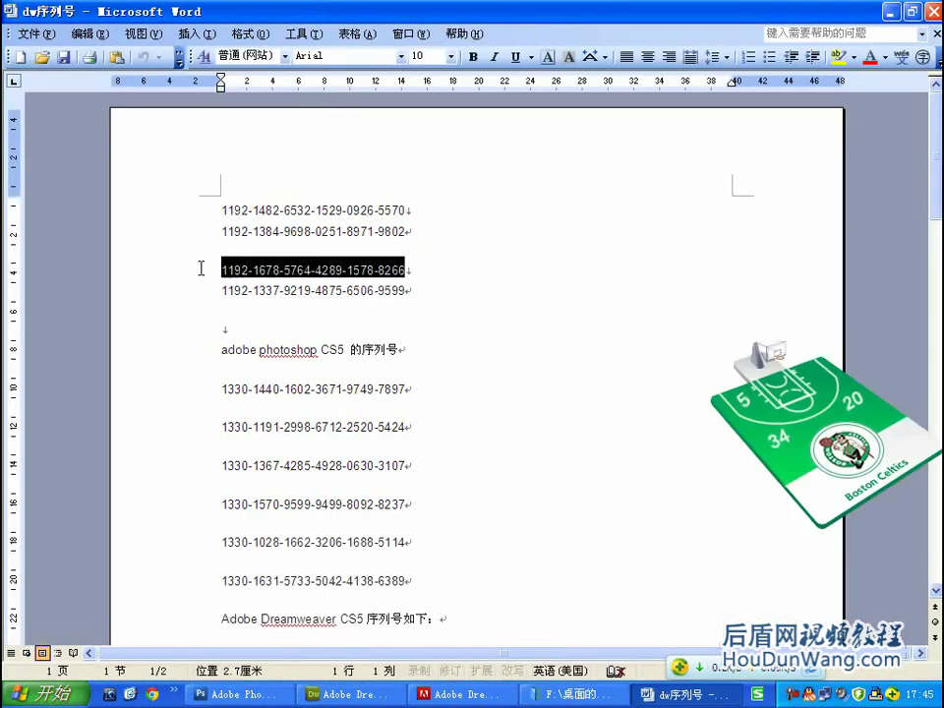
click(460, 695)
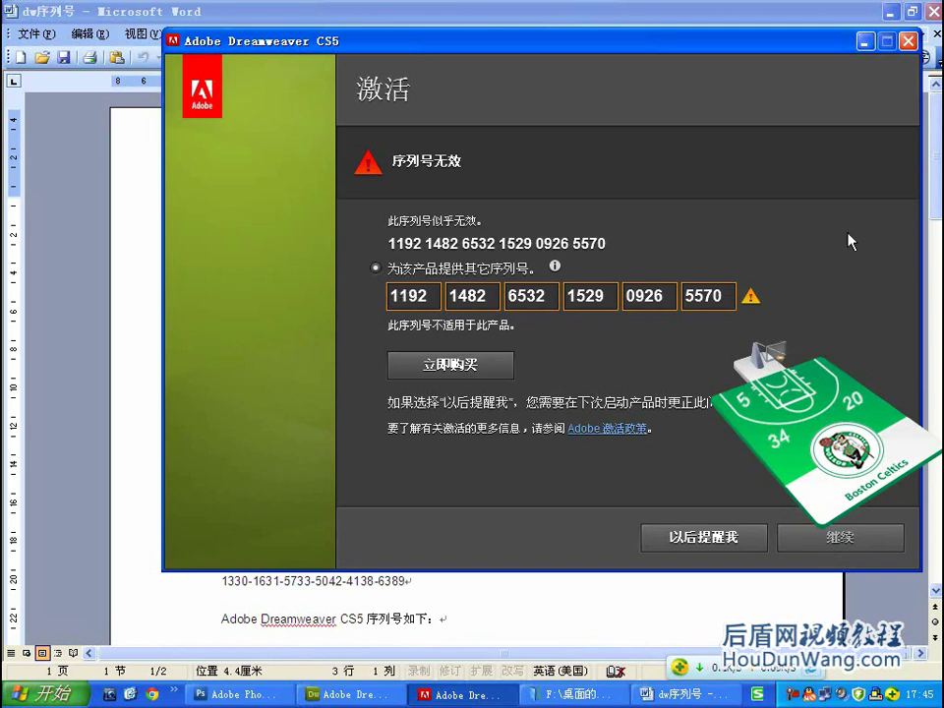
click(908, 41)
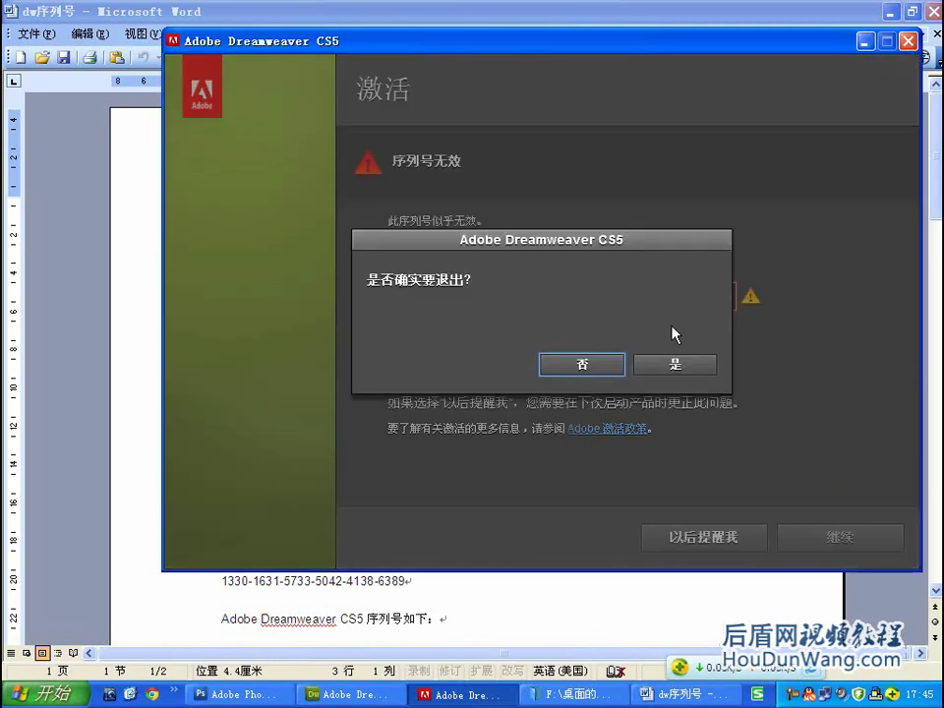
- Decline quitting, paste the third serial, continue activation, then close Word and the folder
click(617, 372)
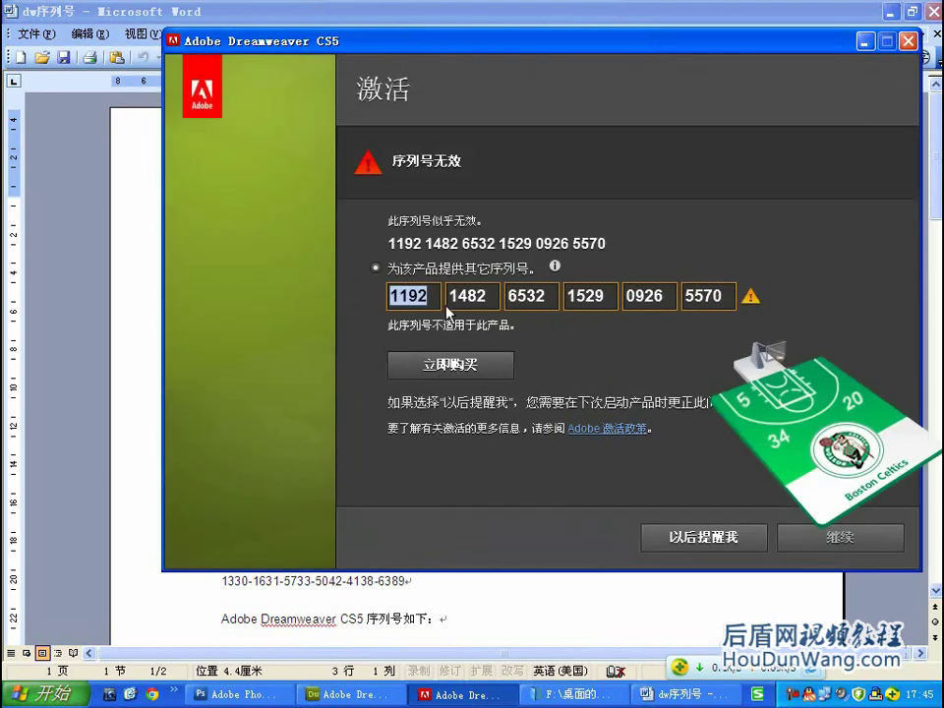
key(ctrl+v)
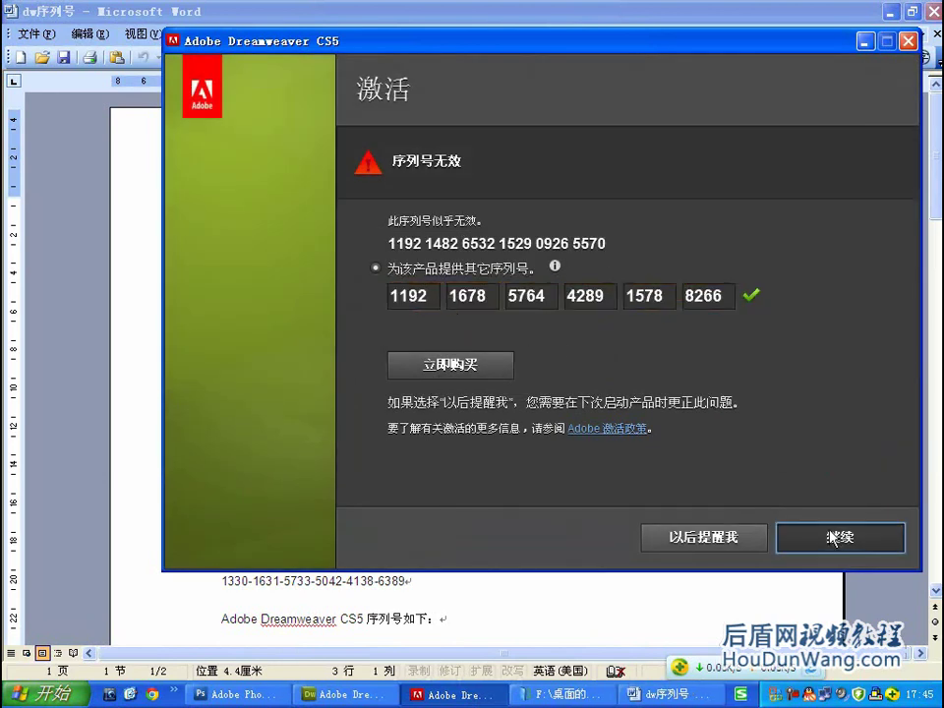
click(832, 538)
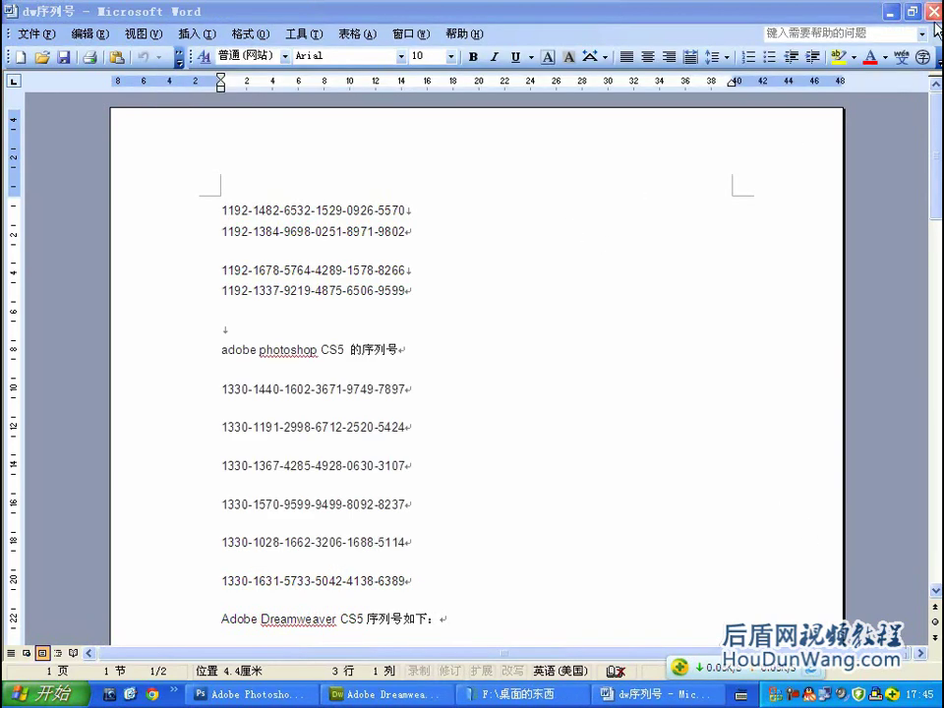
click(931, 11)
click(734, 38)
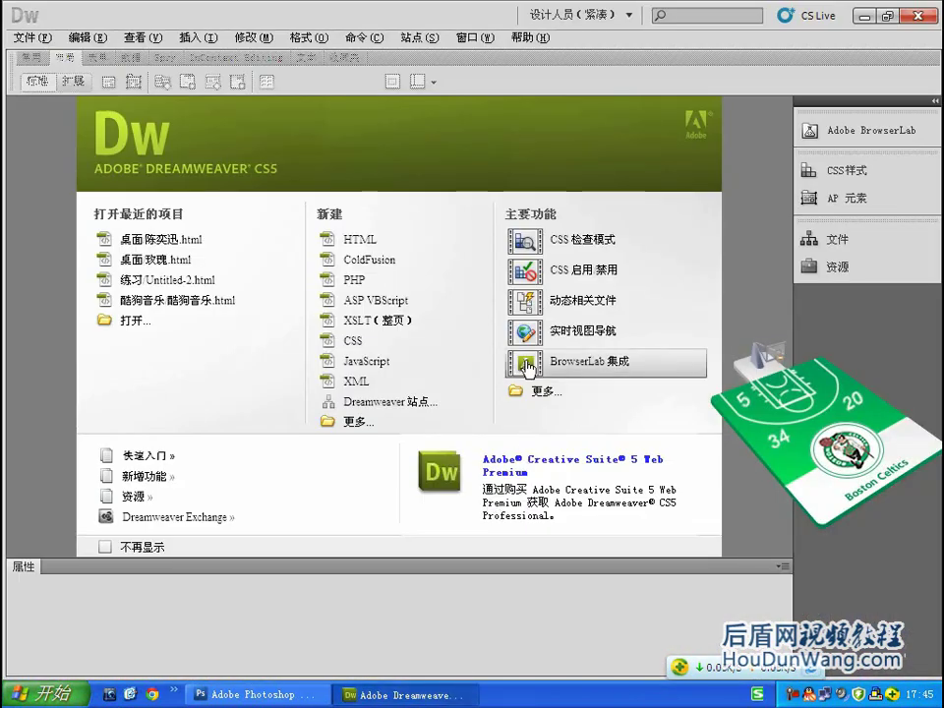
- Open the 网页 page from the desktop in Dreamweaver
click(158, 334)
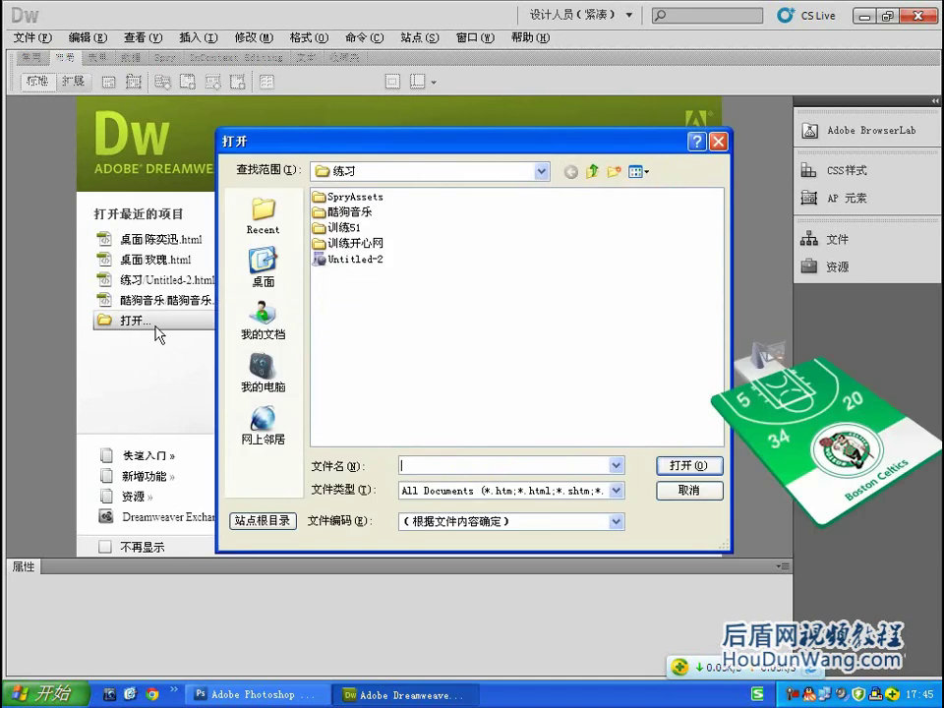
click(262, 264)
click(339, 383)
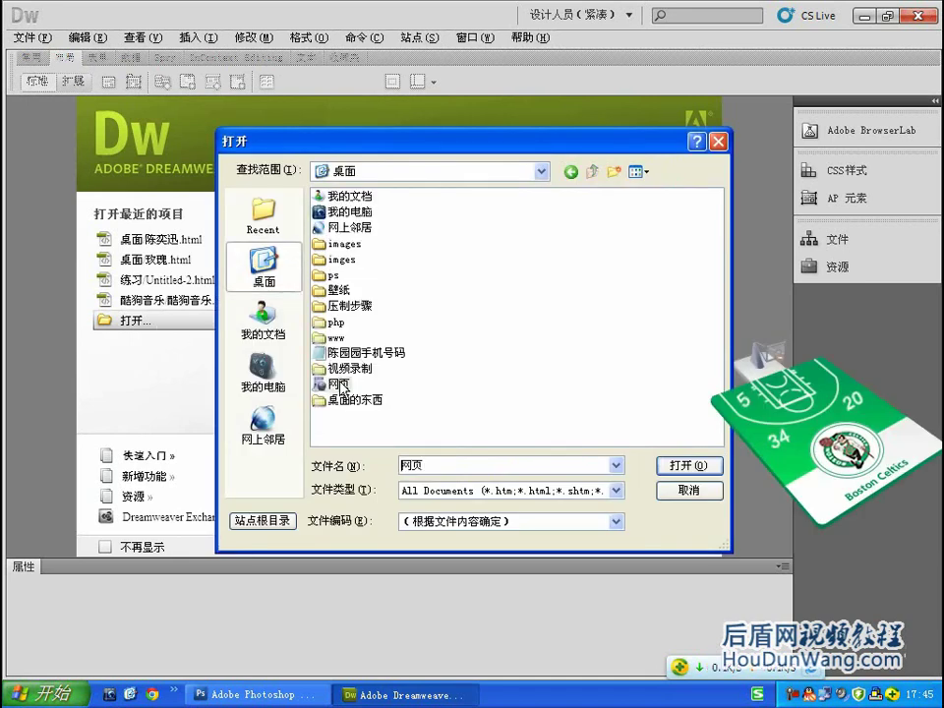
click(686, 466)
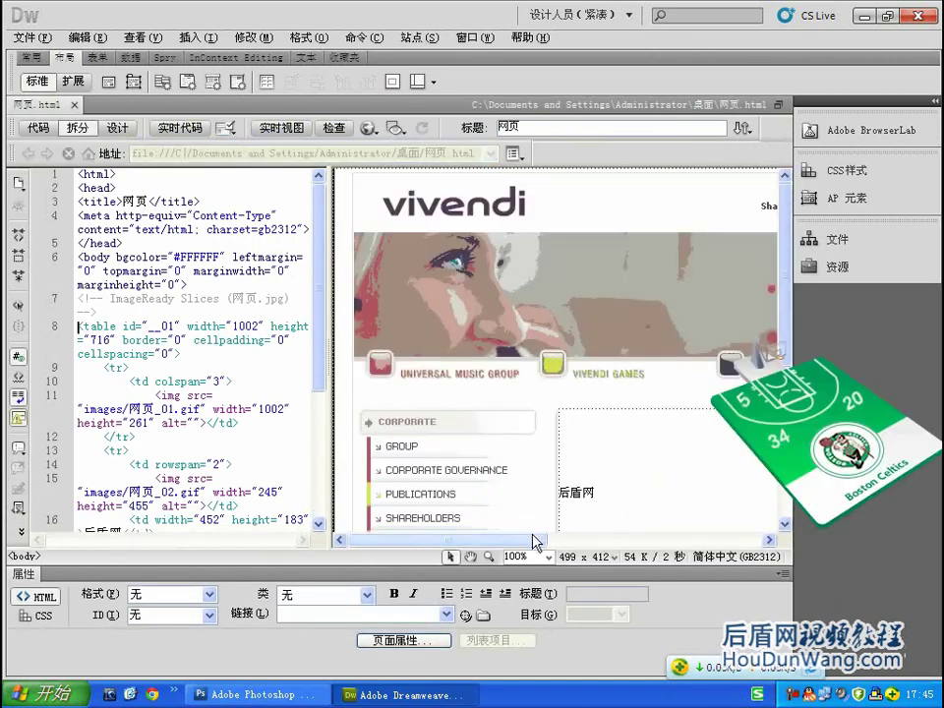
- Inspect the 后盾网 text cell in design view, then switch back to Photoshop
drag(533, 542, 558, 541)
drag(787, 317, 766, 394)
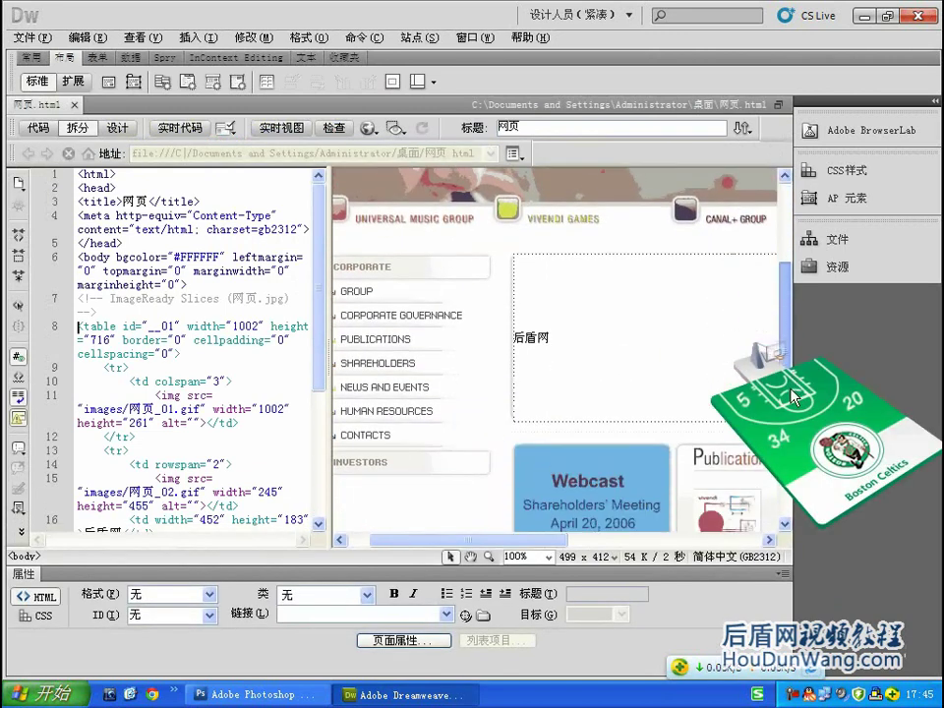
click(594, 319)
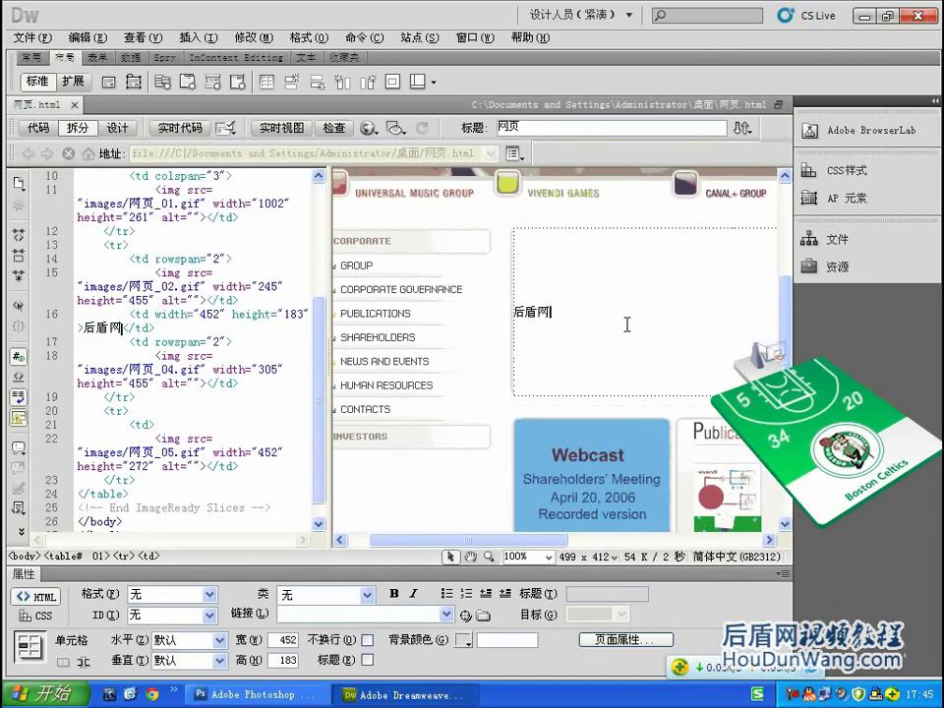
drag(492, 540, 566, 540)
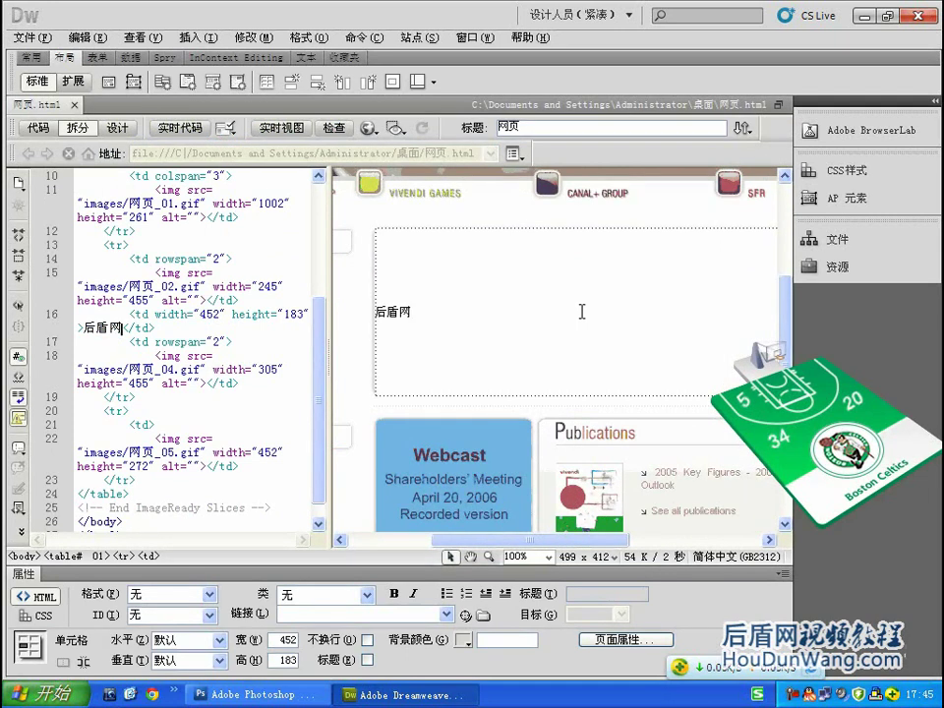
click(254, 695)
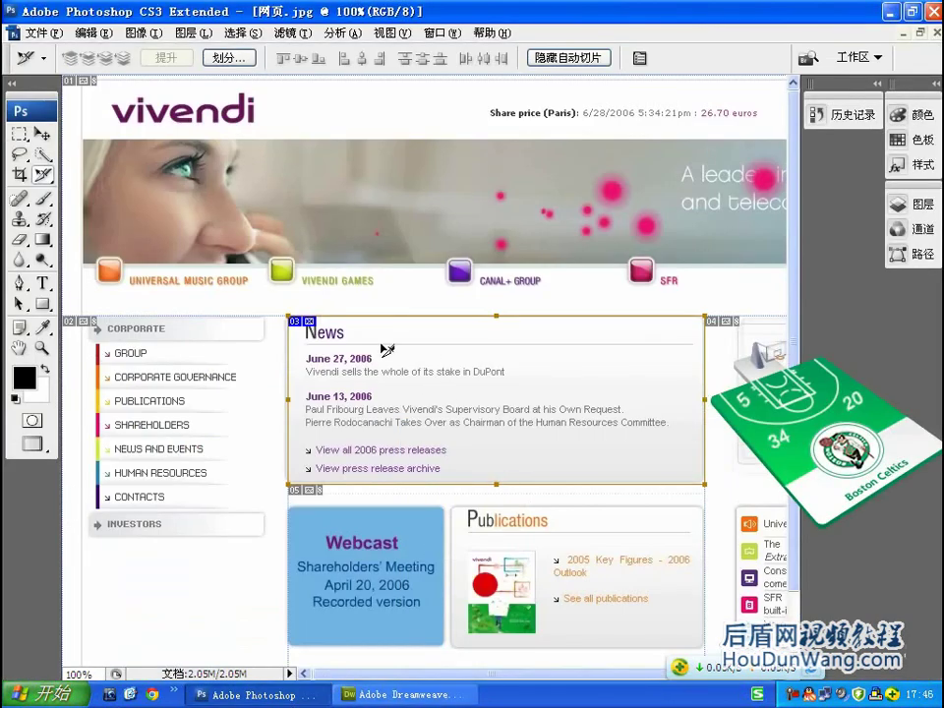
- Set the News slice's Slice Type to Image, then return to Dreamweaver
right_click(593, 366)
click(630, 395)
click(528, 212)
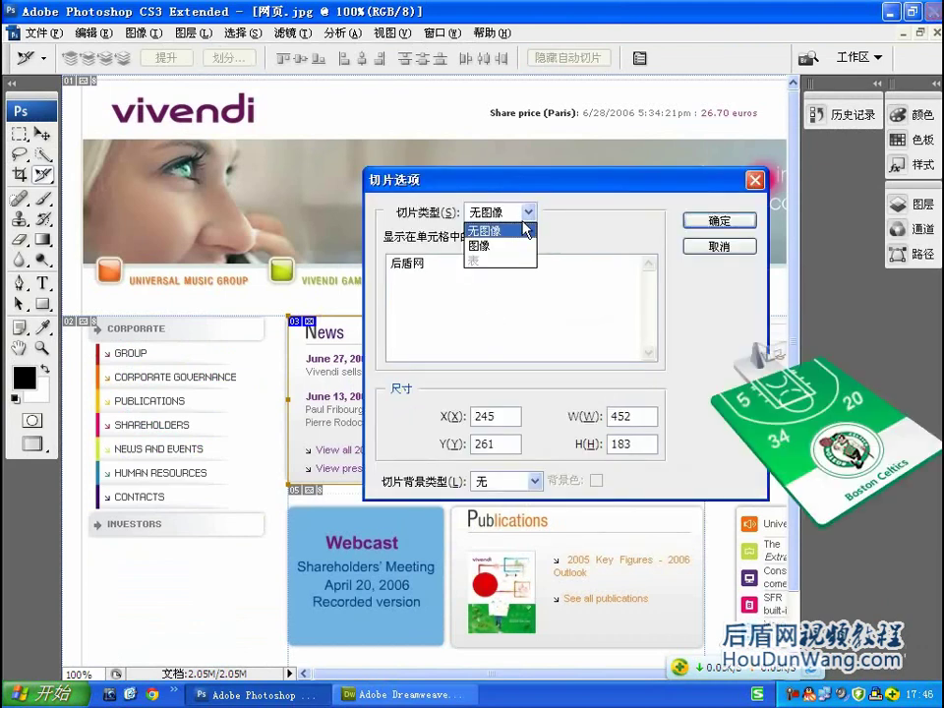
click(500, 242)
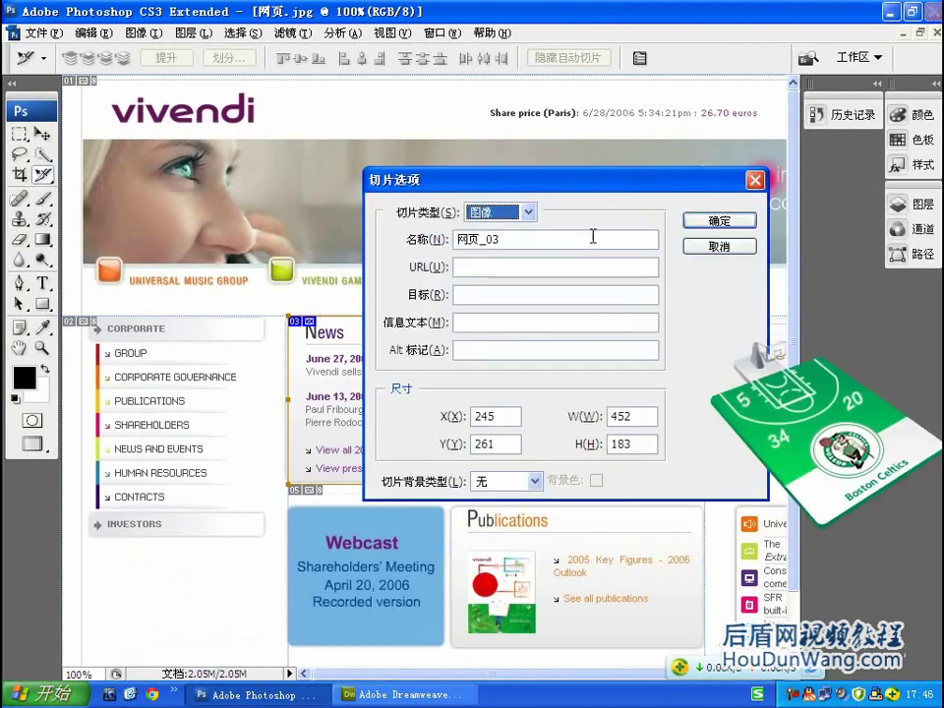
click(720, 220)
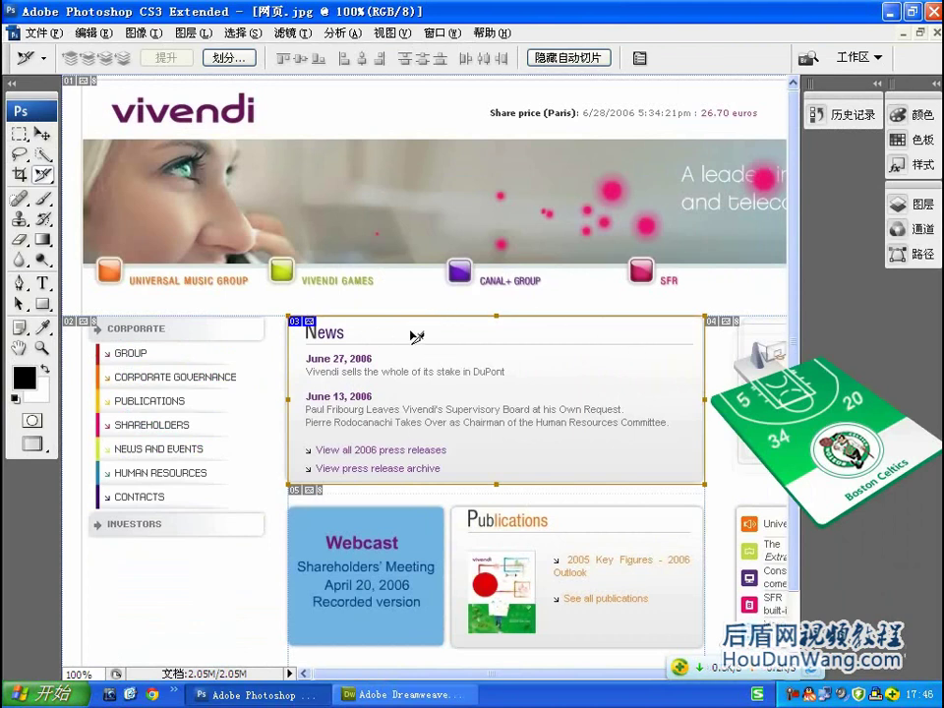
click(403, 694)
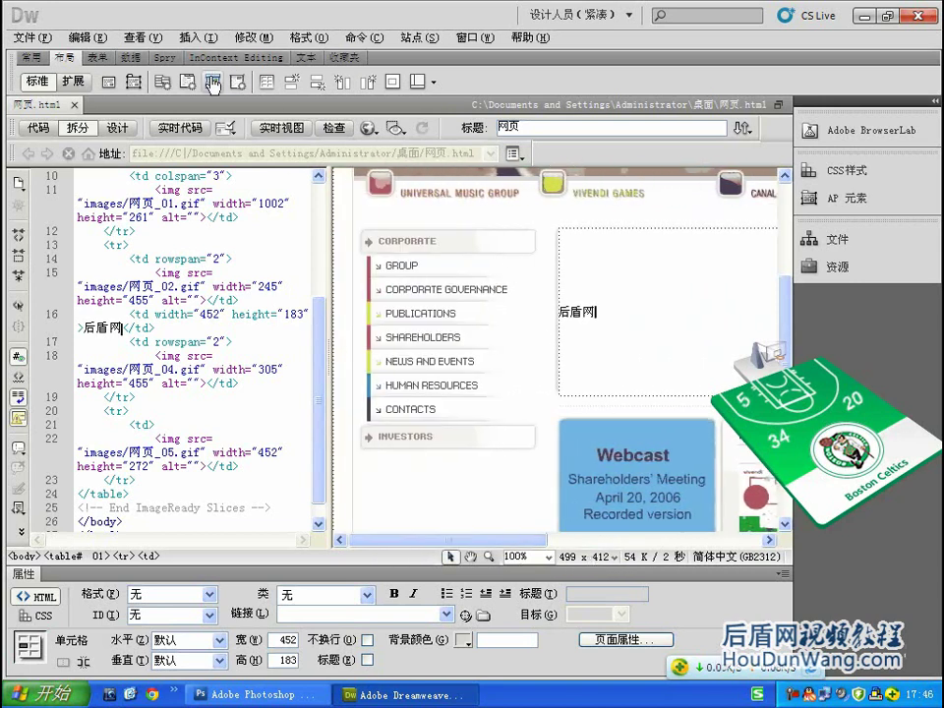
- Start View > Tracing Image > Load, then cancel the file choice
click(137, 37)
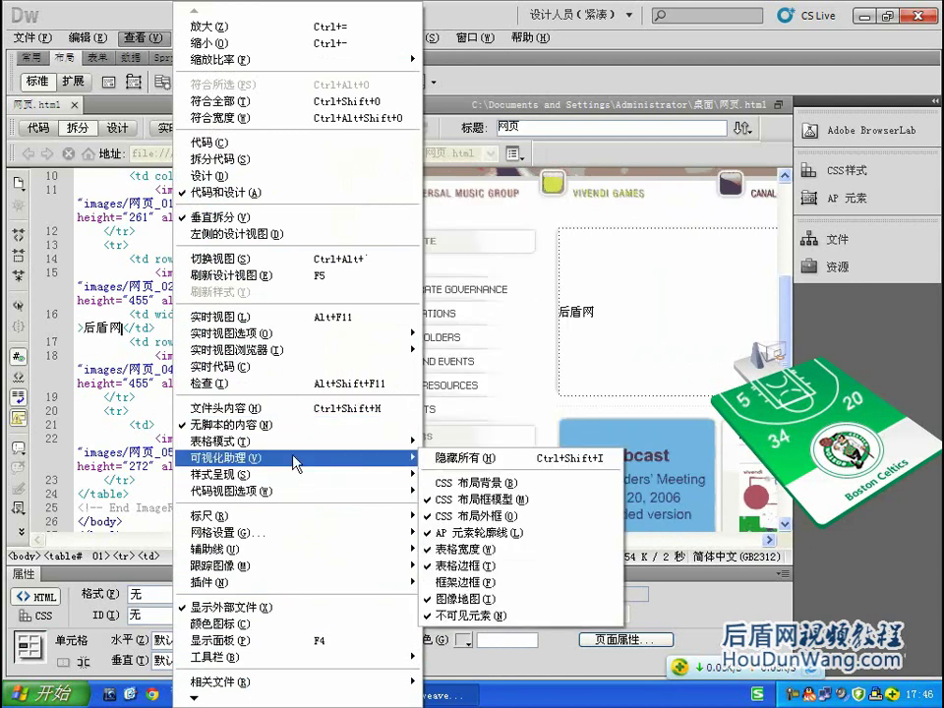
mouse_move(256, 565)
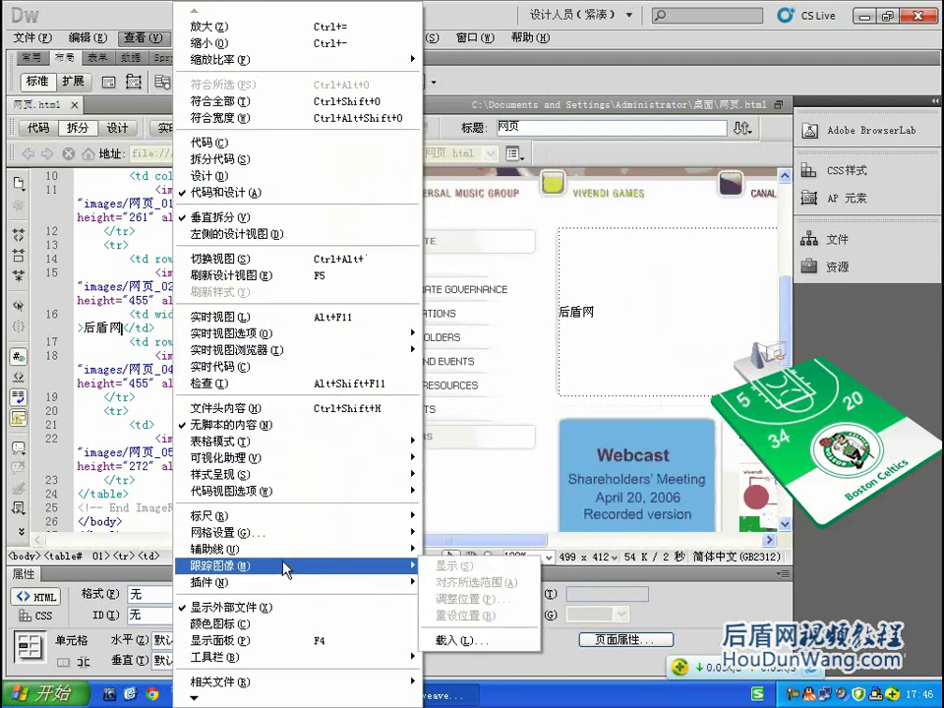
click(473, 641)
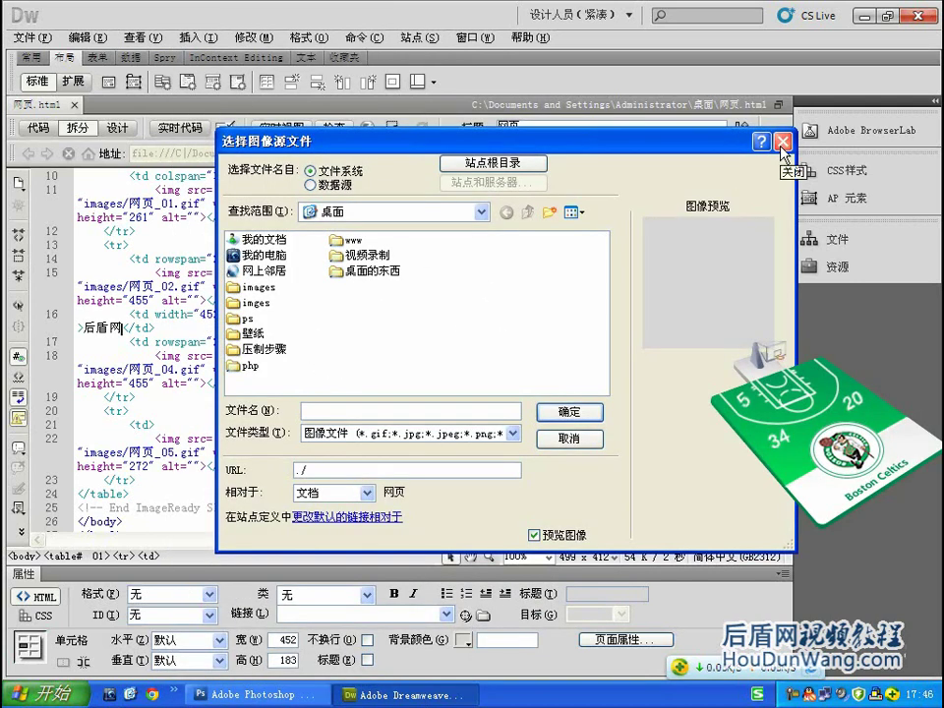
click(783, 143)
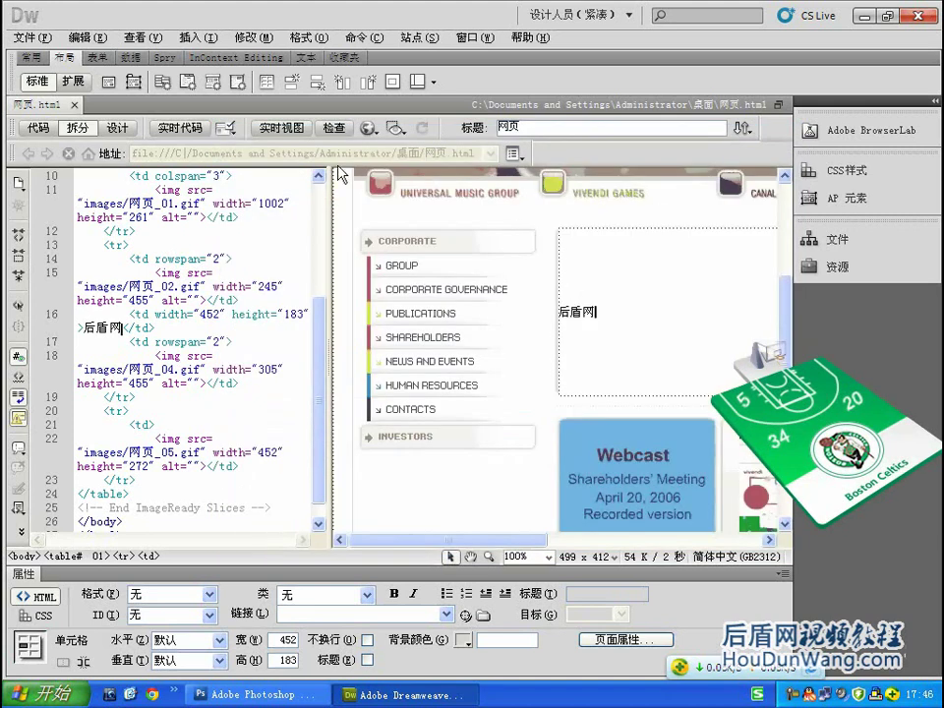
- Select and deselect the 后盾网 text in its cell, then minimise Dreamweaver
click(693, 264)
drag(472, 540, 475, 540)
double_click(620, 305)
click(643, 312)
click(867, 15)
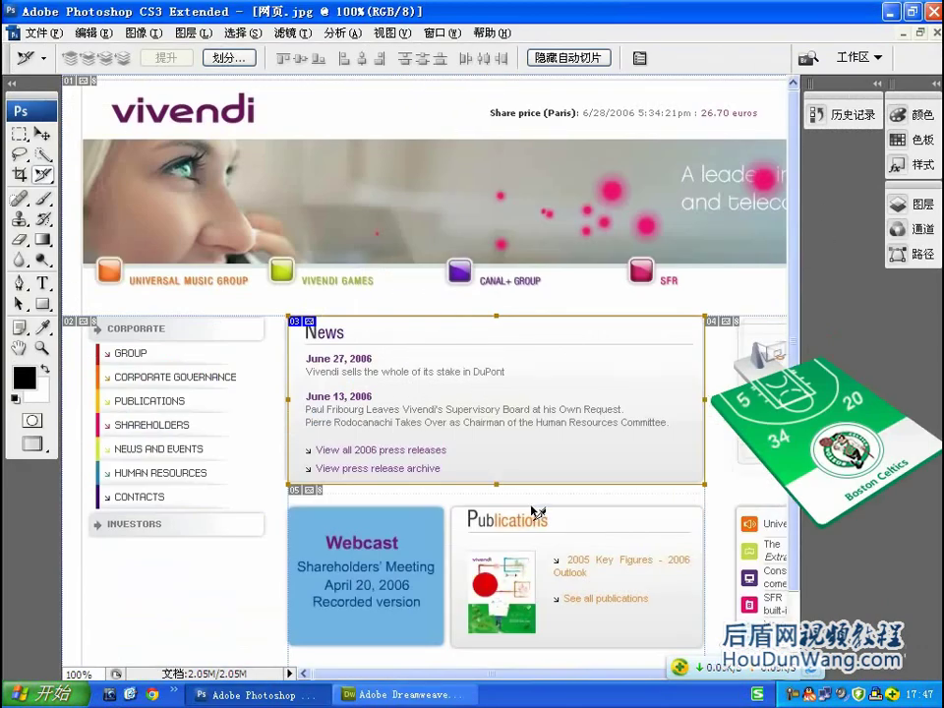
- Set the News slice to No Image, checking X position 245 and background None
click(393, 695)
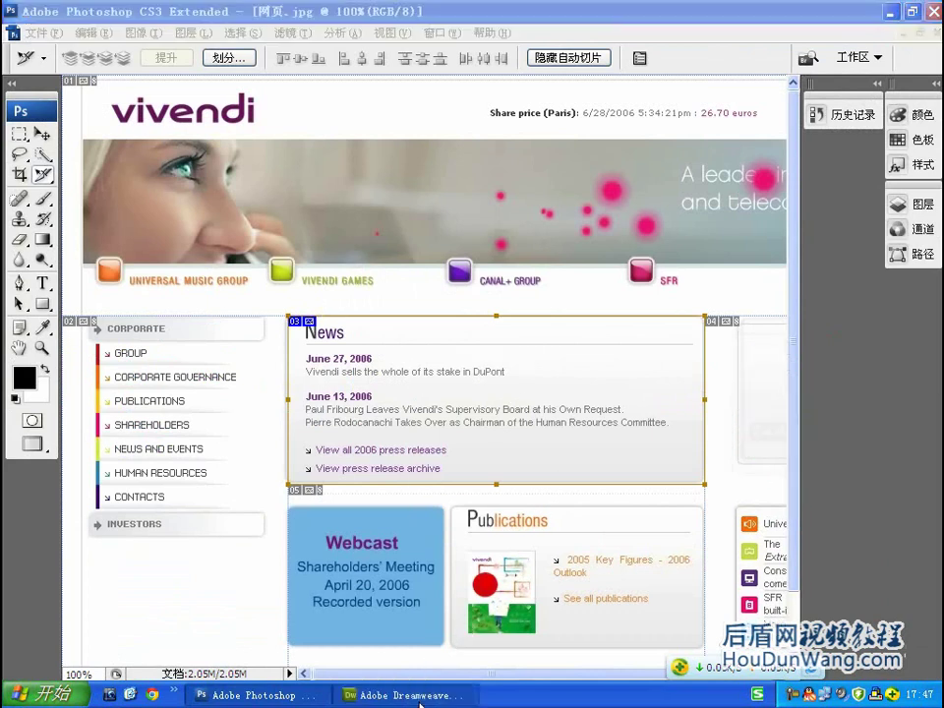
click(303, 699)
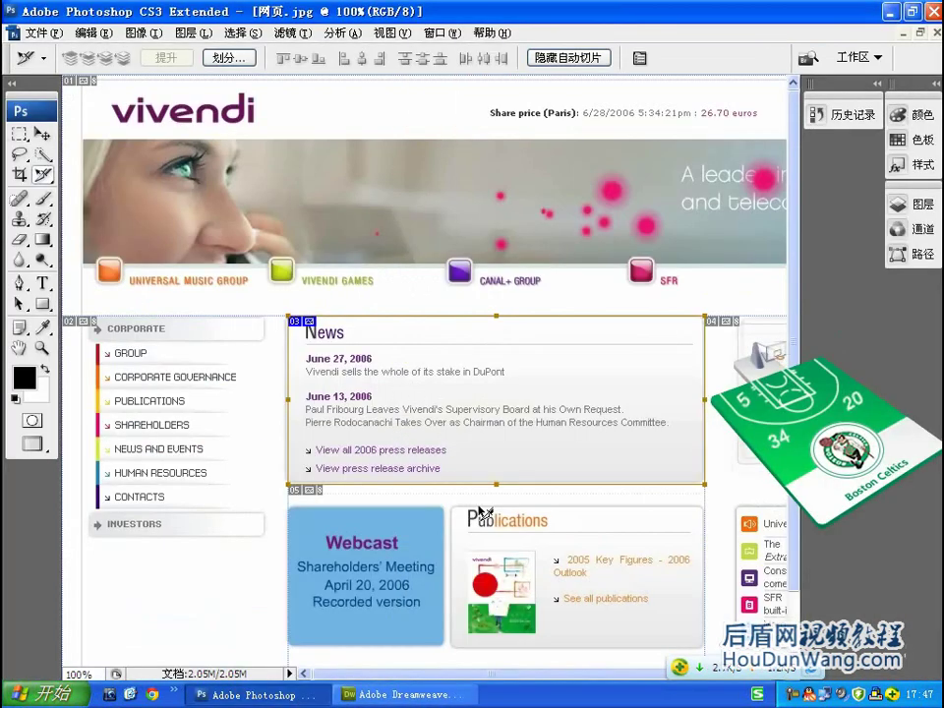
right_click(492, 385)
click(541, 407)
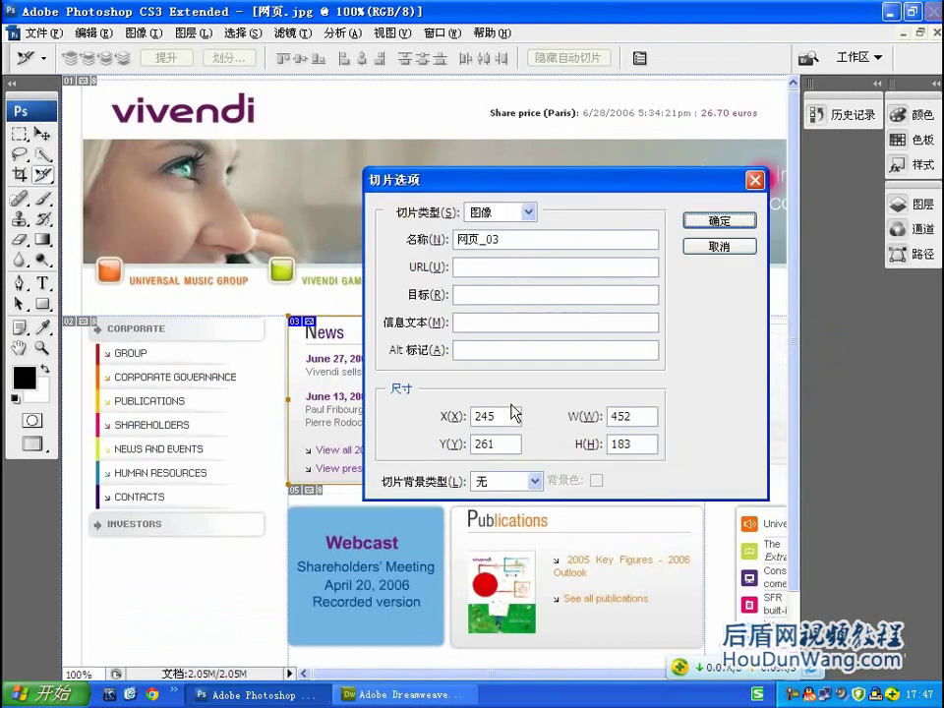
click(527, 213)
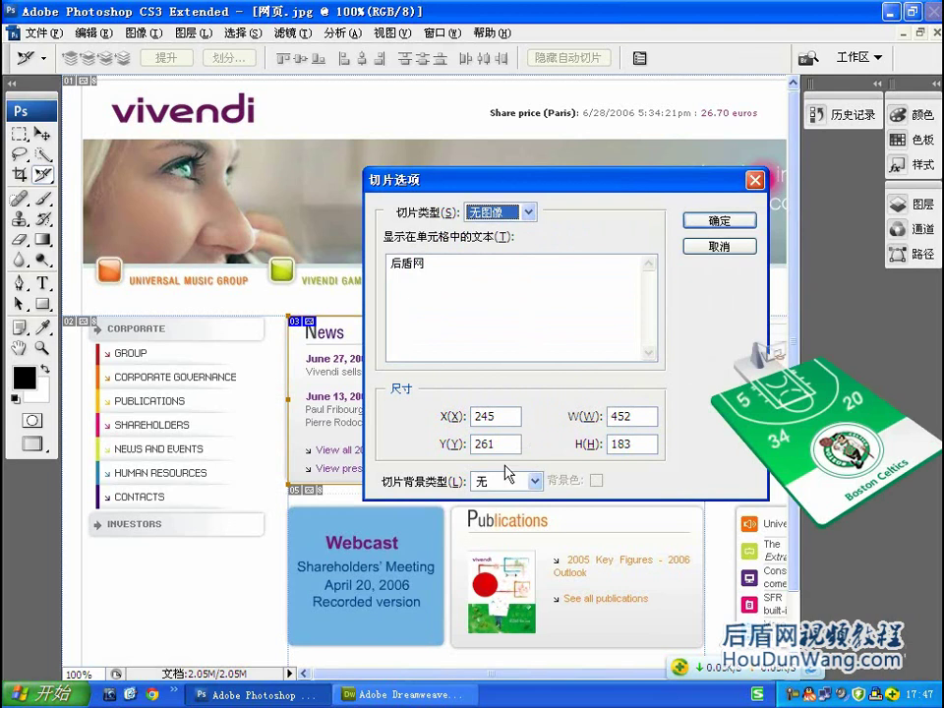
mouse_move(522, 180)
mouse_down()
mouse_move(641, 74)
mouse_move(391, 17)
mouse_up()
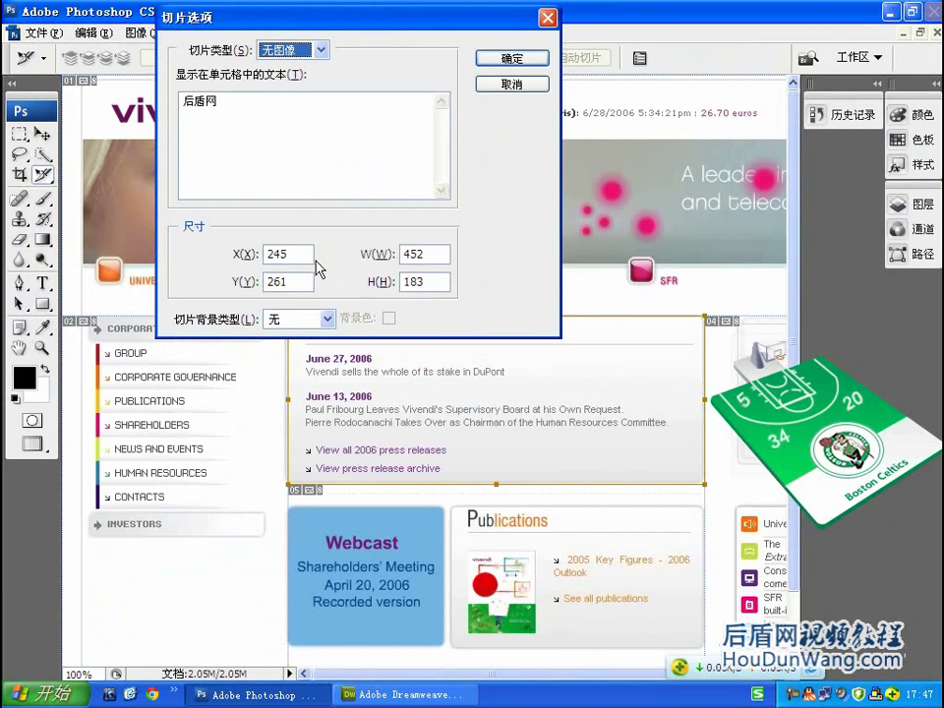
double_click(266, 256)
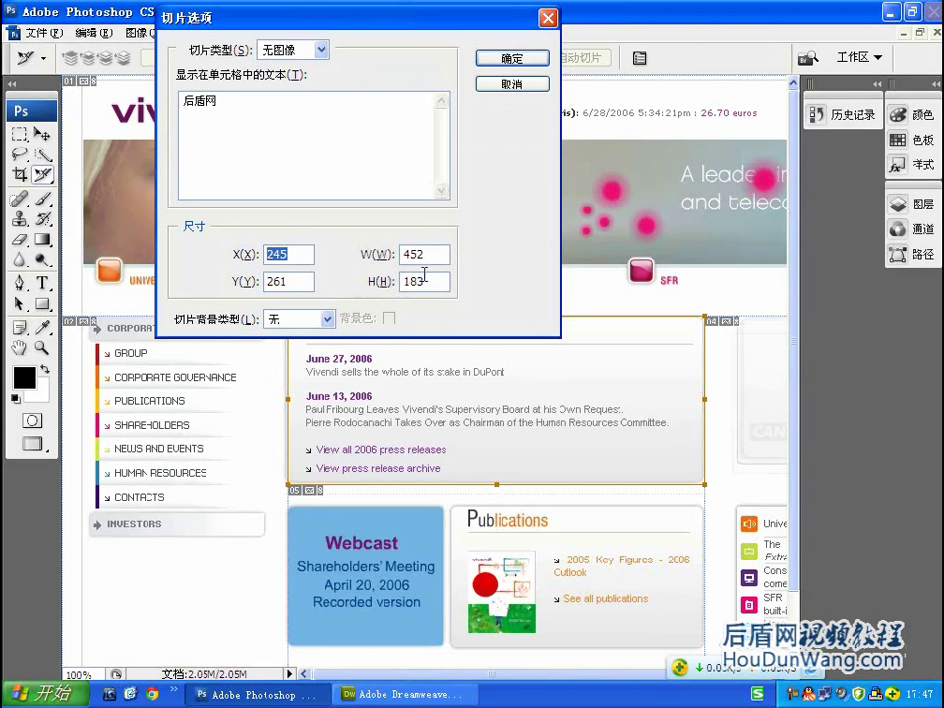
drag(361, 30, 469, 72)
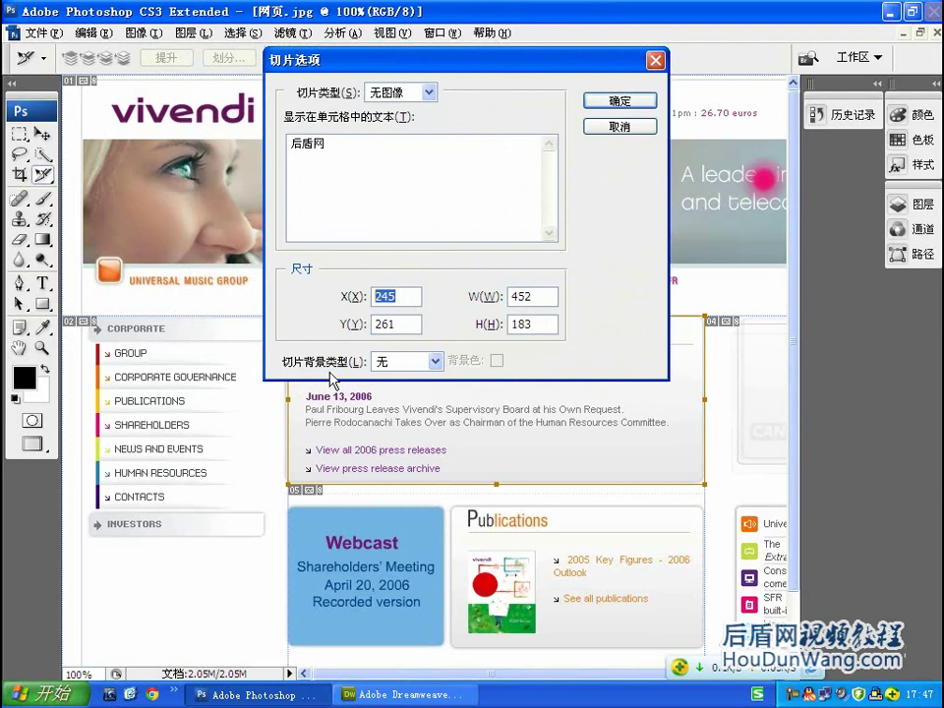
click(433, 362)
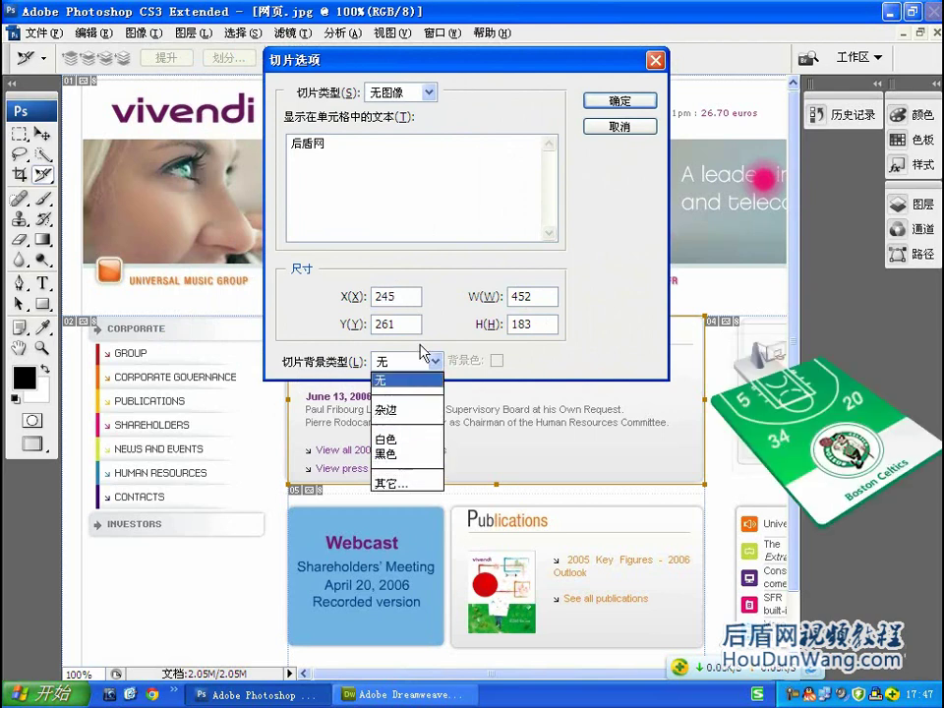
click(434, 359)
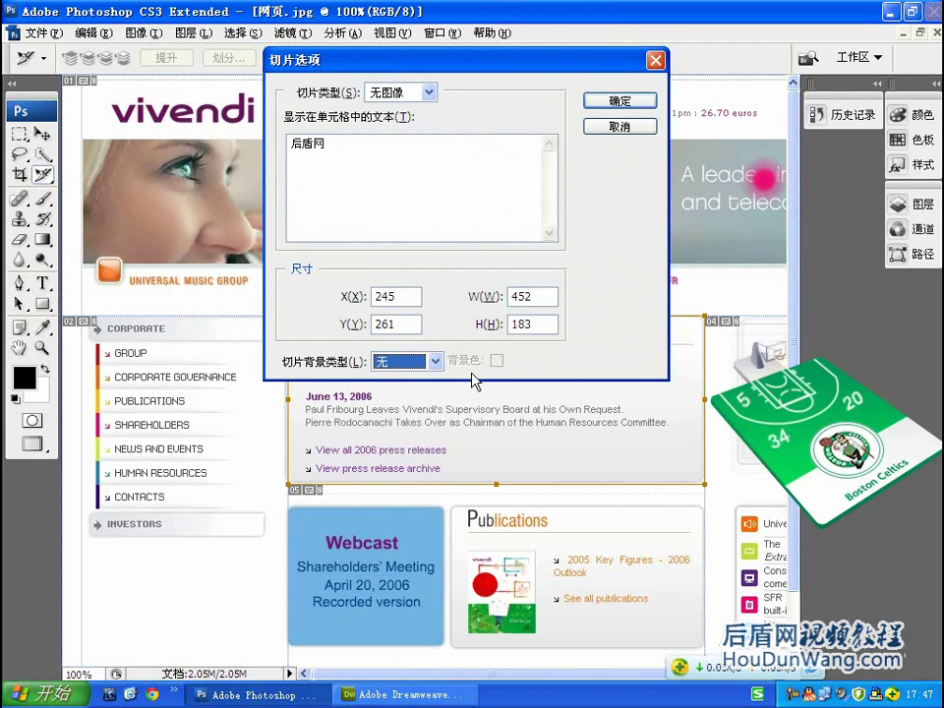
- Toggle the slice type between Image and No Image, finishing on Image
click(423, 93)
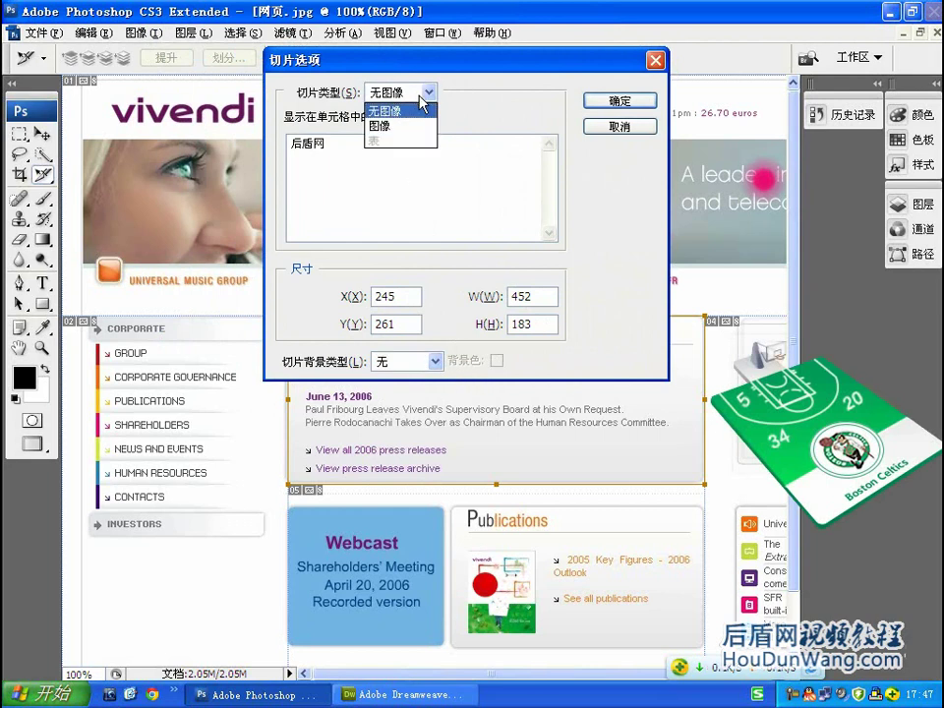
click(379, 126)
click(436, 362)
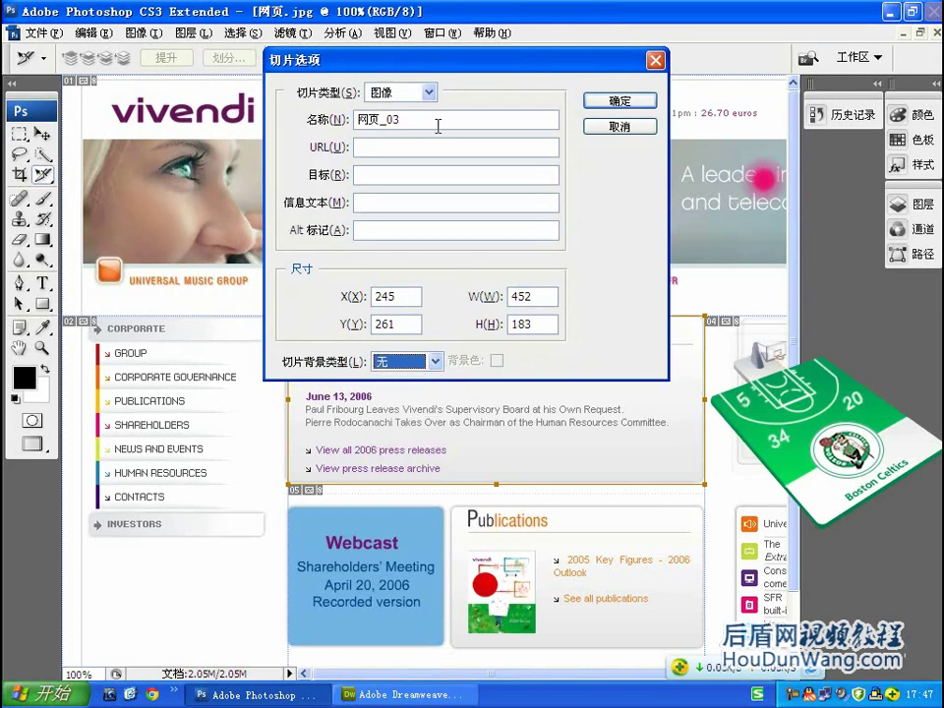
click(429, 93)
click(393, 105)
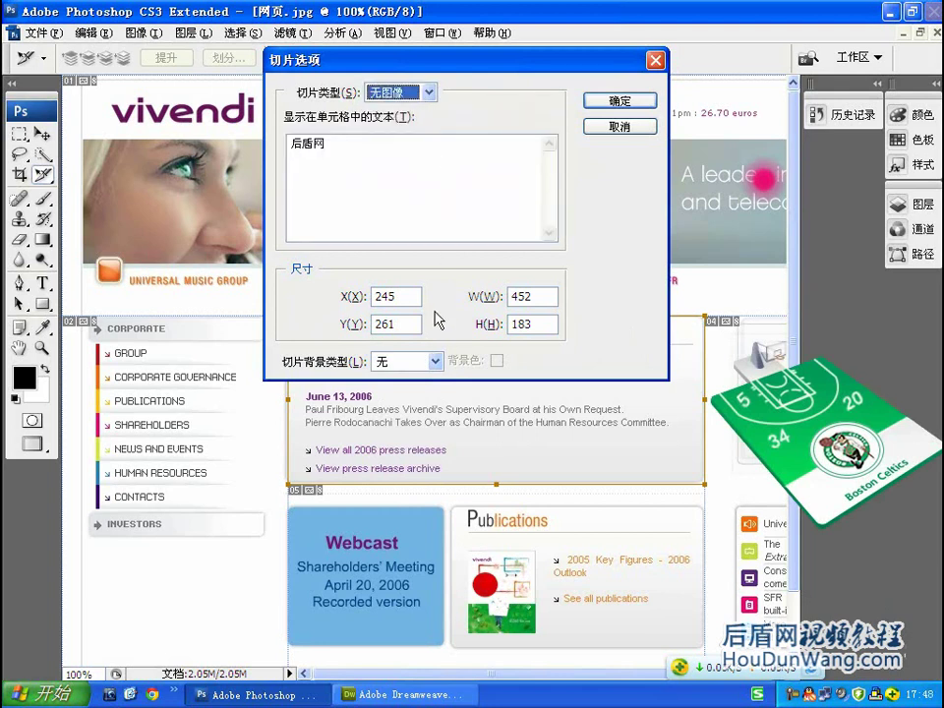
click(433, 93)
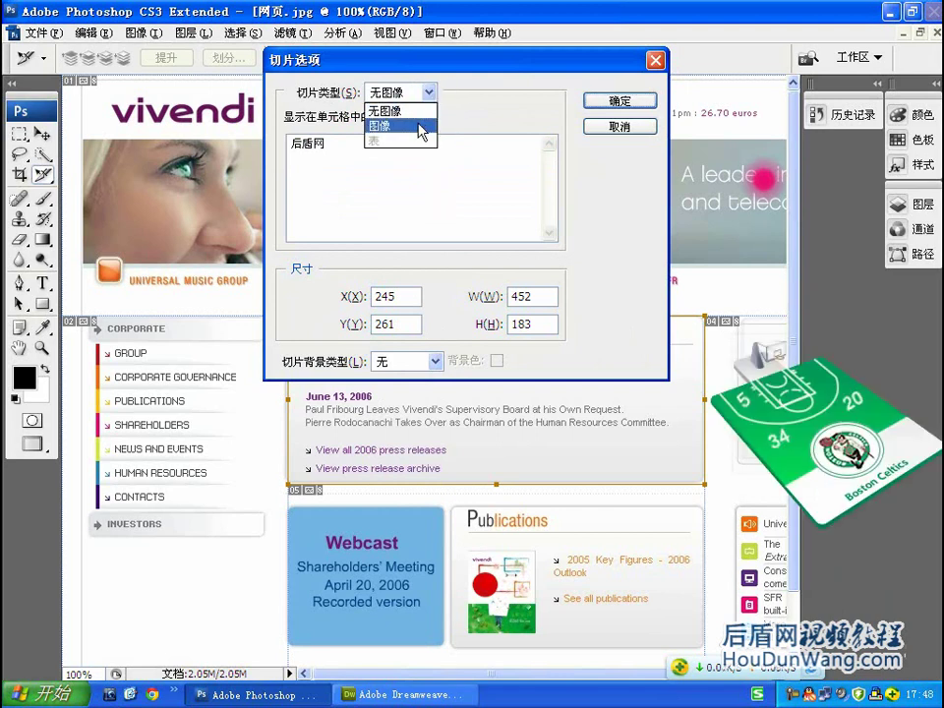
click(413, 126)
- Replace the slice name 网页_03 with 文本 and confirm with OK
drag(507, 68, 469, 170)
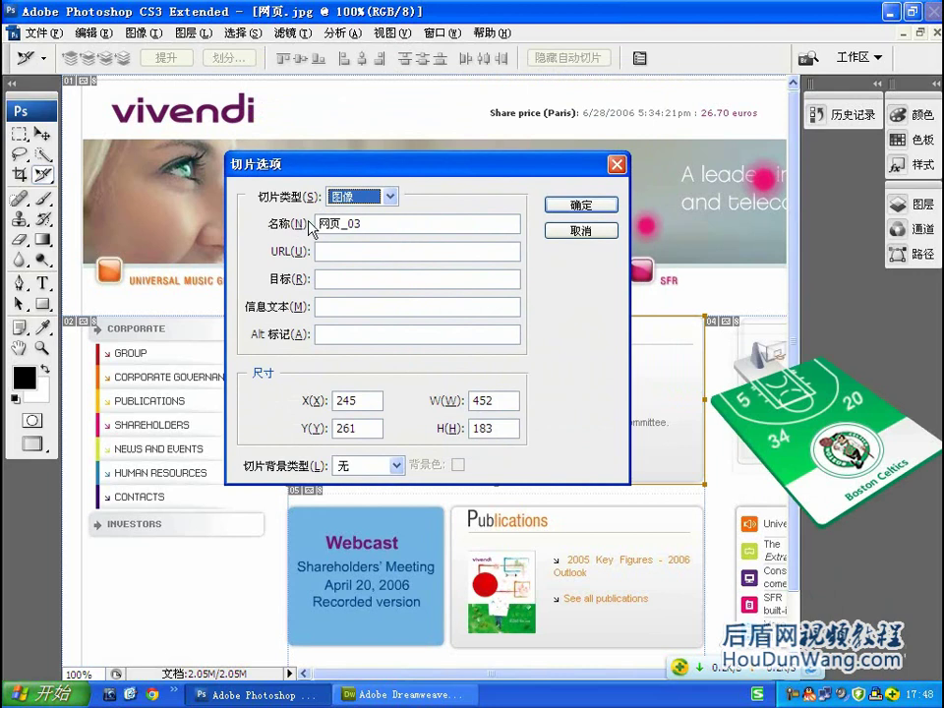
drag(372, 224, 320, 223)
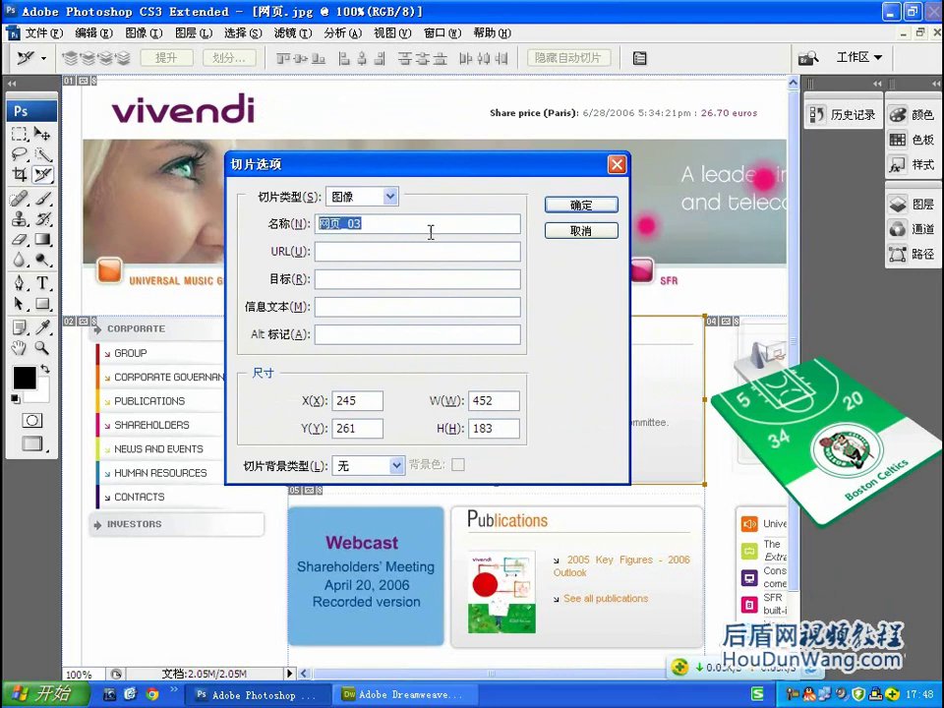
drag(340, 158, 347, 152)
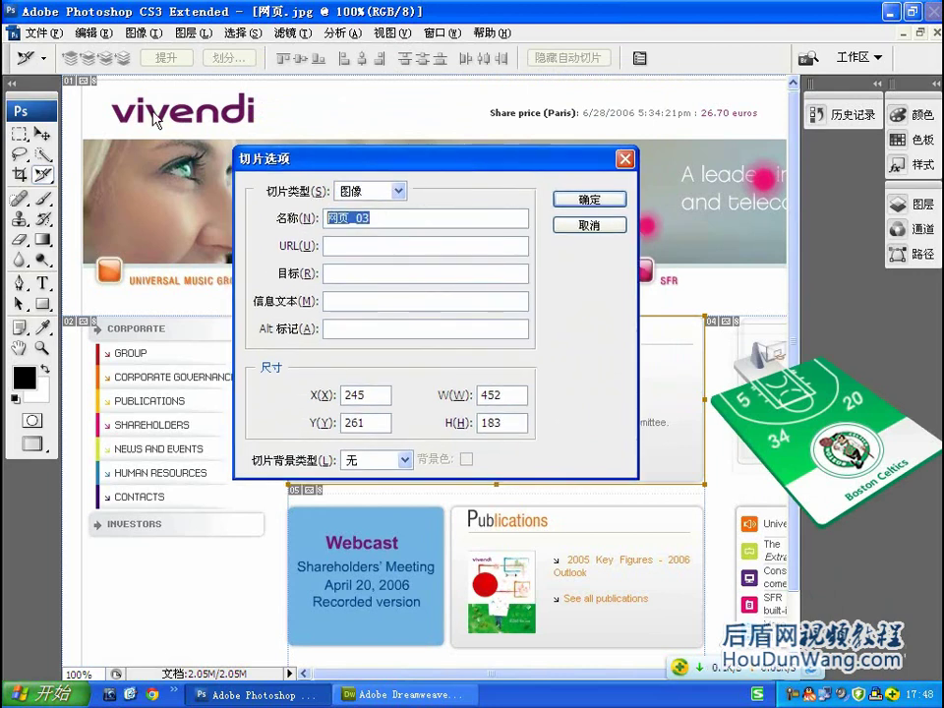
click(378, 217)
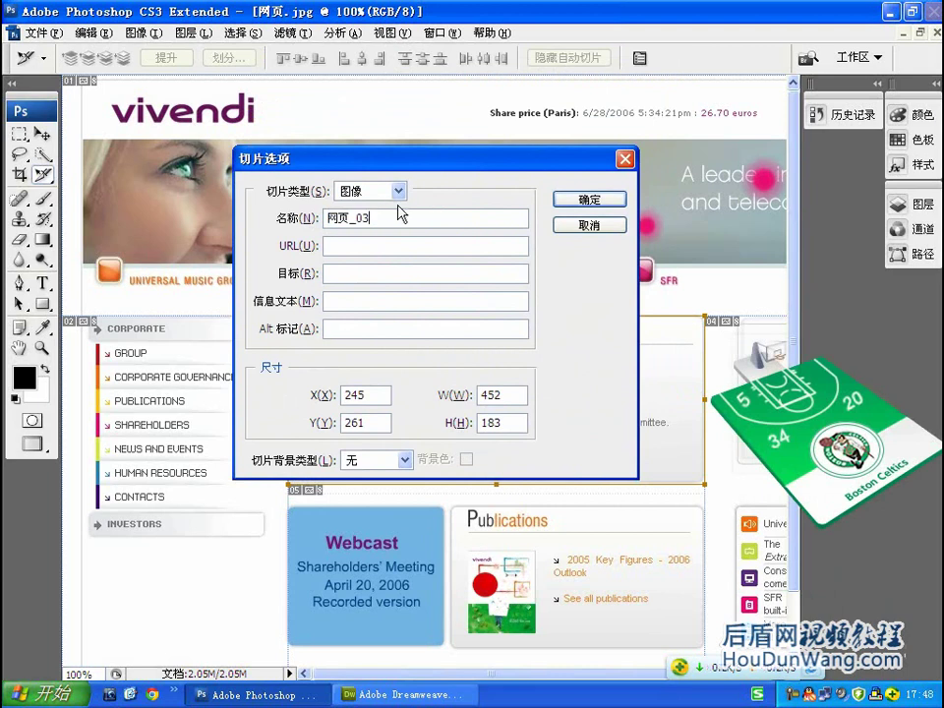
mouse_move(444, 161)
mouse_down()
mouse_move(277, 394)
mouse_move(447, 404)
mouse_up()
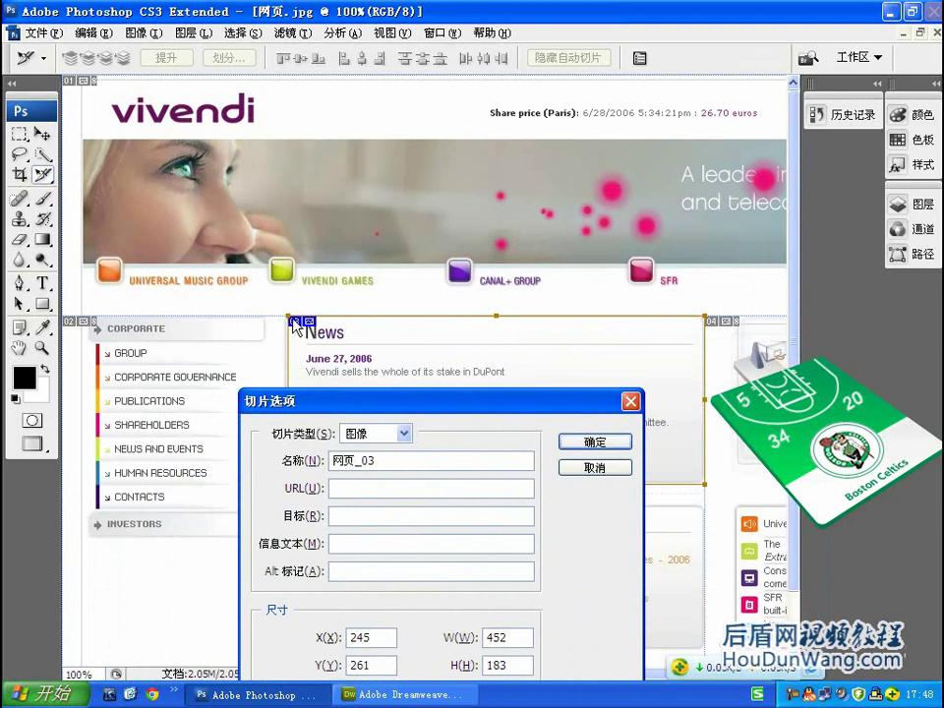
drag(376, 461, 363, 462)
drag(375, 459, 331, 460)
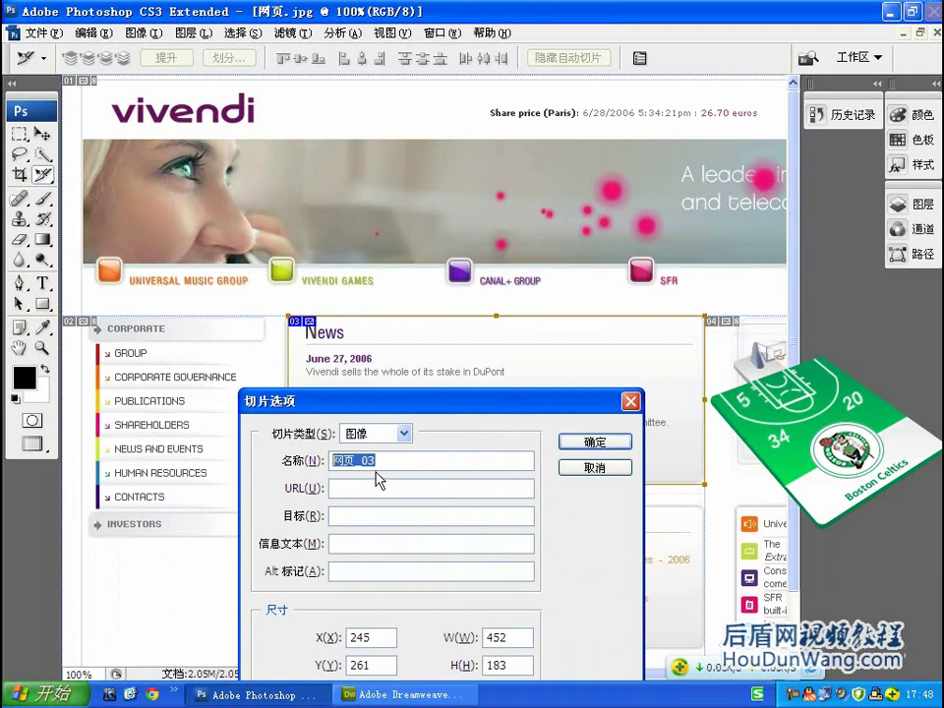
text(文本)
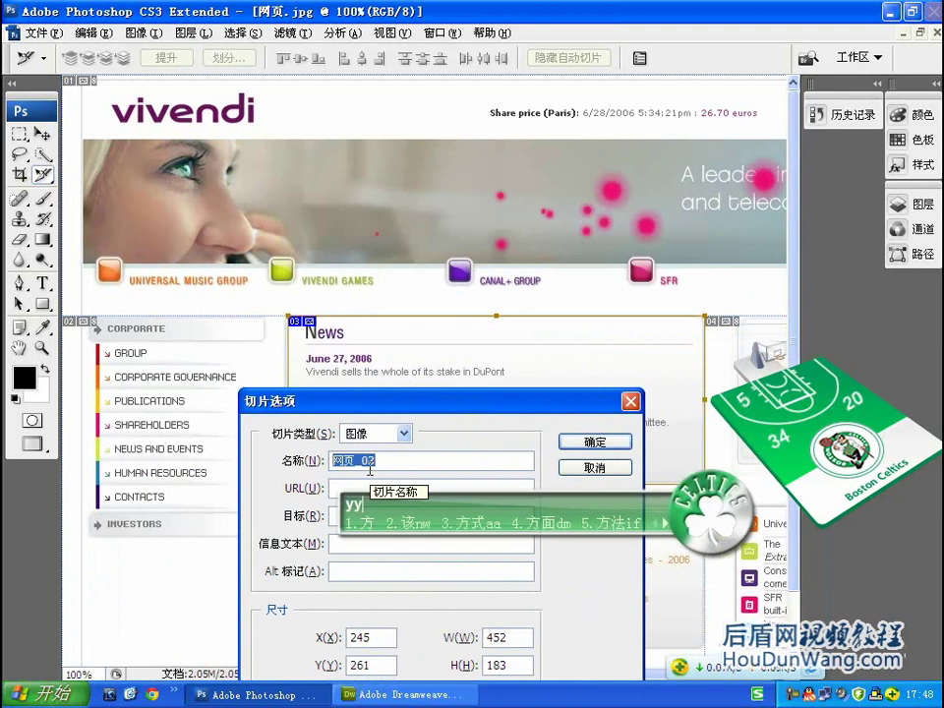
click(579, 442)
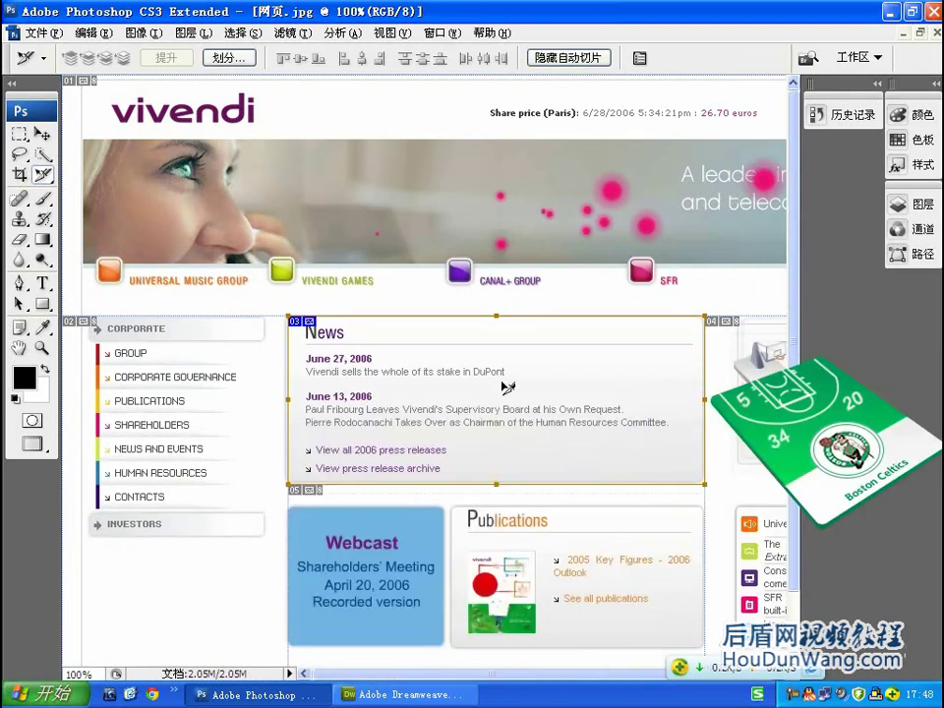
- Reopen the 文本 slice's options and put the cursor in its URL field
right_click(425, 374)
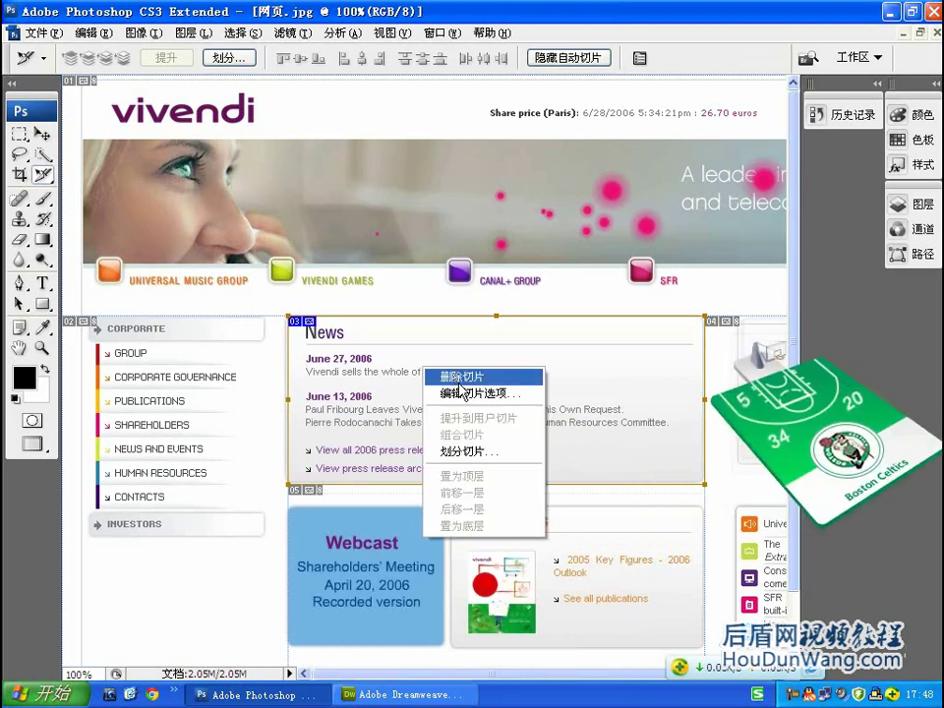
click(462, 392)
mouse_move(474, 359)
mouse_down()
mouse_move(539, 282)
mouse_move(523, 282)
mouse_up()
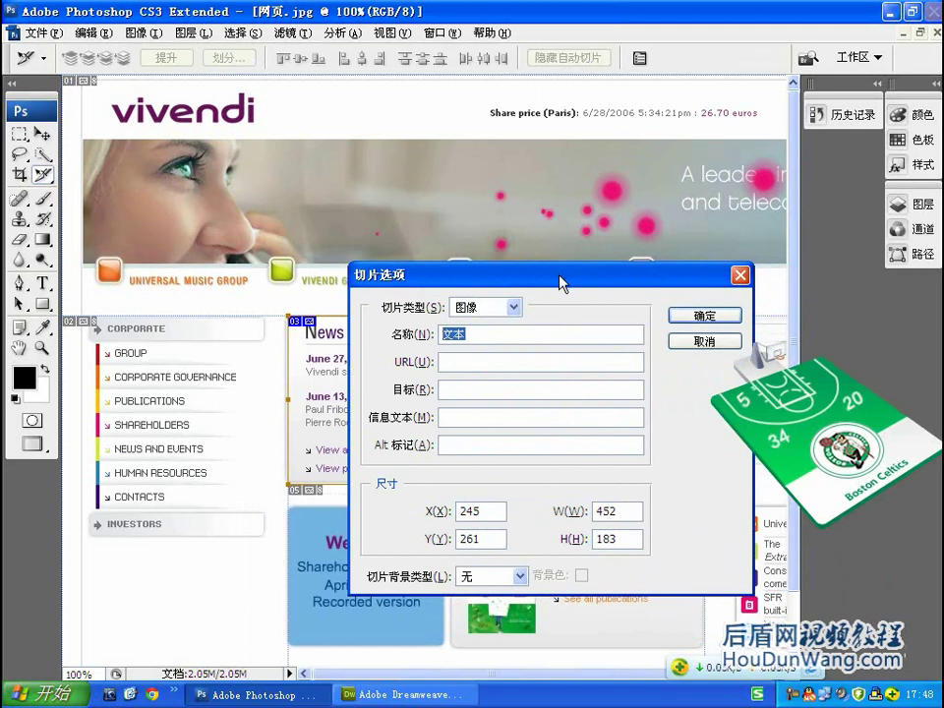
drag(561, 280, 557, 284)
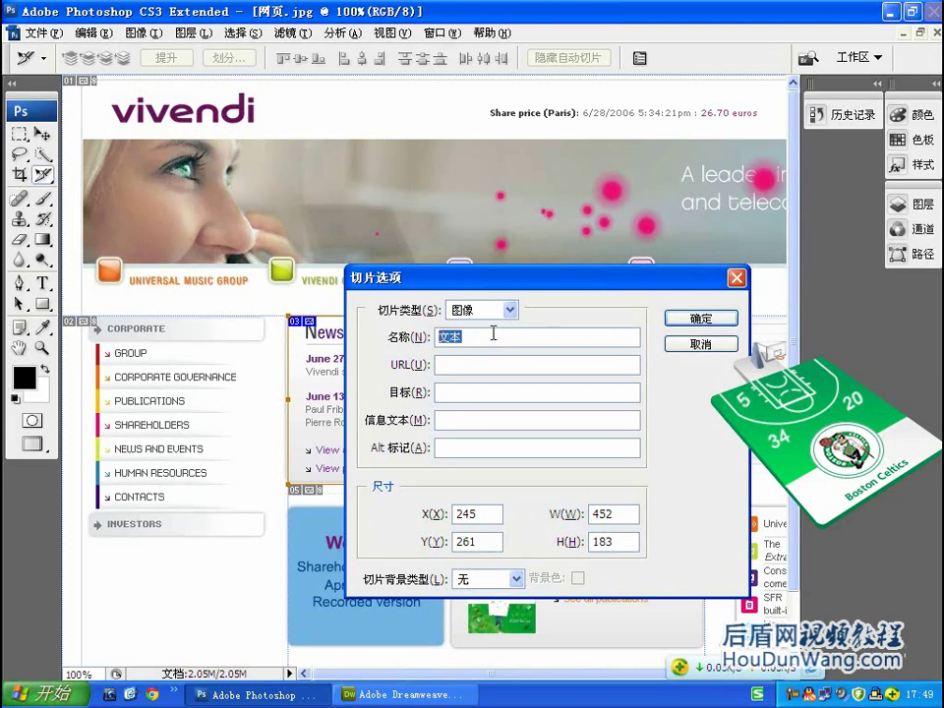
drag(584, 278, 544, 271)
click(479, 360)
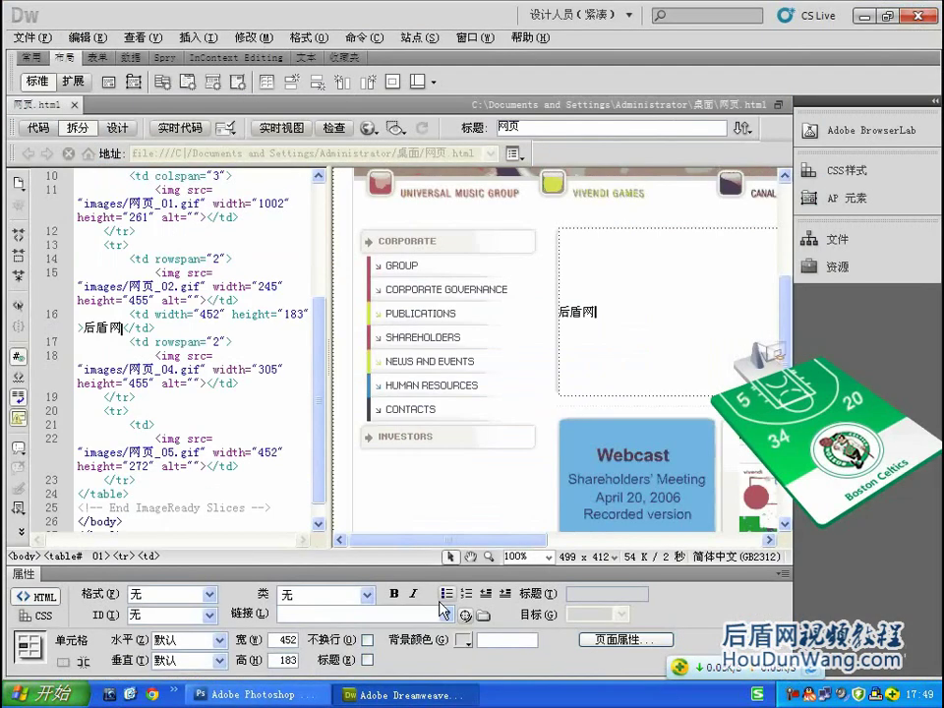
click(288, 613)
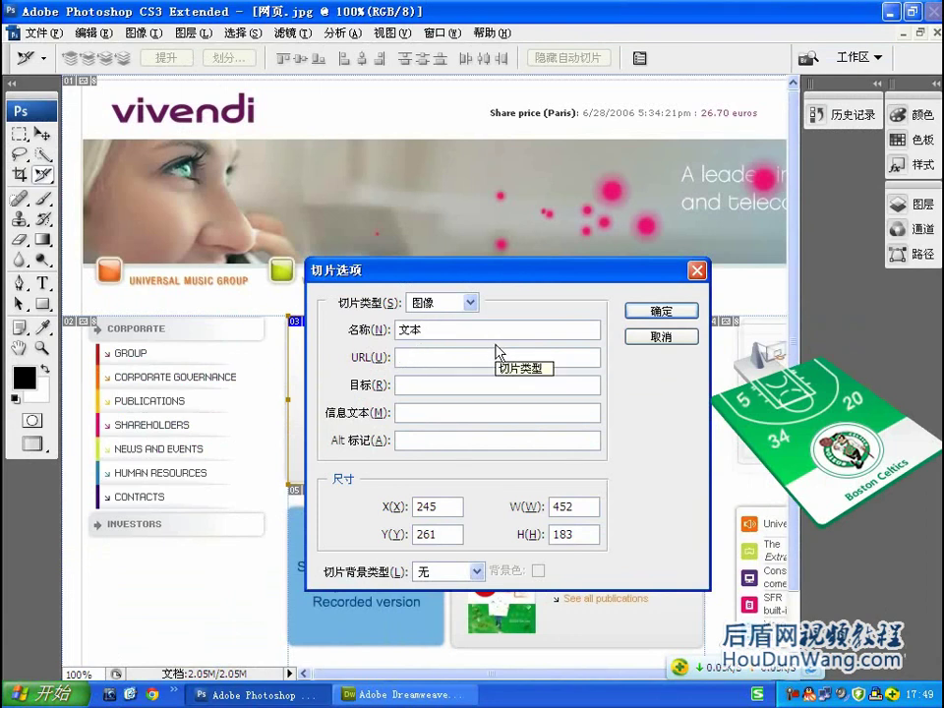
text(http:)
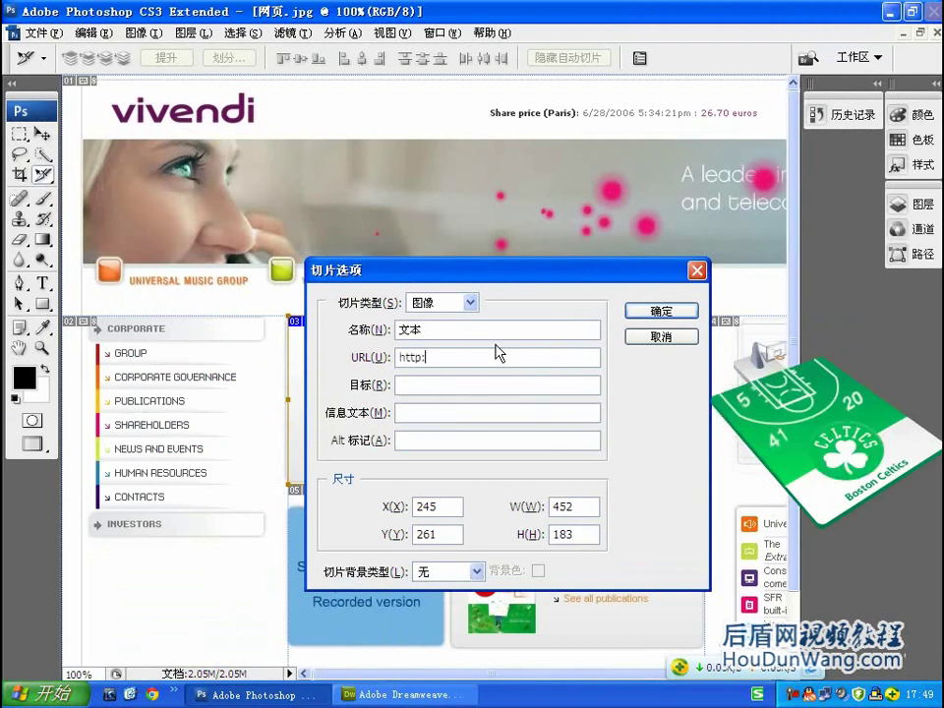
text(//www.houdunwang.)
text(com)
drag(521, 272, 519, 252)
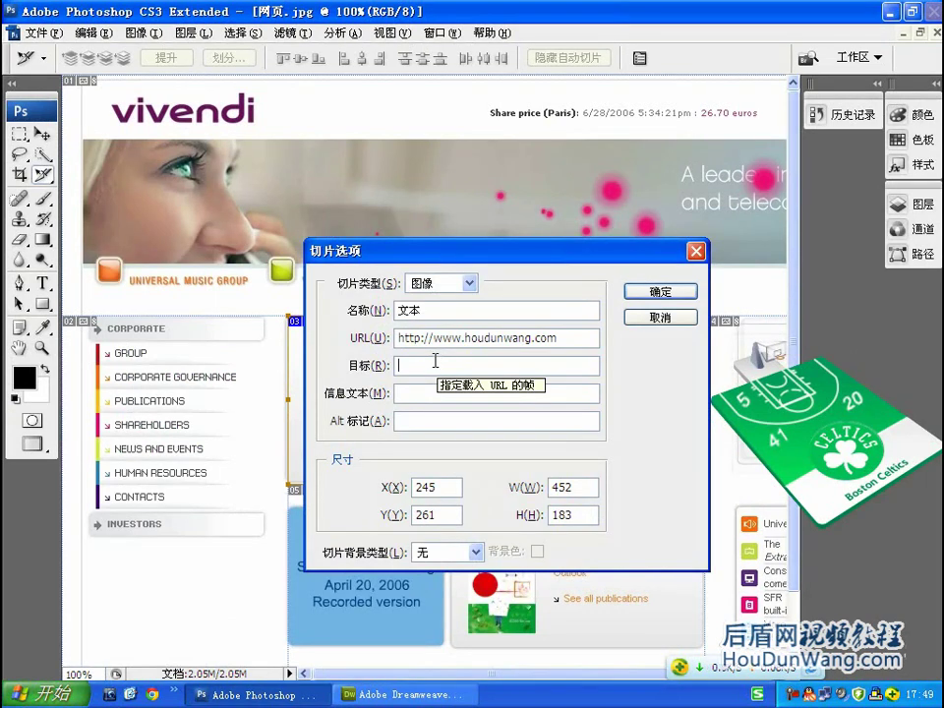
click(399, 695)
click(418, 81)
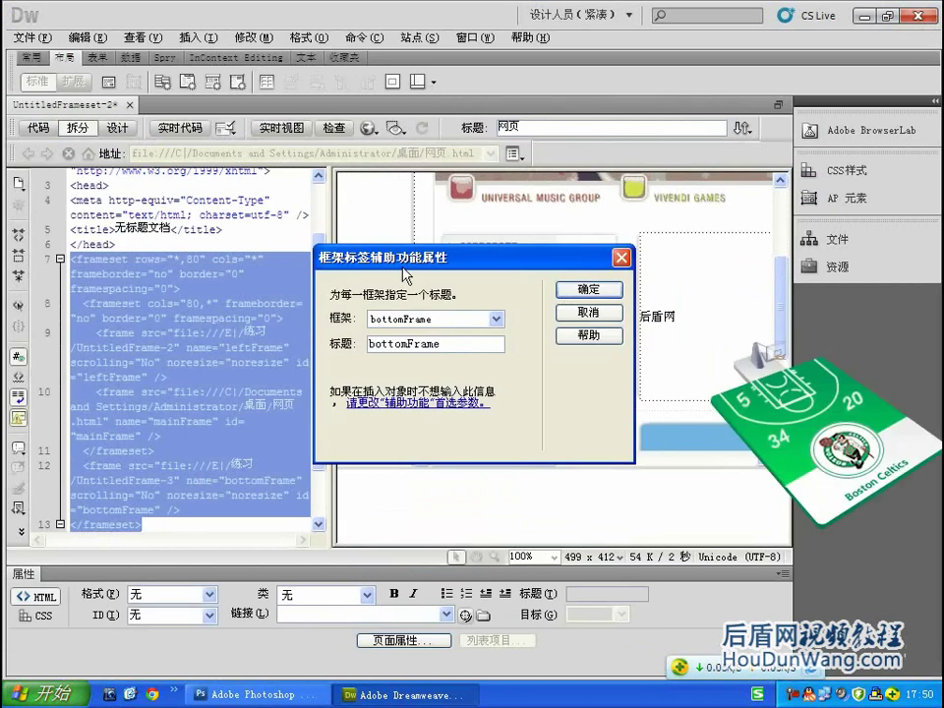
drag(510, 263, 536, 260)
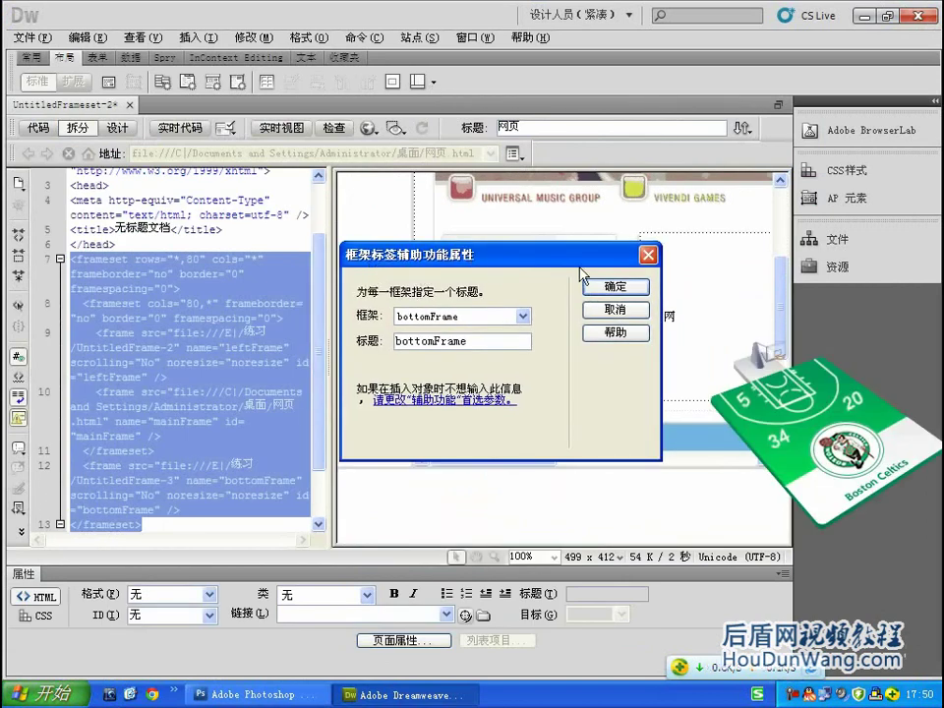
click(635, 310)
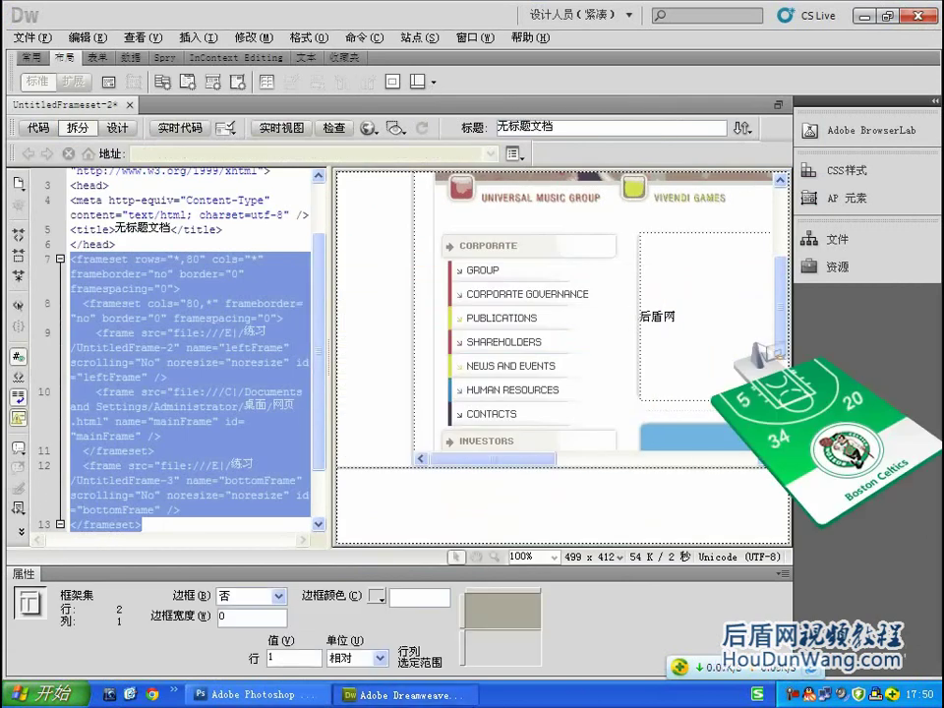
click(254, 695)
drag(588, 253, 538, 255)
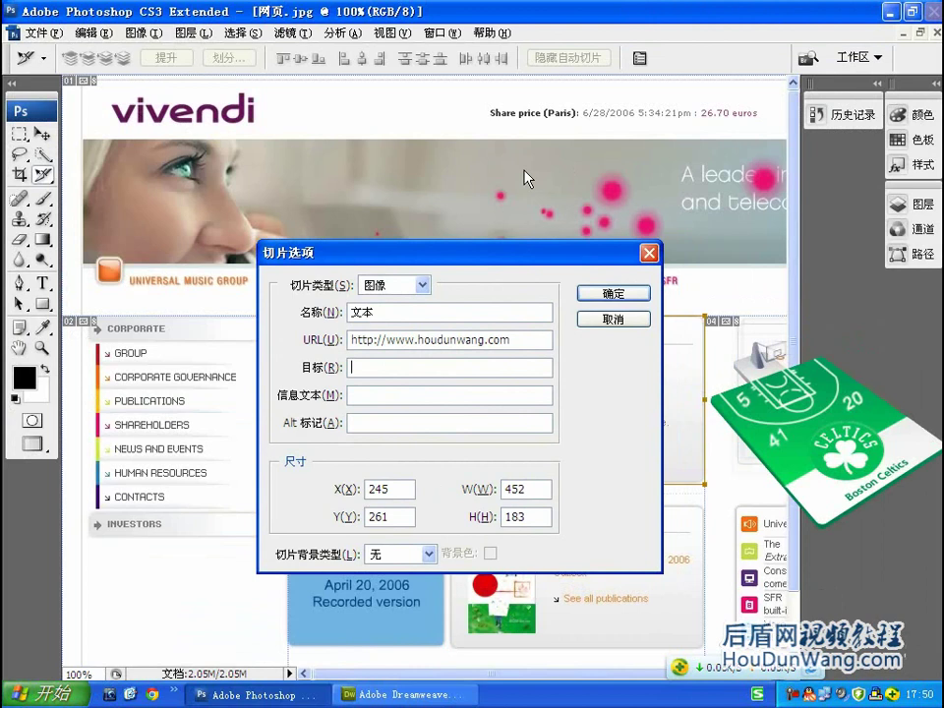
- Enter 'jkjkjkjkl' as the 文本 slice's message text, then bring Dreamweaver forward
drag(487, 258, 494, 244)
click(393, 377)
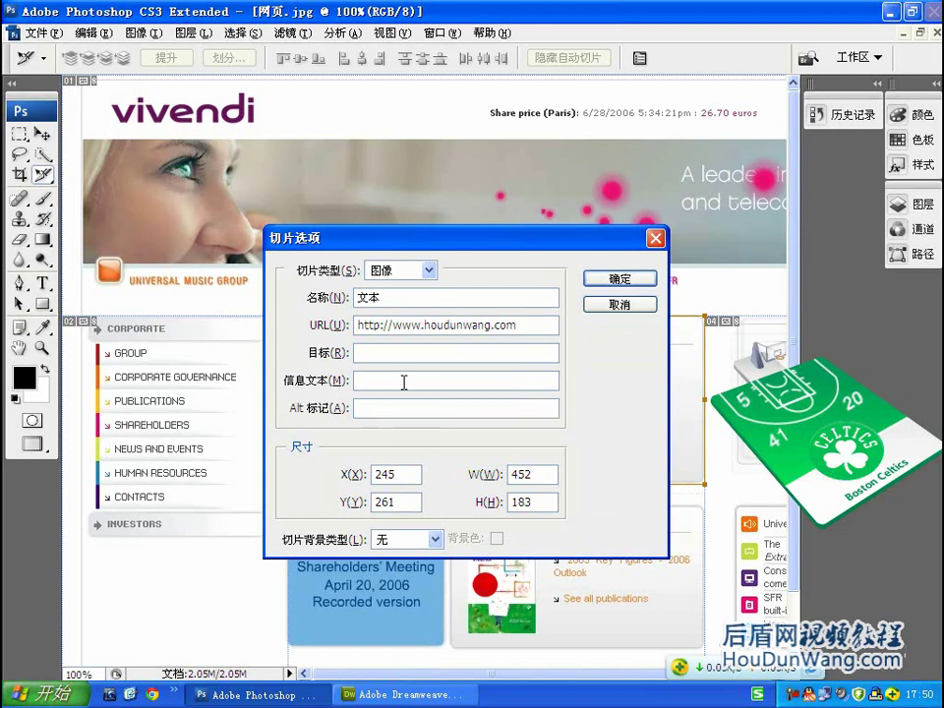
text(ksjkjkjkjkl)
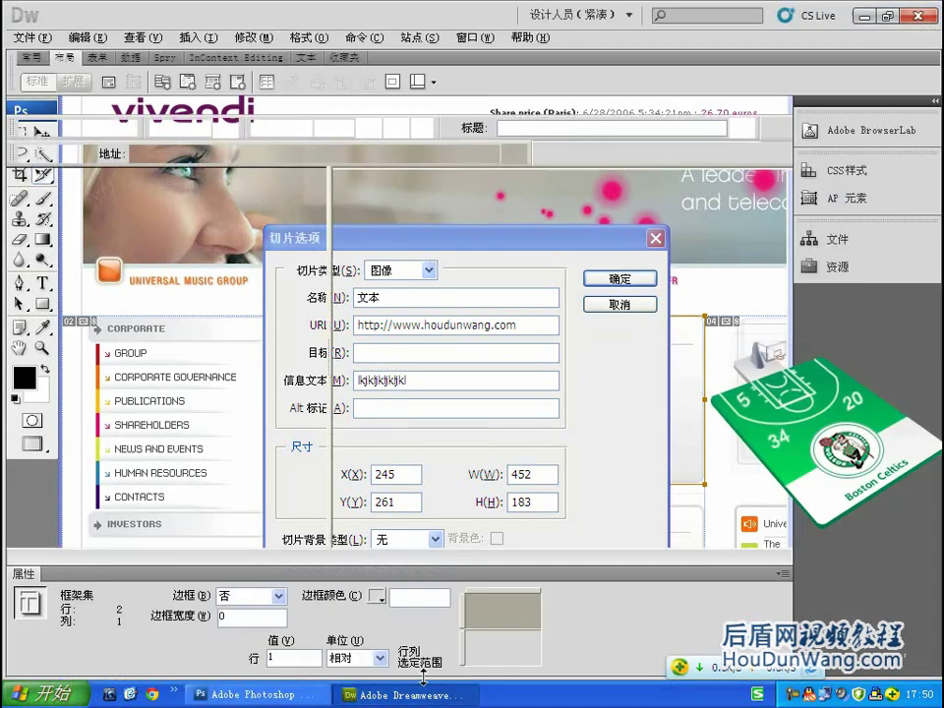
click(438, 694)
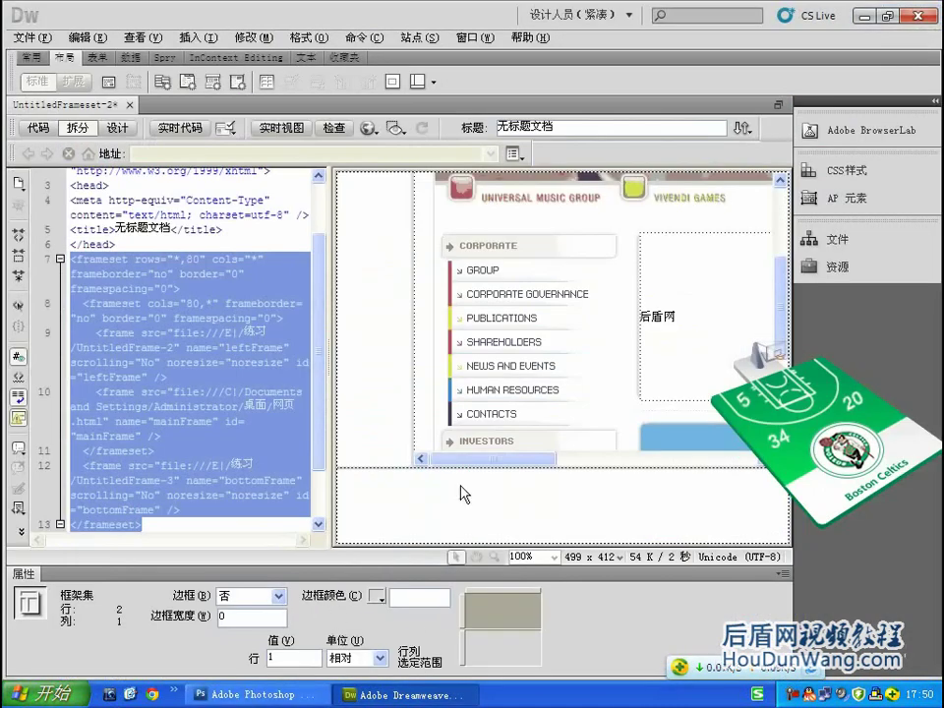
- Open the 网页.html page in Dreamweaver and inspect the vivendi banner image's source
click(534, 438)
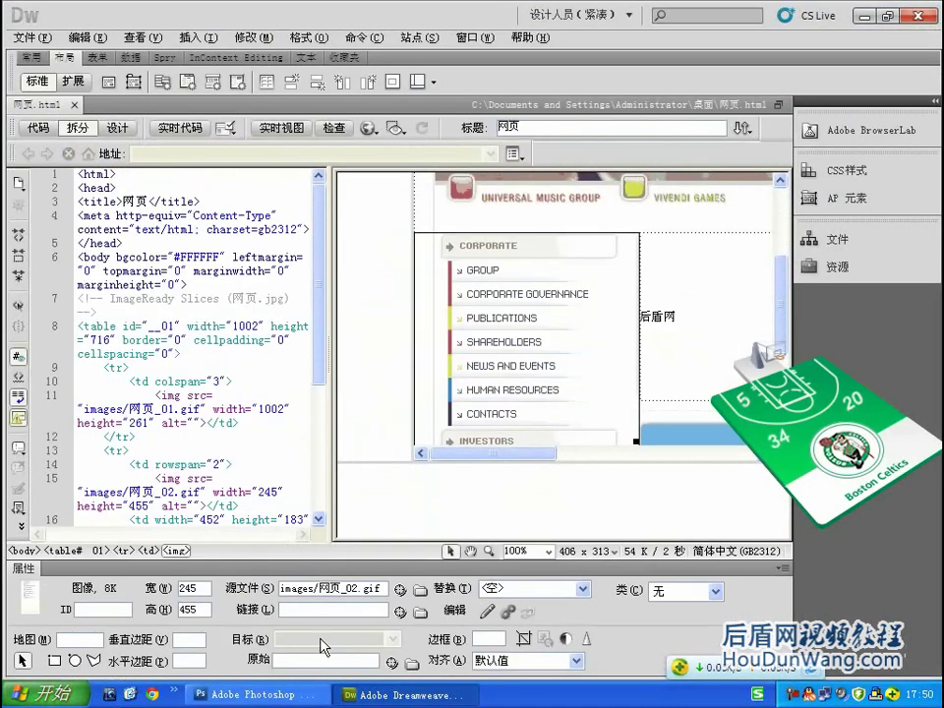
click(581, 589)
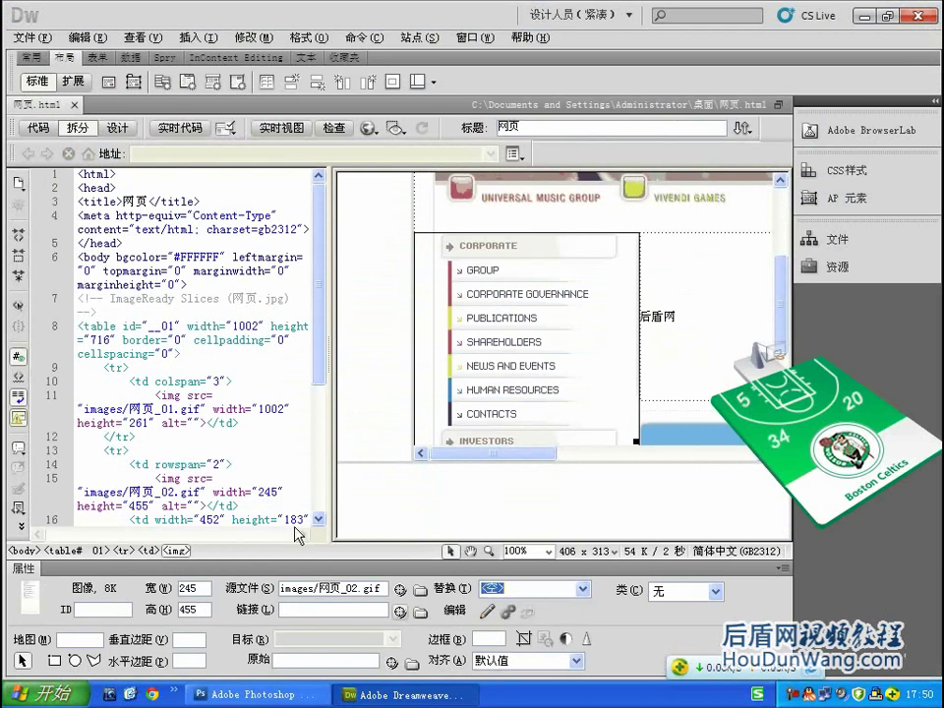
click(521, 201)
scroll(625, 264, up, 3)
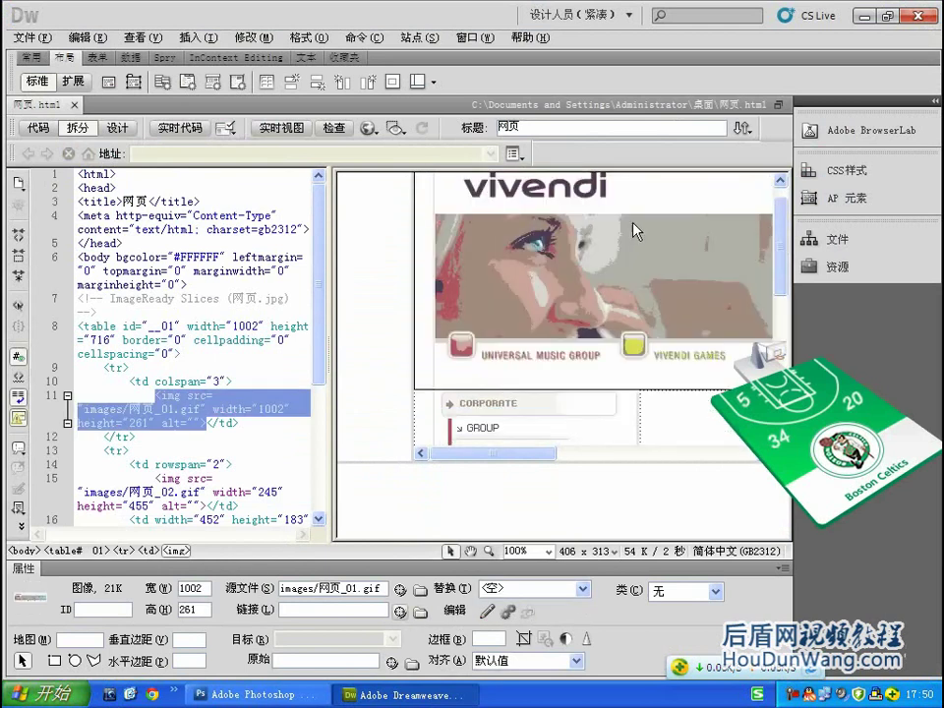
double_click(623, 264)
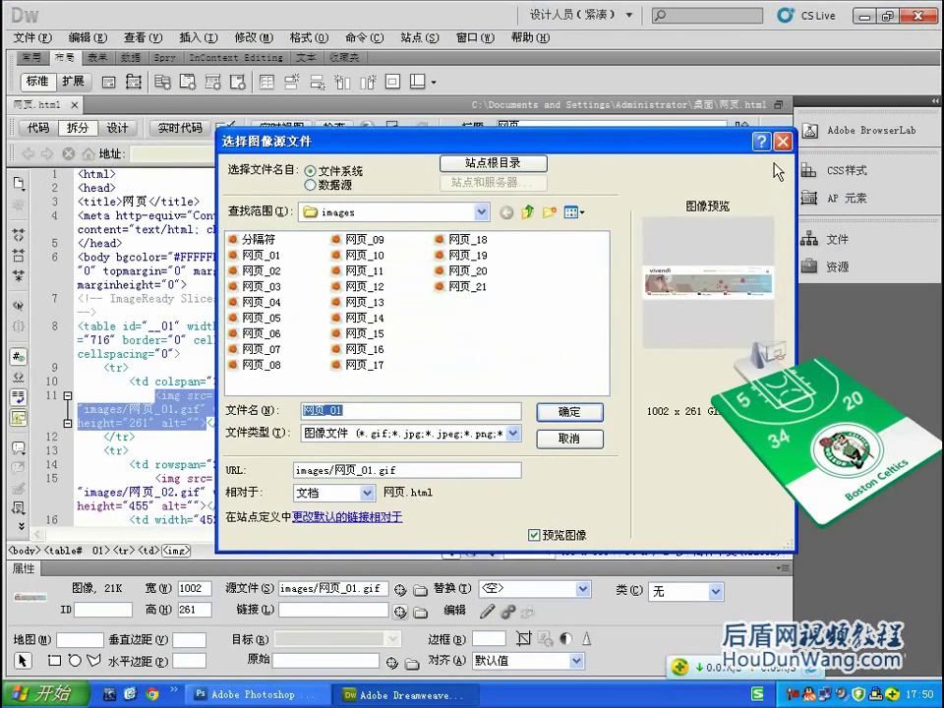
key(Escape)
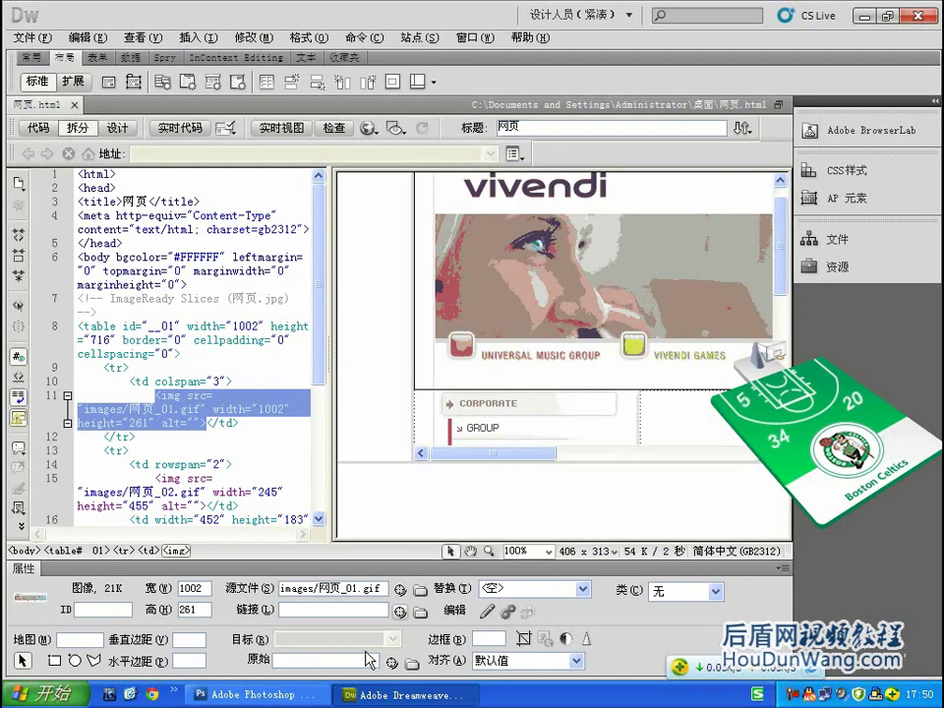
- Check the banner's empty Alt text, then return to Photoshop's slice settings
click(558, 589)
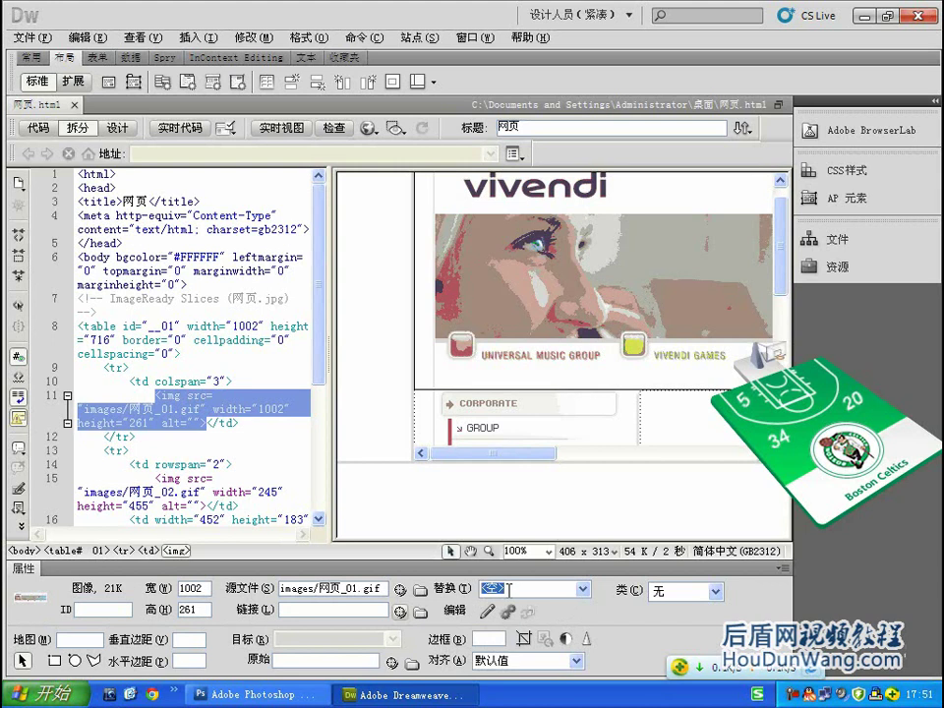
drag(509, 589, 473, 590)
click(303, 697)
click(251, 694)
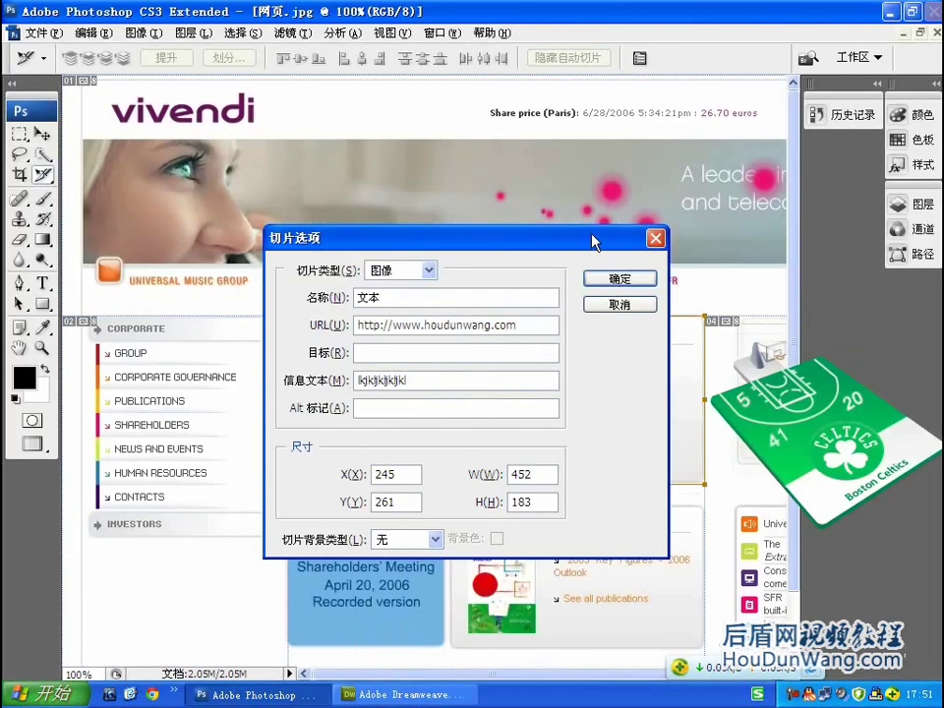
- Apply the 文本 slice's name, URL and message, closing Slice Options
drag(595, 239, 551, 247)
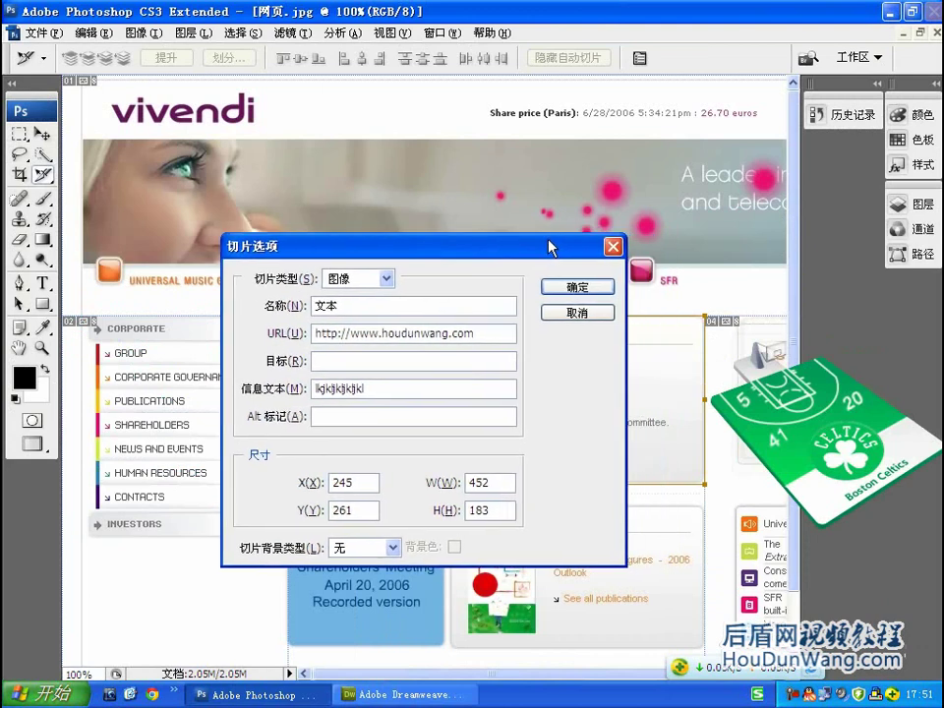
click(610, 247)
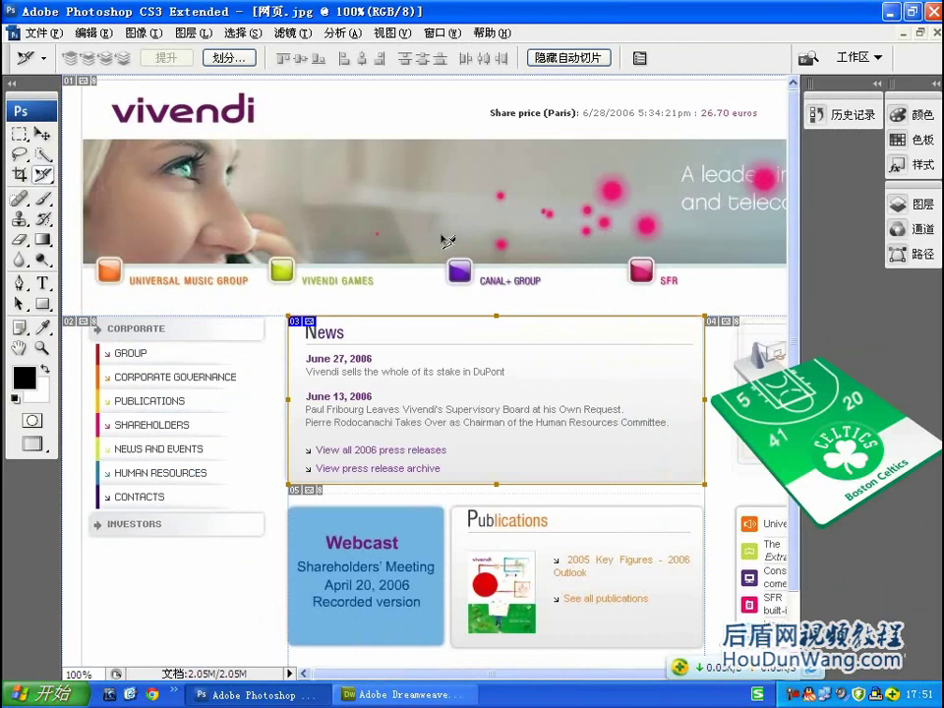
right_click(463, 338)
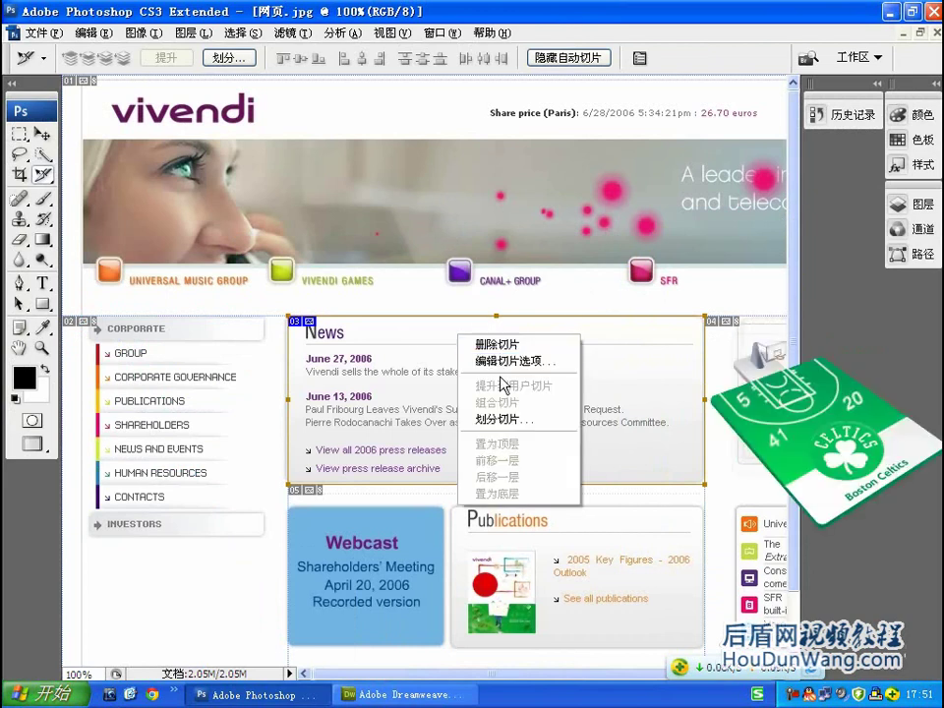
click(586, 443)
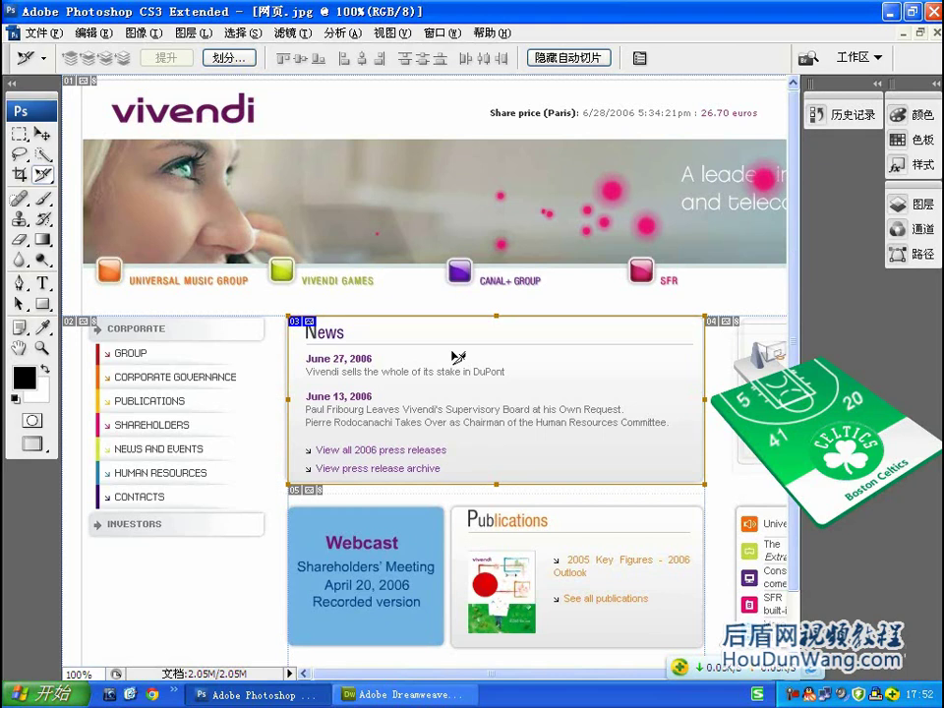
- Select the Slice Tool from the toolbox's slice tool flyout
click(42, 176)
click(397, 266)
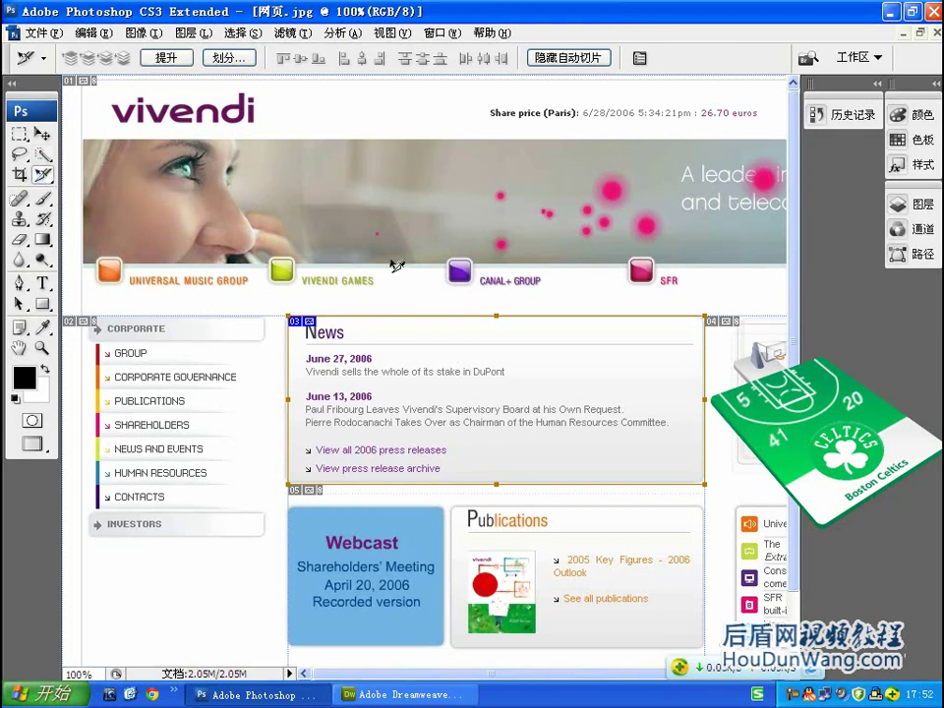
click(43, 176)
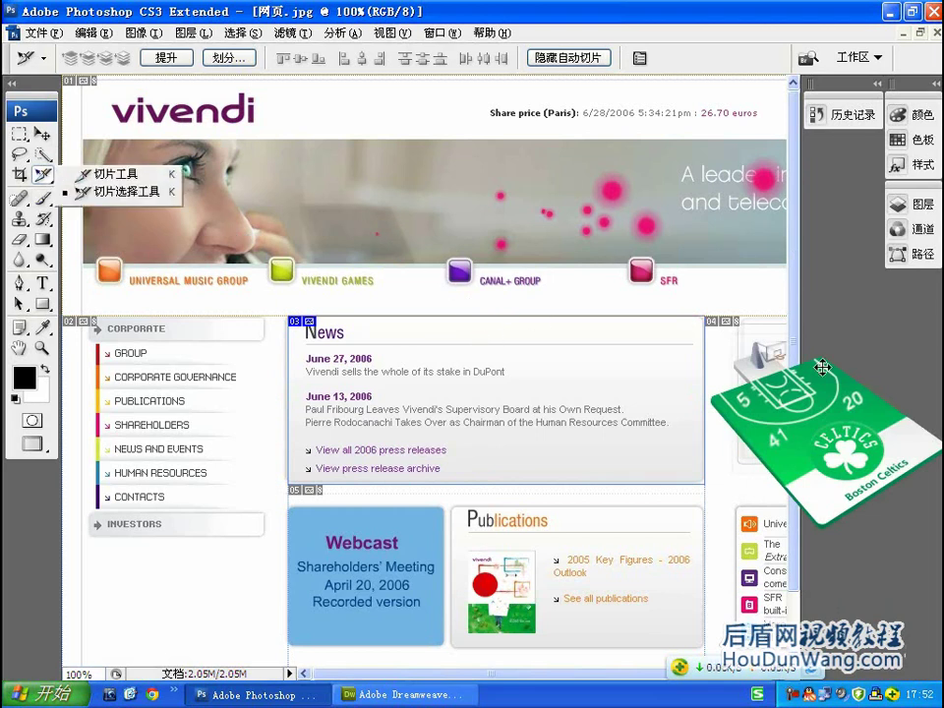
click(359, 310)
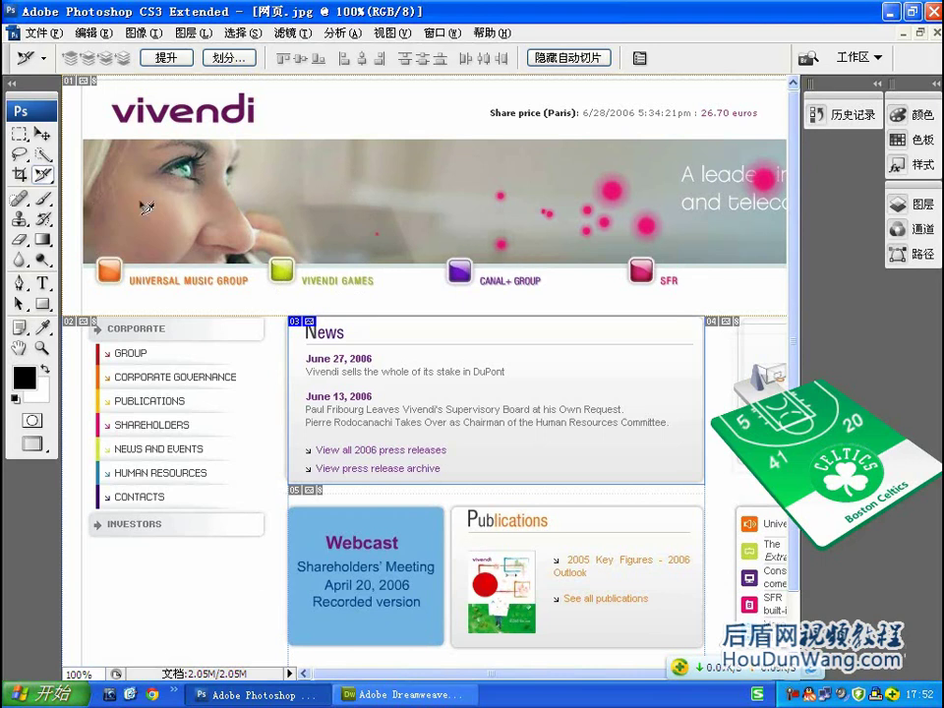
- Draw four user slices over the banner, face area, lower-left content and Webcast panel
drag(301, 135, 546, 238)
drag(127, 187, 270, 316)
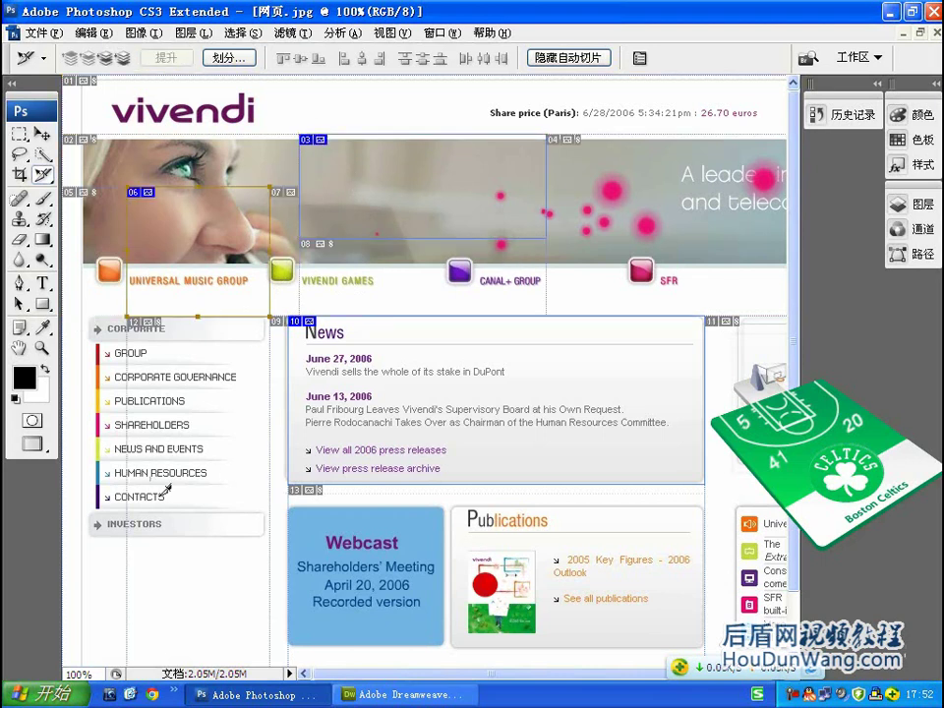
drag(150, 477, 317, 612)
drag(344, 497, 454, 610)
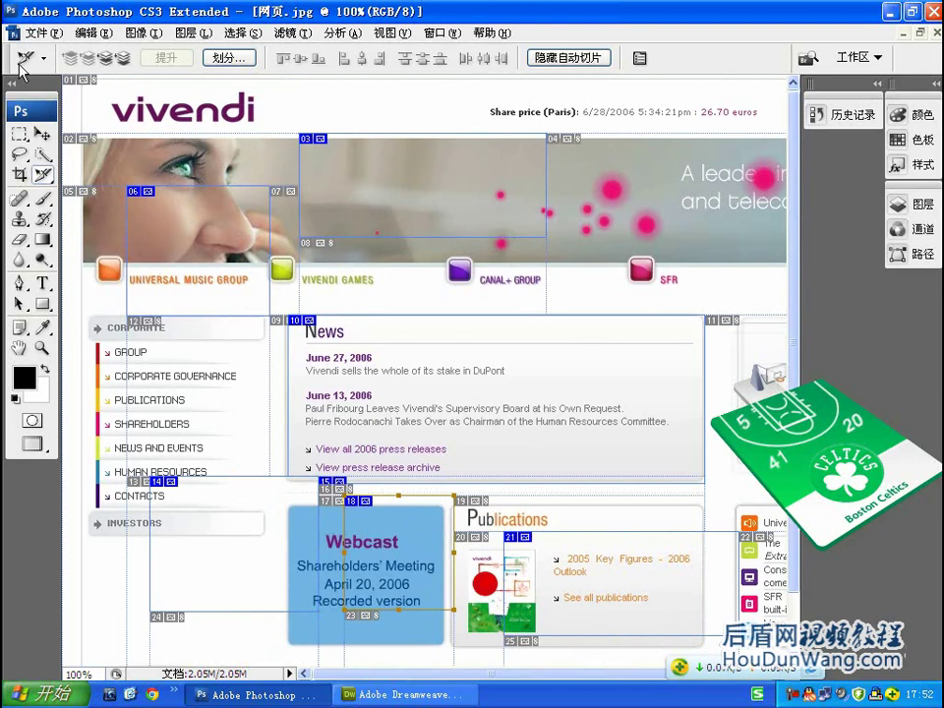
click(44, 32)
click(43, 33)
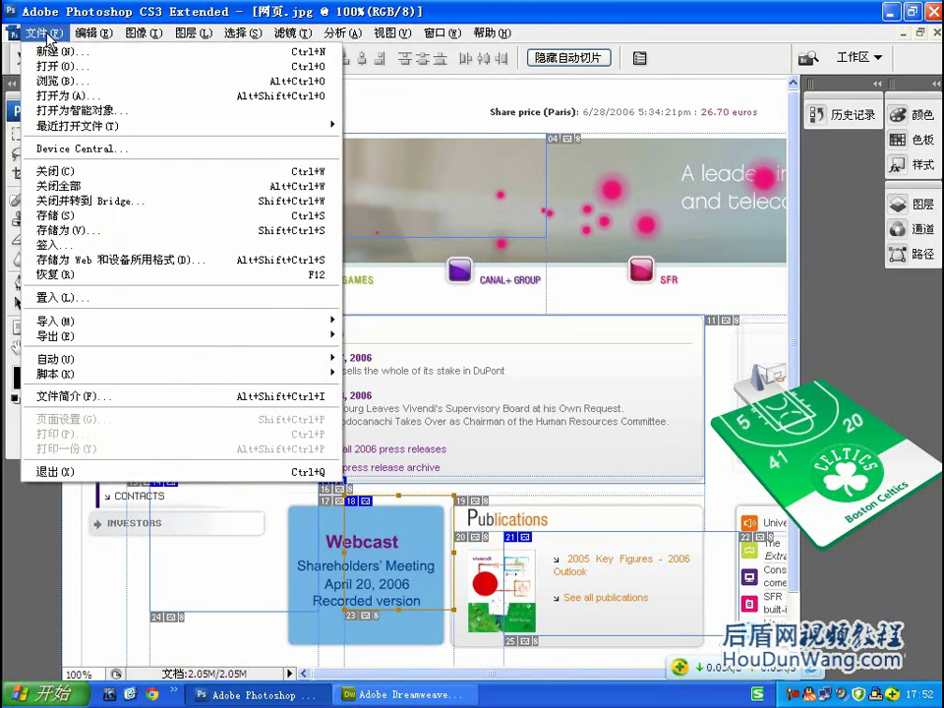
- Open Save for Web & Devices and compare the Original and Optimized GIF views
click(106, 261)
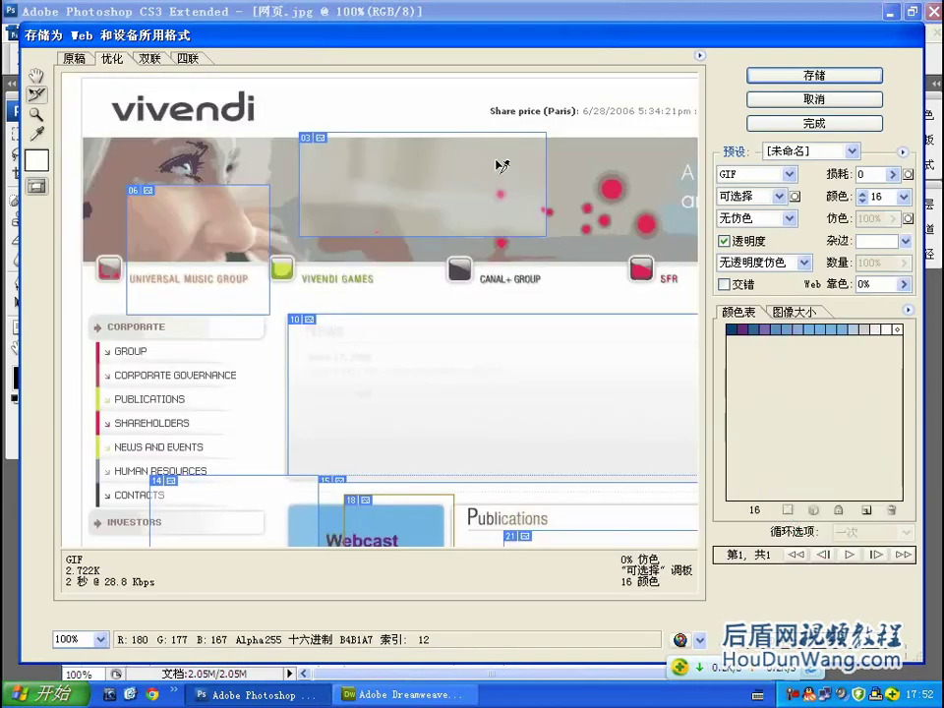
drag(421, 40, 435, 36)
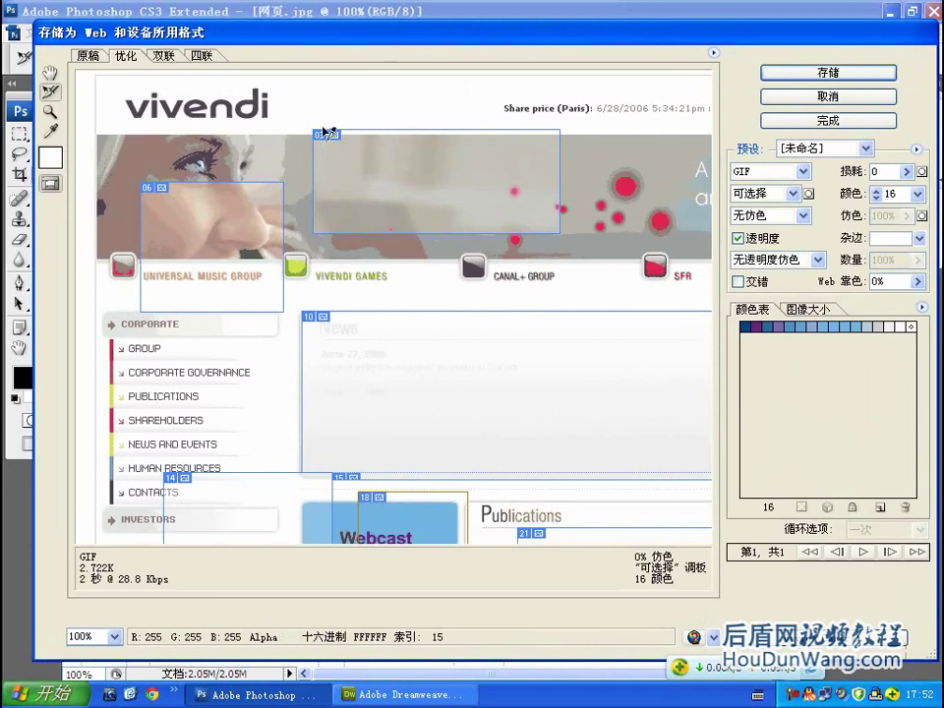
click(86, 55)
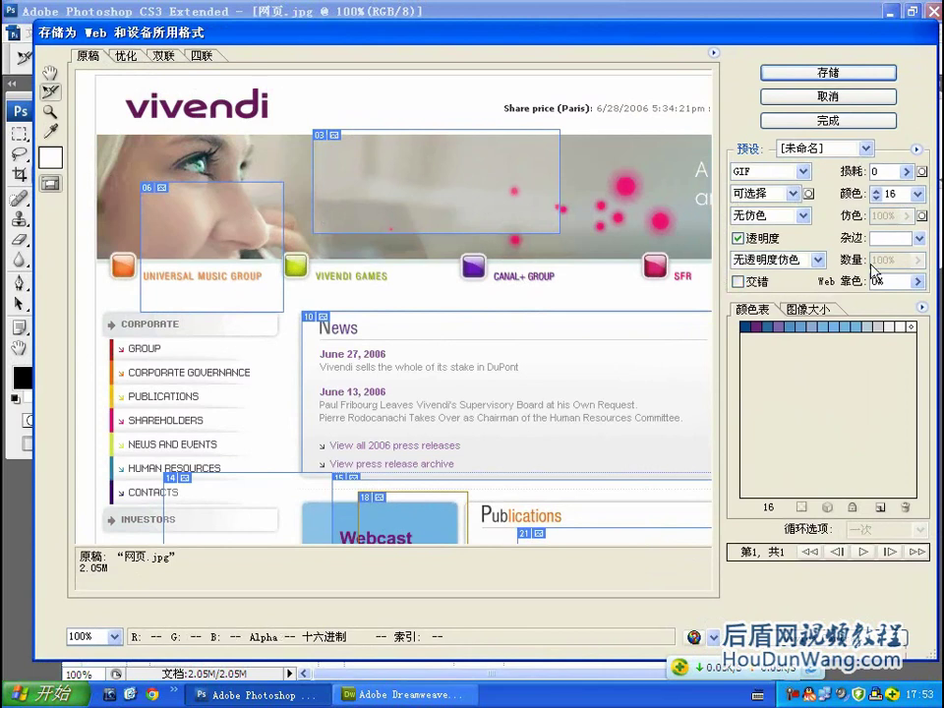
click(140, 56)
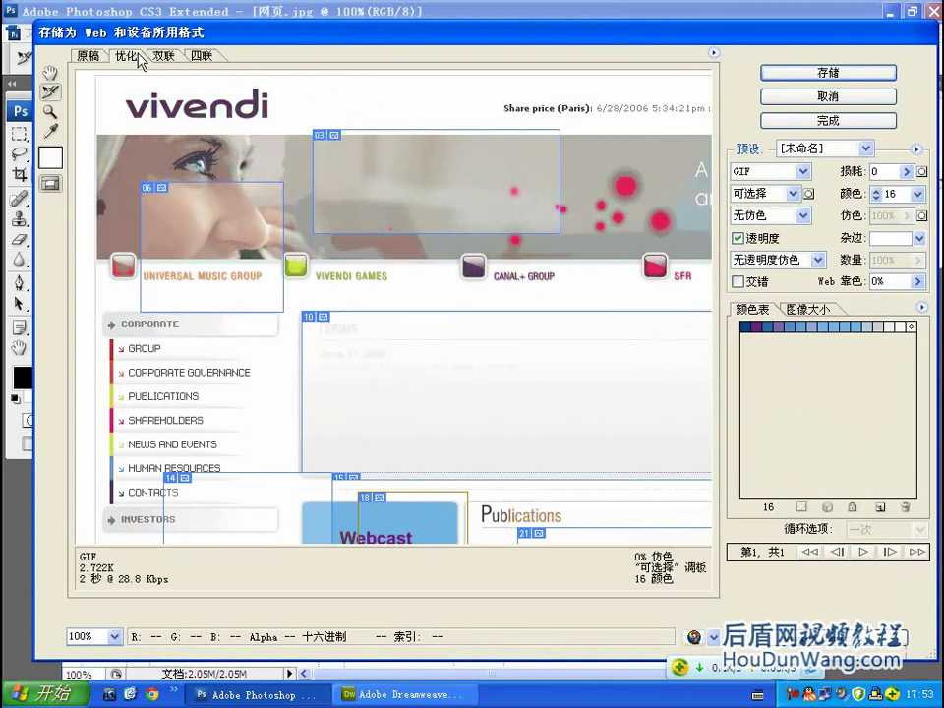
click(90, 56)
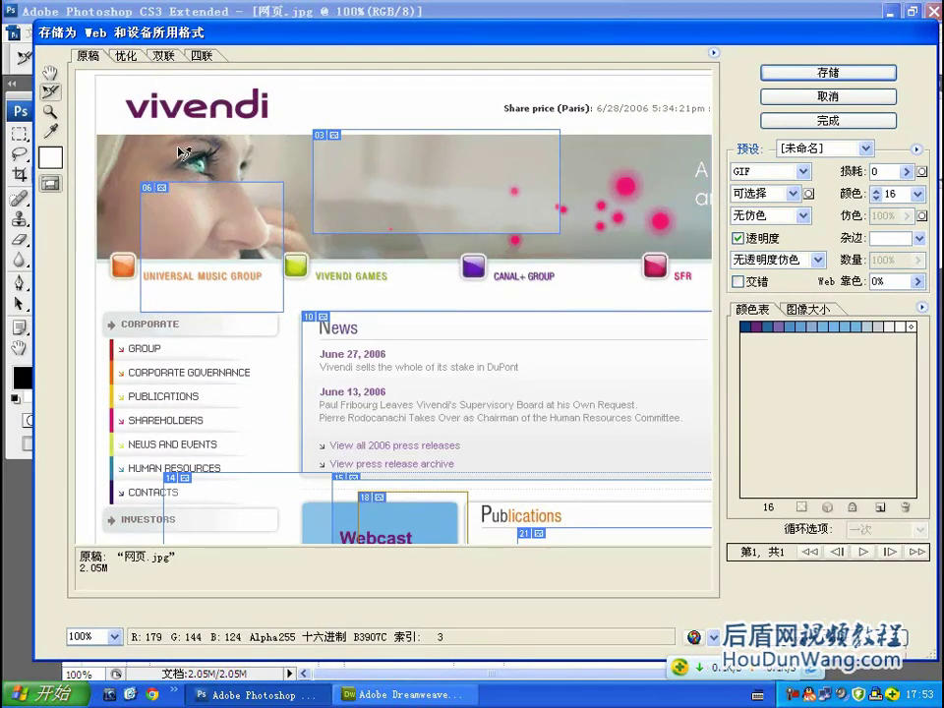
click(129, 57)
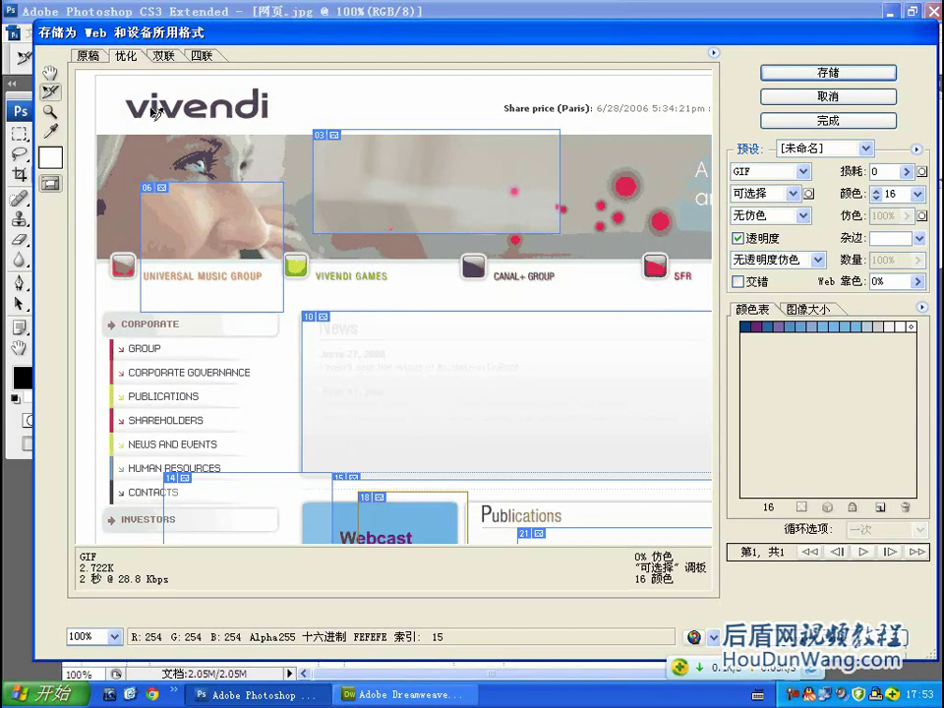
click(88, 56)
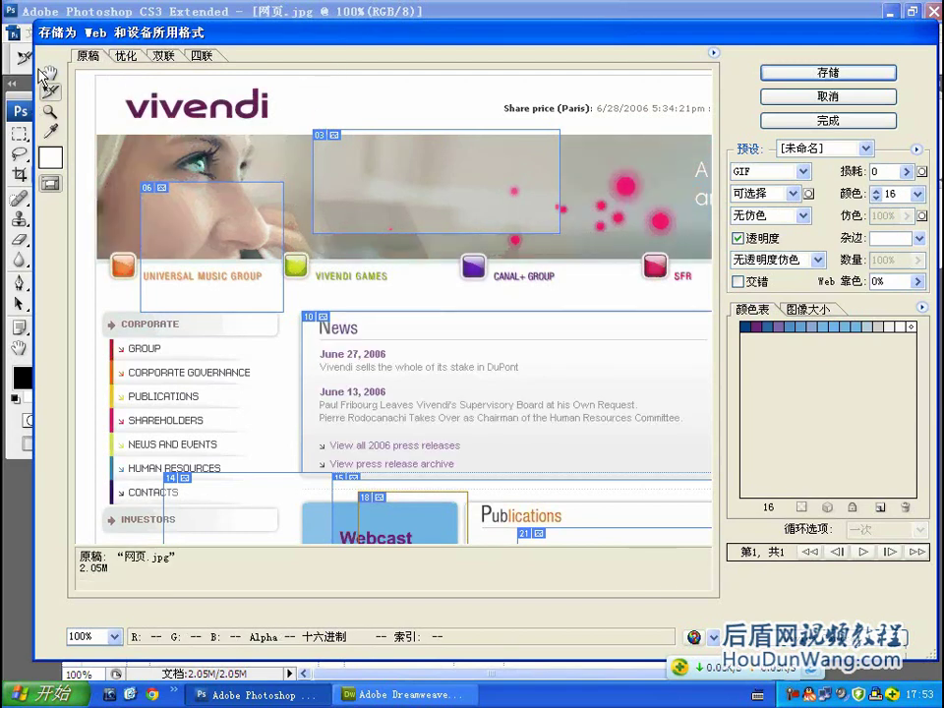
- Select the left menu slice and slice 03, zoom the banner to 300%, then back out
mouse_move(433, 289)
mouse_down()
mouse_move(441, 288)
mouse_move(423, 264)
mouse_up()
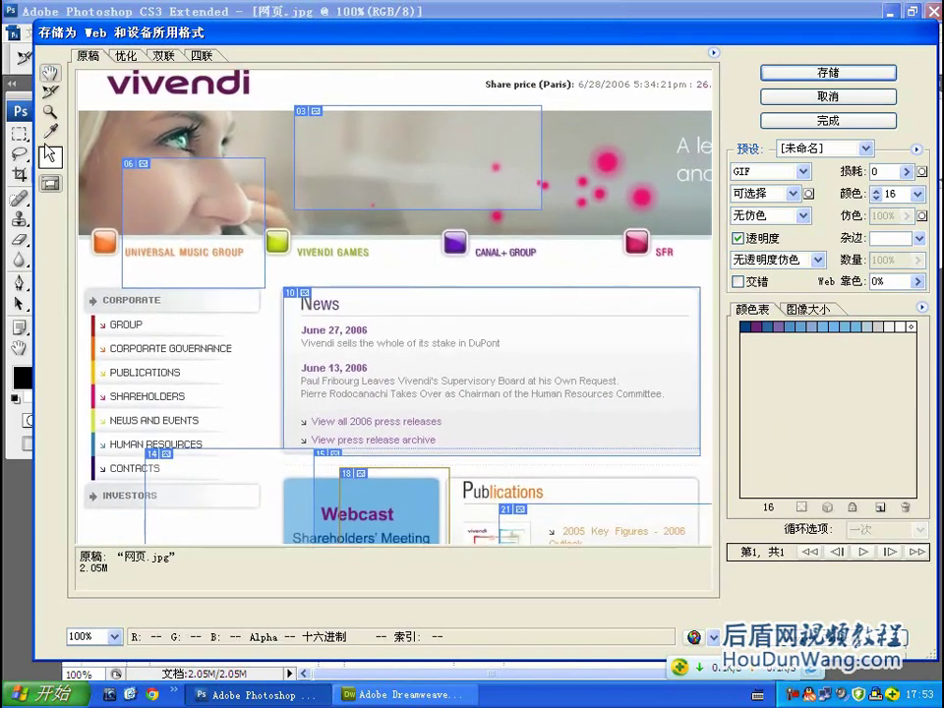
click(242, 306)
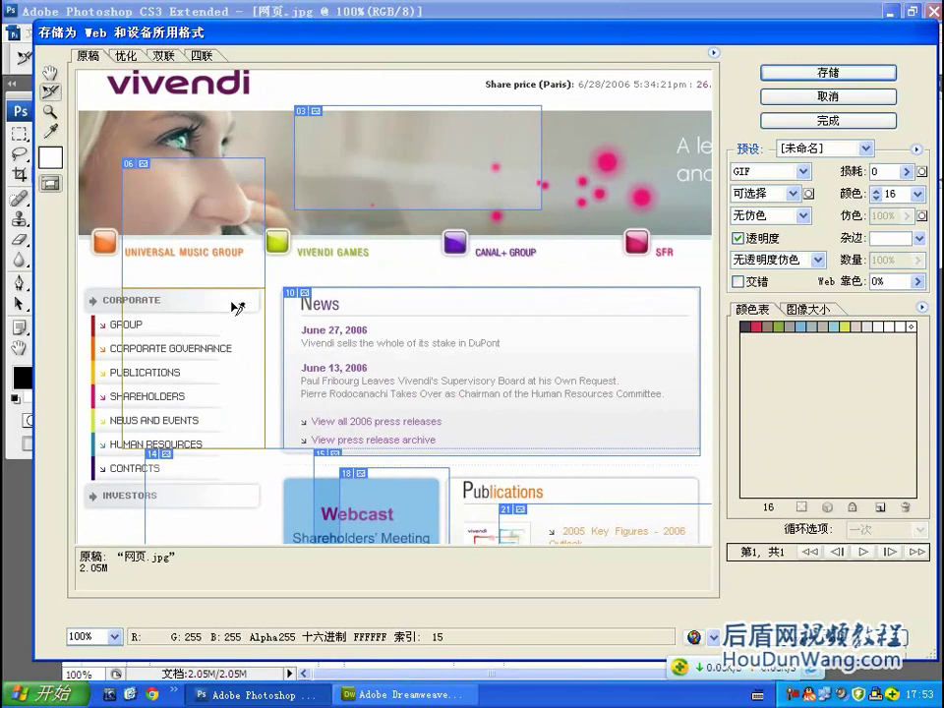
click(354, 176)
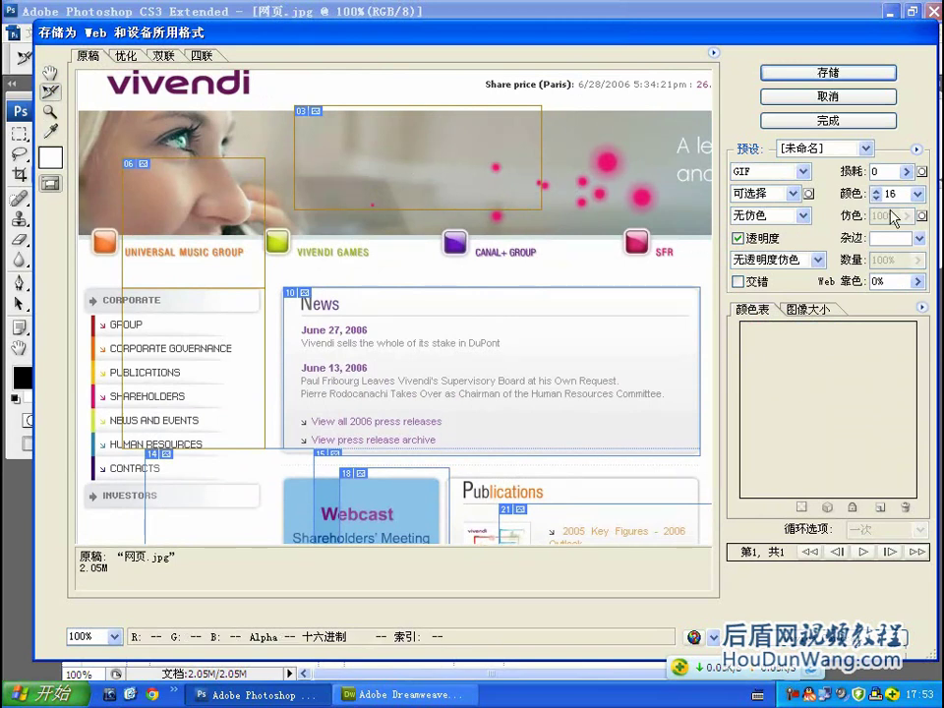
click(50, 111)
click(360, 188)
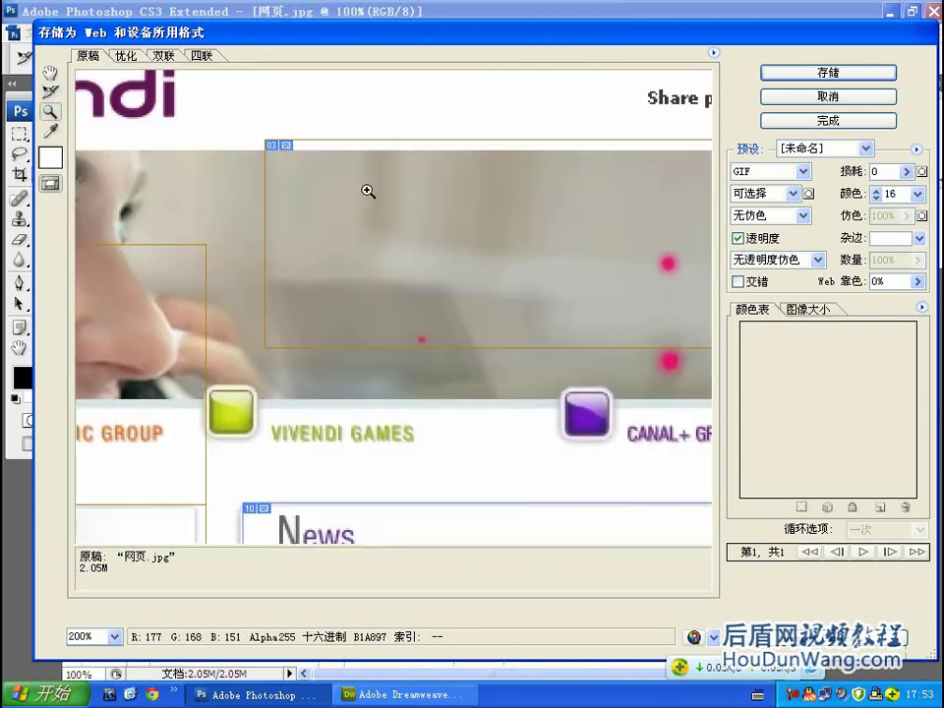
click(367, 192)
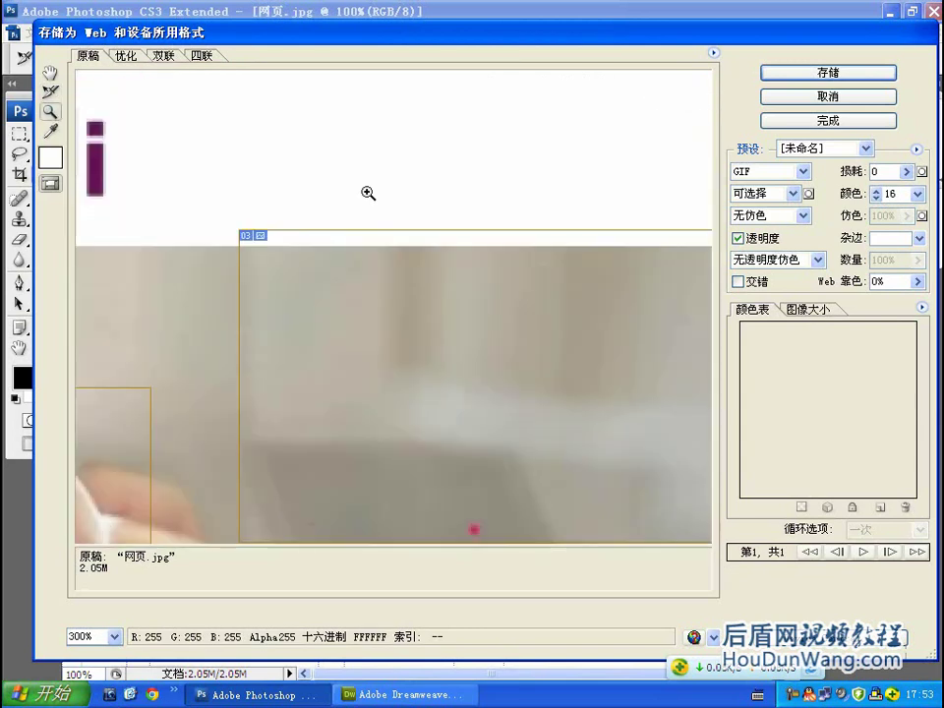
alt+click(352, 263)
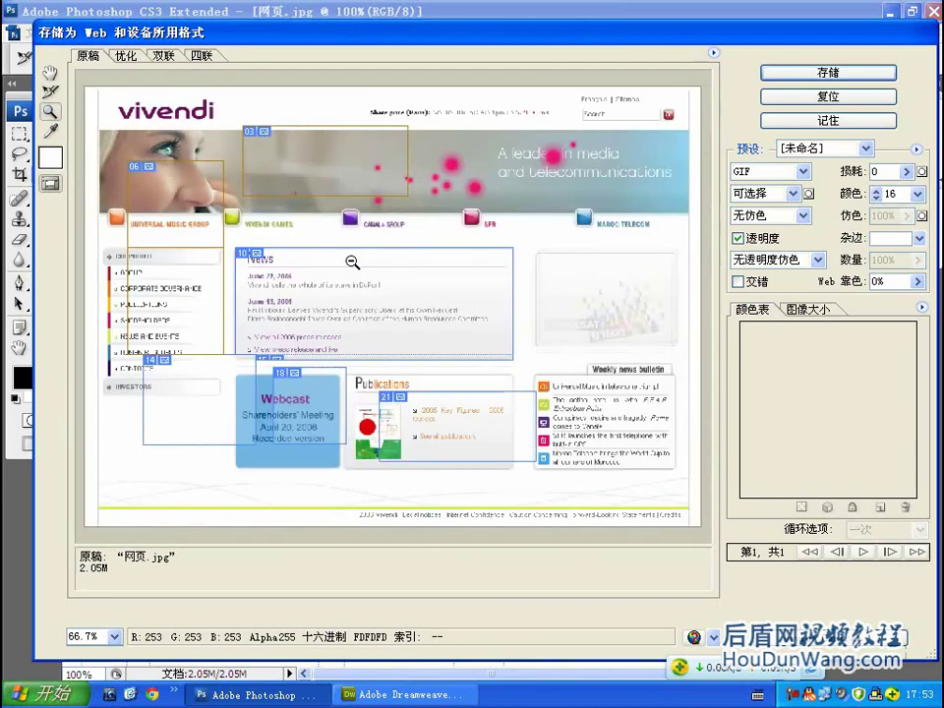
- Sample a colour from the pink dots with the eyedropper and toggle slice outlines
click(51, 130)
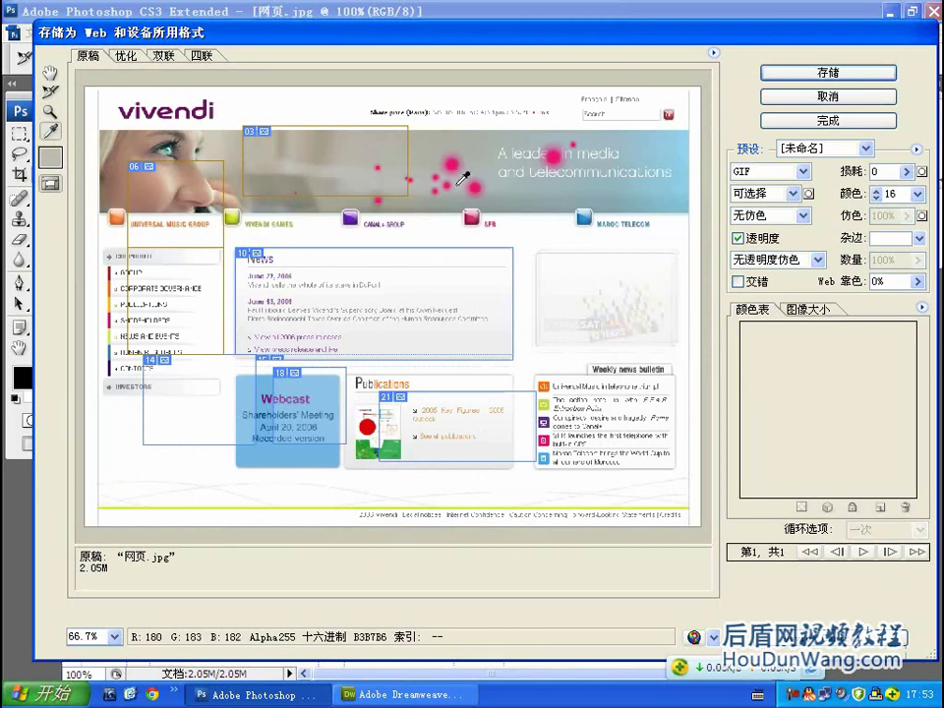
drag(448, 187, 392, 151)
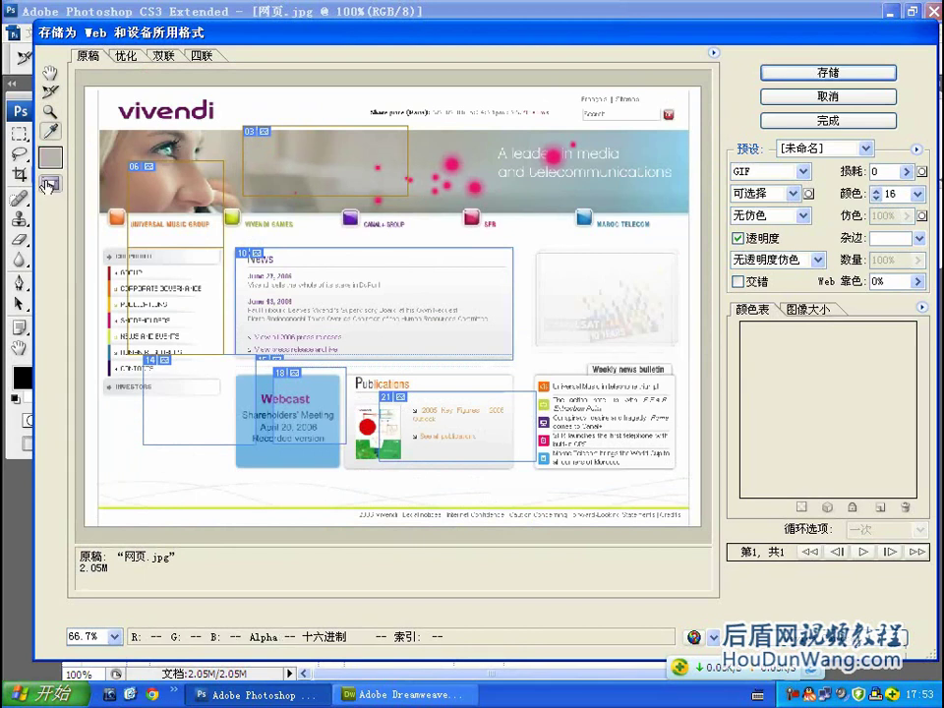
click(48, 187)
click(48, 187)
click(49, 187)
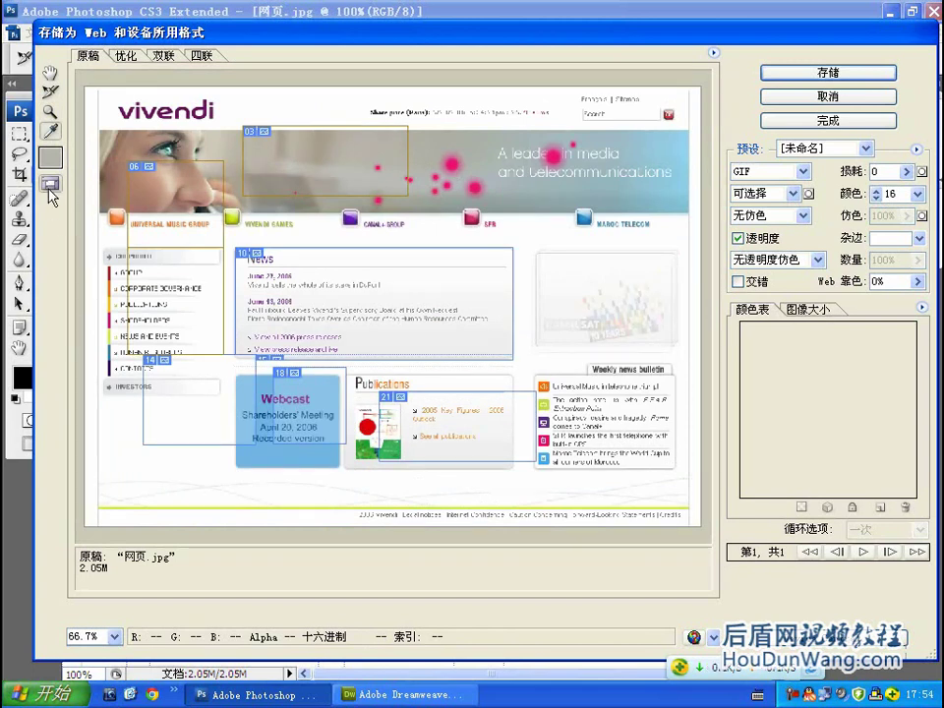
click(47, 190)
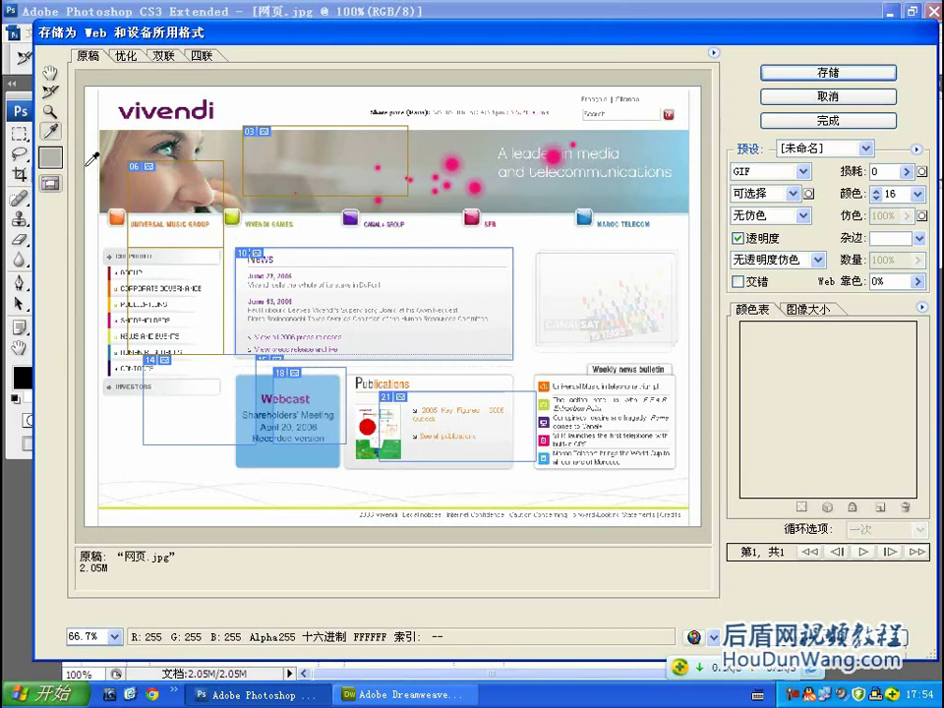
click(51, 184)
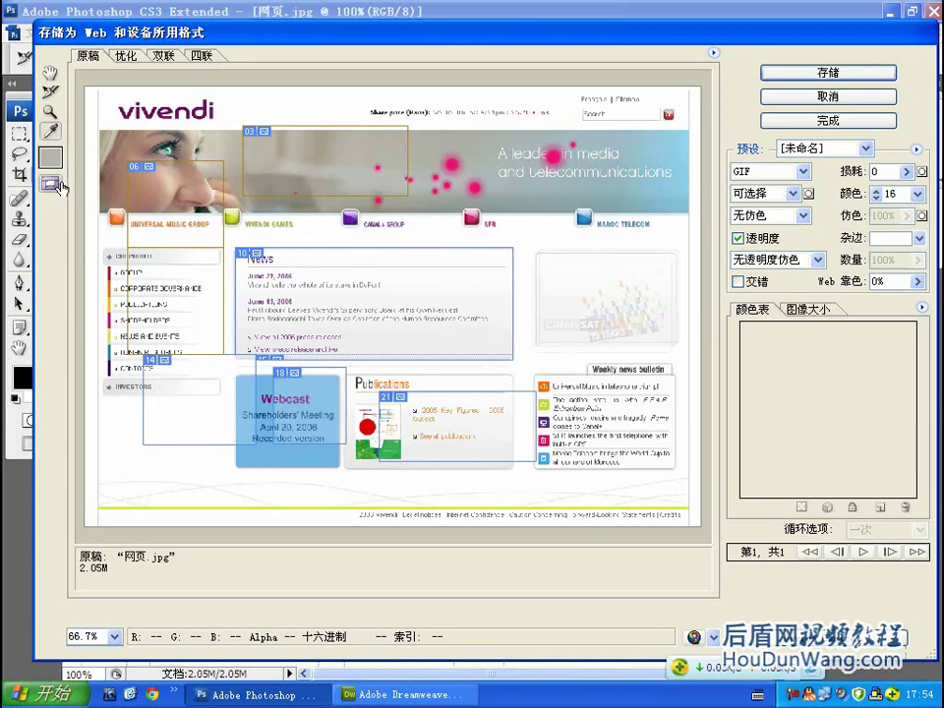
- Select the right-hand banner slice to load its 16-colour table, toggling slice visibility
click(50, 92)
click(532, 276)
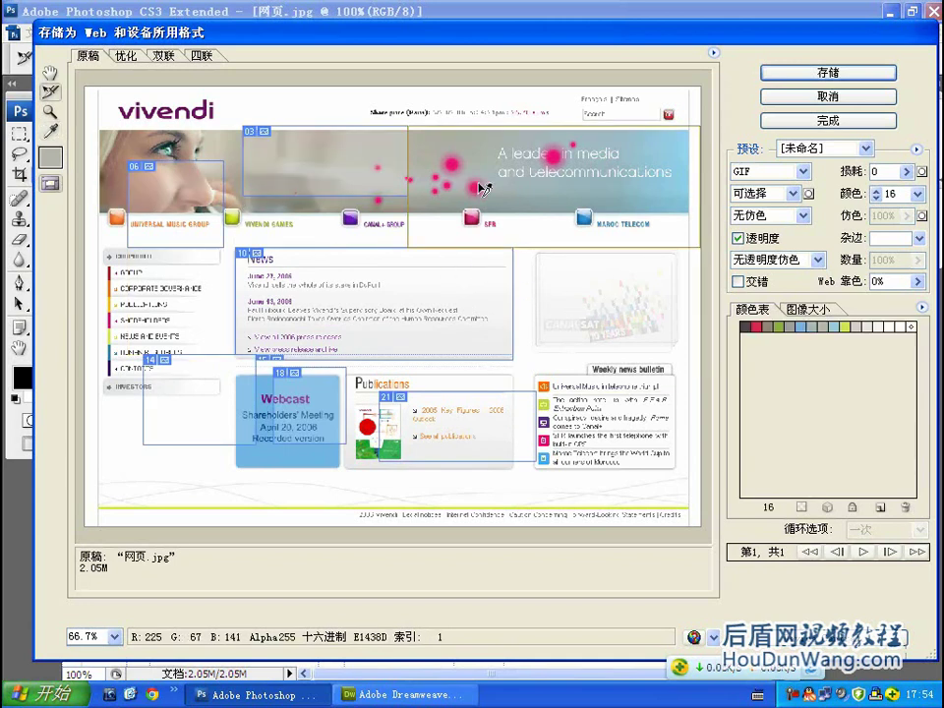
click(47, 184)
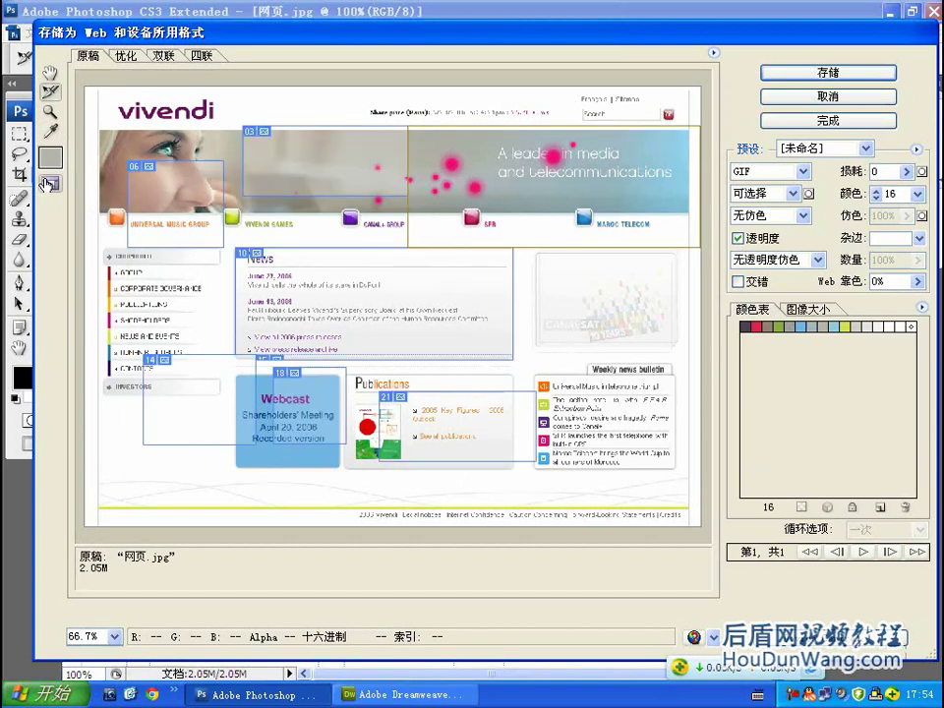
click(47, 184)
click(47, 184)
click(47, 184)
click(47, 184)
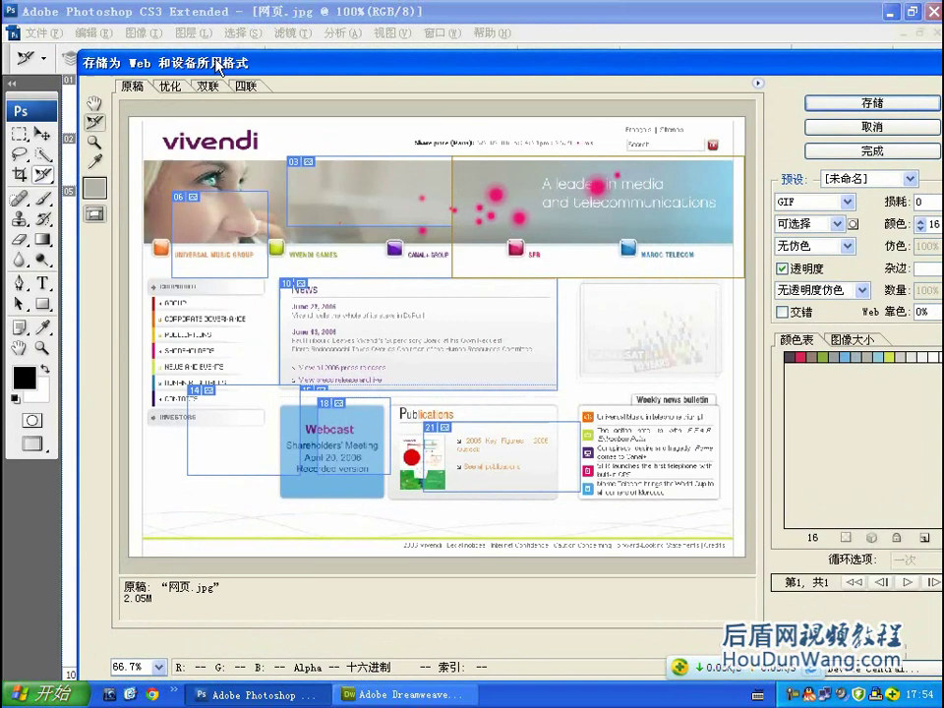
- Open the eyedropper colour picker, reposition it, and close it again
drag(180, 42, 195, 52)
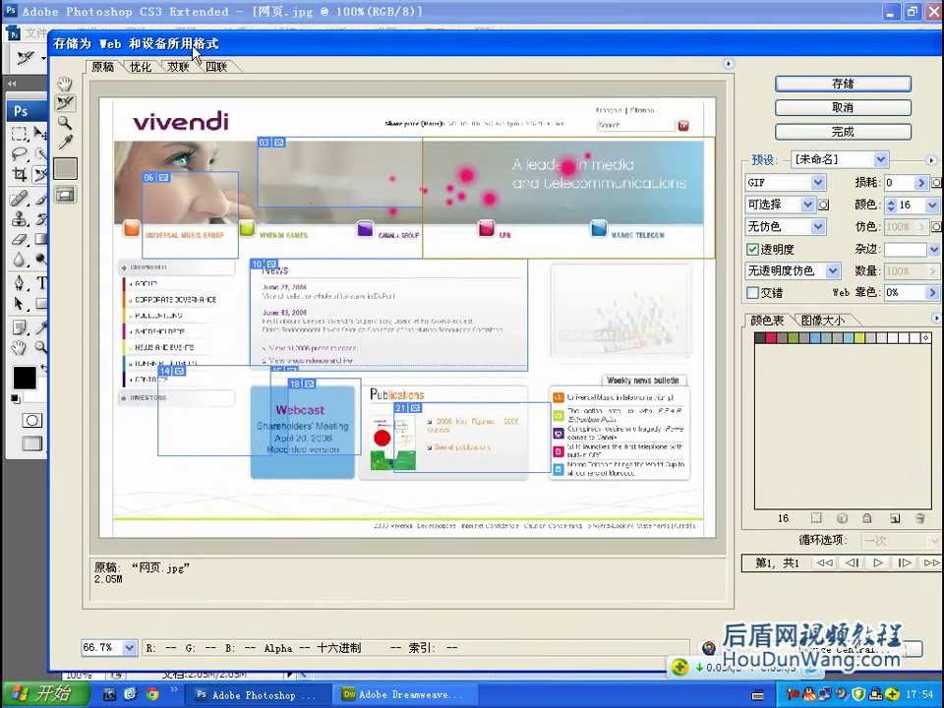
click(66, 196)
click(65, 169)
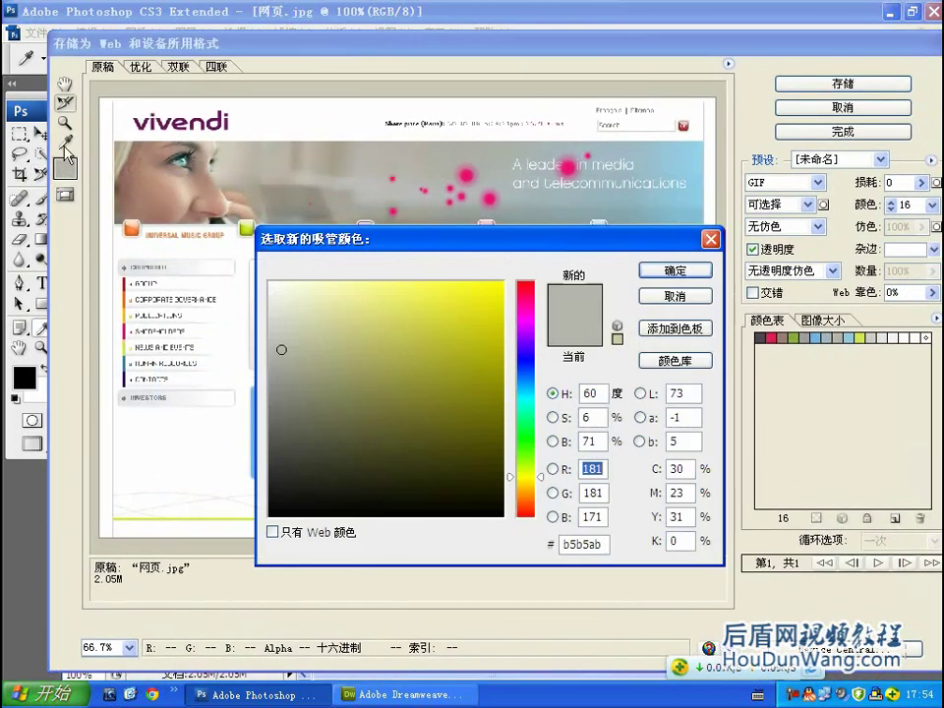
mouse_move(621, 239)
mouse_down()
mouse_move(605, 244)
mouse_move(578, 227)
mouse_up()
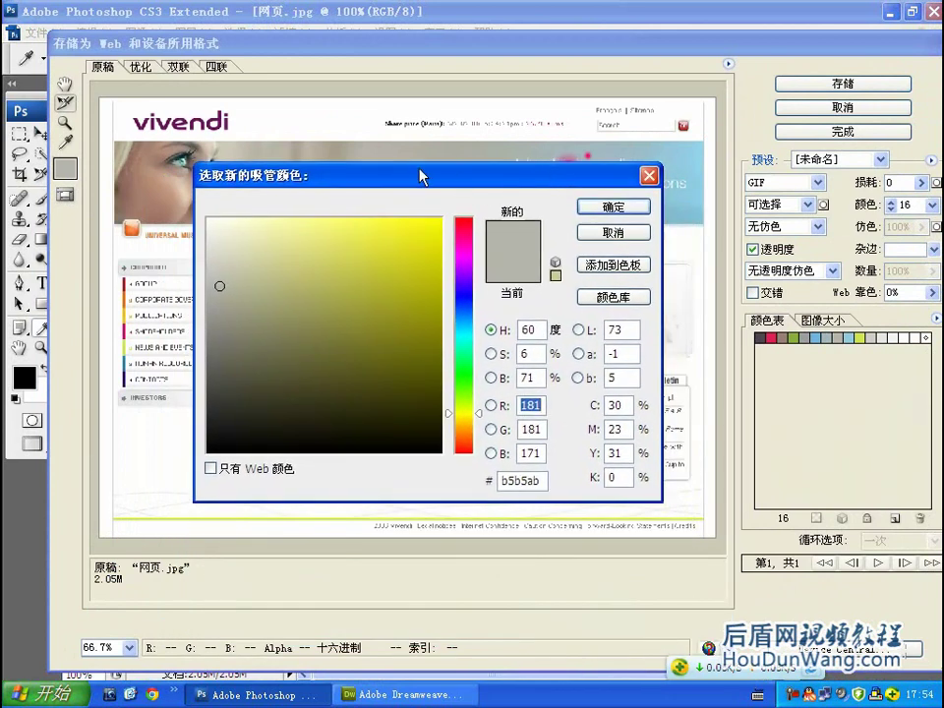
drag(579, 228, 539, 160)
click(639, 163)
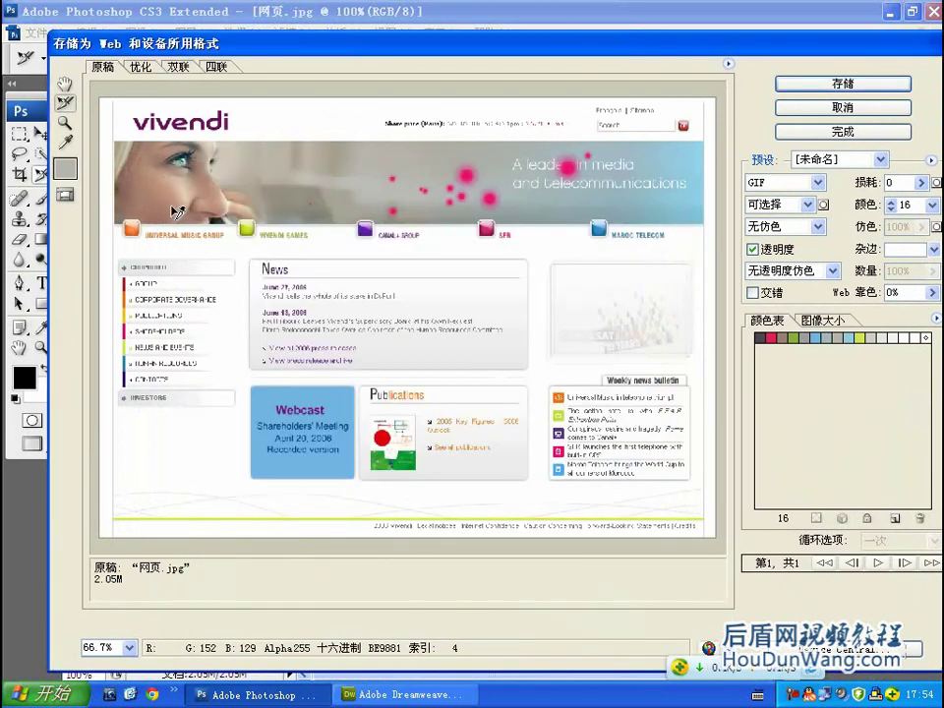
- Try a lighter olive eyedropper colour (adad4b), then close the picker unchanged
click(65, 169)
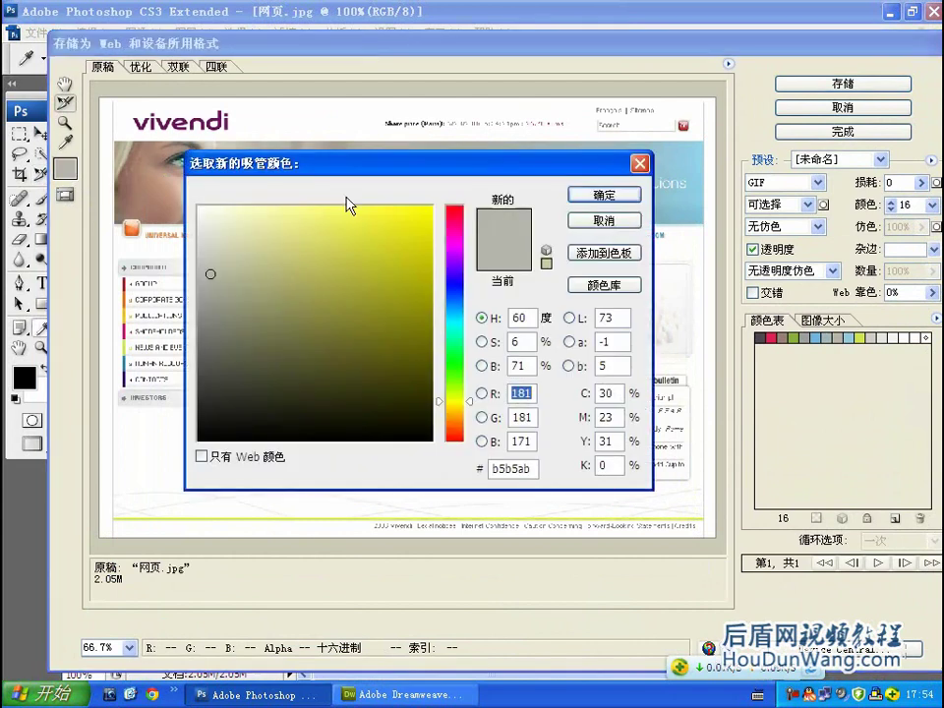
drag(362, 170, 385, 192)
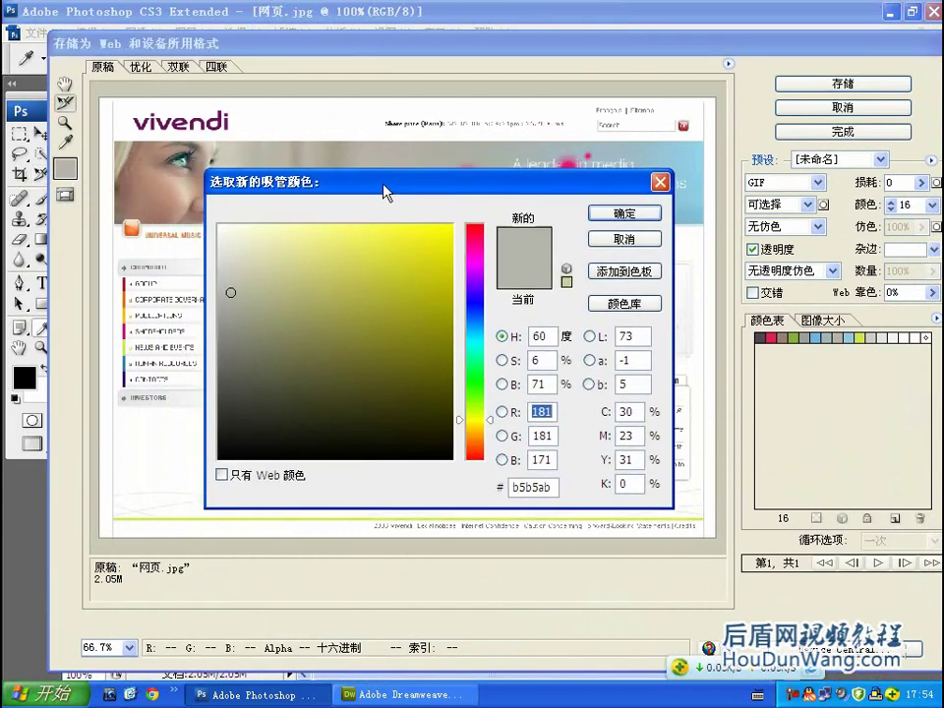
click(442, 277)
click(389, 240)
click(438, 312)
drag(376, 313, 350, 300)
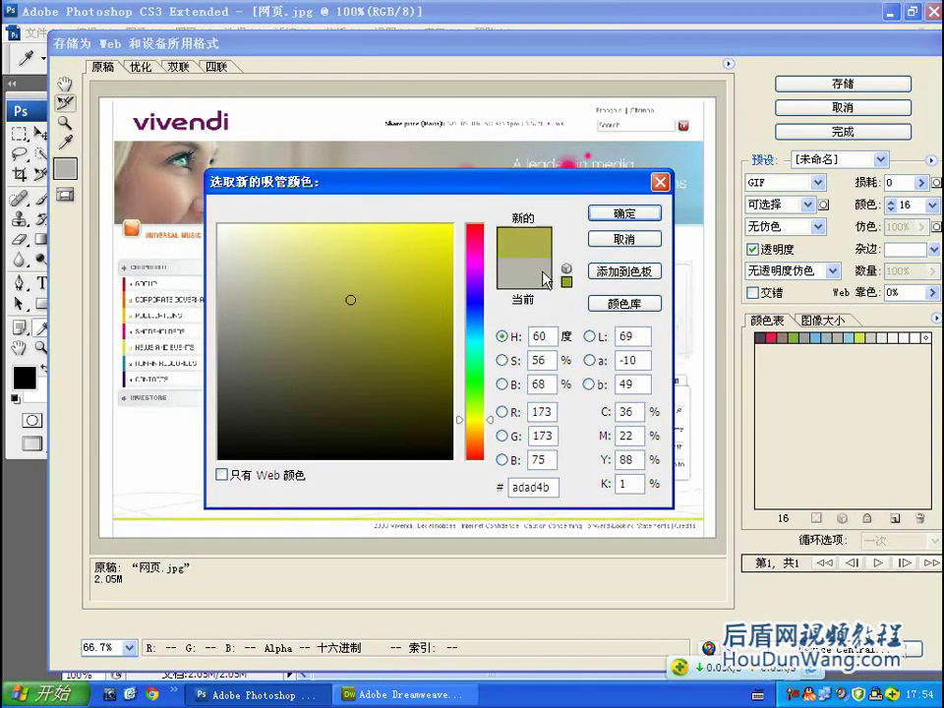
mouse_move(527, 194)
mouse_down()
mouse_move(480, 194)
mouse_move(487, 197)
mouse_up()
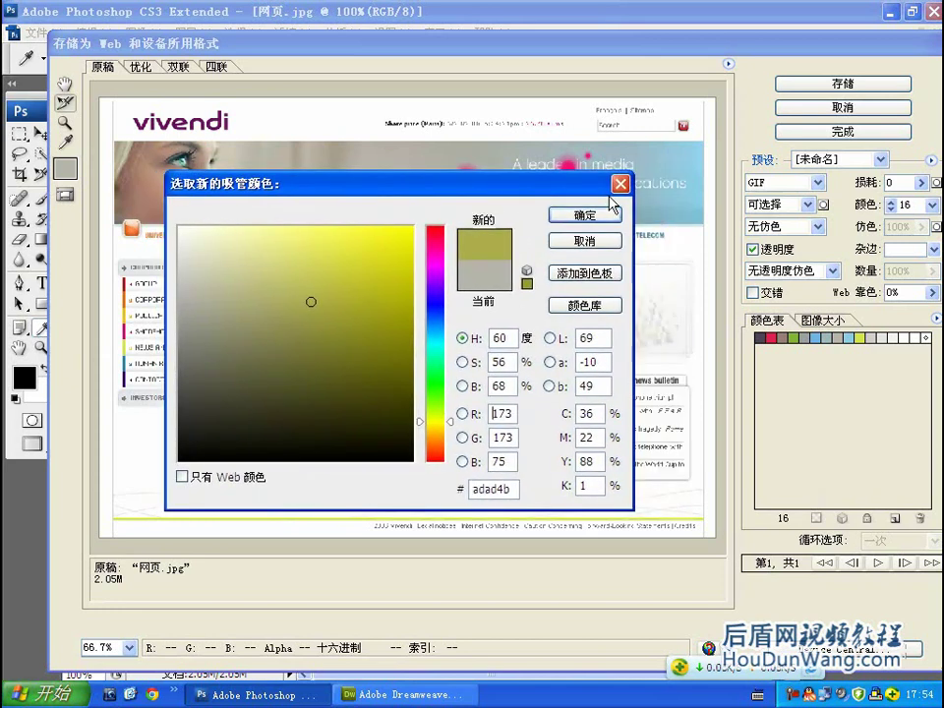
click(619, 184)
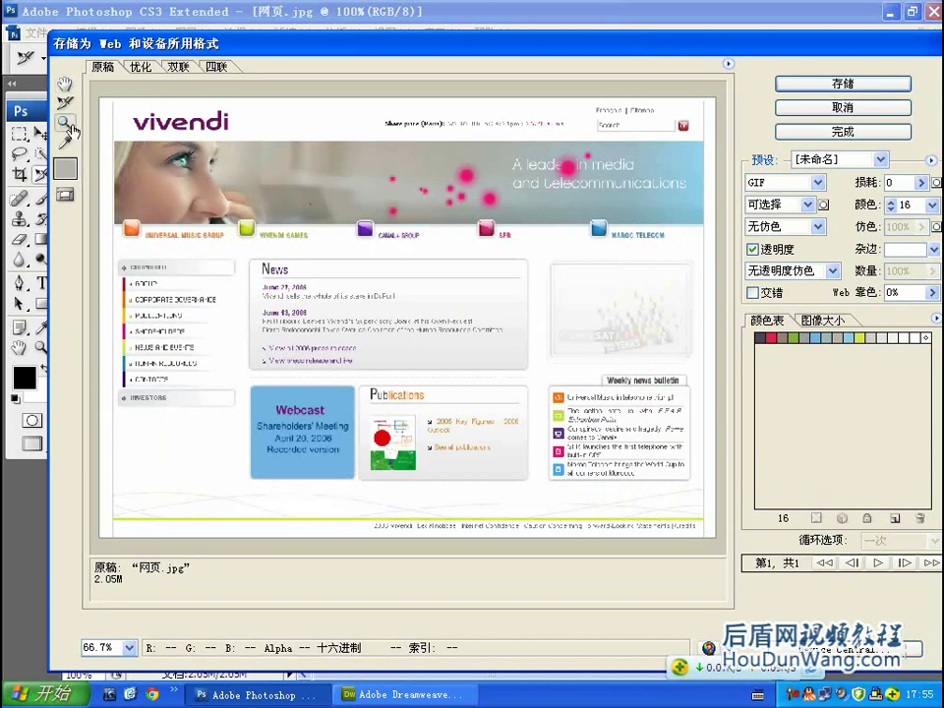
- Zoom the preview into the banner, back out, and then to 100%
click(65, 123)
click(354, 232)
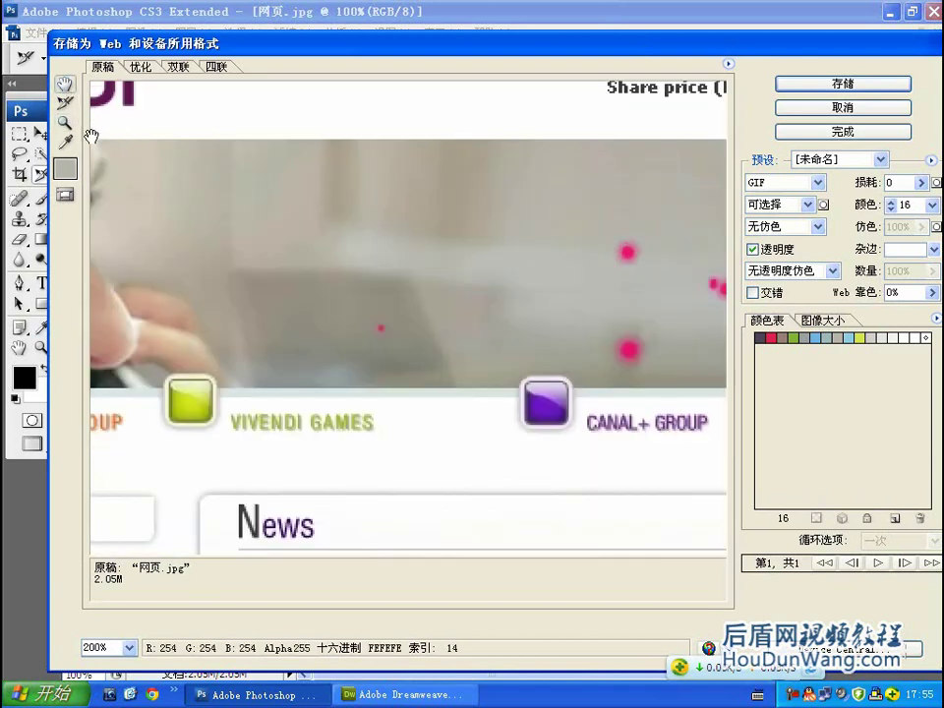
alt+click(365, 147)
alt+click(365, 148)
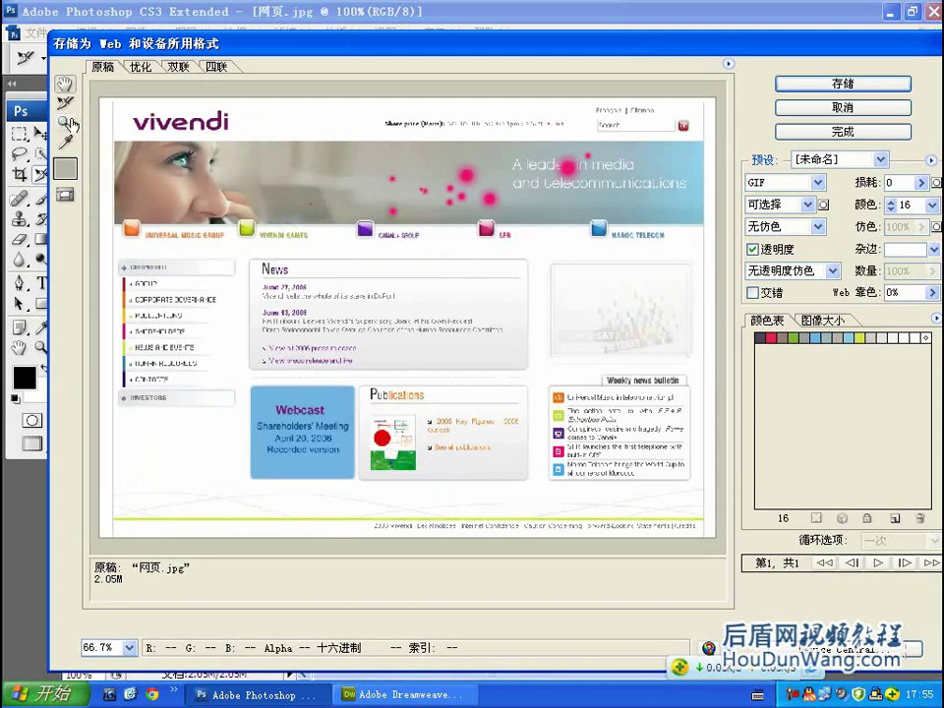
click(292, 175)
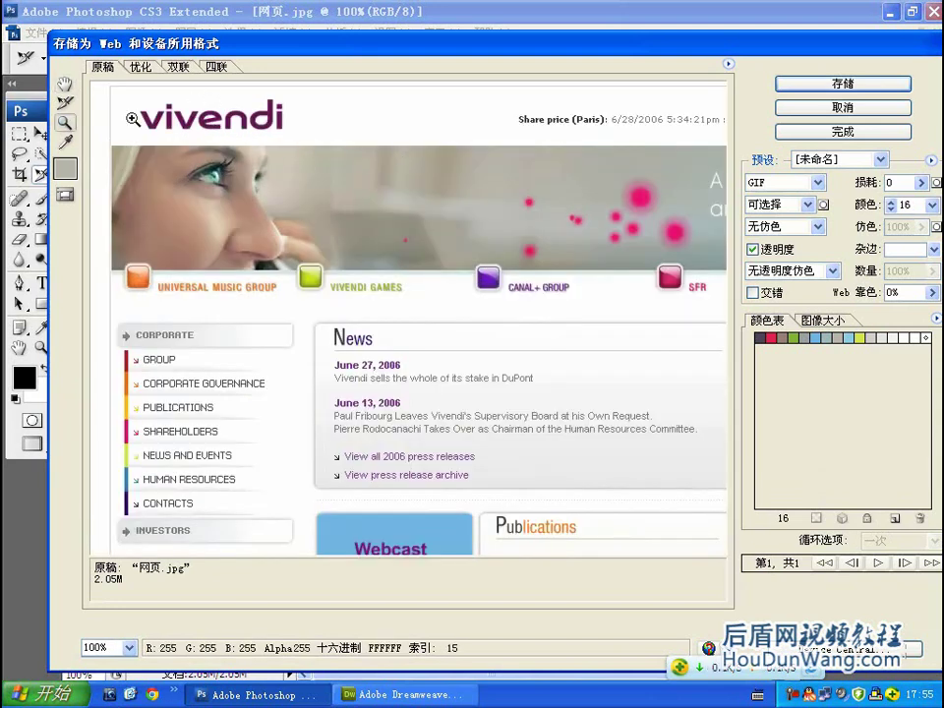
- Toggle Original and Optimized views, then show them 2-Up beside the 70.96K GIF
click(143, 69)
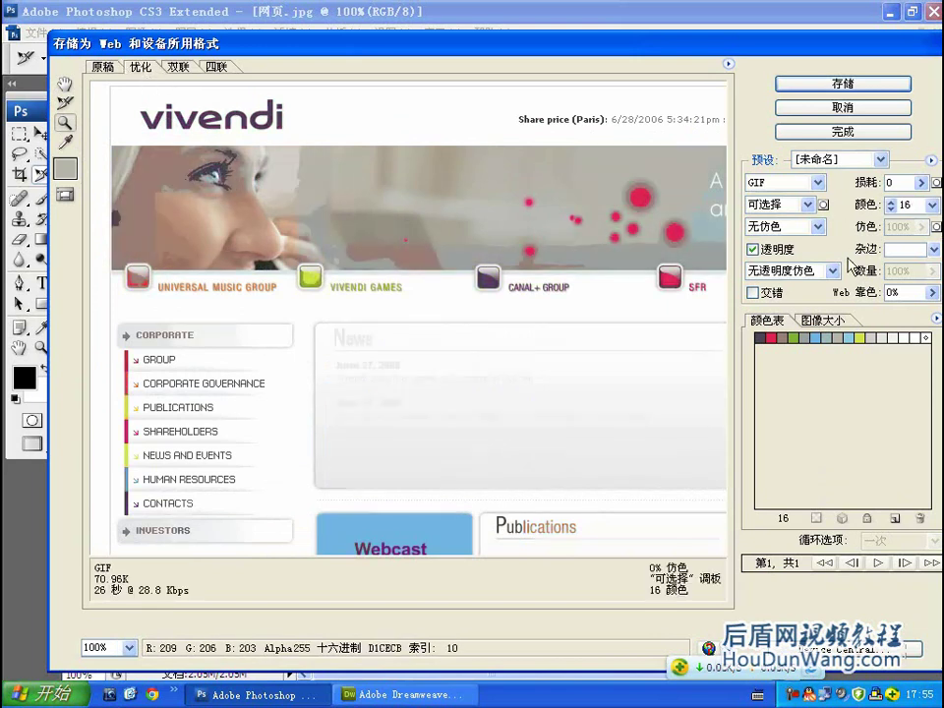
click(99, 66)
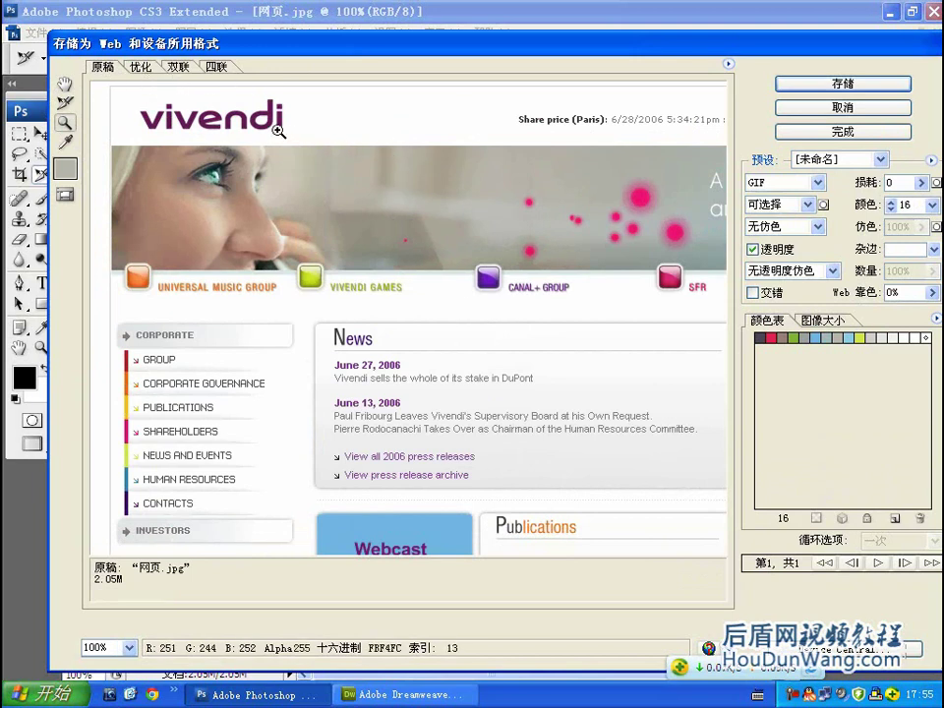
click(141, 67)
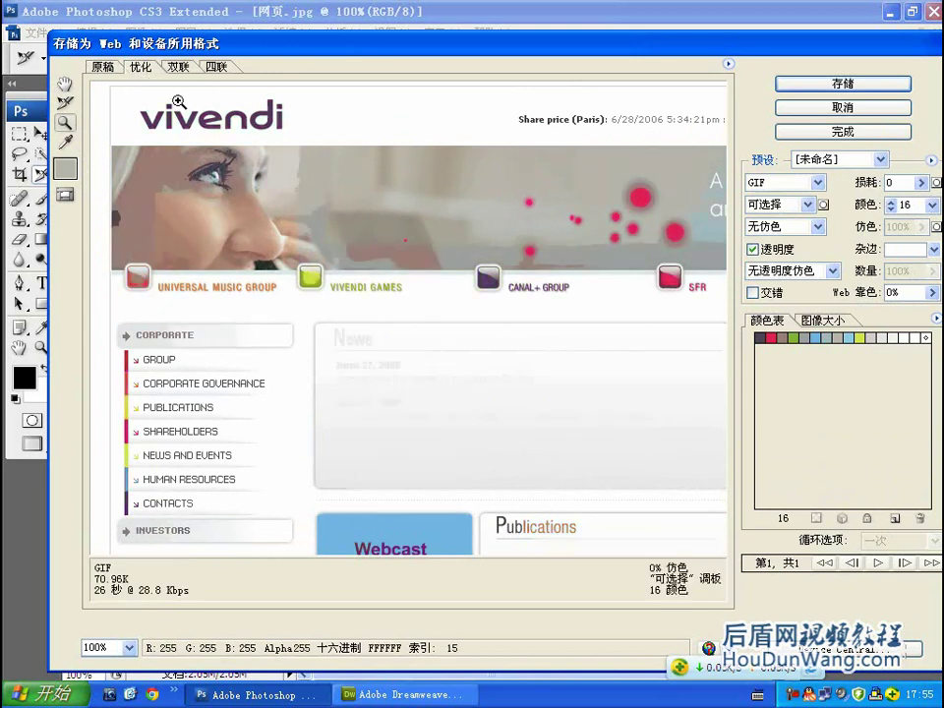
click(179, 67)
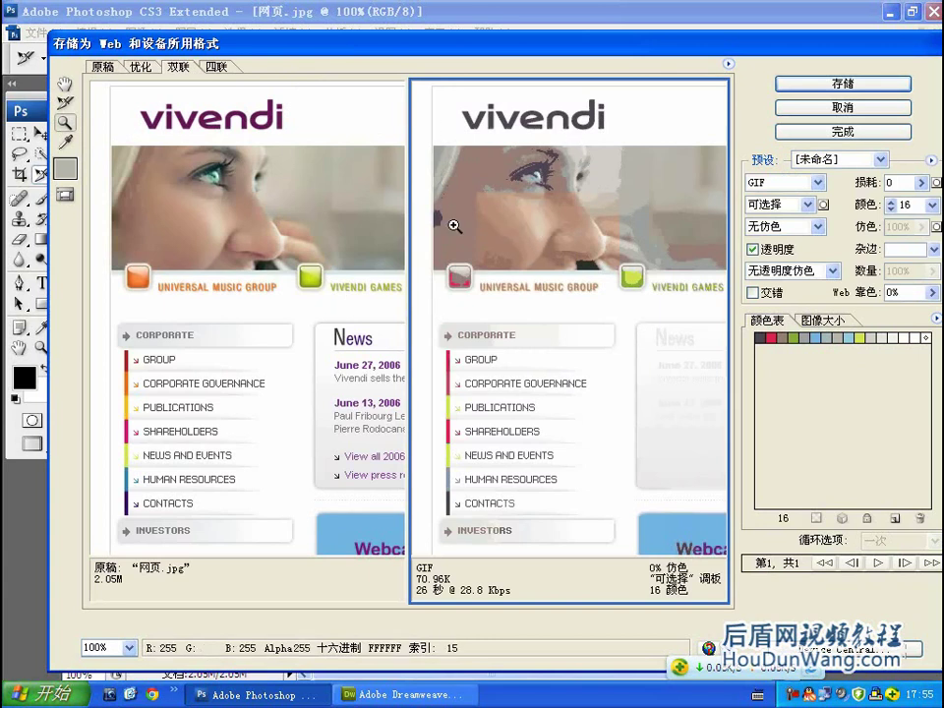
- Pick the 92.24K diffusion-dithered 16-colour GIF from the 4-Up view and preview it alone
click(216, 67)
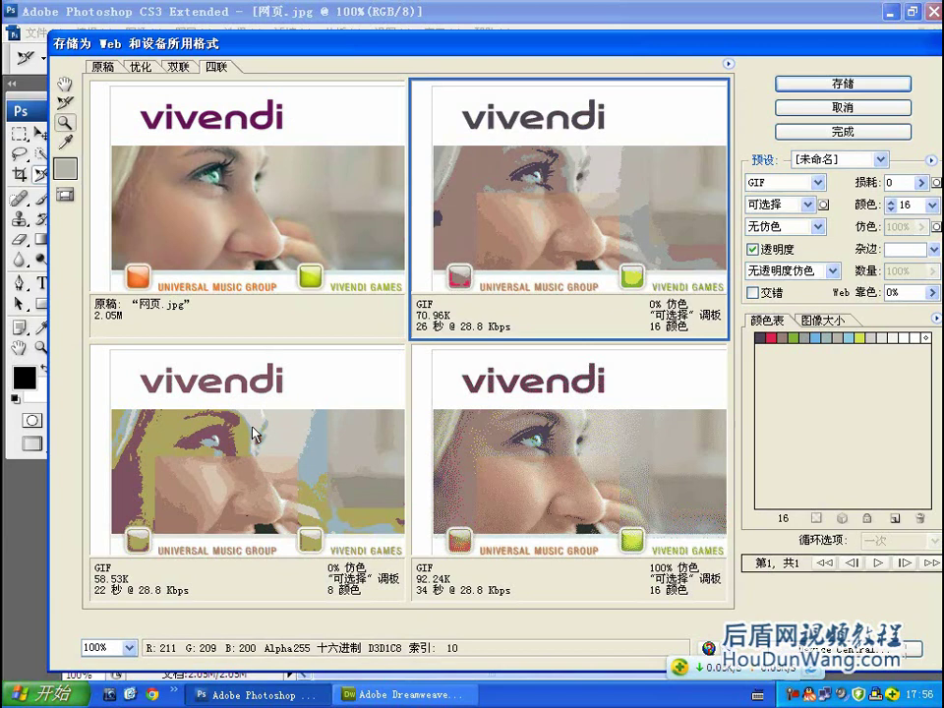
click(580, 448)
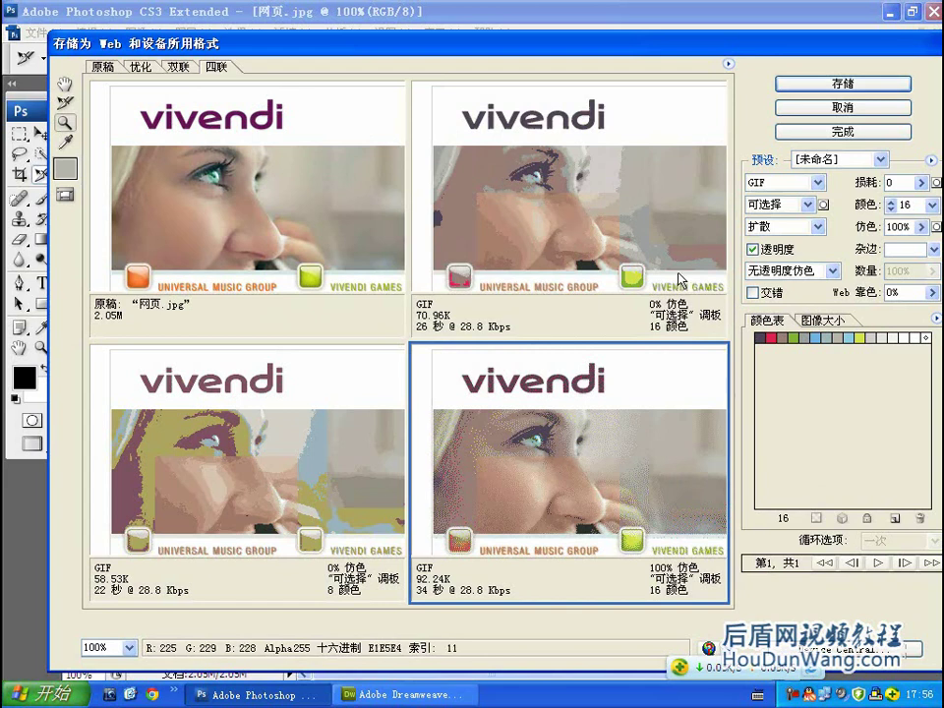
click(138, 66)
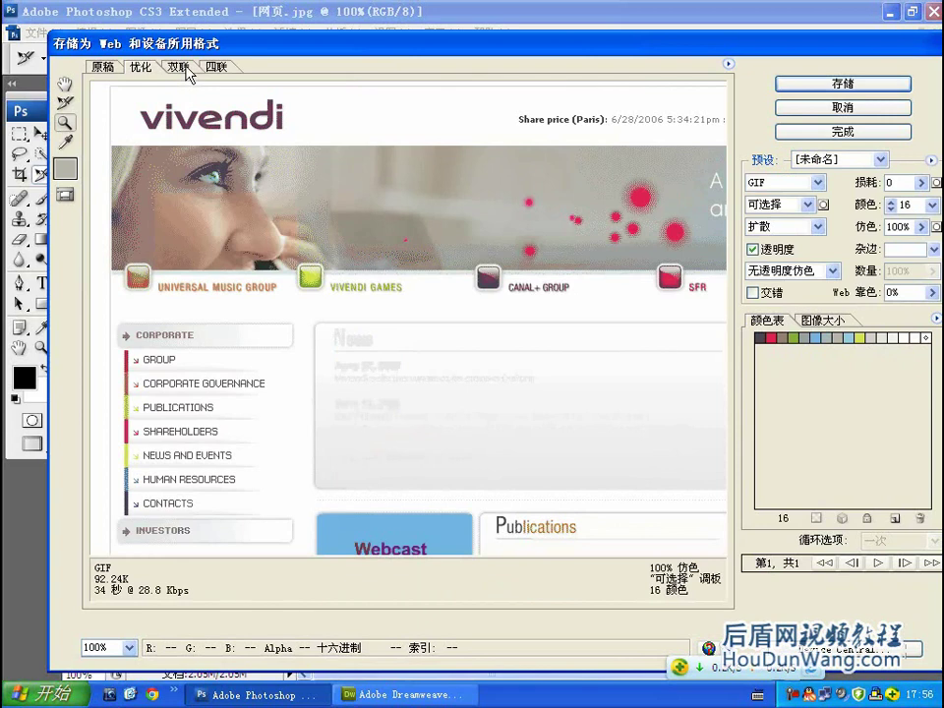
- Compare original and dithered GIF in 2-Up view with slice outlines showing, and bring up the Preset list
click(186, 69)
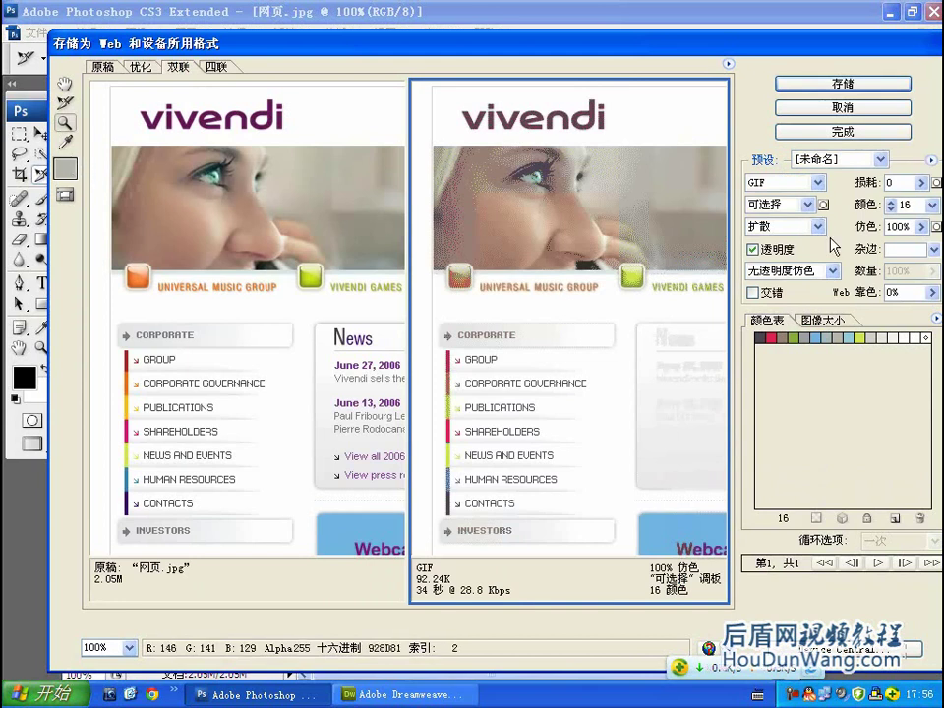
click(65, 102)
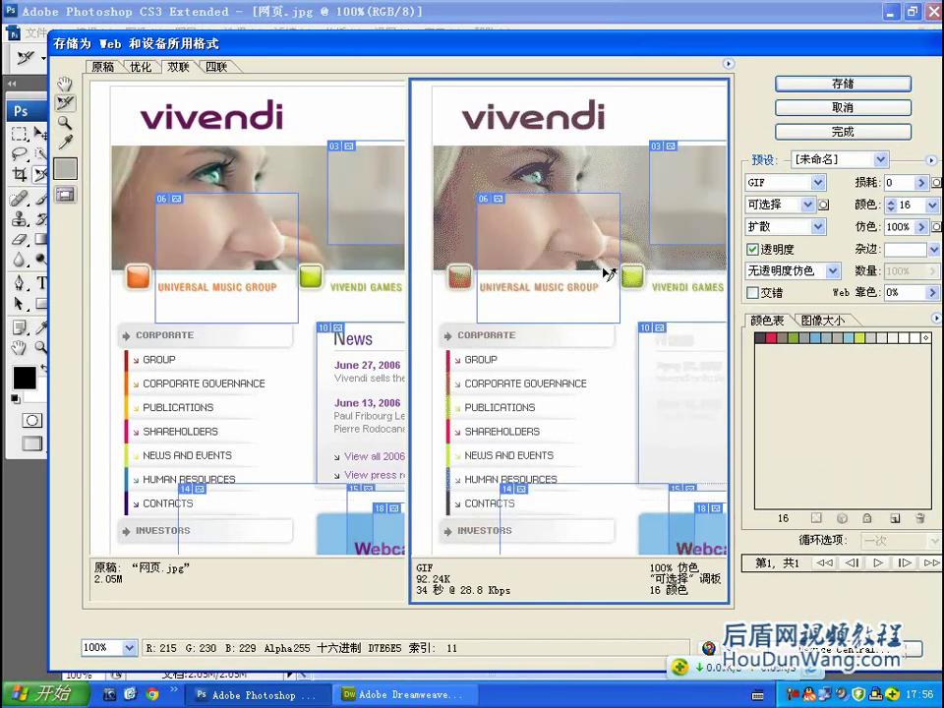
click(881, 161)
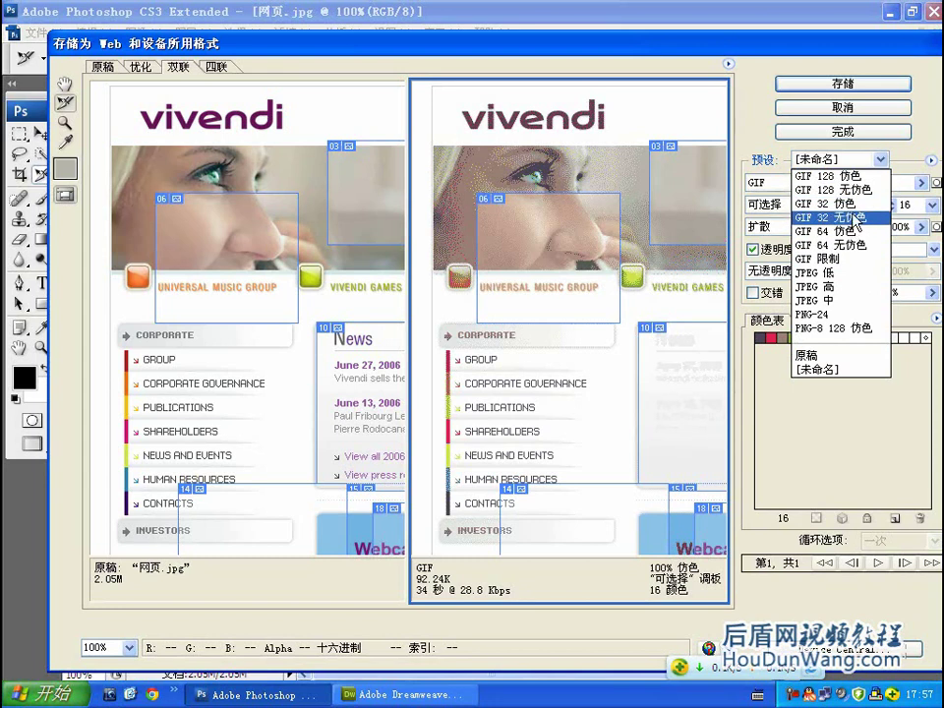
- Try the GIF 128 Dithered, GIF 128 No Dither and GIF 32 No Dither presets
click(846, 177)
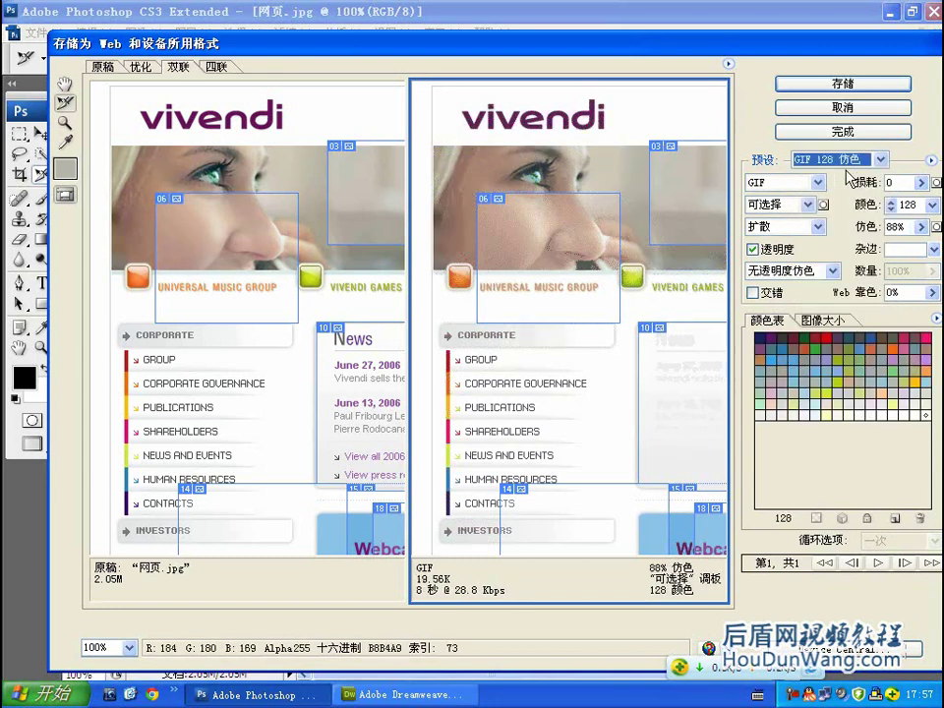
click(882, 161)
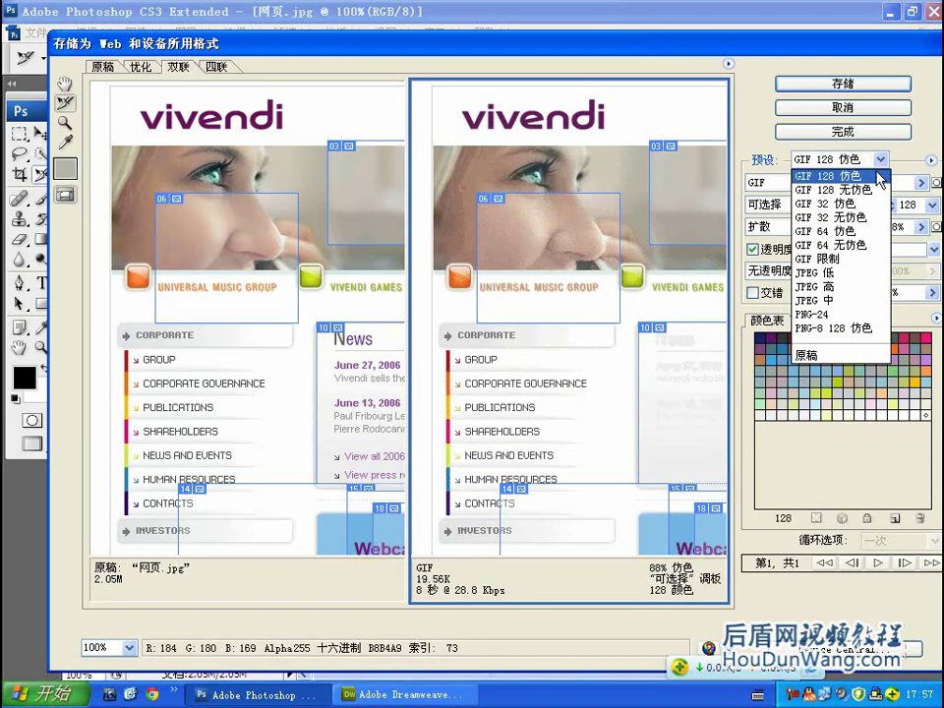
click(878, 189)
click(882, 158)
click(831, 217)
click(882, 159)
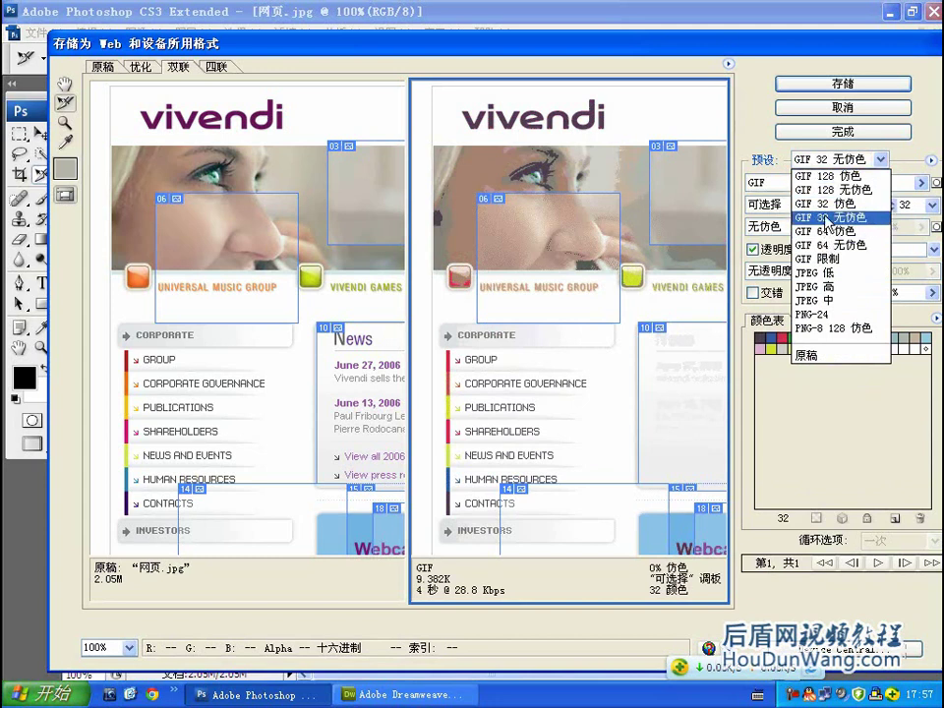
- Compare the GIF 128 Dithered, GIF 64 Dithered and GIF 64 No Dither presets
click(833, 176)
click(838, 160)
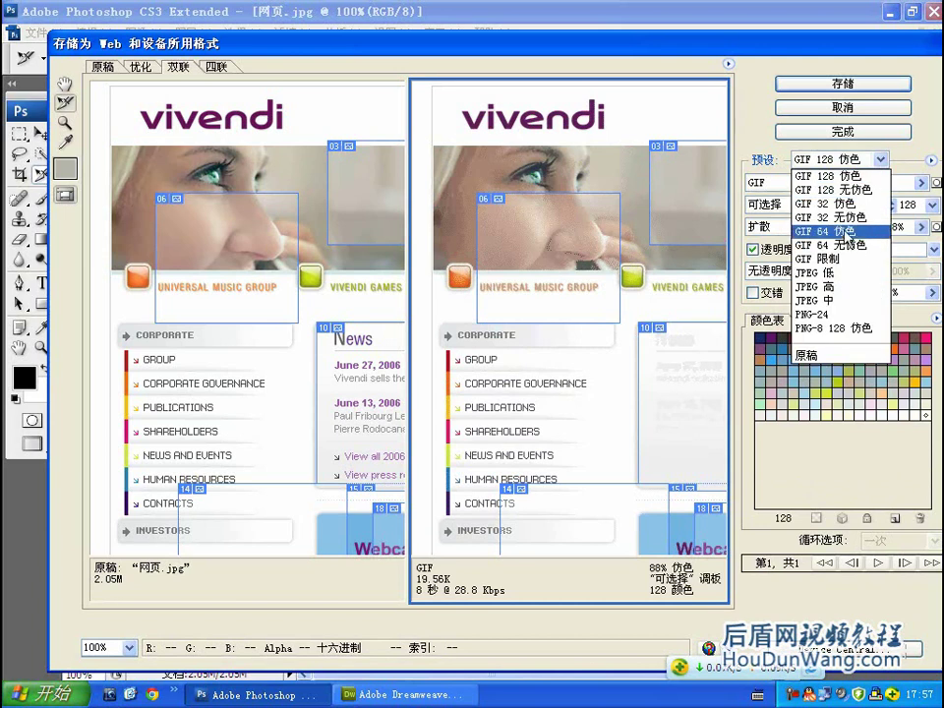
click(841, 232)
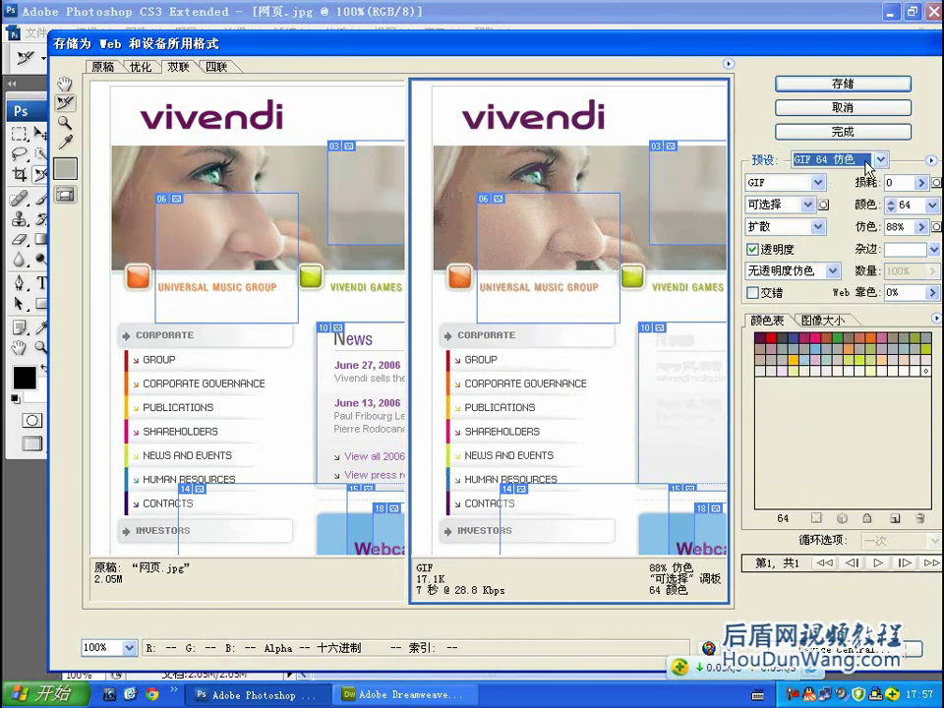
click(882, 160)
click(836, 246)
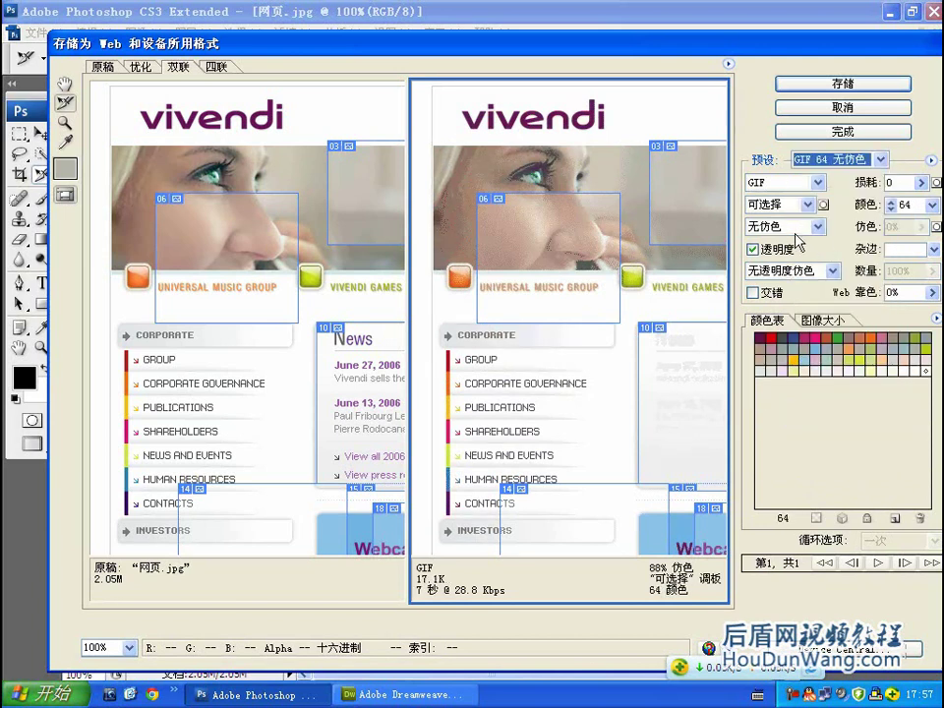
- Apply GIF 32 No Dither, then settle on GIF 32 Dithered (32 colours, 88% dither, 14.9K)
click(881, 159)
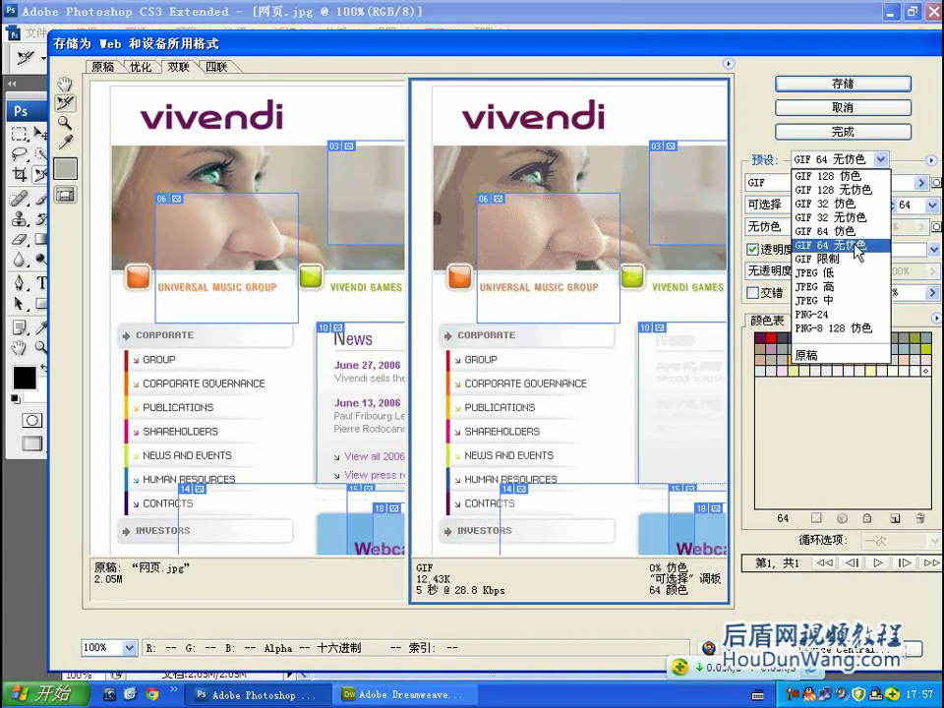
click(840, 217)
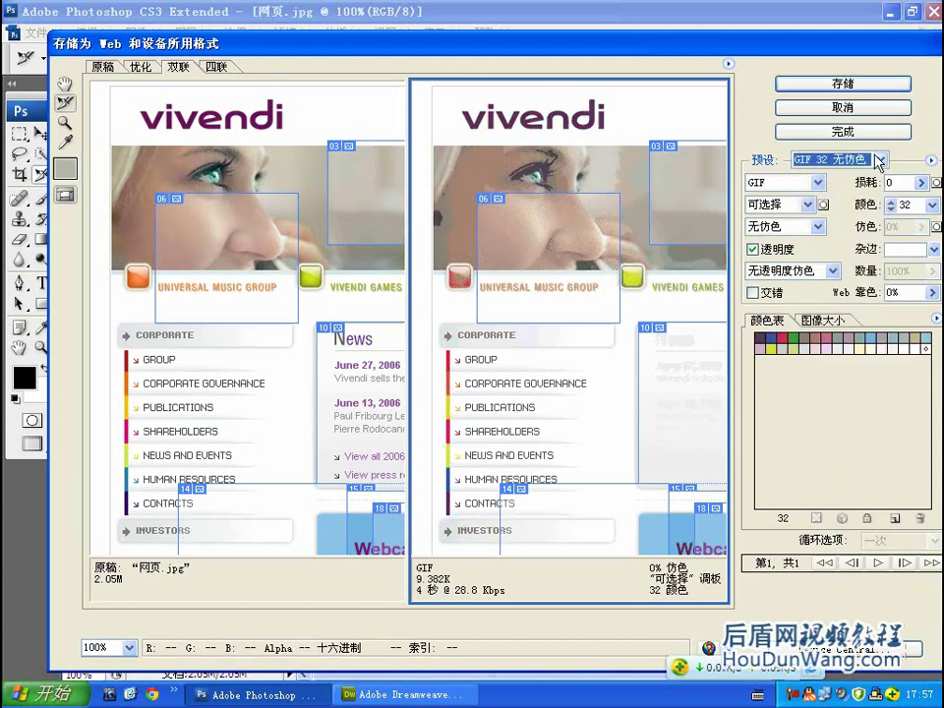
click(882, 159)
click(852, 204)
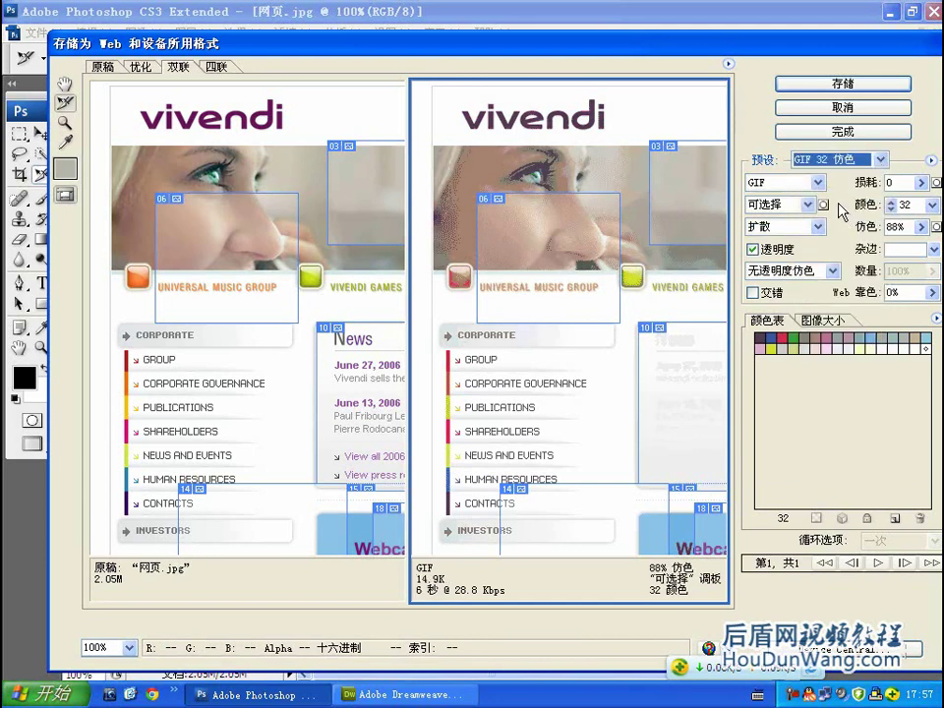
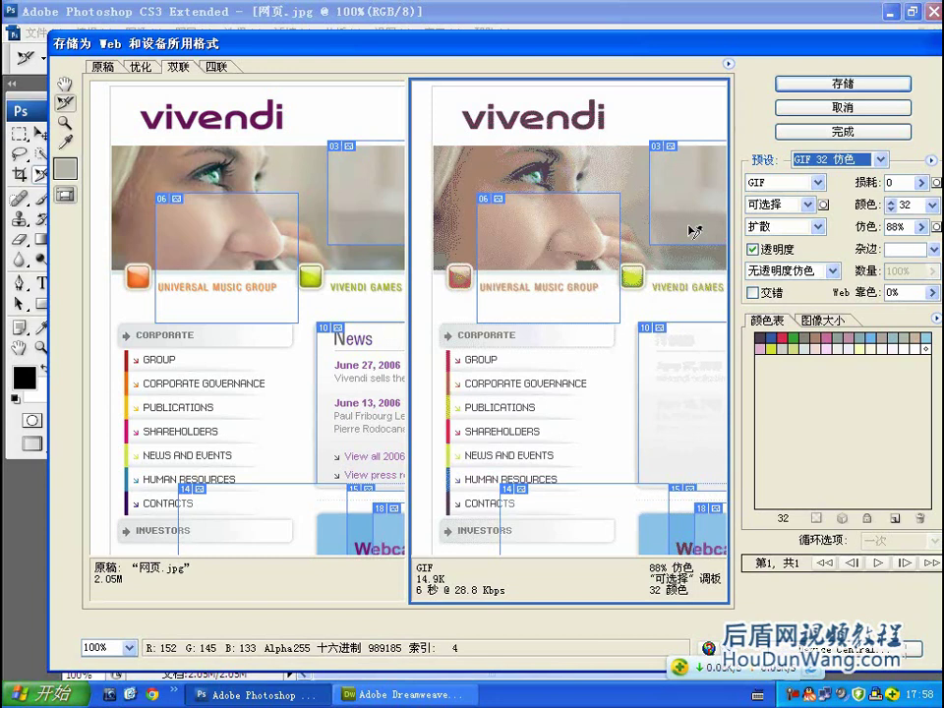
- Apply the GIF 128 Dithered preset, giving a 128-colour palette at 19.56K
click(880, 159)
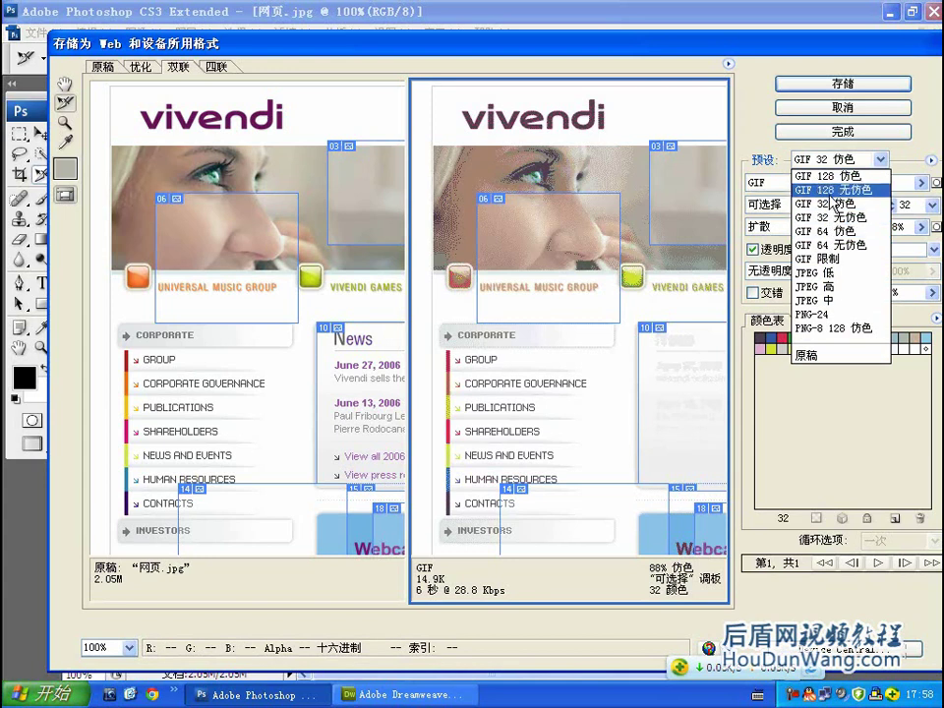
click(828, 205)
click(866, 159)
click(836, 177)
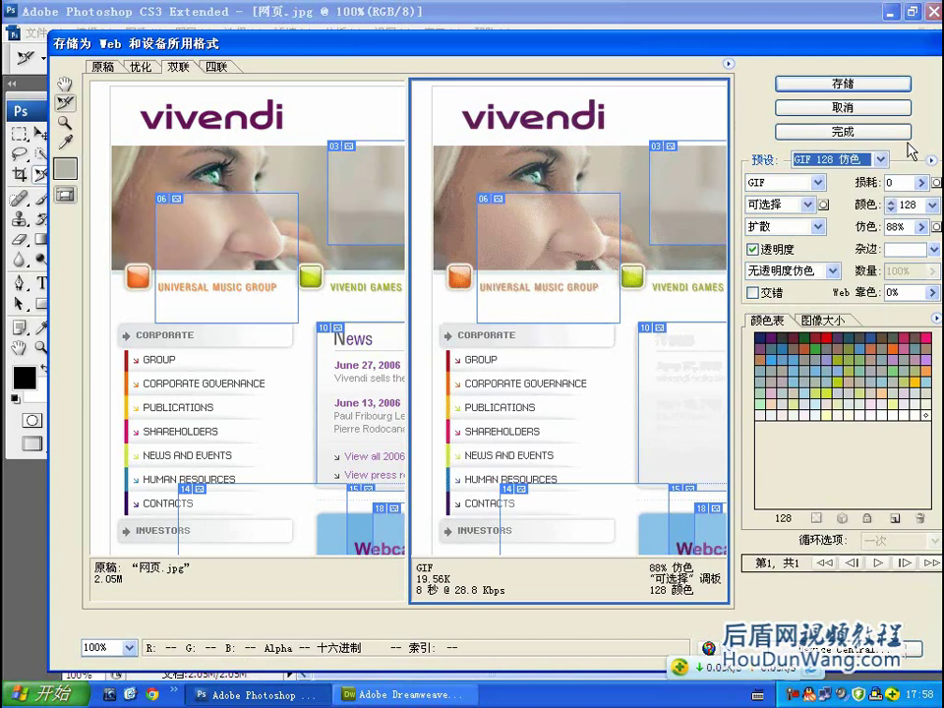
click(818, 183)
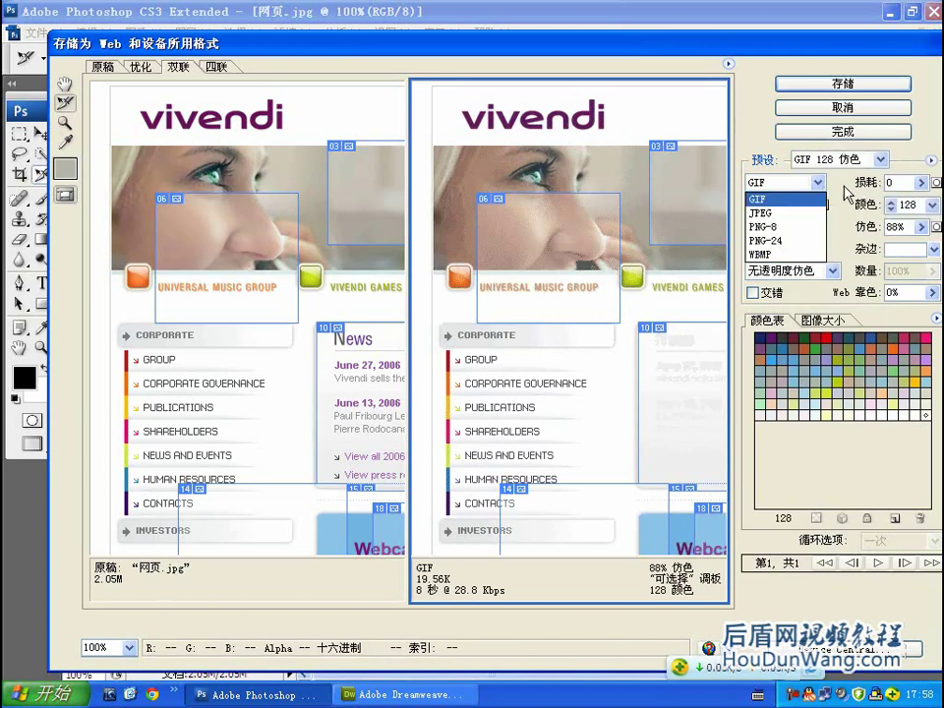
click(852, 197)
click(818, 183)
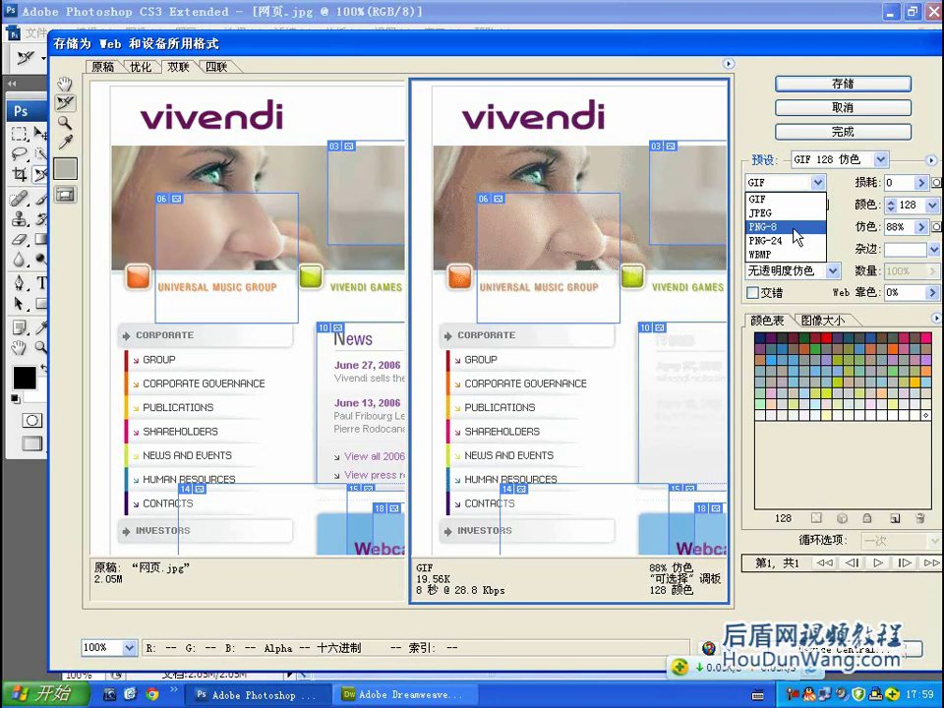
click(787, 226)
click(817, 185)
click(817, 240)
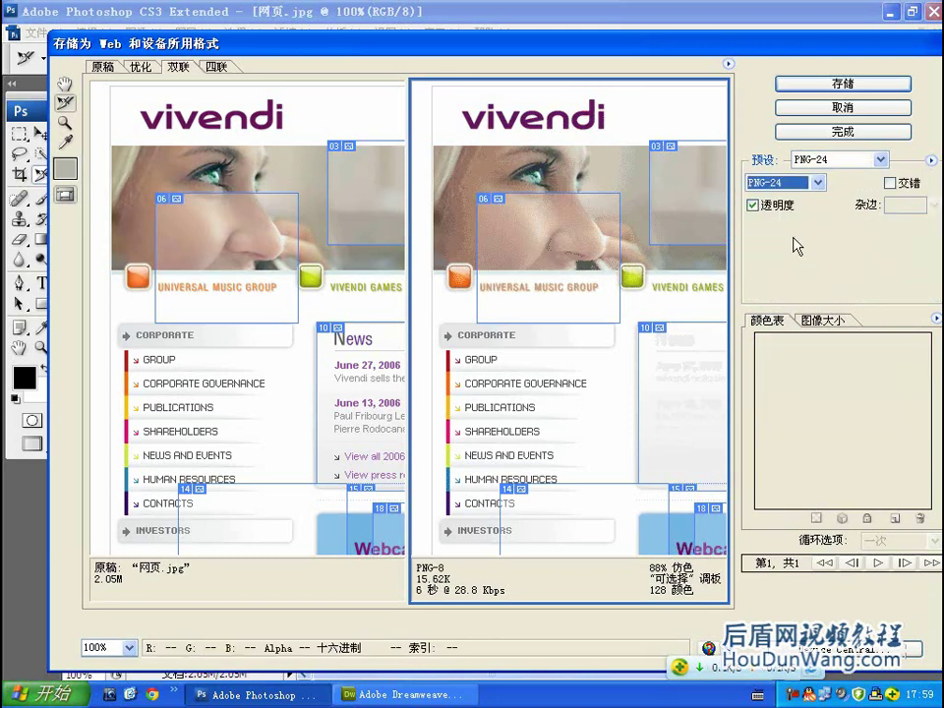
click(819, 185)
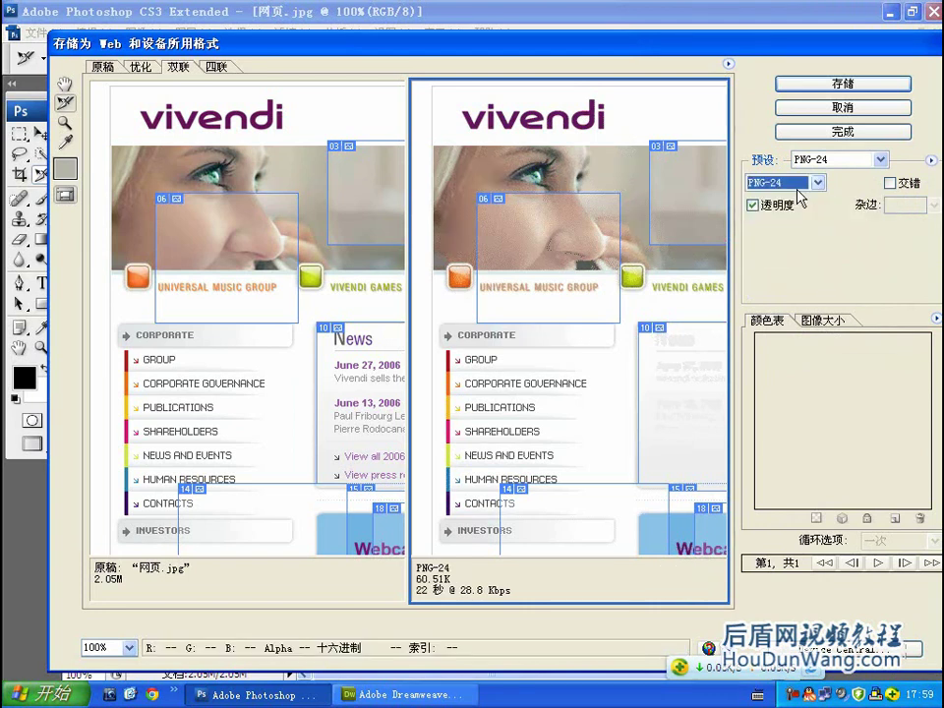
click(818, 183)
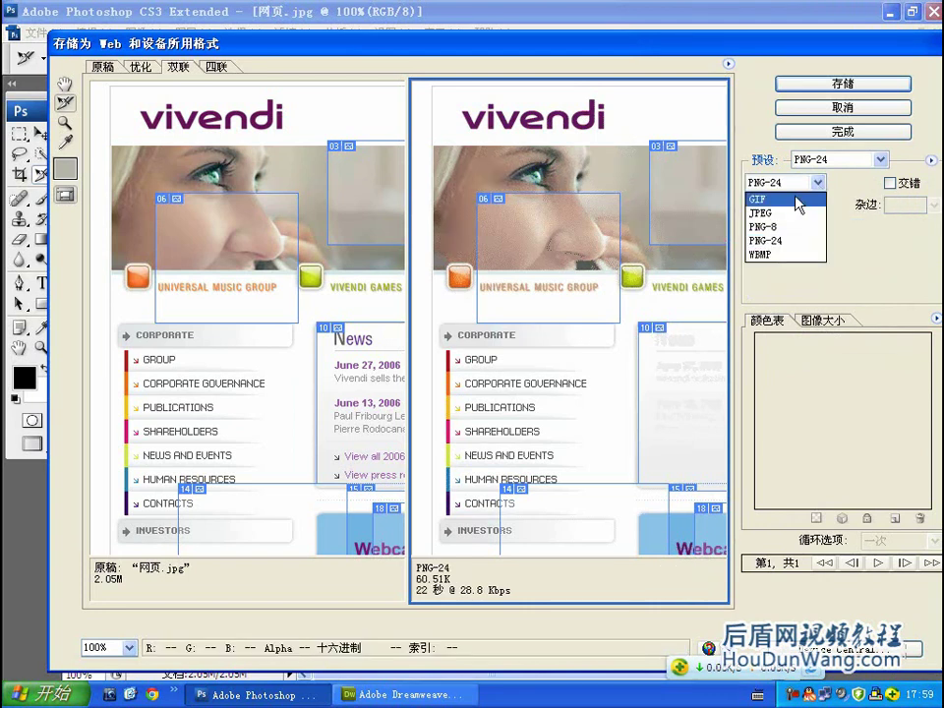
click(797, 200)
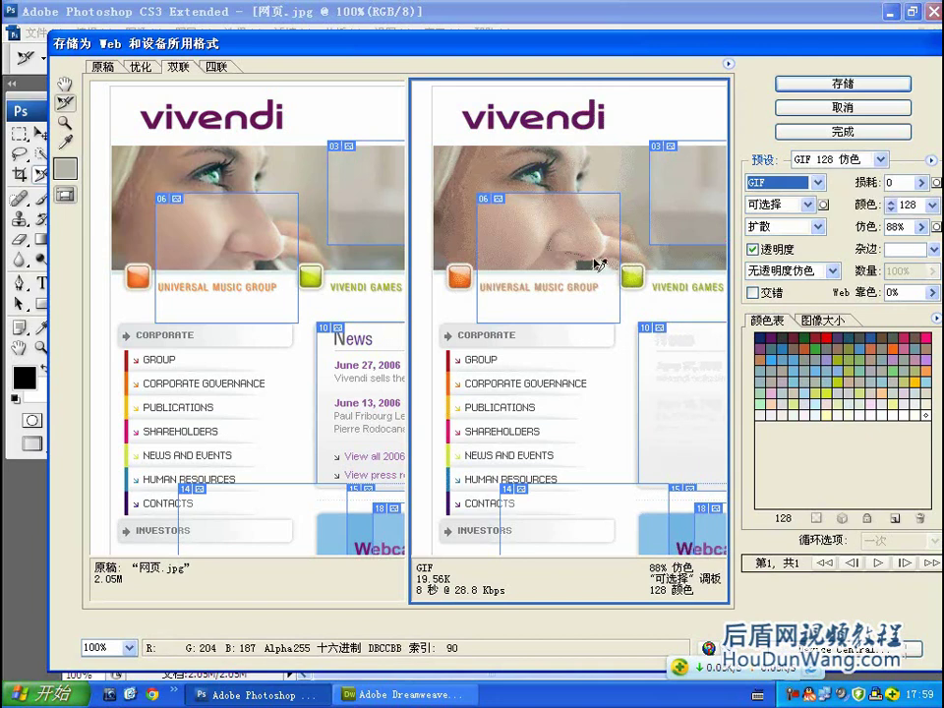
- Select slice 06 over the woman's face in the optimized preview
click(295, 267)
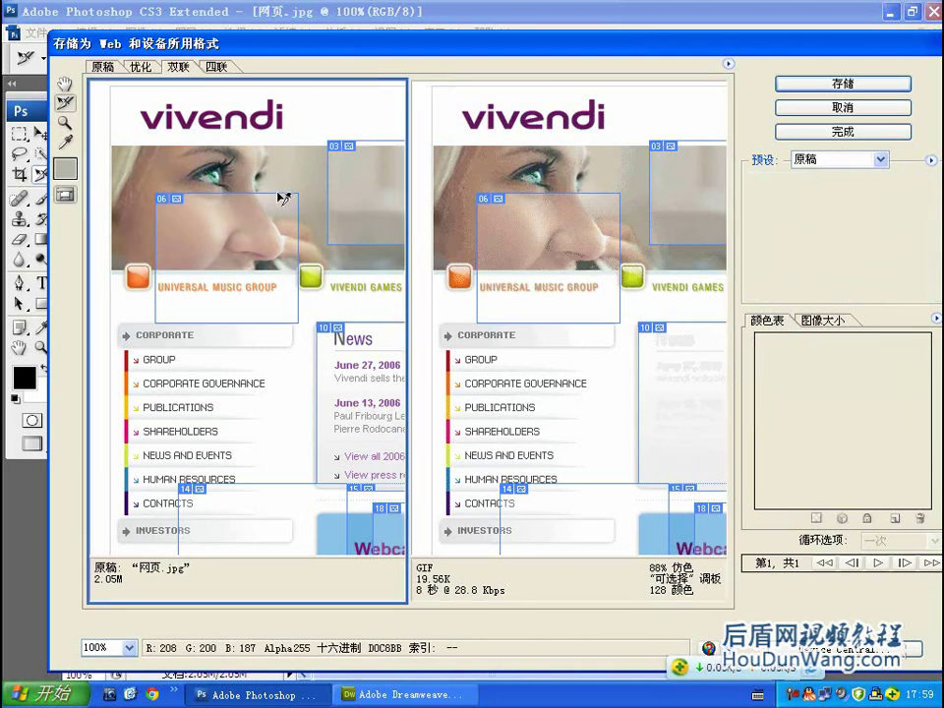
click(229, 207)
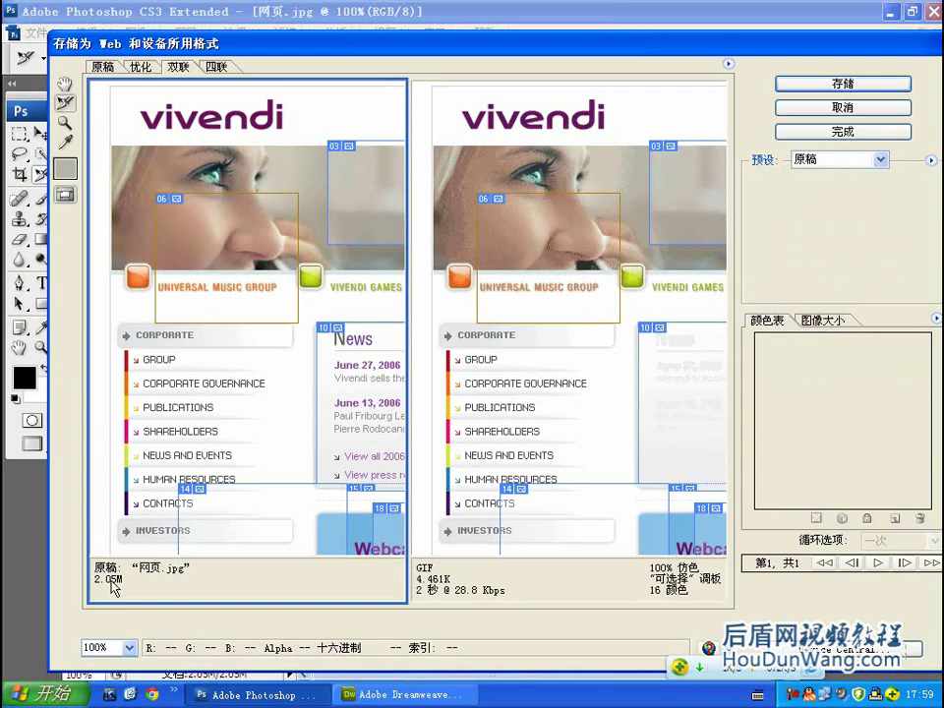
click(443, 197)
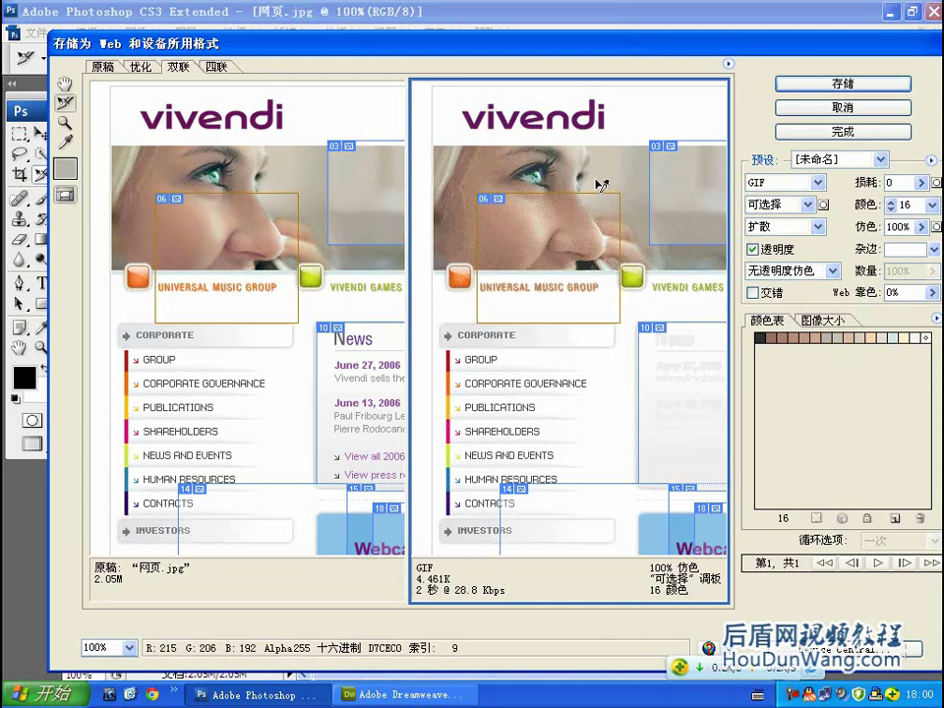
- Give slice 06 the GIF 128 Dithered preset and bring up its Modify Lossiness Setting dialog
click(880, 159)
click(865, 174)
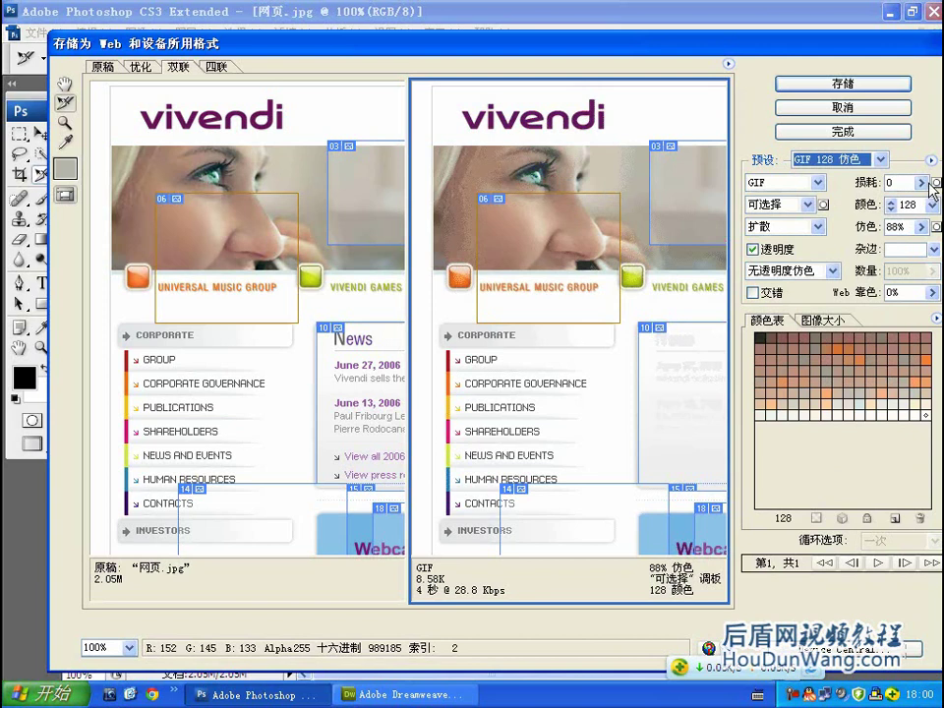
click(936, 183)
drag(463, 94, 446, 122)
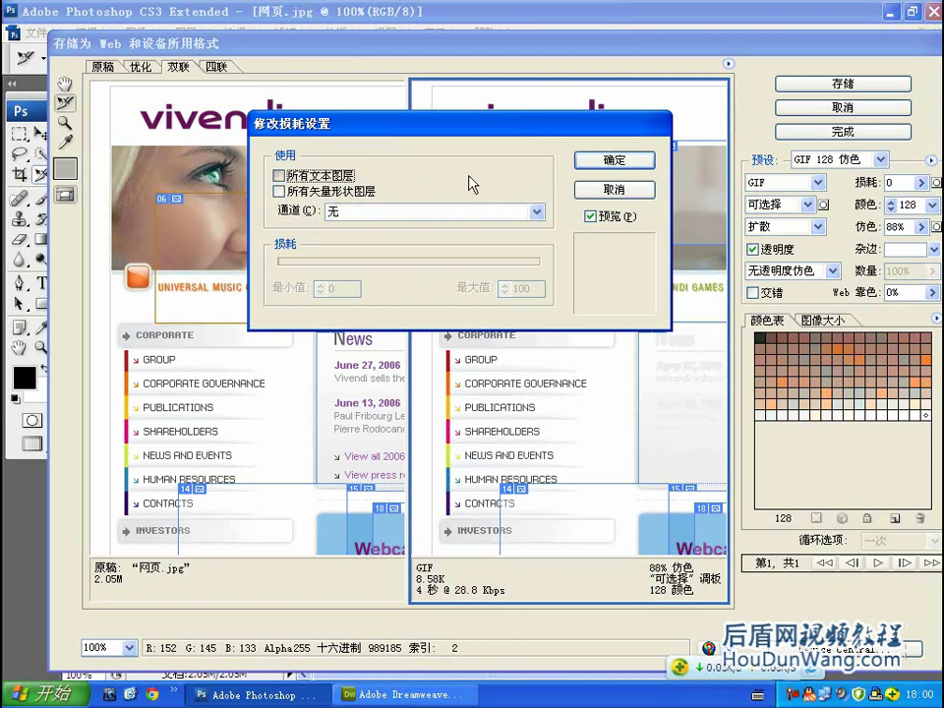
- Try the text and vector shape layer options, then cancel the lossiness dialog with lossy at 0
click(277, 175)
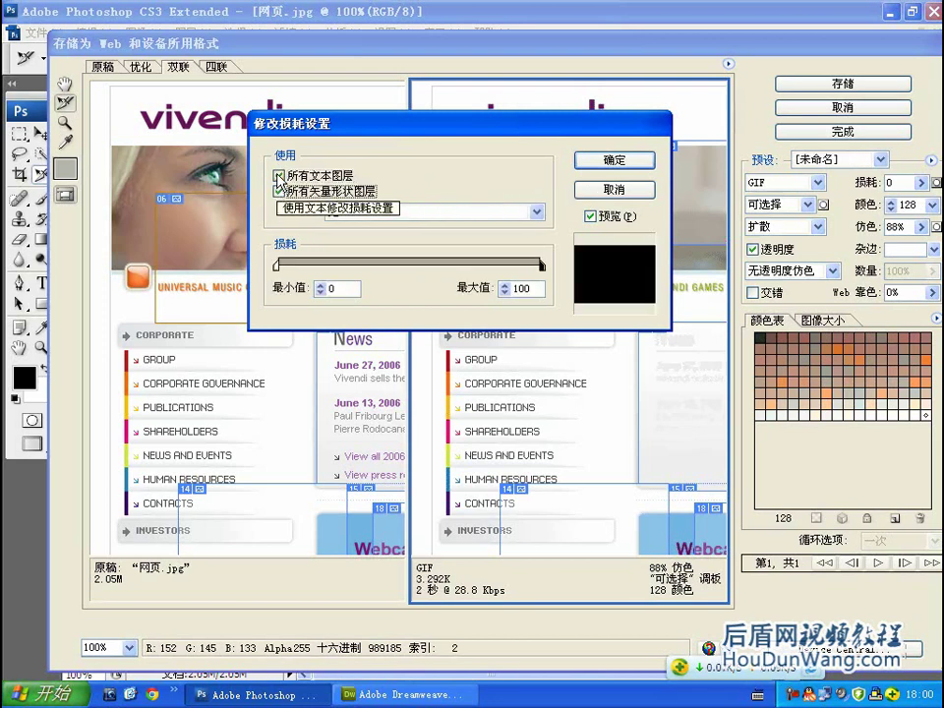
click(279, 176)
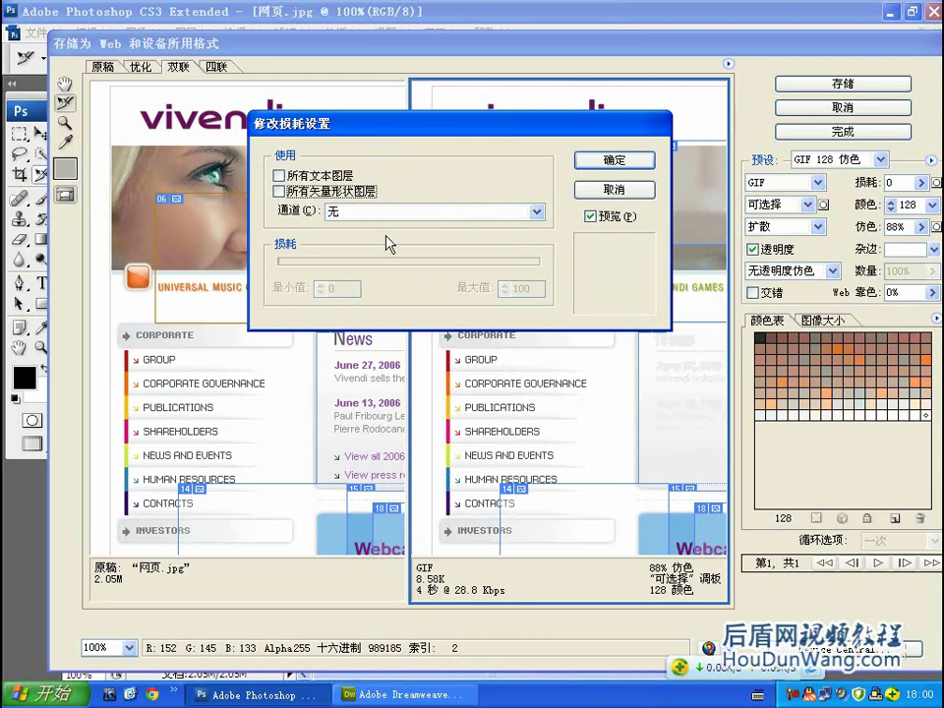
click(280, 191)
click(279, 175)
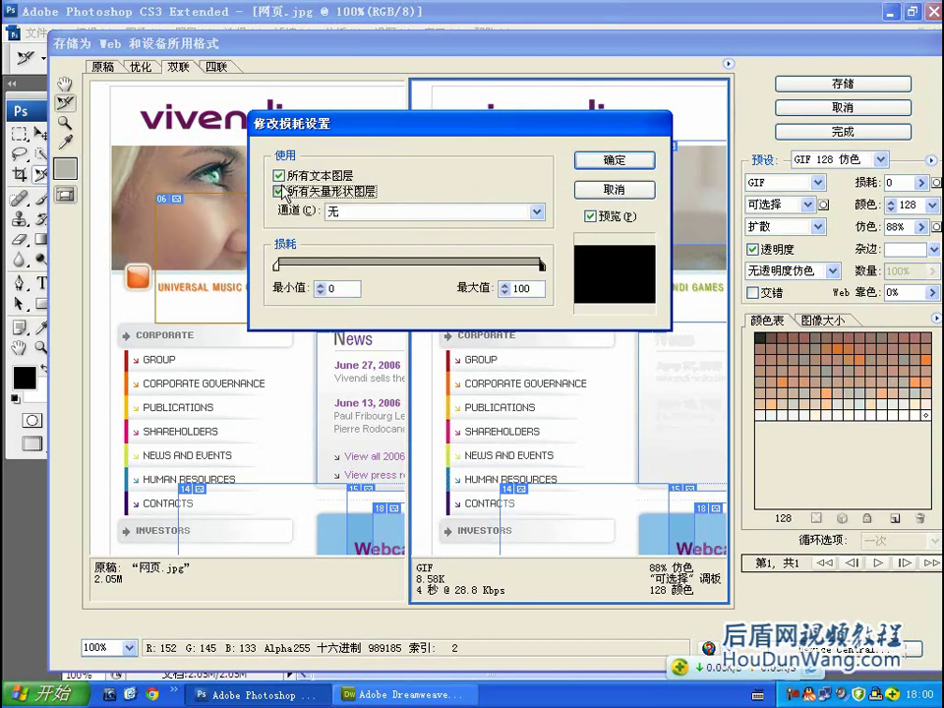
click(279, 175)
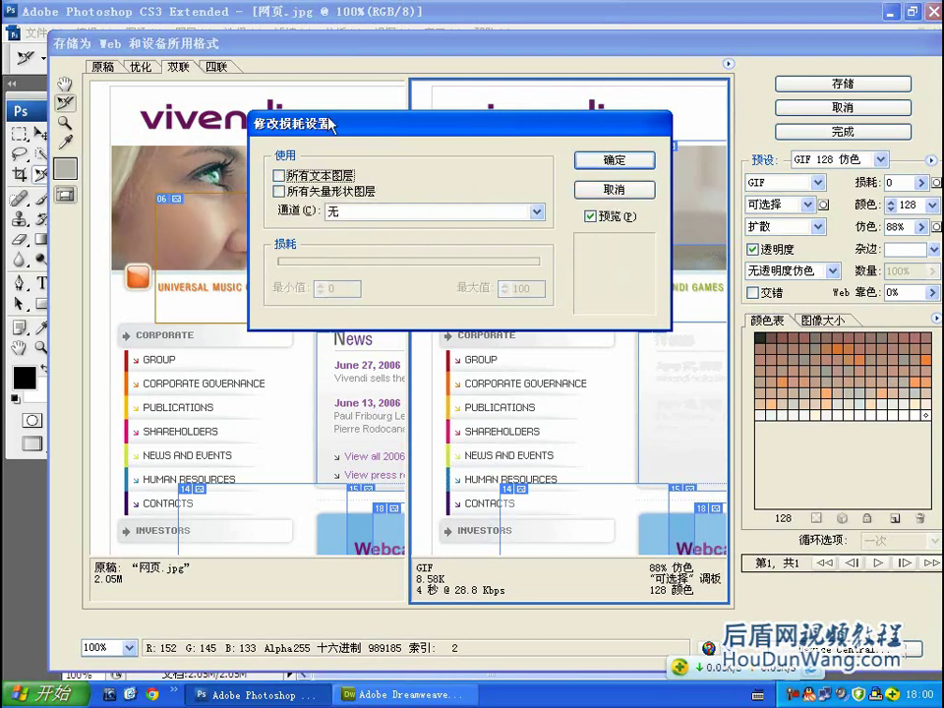
drag(472, 122, 529, 124)
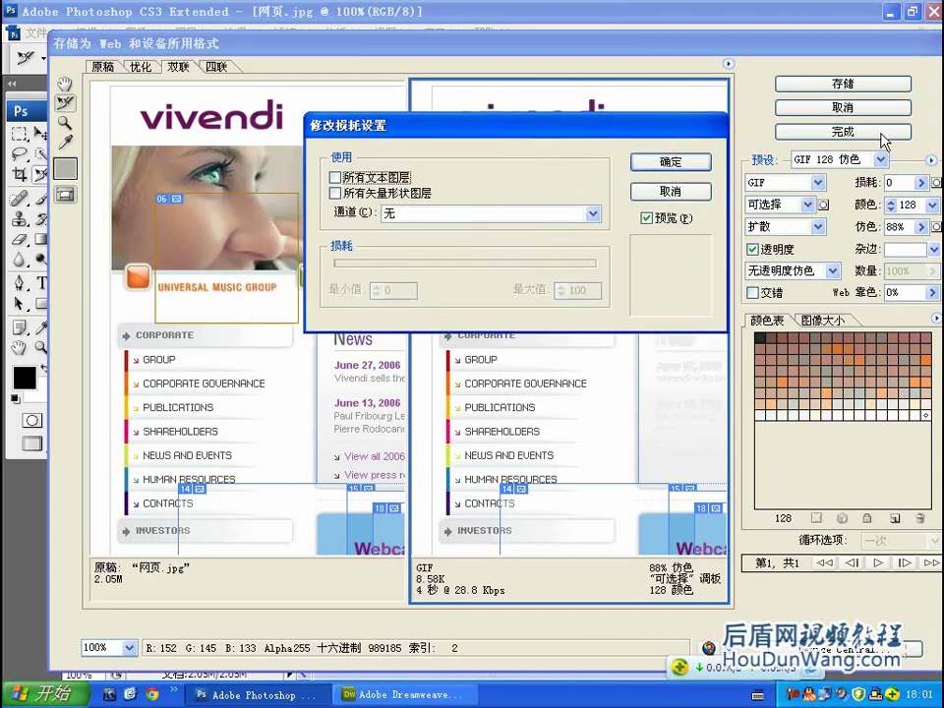
drag(594, 130, 589, 133)
click(664, 191)
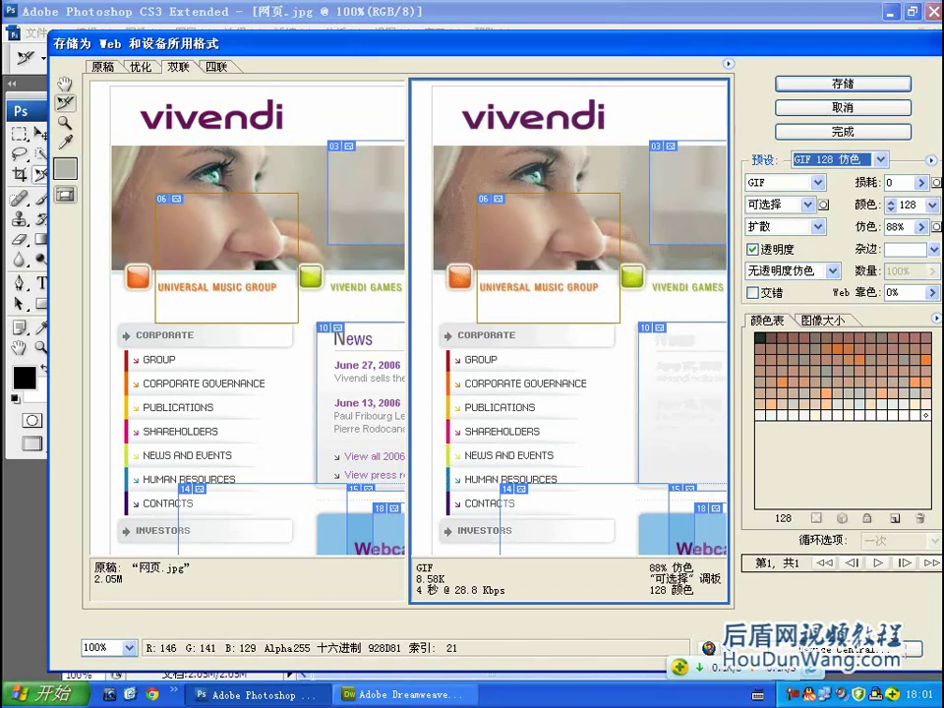
- Try GIF colour counts of 256, 16, 64 and 256
click(933, 208)
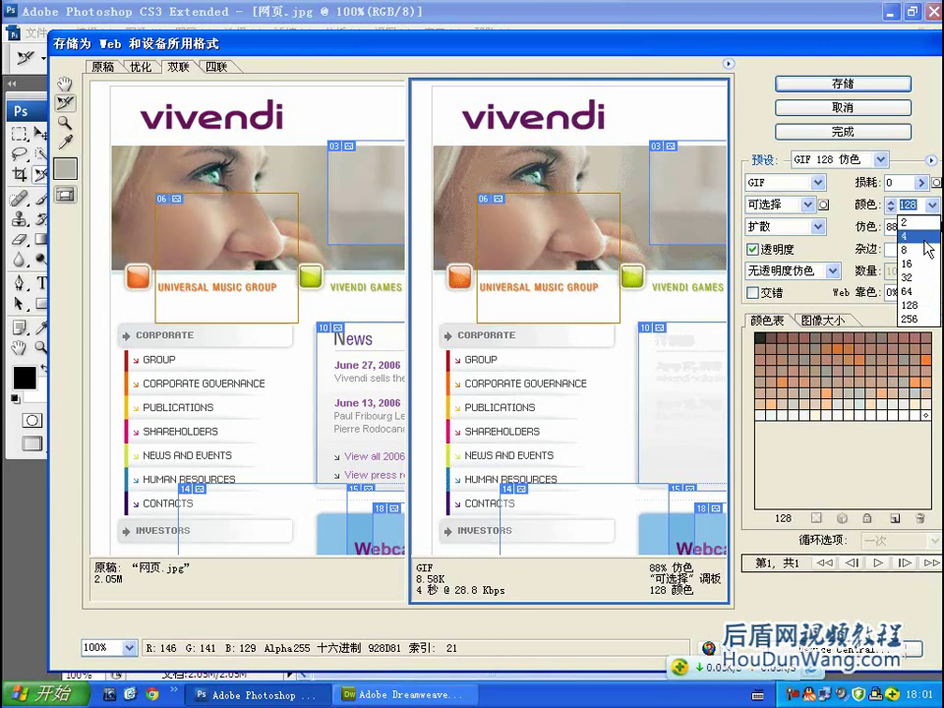
click(915, 319)
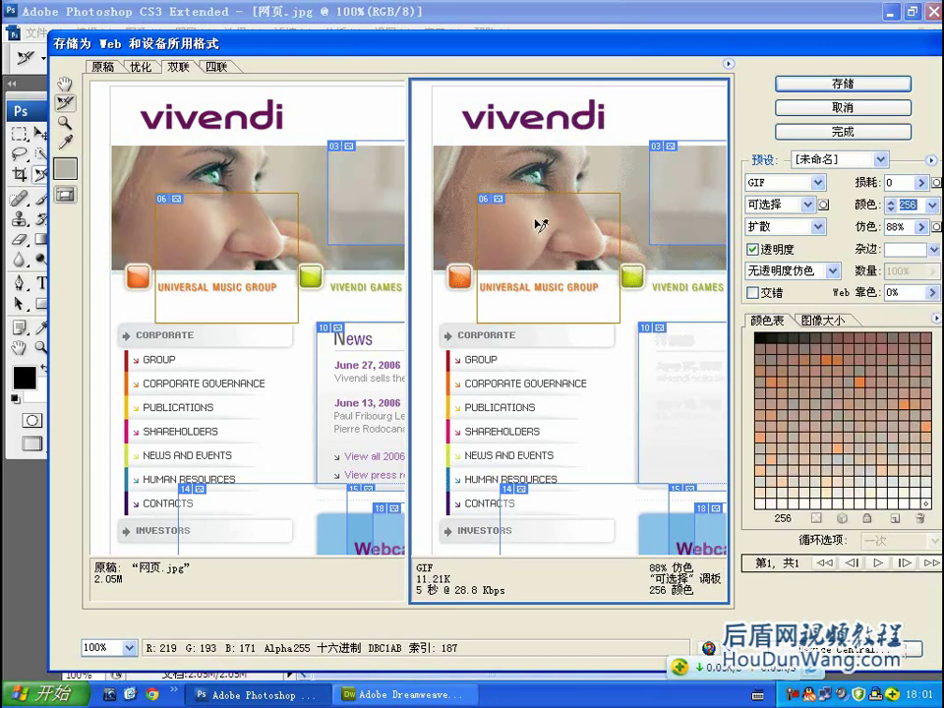
click(932, 204)
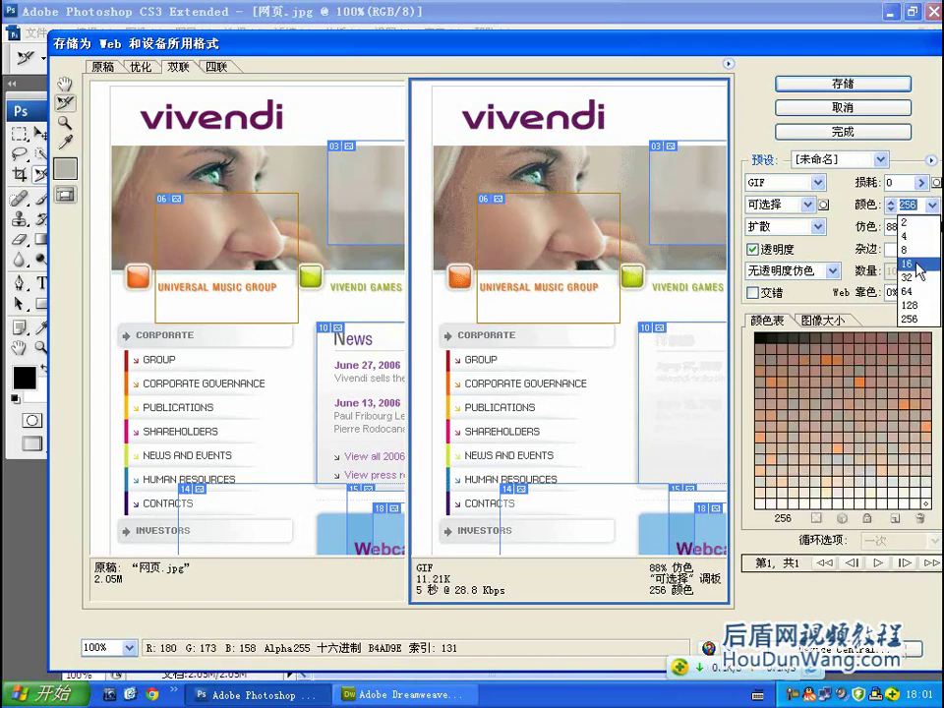
click(913, 228)
click(931, 205)
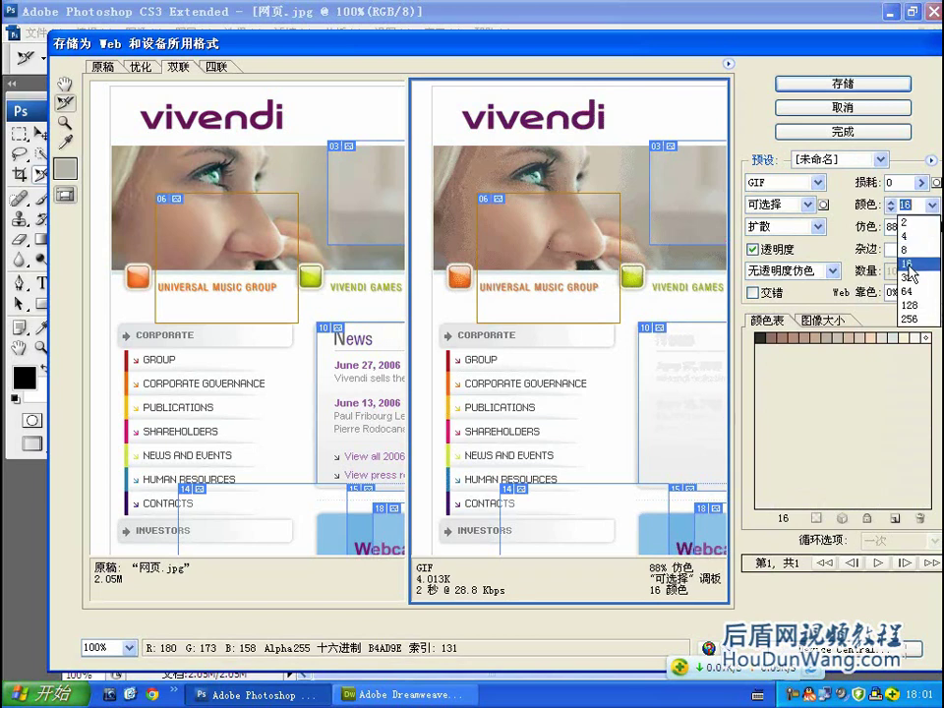
click(913, 229)
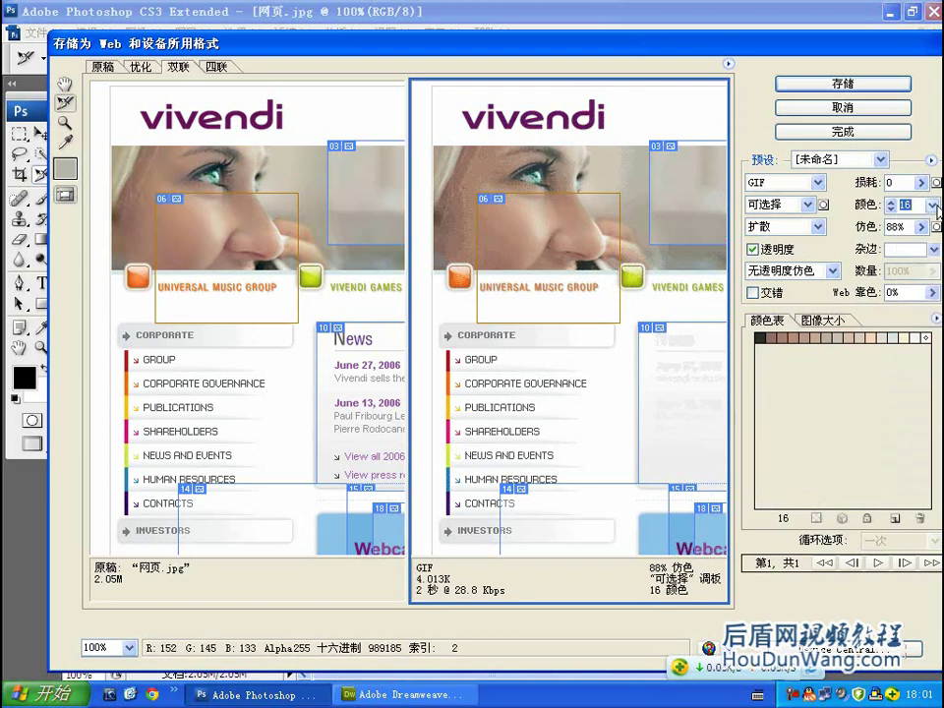
click(932, 205)
click(910, 291)
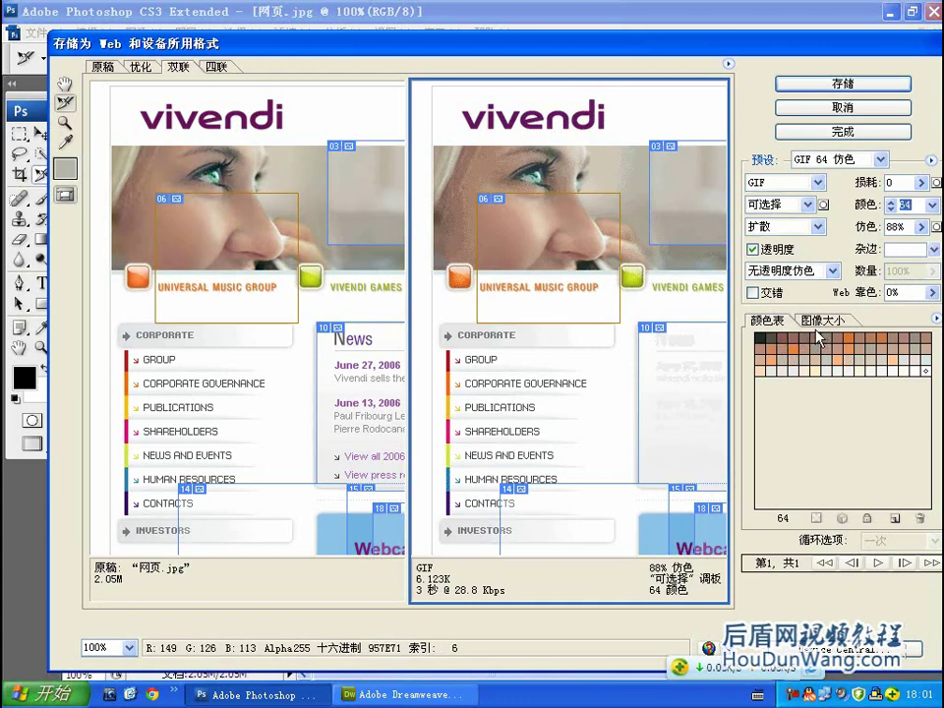
click(932, 205)
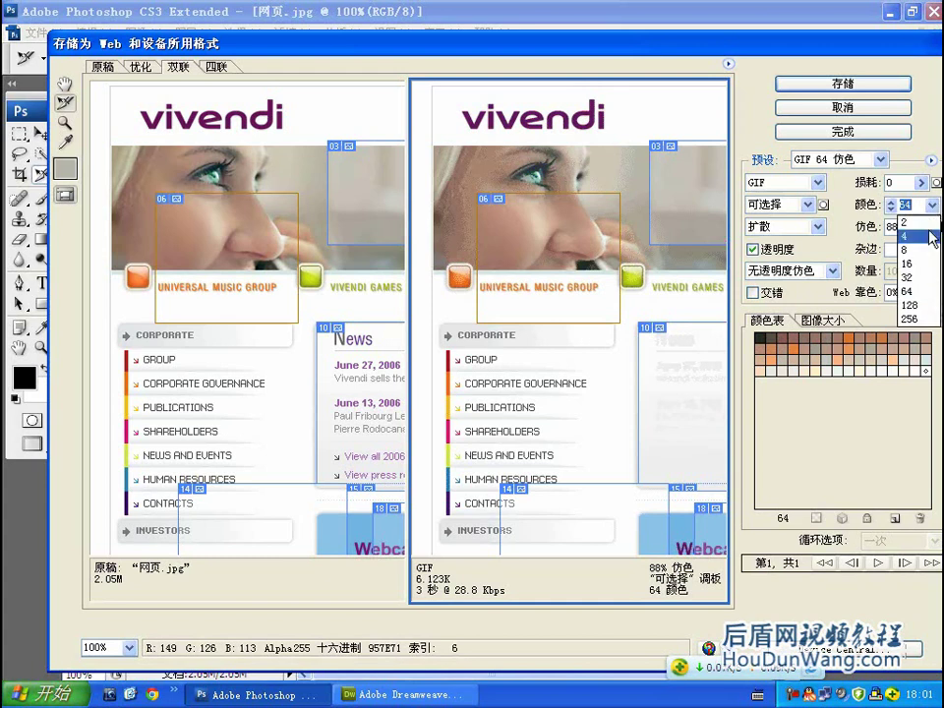
click(925, 320)
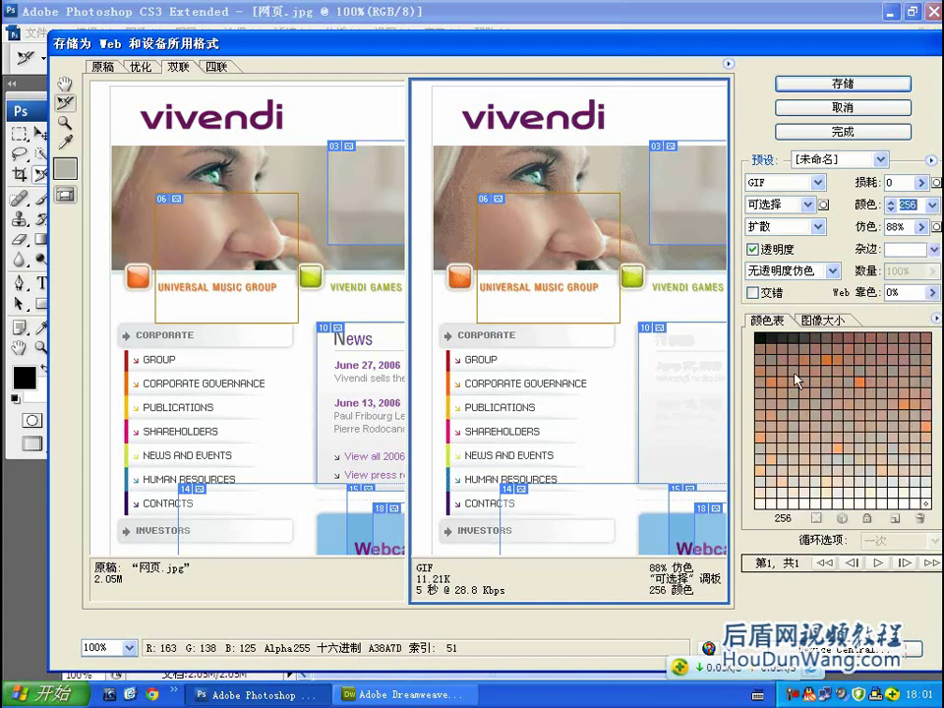
- Settle the GIF palette at 16 colours after trying 128 and 8
click(933, 206)
click(920, 300)
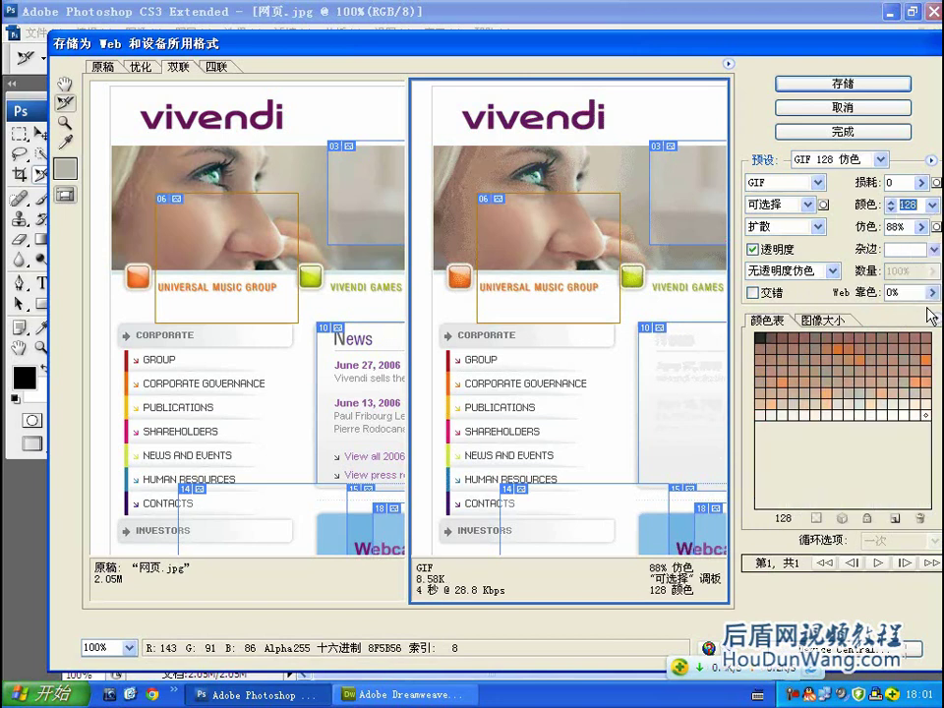
click(933, 206)
click(920, 240)
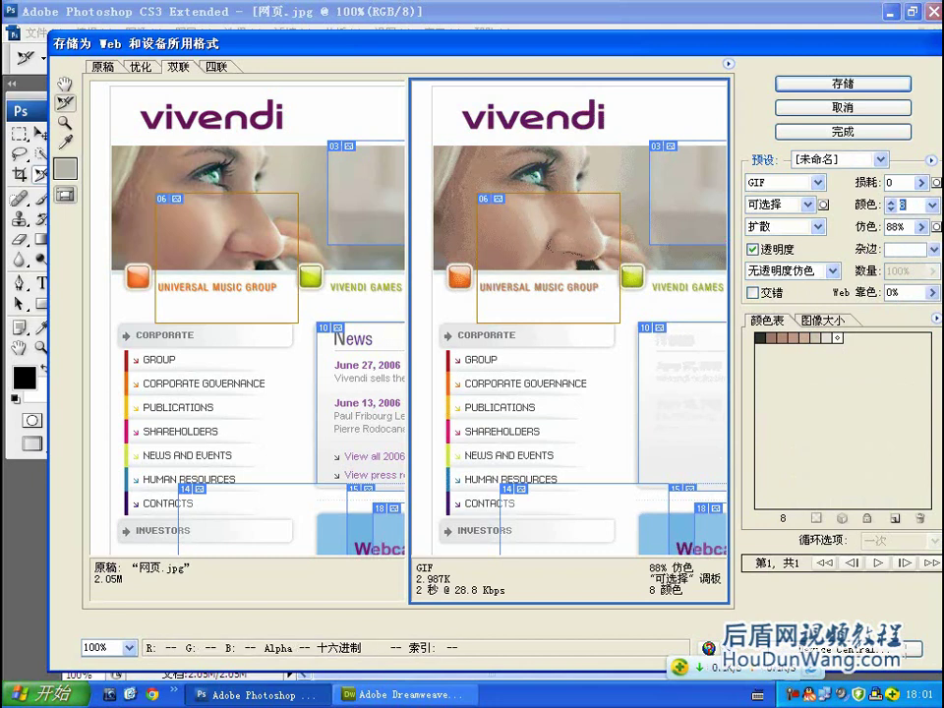
click(933, 206)
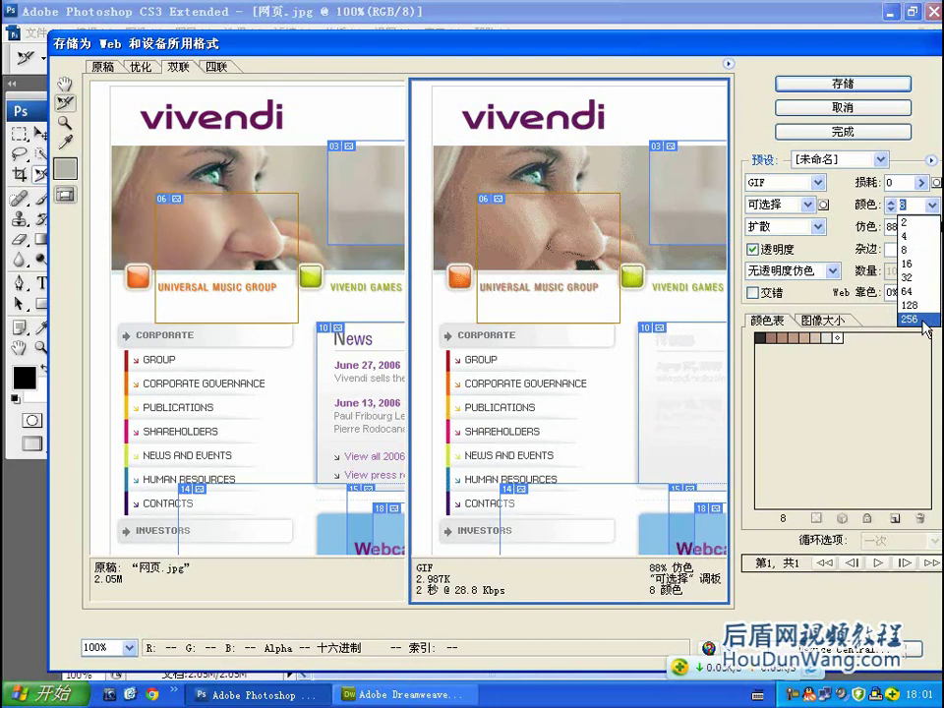
click(920, 320)
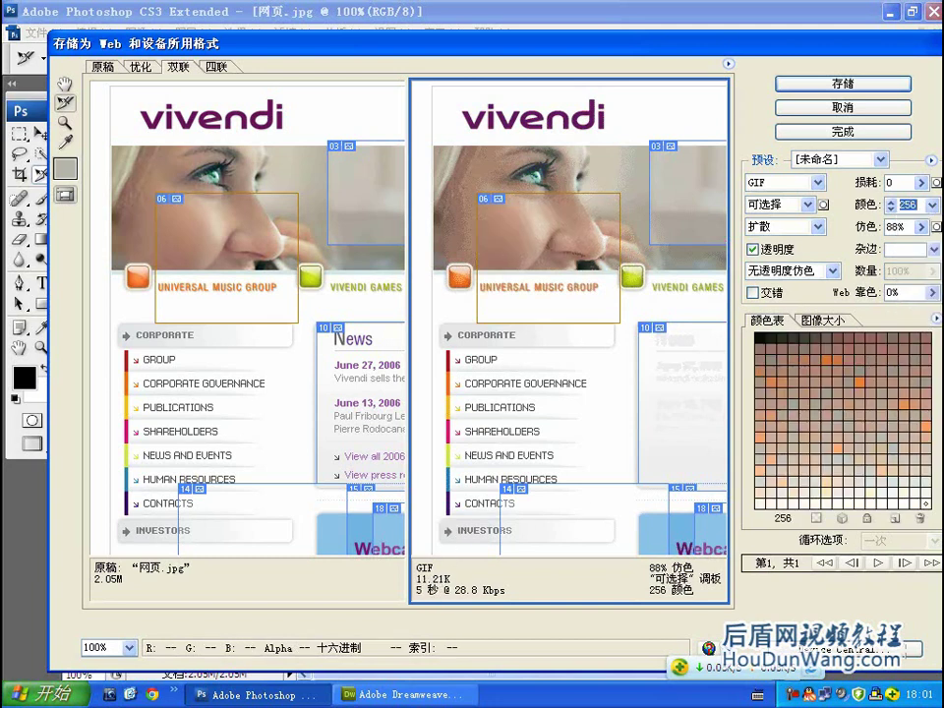
click(892, 204)
click(915, 258)
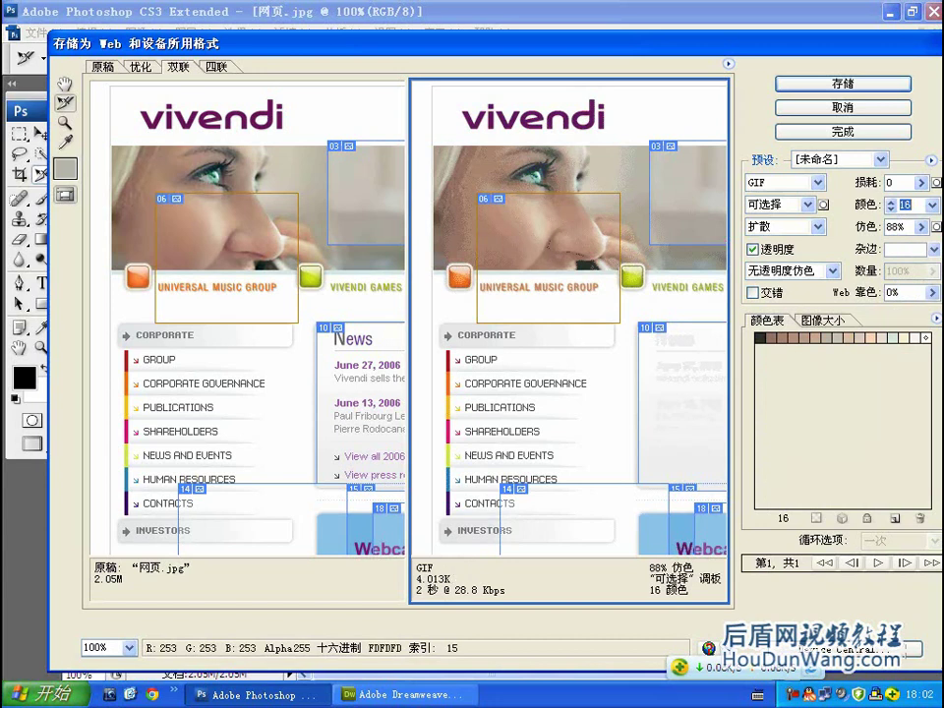
click(689, 155)
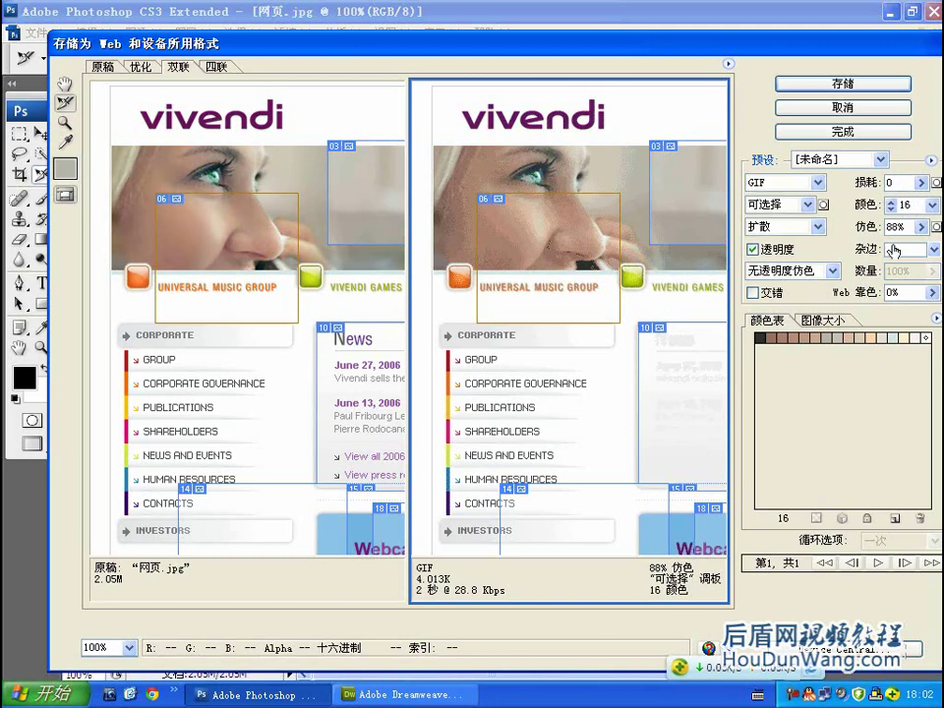
- Set the dither amount to 77%, bringing the GIF to 3.802K
mouse_move(921, 226)
mouse_down()
mouse_move(870, 260)
mouse_move(926, 257)
mouse_up()
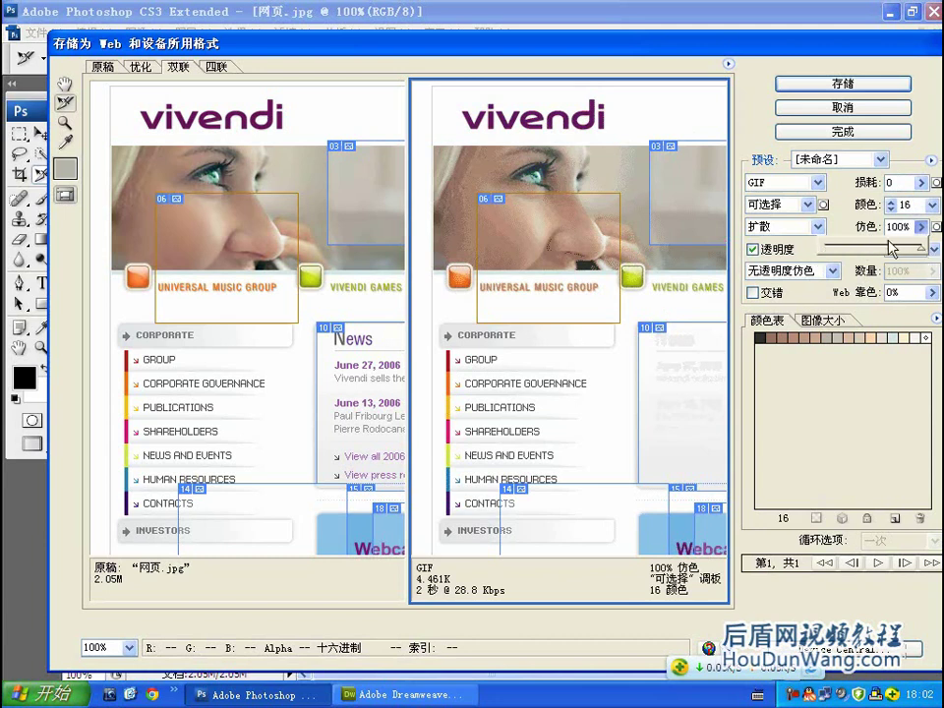
click(857, 236)
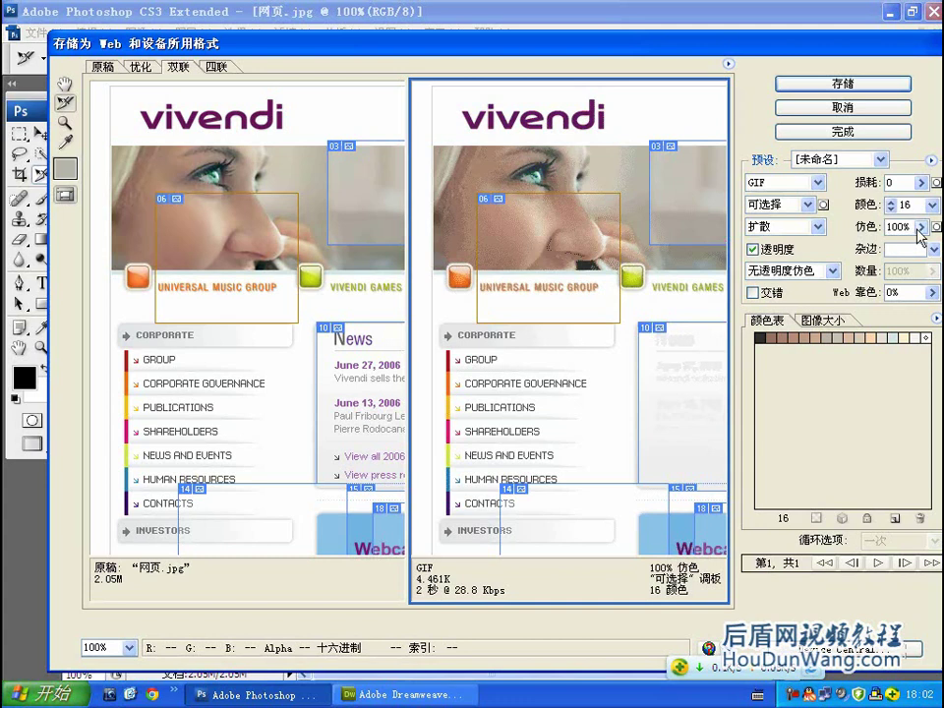
mouse_move(923, 227)
mouse_down()
mouse_move(925, 254)
mouse_move(904, 251)
mouse_up()
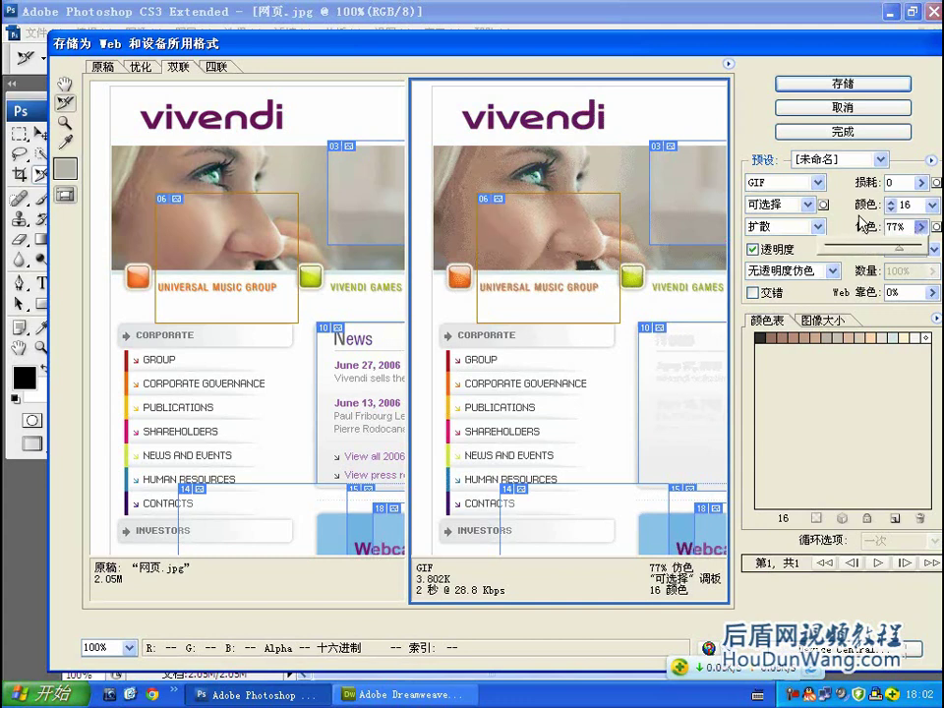
drag(904, 251, 905, 250)
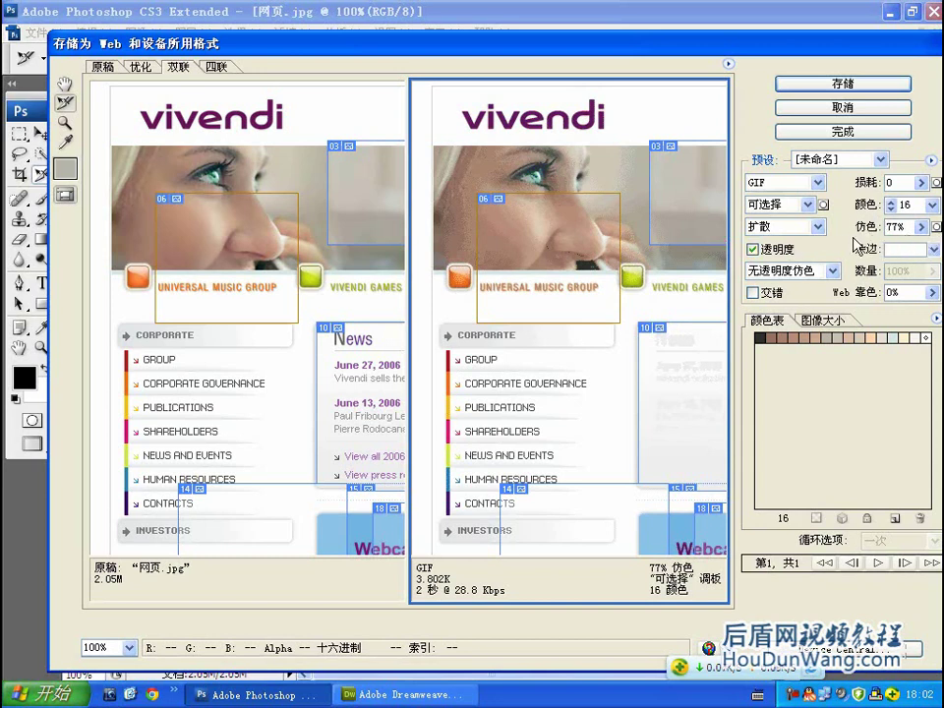
click(821, 228)
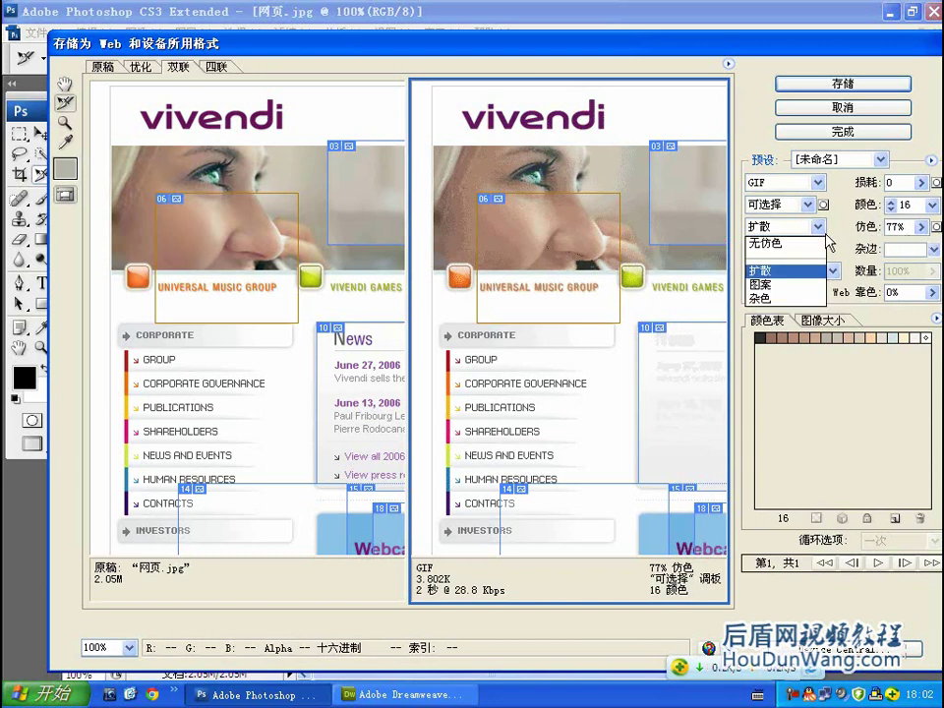
click(830, 238)
click(836, 237)
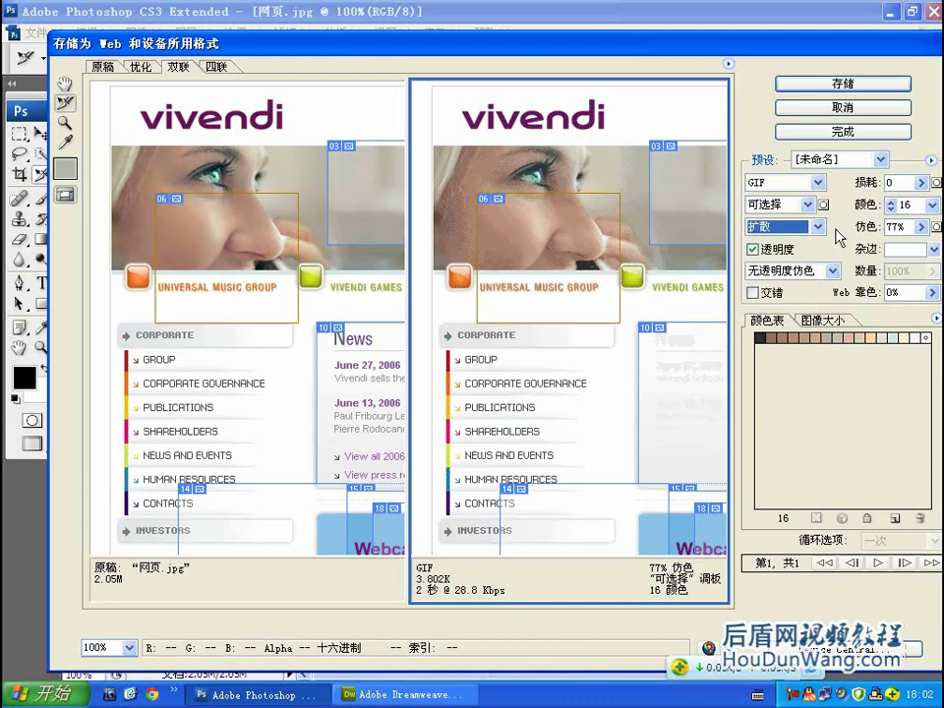
click(821, 228)
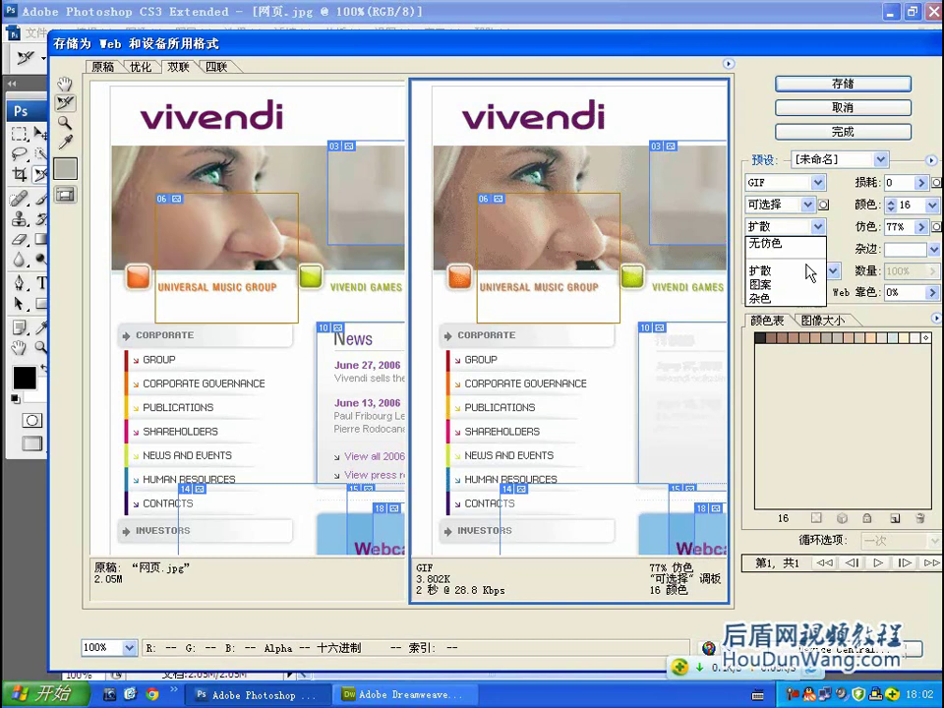
click(820, 228)
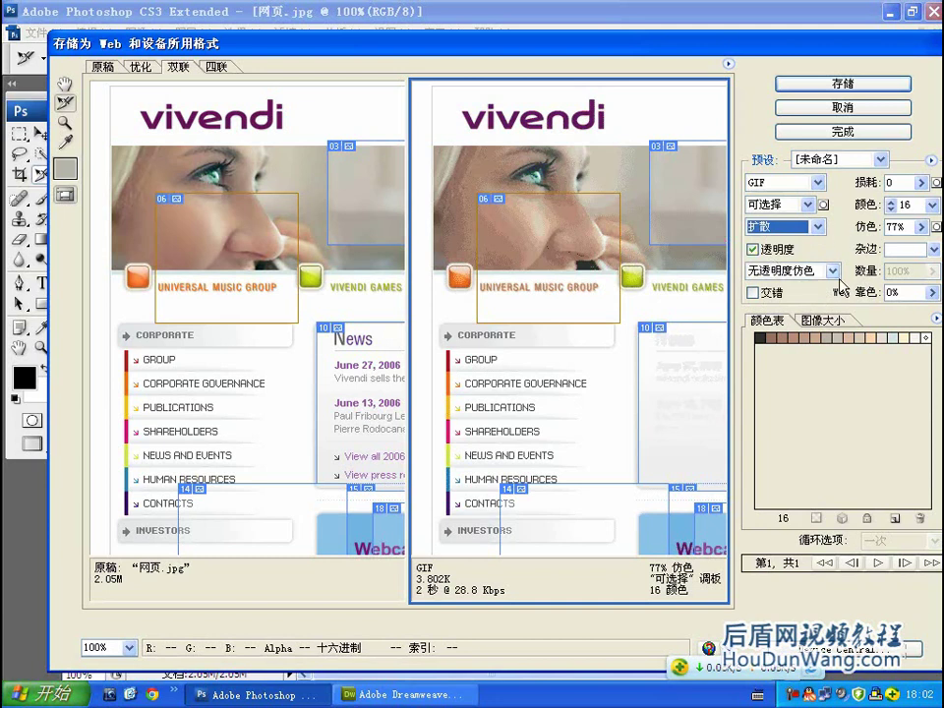
click(832, 270)
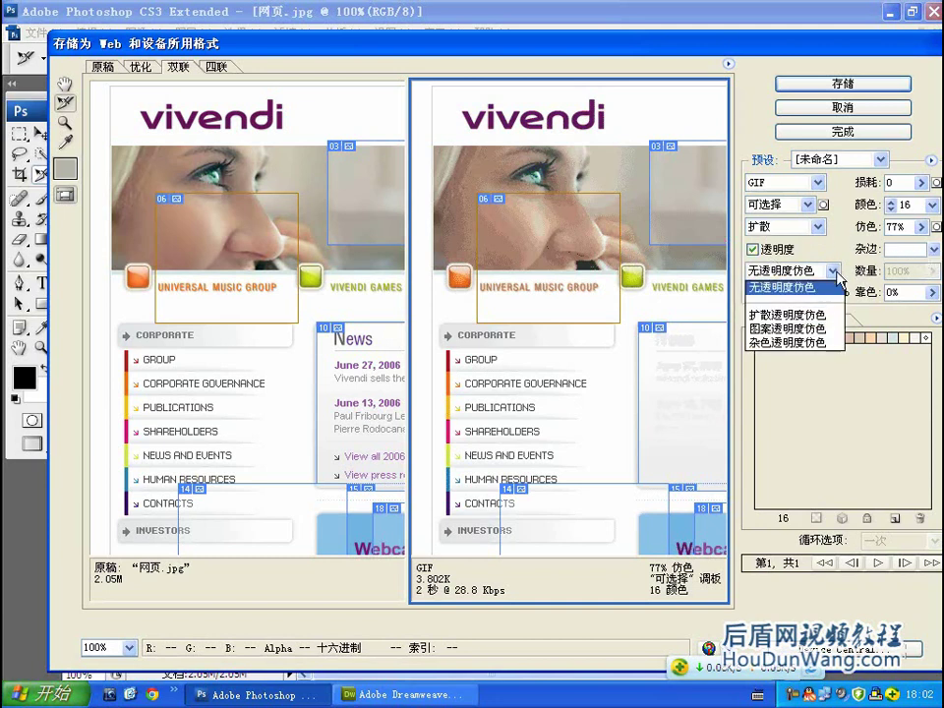
click(820, 287)
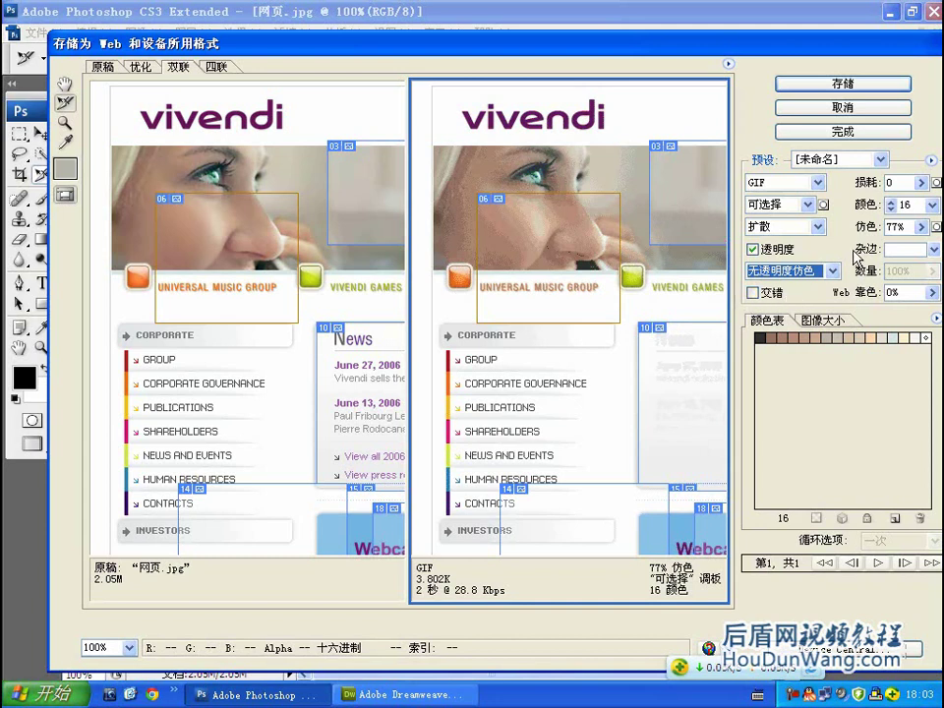
drag(802, 47, 777, 36)
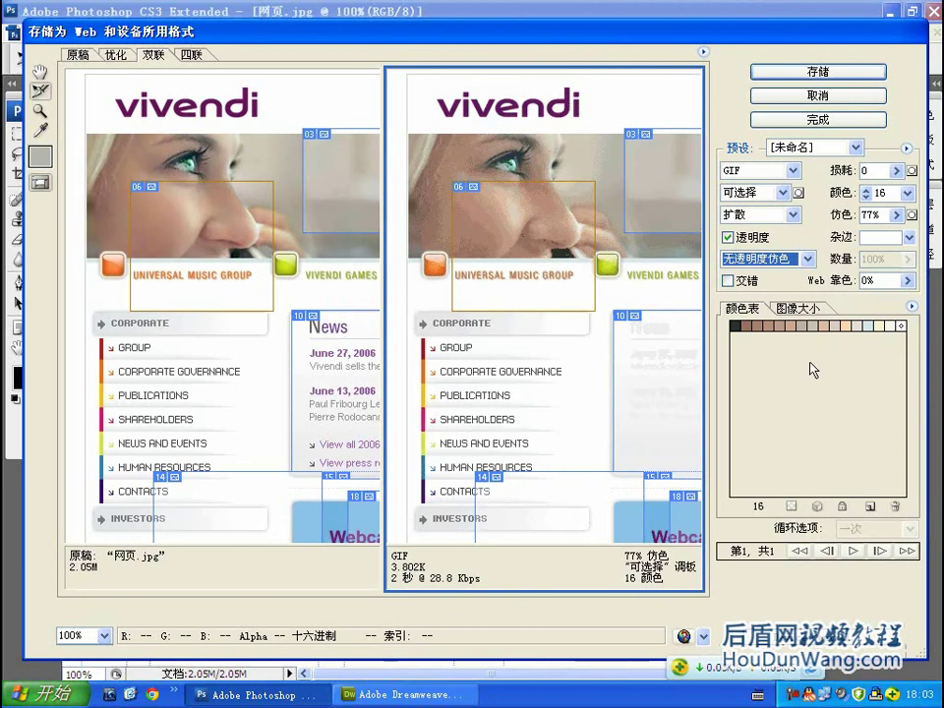
- Turn Browser Dither on in the optimized preview, then off again
right_click(508, 209)
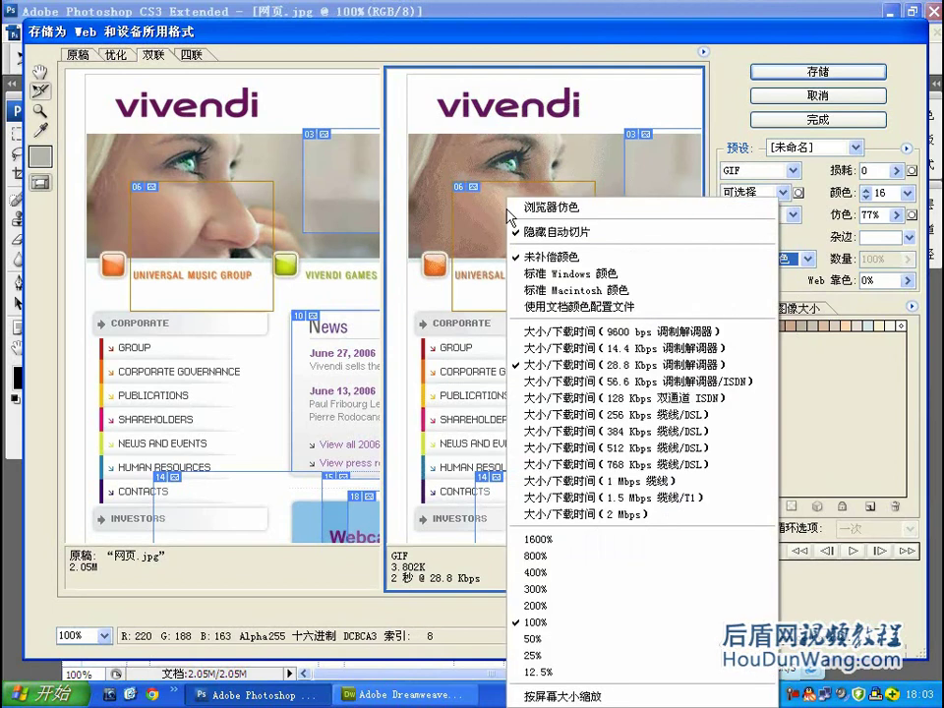
click(476, 219)
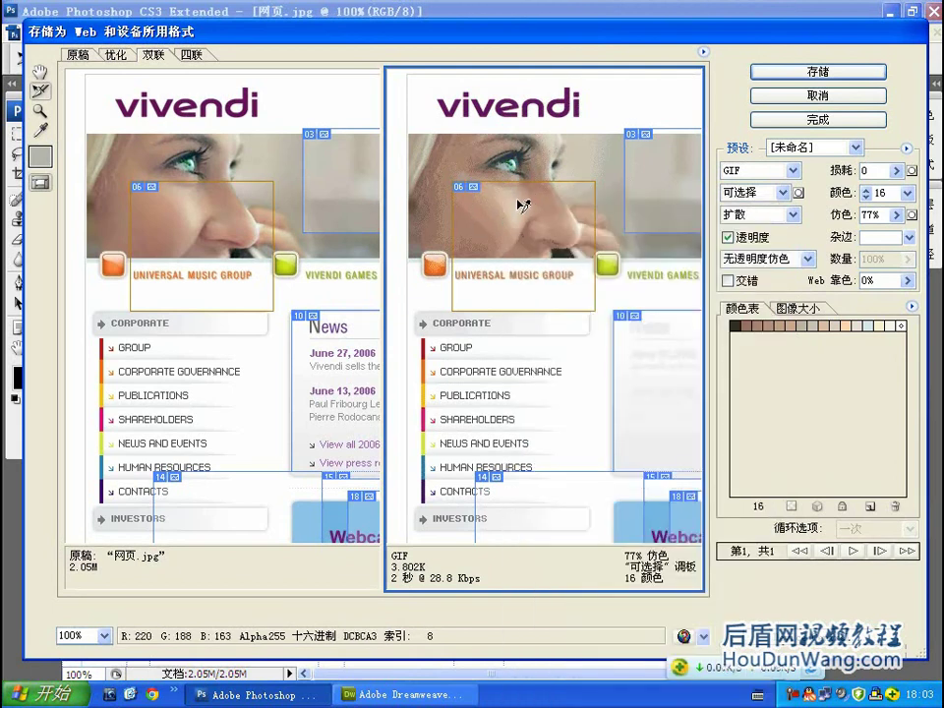
right_click(519, 202)
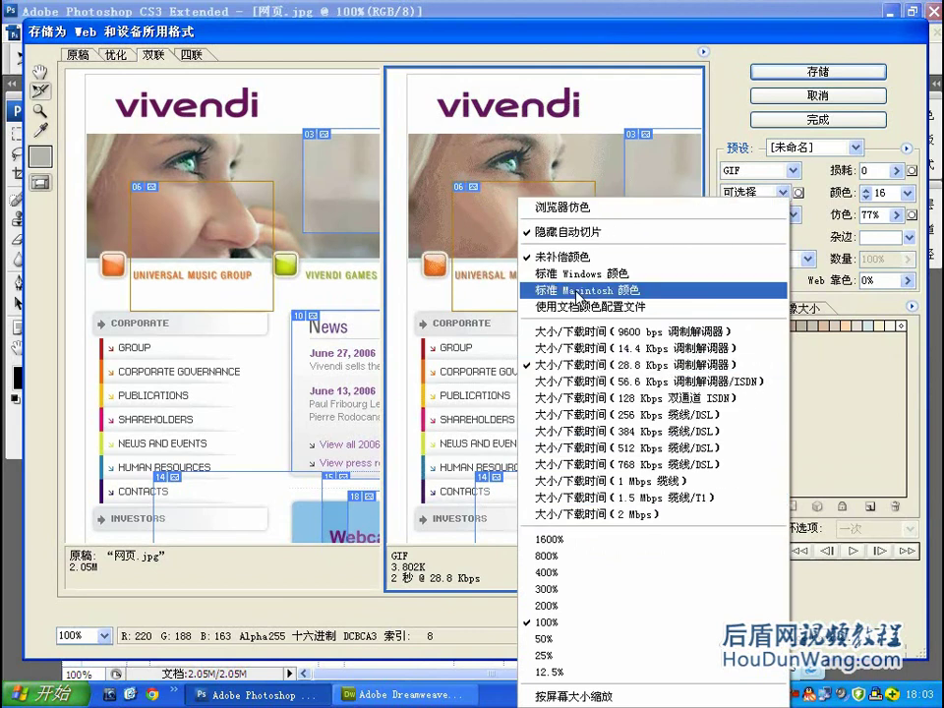
click(581, 215)
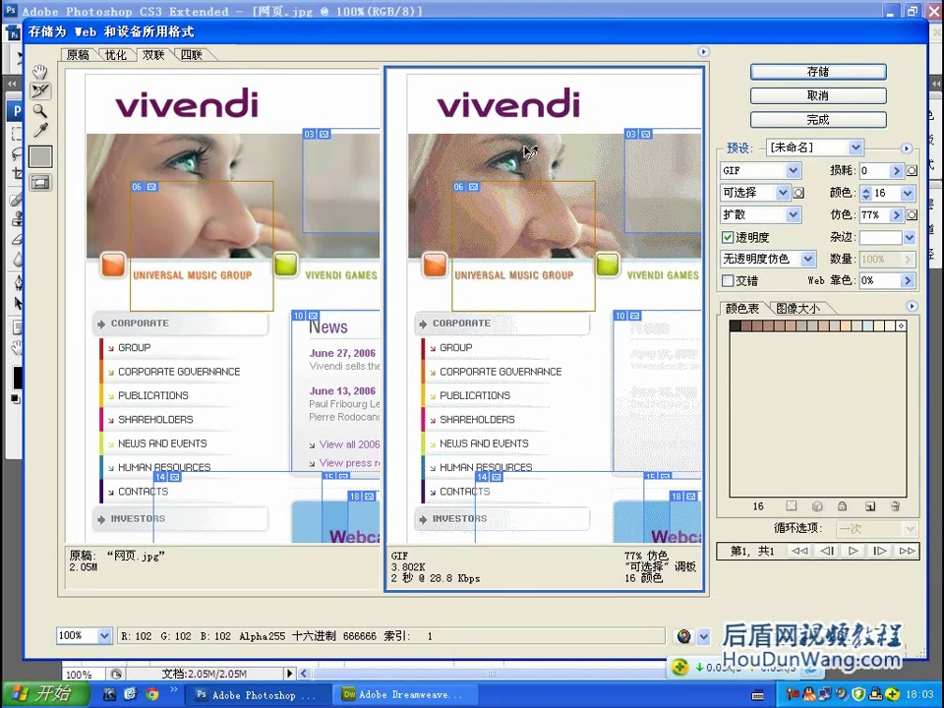
right_click(506, 199)
click(509, 210)
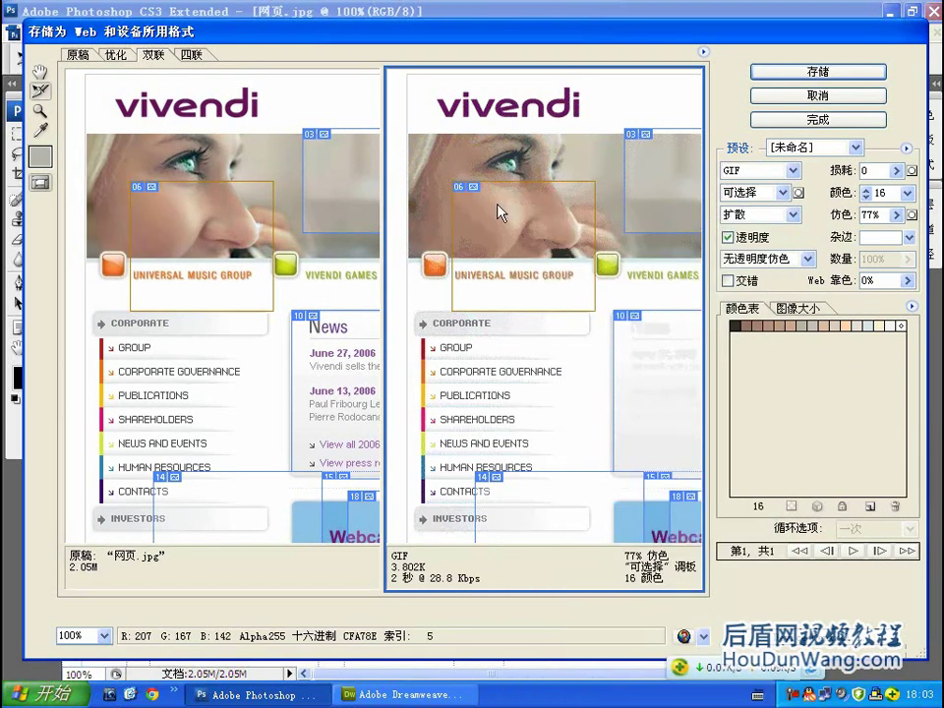
- Show the auto slices in both previews, then hide them again
right_click(499, 198)
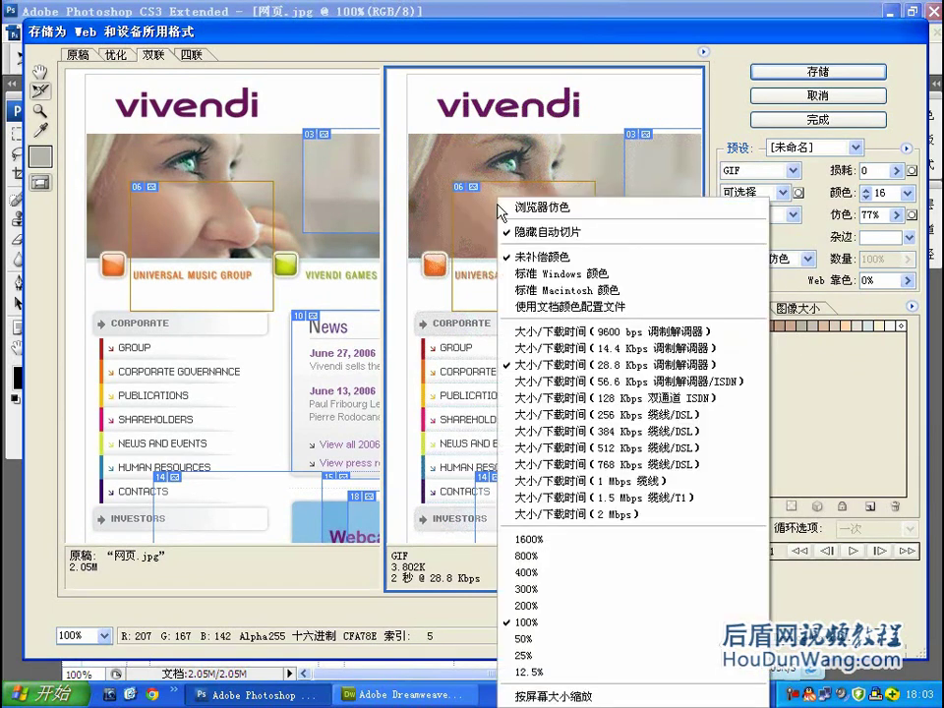
click(537, 236)
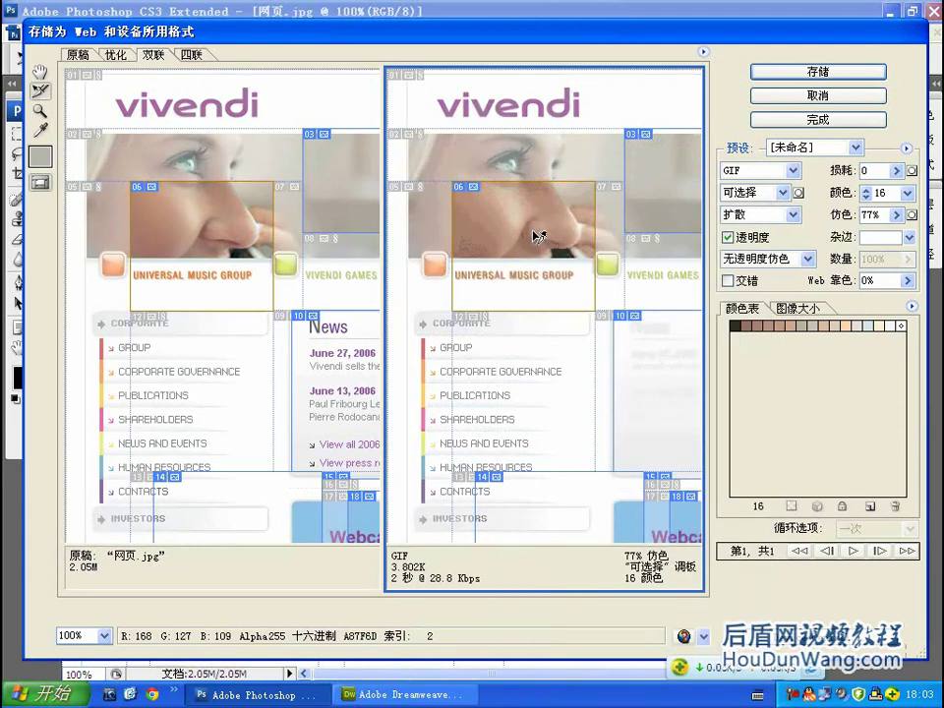
right_click(508, 199)
click(563, 236)
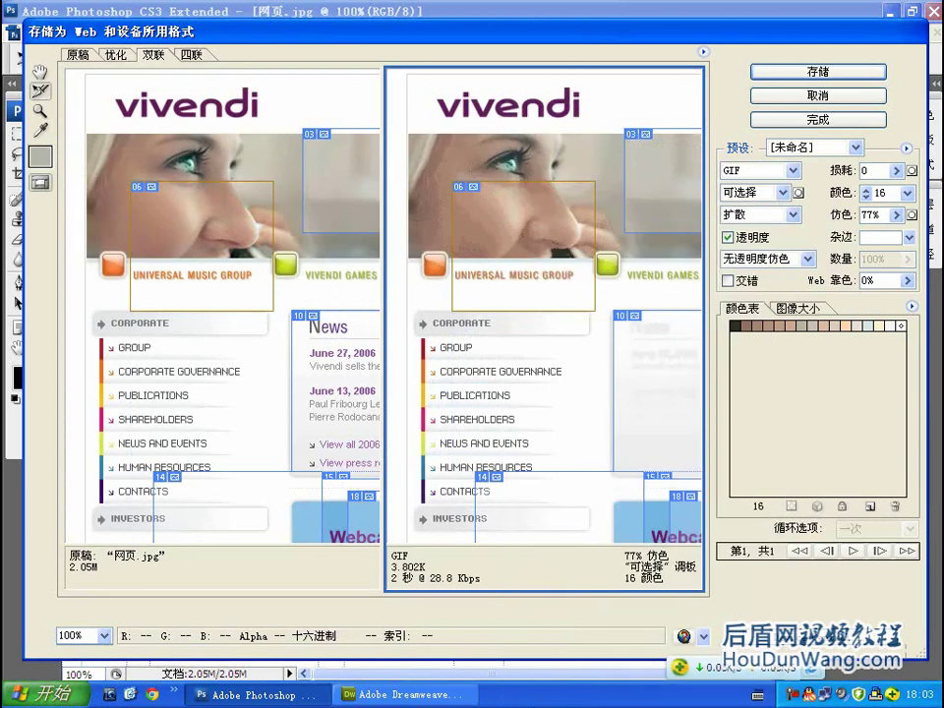
- Preview with Standard Windows Color, then revert to uncompensated colour
right_click(507, 199)
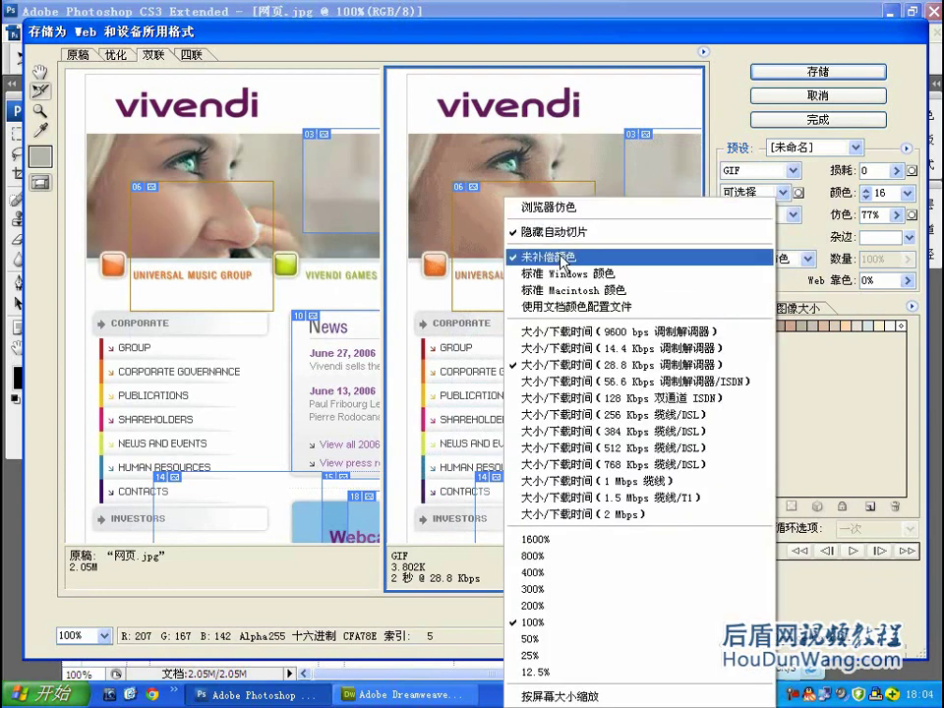
click(590, 280)
right_click(537, 211)
click(575, 273)
right_click(538, 221)
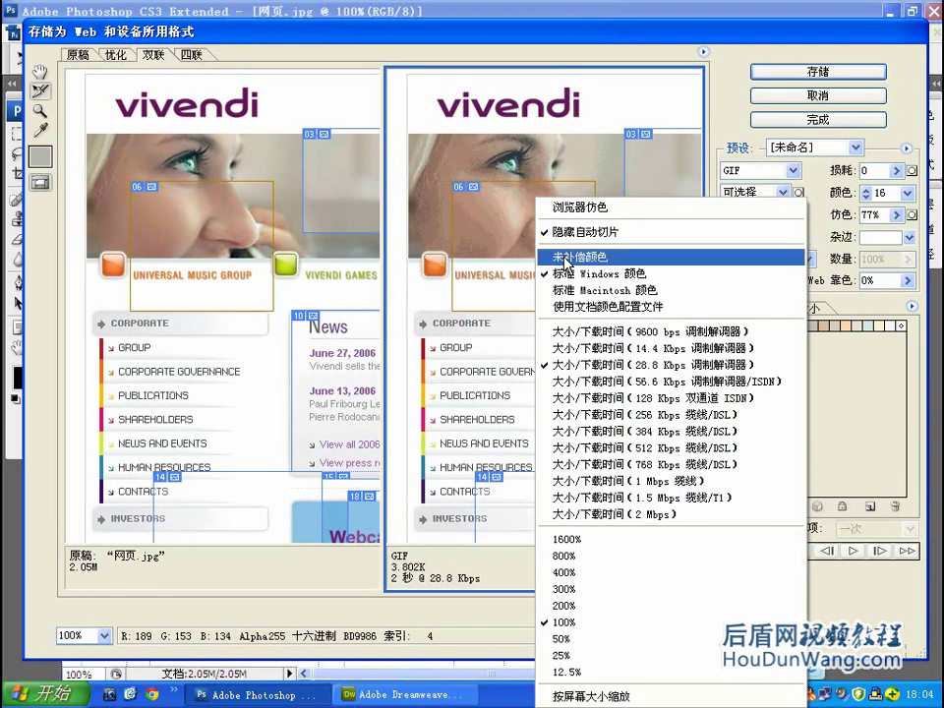
click(567, 257)
right_click(543, 221)
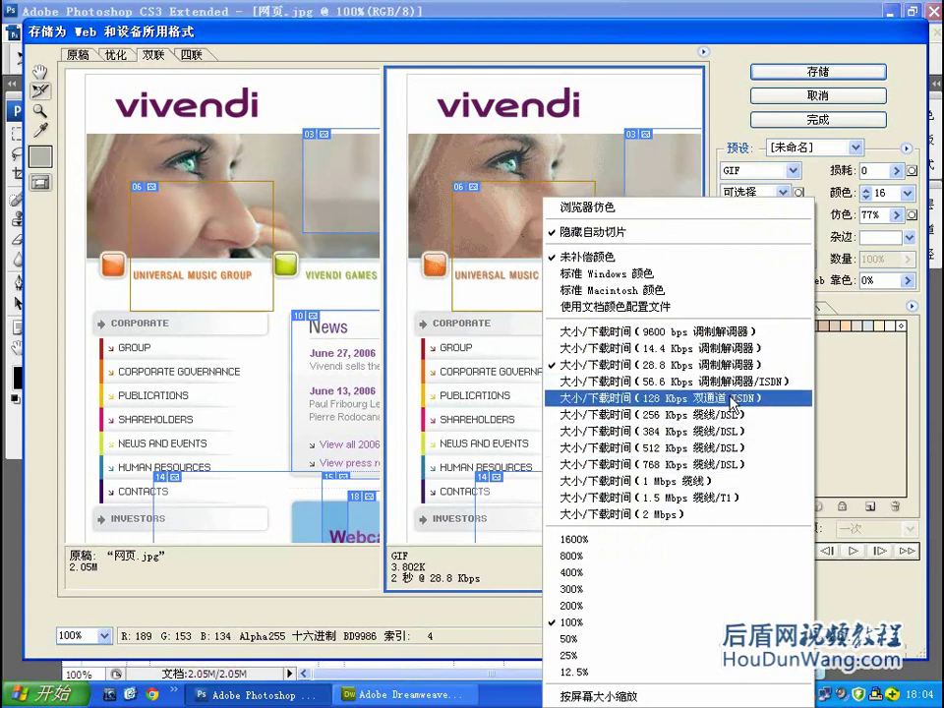
- Estimate download time at 128 Kbps Dual ISDN, checking the MUSIC GROUP text at 400% before returning to 100%
click(645, 397)
right_click(552, 299)
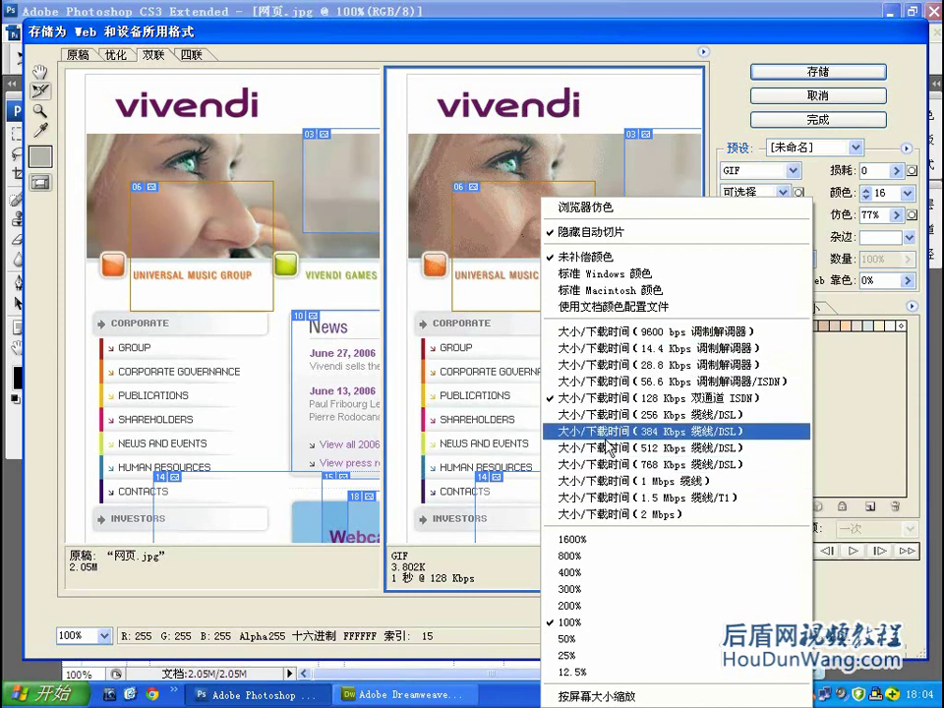
click(590, 572)
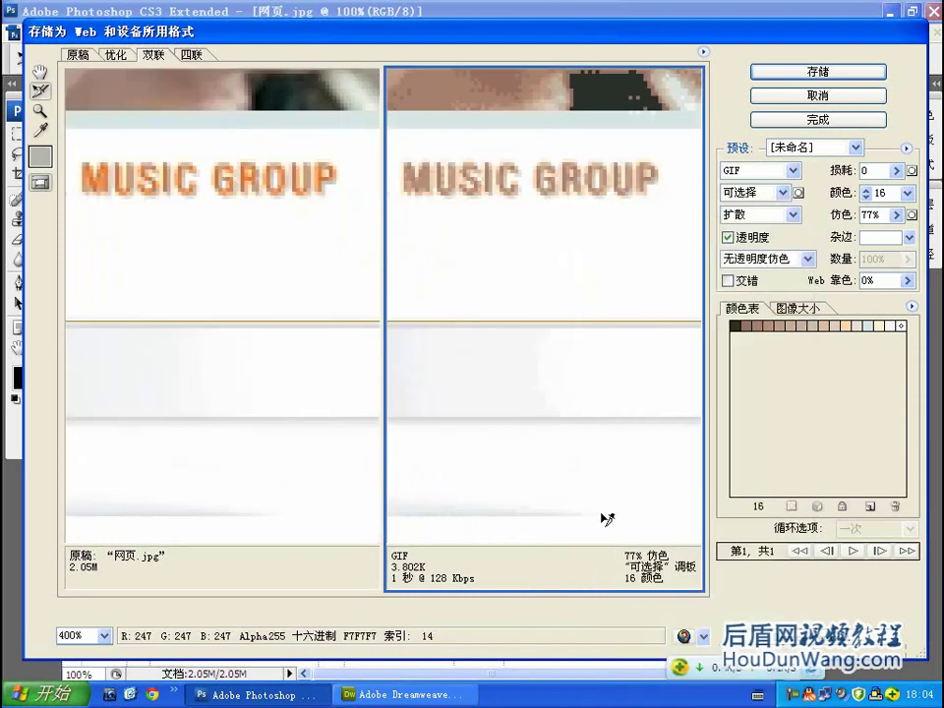
mouse_move(602, 284)
mouse_down()
mouse_move(573, 484)
mouse_move(565, 300)
mouse_up()
right_click(561, 198)
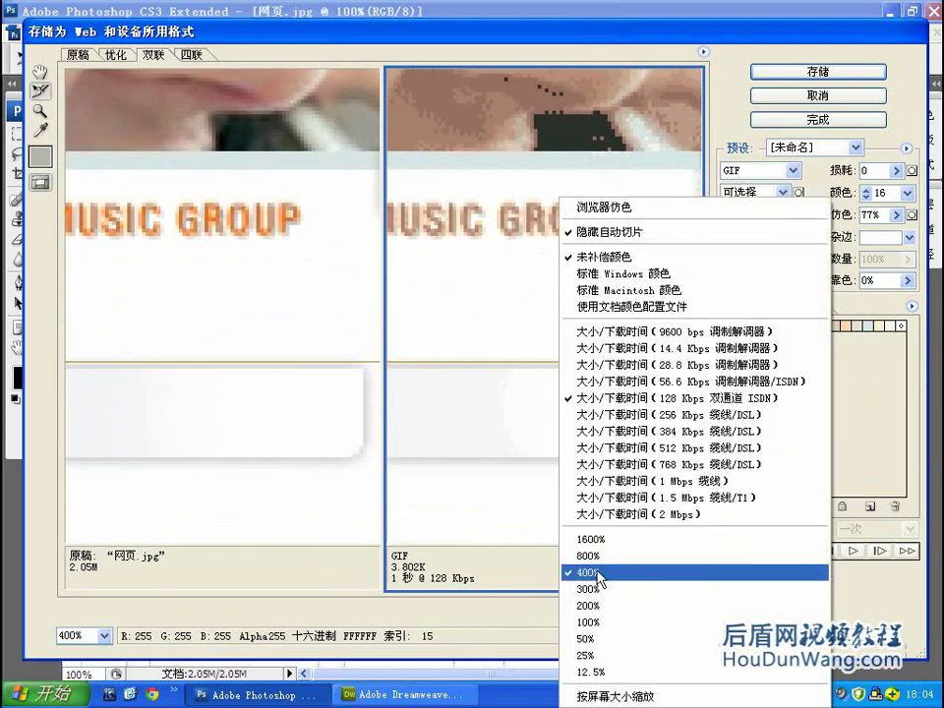
click(591, 623)
right_click(557, 198)
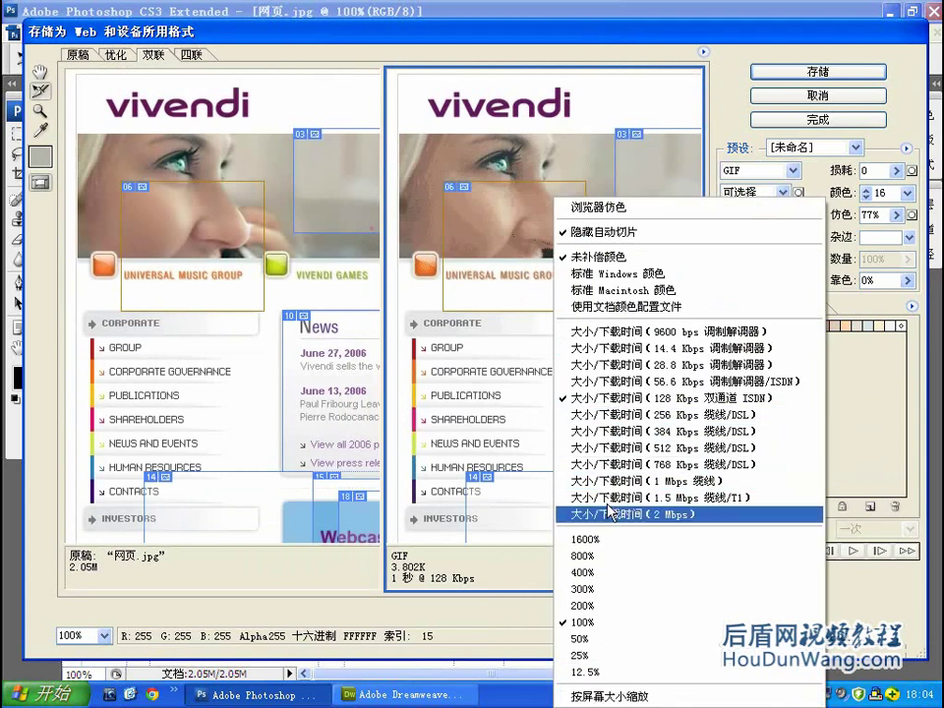
click(506, 222)
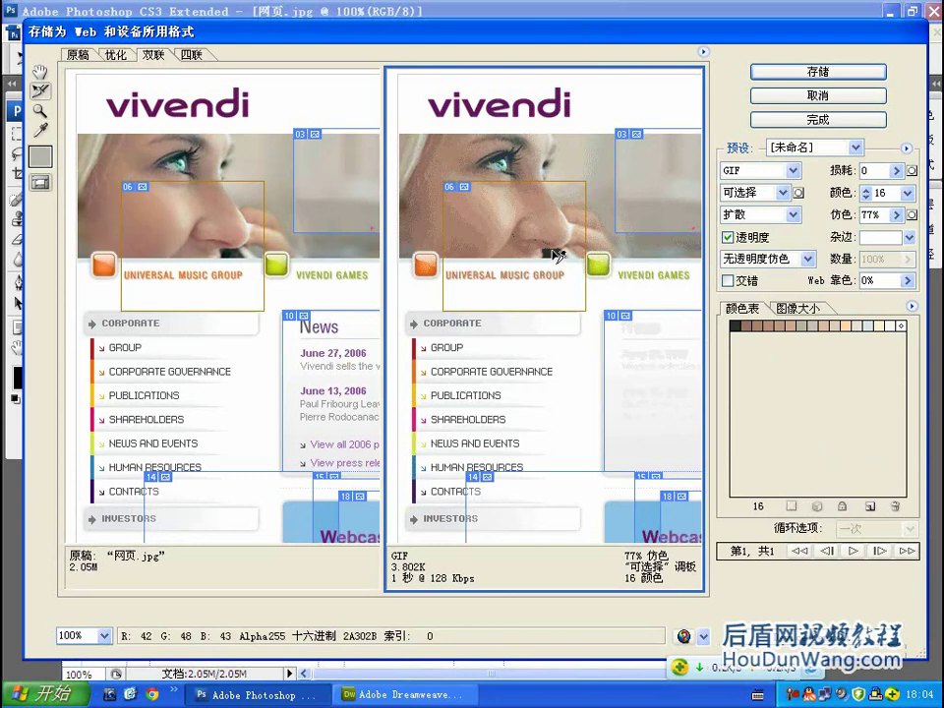
click(634, 358)
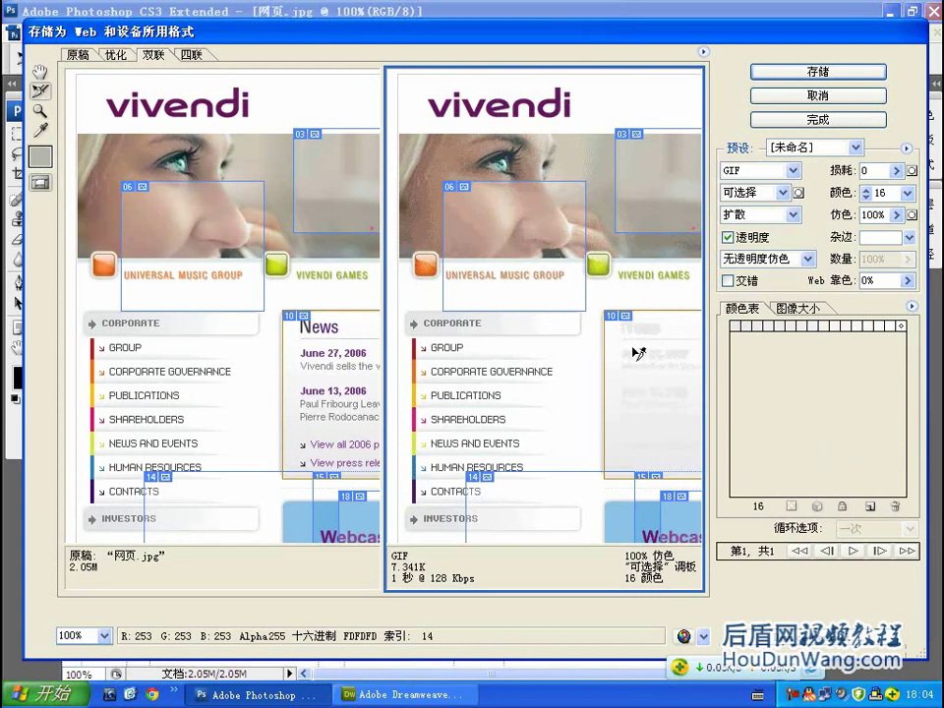
click(544, 250)
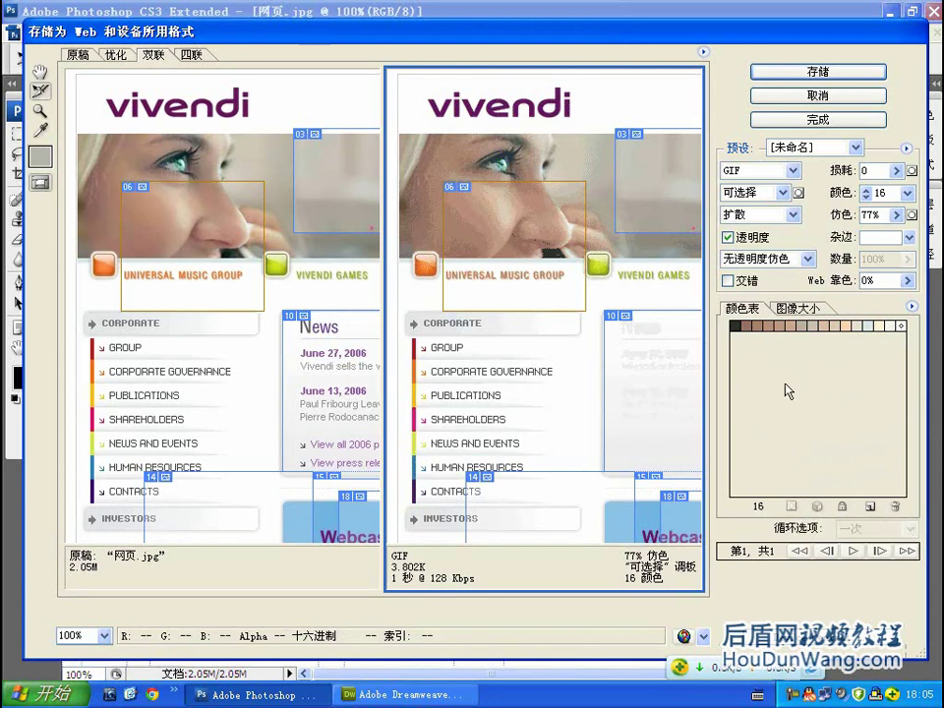
click(758, 331)
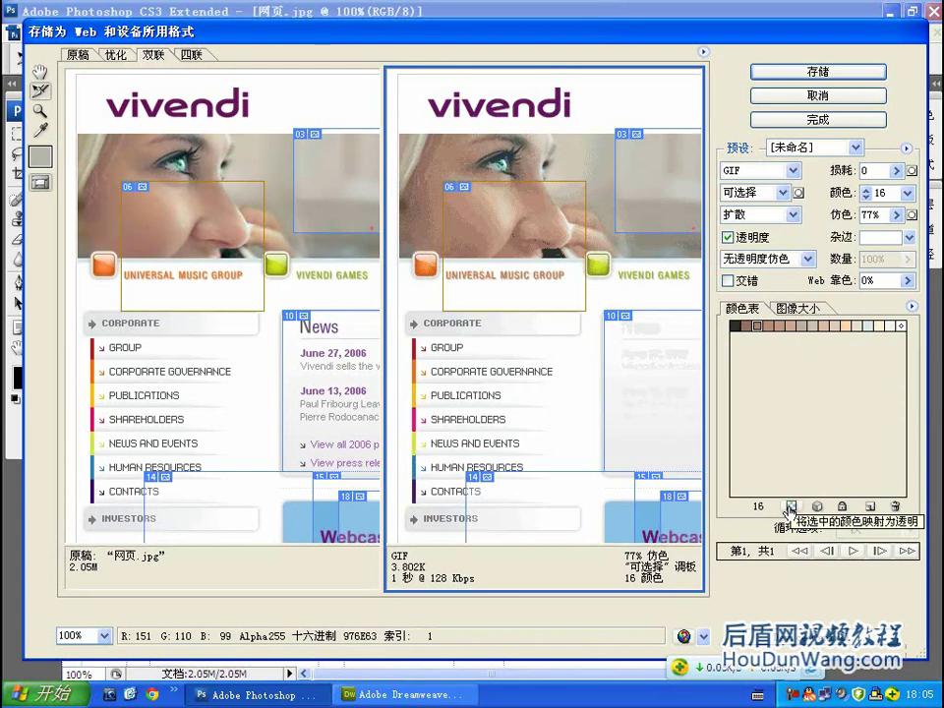
click(790, 507)
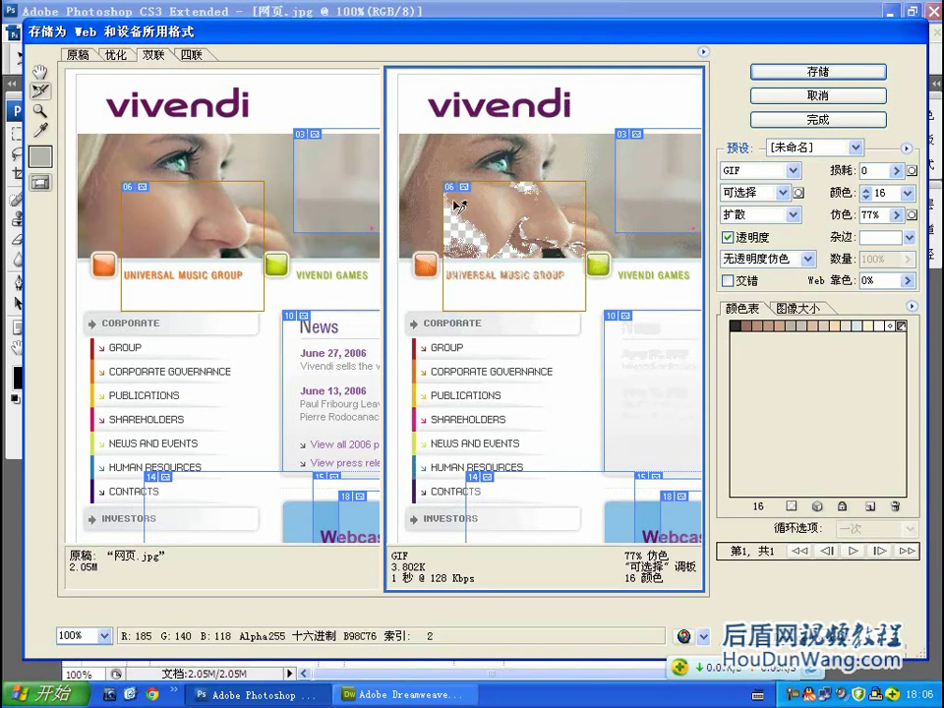
click(792, 505)
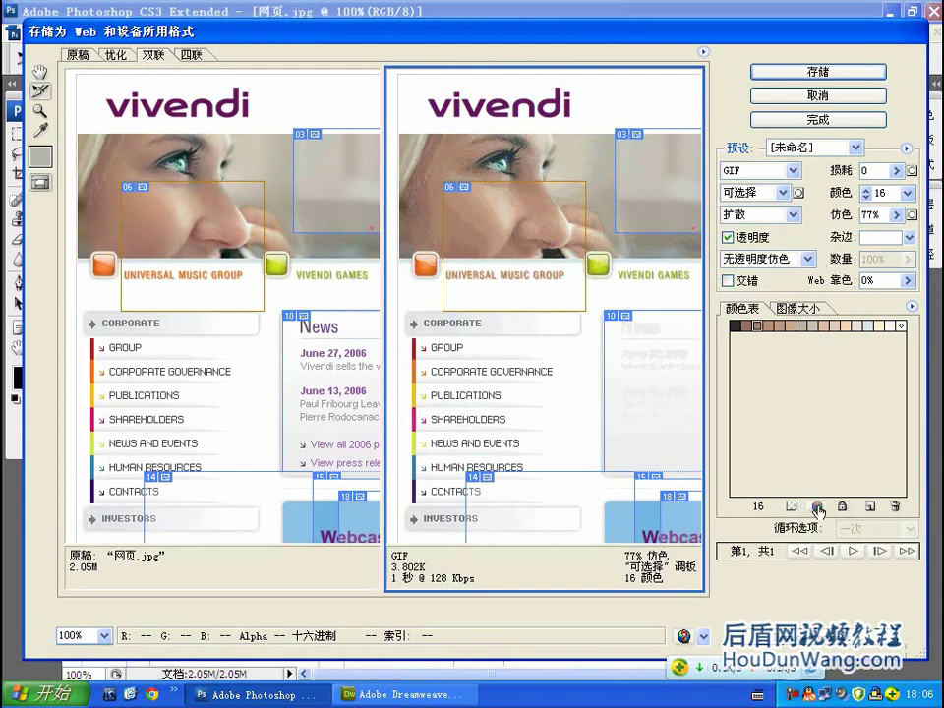
click(39, 156)
drag(382, 184, 391, 218)
mouse_move(379, 312)
mouse_down()
mouse_move(358, 299)
mouse_move(344, 320)
mouse_move(390, 291)
mouse_up()
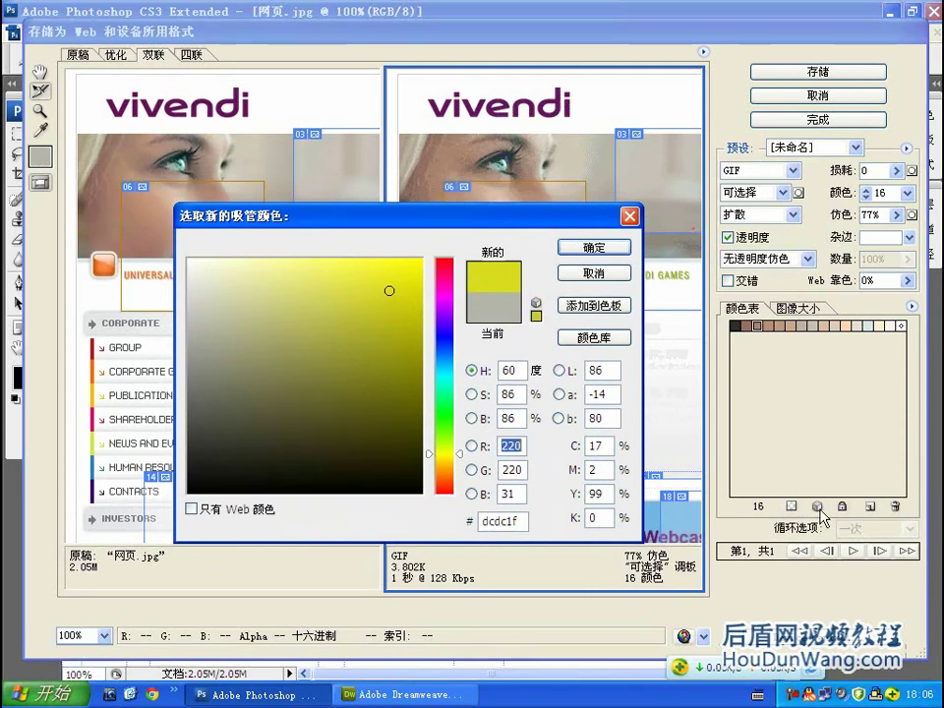
click(535, 306)
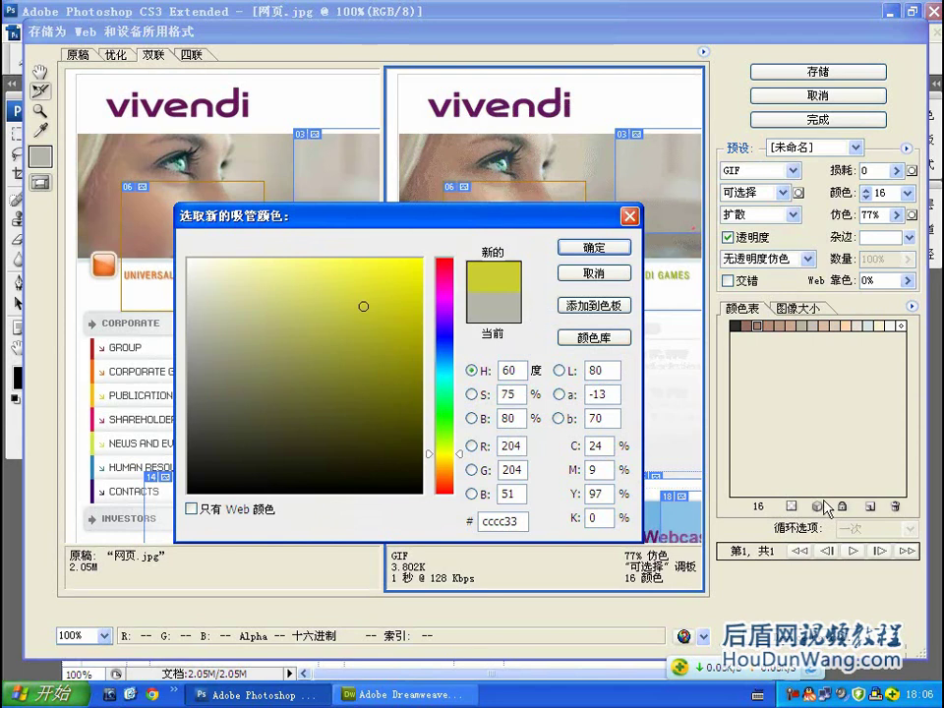
mouse_move(405, 344)
mouse_down()
mouse_move(383, 304)
mouse_move(392, 327)
mouse_up()
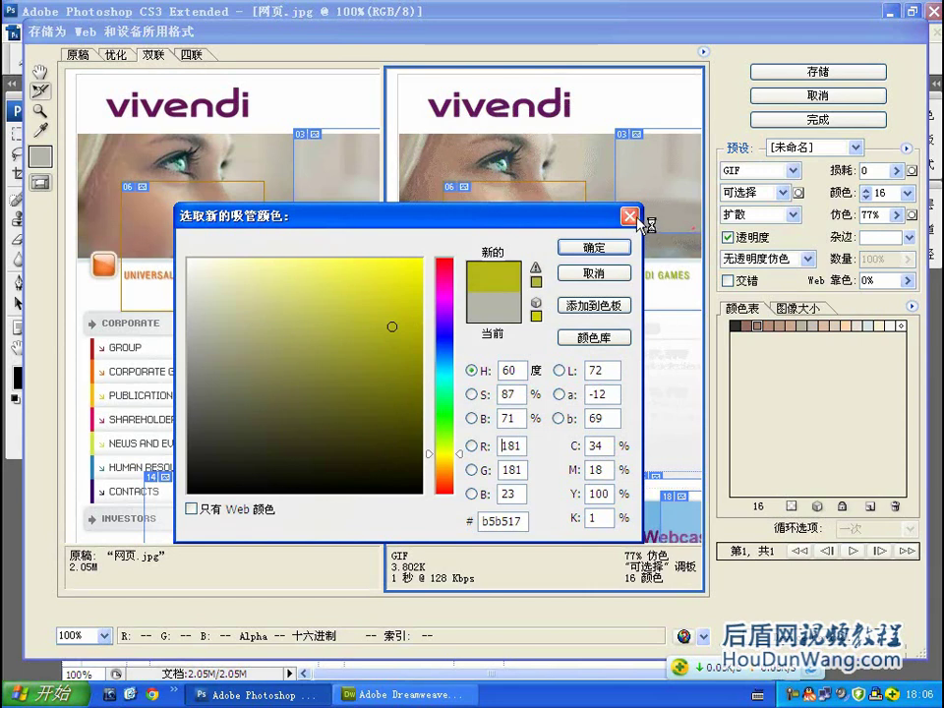
key(Return)
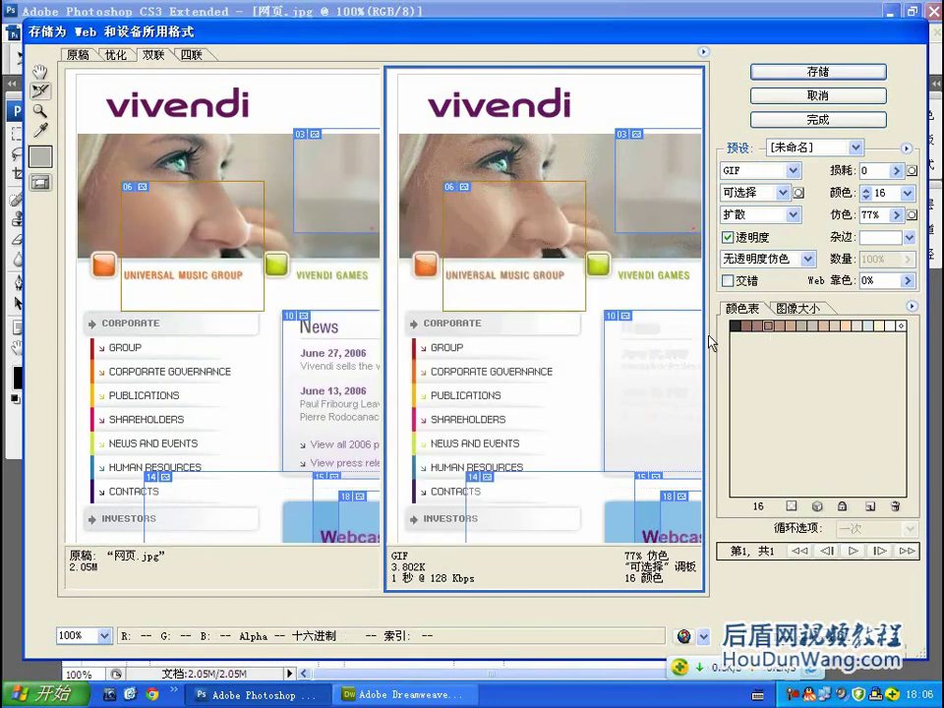
- Select a light brown swatch in the colour table and lock it
click(782, 325)
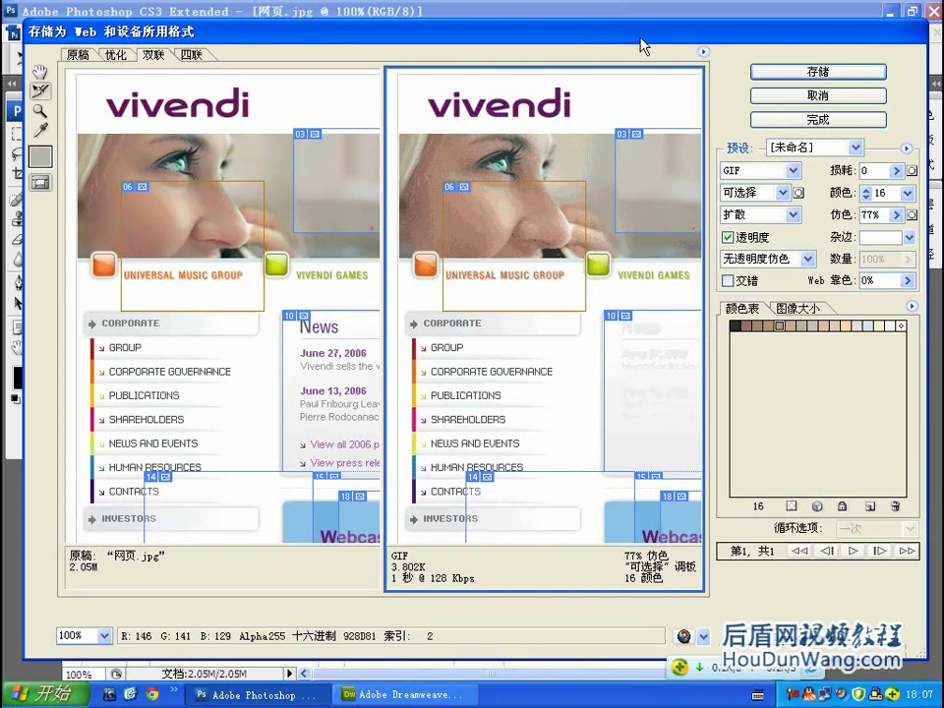
drag(295, 31, 282, 33)
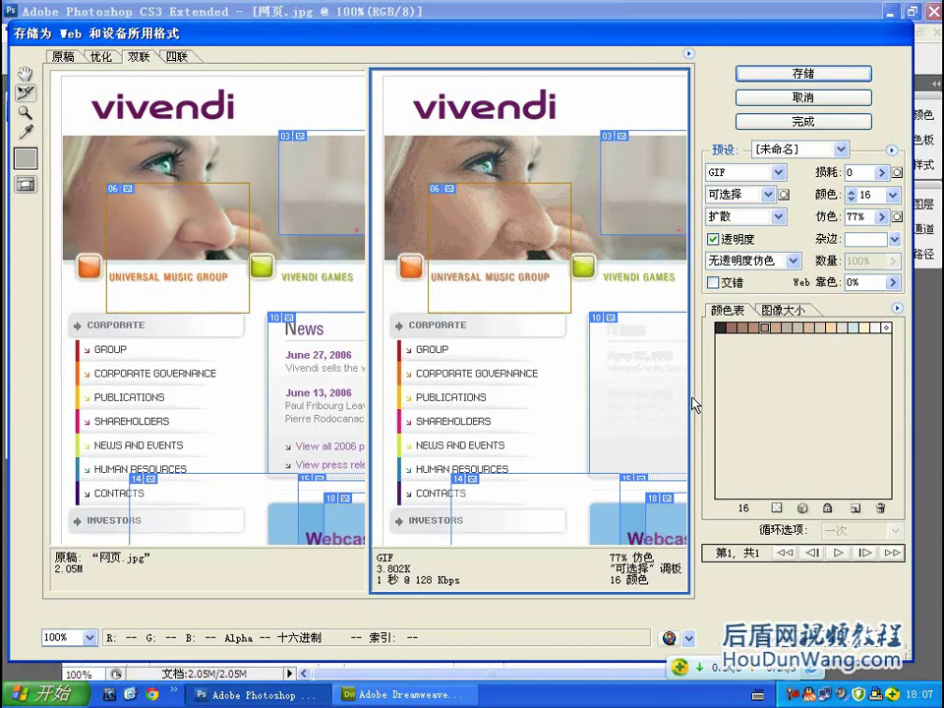
click(829, 509)
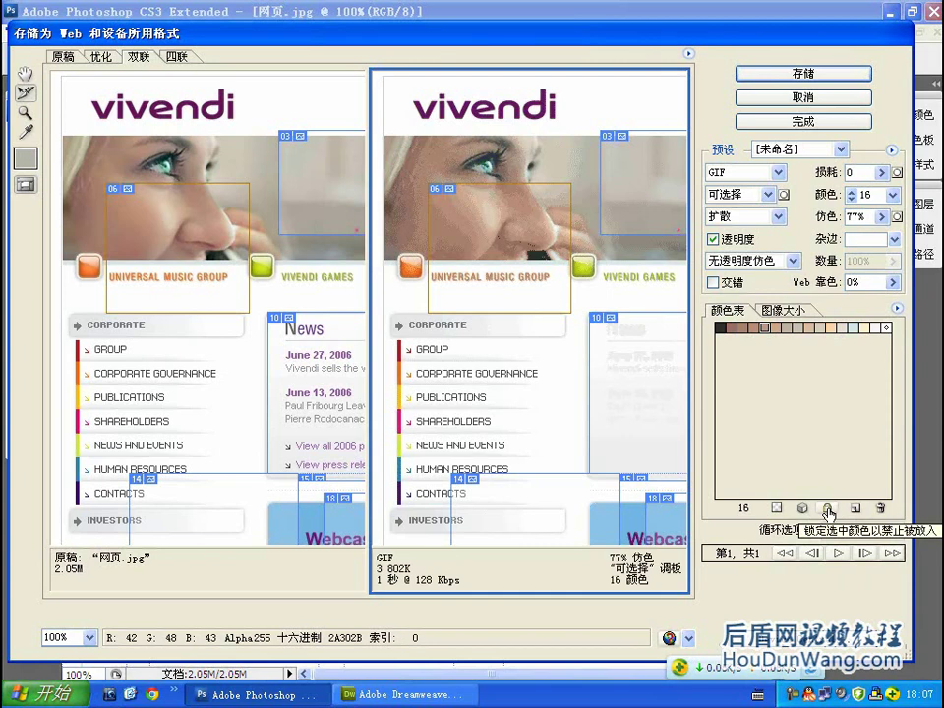
click(828, 509)
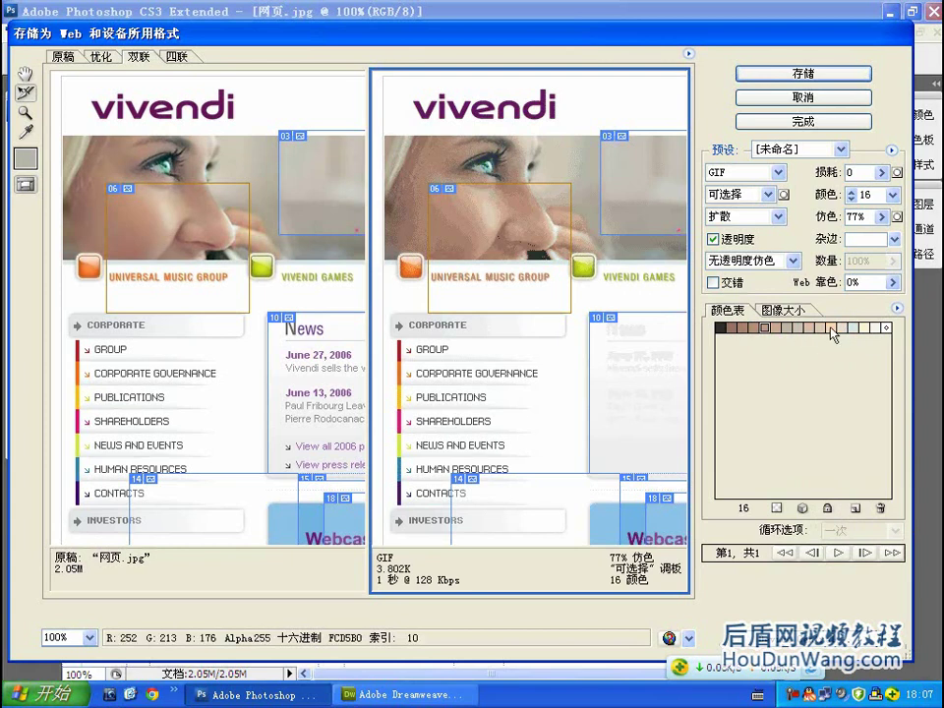
- Add a colour to the table and recolour a beige swatch to orange
click(858, 510)
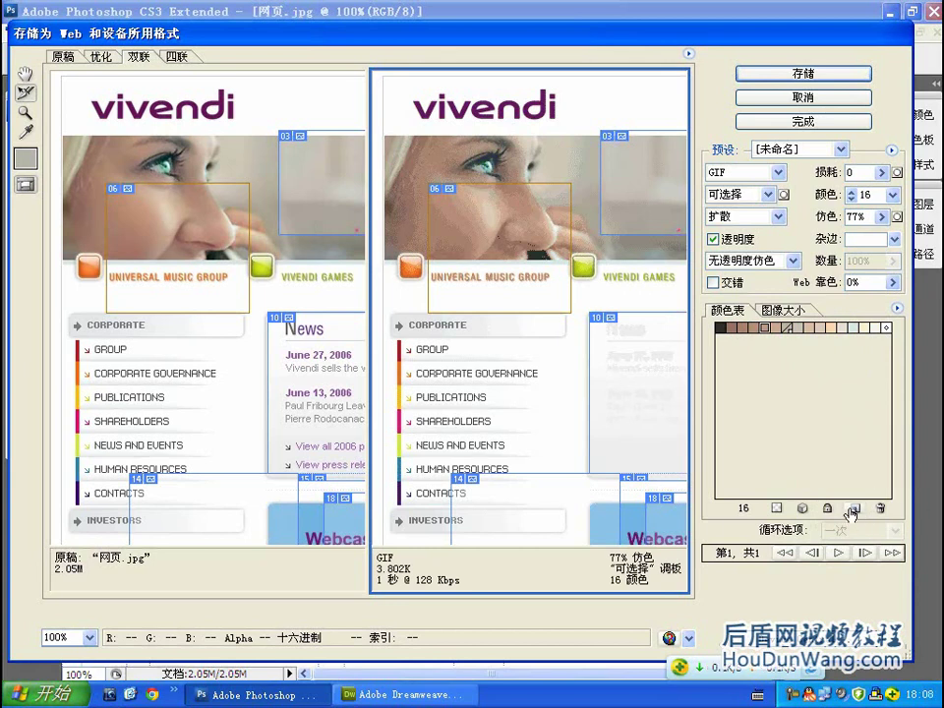
double_click(790, 328)
click(356, 280)
click(594, 246)
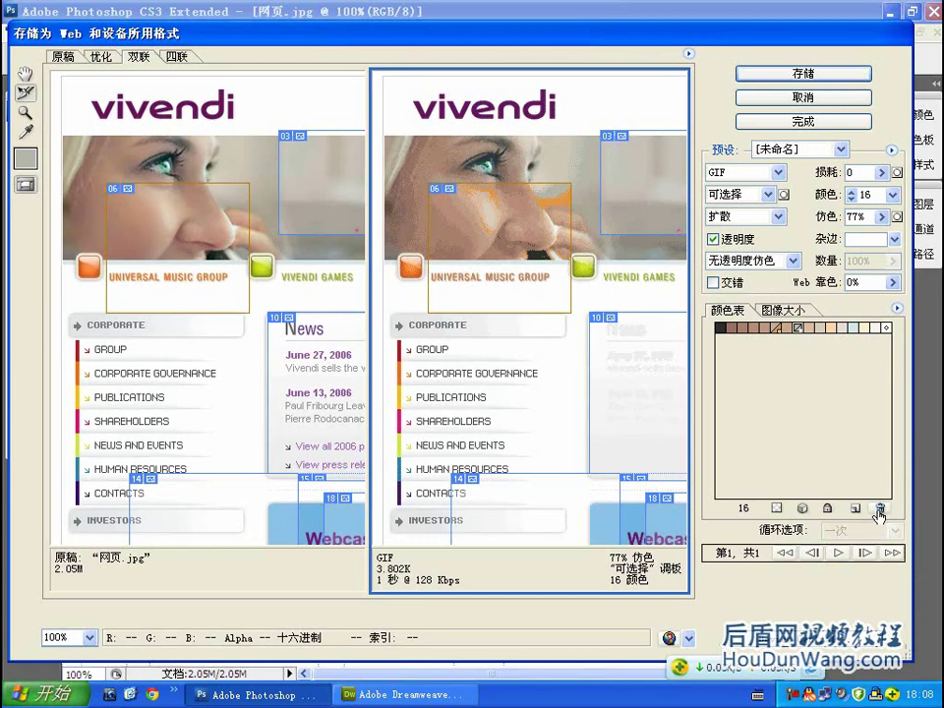
- Delete three swatches from the colour table, leaving 13 colours at 3.577K
click(842, 328)
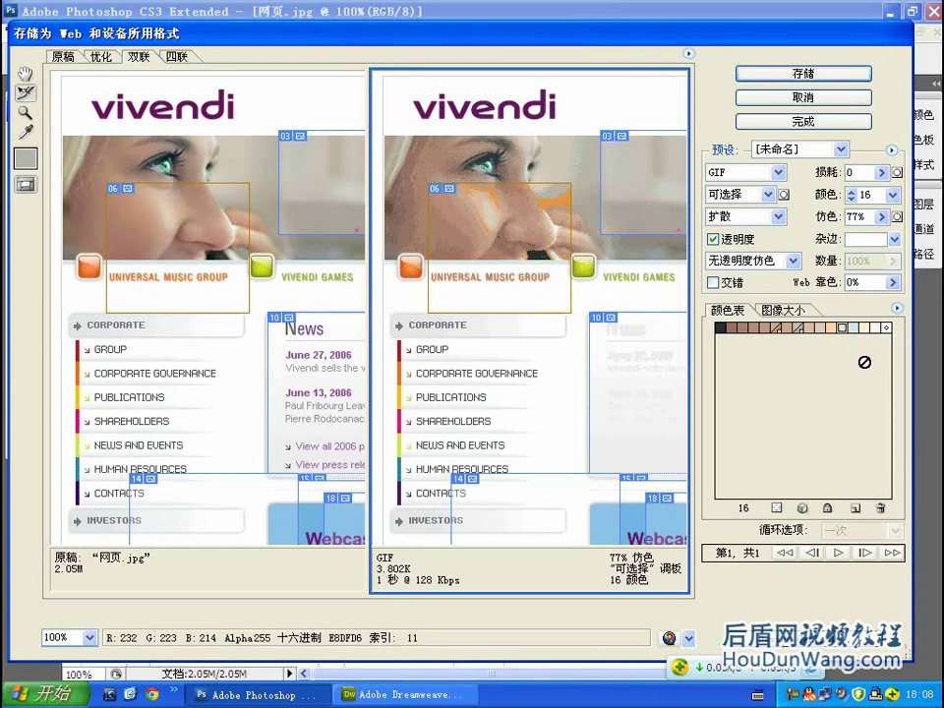
click(872, 508)
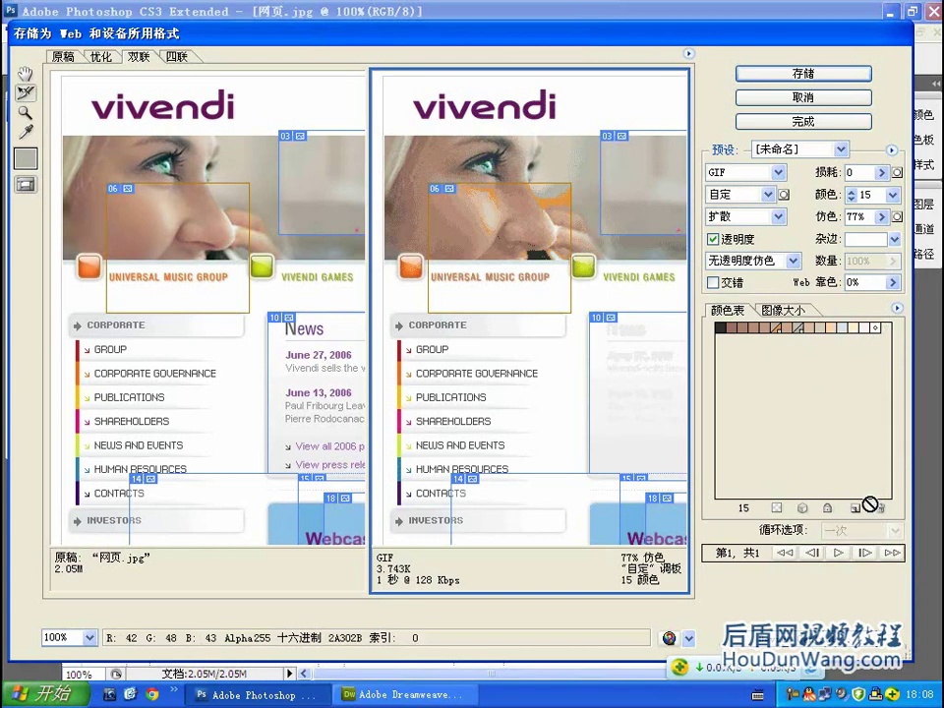
click(863, 328)
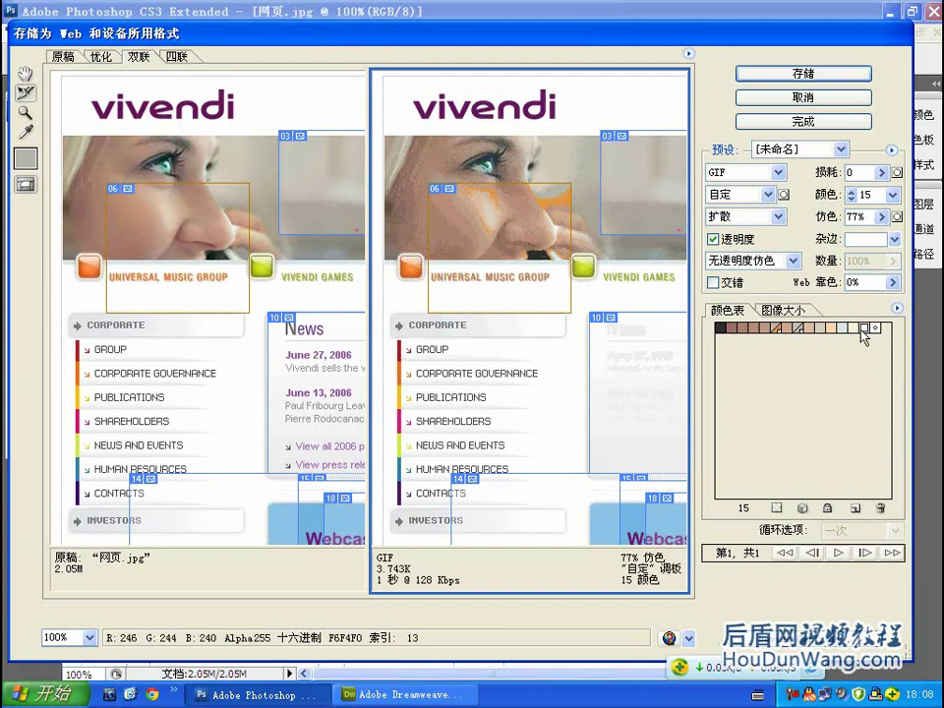
click(880, 508)
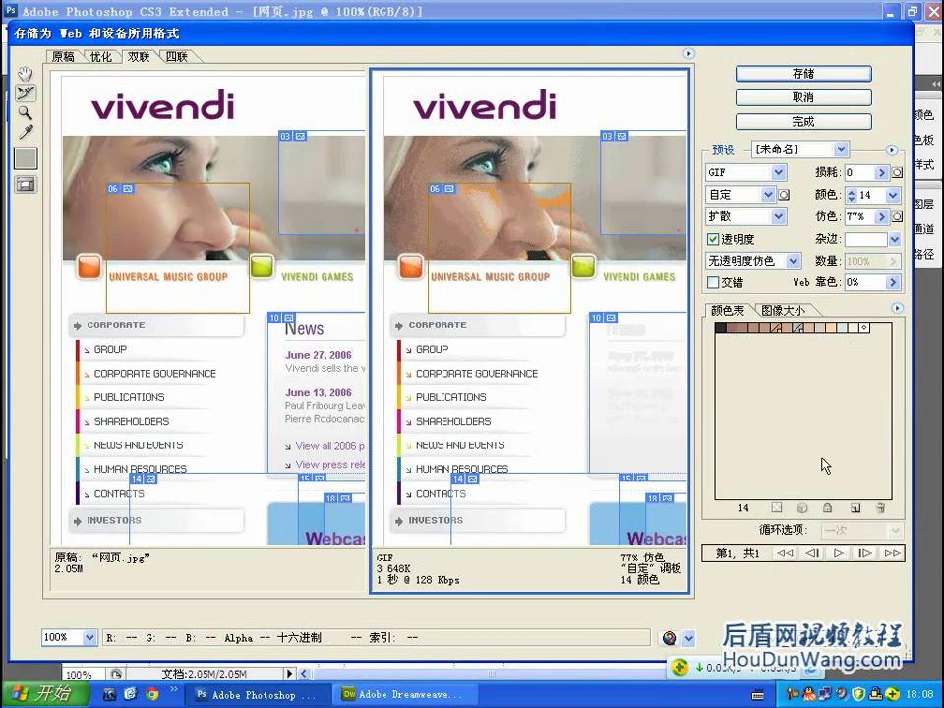
click(869, 508)
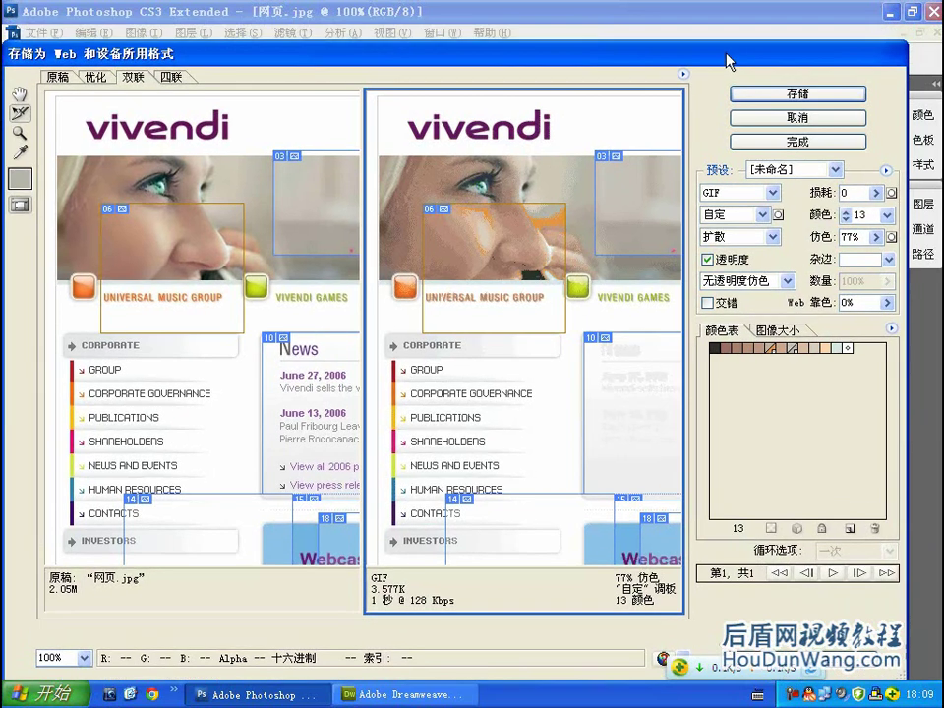
drag(551, 33, 546, 32)
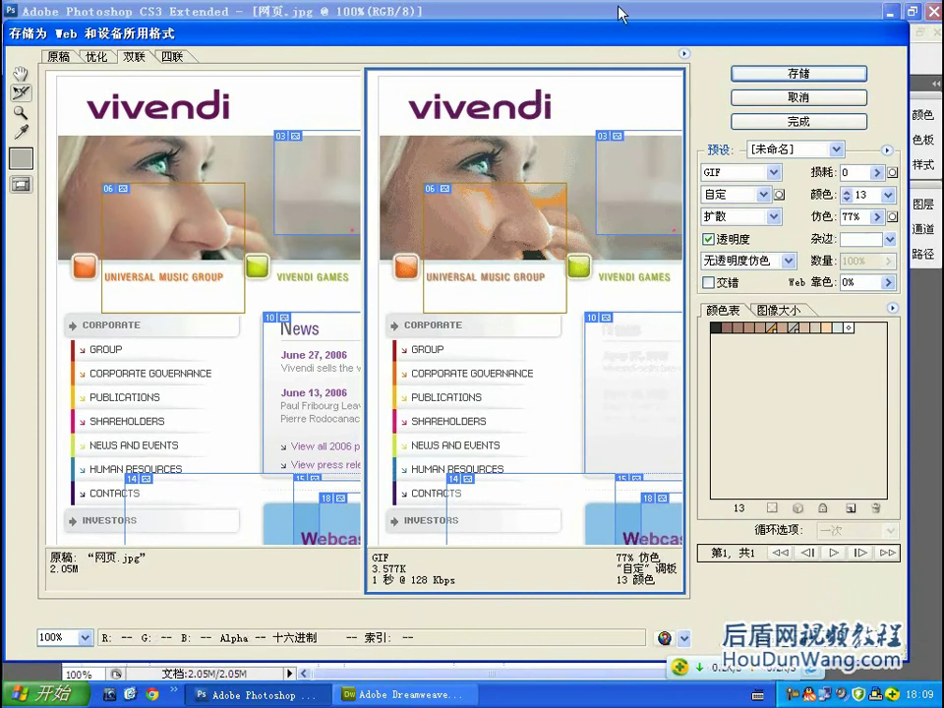
- Save as HTML and Images named 网页 on the Desktop, replacing the existing files
click(799, 74)
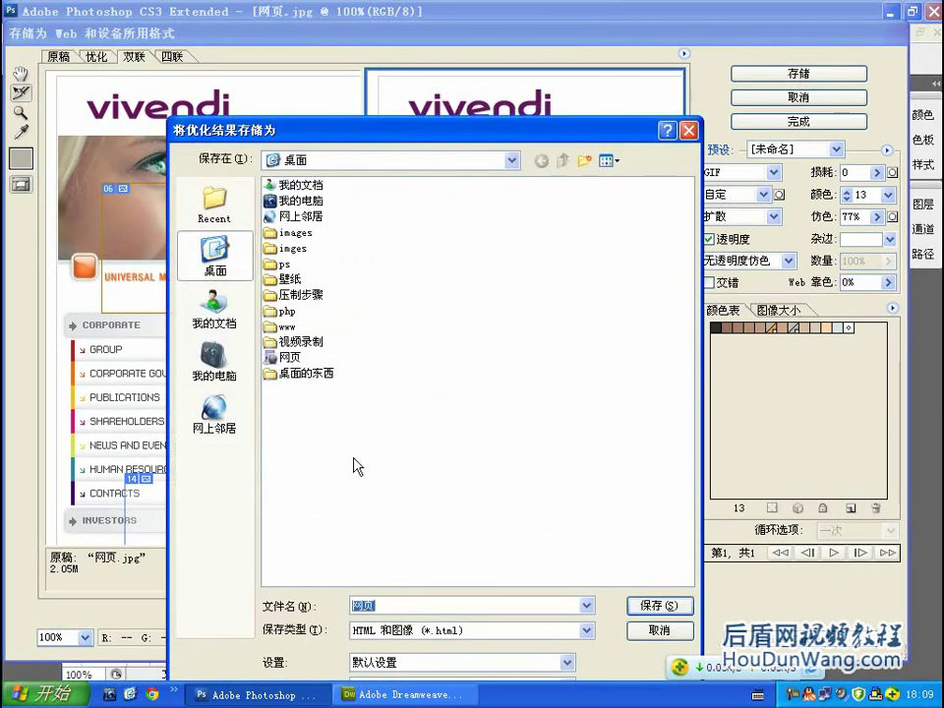
drag(550, 139, 544, 110)
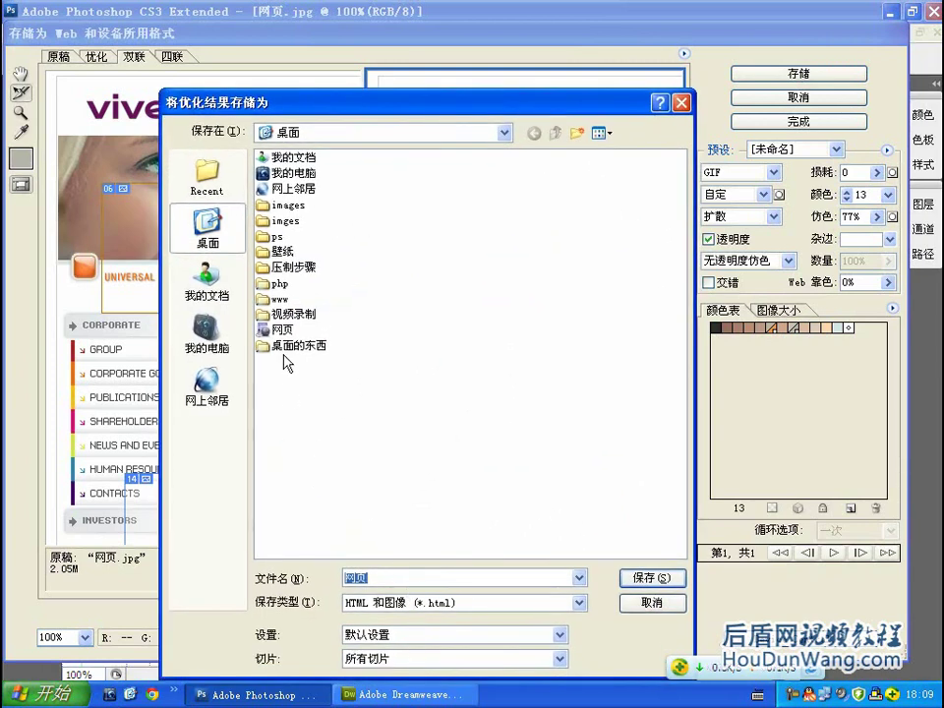
mouse_move(284, 221)
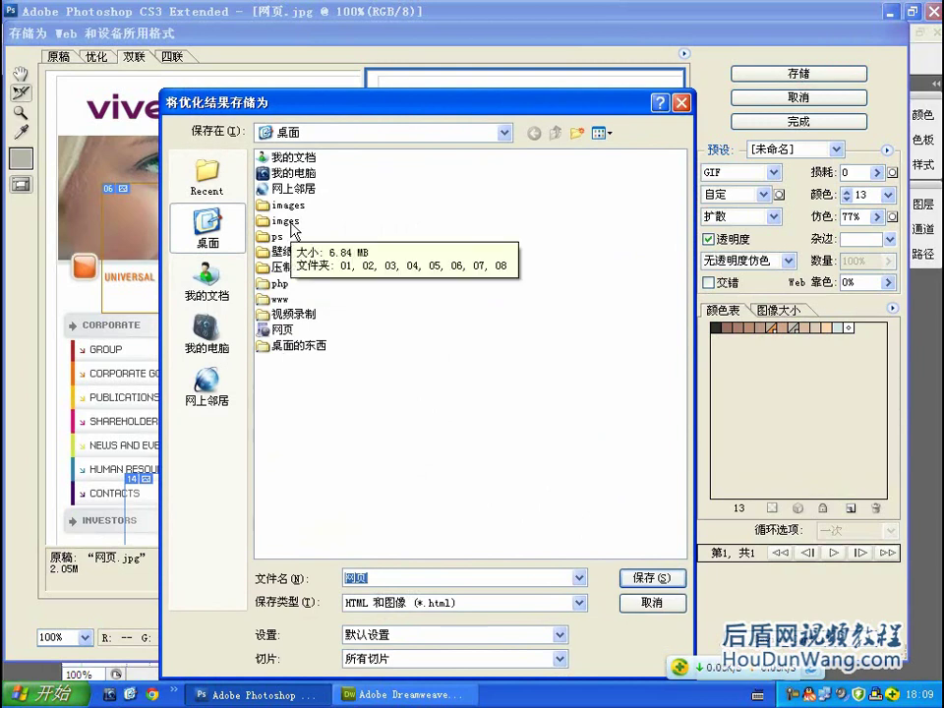
drag(482, 99, 391, 96)
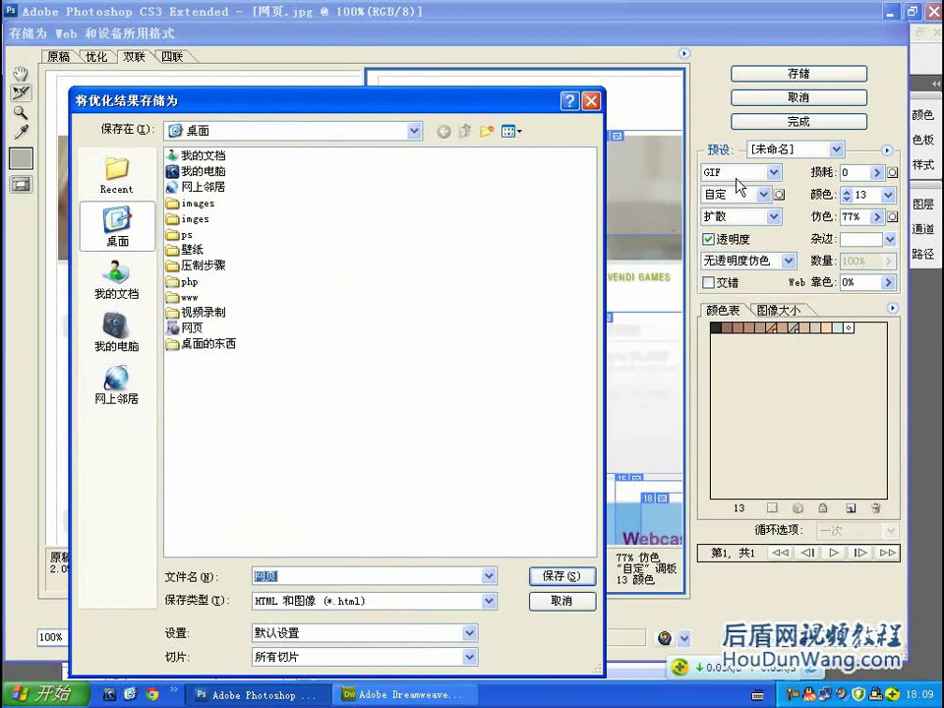
click(557, 577)
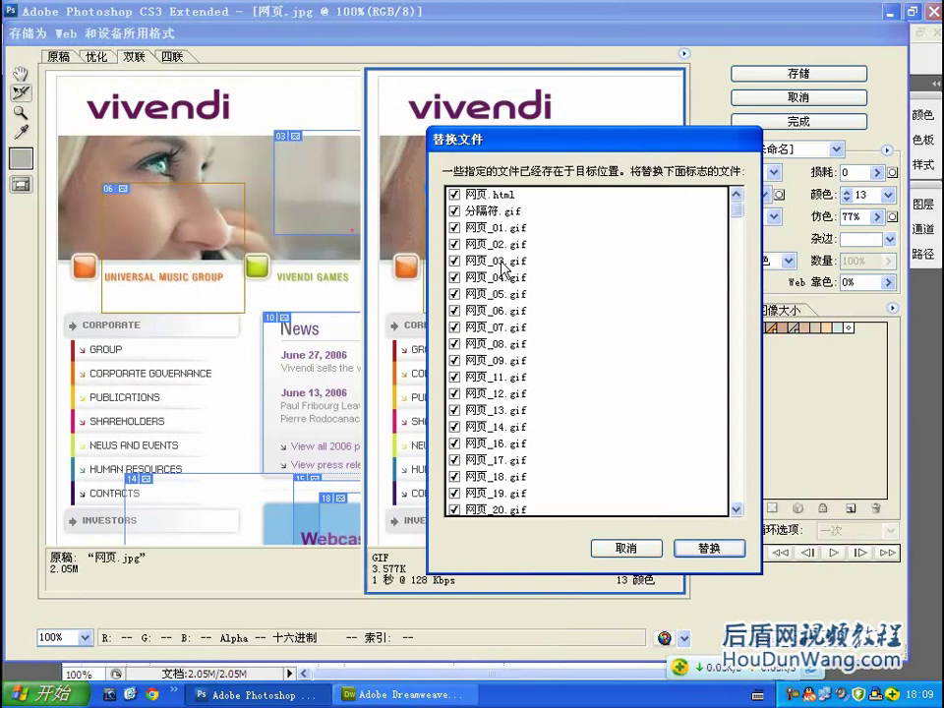
drag(708, 140, 594, 146)
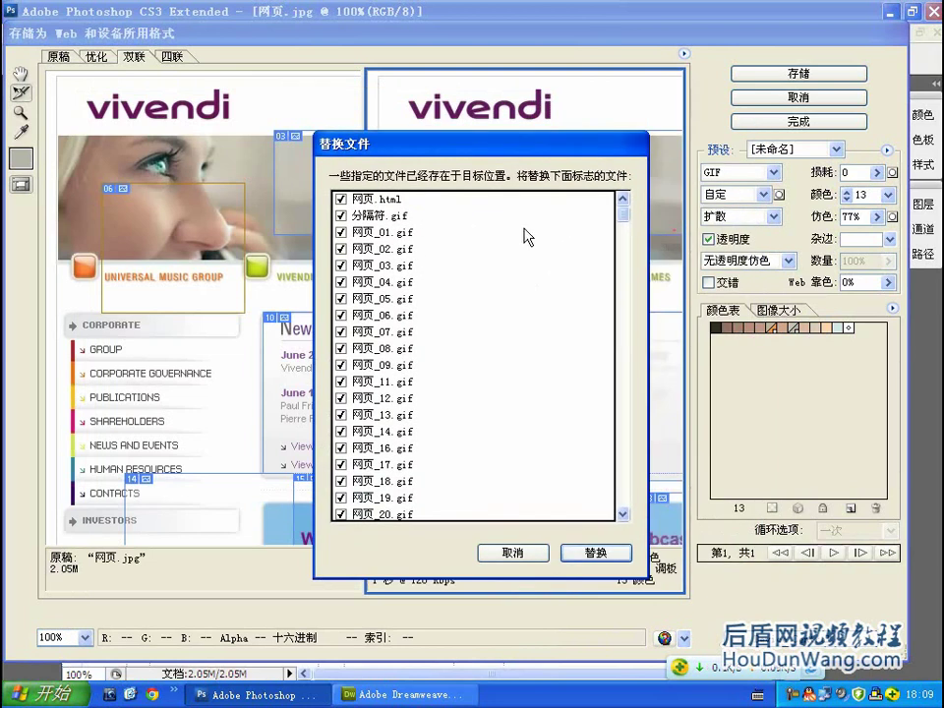
click(590, 553)
click(590, 449)
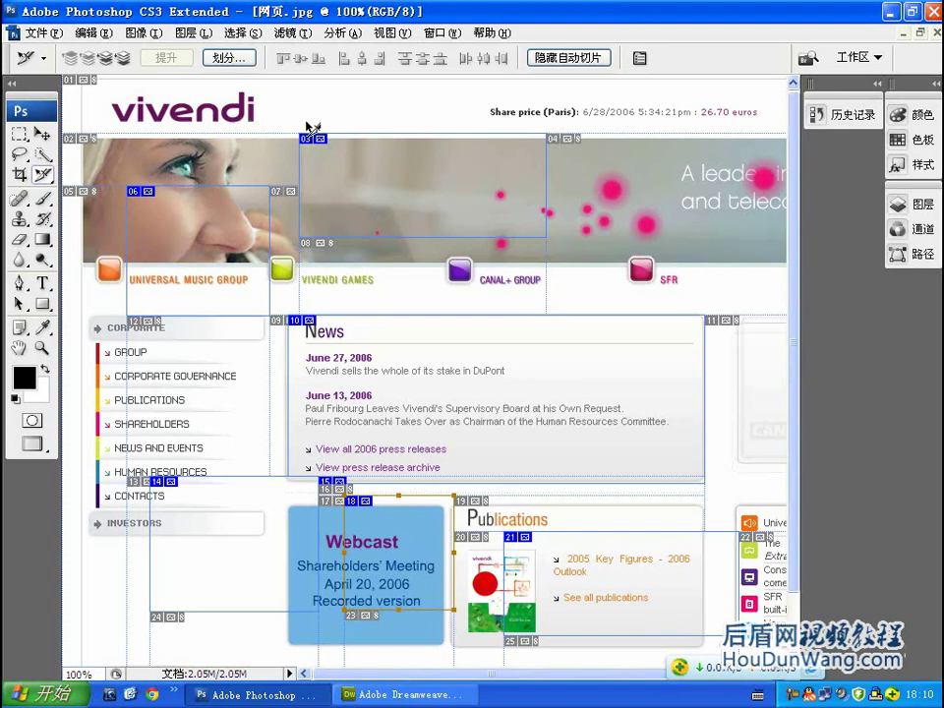
- With the Crop tool active, restore 网页.jpg from full-window view into a floating window
click(20, 176)
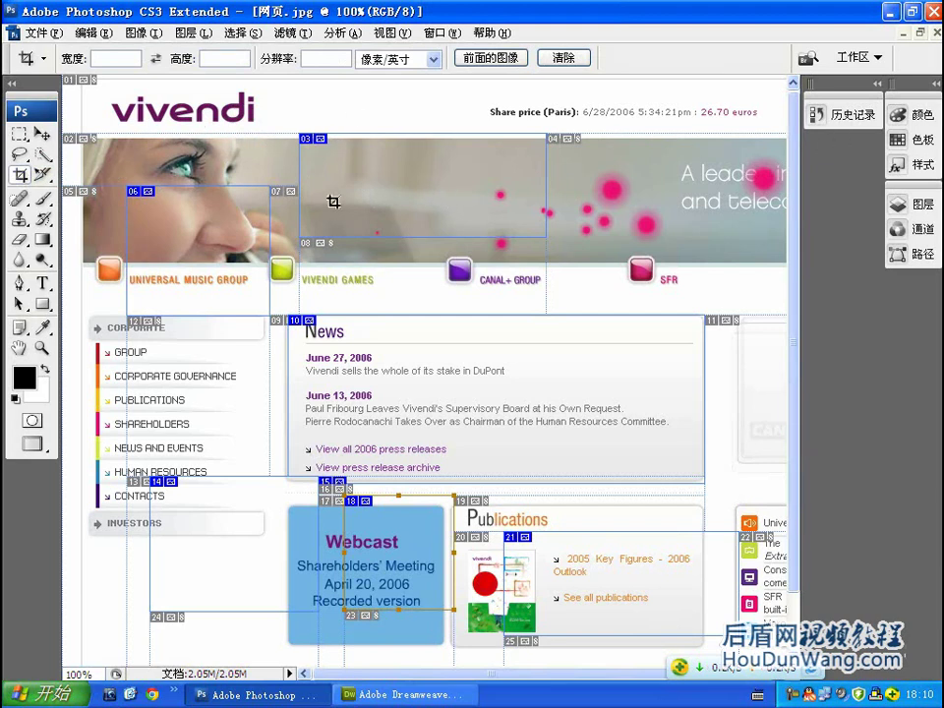
click(921, 33)
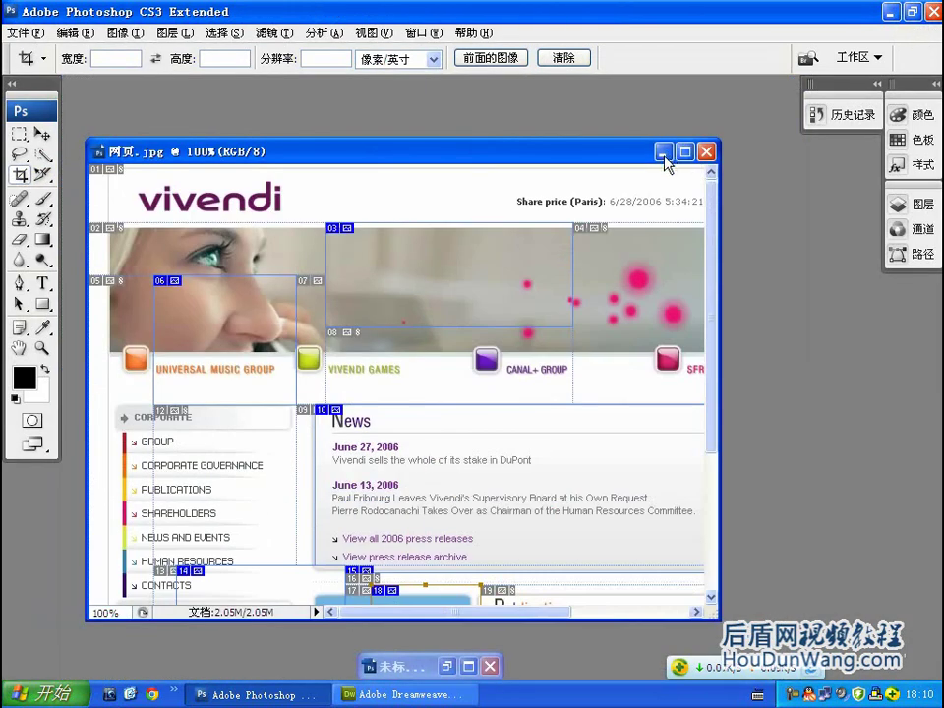
- Minimize 网页.jpg, show 未标题-1 full size, and select slice 03 around the yellow car
click(662, 150)
click(444, 668)
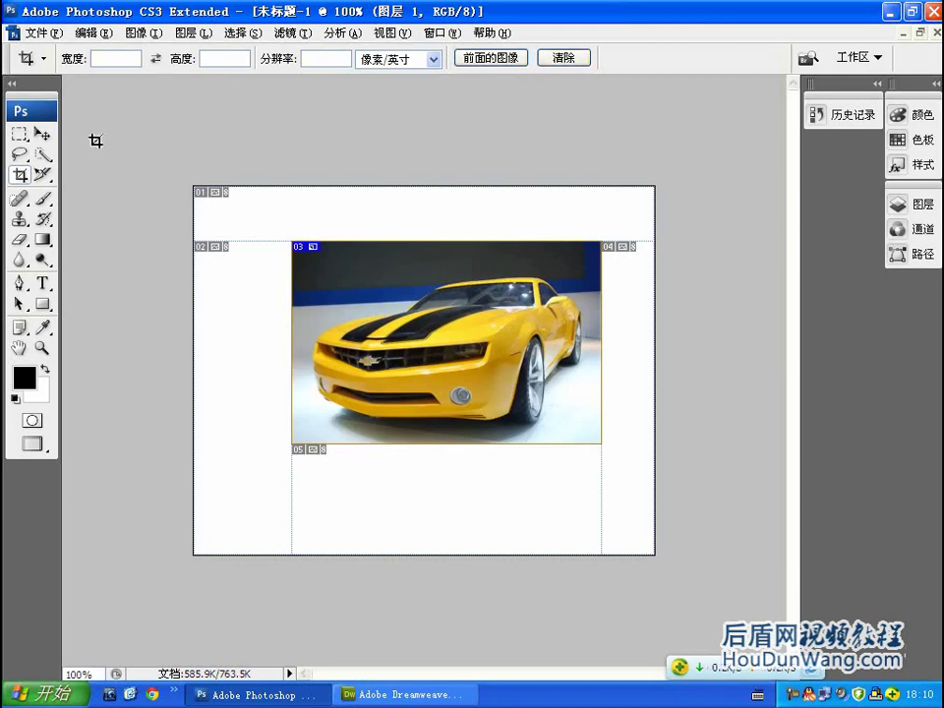
click(45, 176)
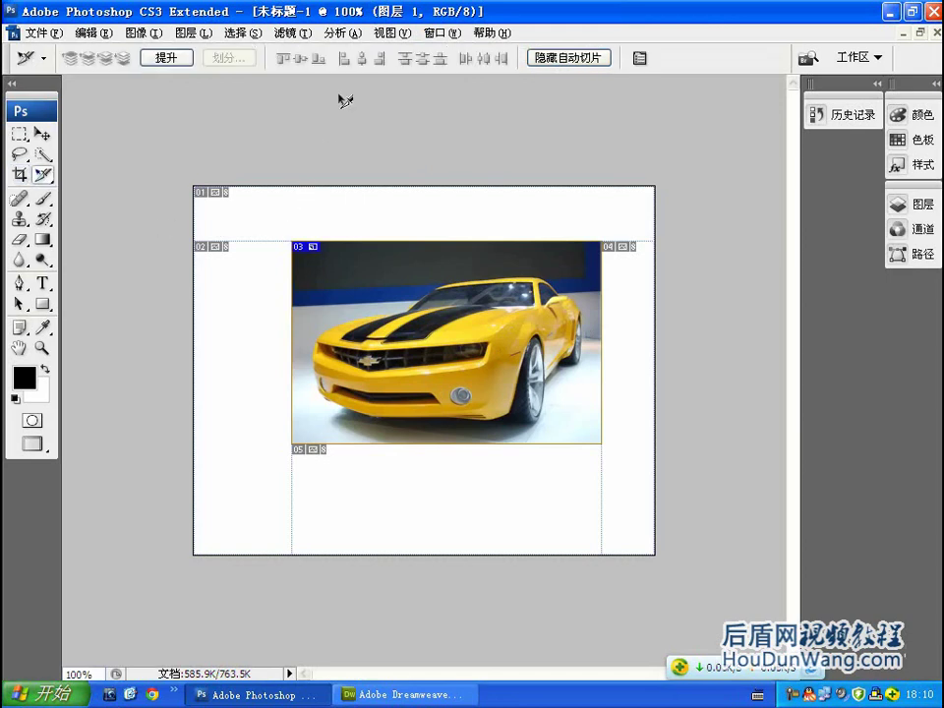
click(553, 368)
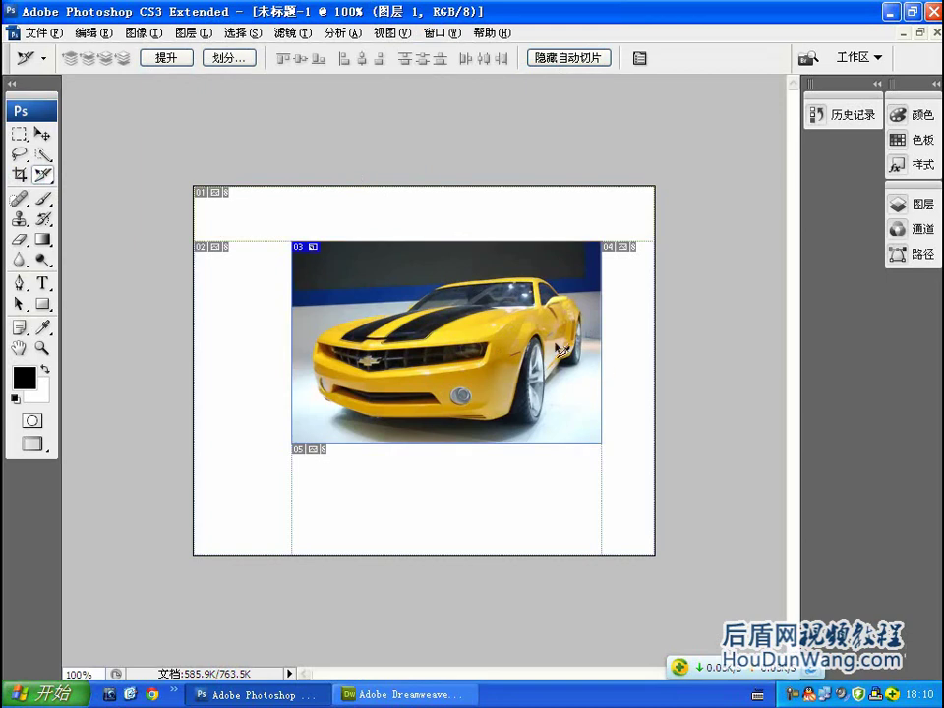